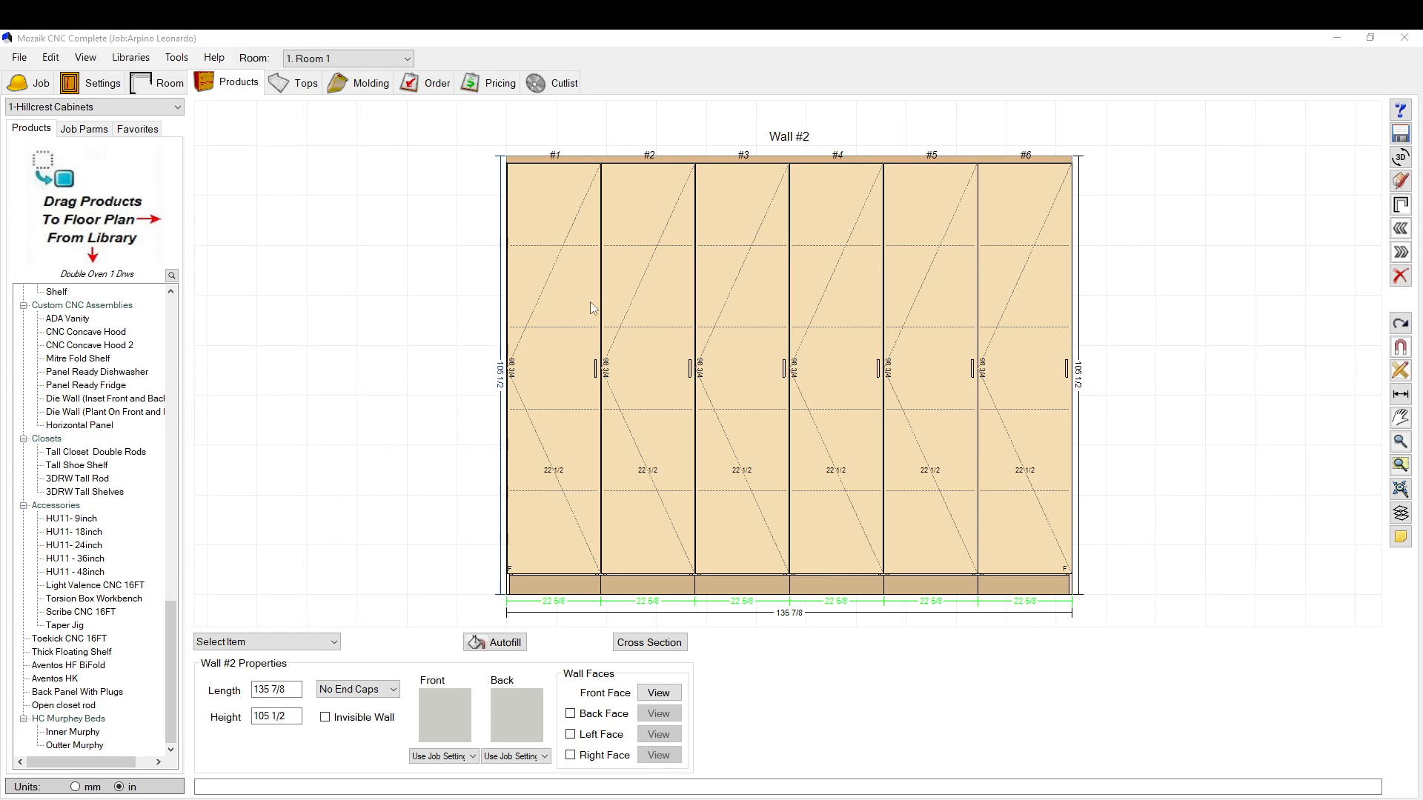
Set the height of tall single-door cabinet #1 on Wall #2 to 101 inches.
{"action": "left_click", "coordinate": [572, 319]}
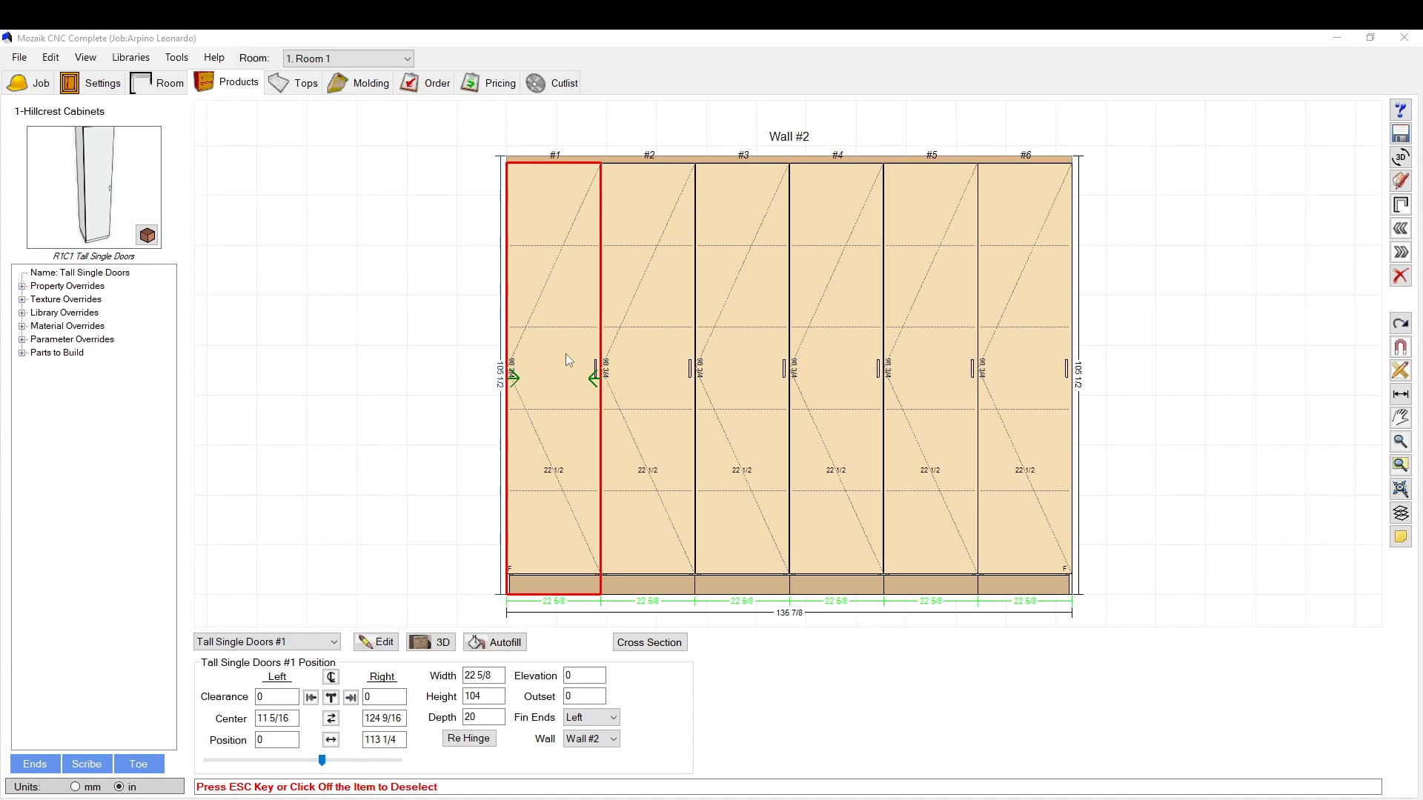
{"action": "scroll", "coordinate": [474, 369], "scroll_direction": "up", "scroll_amount": 5}
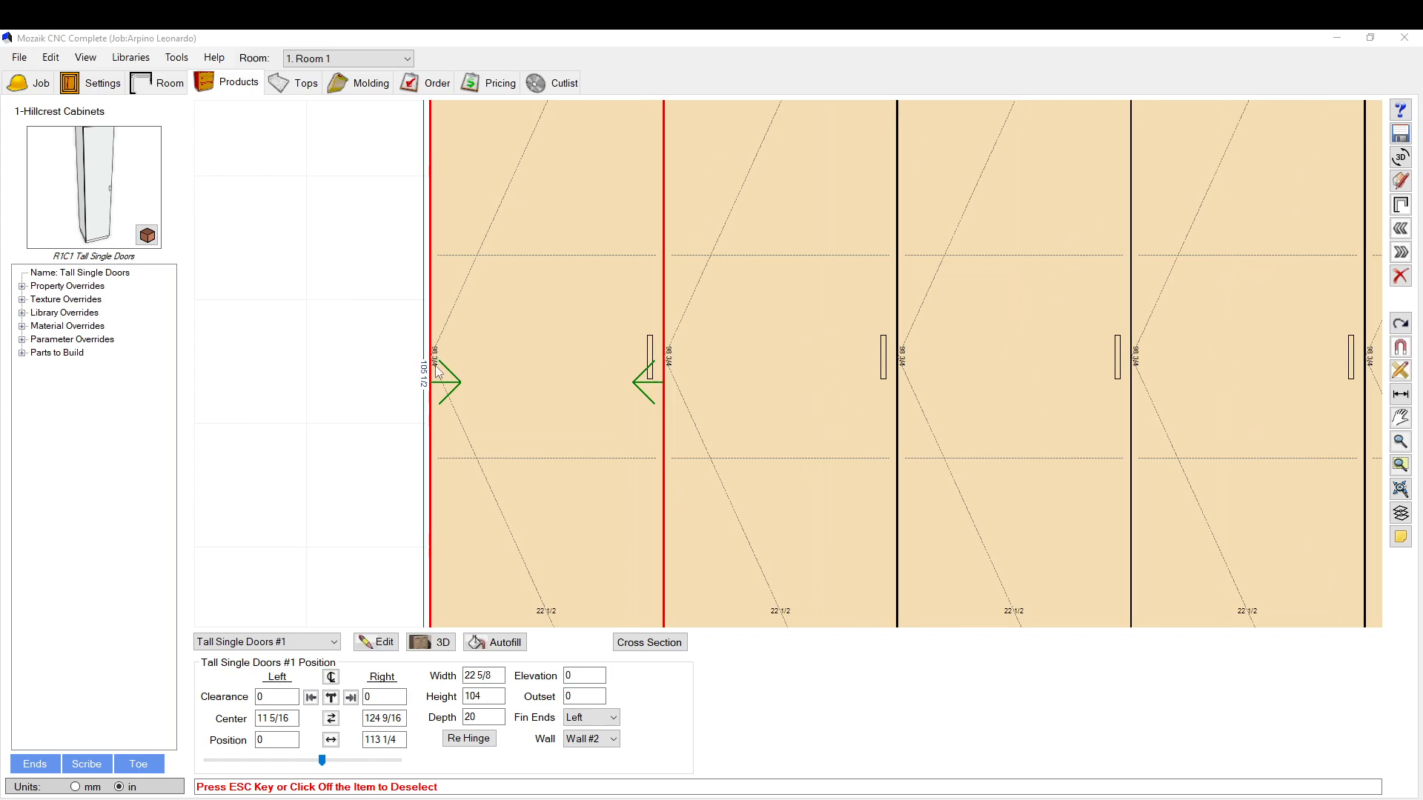
{"action": "scroll", "coordinate": [489, 394], "scroll_direction": "down", "scroll_amount": 5}
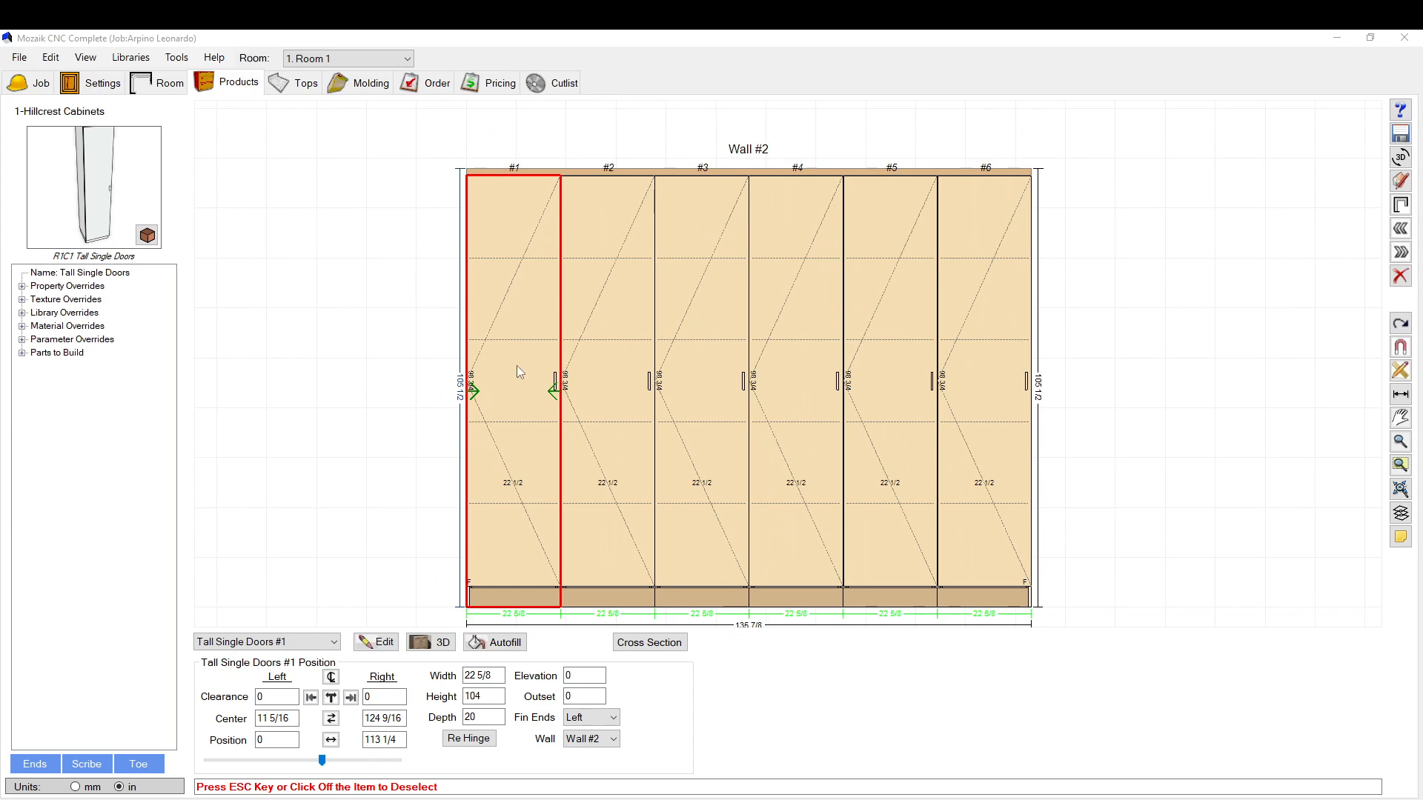
{"action": "double_click", "coordinate": [480, 697]}
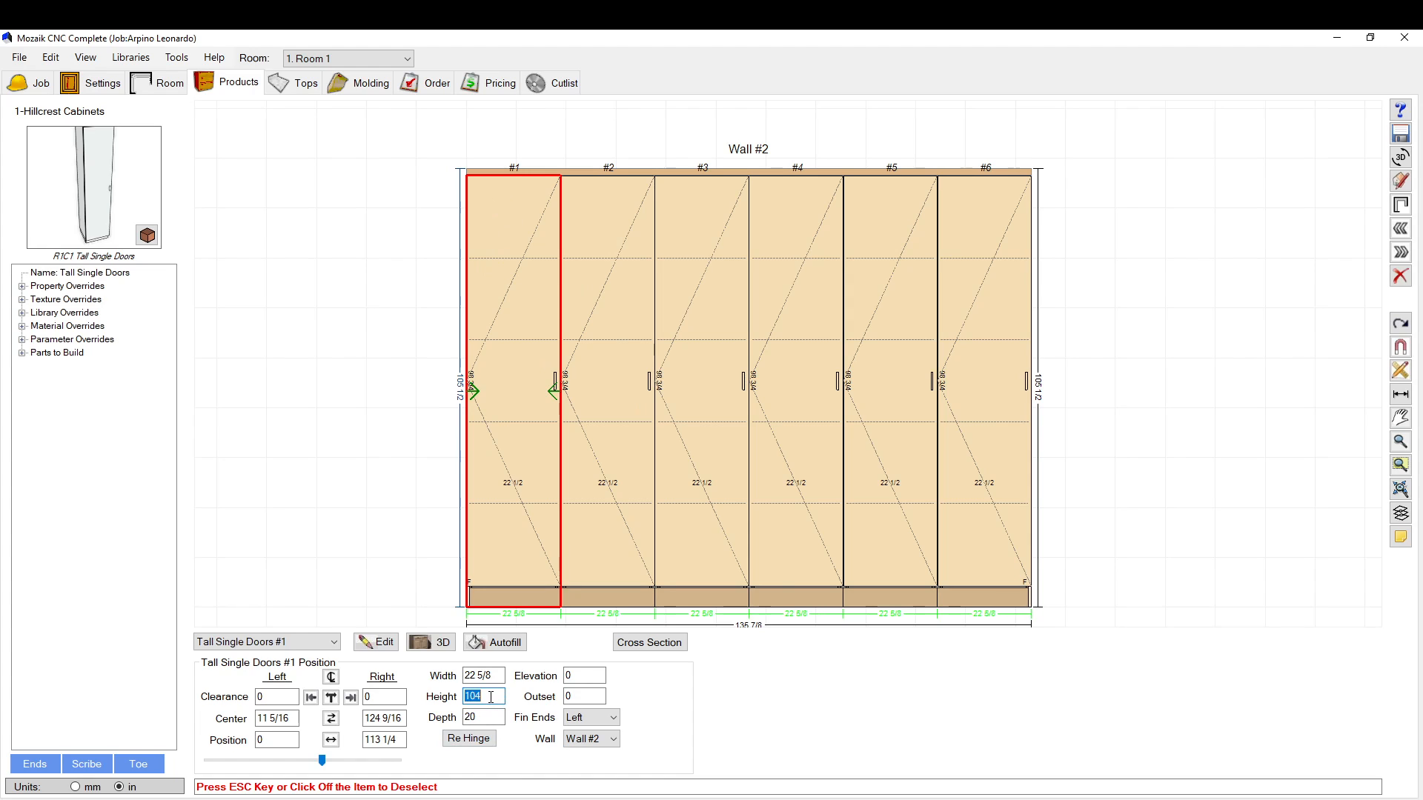
{"action": "type", "text": "10"}
{"action": "key", "text": "Return"}
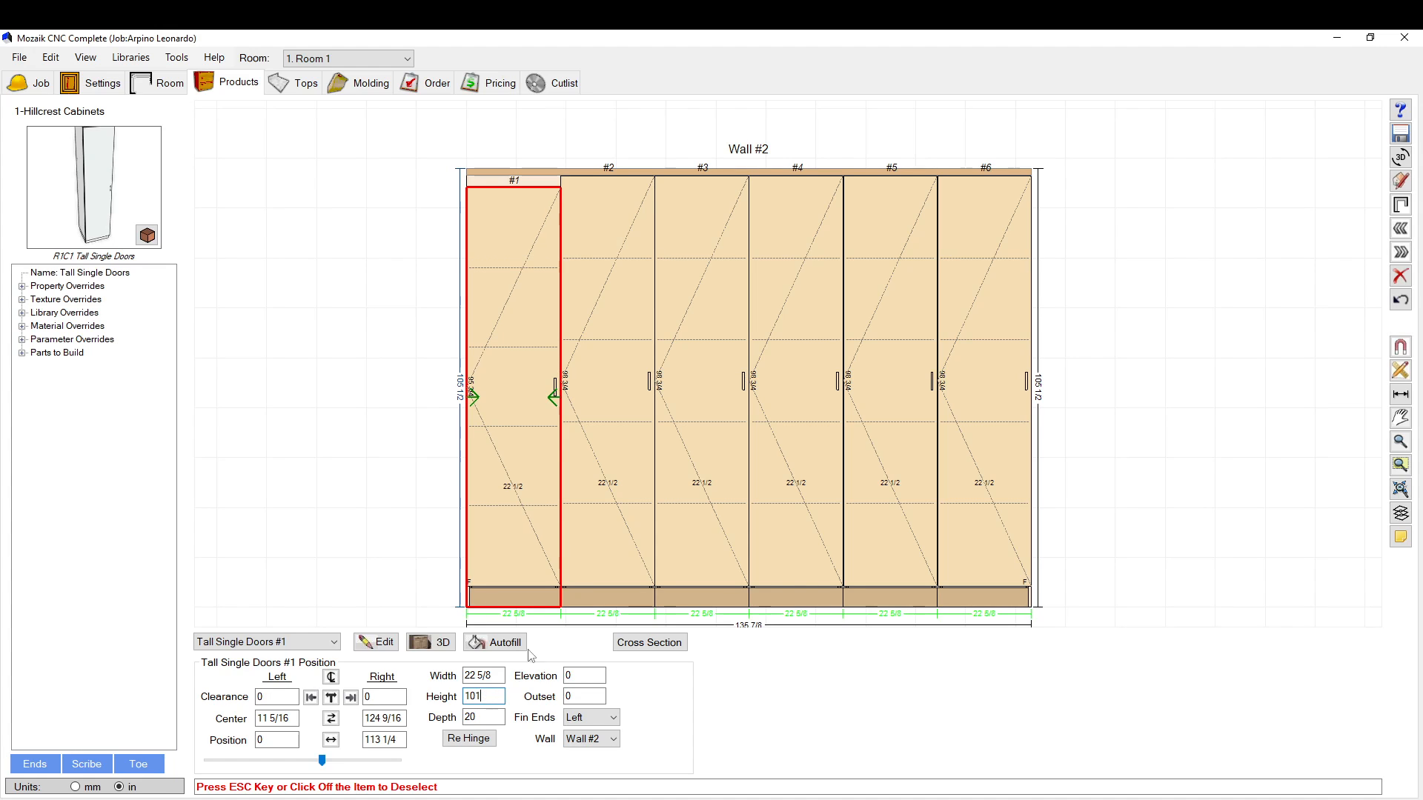
Set the height of tall single-door cabinets #2 through #6 to 101 inches.
{"action": "left_click", "coordinate": [606, 403]}
{"action": "left_click", "coordinate": [483, 696]}
{"action": "type", "text": "1"}
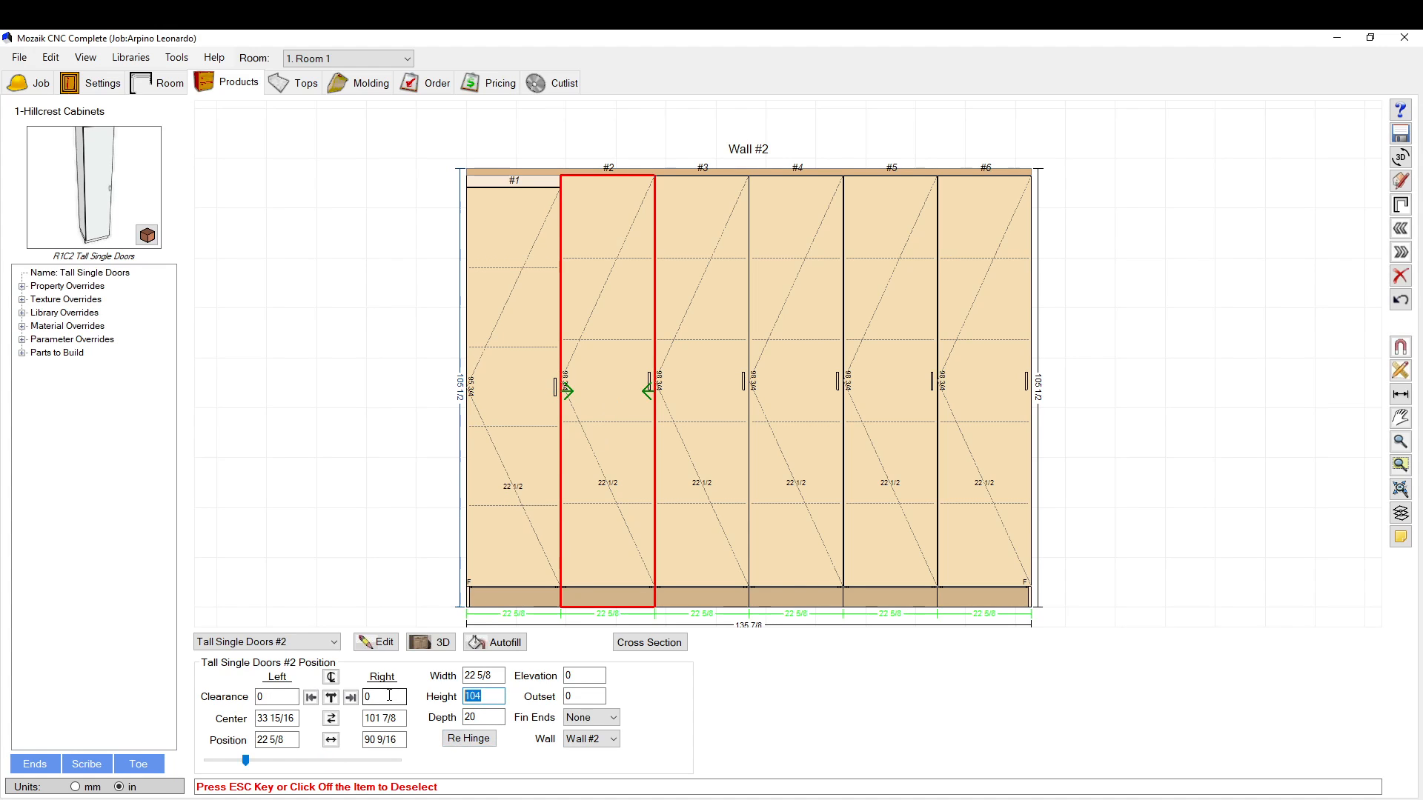
{"action": "type", "text": "01"}
{"action": "key", "text": "Return"}
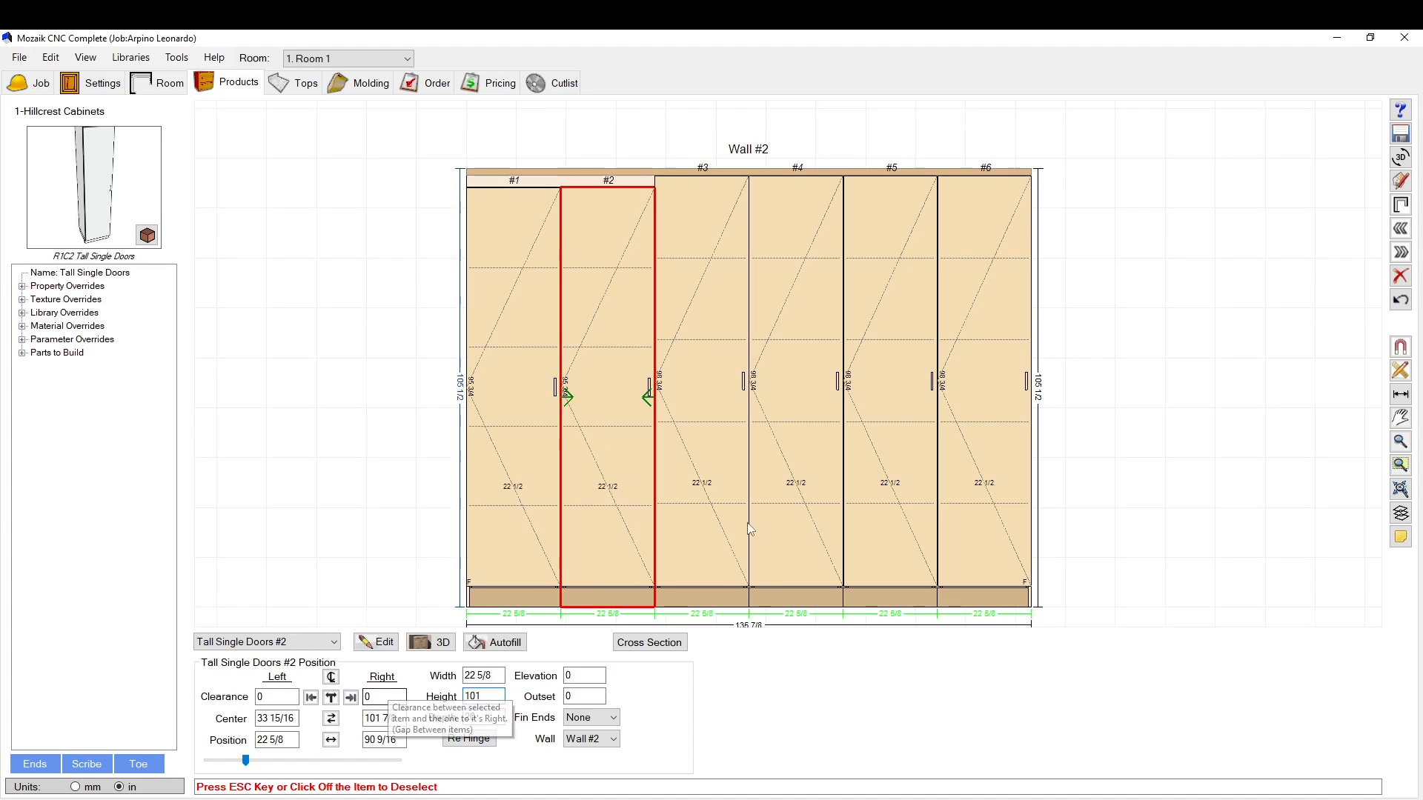
{"action": "left_click", "coordinate": [715, 441]}
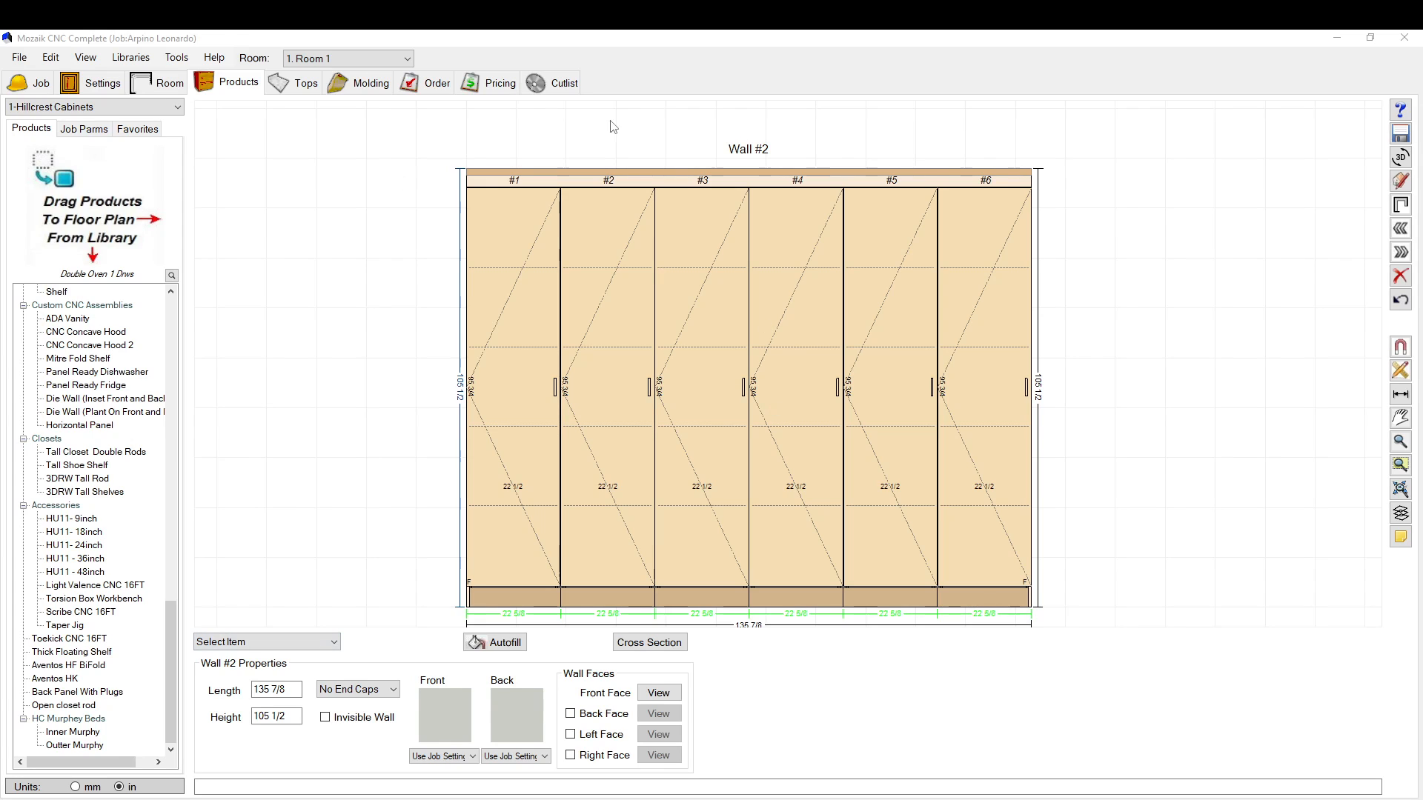
Show the job's All Parts cutlist for the 16mm - 555 - Nova White Melamine material.
{"action": "left_click", "coordinate": [557, 86]}
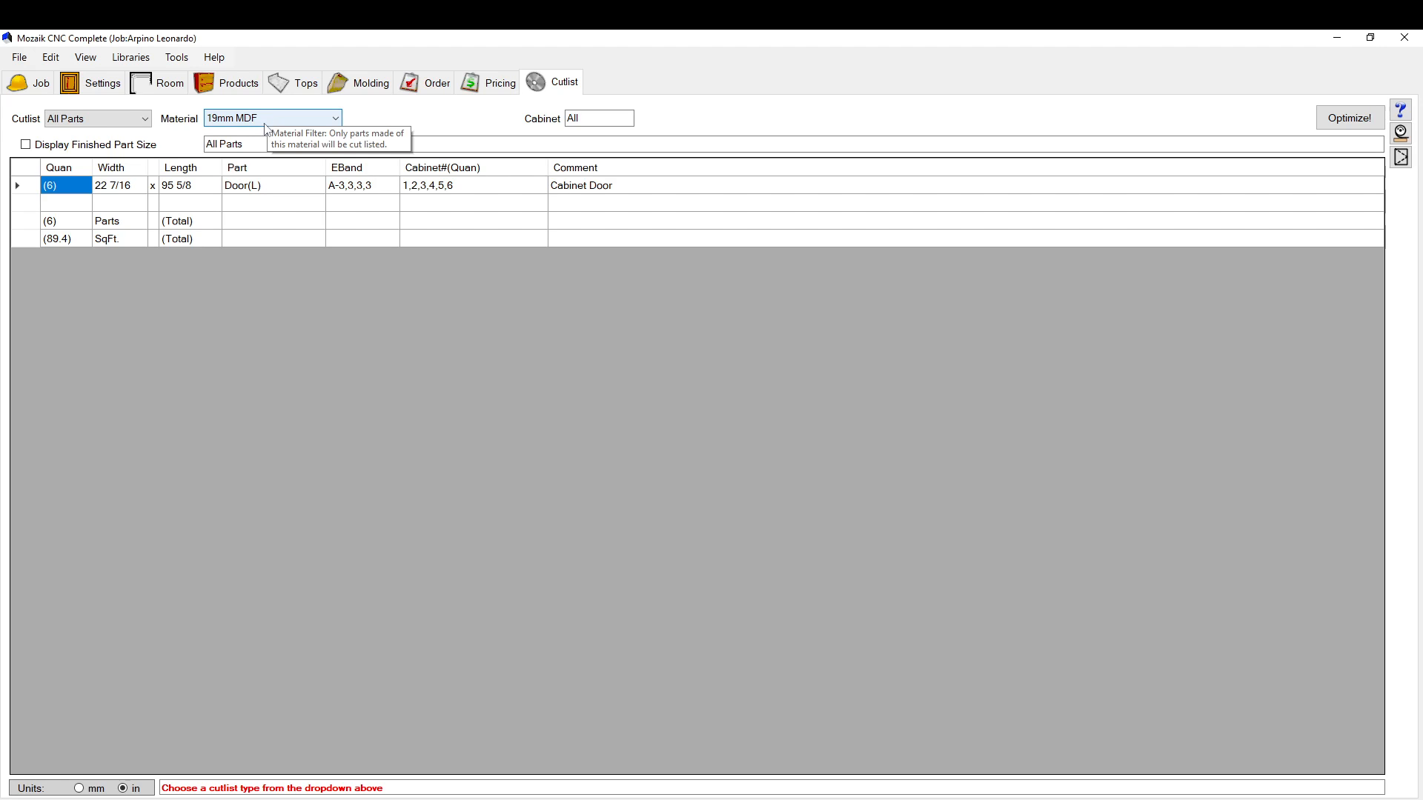
{"action": "left_click", "coordinate": [267, 123]}
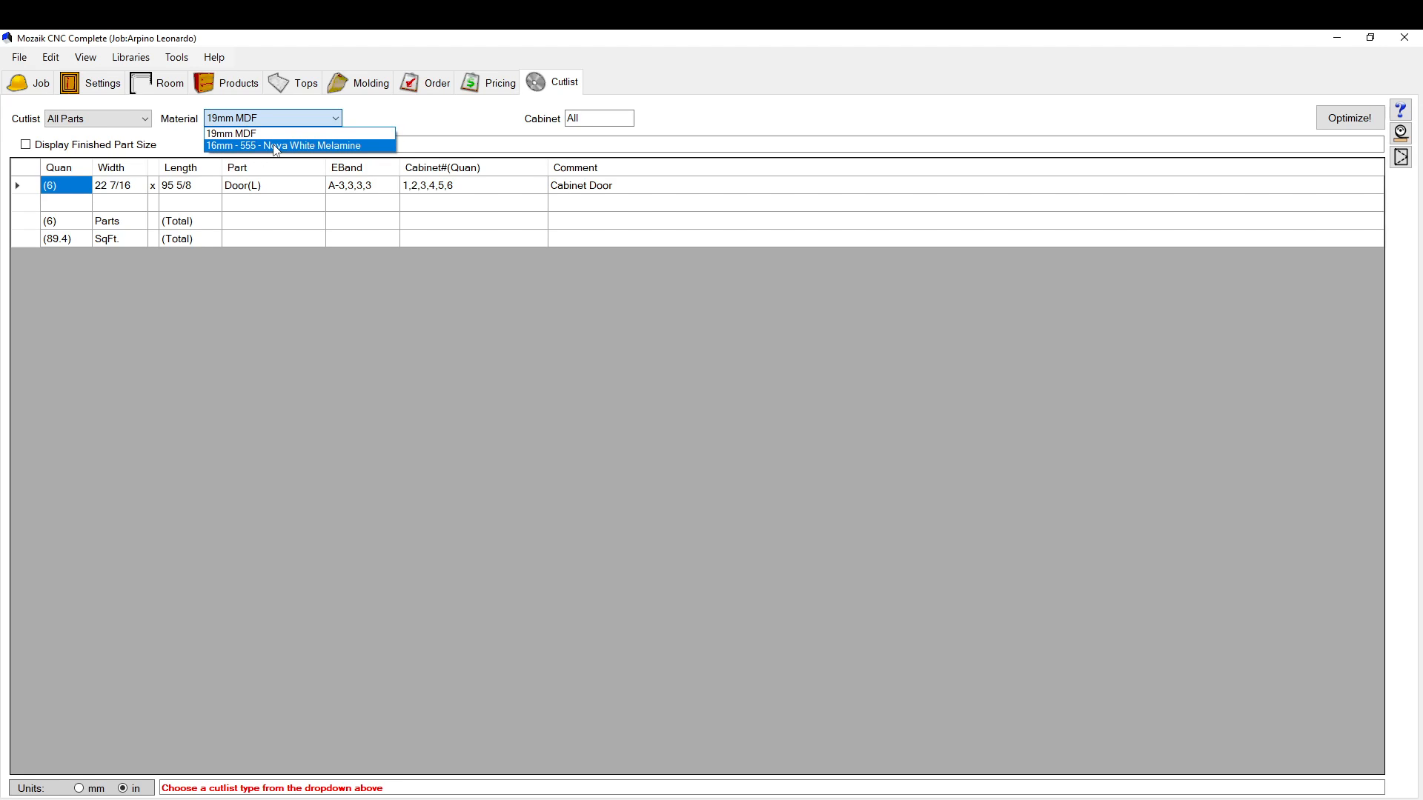
{"action": "left_click", "coordinate": [269, 146]}
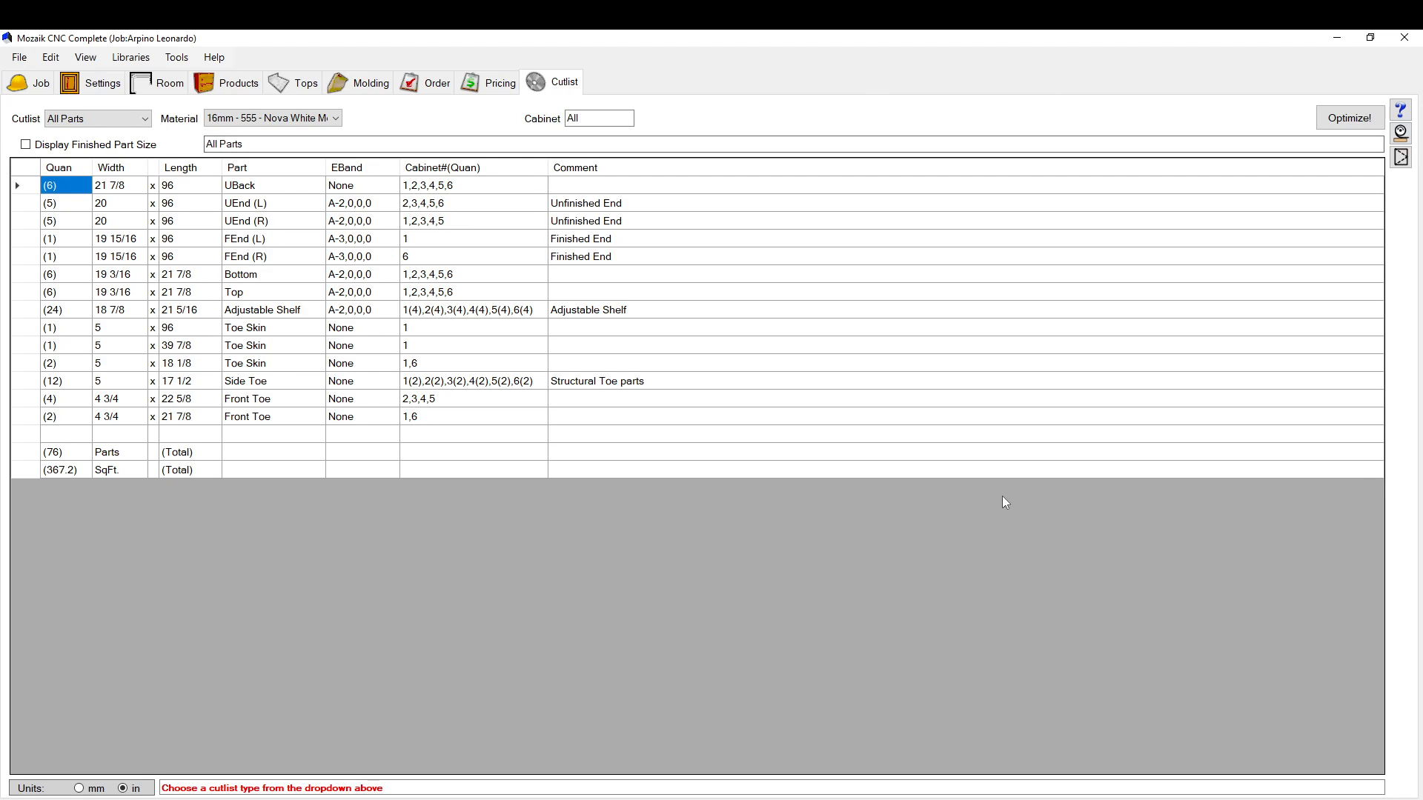
View the Door Cutlist and the Dwr Box/Tray Sizes cutlist.
{"action": "left_click", "coordinate": [134, 121]}
{"action": "left_click", "coordinate": [262, 108]}
{"action": "left_click", "coordinate": [143, 118]}
{"action": "left_click", "coordinate": [104, 158]}
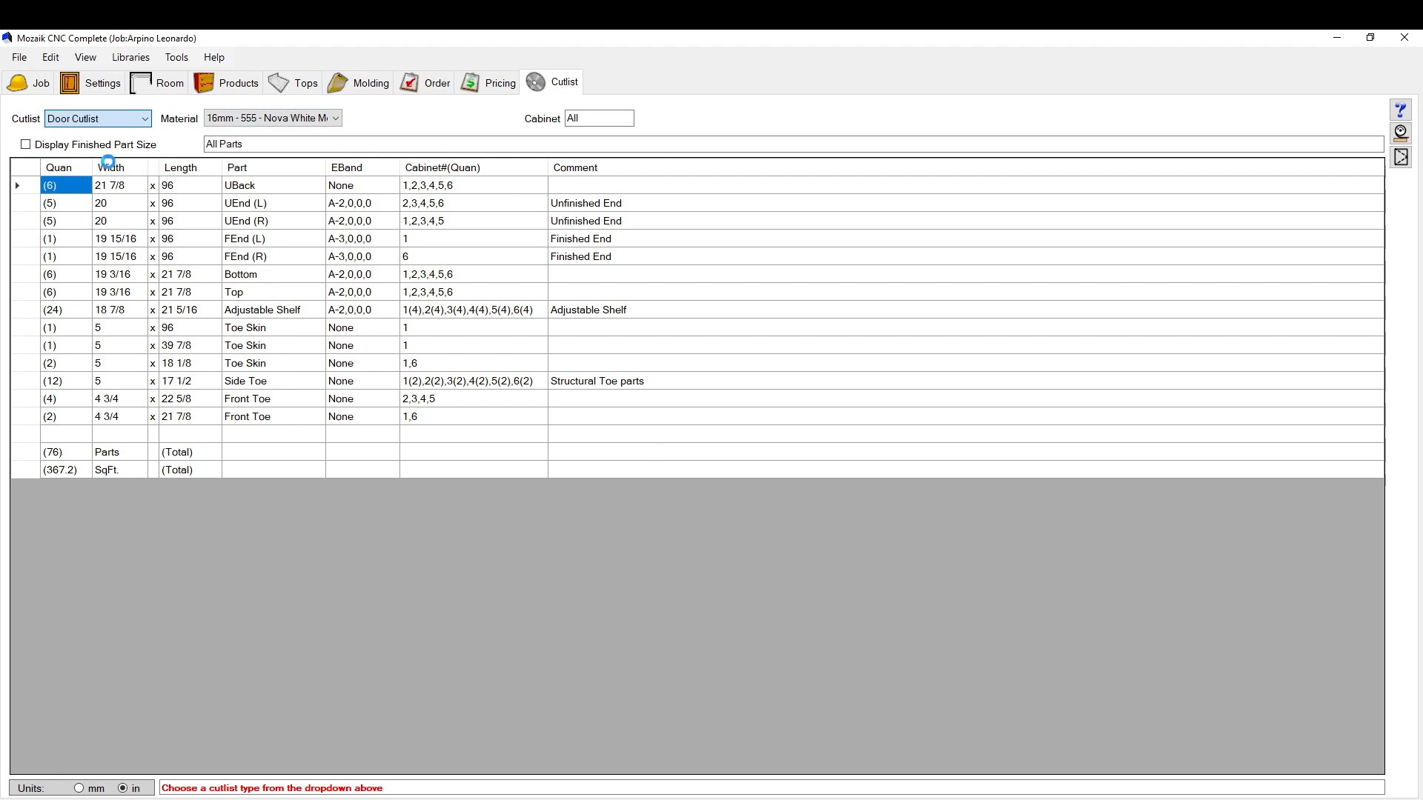
{"action": "left_click", "coordinate": [117, 120]}
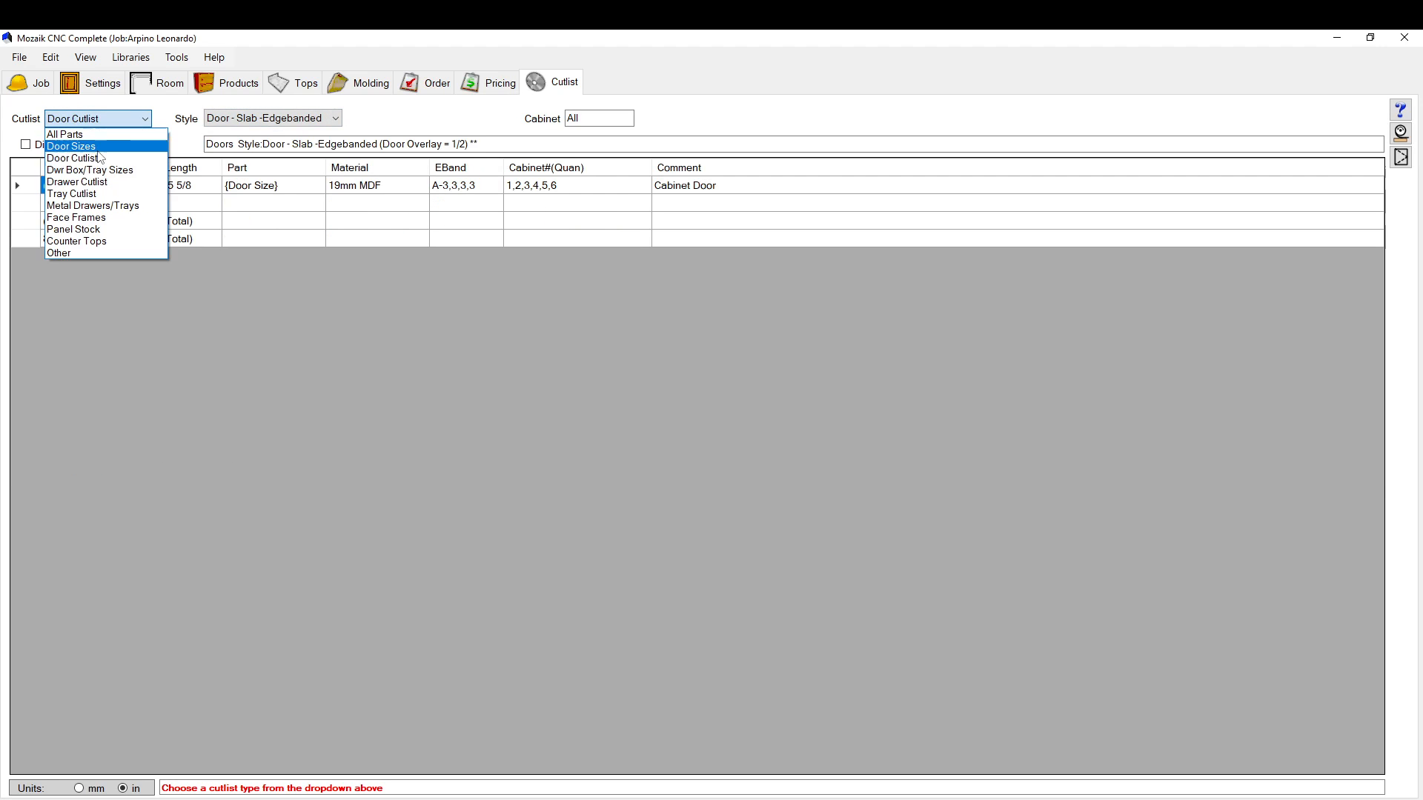
{"action": "left_click", "coordinate": [102, 169]}
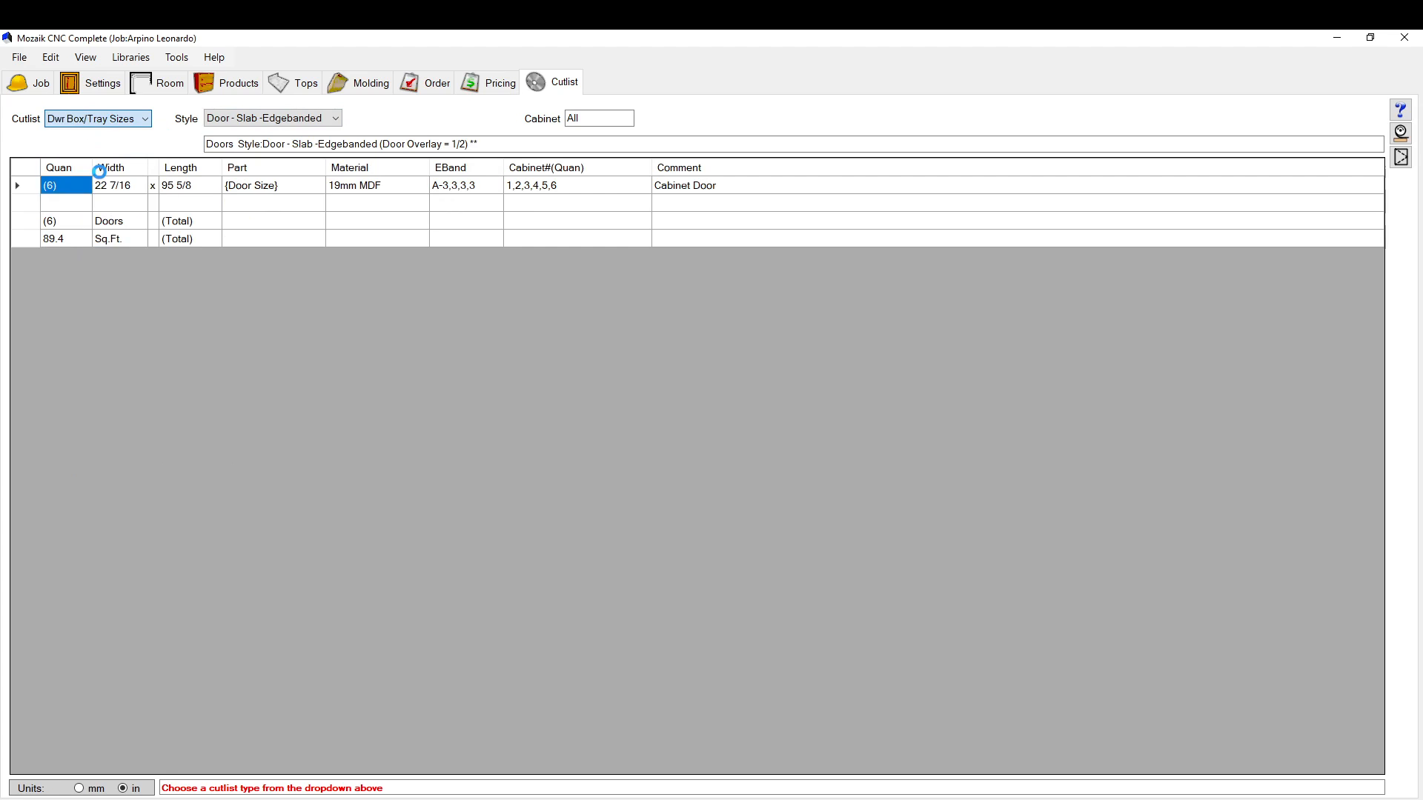
{"action": "left_click", "coordinate": [129, 120]}
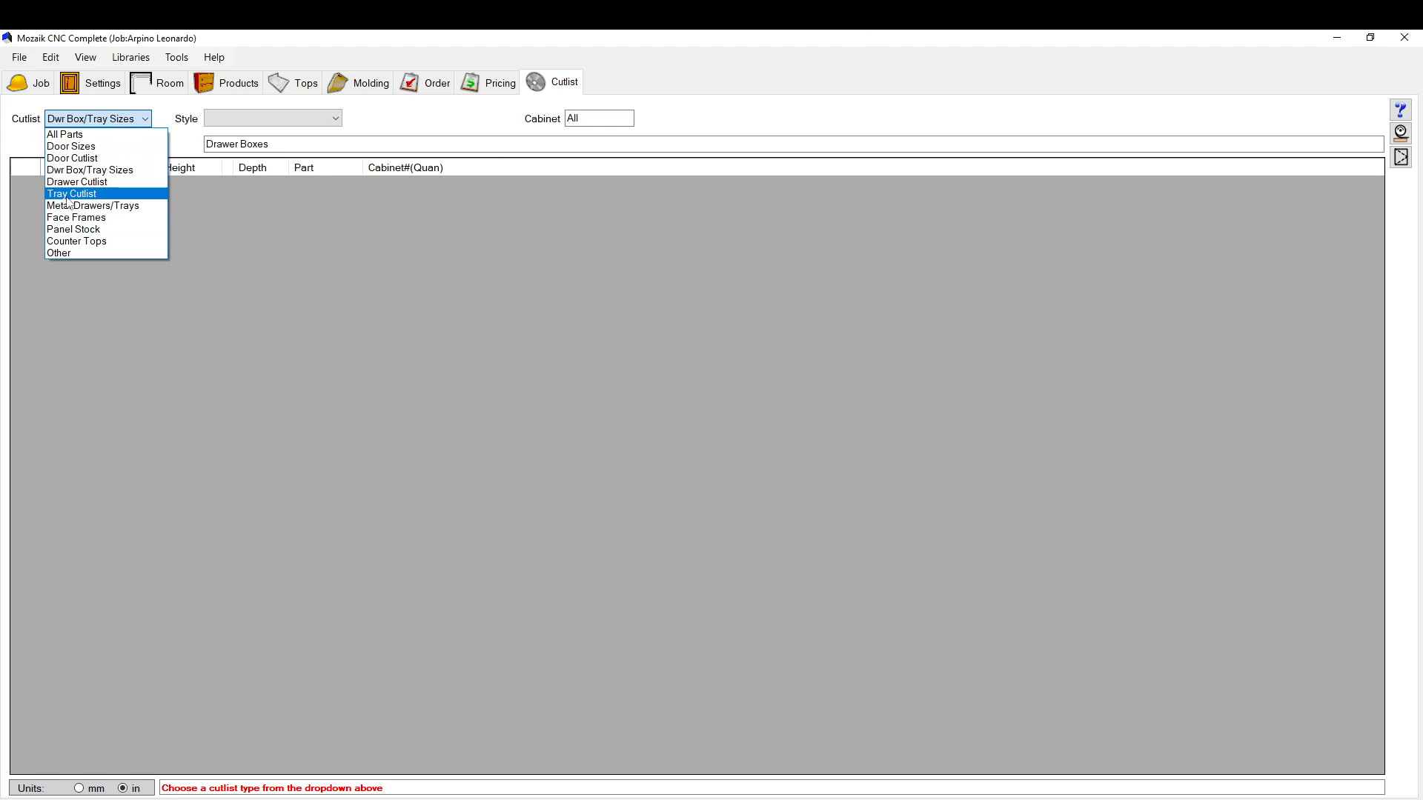
Return to the All Parts cutlist filtered by 16mm - 555 - Nova White Melamine.
{"action": "left_click", "coordinate": [57, 136]}
{"action": "left_click", "coordinate": [270, 119]}
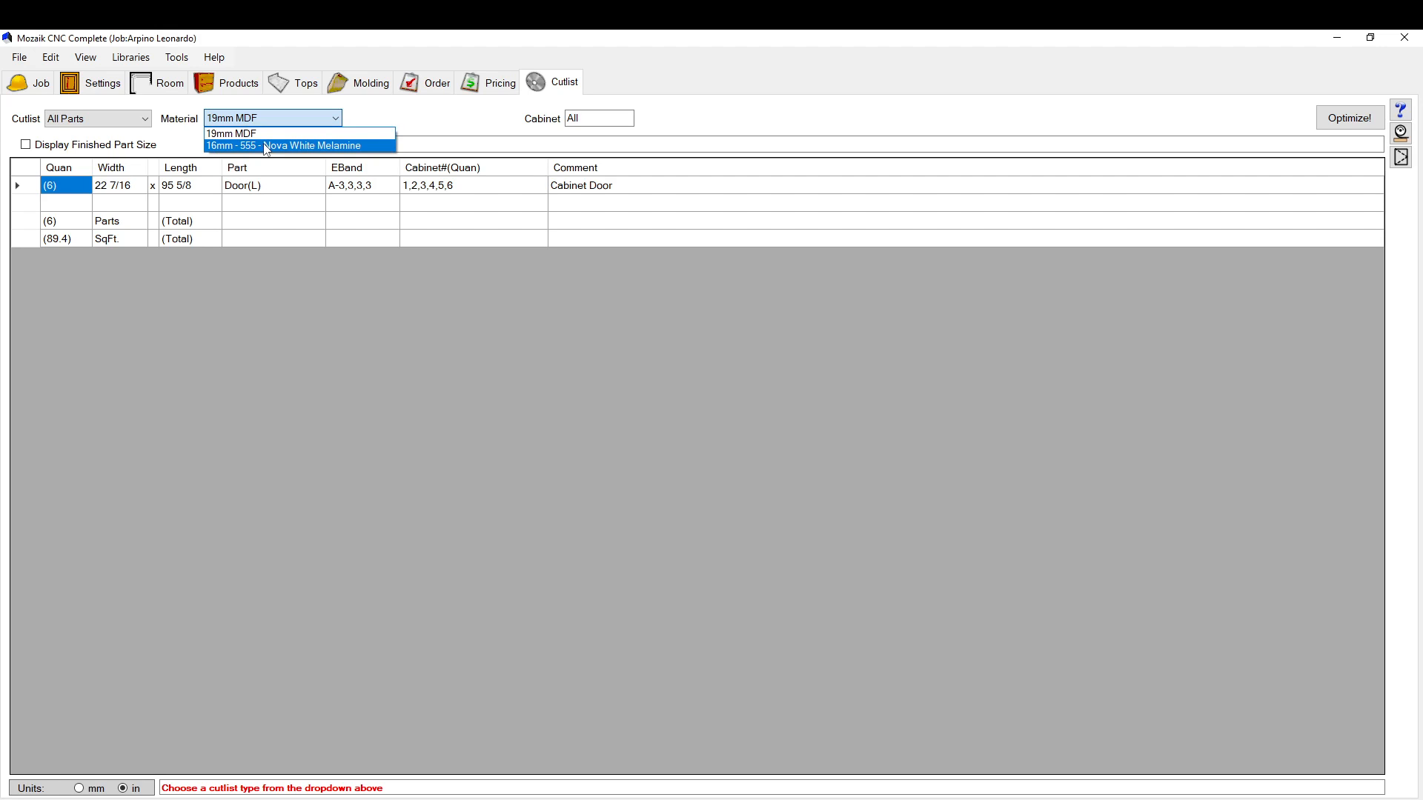
{"action": "left_click", "coordinate": [268, 146]}
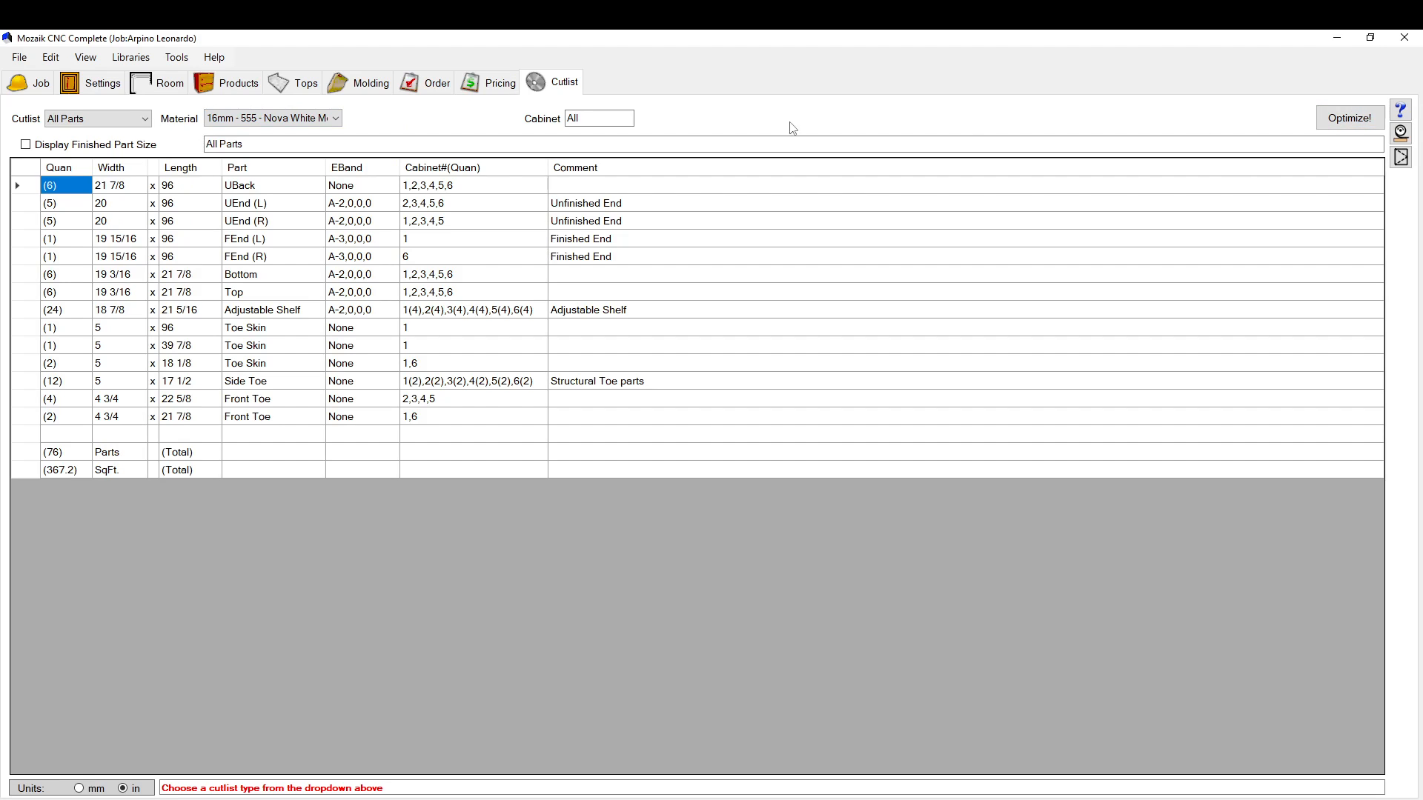
Filter the melamine cutlist to the cabinet range 1-5.
{"action": "left_click_drag", "start_coordinate": [623, 117], "coordinate": [556, 119]}
{"action": "type", "text": "1,5"}
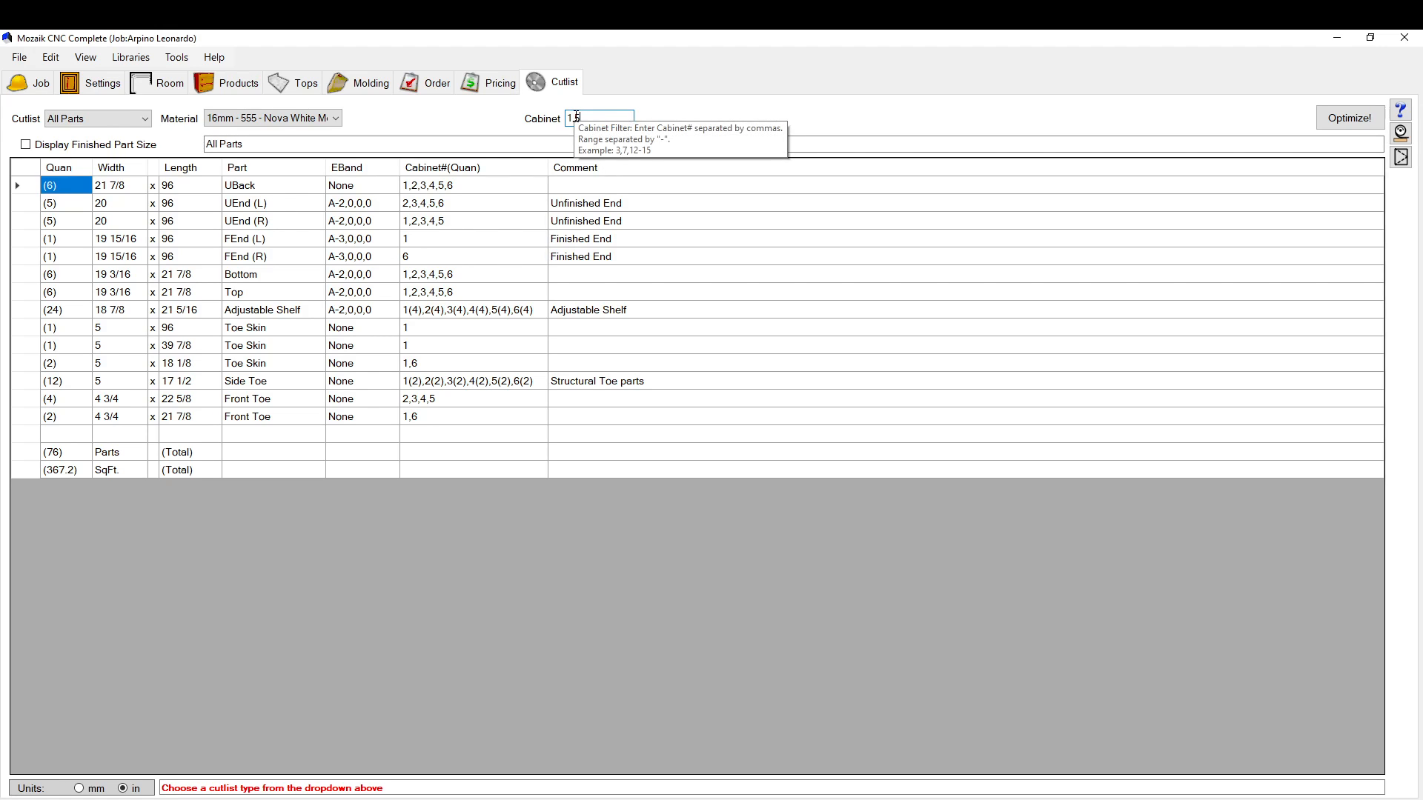
{"action": "left_click_drag", "start_coordinate": [583, 119], "coordinate": [522, 119]}
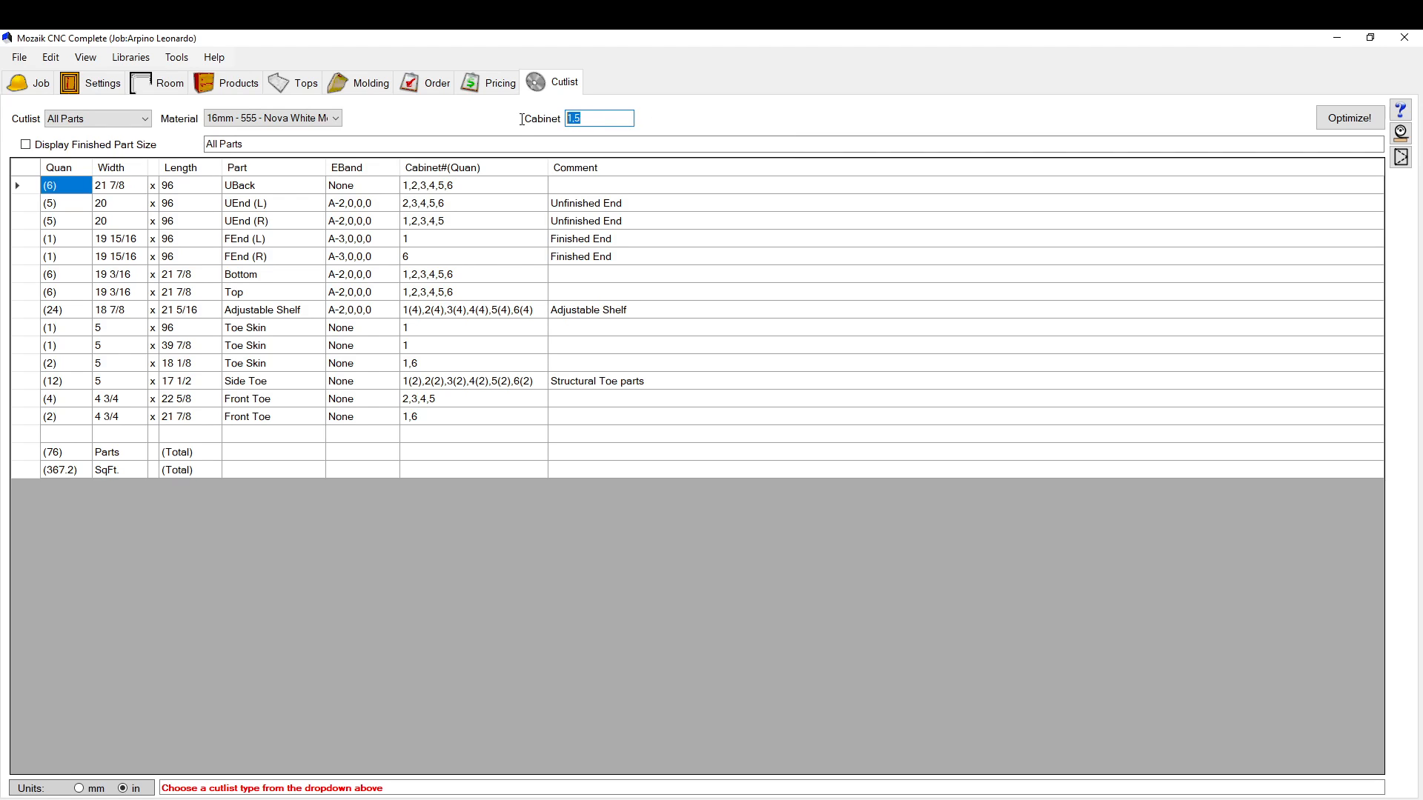
{"action": "type", "text": "1-5"}
{"action": "key", "text": "Return"}
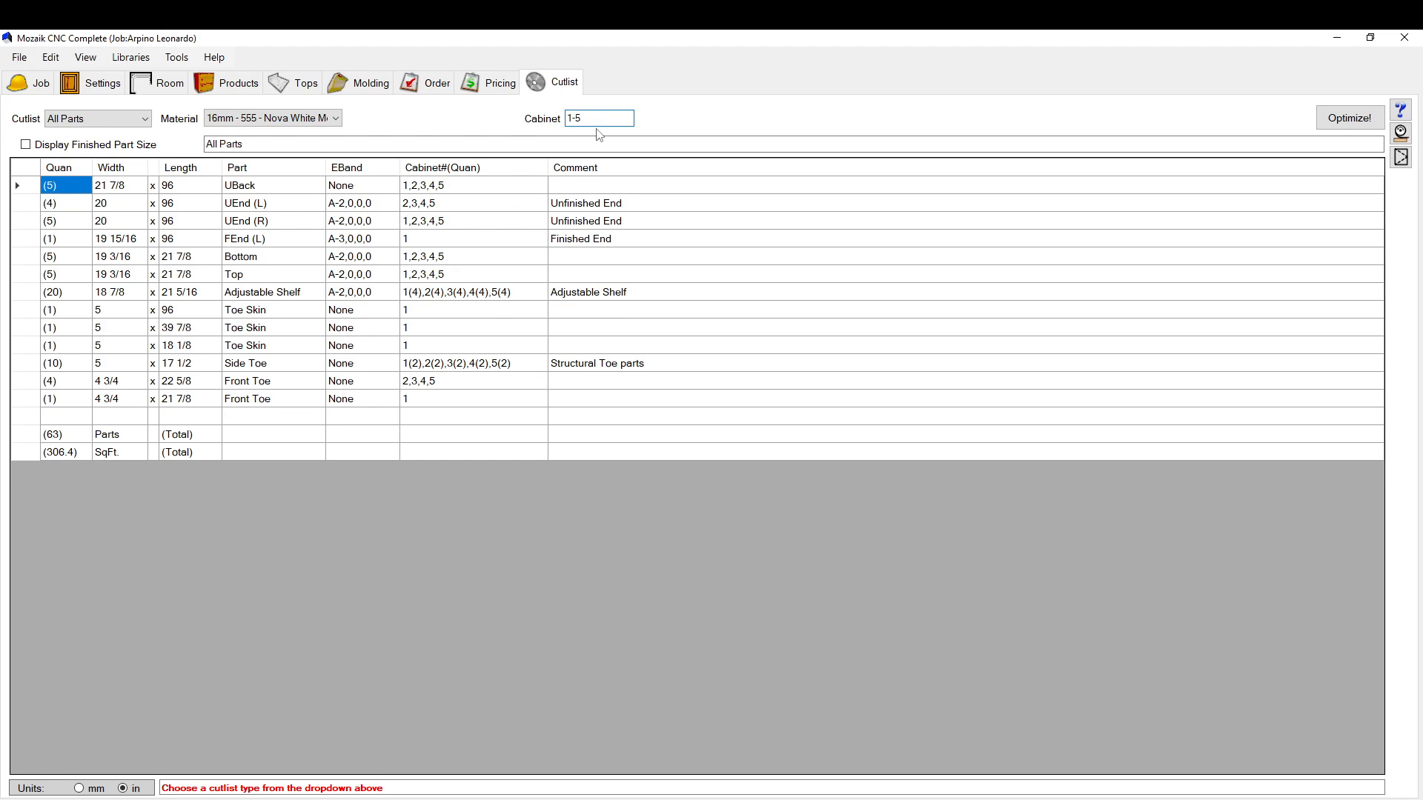
Restrict the melamine cutlist to cabinet 5 only.
{"action": "left_click_drag", "start_coordinate": [551, 118], "coordinate": [514, 117]}
{"action": "type", "text": "5"}
{"action": "key", "text": "Return"}
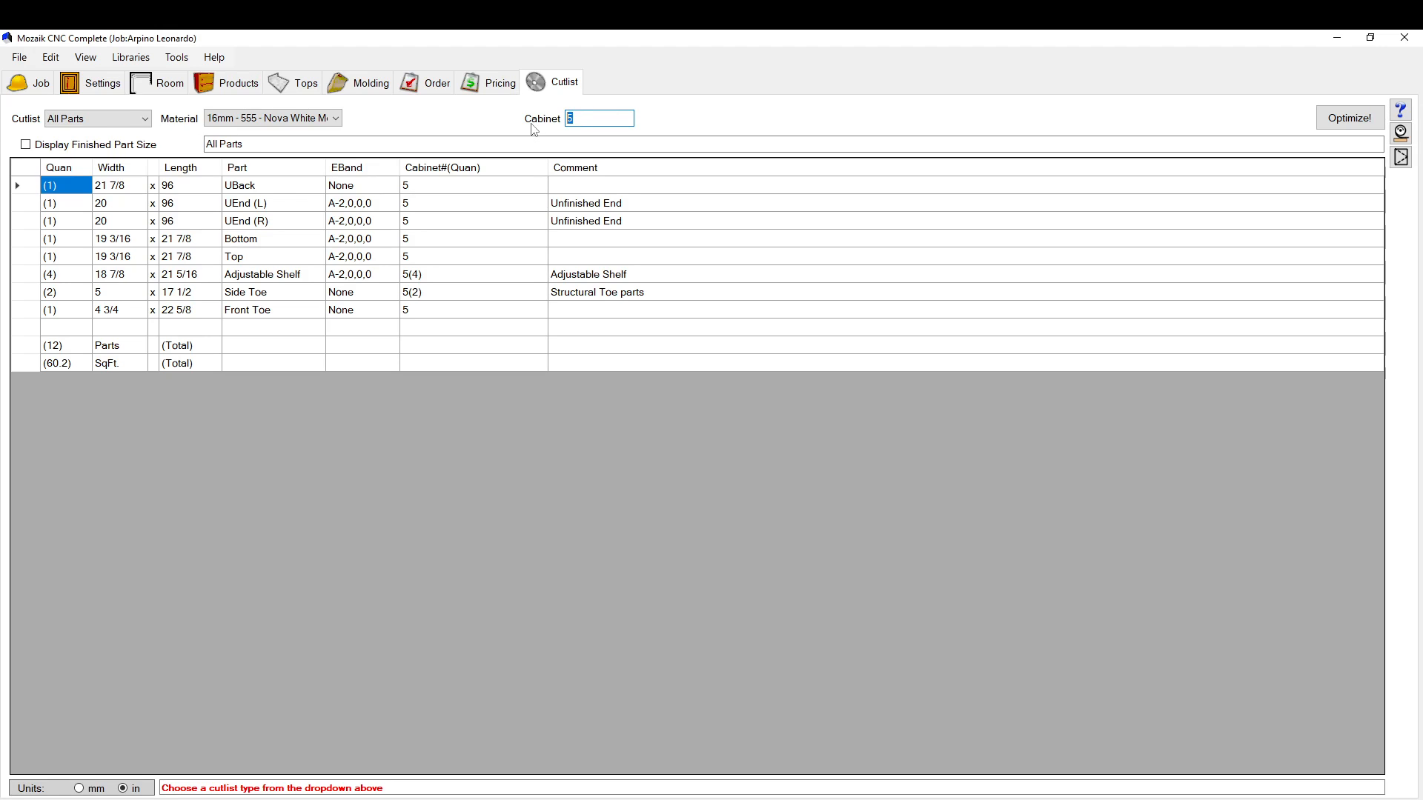
Try cabinet filters with letter prefixes, R1c and N5, and return the cutlist filter to cabinet 5.
{"action": "type", "text": "R1c"}
{"action": "key", "text": "Return"}
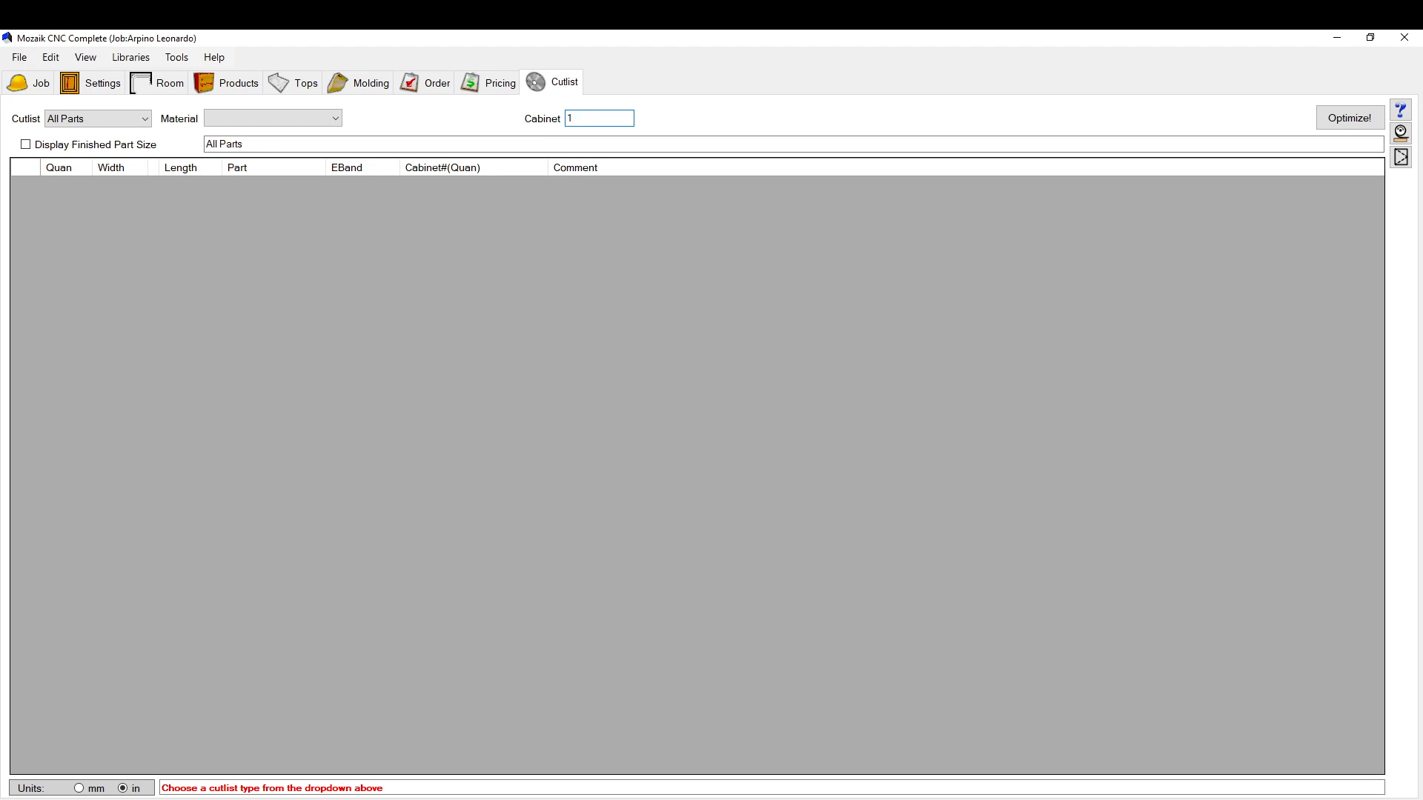
{"action": "key", "text": "Return"}
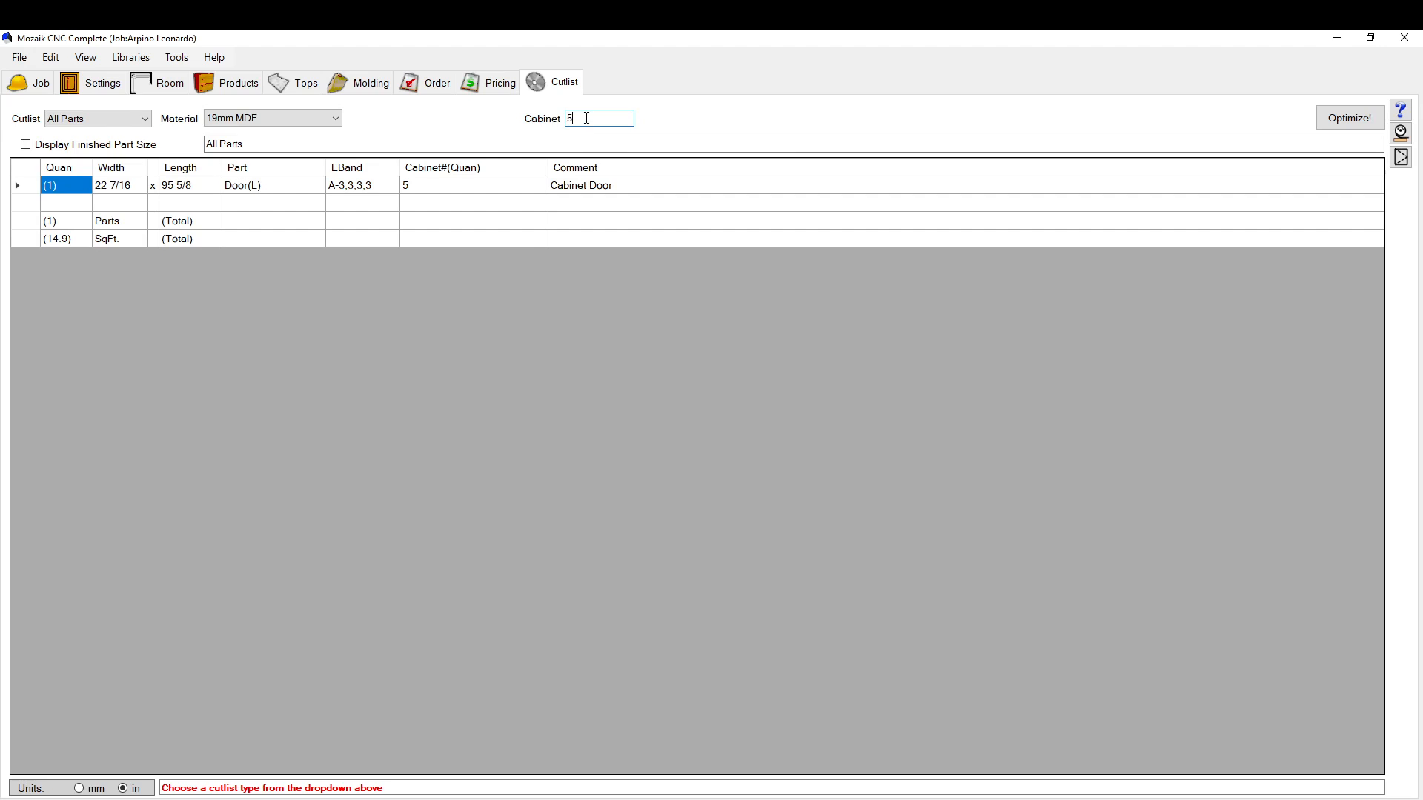
{"action": "left_click_drag", "start_coordinate": [567, 117], "coordinate": [577, 131]}
{"action": "type", "text": "N"}
{"action": "left_click_drag", "start_coordinate": [584, 118], "coordinate": [412, 103]}
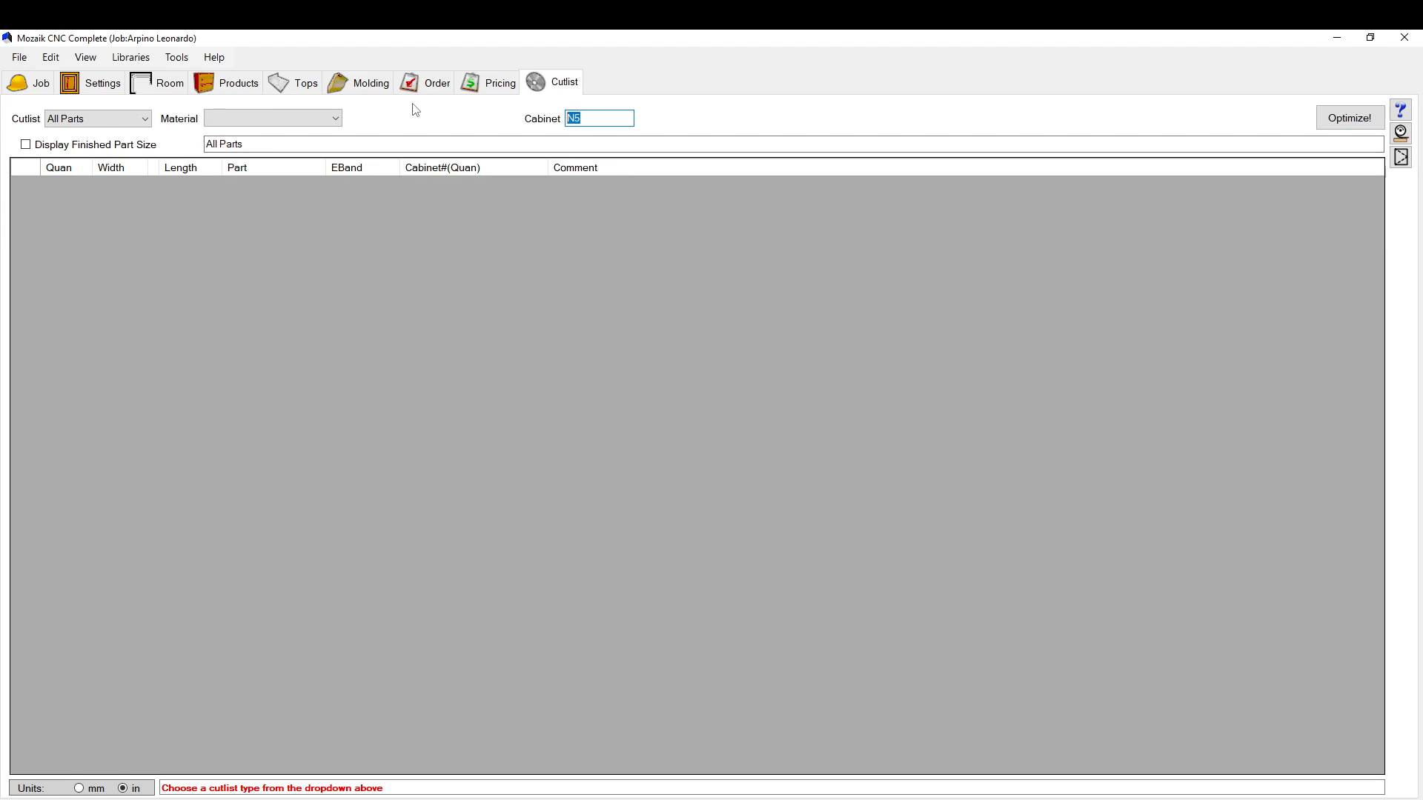
{"action": "key", "text": "Delete"}
{"action": "type", "text": "5"}
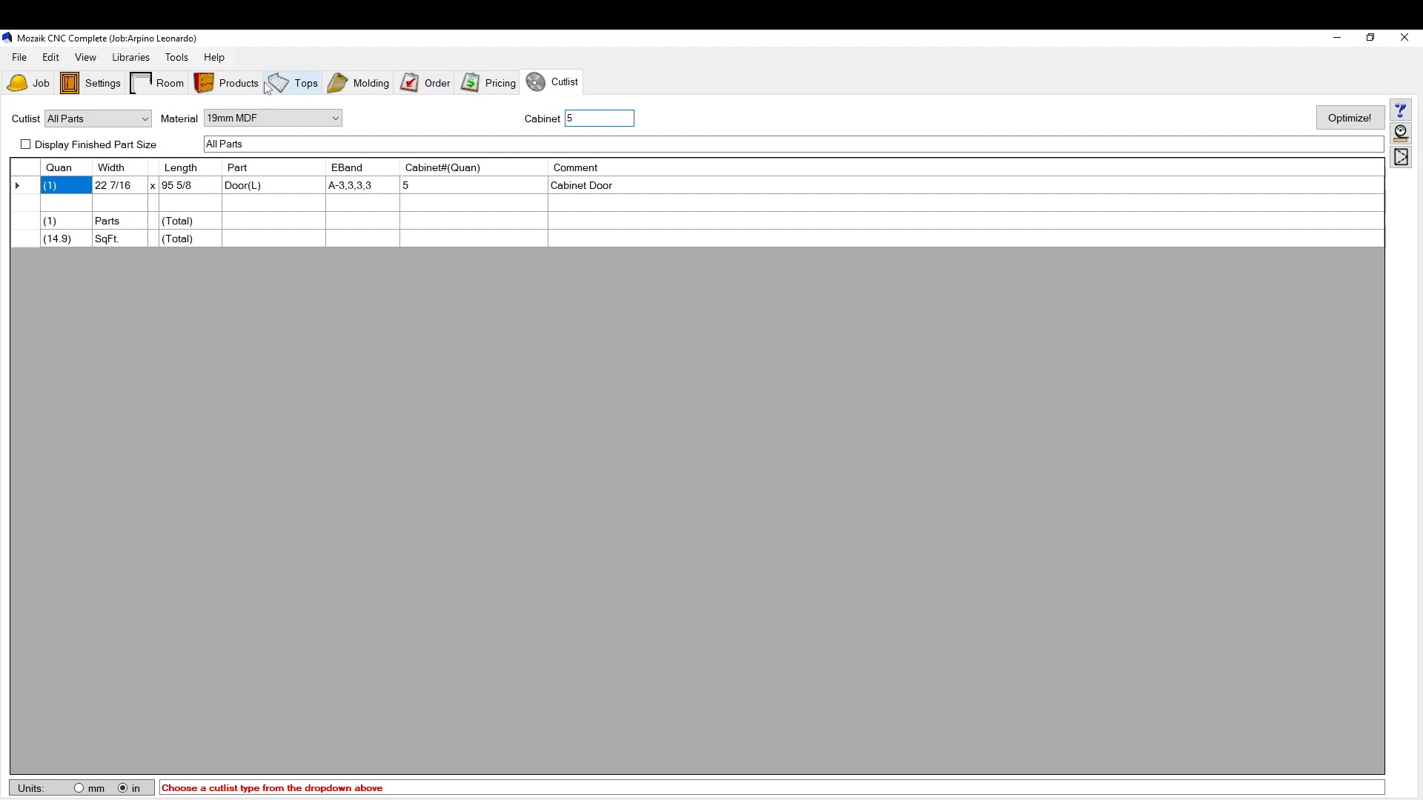
Check cabinet #5 in the room's floor plan and look through the list of items in the design.
{"action": "left_click", "coordinate": [261, 83]}
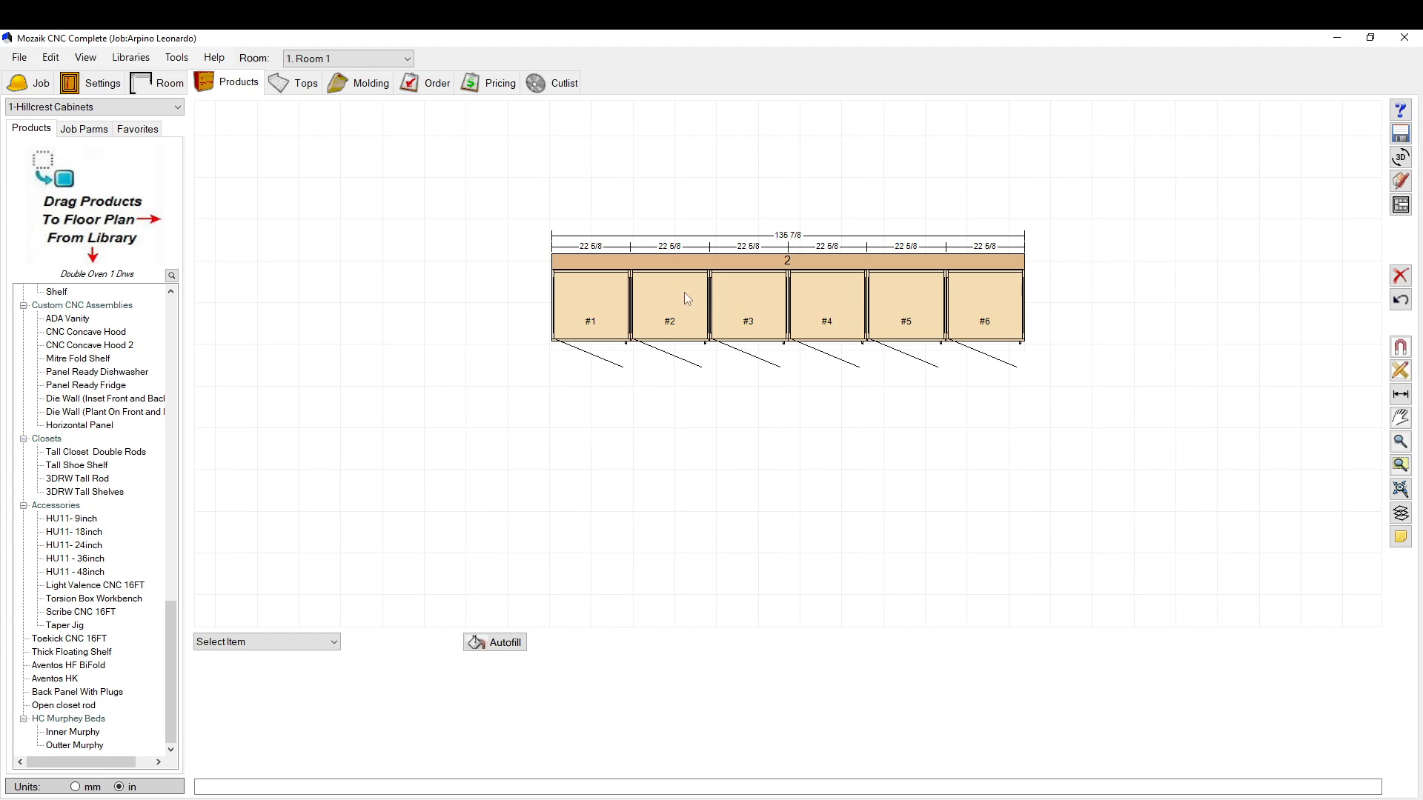
{"action": "left_click", "coordinate": [910, 304]}
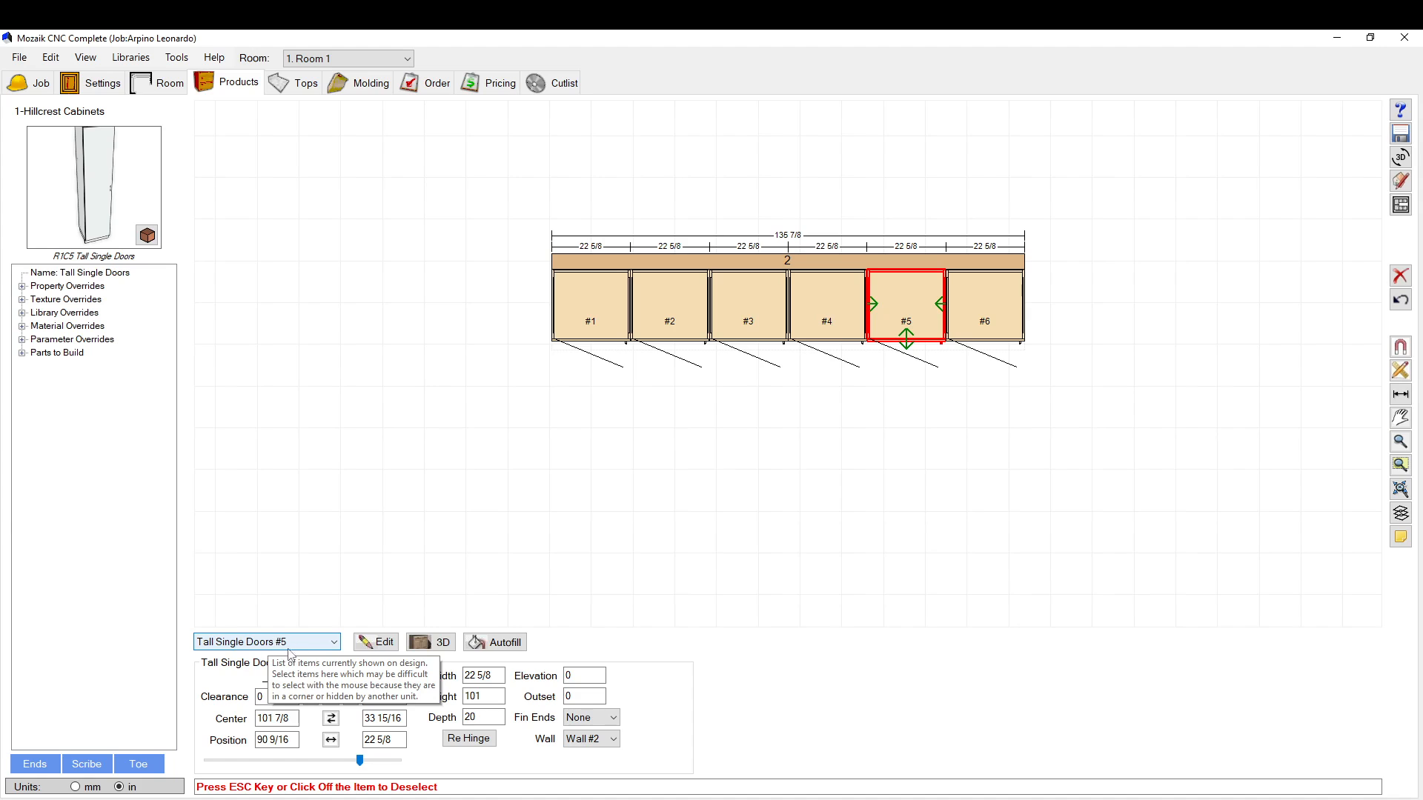
{"action": "left_click", "coordinate": [333, 643]}
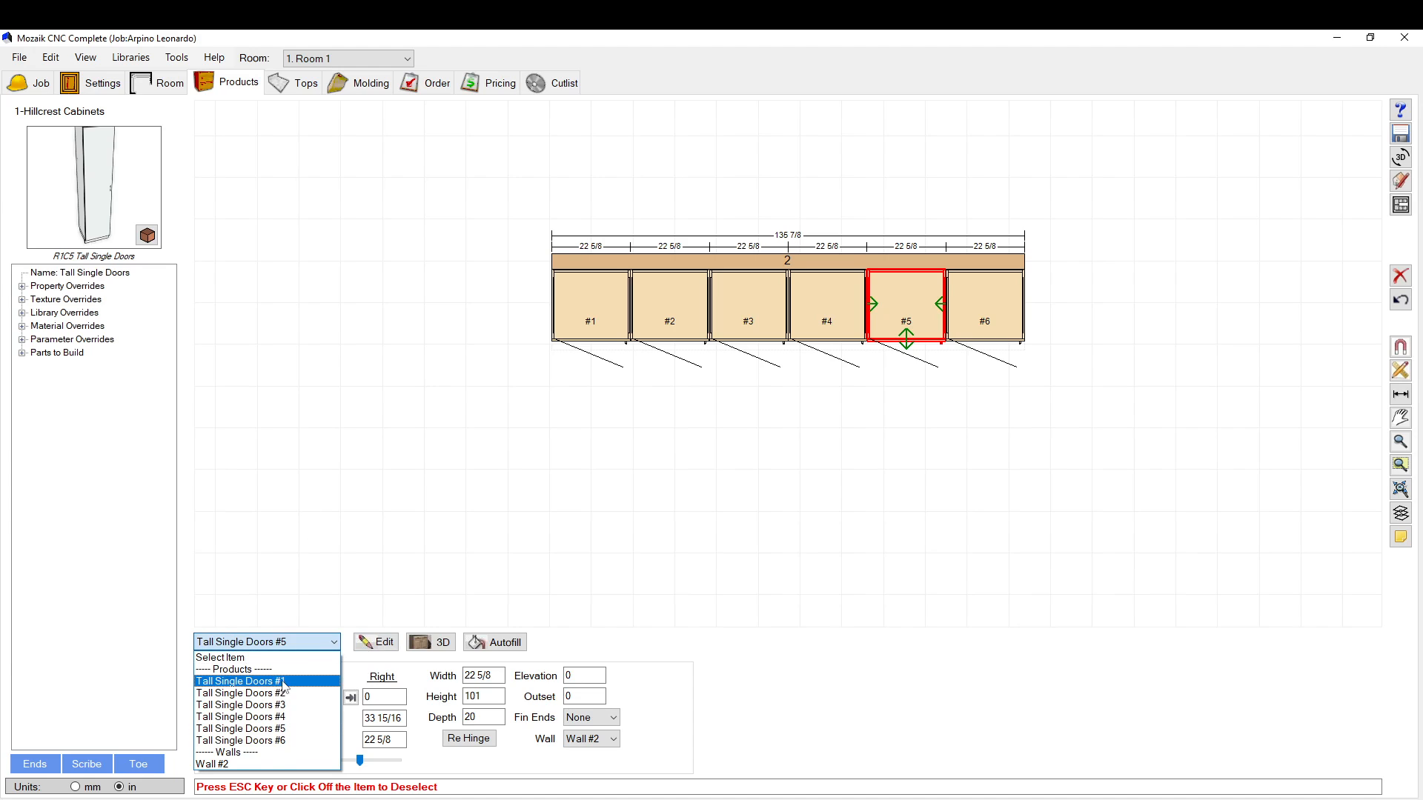
{"action": "left_click", "coordinate": [559, 122]}
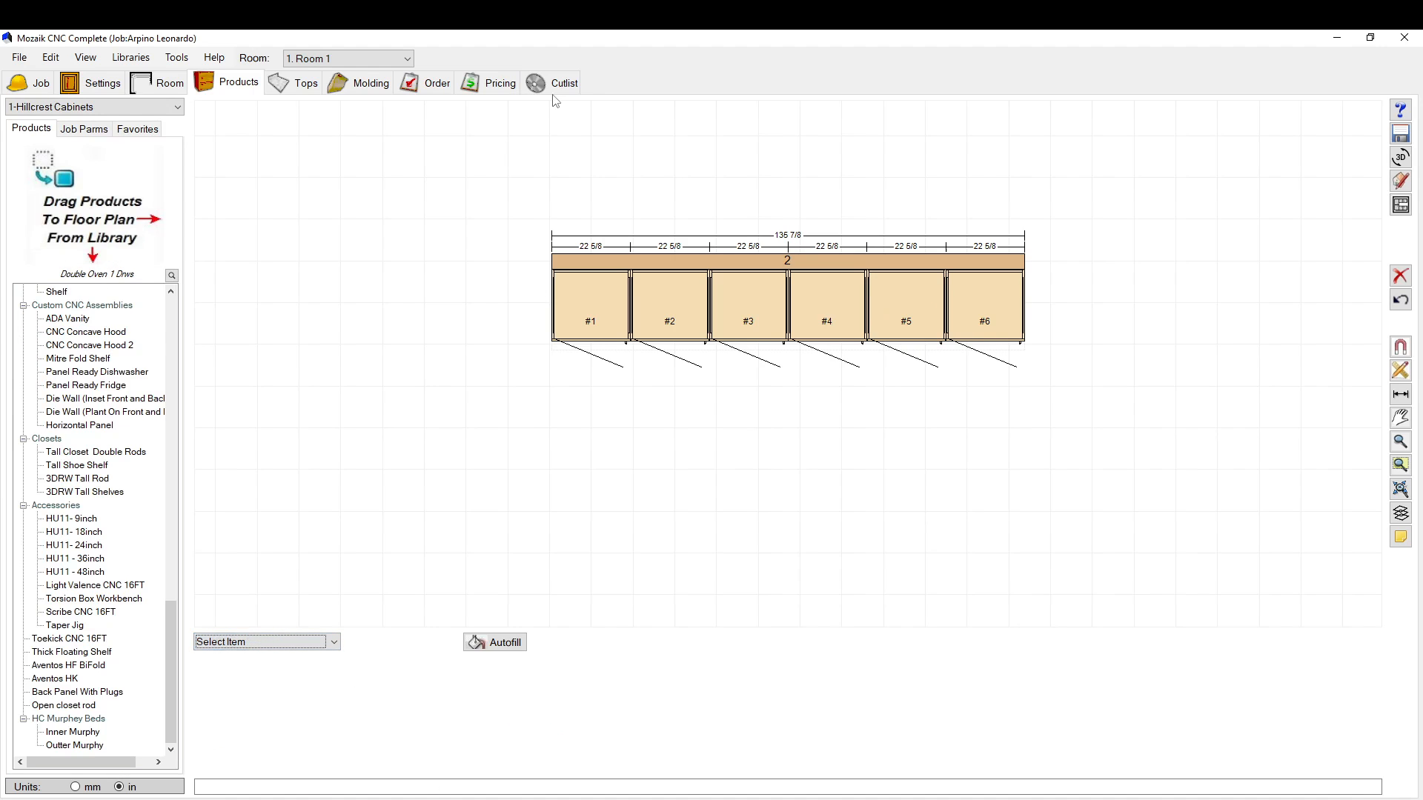
Reopen the cutlist for all cabinets, show 16mm - 555 - Nova White Melamine, and start optimizing that material only.
{"action": "left_click", "coordinate": [554, 83]}
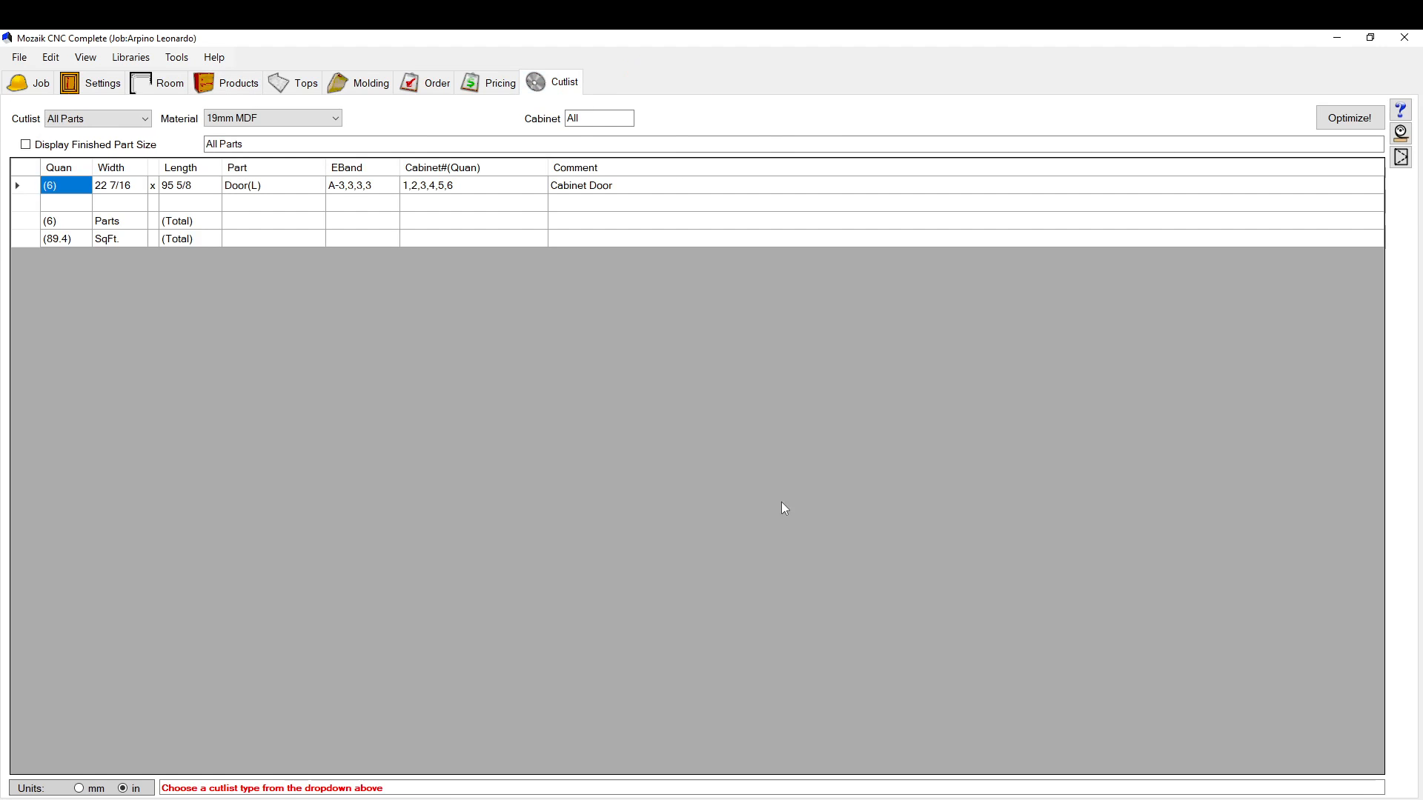
{"action": "left_click", "coordinate": [583, 119]}
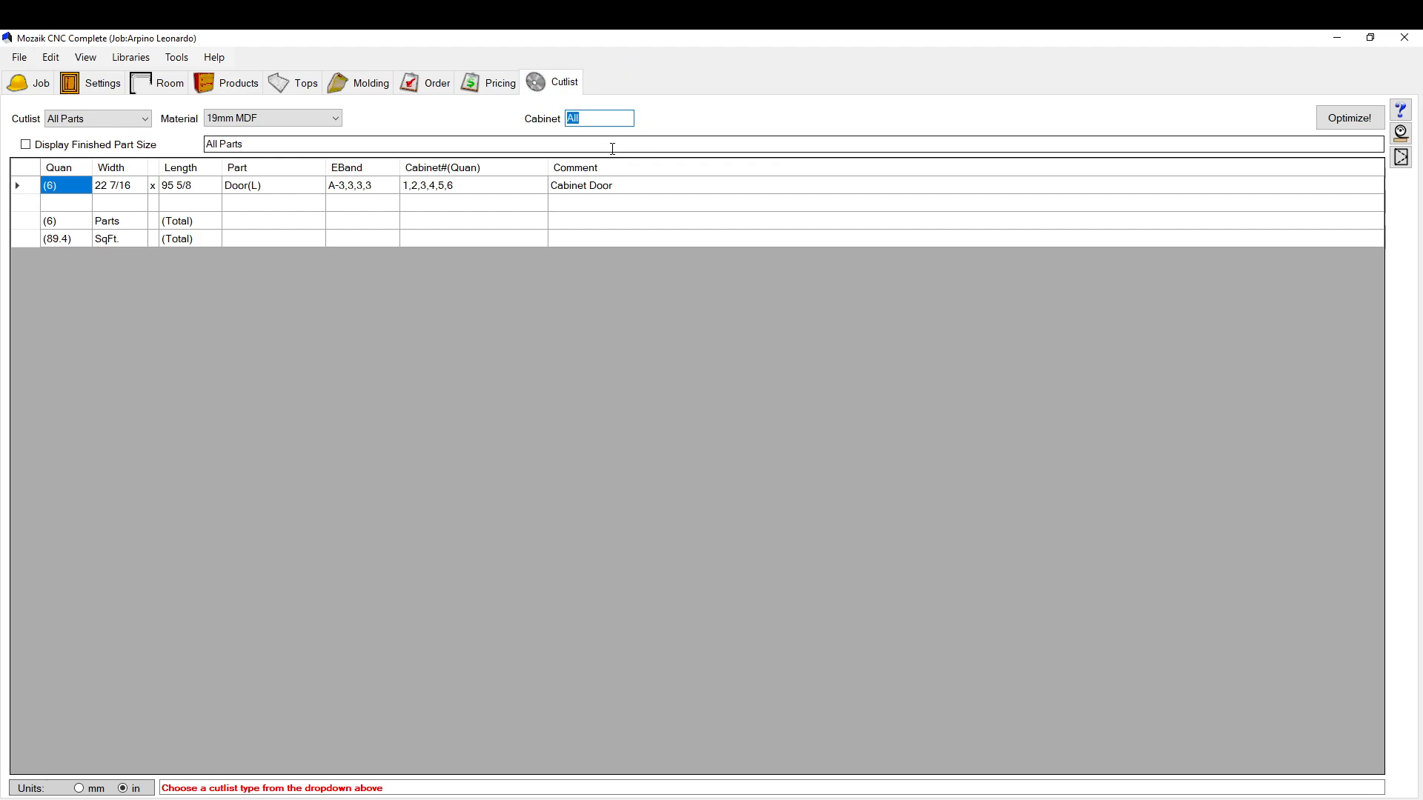
{"action": "left_click", "coordinate": [271, 118]}
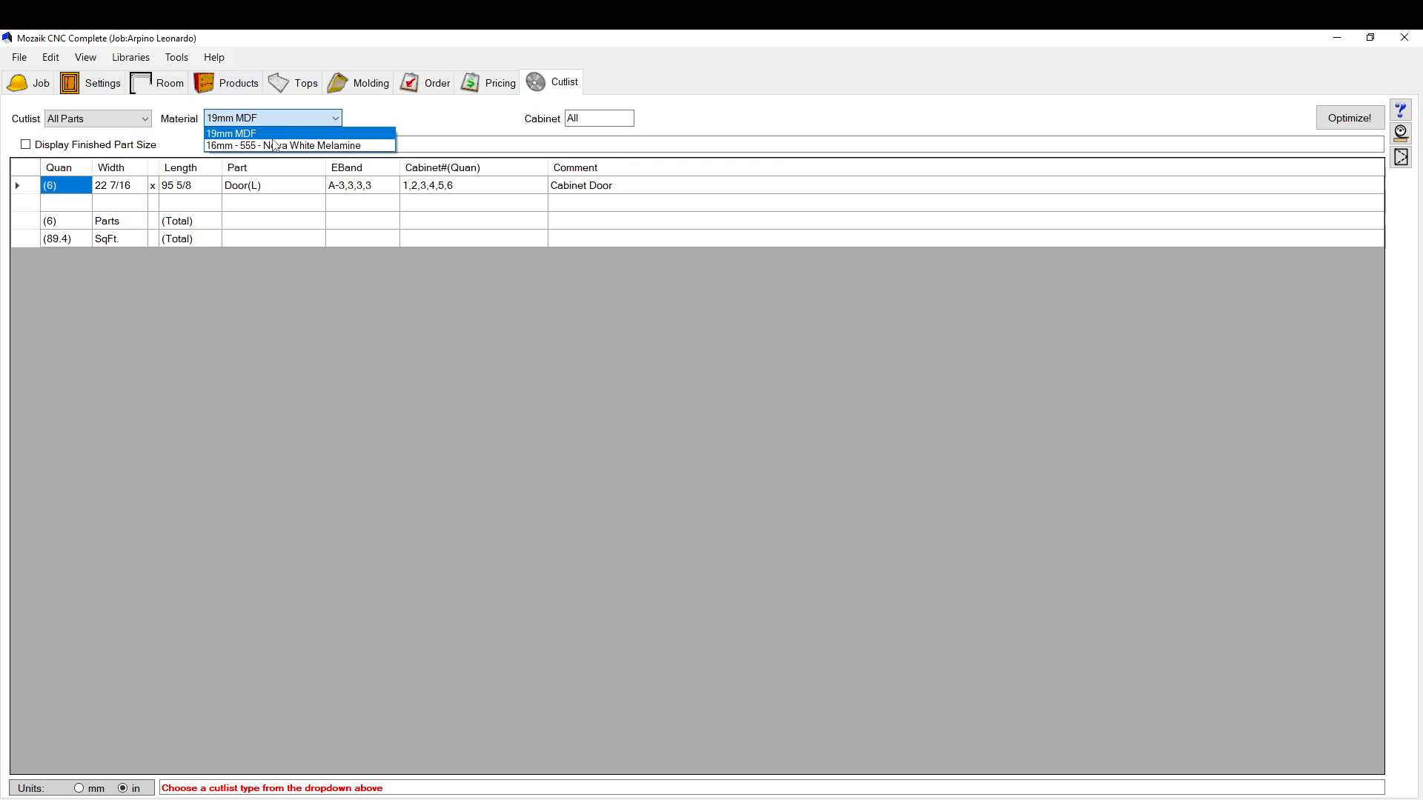
{"action": "left_click", "coordinate": [274, 145]}
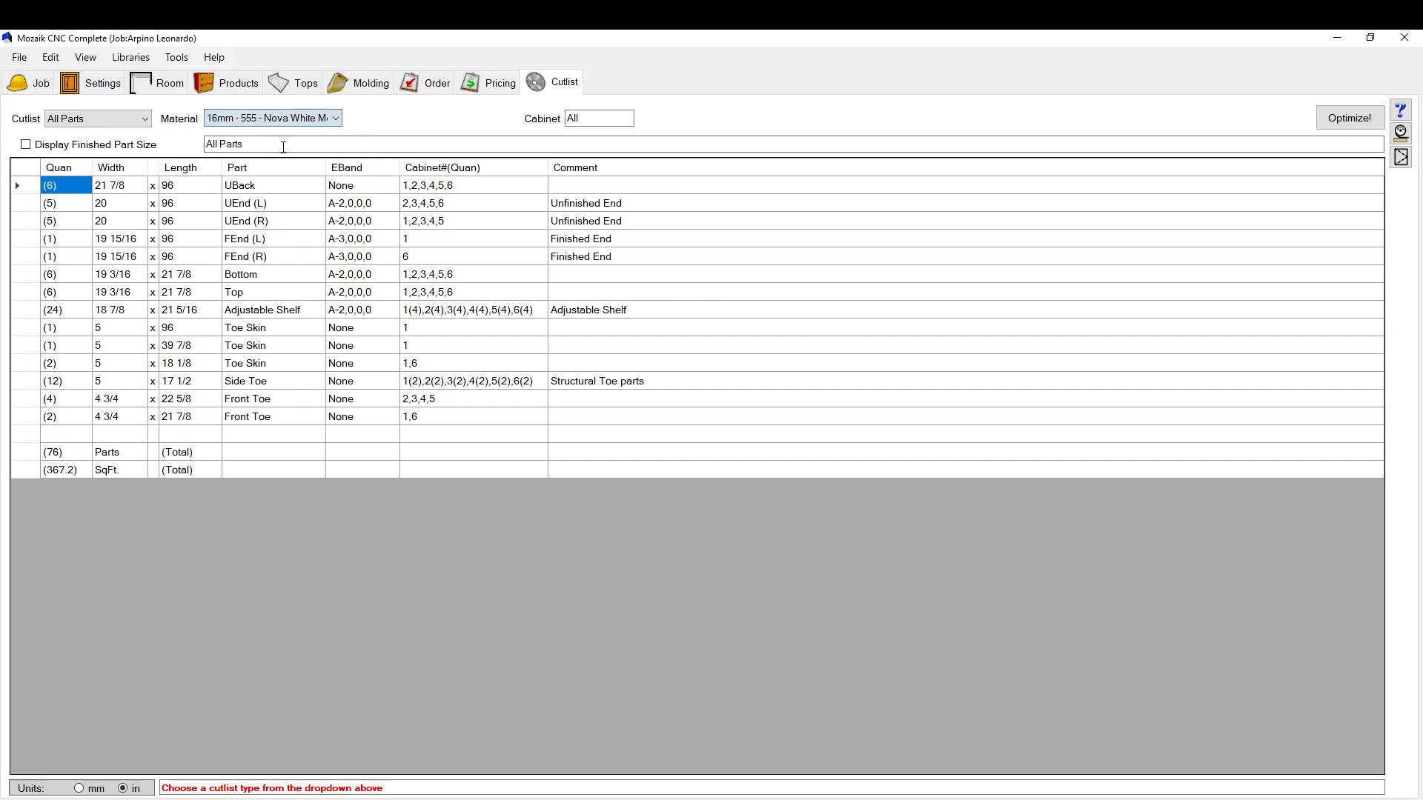
{"action": "left_click", "coordinate": [1349, 117]}
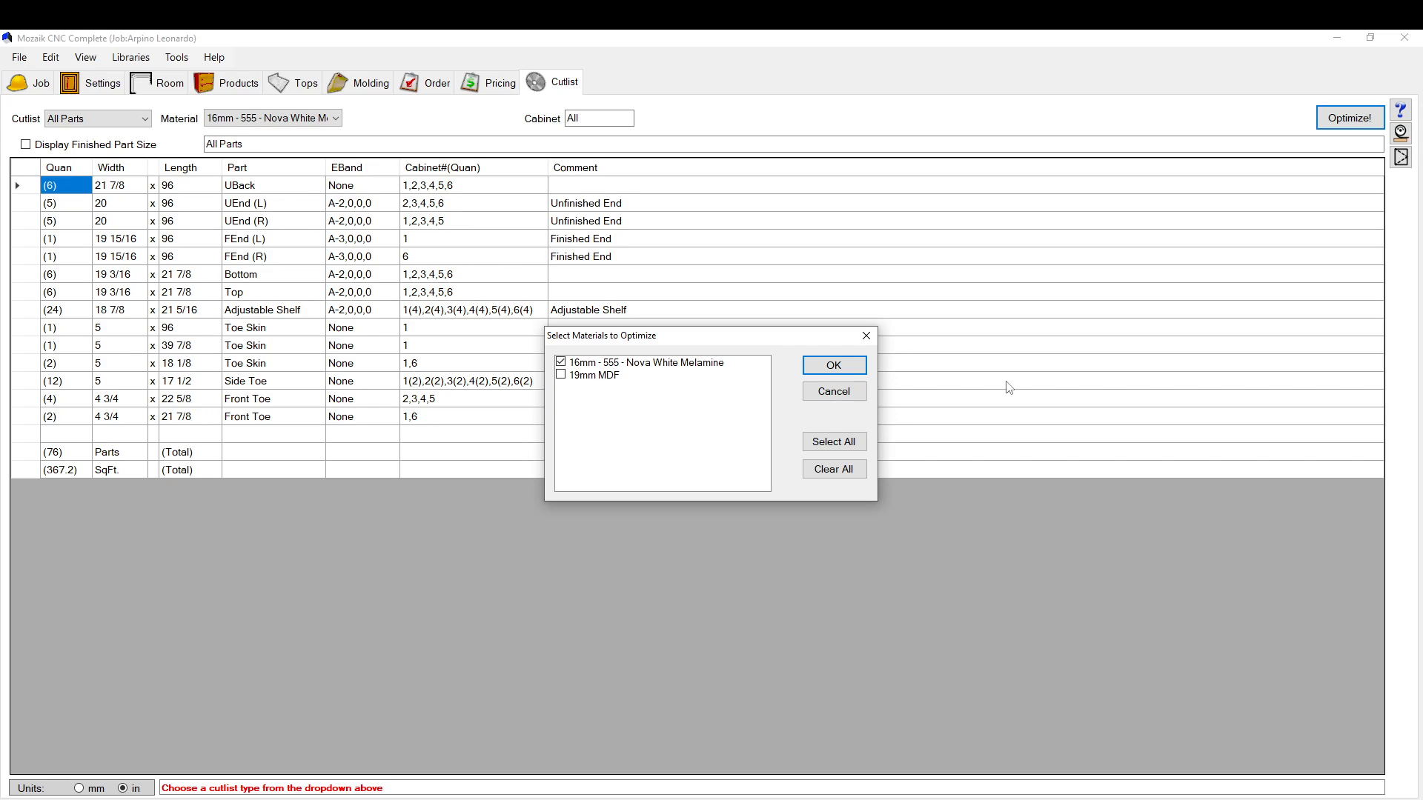
{"action": "left_click", "coordinate": [845, 371]}
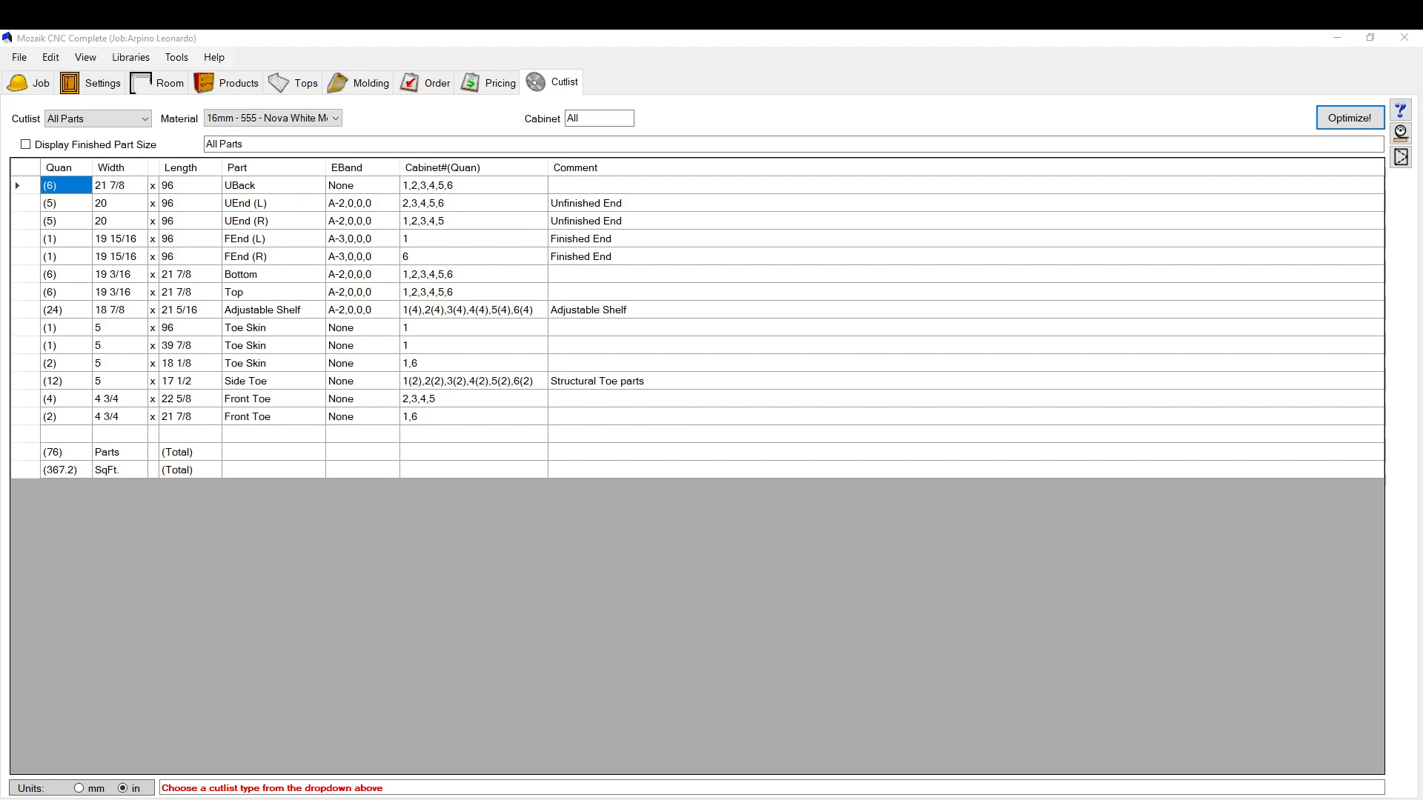
Enlarge the Optimize! window for the melamine material to fill the screen.
{"action": "left_click_drag", "start_coordinate": [0, 152], "coordinate": [789, 32]}
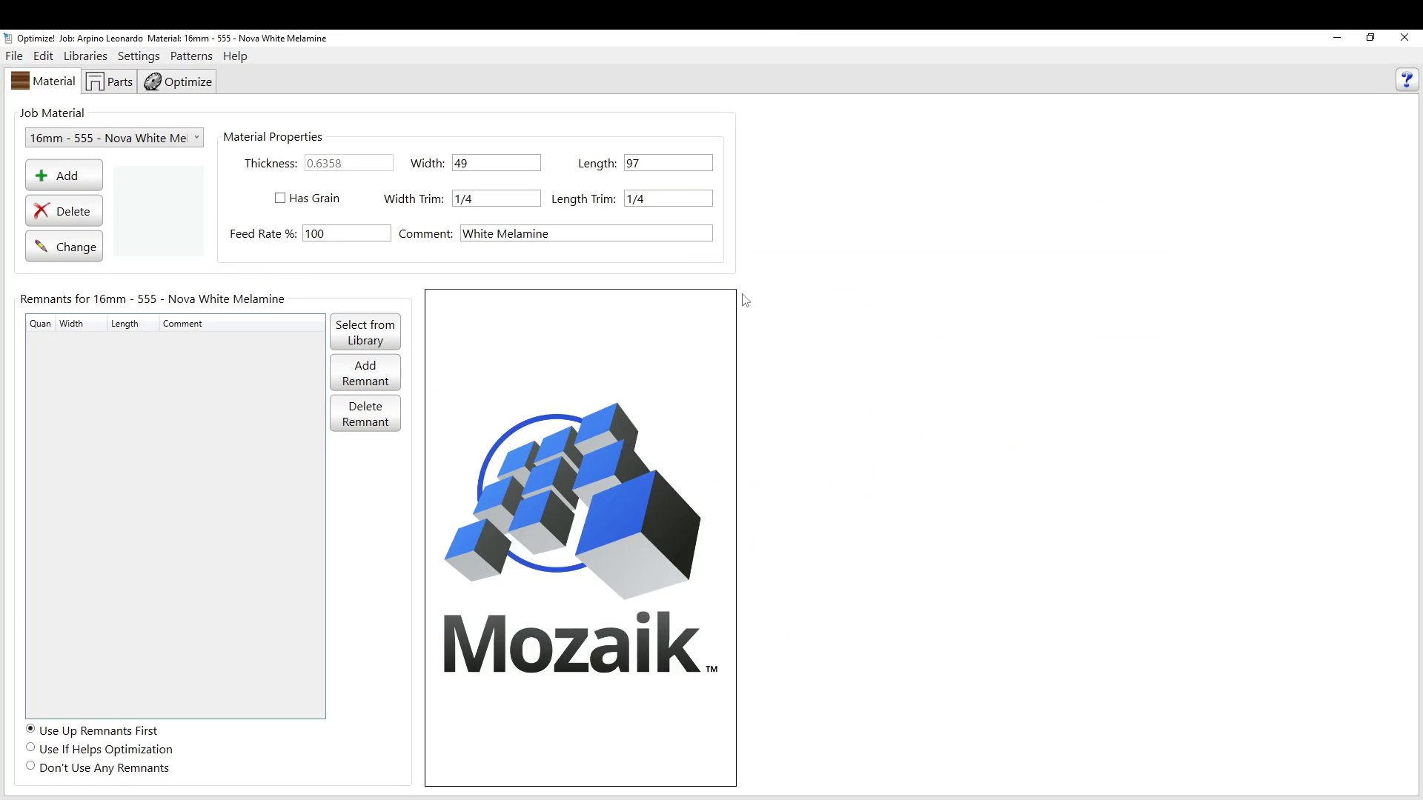
{"action": "left_click_drag", "start_coordinate": [706, 37], "coordinate": [766, 171]}
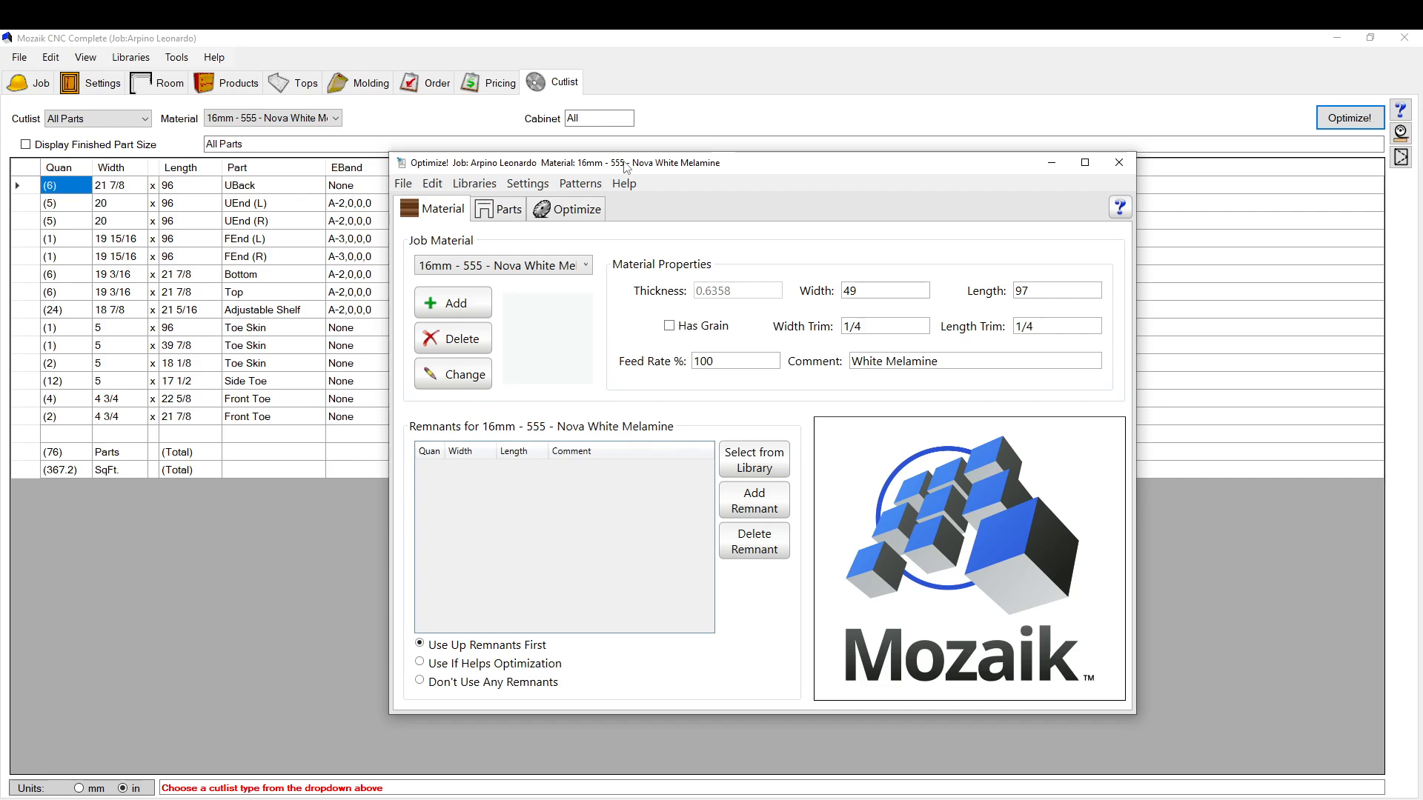
{"action": "left_click_drag", "start_coordinate": [624, 167], "coordinate": [546, 31]}
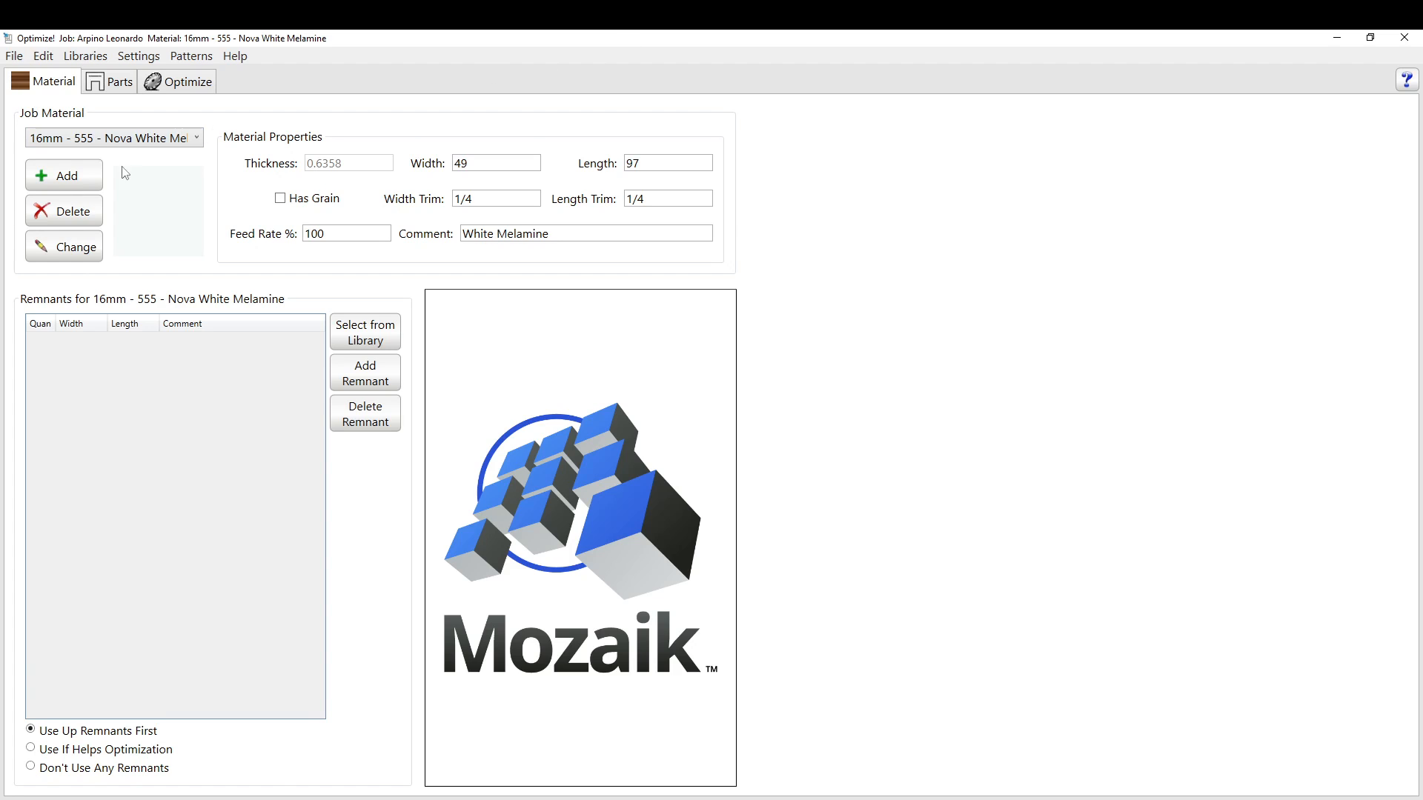
Try setting up a new job named testjob, browse its library materials, and cancel it.
{"action": "left_click", "coordinate": [16, 57]}
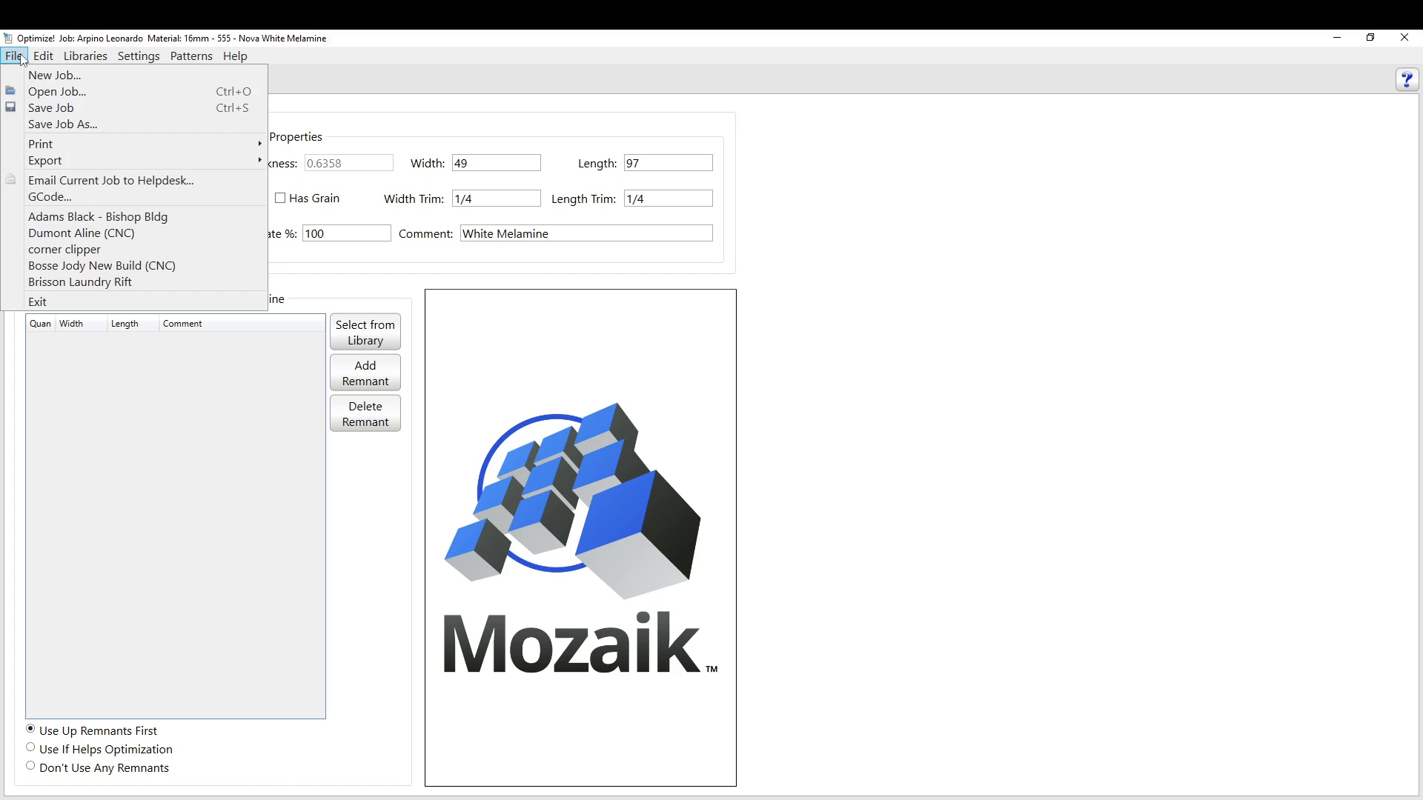
{"action": "left_click", "coordinate": [21, 59]}
{"action": "left_click", "coordinate": [20, 64]}
{"action": "left_click", "coordinate": [51, 77]}
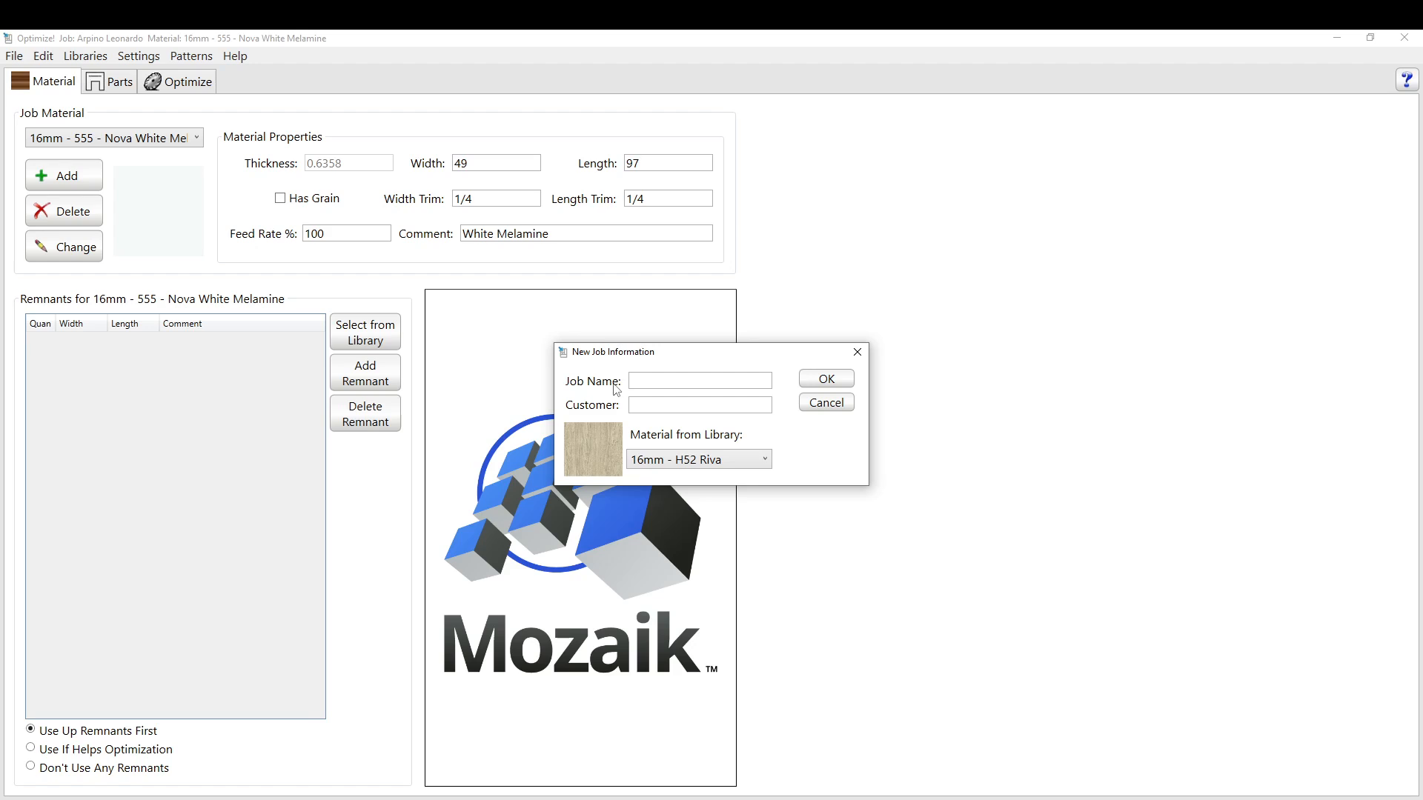
{"action": "left_click", "coordinate": [663, 380]}
{"action": "type", "text": "tset"}
{"action": "left_click", "coordinate": [668, 401]}
{"action": "left_click", "coordinate": [764, 459]}
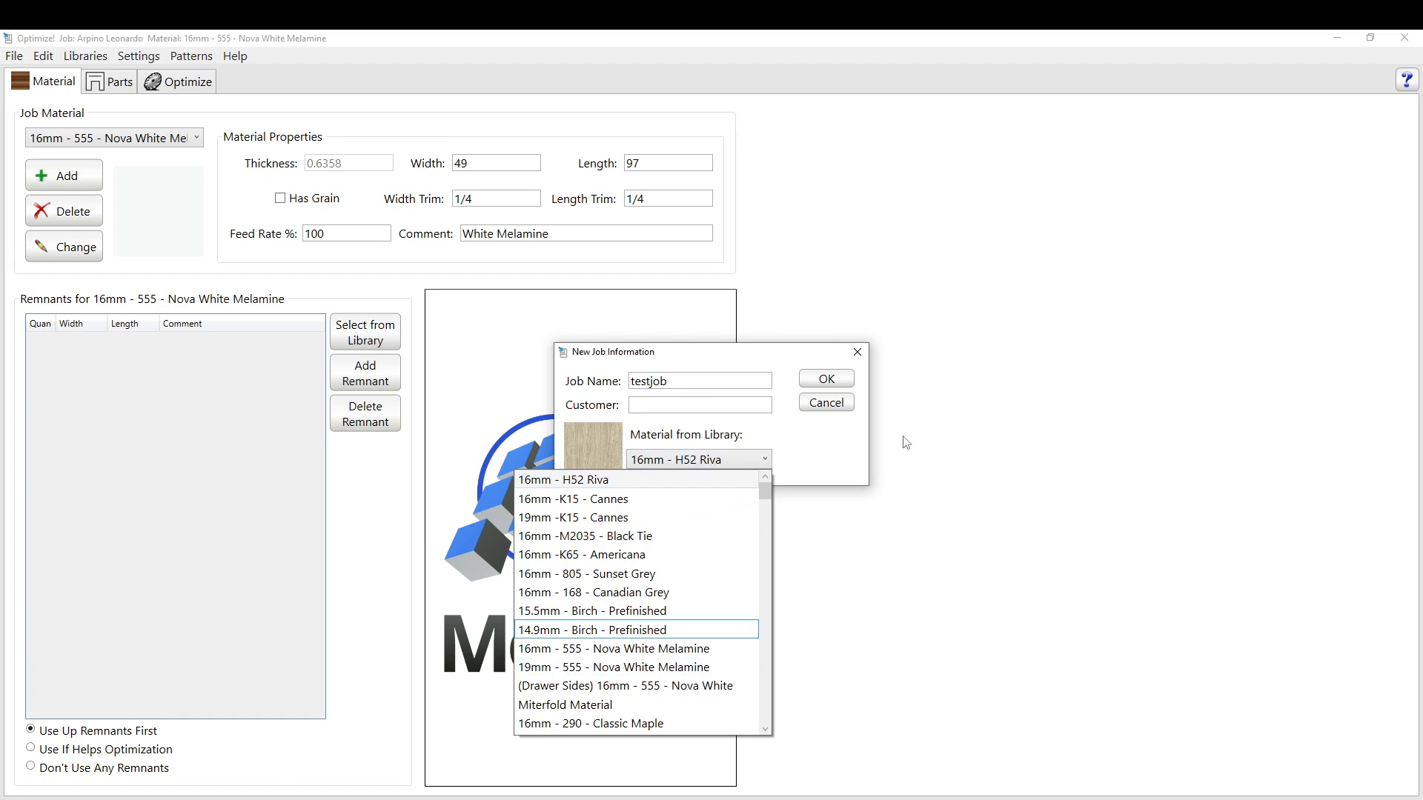
{"action": "left_click", "coordinate": [836, 408]}
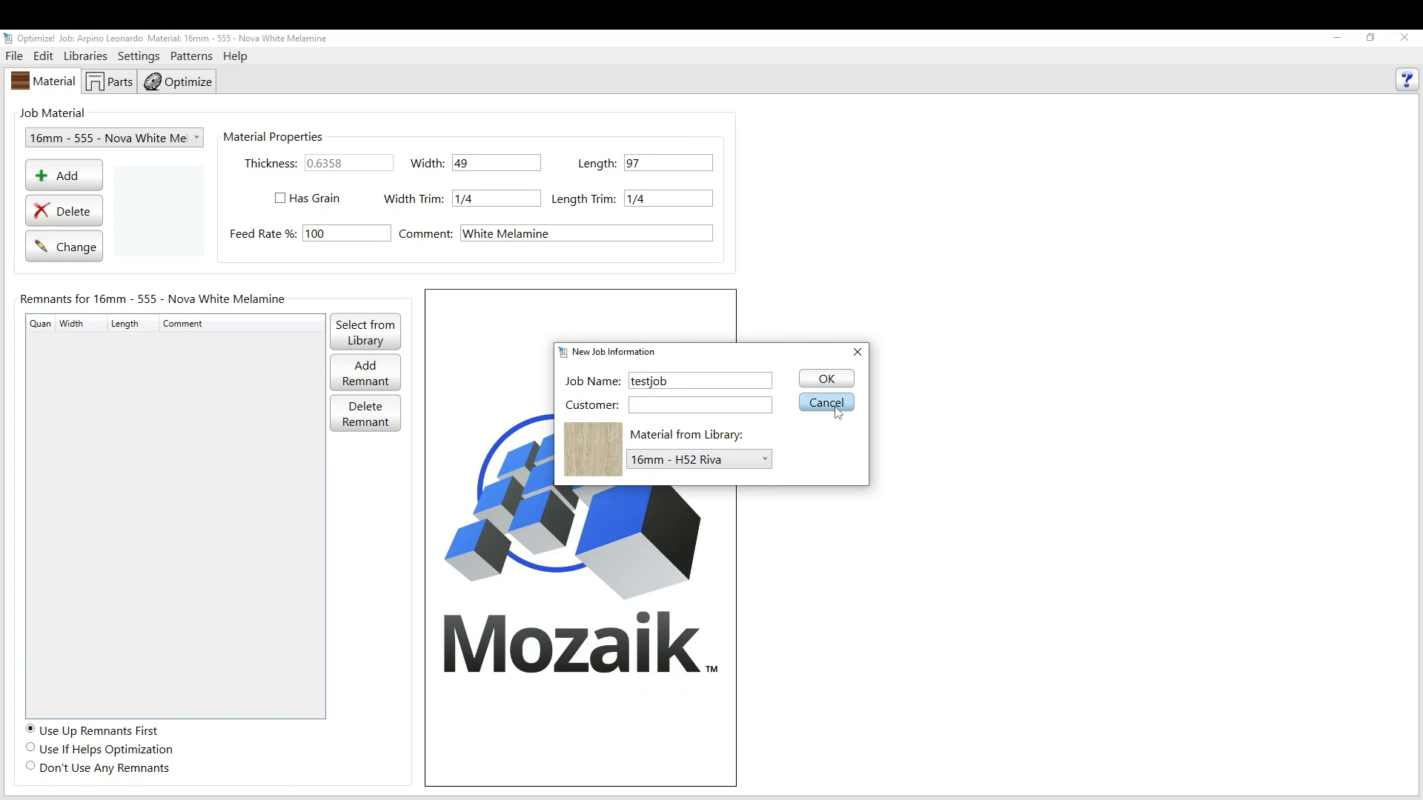
{"action": "left_click", "coordinate": [840, 404]}
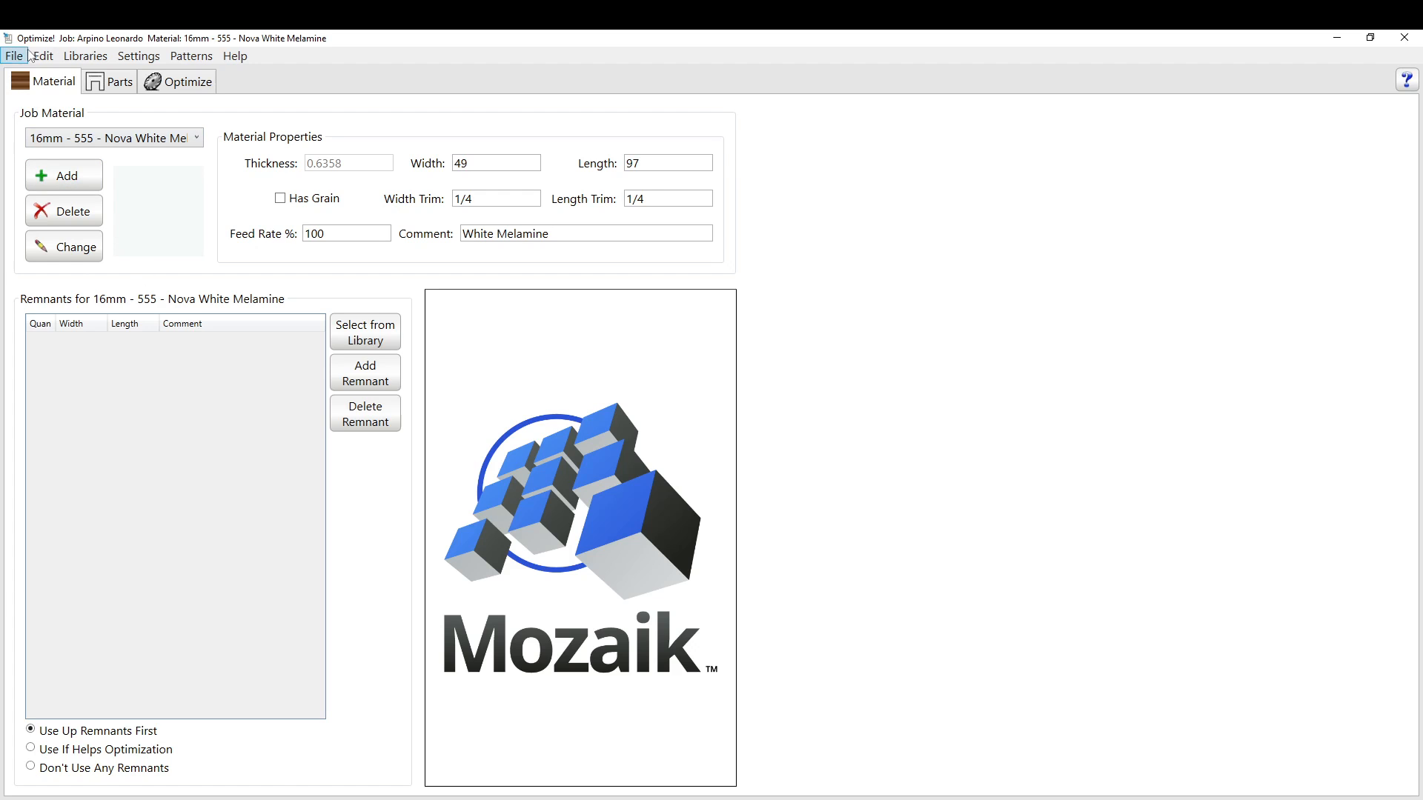
Review the melamine job's parts list and look through the list of saved jobs without opening another one.
{"action": "left_click", "coordinate": [117, 84]}
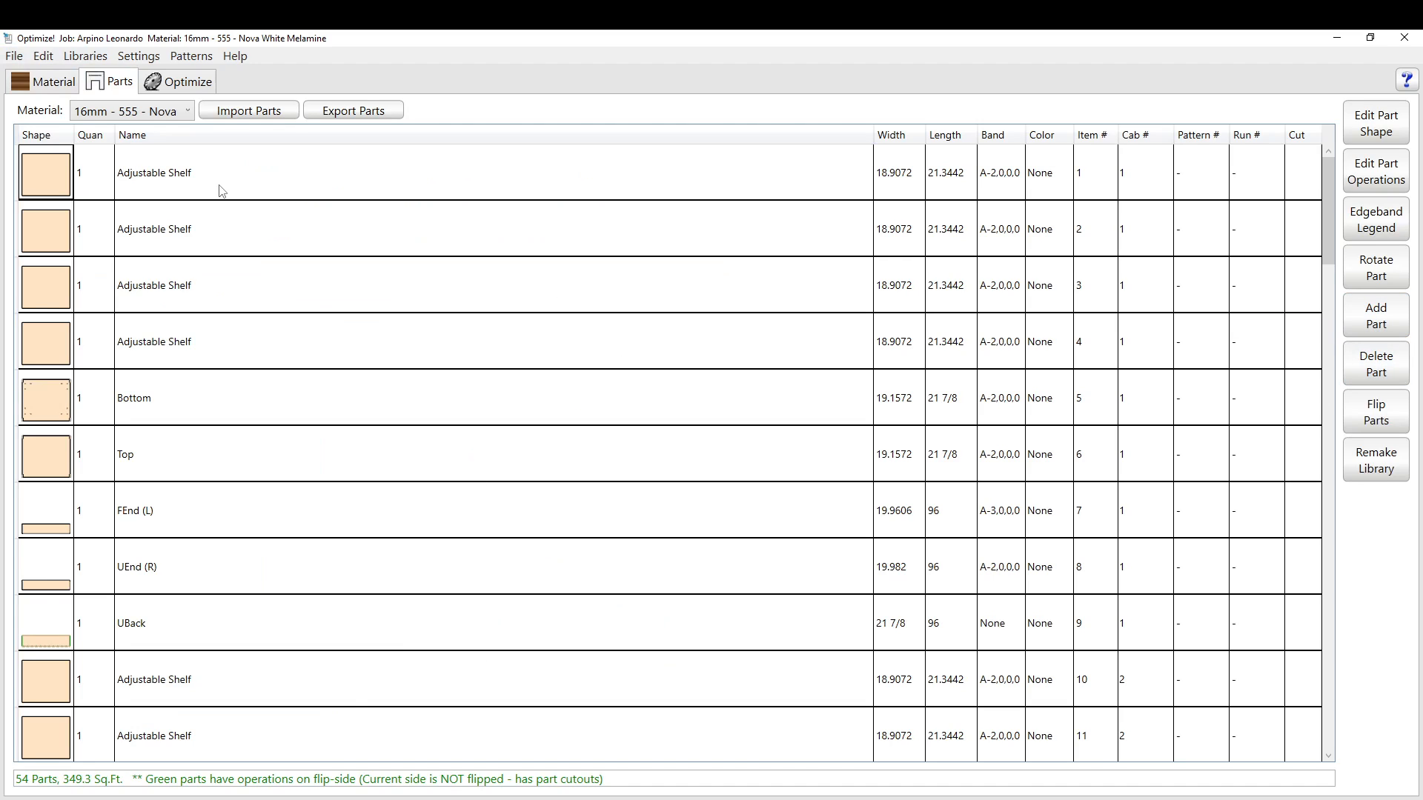
{"action": "left_click", "coordinate": [46, 83]}
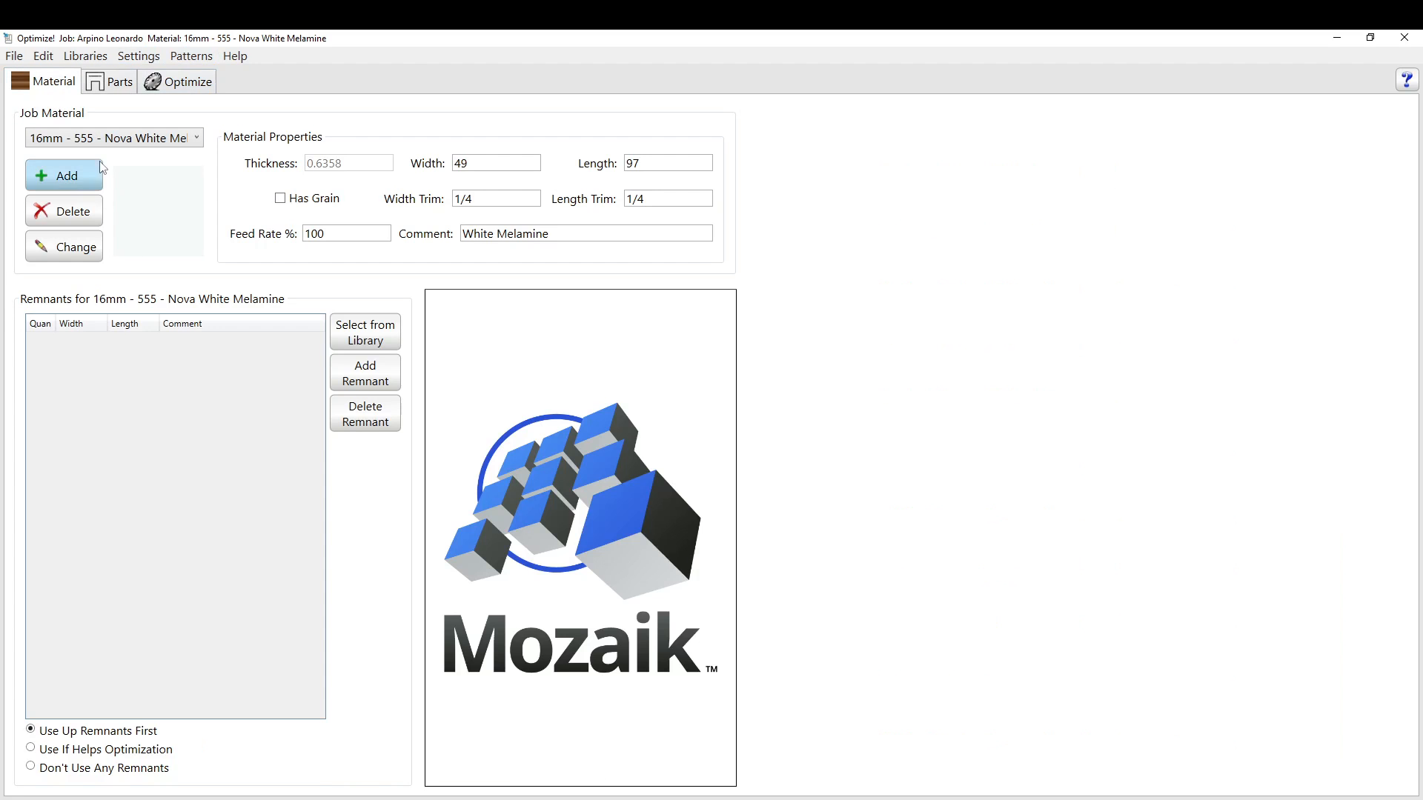
{"action": "left_click", "coordinate": [24, 63]}
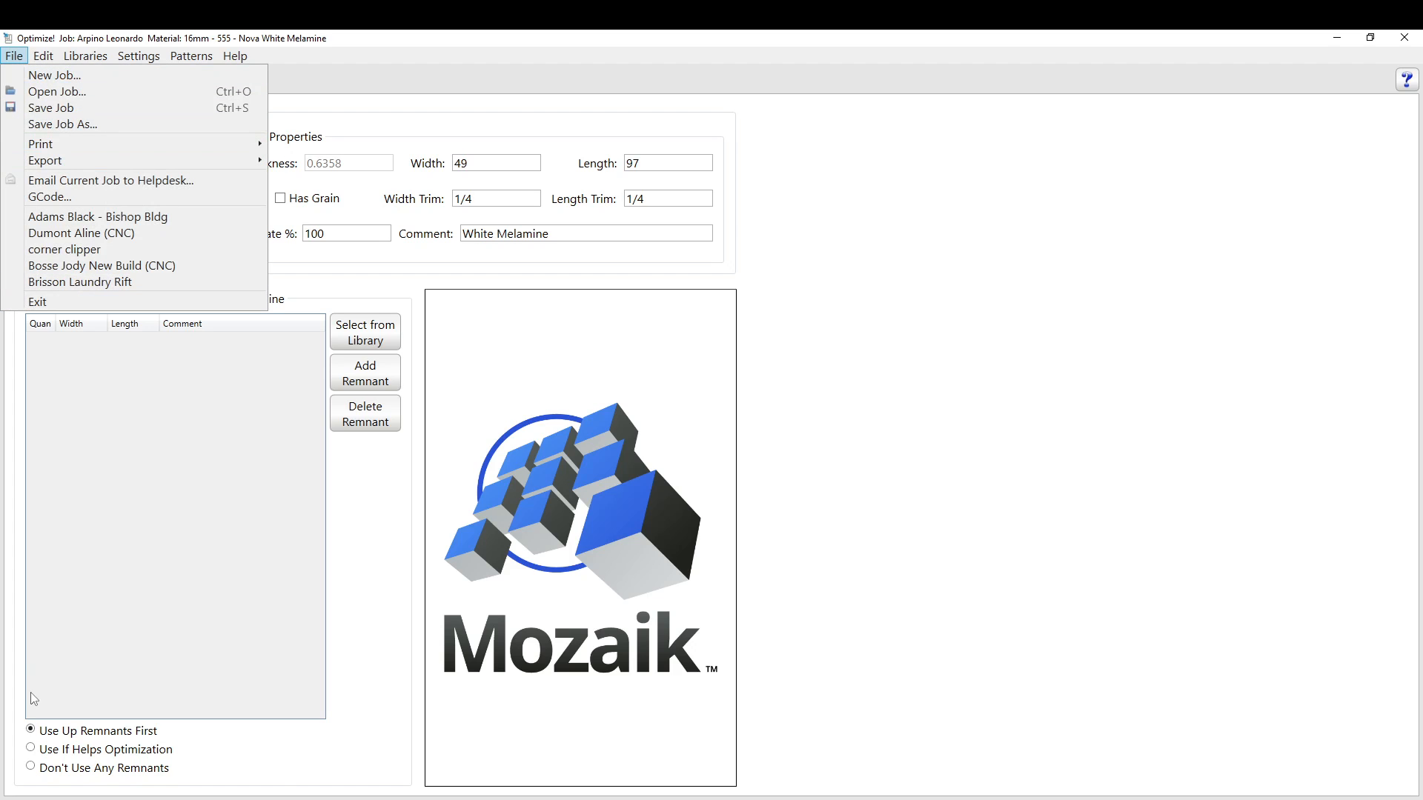
{"action": "left_click", "coordinate": [81, 92]}
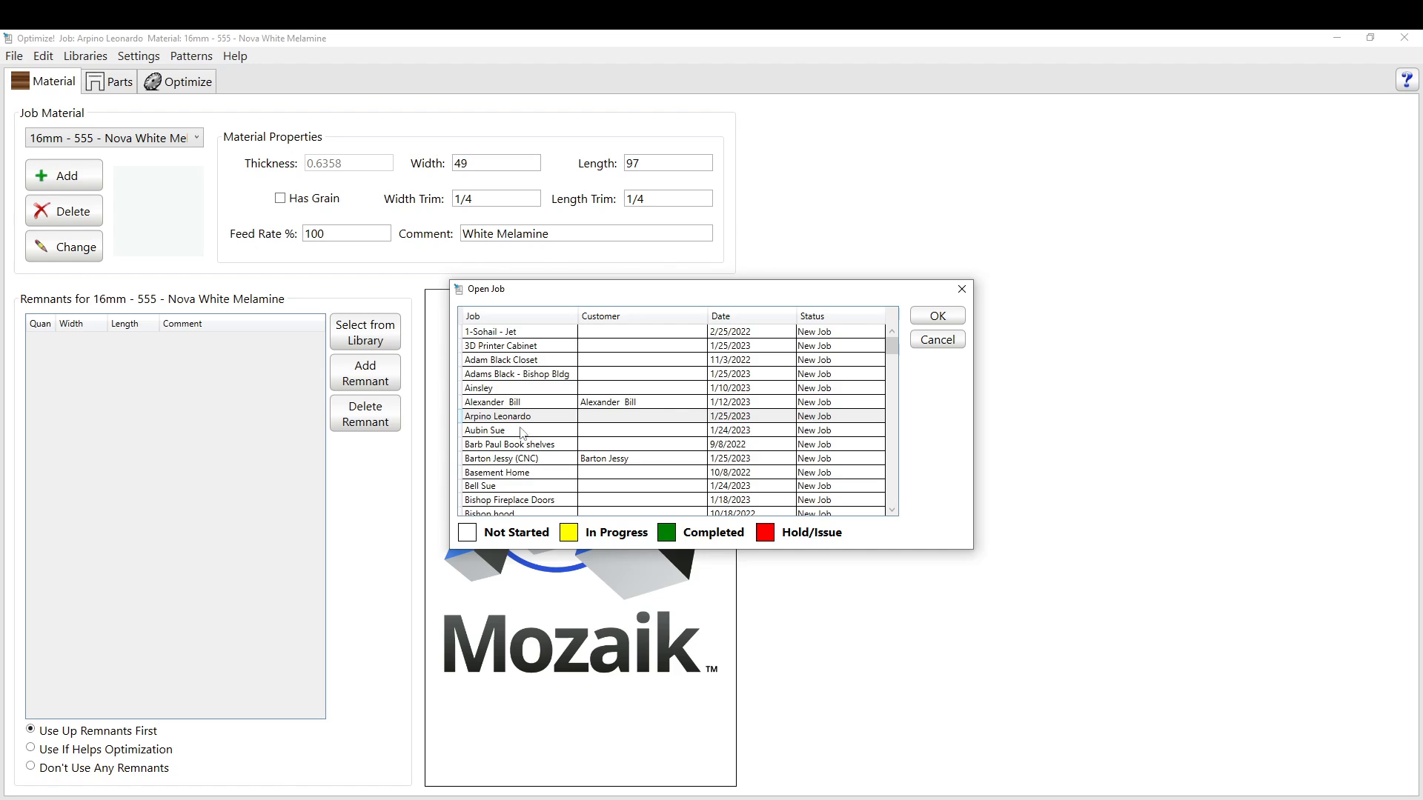
{"action": "scroll", "coordinate": [496, 452], "scroll_direction": "down", "scroll_amount": 1}
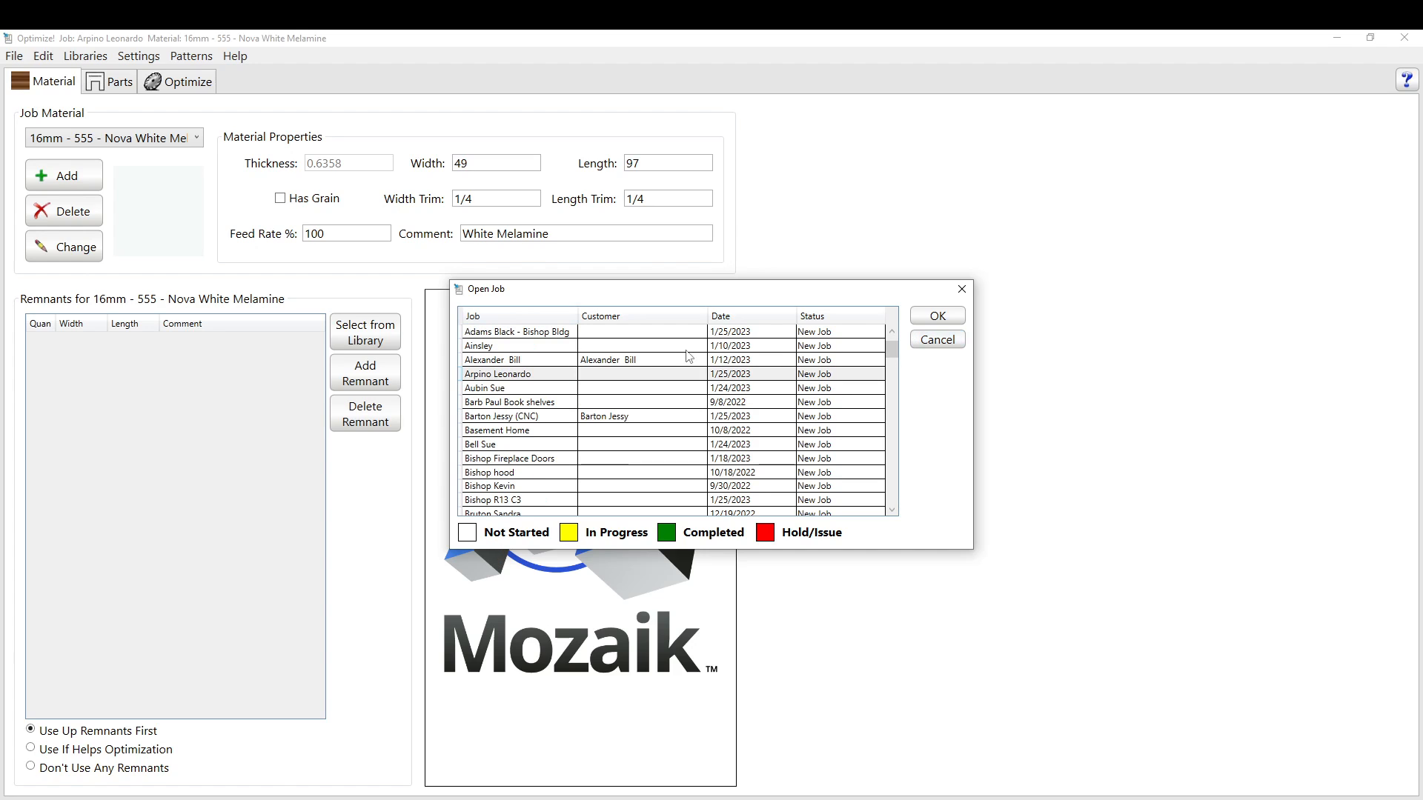
{"action": "scroll", "coordinate": [519, 430], "scroll_direction": "down", "scroll_amount": 4}
{"action": "scroll", "coordinate": [552, 420], "scroll_direction": "down", "scroll_amount": 2}
{"action": "left_click", "coordinate": [552, 417]}
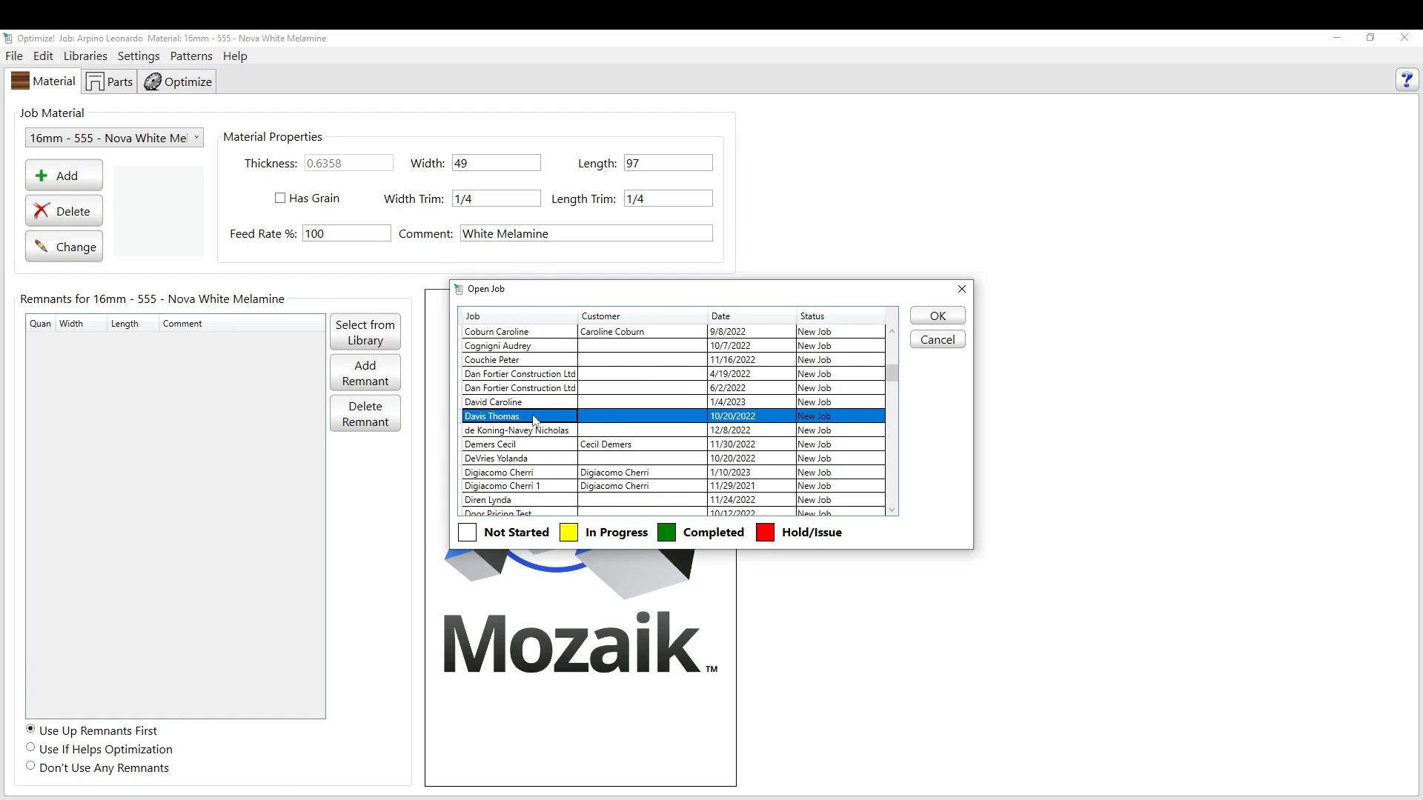
{"action": "left_click", "coordinate": [937, 339]}
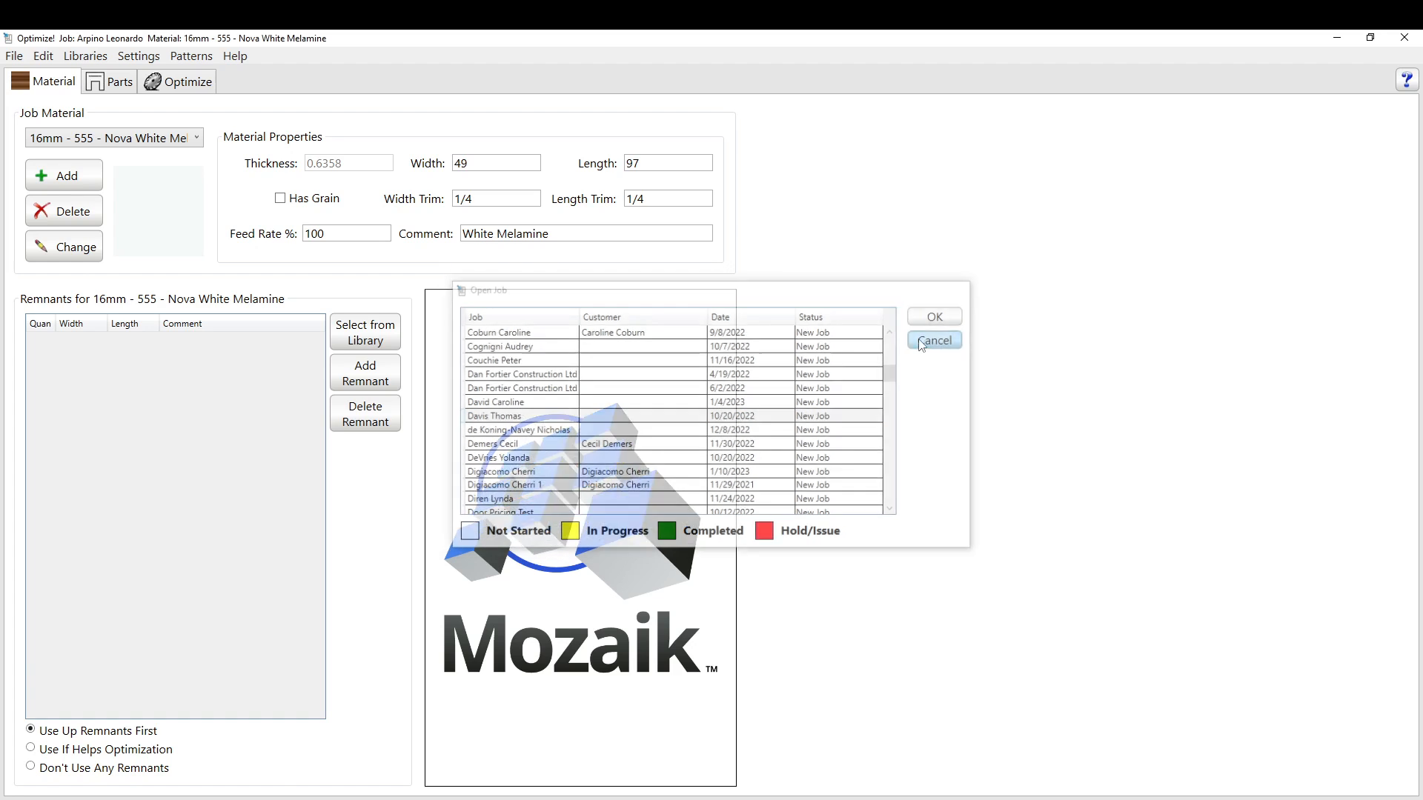
{"action": "left_click", "coordinate": [14, 56]}
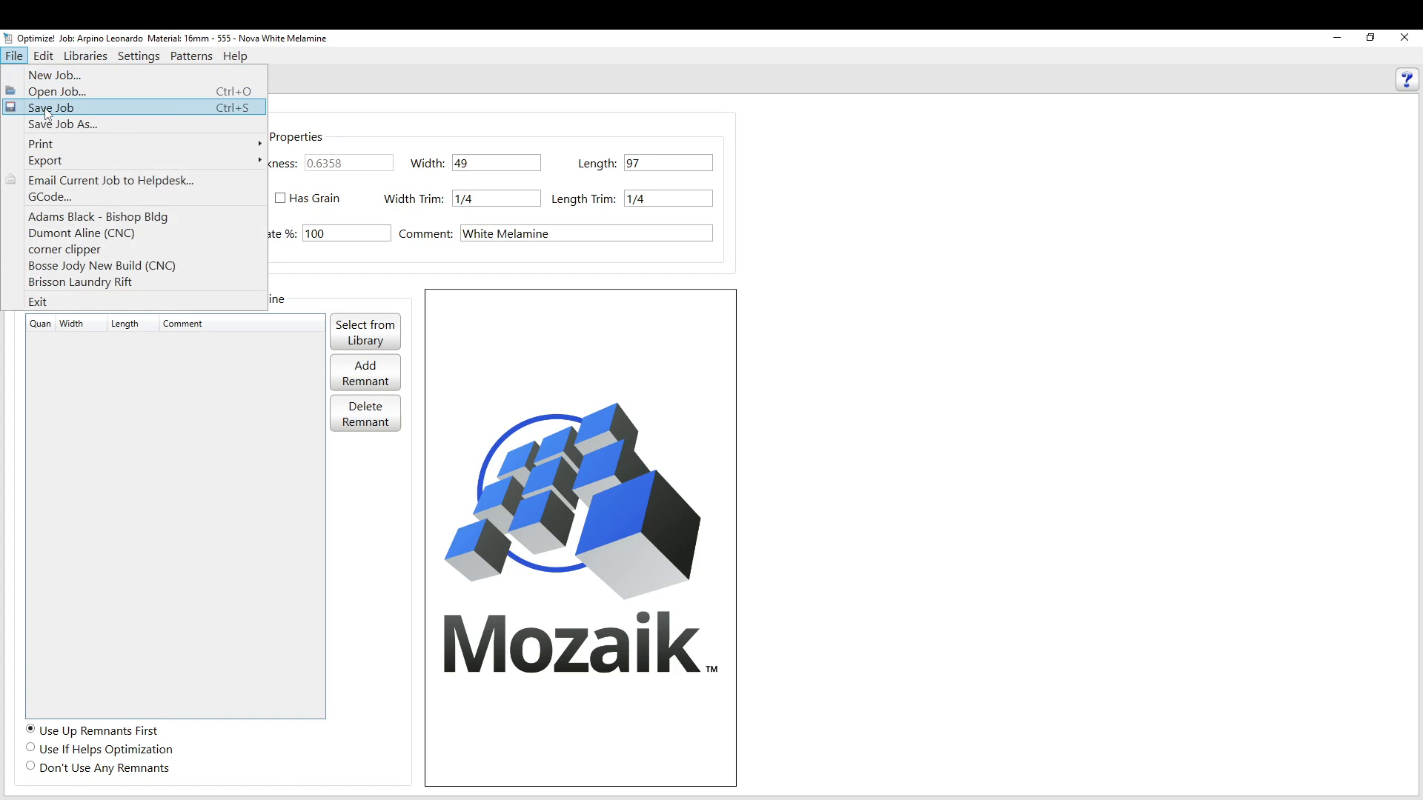
{"action": "left_click", "coordinate": [315, 126]}
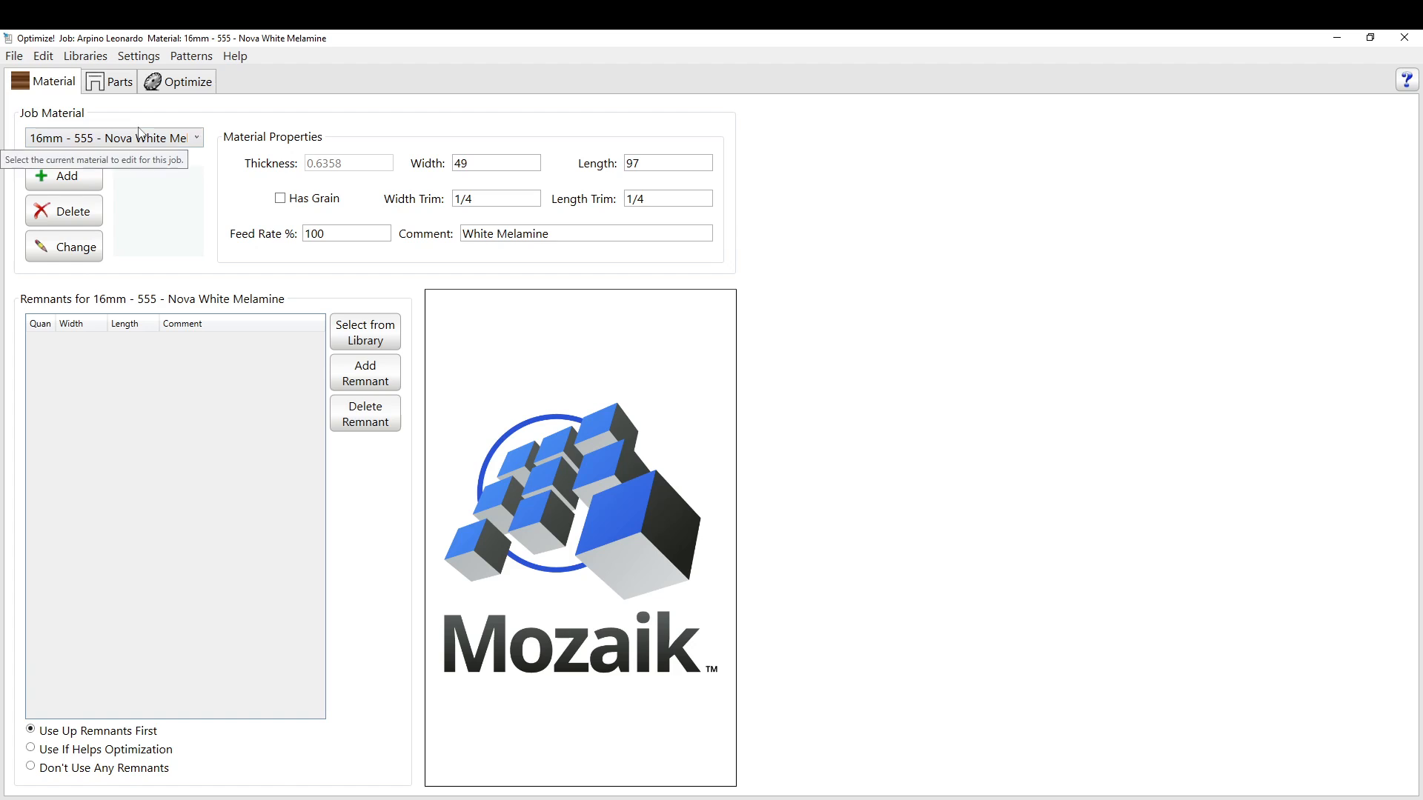
{"action": "left_click", "coordinate": [14, 56]}
{"action": "mouse_move", "coordinate": [43, 57]}
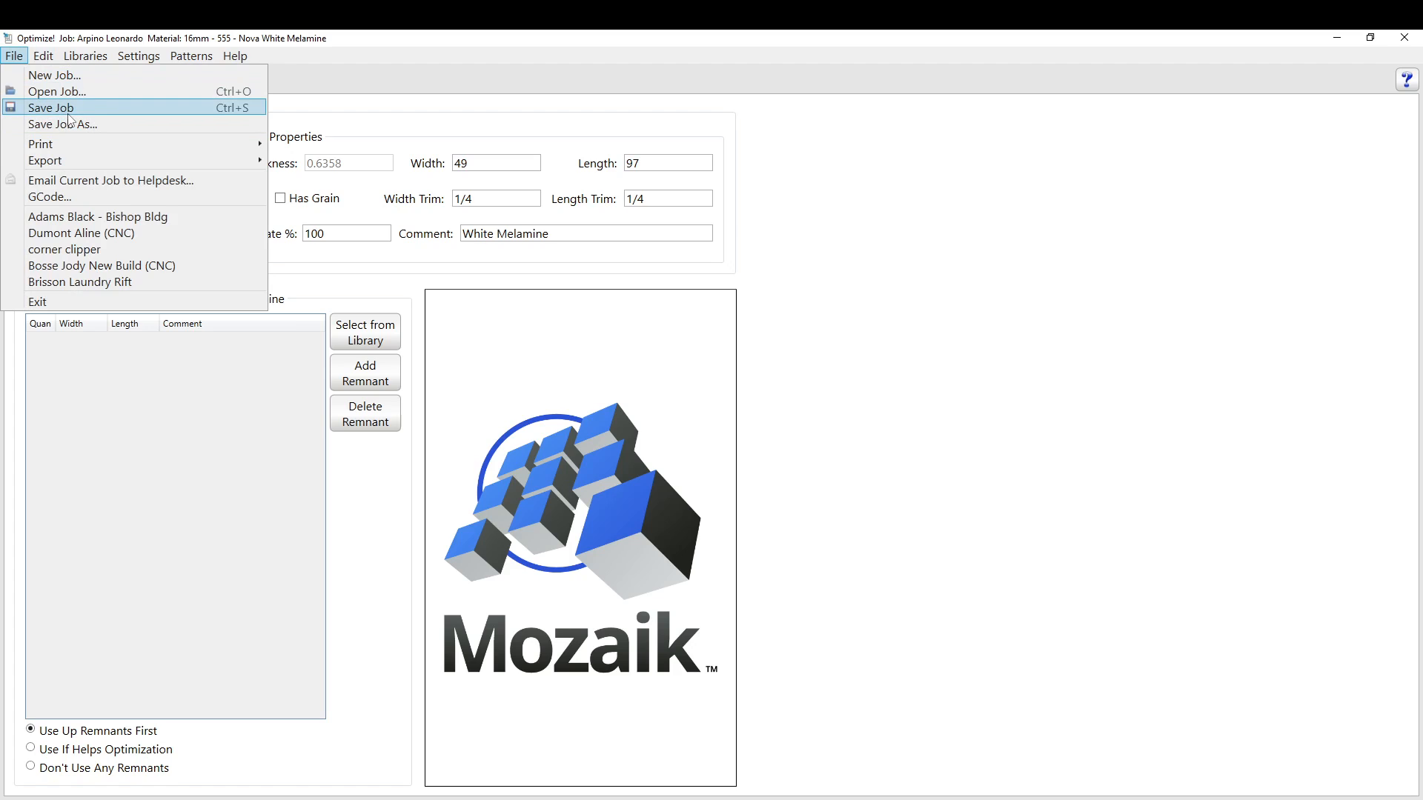
{"action": "mouse_move", "coordinate": [113, 147]}
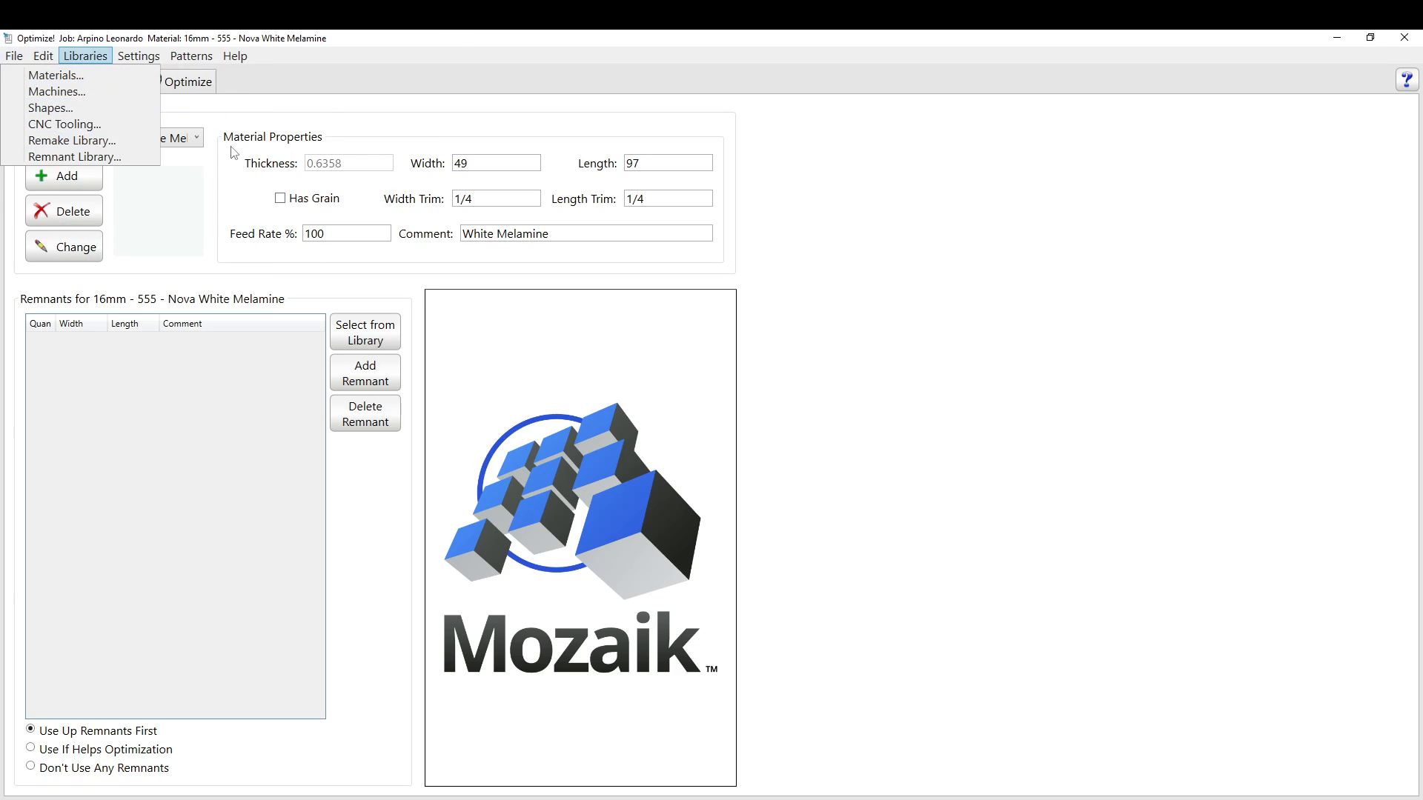
{"action": "left_click", "coordinate": [462, 32]}
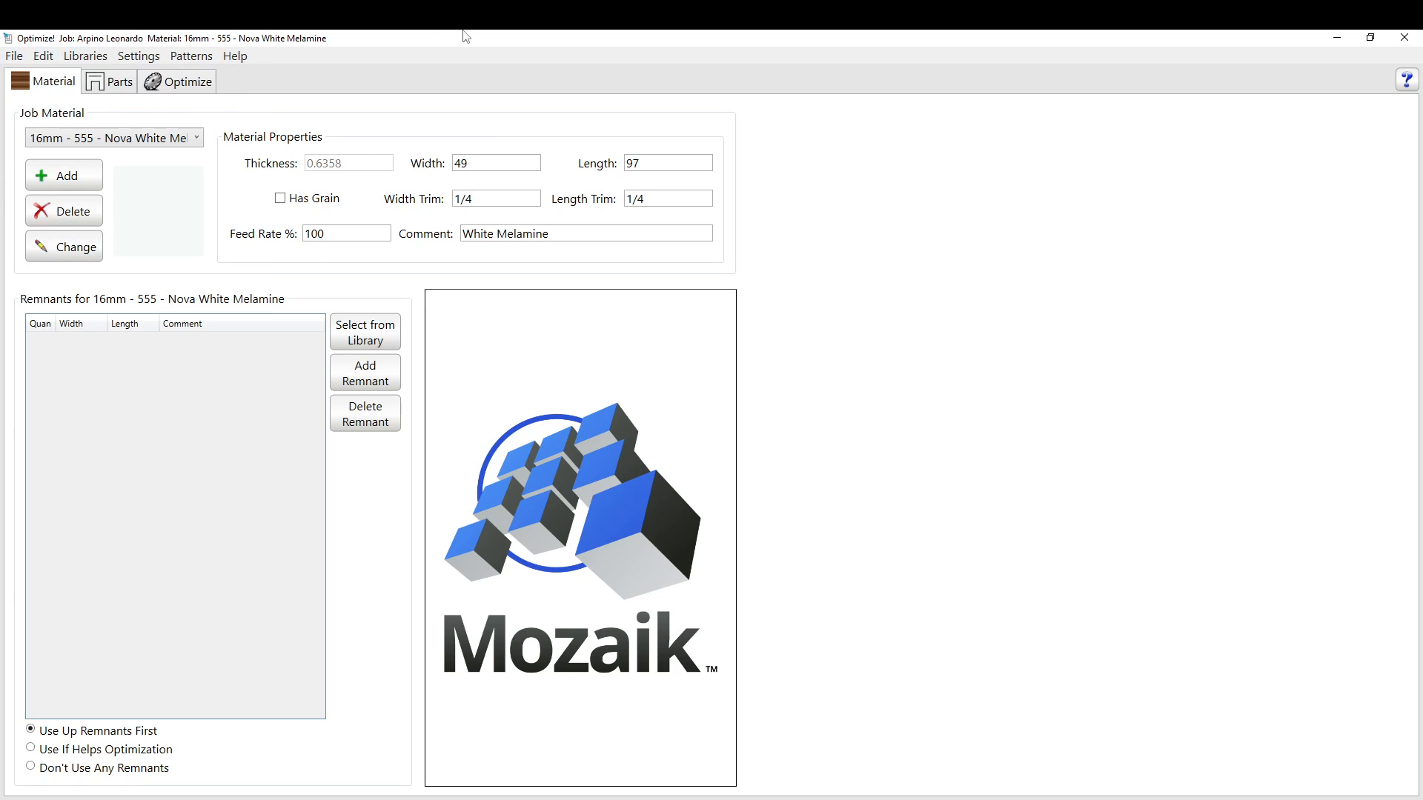
{"action": "left_click", "coordinate": [40, 56]}
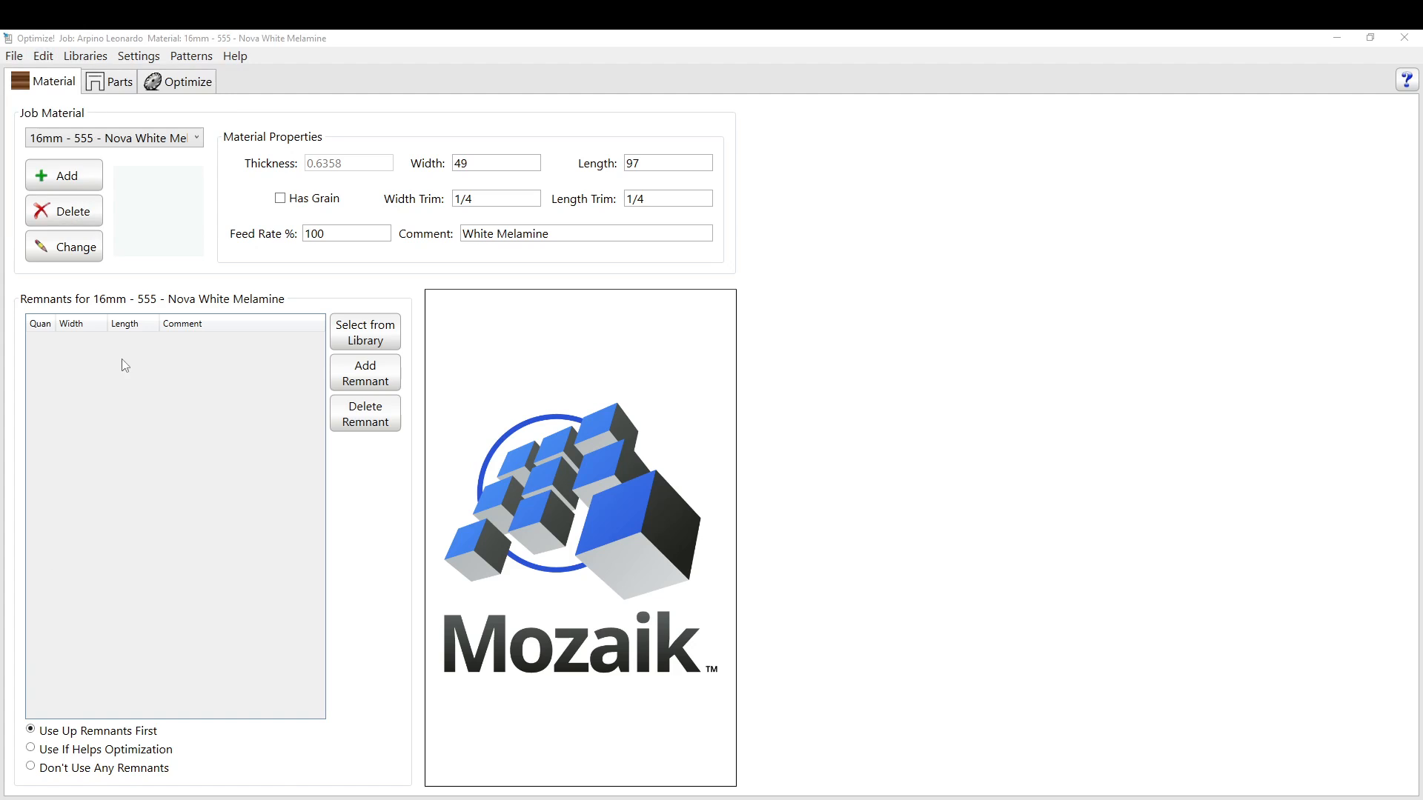
Examine the panel stock in the Stock Materials Library and close it without changes.
{"action": "left_click", "coordinate": [93, 58]}
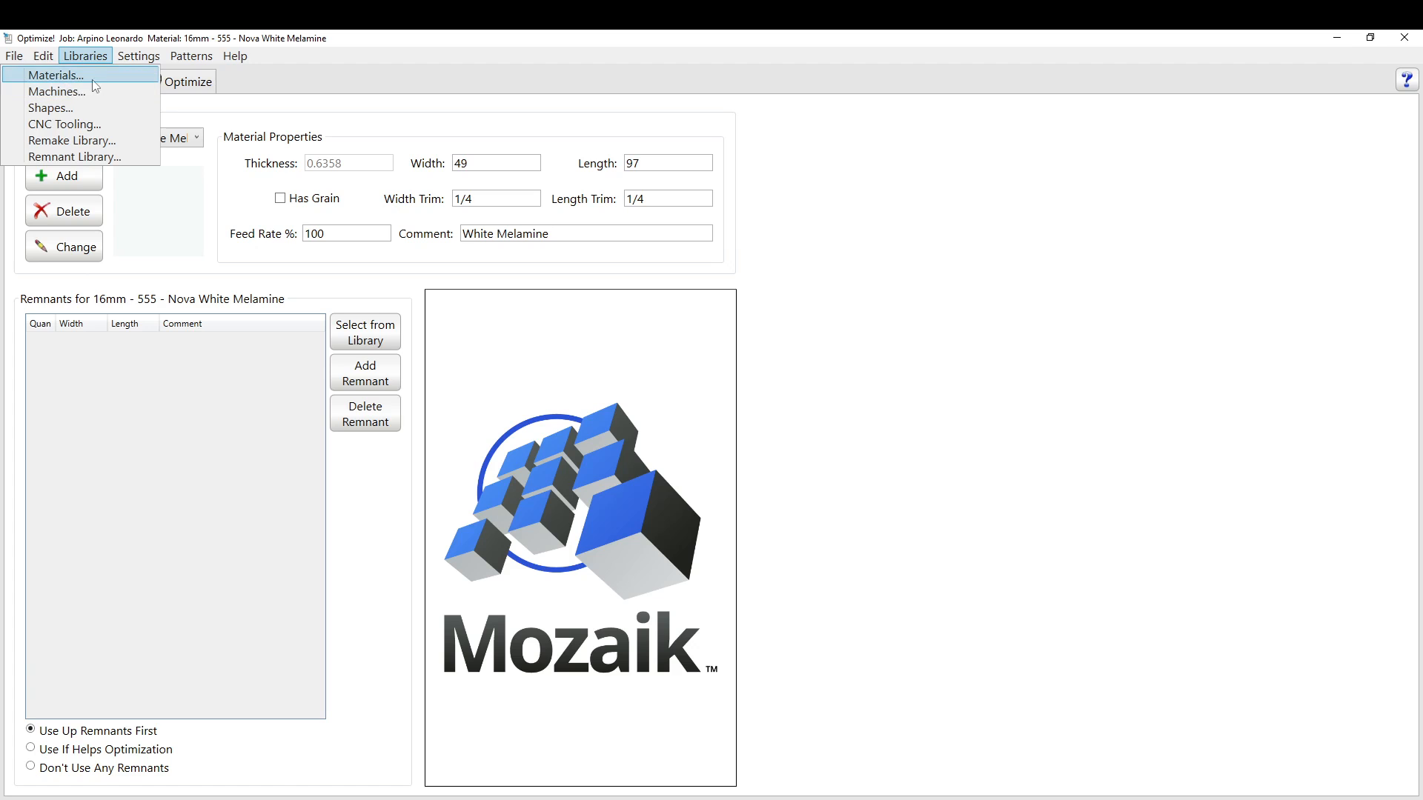
{"action": "left_click", "coordinate": [72, 82]}
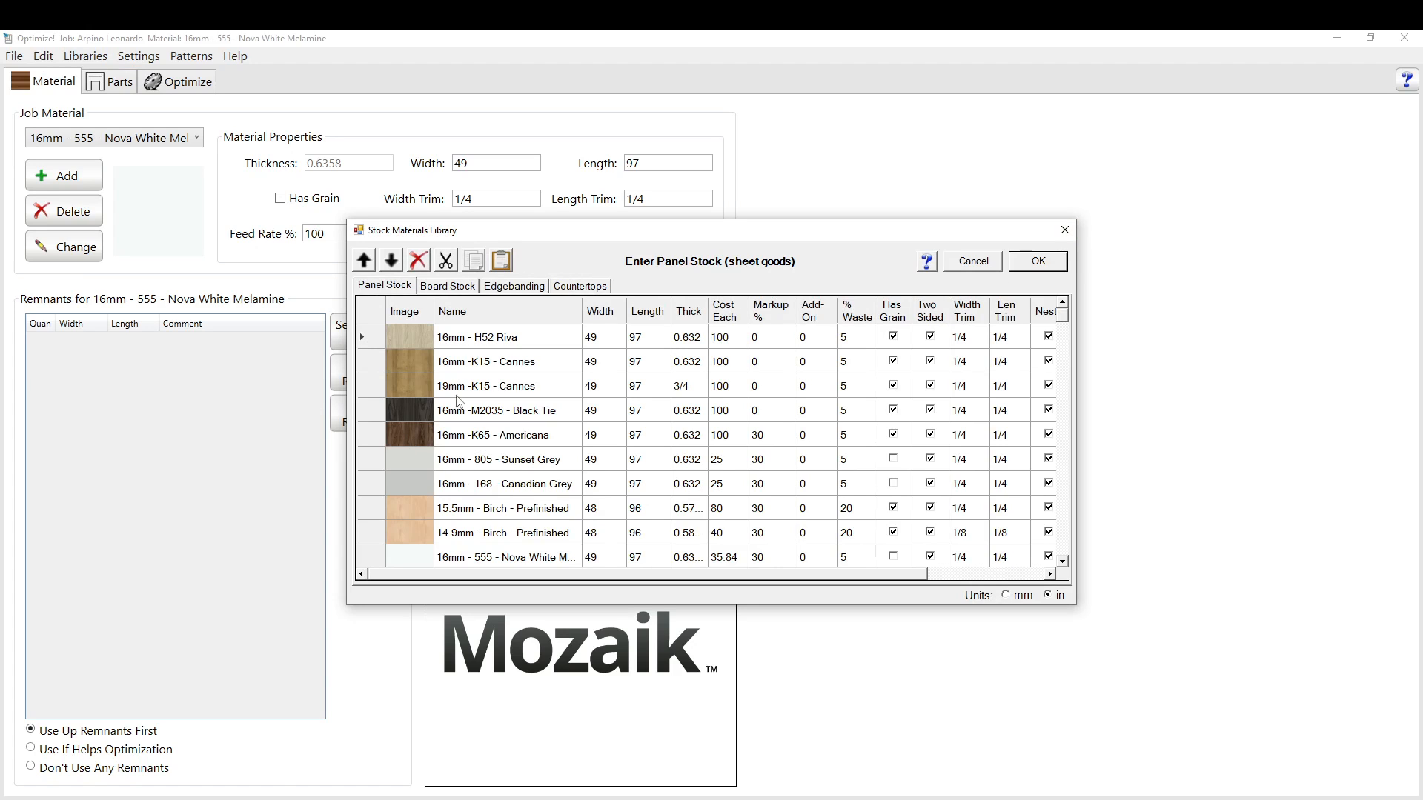
{"action": "left_click", "coordinate": [1064, 231]}
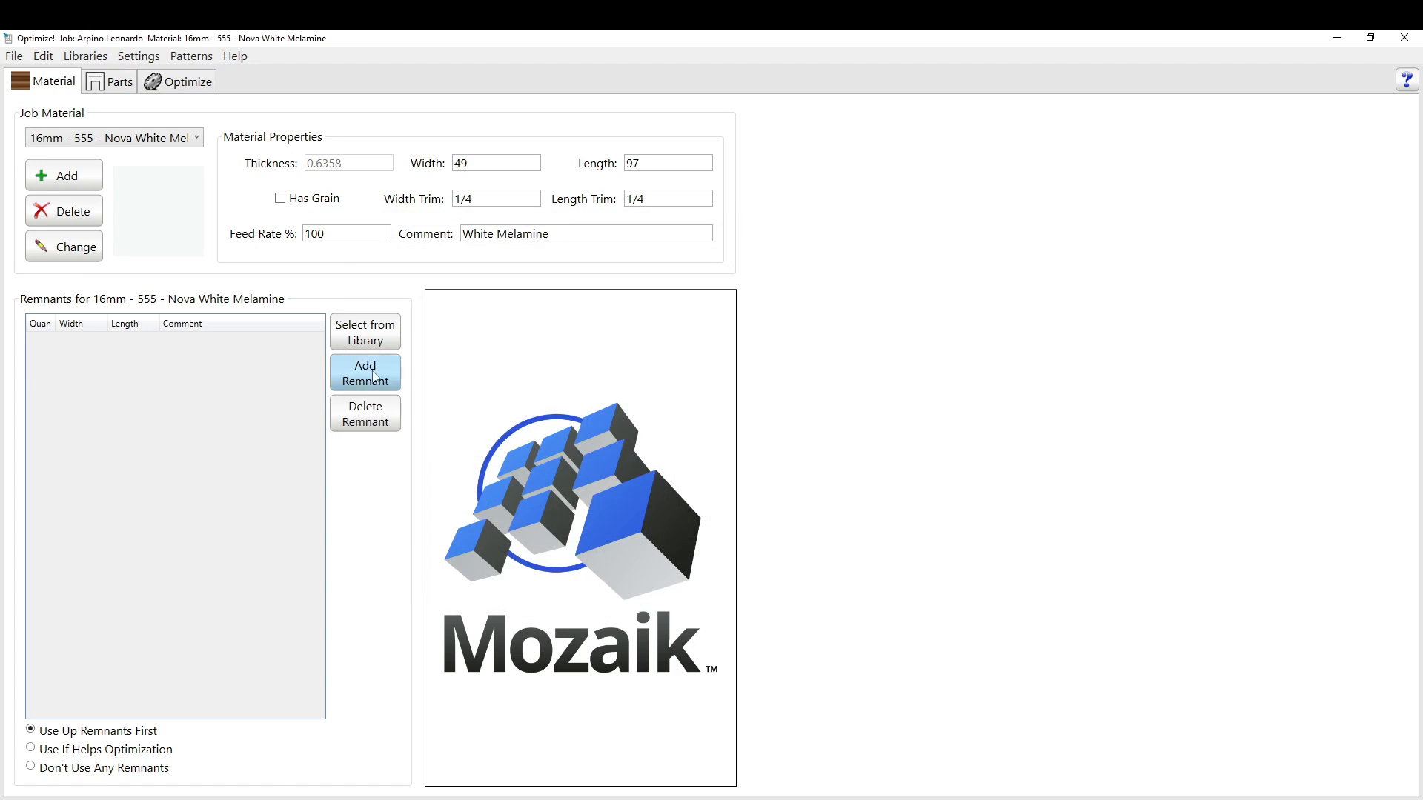
Examine the CNC Router's machine settings and its CNC machine properties, including the post processor setup.
{"action": "left_click", "coordinate": [86, 57]}
{"action": "left_click", "coordinate": [83, 92]}
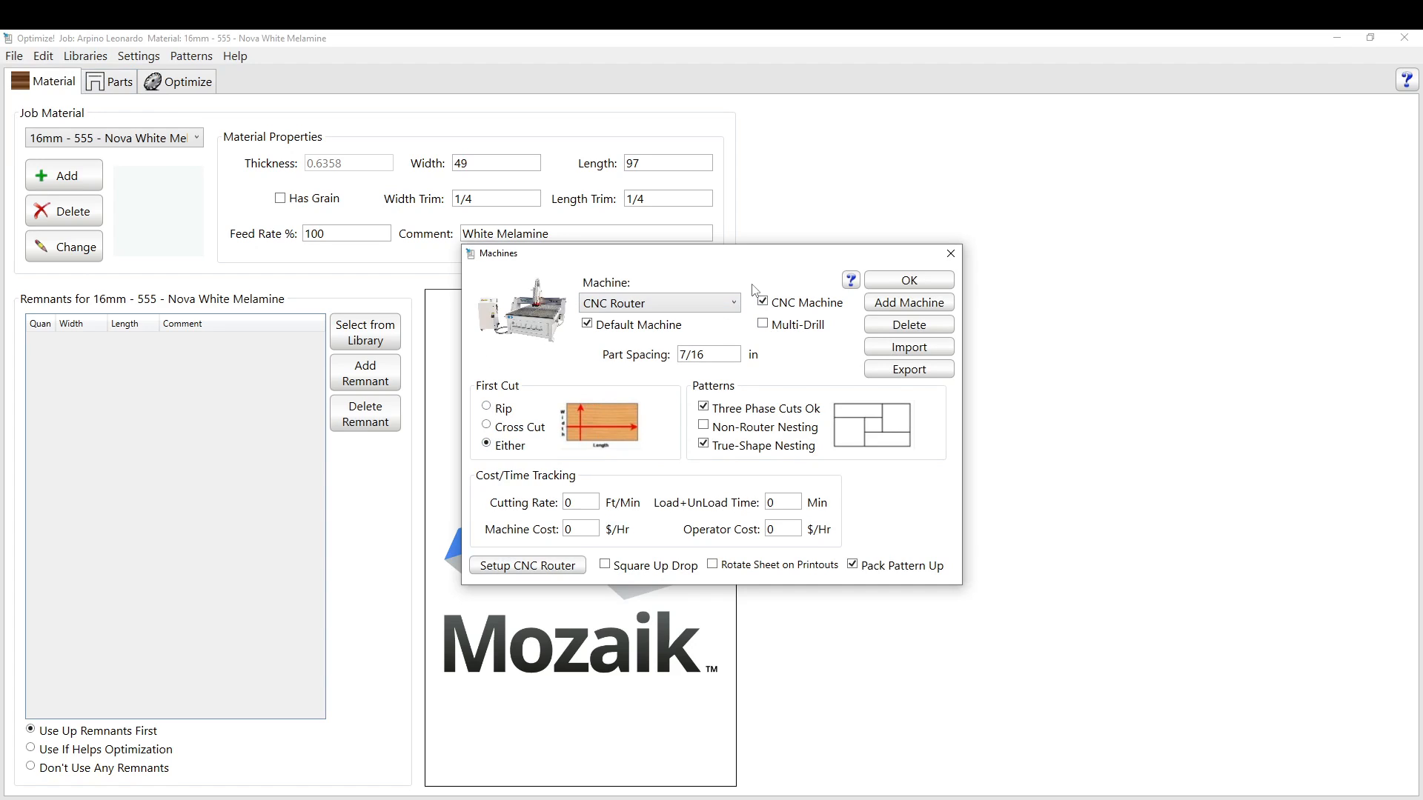
{"action": "left_click", "coordinate": [512, 566]}
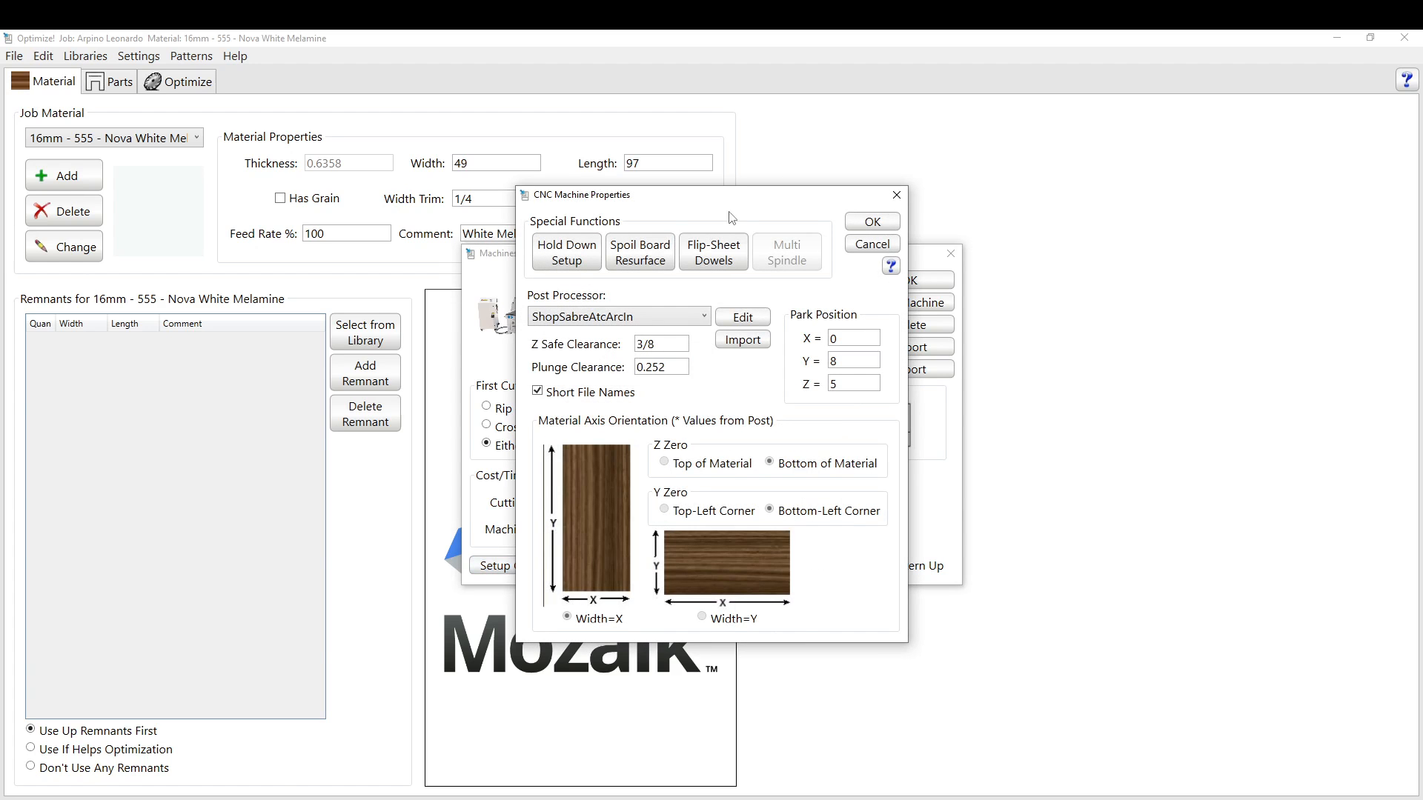
{"action": "left_click_drag", "start_coordinate": [730, 197], "coordinate": [499, 195]}
{"action": "left_click", "coordinate": [642, 244]}
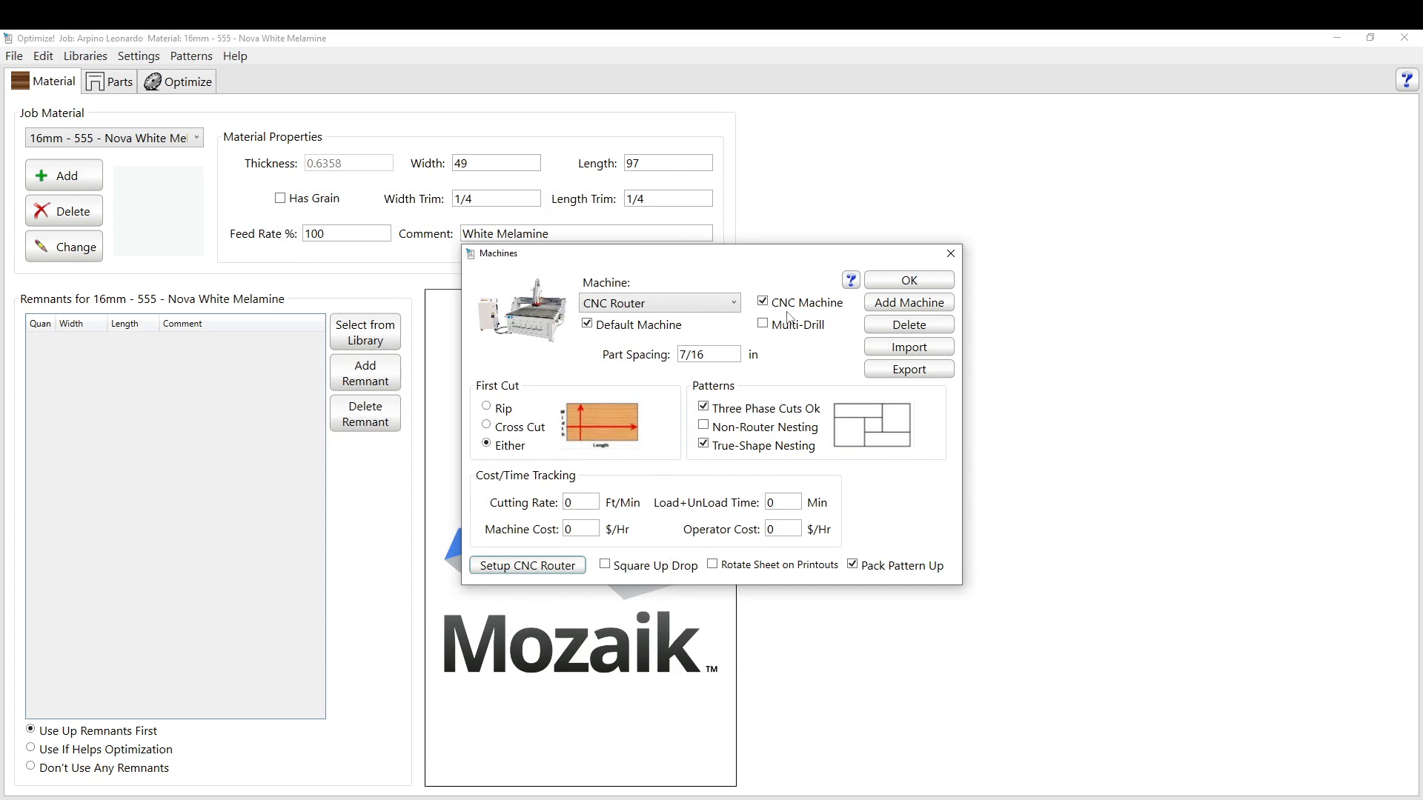
Add a new machine named test, and make it the default machine and a CNC machine.
{"action": "left_click", "coordinate": [900, 304]}
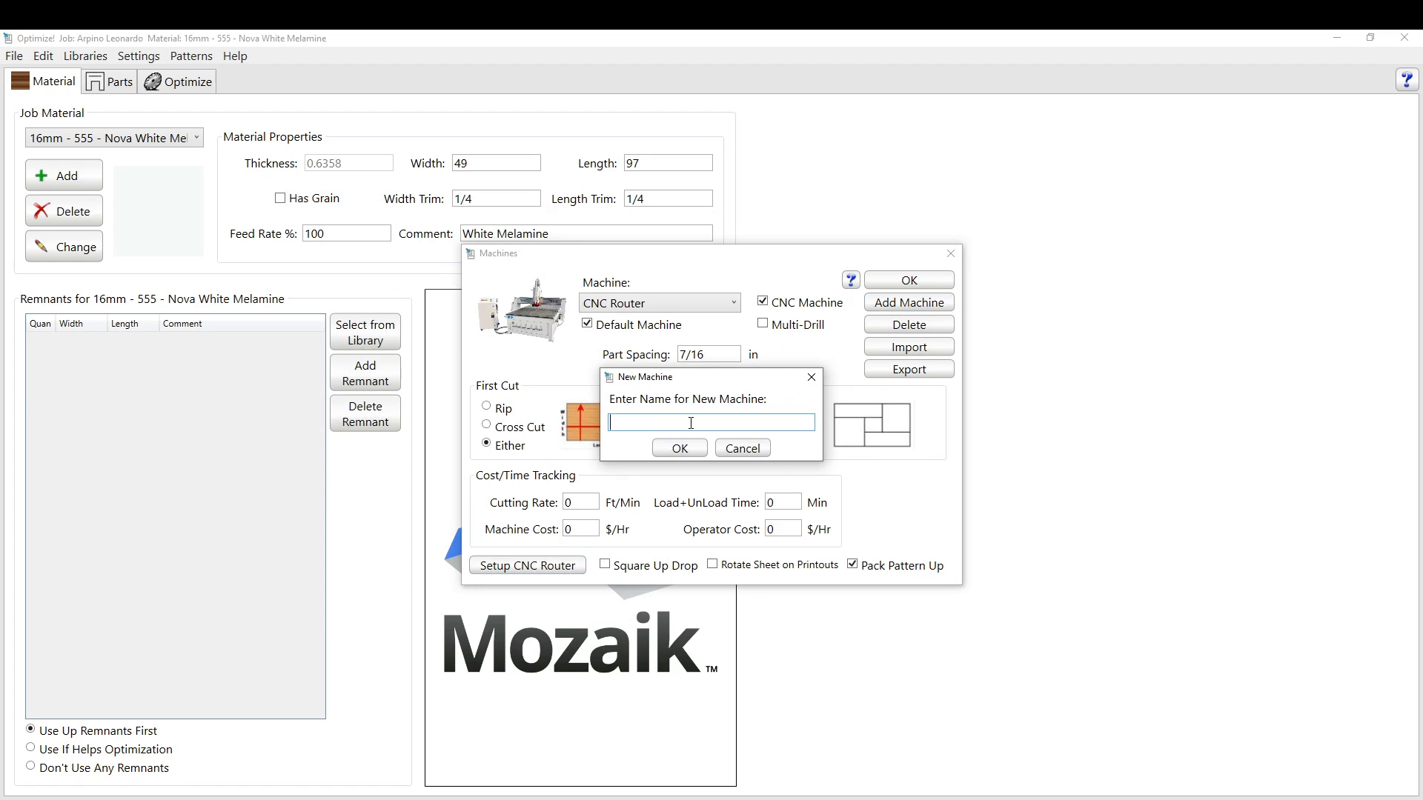
{"action": "type", "text": "test"}
{"action": "left_click", "coordinate": [679, 449]}
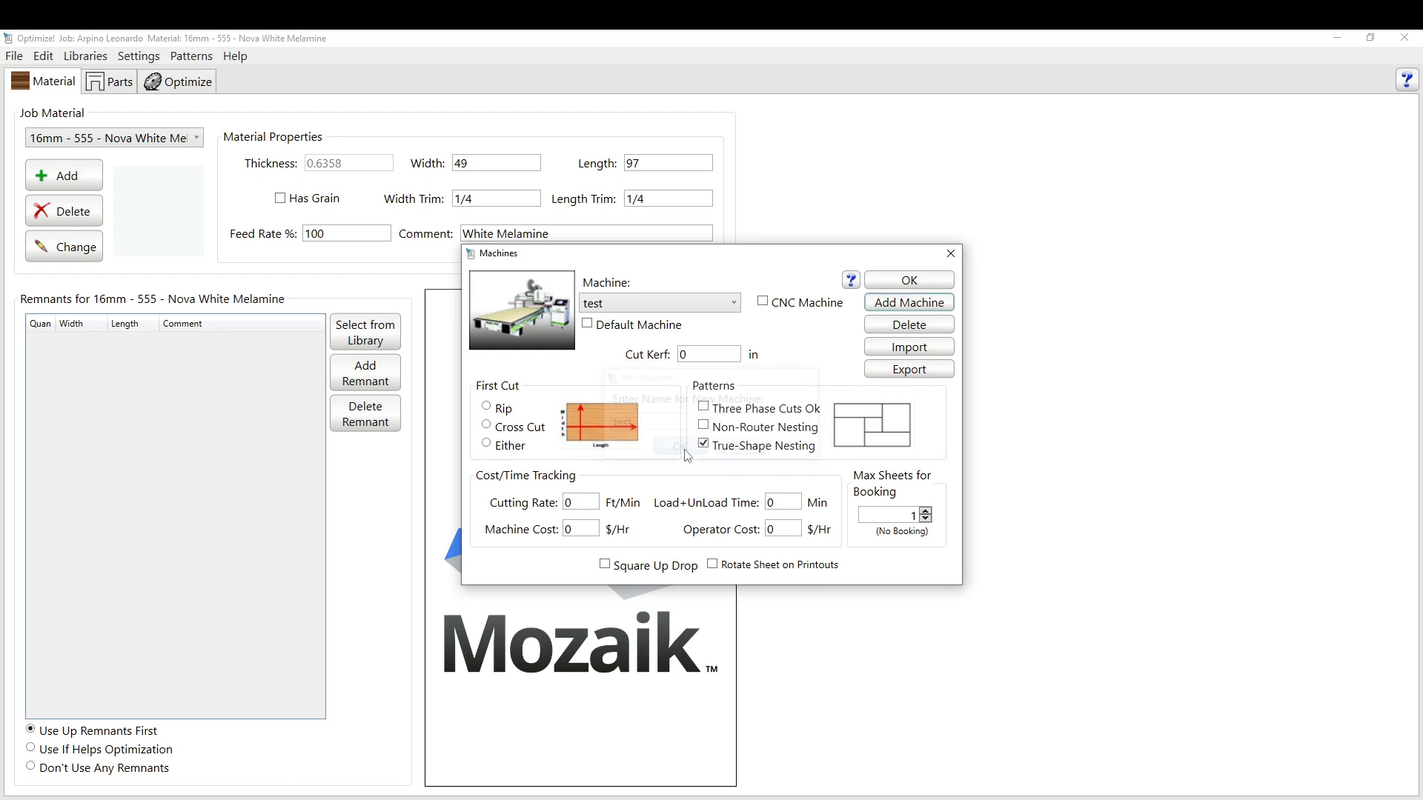
{"action": "left_click", "coordinate": [589, 326]}
{"action": "left_click", "coordinate": [762, 303]}
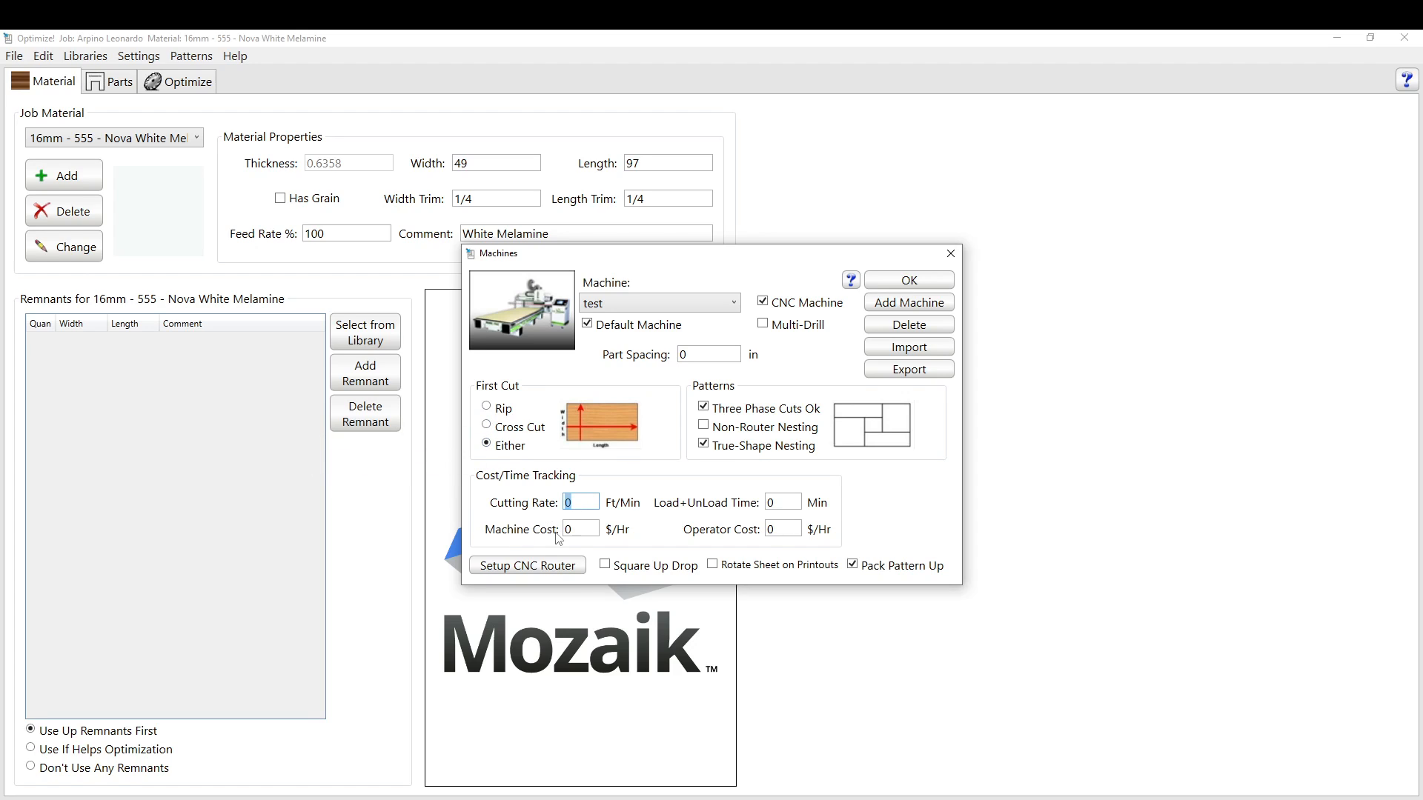
{"action": "key", "text": "Tab"}
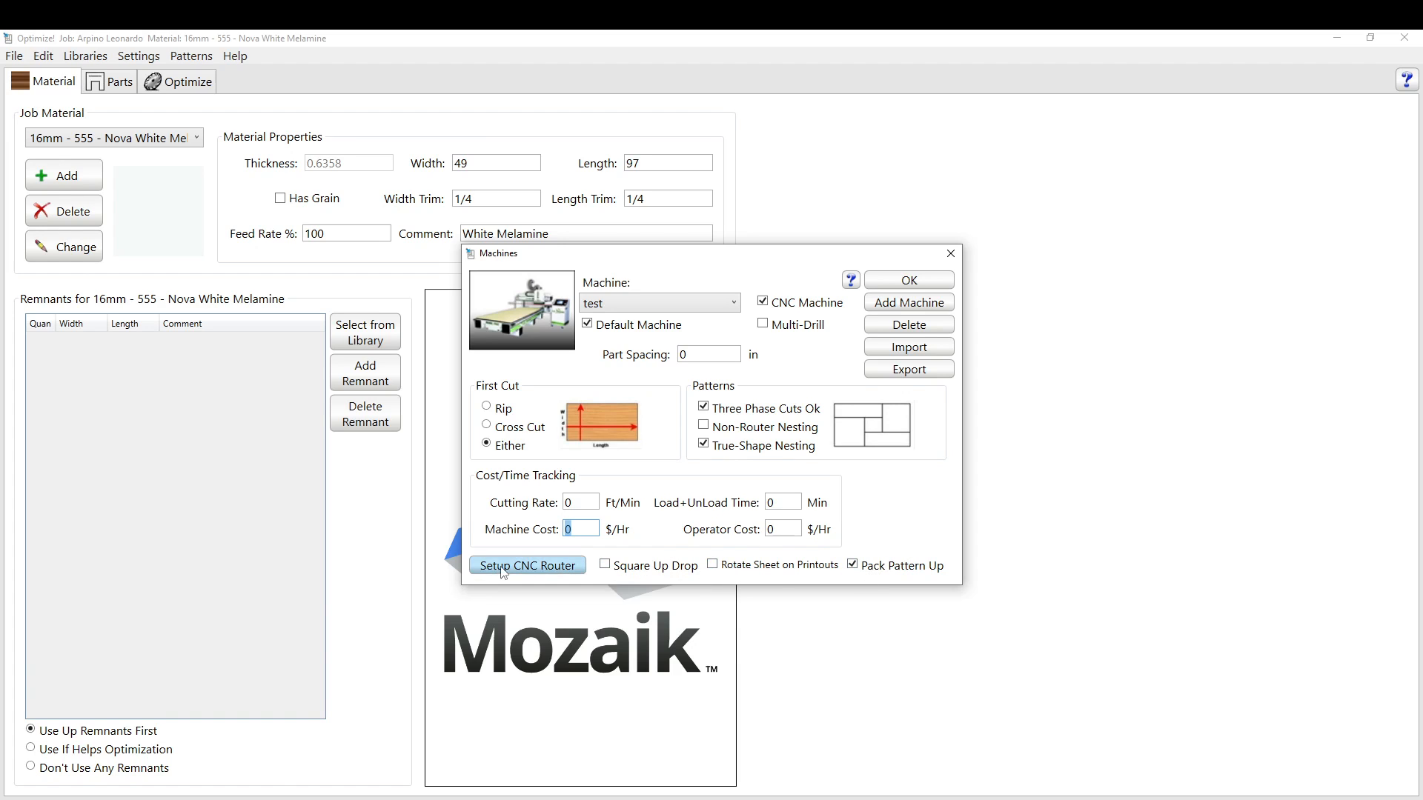
Open the test machine's CNC router setup and check the available post processors without choosing one.
{"action": "left_click", "coordinate": [567, 565]}
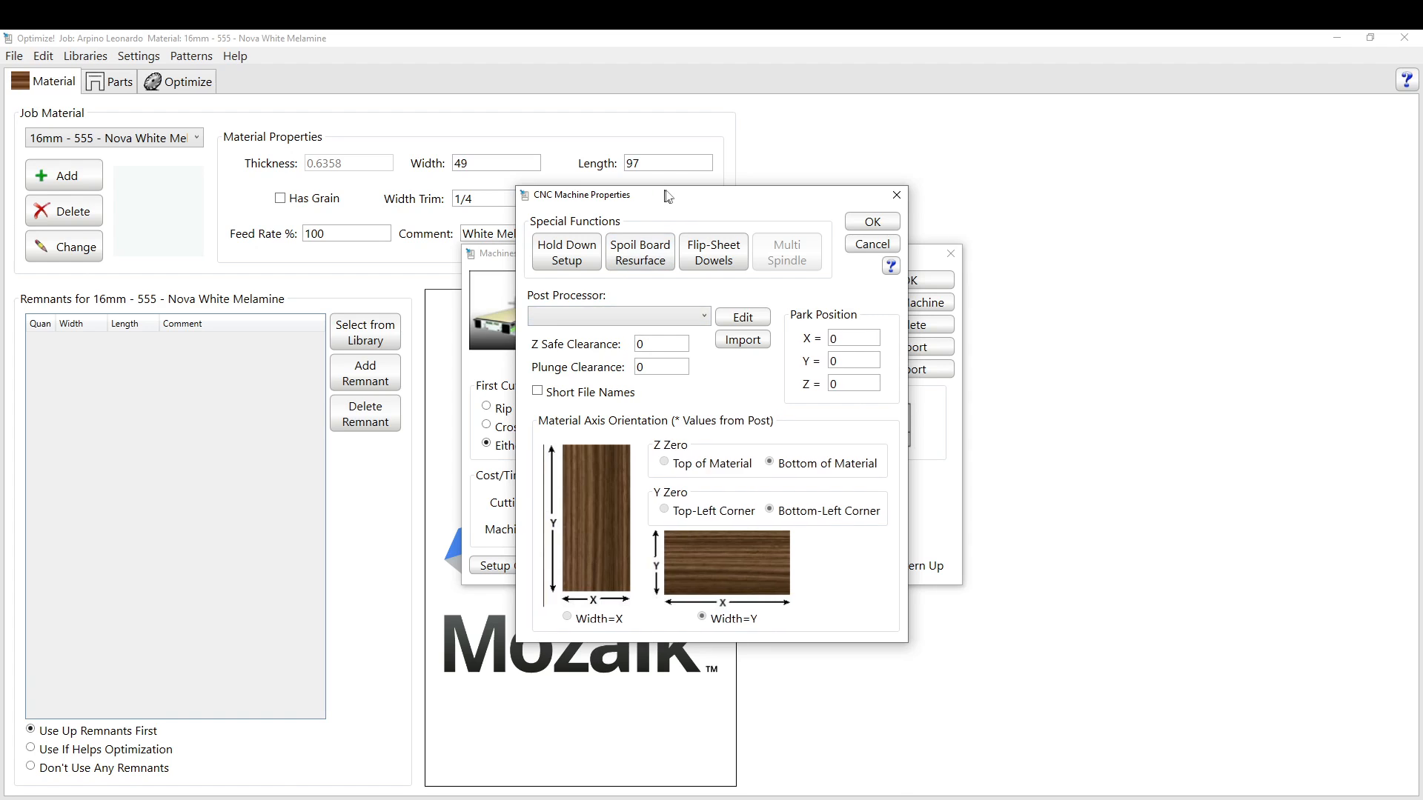
{"action": "left_click_drag", "start_coordinate": [661, 198], "coordinate": [764, 196]}
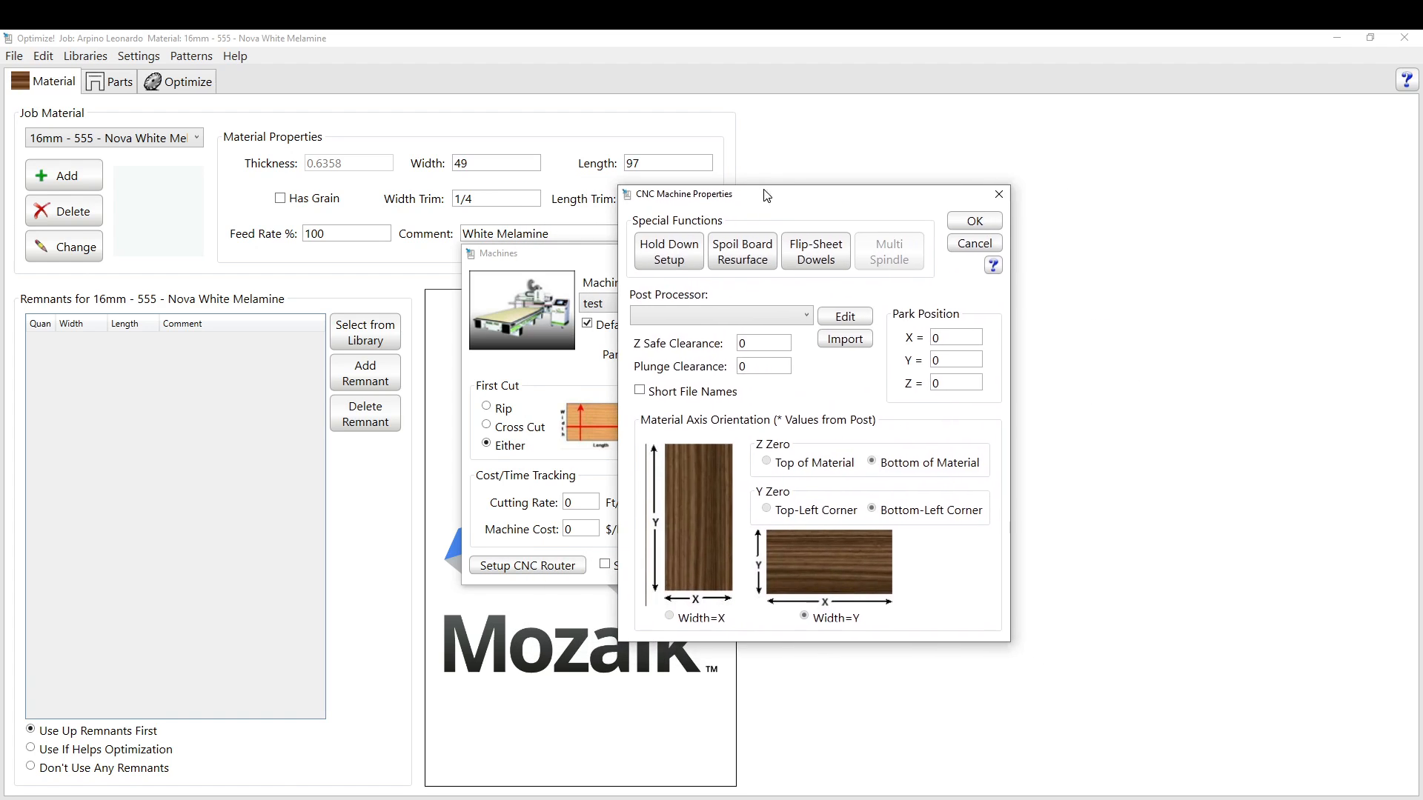
{"action": "left_click", "coordinate": [806, 317]}
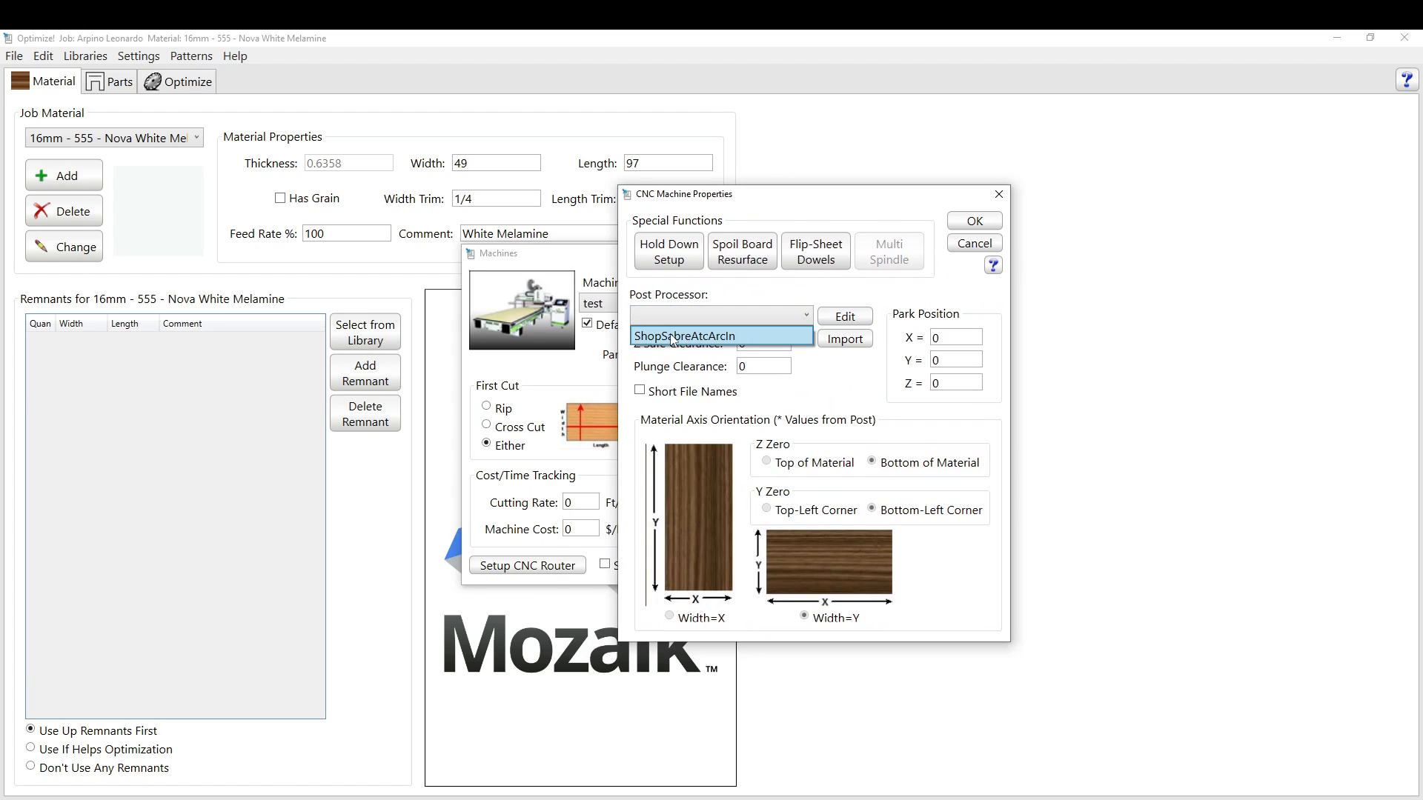
{"action": "left_click", "coordinate": [802, 288]}
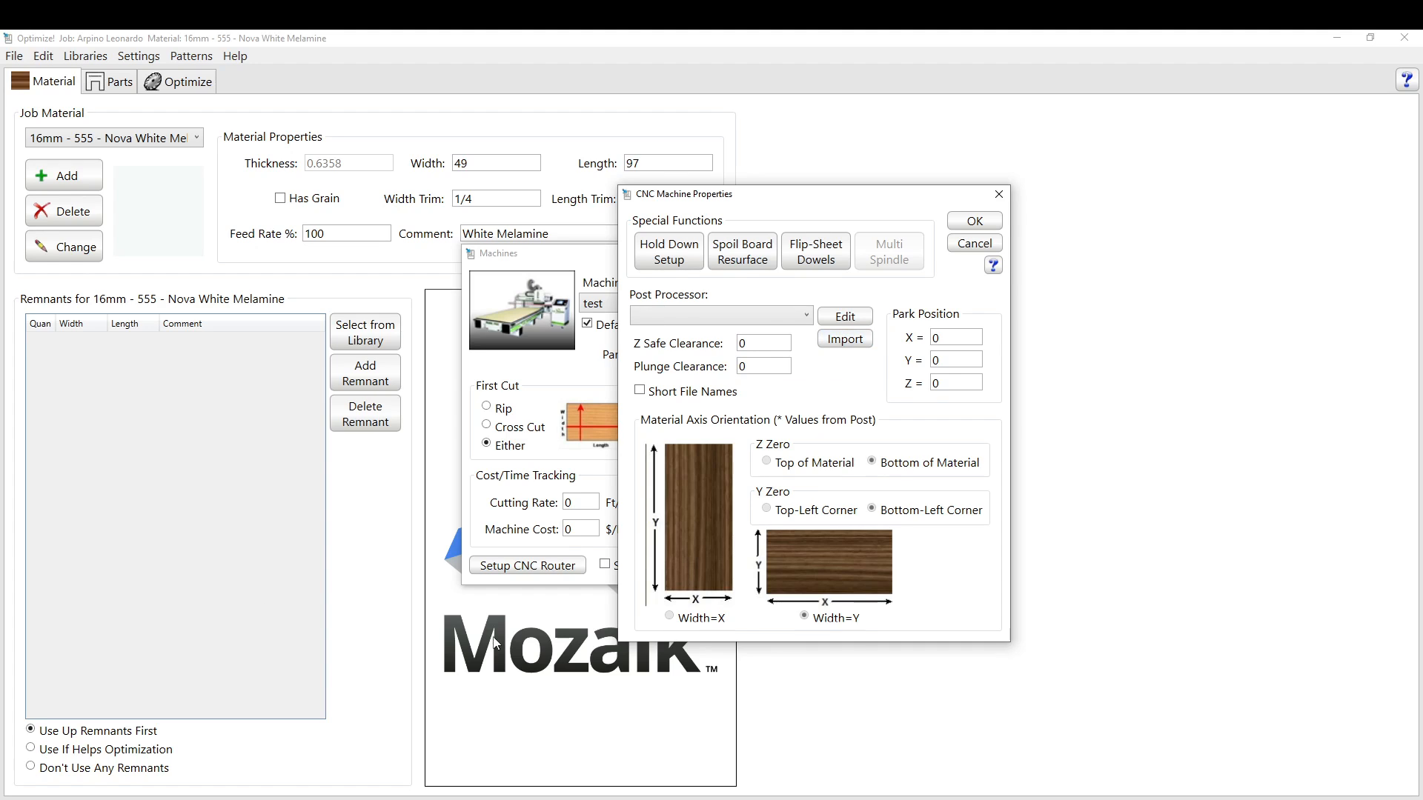
Browse for a post processor file to import for the test machine, and cancel the import without choosing one.
{"action": "left_click", "coordinate": [845, 339]}
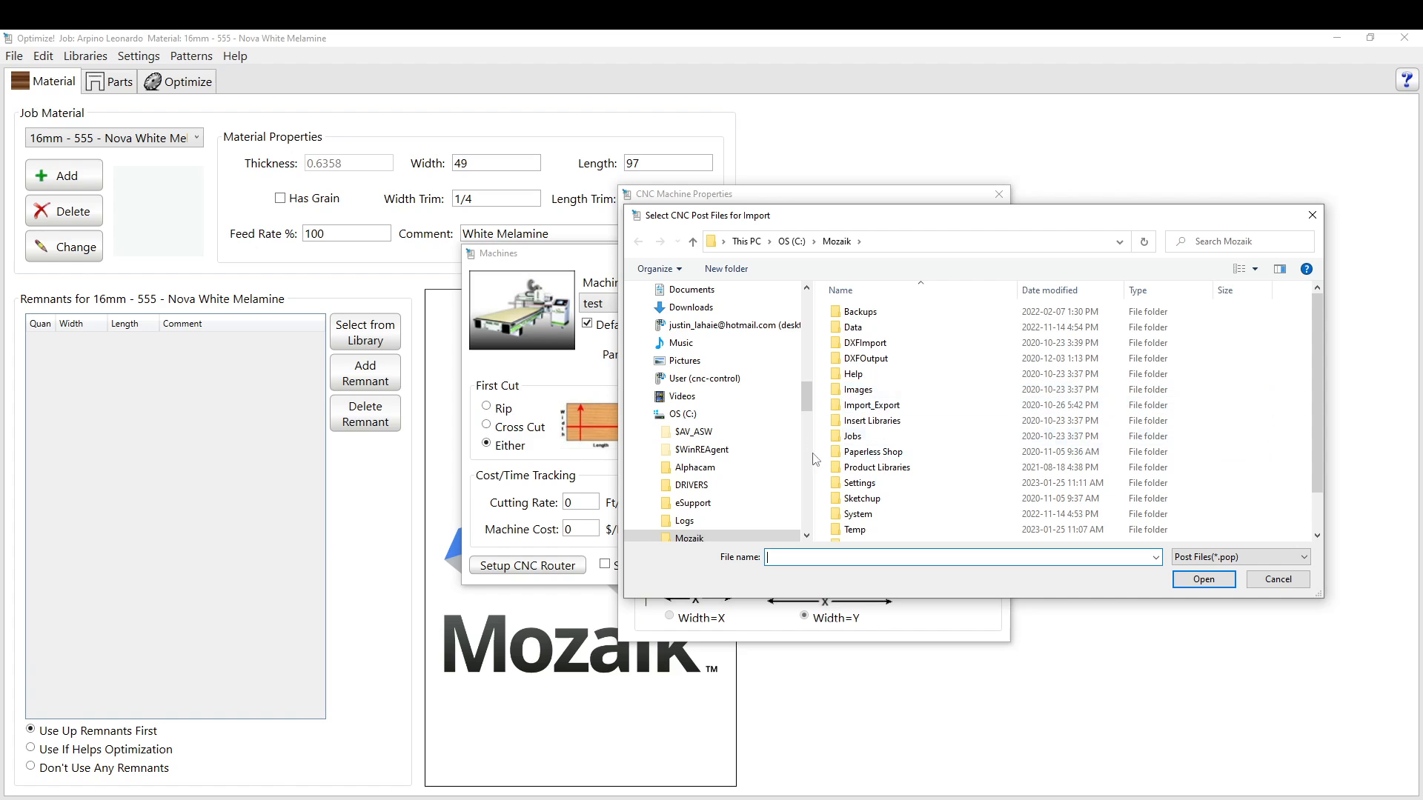
{"action": "left_click", "coordinate": [1276, 579]}
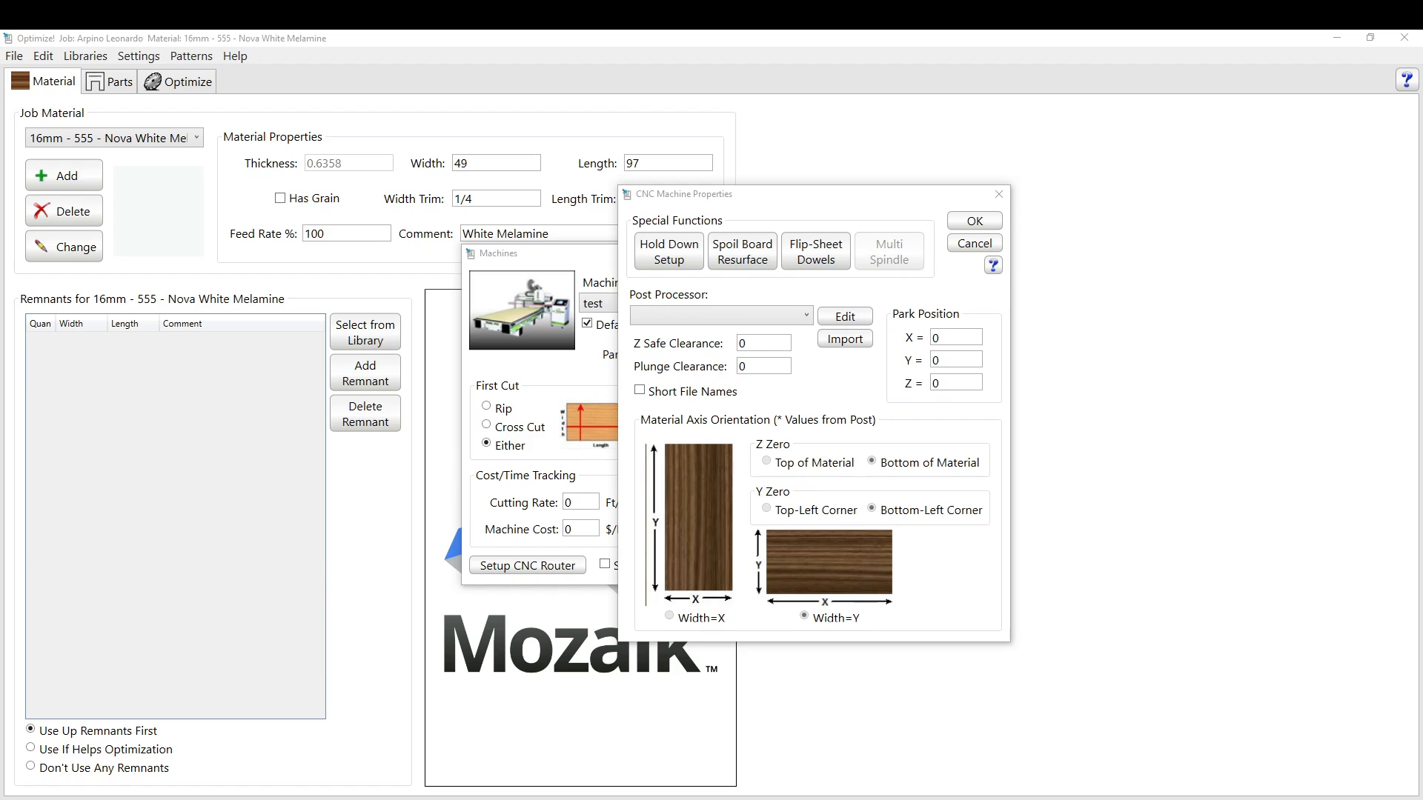
{"action": "left_click", "coordinate": [747, 343]}
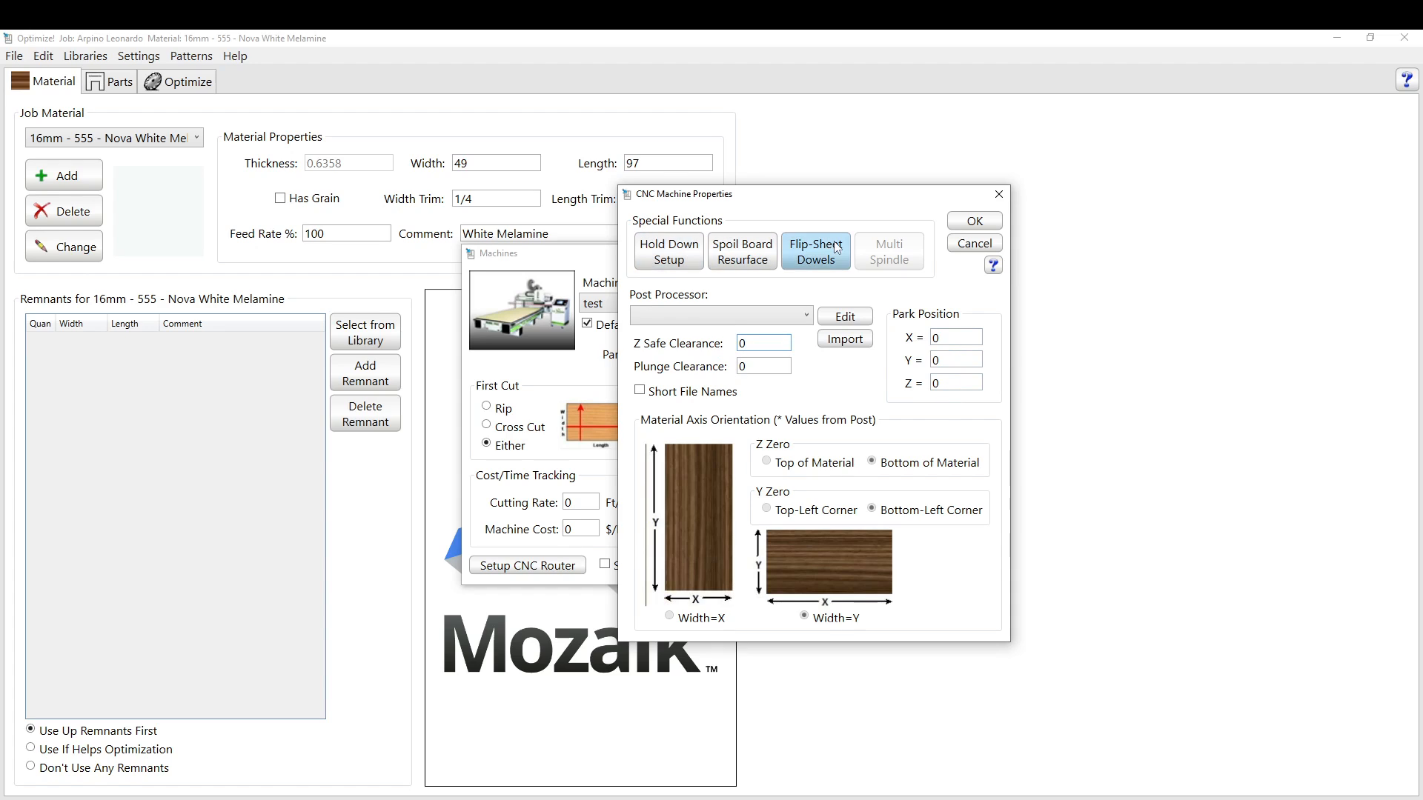
Review the Hold Down Setup options and their help document, and leave the hold-down settings unchanged.
{"action": "left_click", "coordinate": [669, 252]}
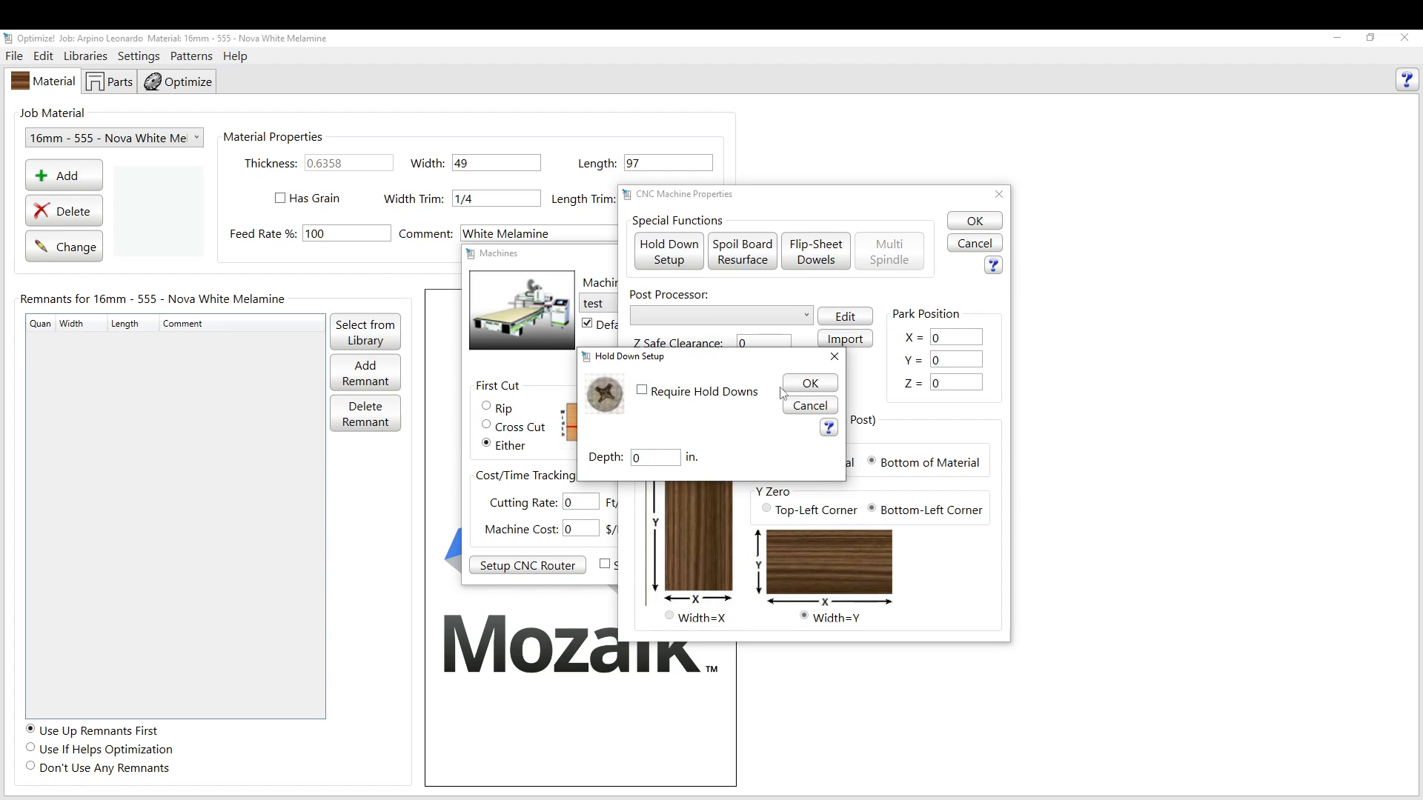
{"action": "left_click", "coordinate": [828, 428]}
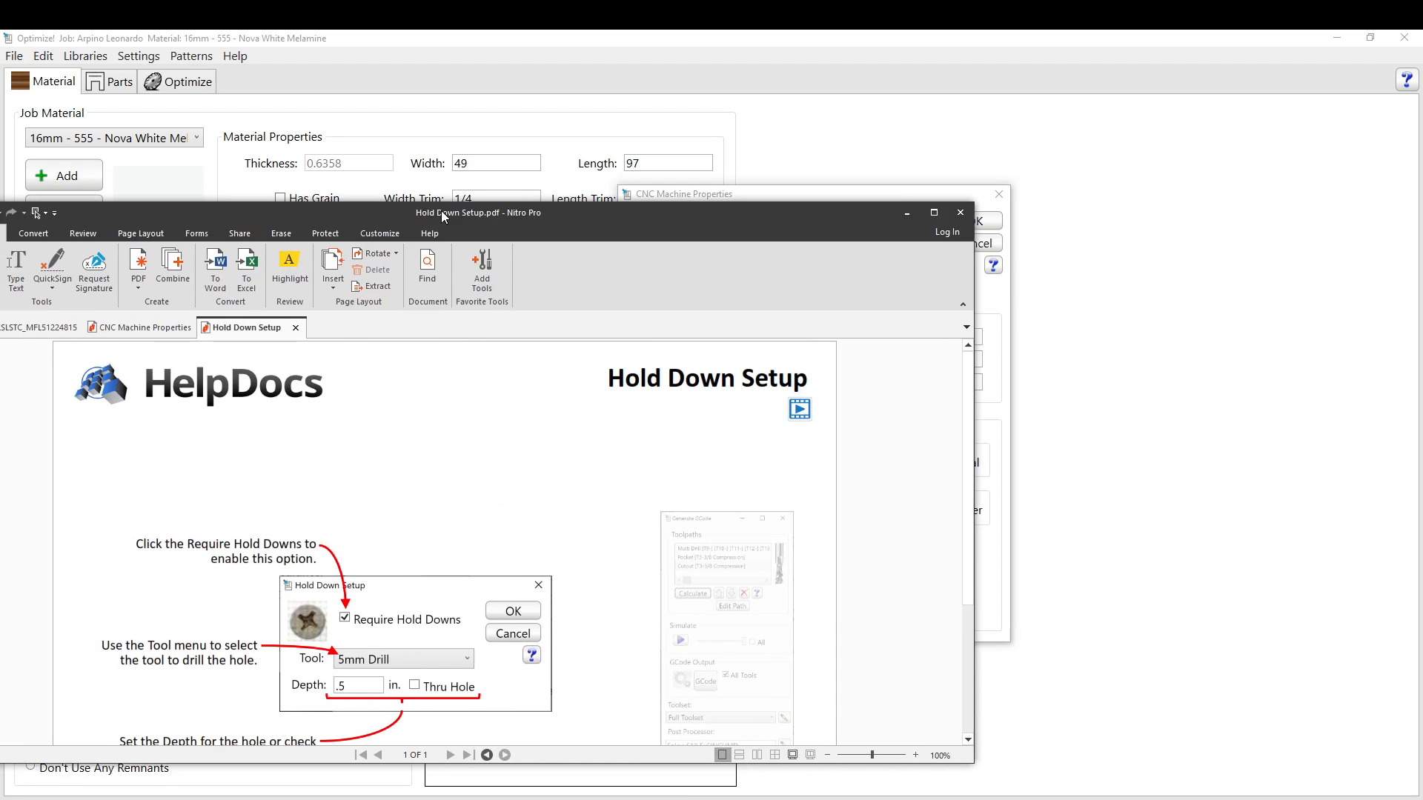
{"action": "scroll", "coordinate": [615, 331], "scroll_direction": "down", "scroll_amount": 1}
{"action": "scroll", "coordinate": [624, 329], "scroll_direction": "down", "scroll_amount": 1}
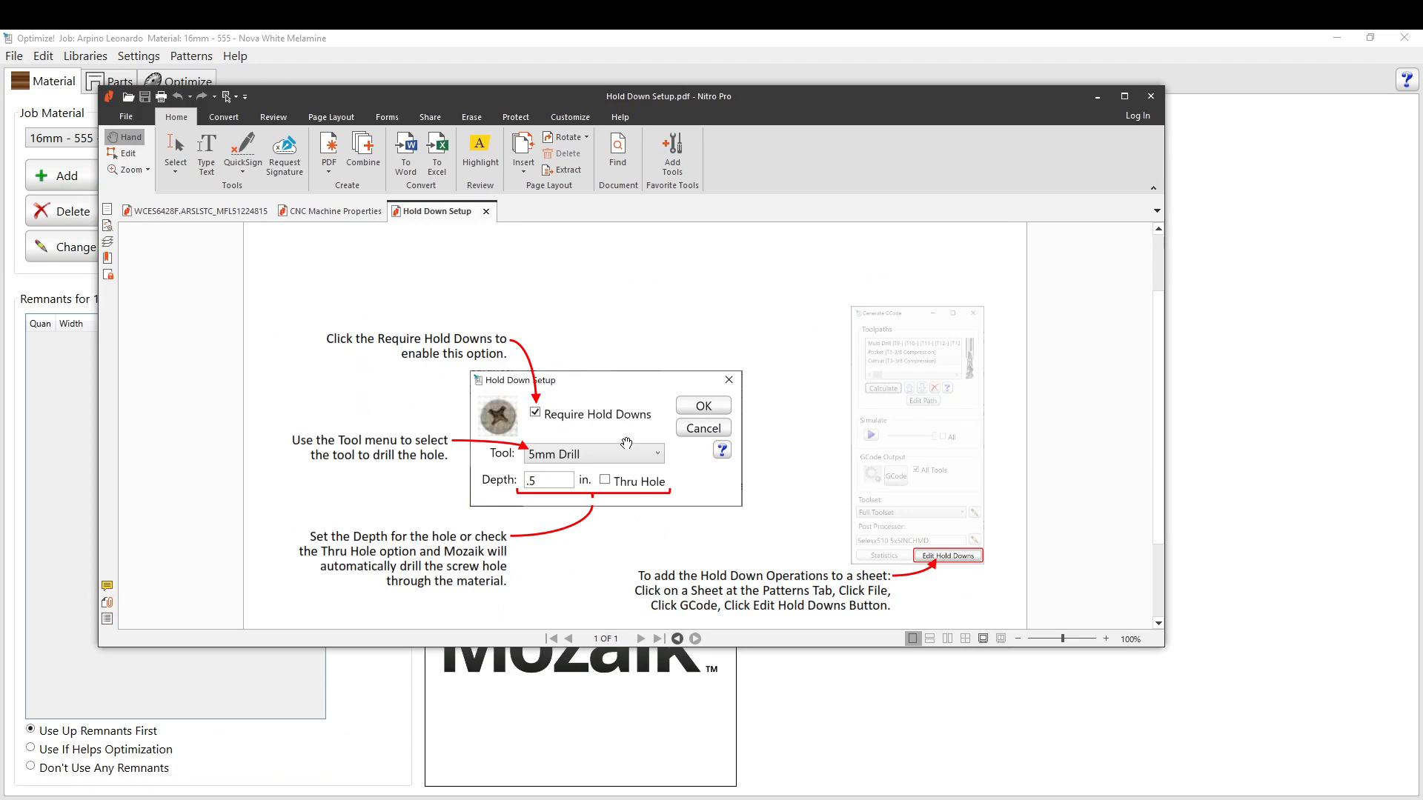
{"action": "scroll", "coordinate": [563, 454], "scroll_direction": "down", "scroll_amount": 1}
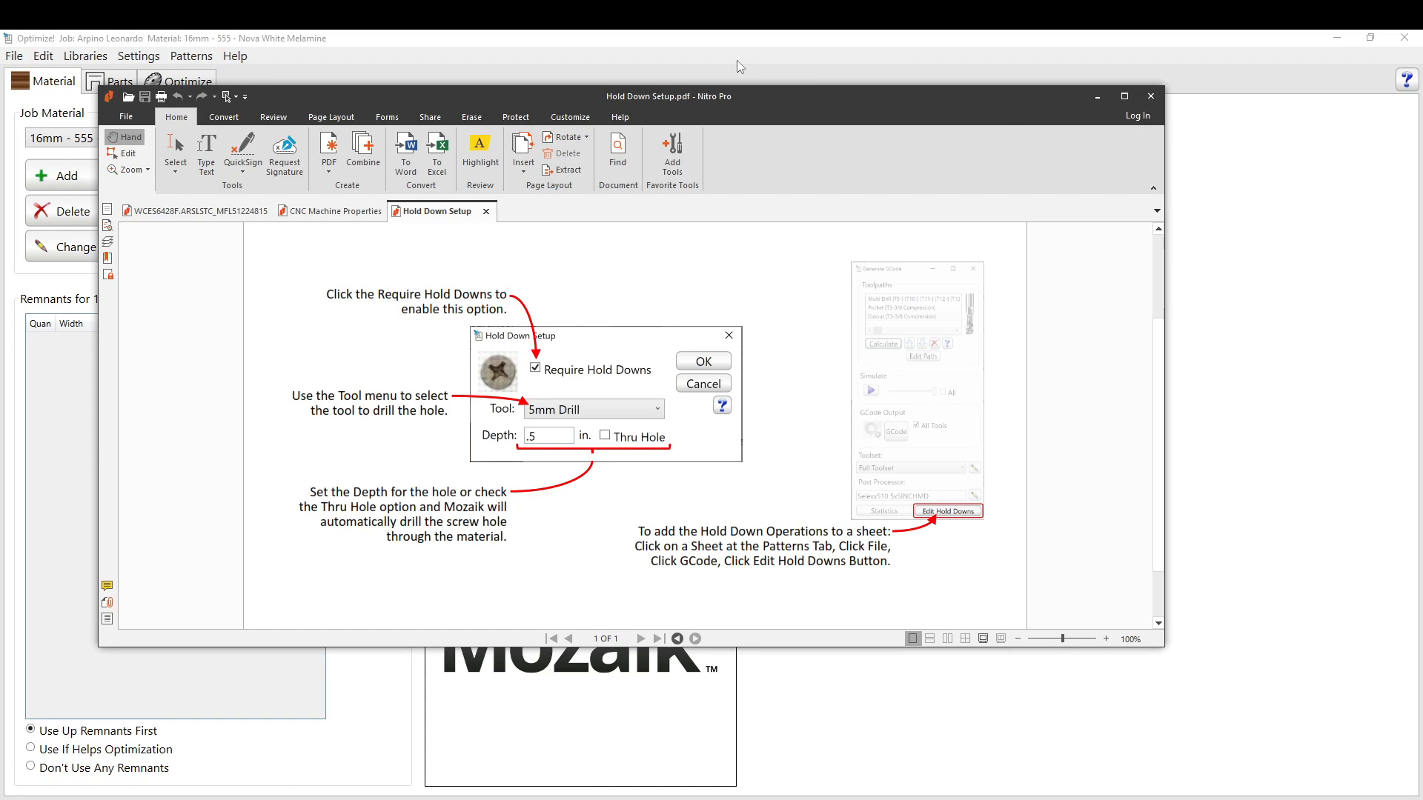
{"action": "left_click", "coordinate": [1108, 102]}
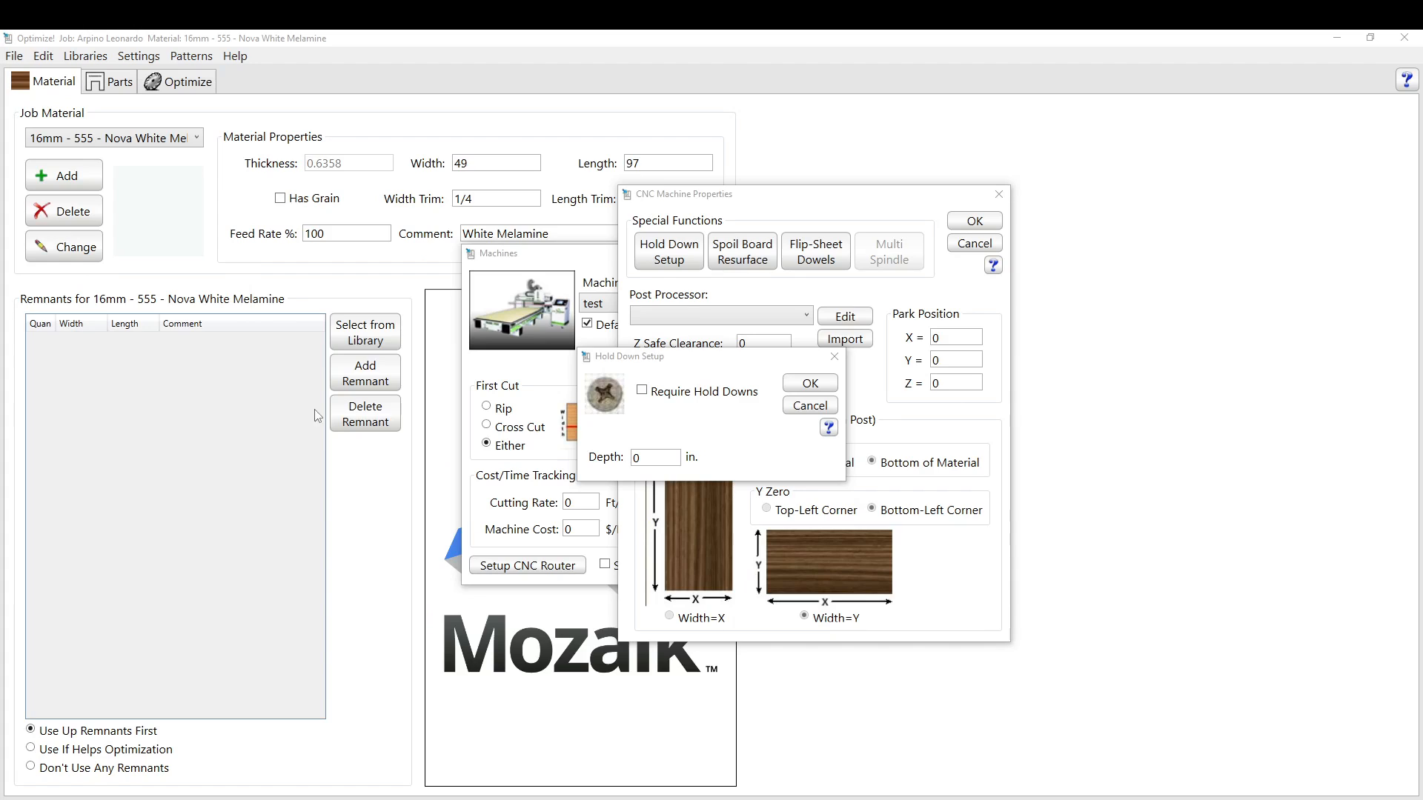
{"action": "left_click", "coordinate": [818, 407]}
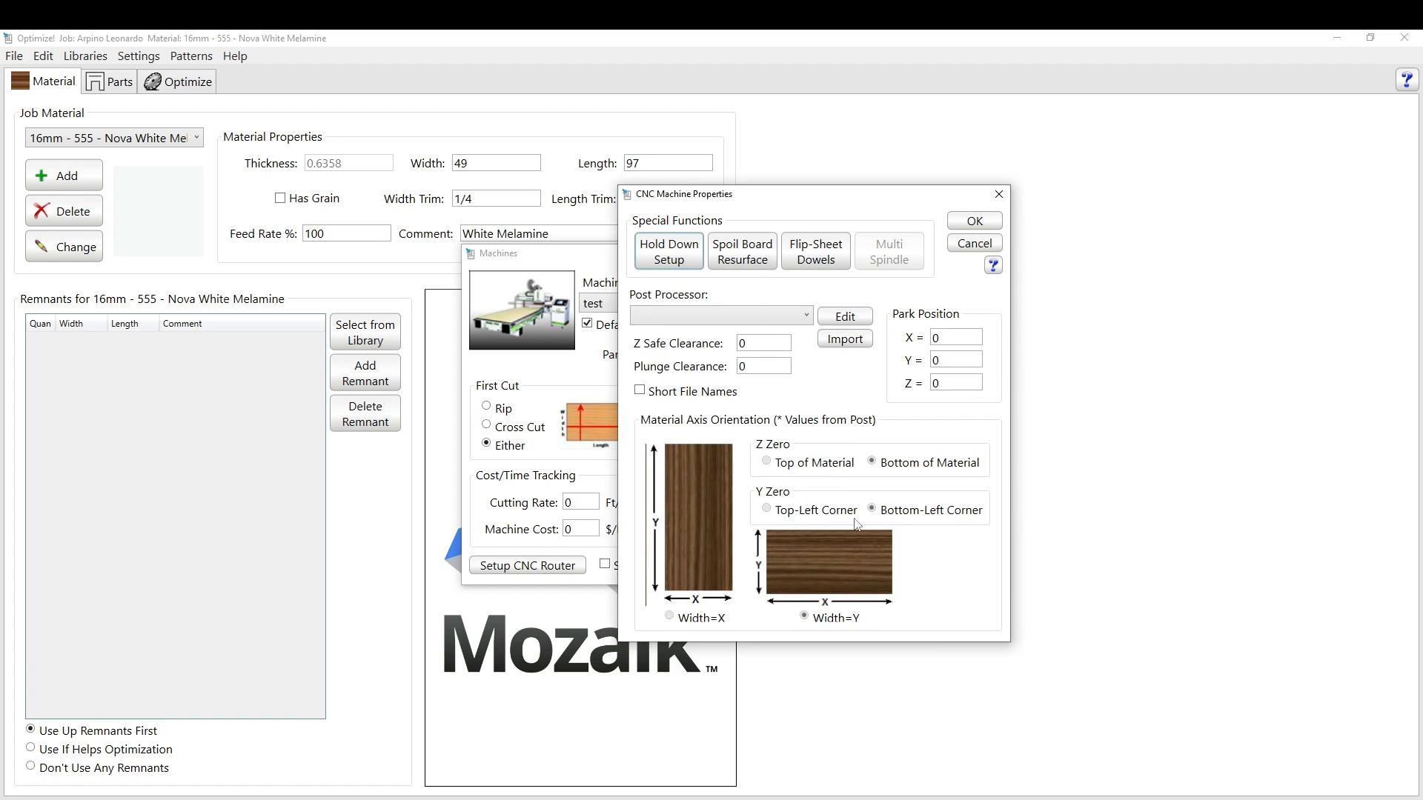
Examine the spoil board resurfacing options with the 2 inch Surfacing Cutter selected, and close them without creating a GCode program.
{"action": "left_click", "coordinate": [742, 254]}
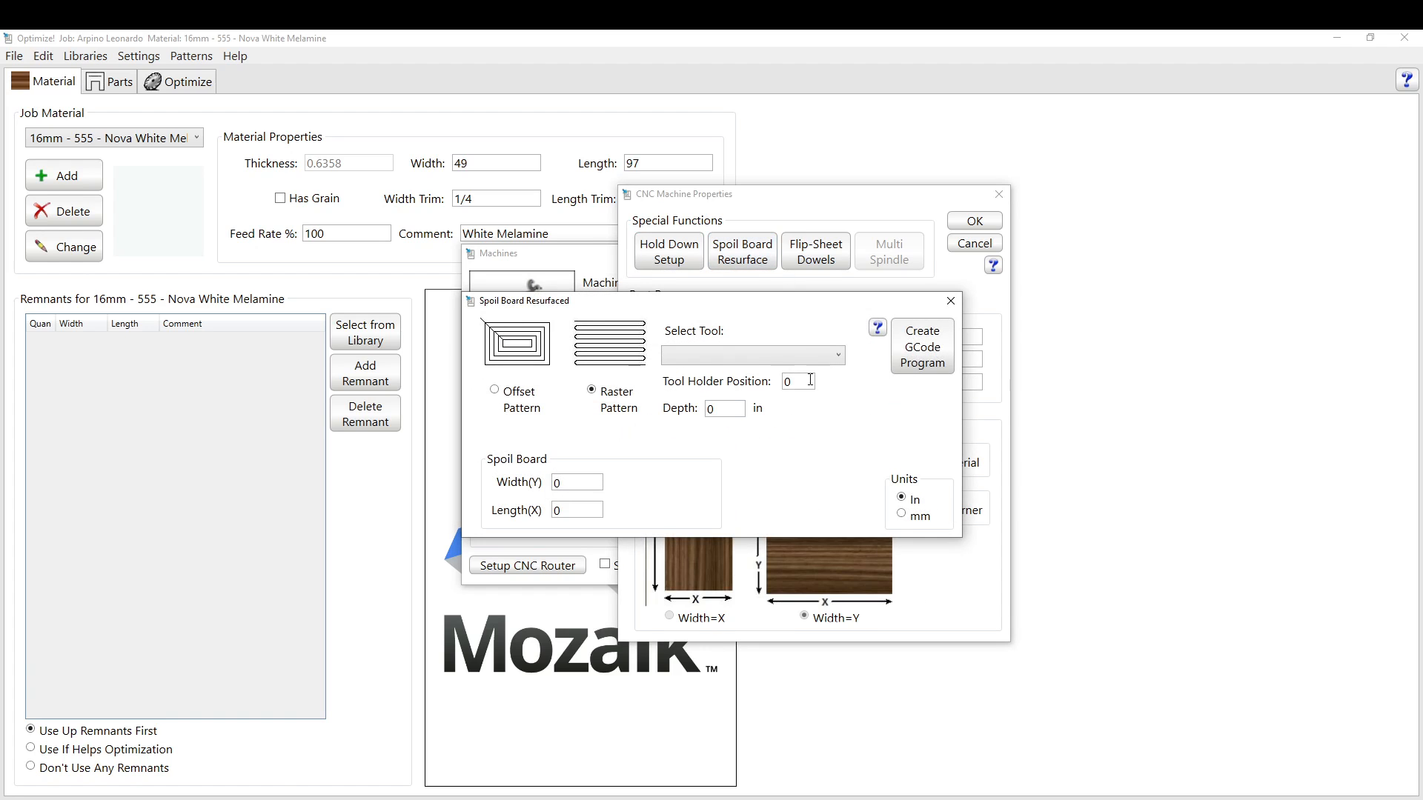
{"action": "left_click", "coordinate": [759, 361]}
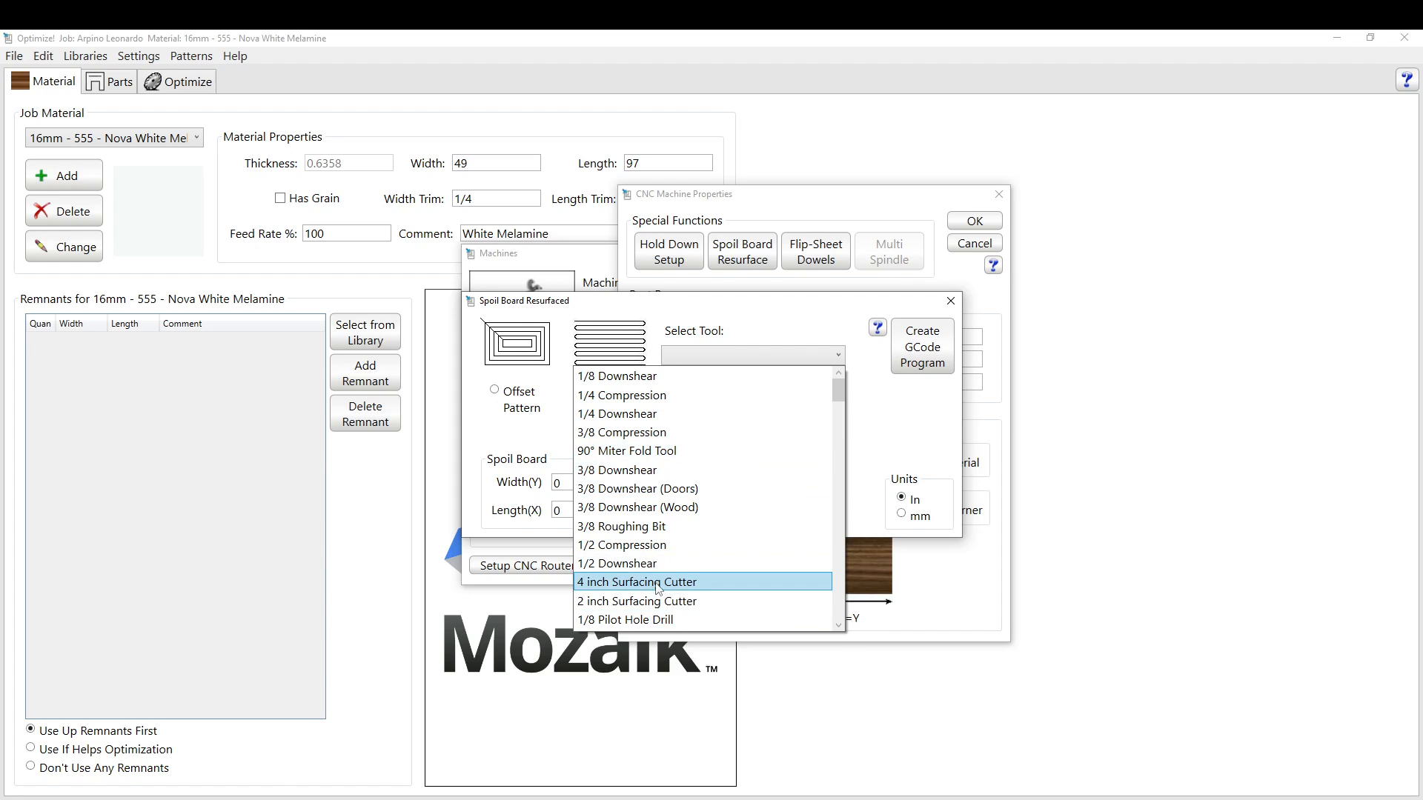
{"action": "left_click", "coordinate": [685, 601]}
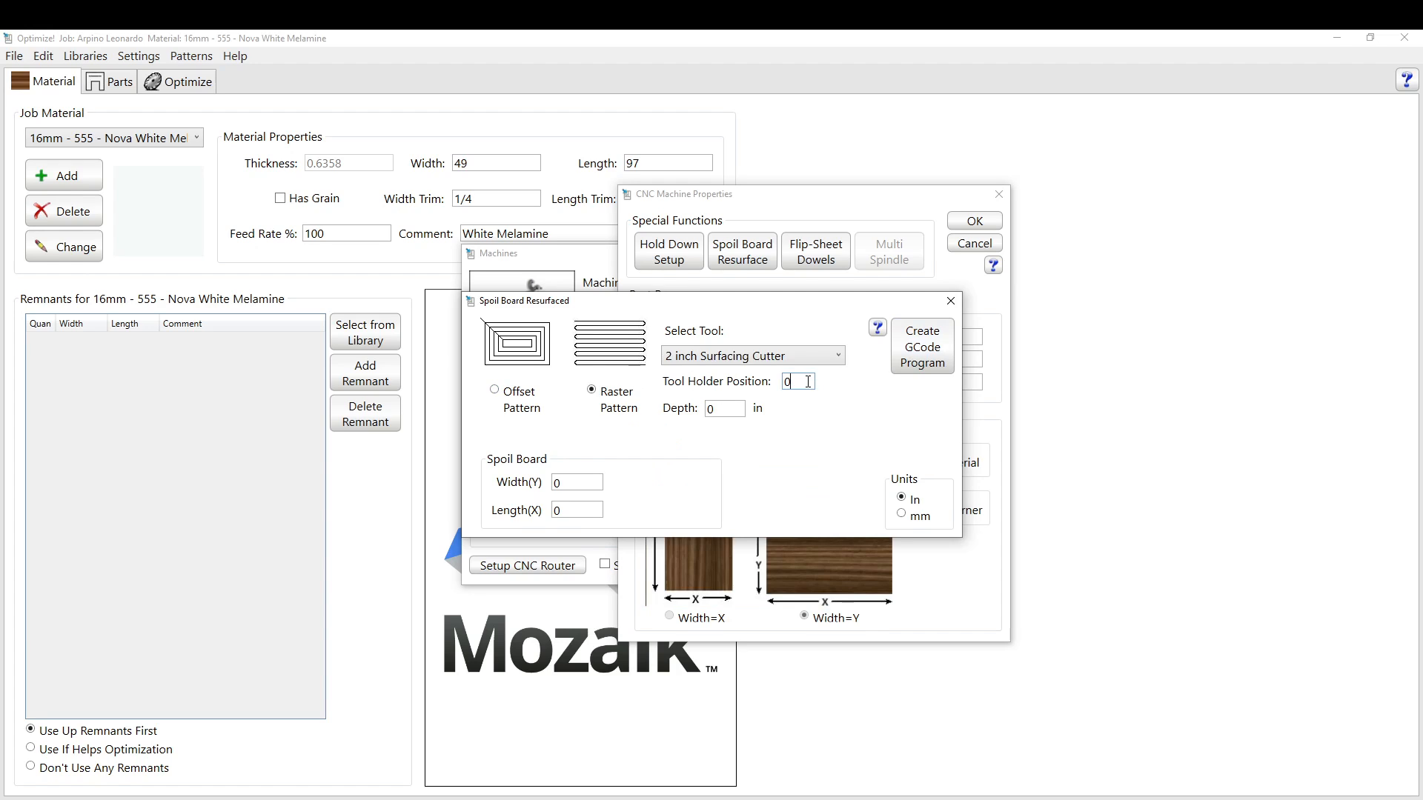
{"action": "key", "text": "Tab"}
{"action": "left_click", "coordinate": [949, 304]}
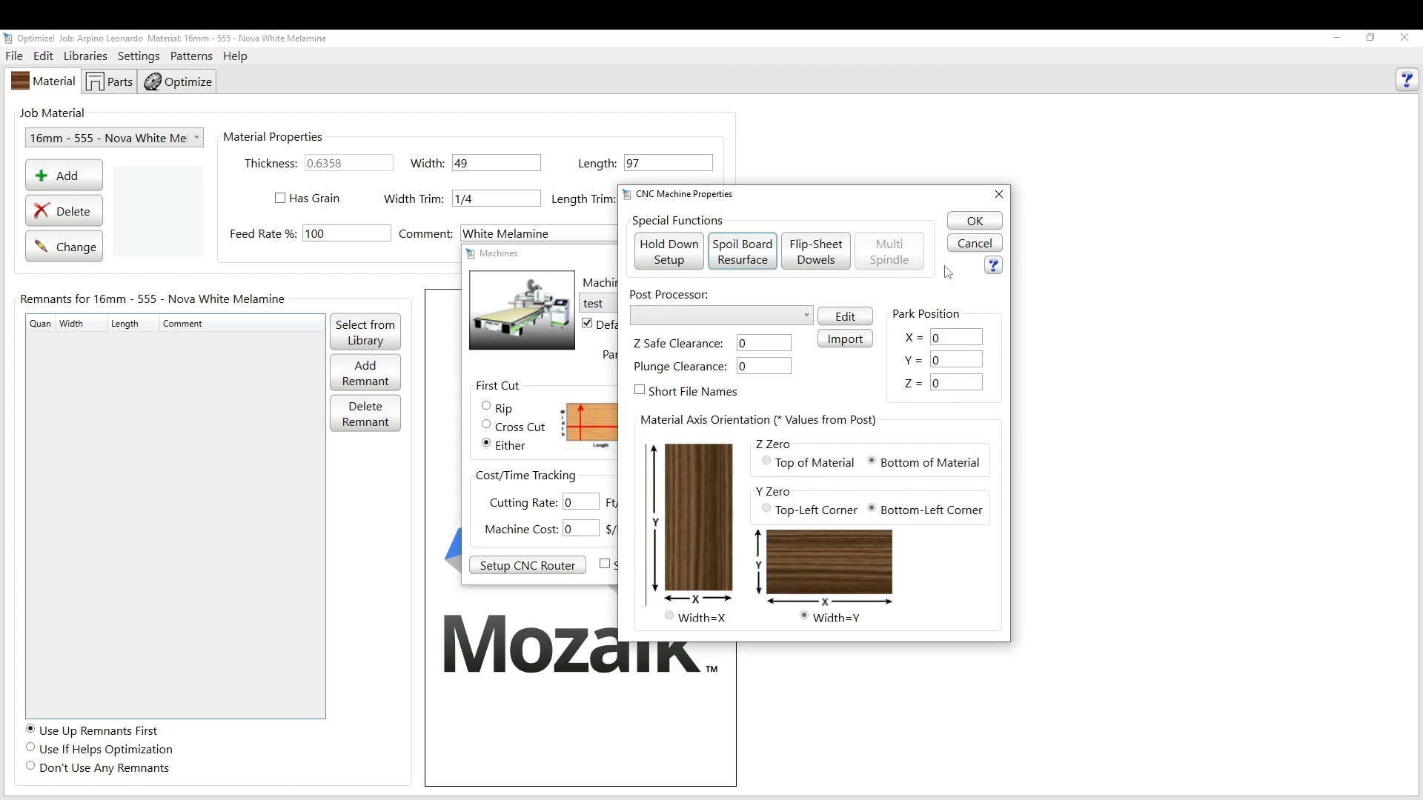
Open the flip-sheet locator dowel settings and read all three pages of the Flip Sheet Dowels help document.
{"action": "left_click", "coordinate": [803, 255]}
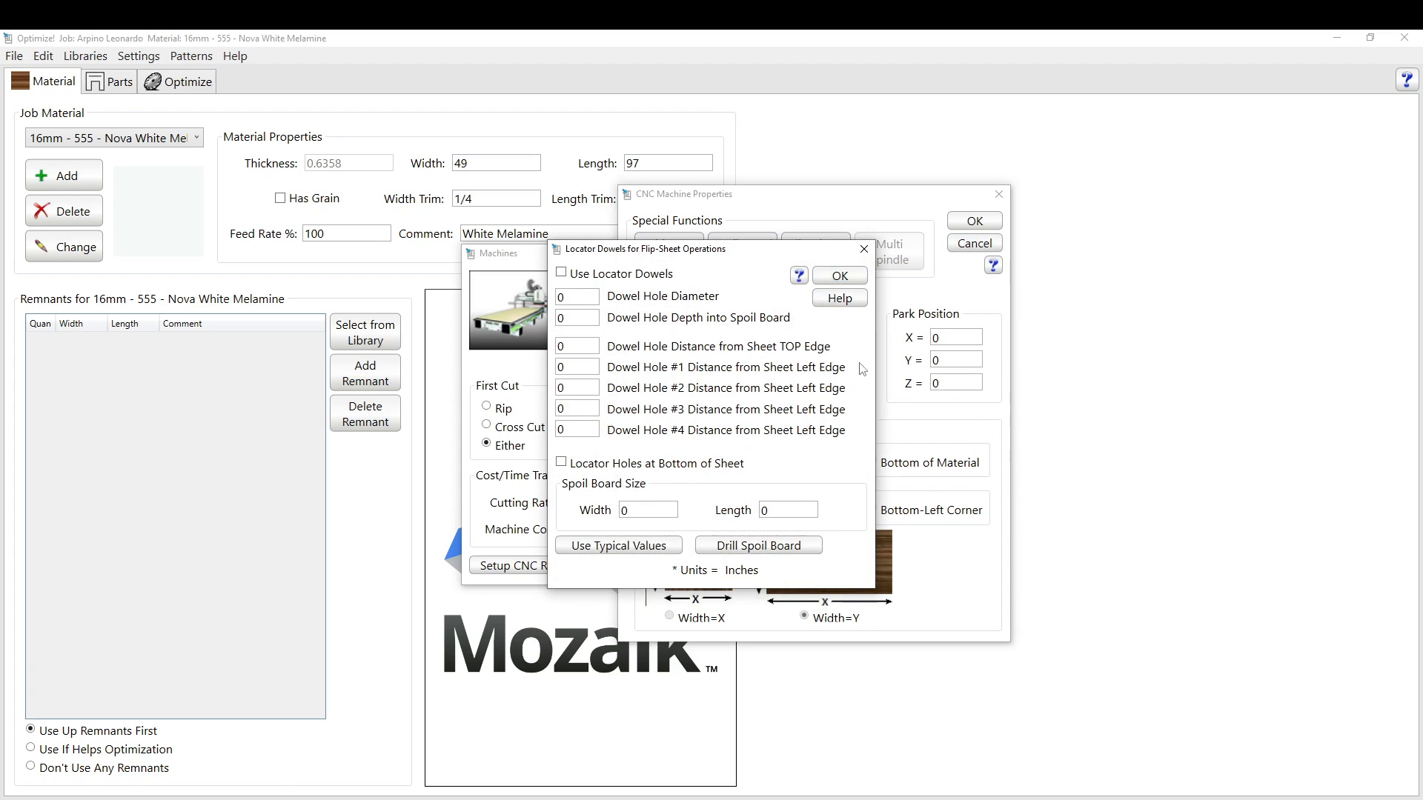
{"action": "left_click", "coordinate": [794, 276]}
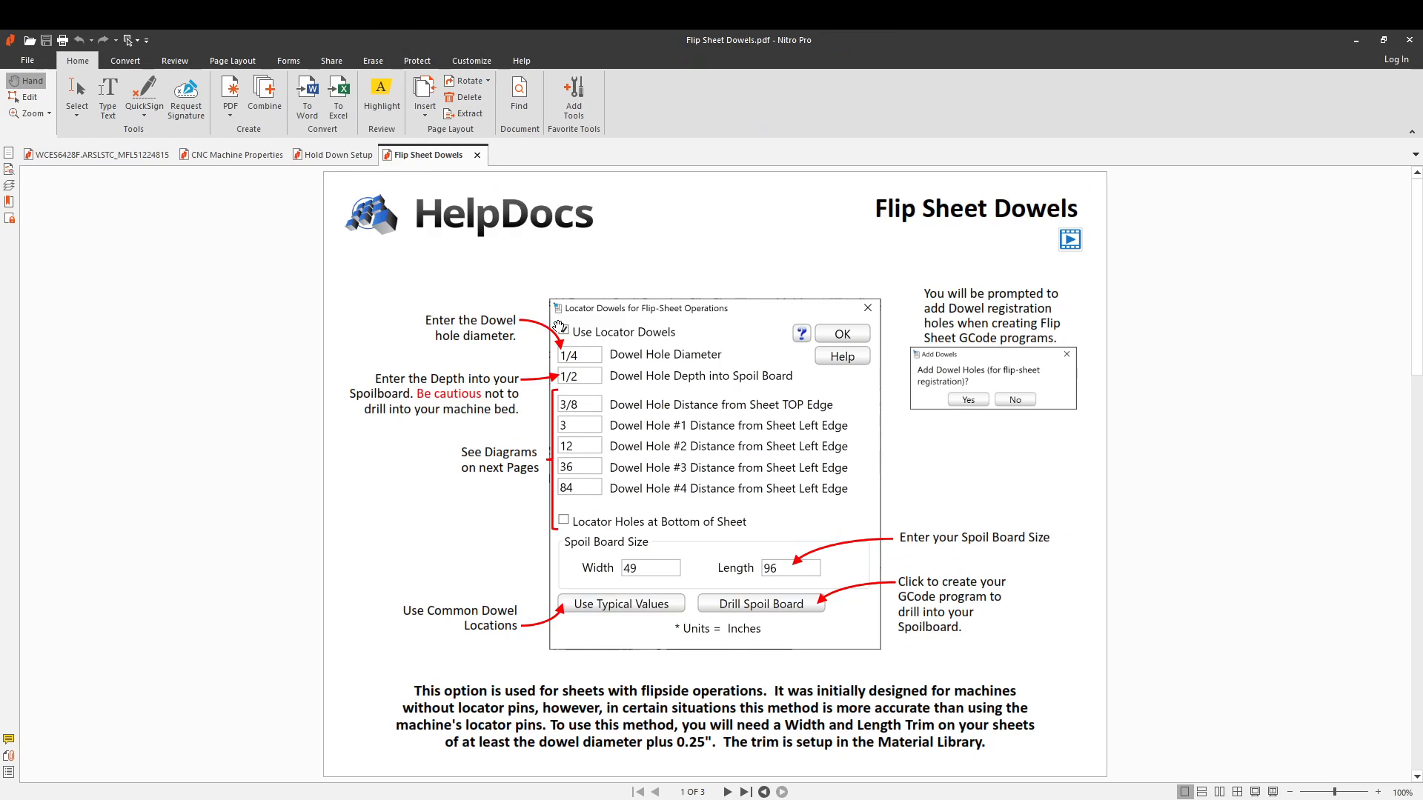
{"action": "scroll", "coordinate": [878, 272], "scroll_direction": "down", "scroll_amount": 5}
{"action": "scroll", "coordinate": [837, 298], "scroll_direction": "up", "scroll_amount": 5}
{"action": "scroll", "coordinate": [685, 469], "scroll_direction": "down", "scroll_amount": 10}
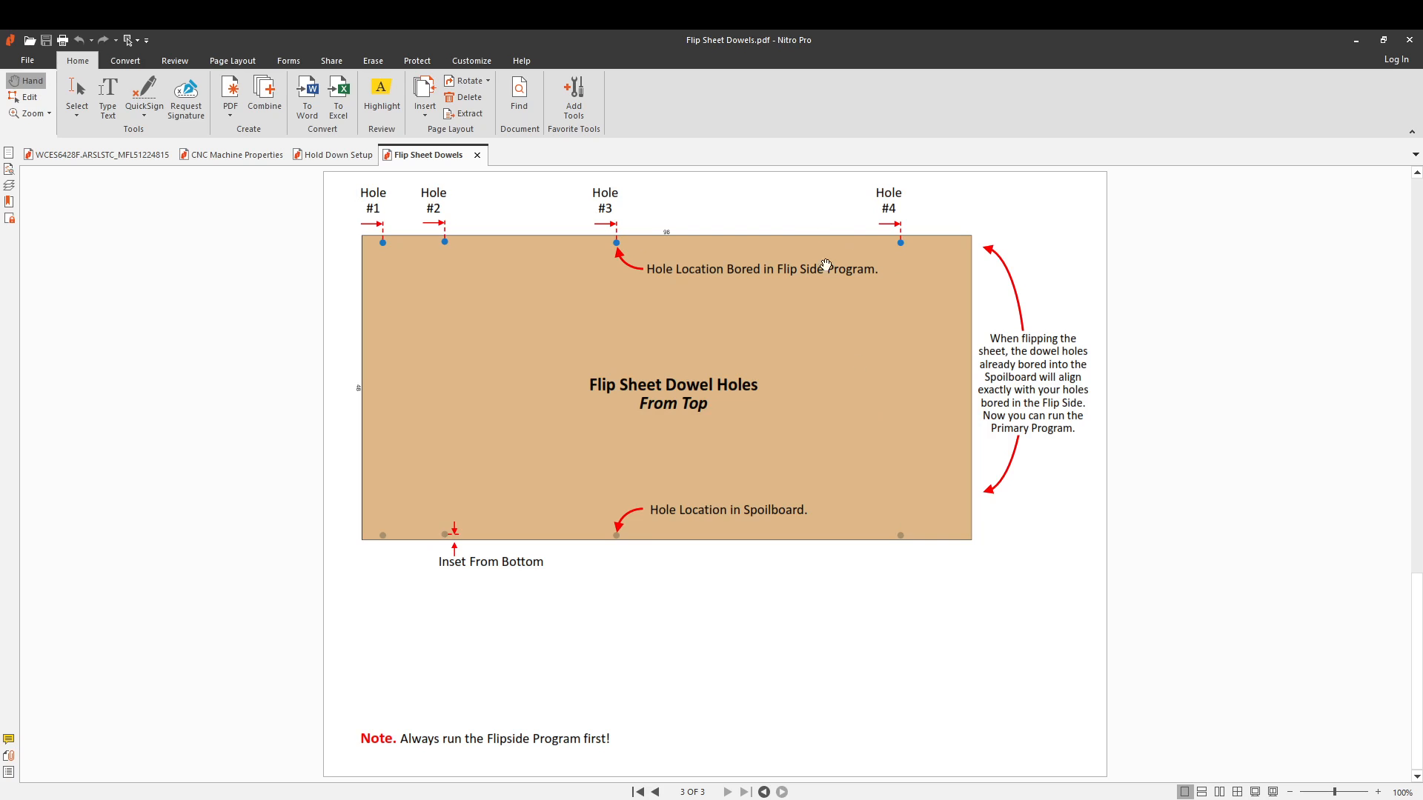
{"action": "key", "text": "Home"}
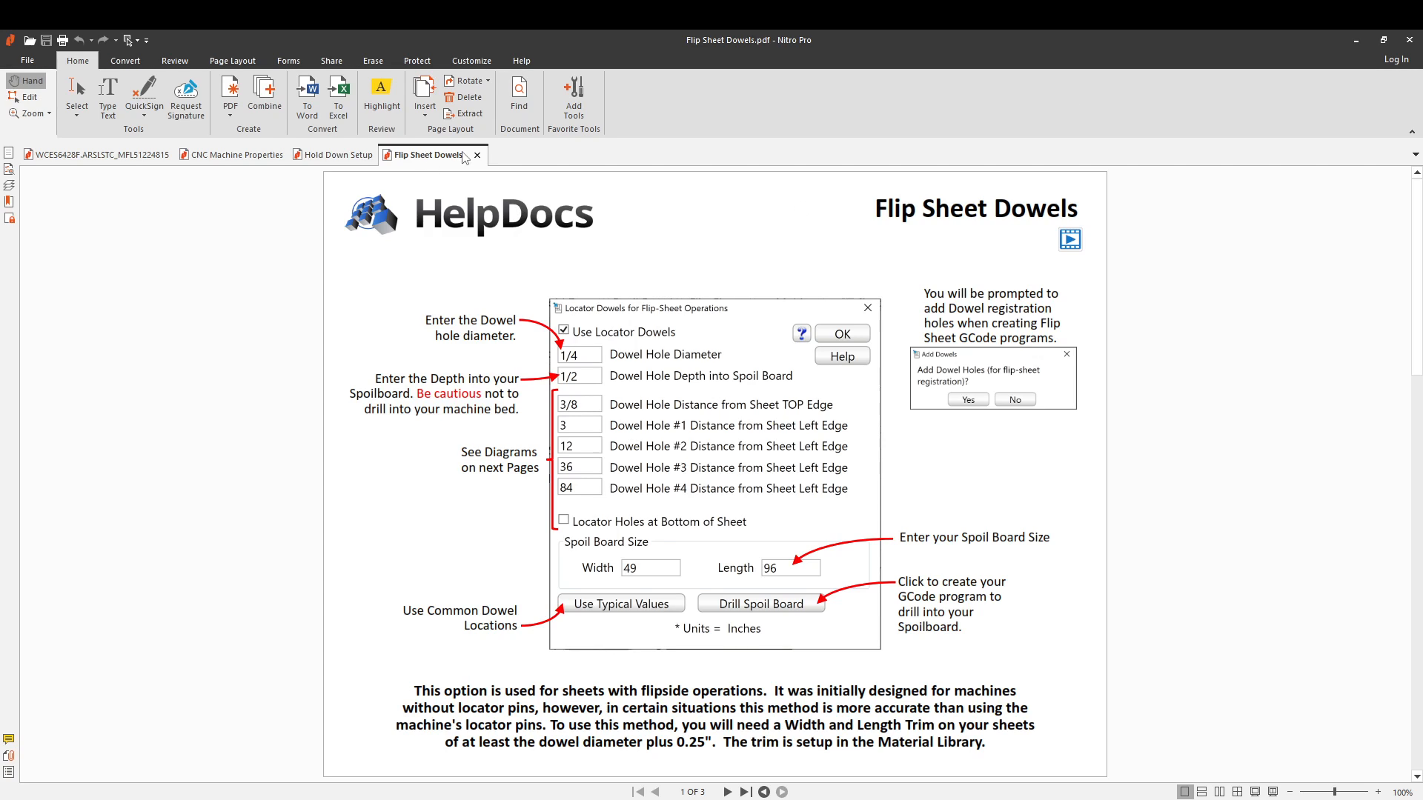
{"action": "scroll", "coordinate": [693, 638], "scroll_direction": "down", "scroll_amount": 3}
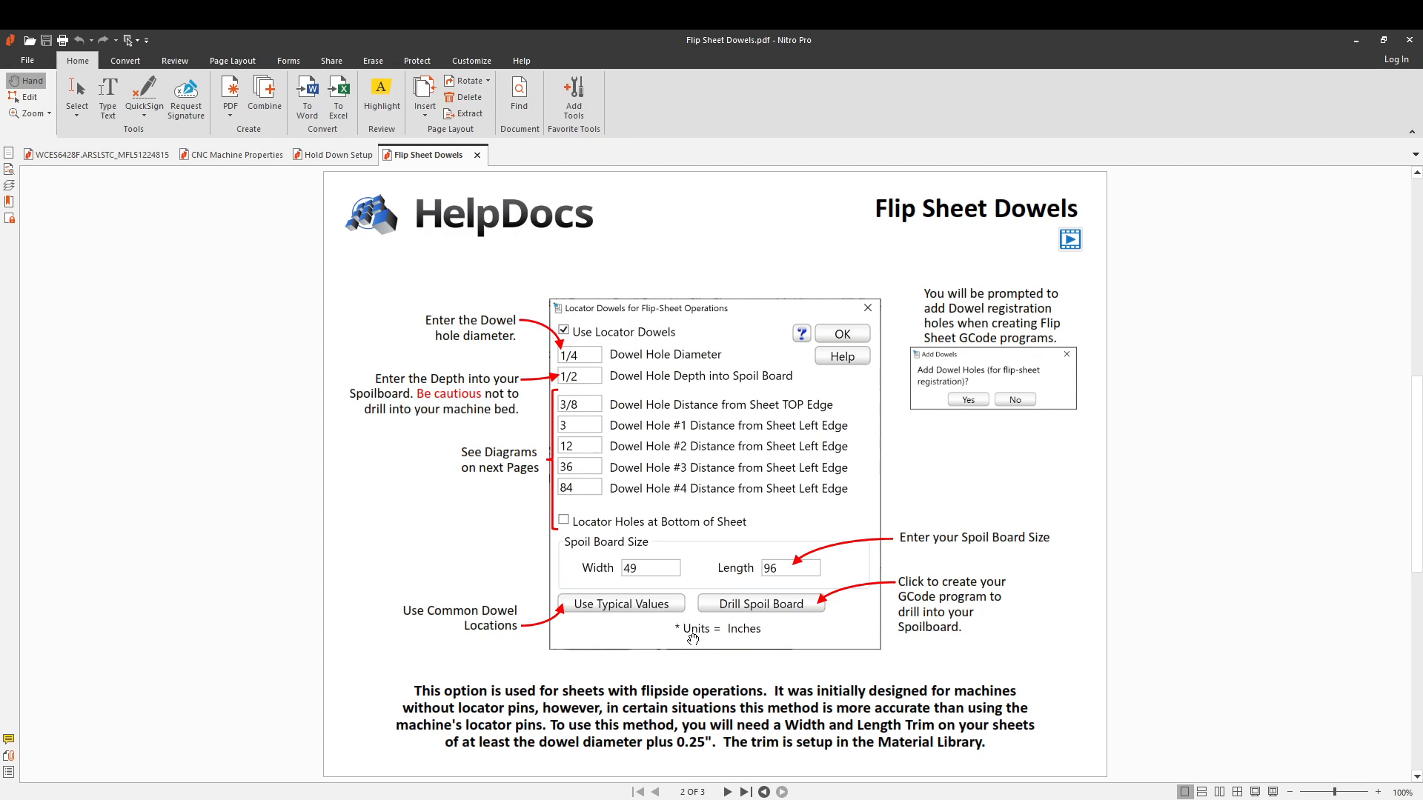
{"action": "scroll", "coordinate": [693, 639], "scroll_direction": "down", "scroll_amount": 3}
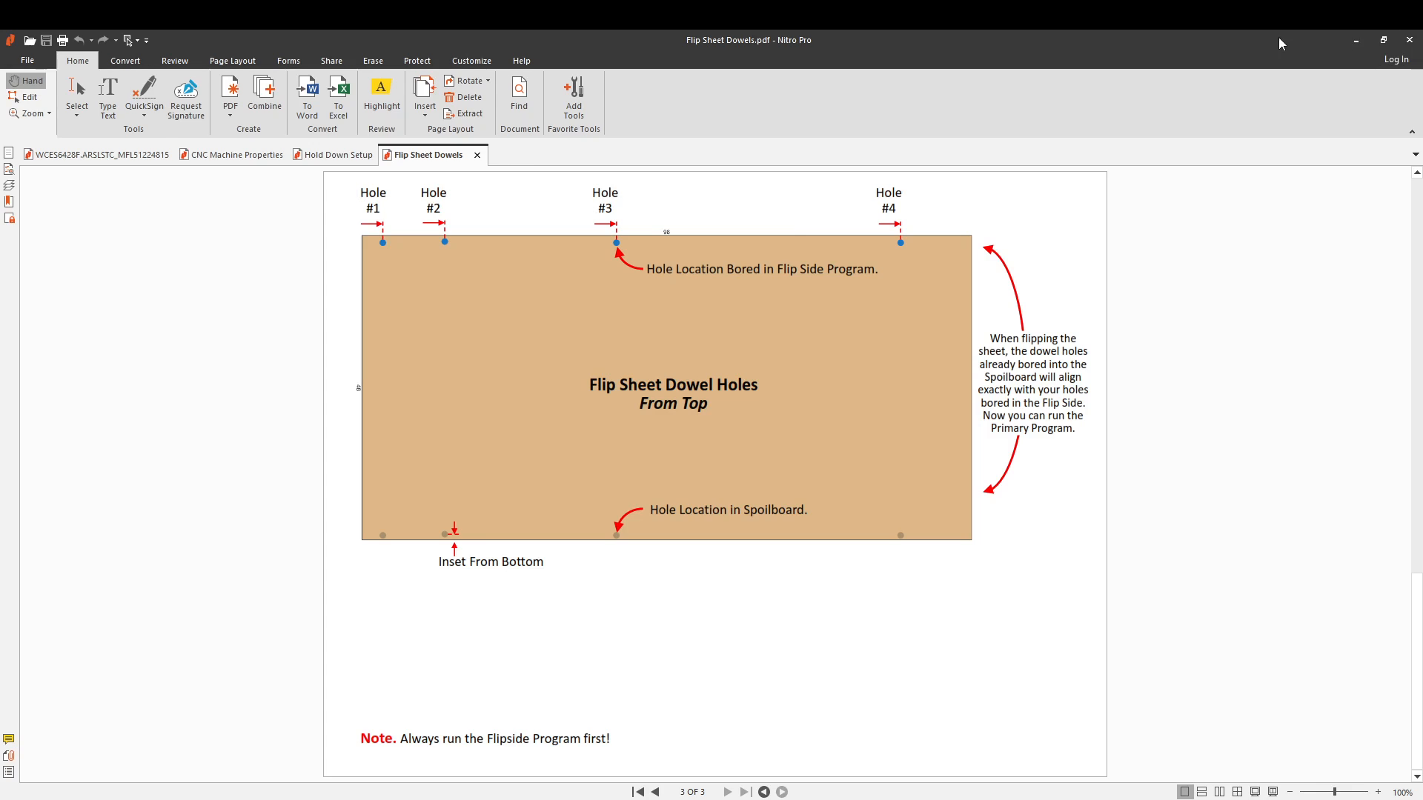
{"action": "left_click_drag", "start_coordinate": [1280, 40], "coordinate": [315, 146]}
{"action": "left_click", "coordinate": [463, 149]}
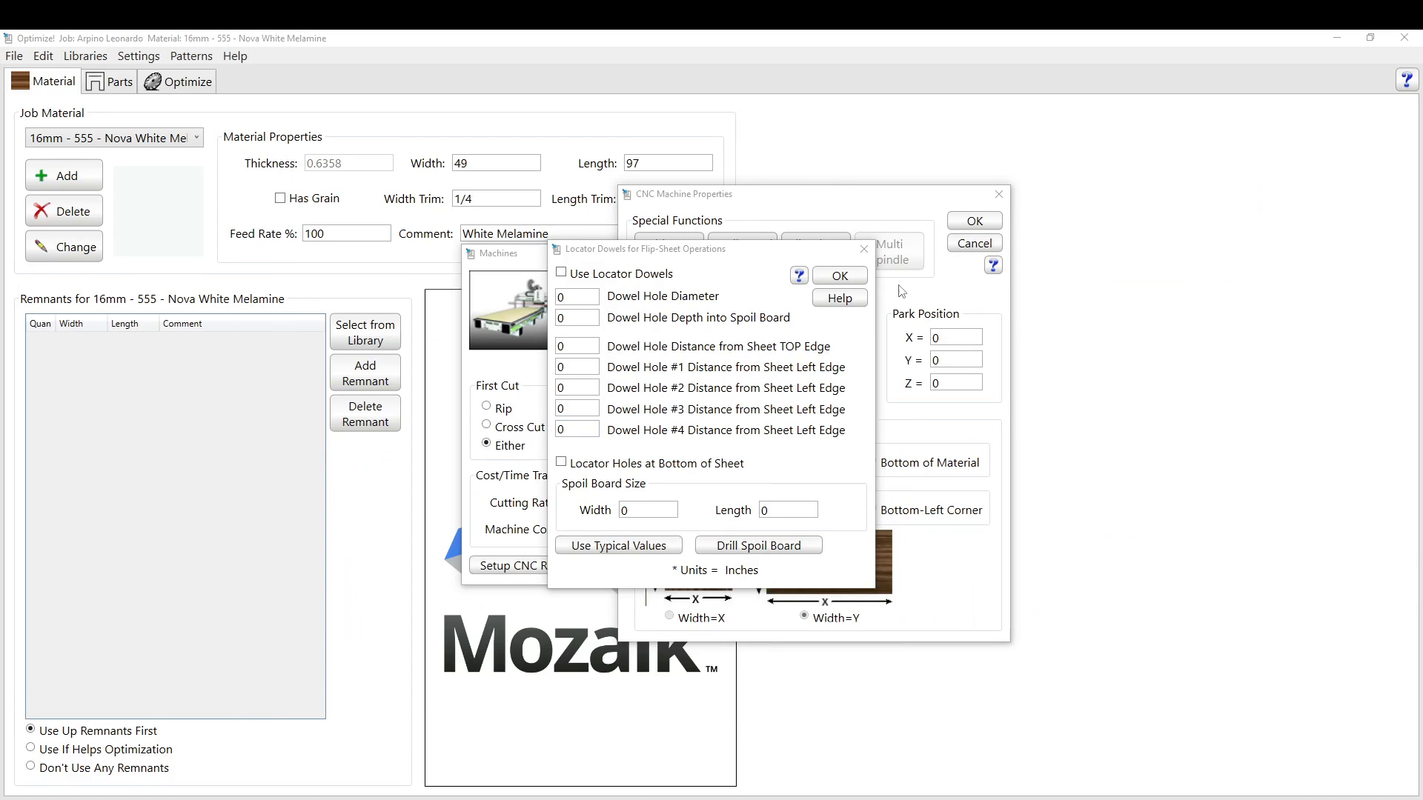
Read the Using Locator Dowels help text, and close the locator dowel settings without saving changes.
{"action": "left_click", "coordinate": [840, 297]}
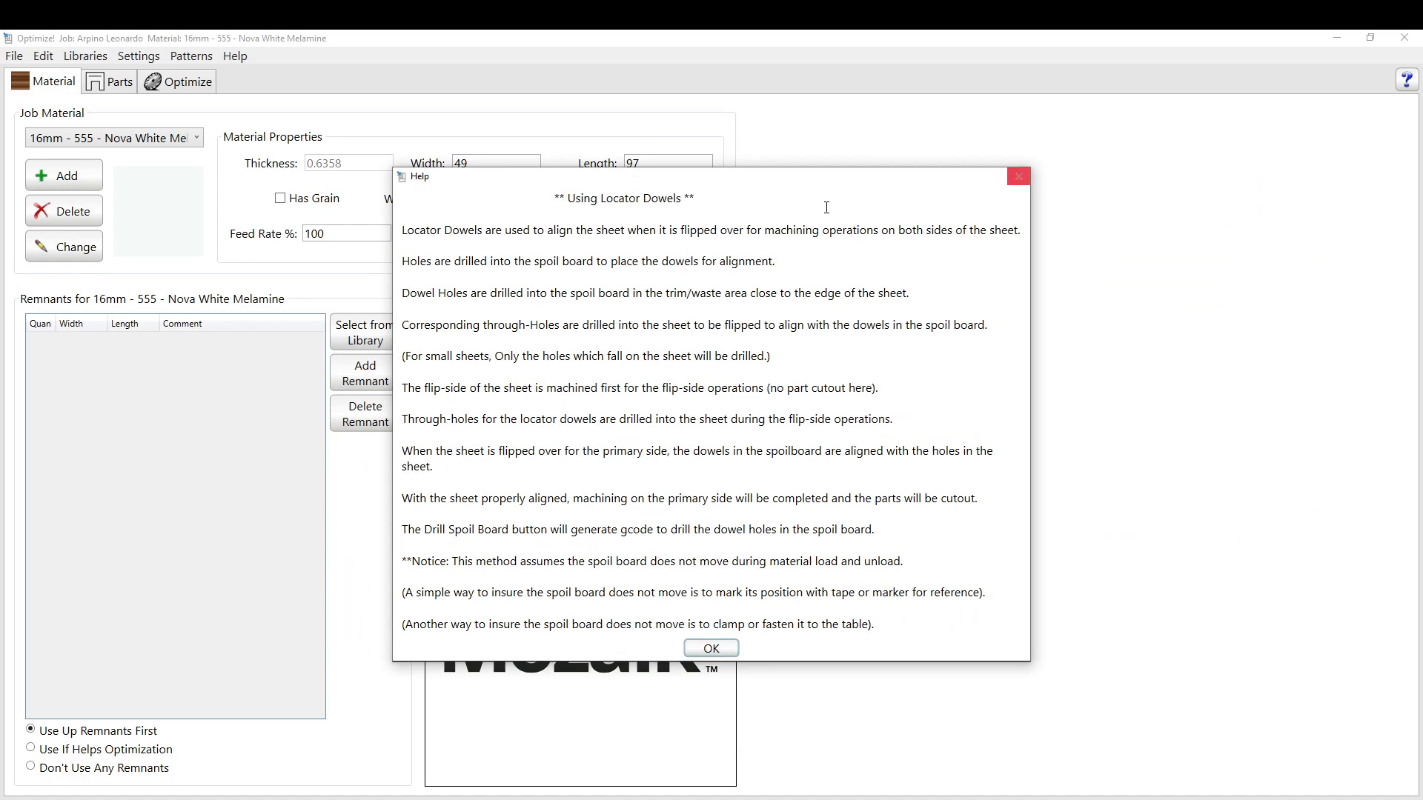
{"action": "left_click", "coordinate": [709, 648]}
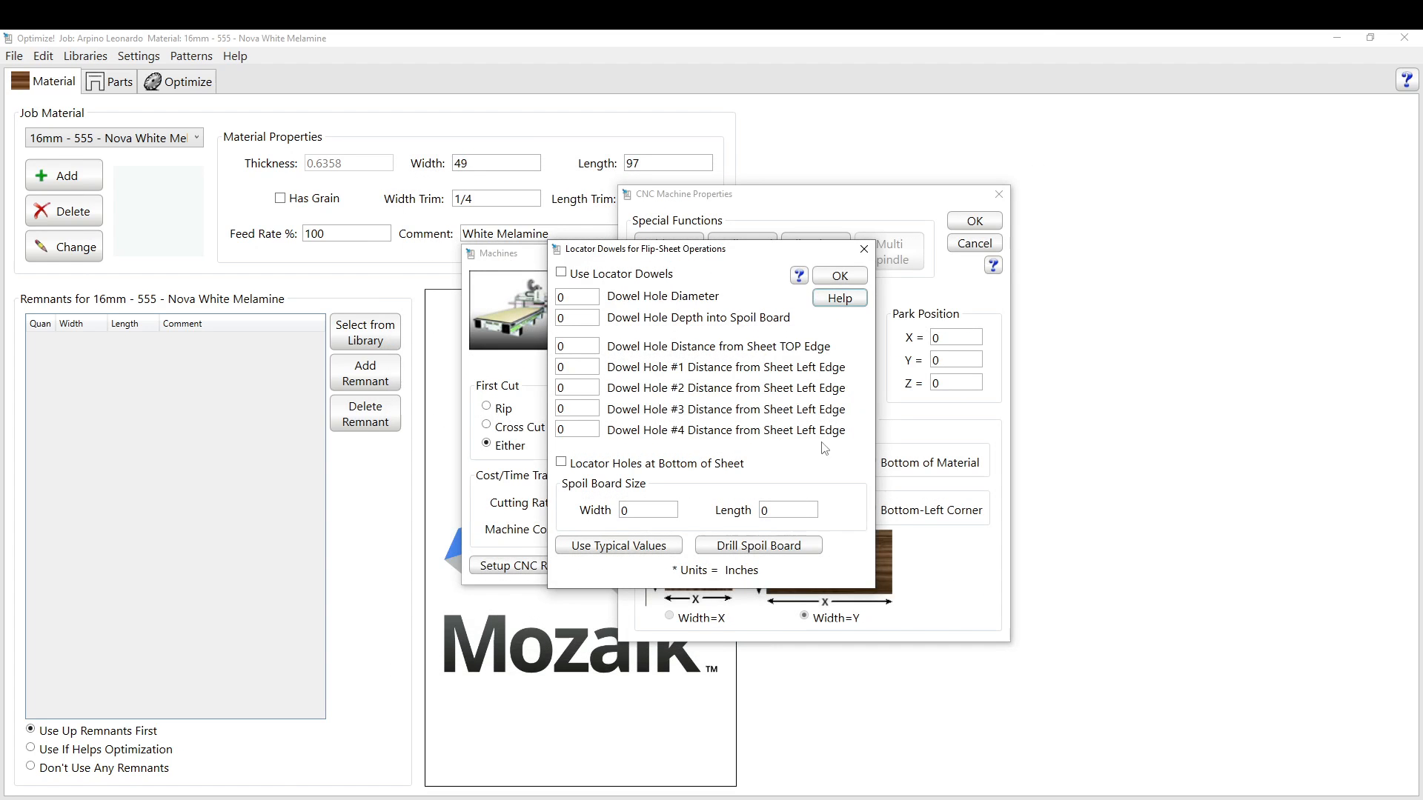
{"action": "left_click", "coordinate": [865, 250]}
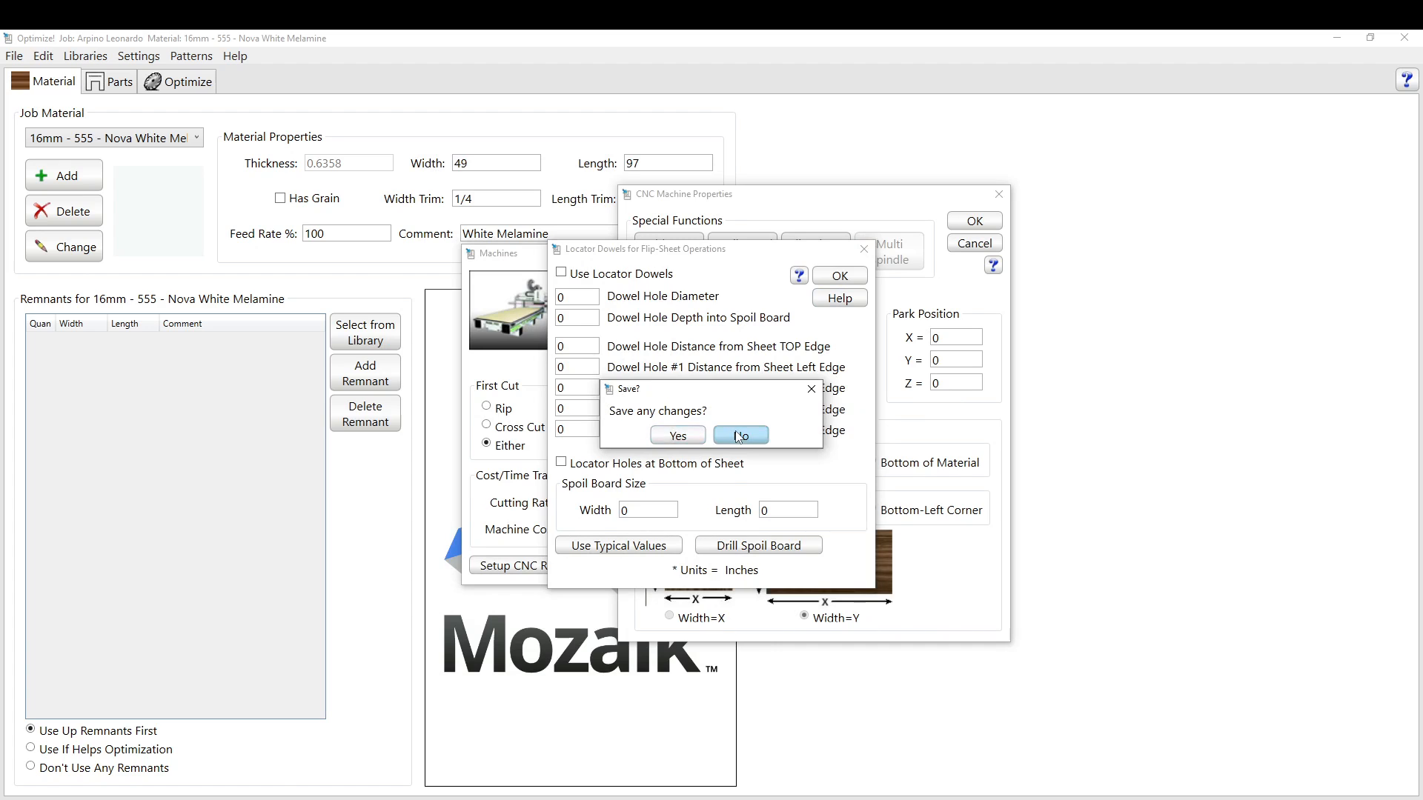
{"action": "left_click", "coordinate": [741, 436]}
Recheck the test machine's CNC machine properties and leave them without changes.
{"action": "left_click", "coordinate": [974, 243]}
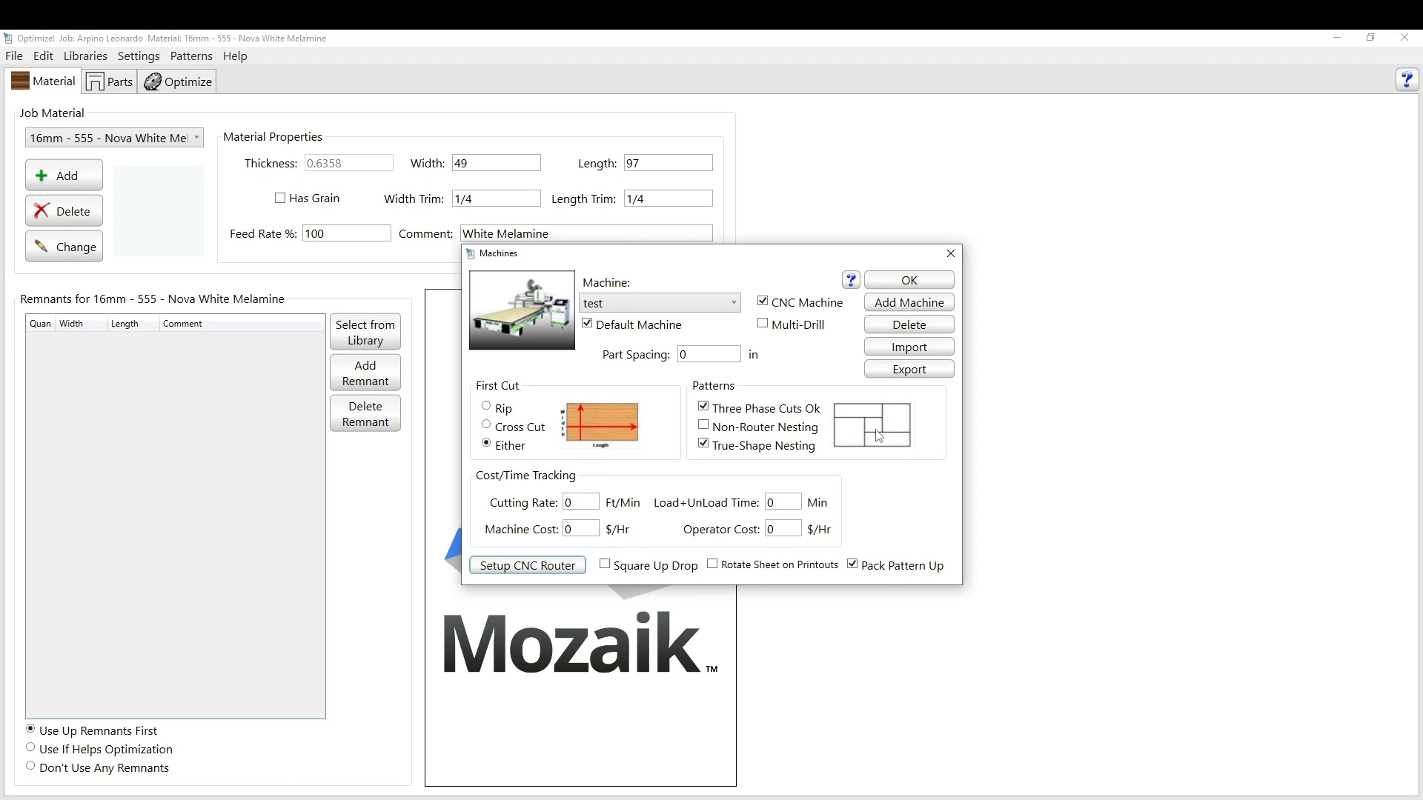
{"action": "left_click", "coordinate": [495, 575]}
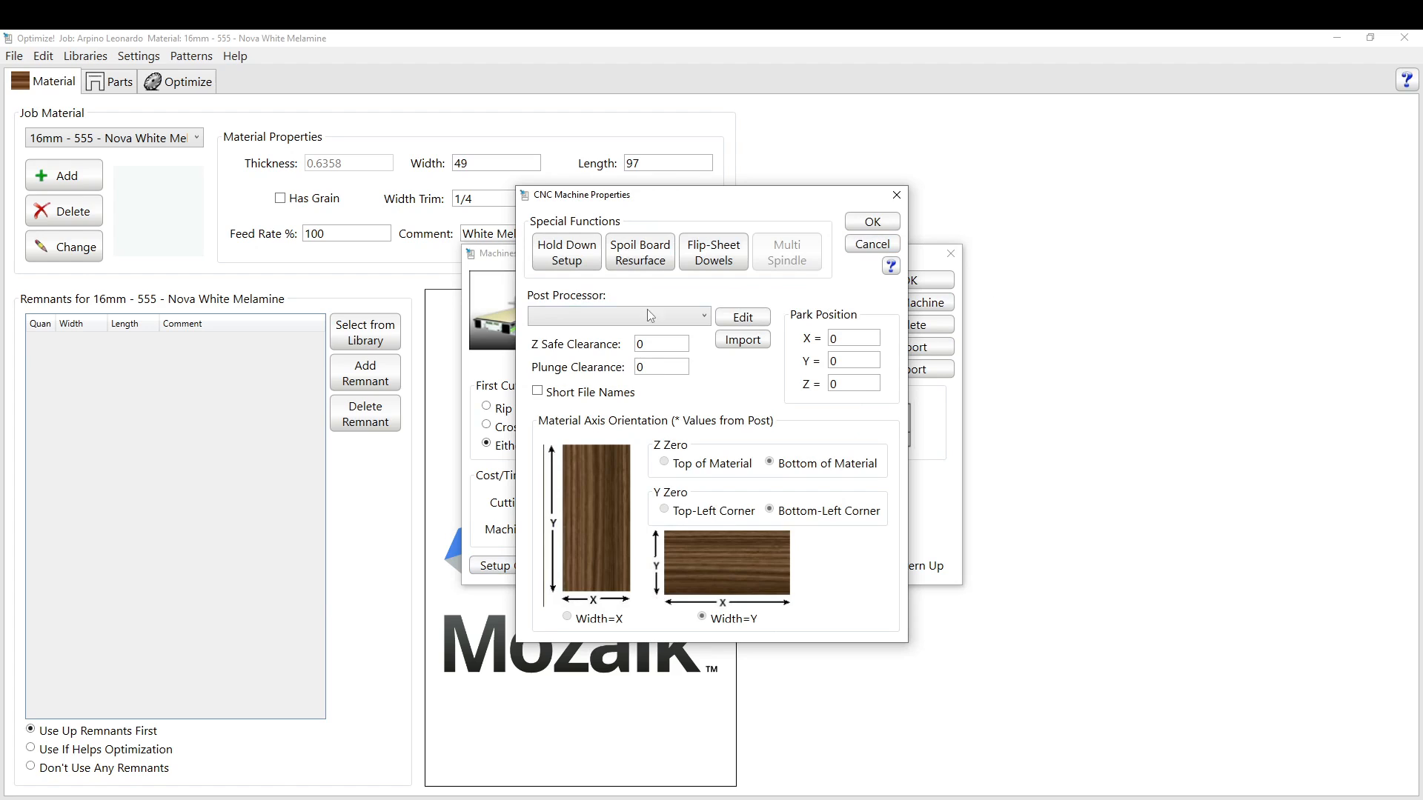
{"action": "left_click", "coordinate": [872, 245]}
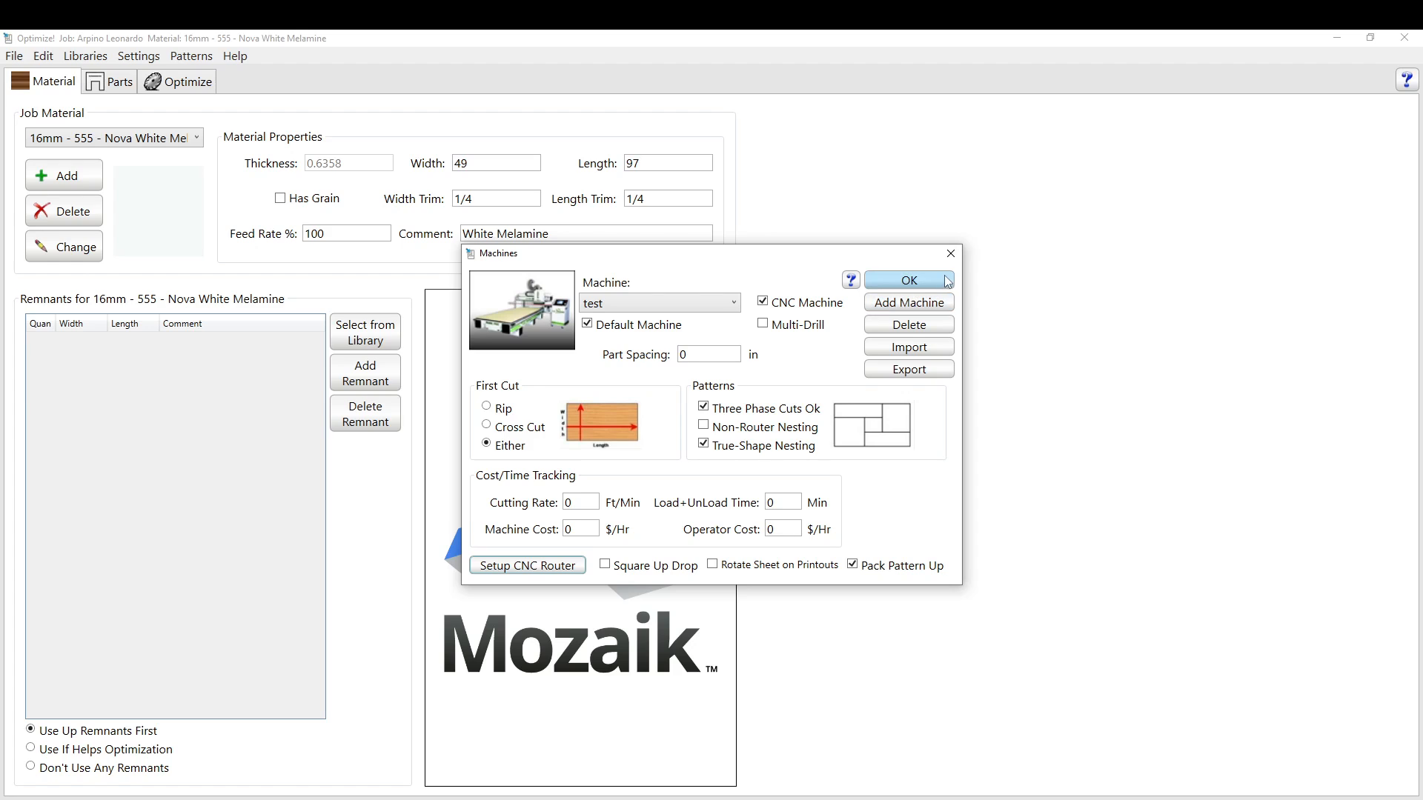
Enable Multi-Drill for the test machine, and close the machine library without saving the changes.
{"action": "left_click", "coordinate": [779, 330]}
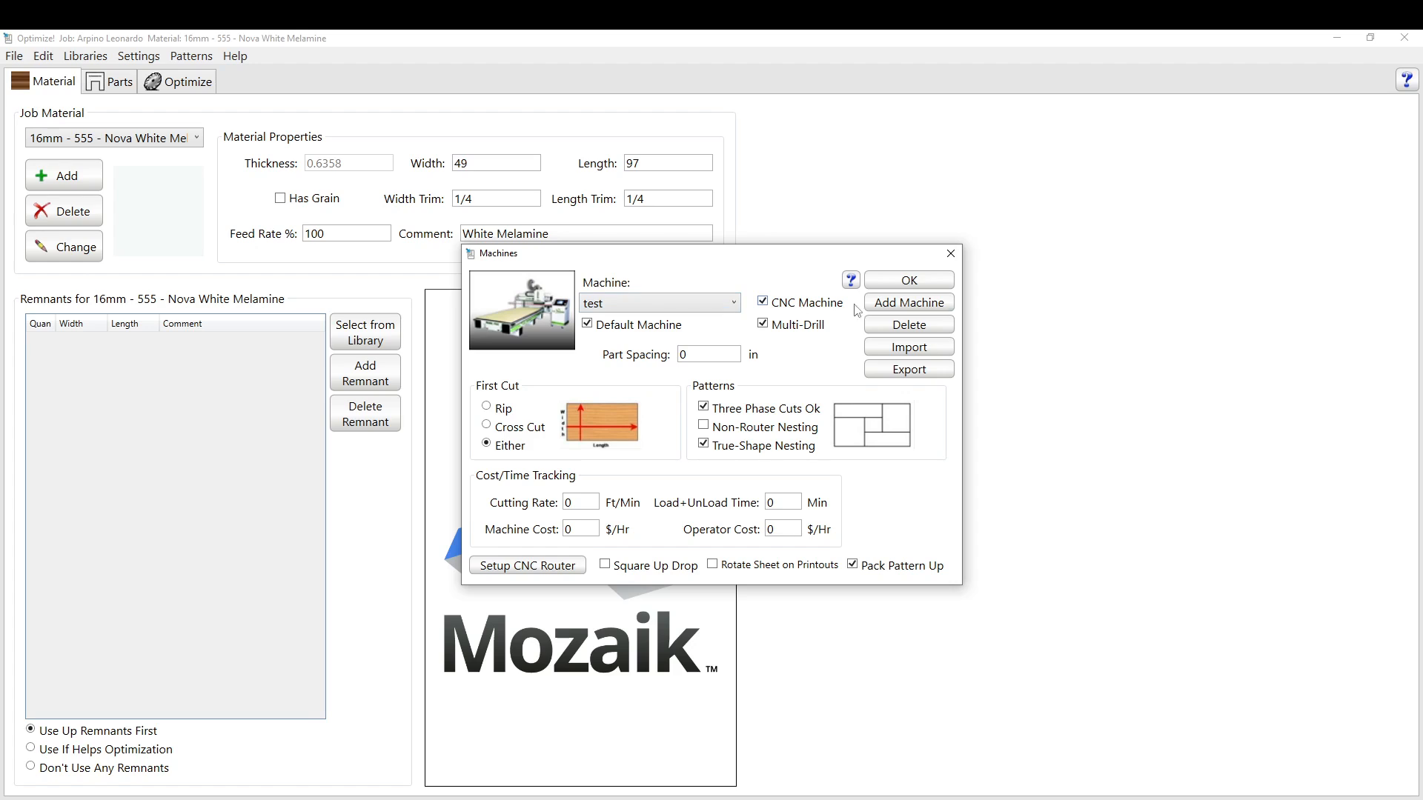
{"action": "left_click", "coordinate": [949, 254]}
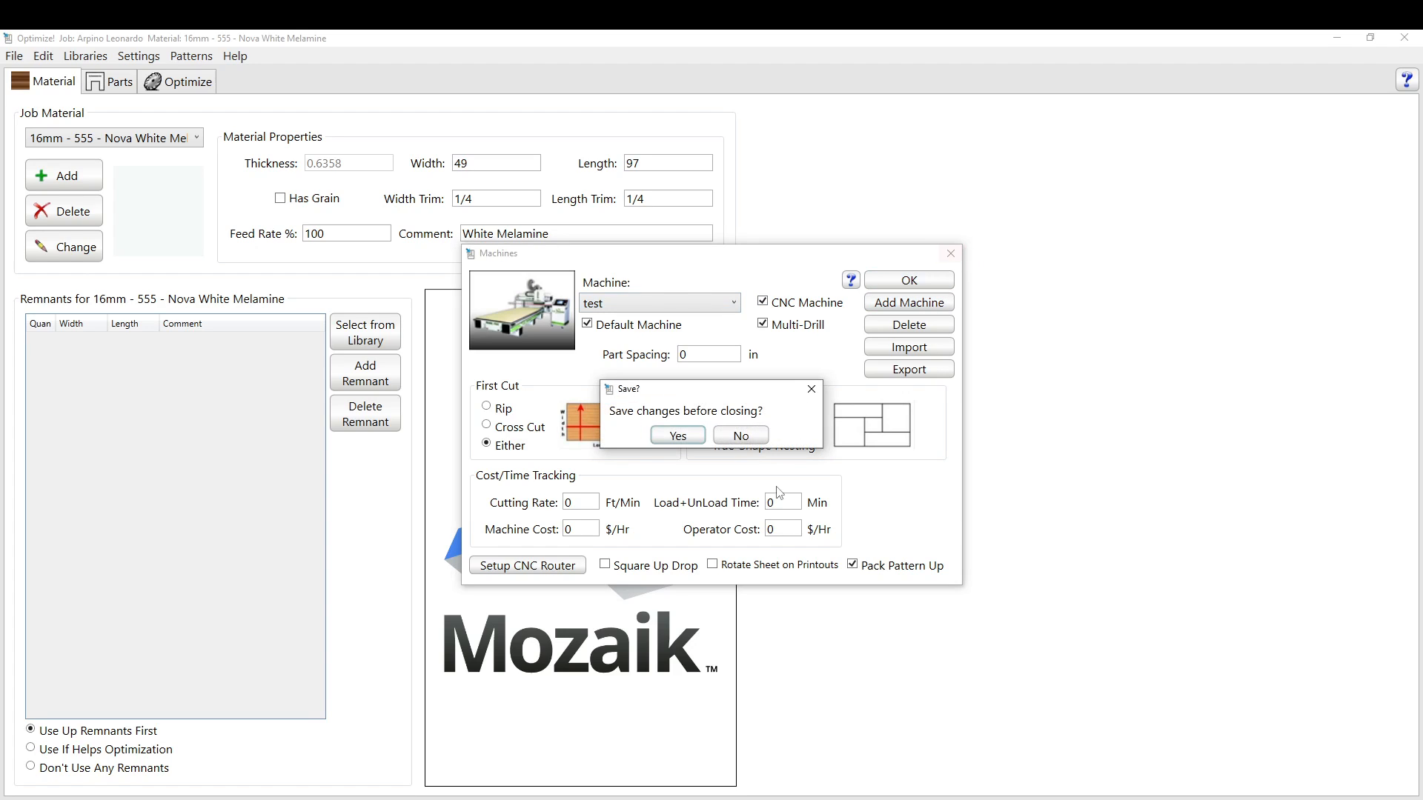
{"action": "left_click", "coordinate": [741, 436]}
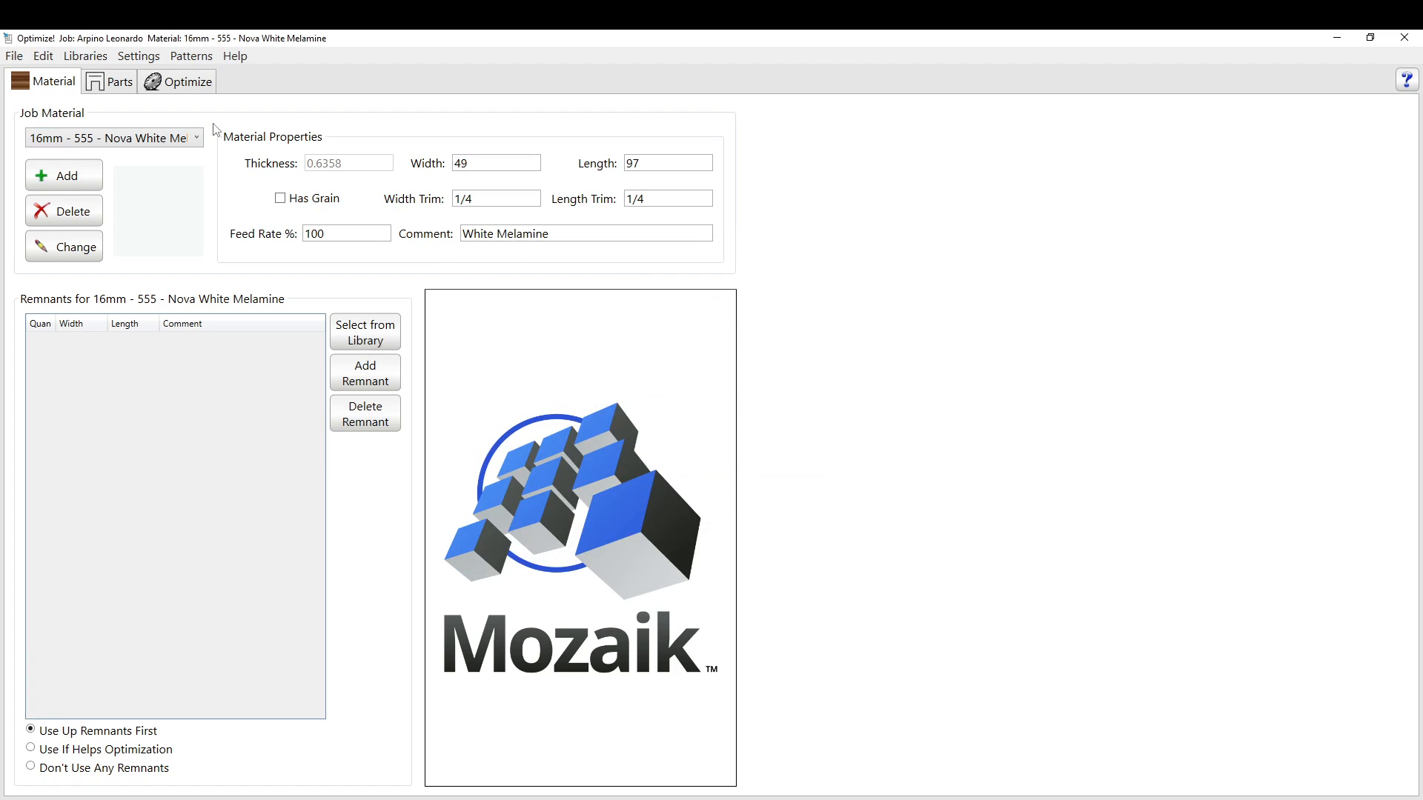
Browse the shapes in the Misc shape library and close it without changes.
{"action": "left_click", "coordinate": [83, 56]}
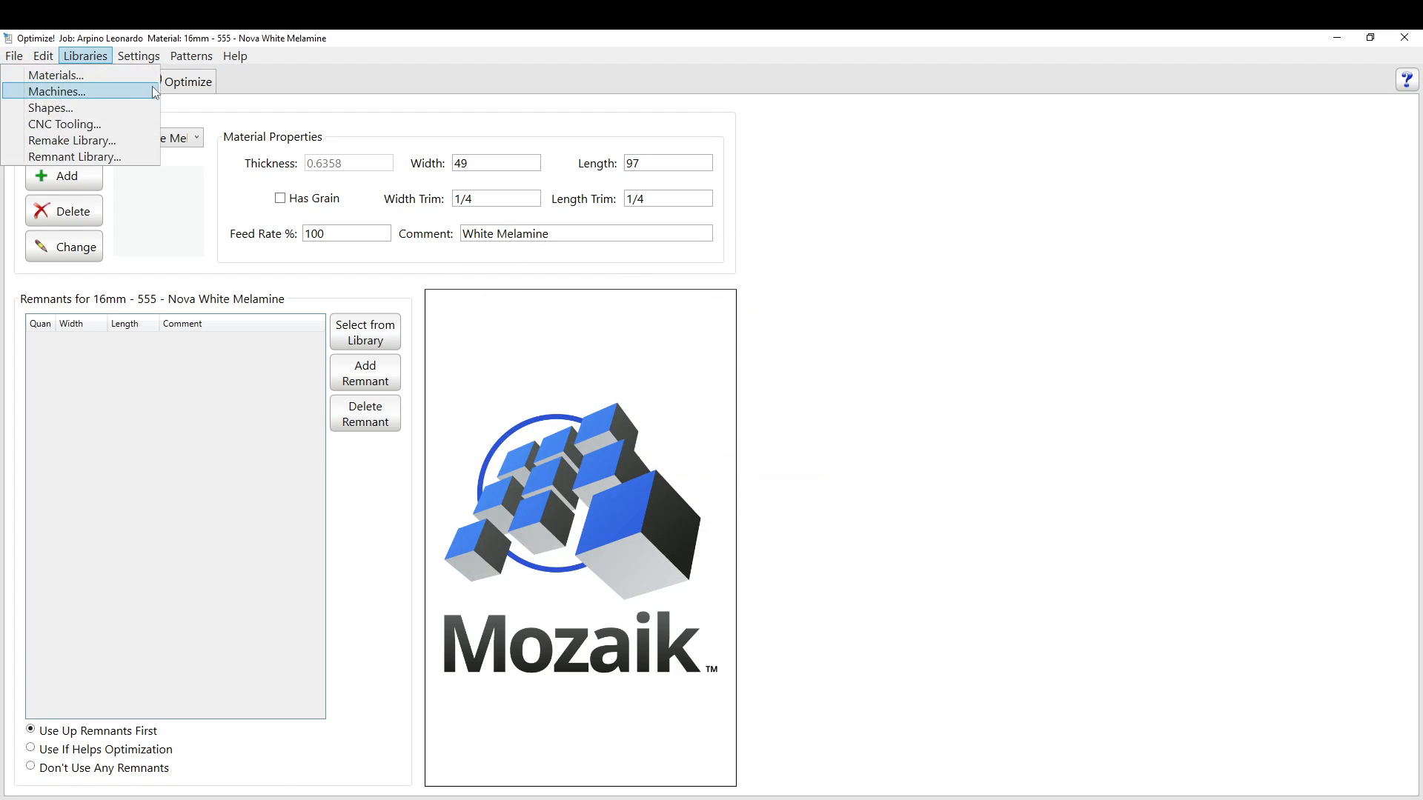
{"action": "left_click", "coordinate": [77, 107]}
{"action": "scroll", "coordinate": [716, 382], "scroll_direction": "down", "scroll_amount": 2}
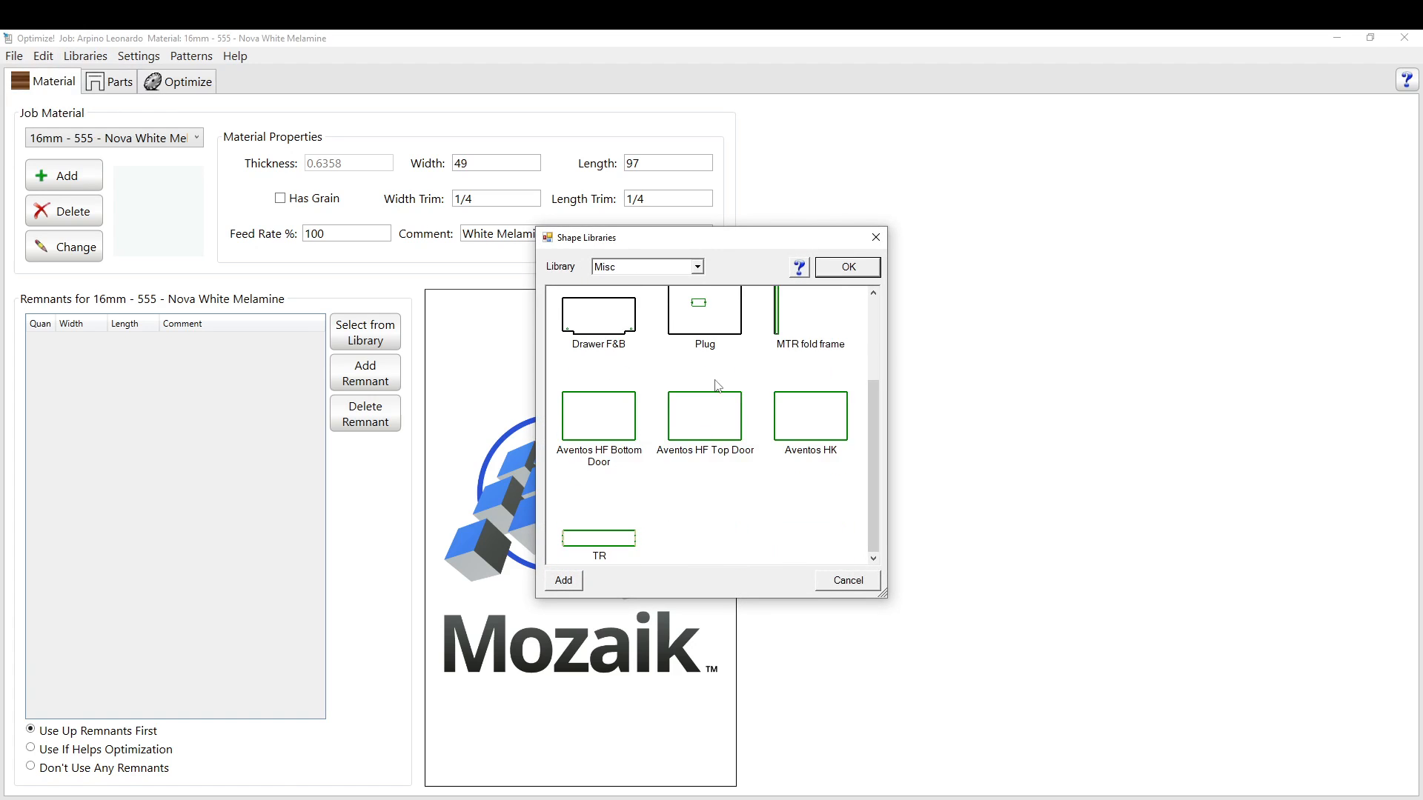
{"action": "scroll", "coordinate": [738, 514], "scroll_direction": "up", "scroll_amount": 2}
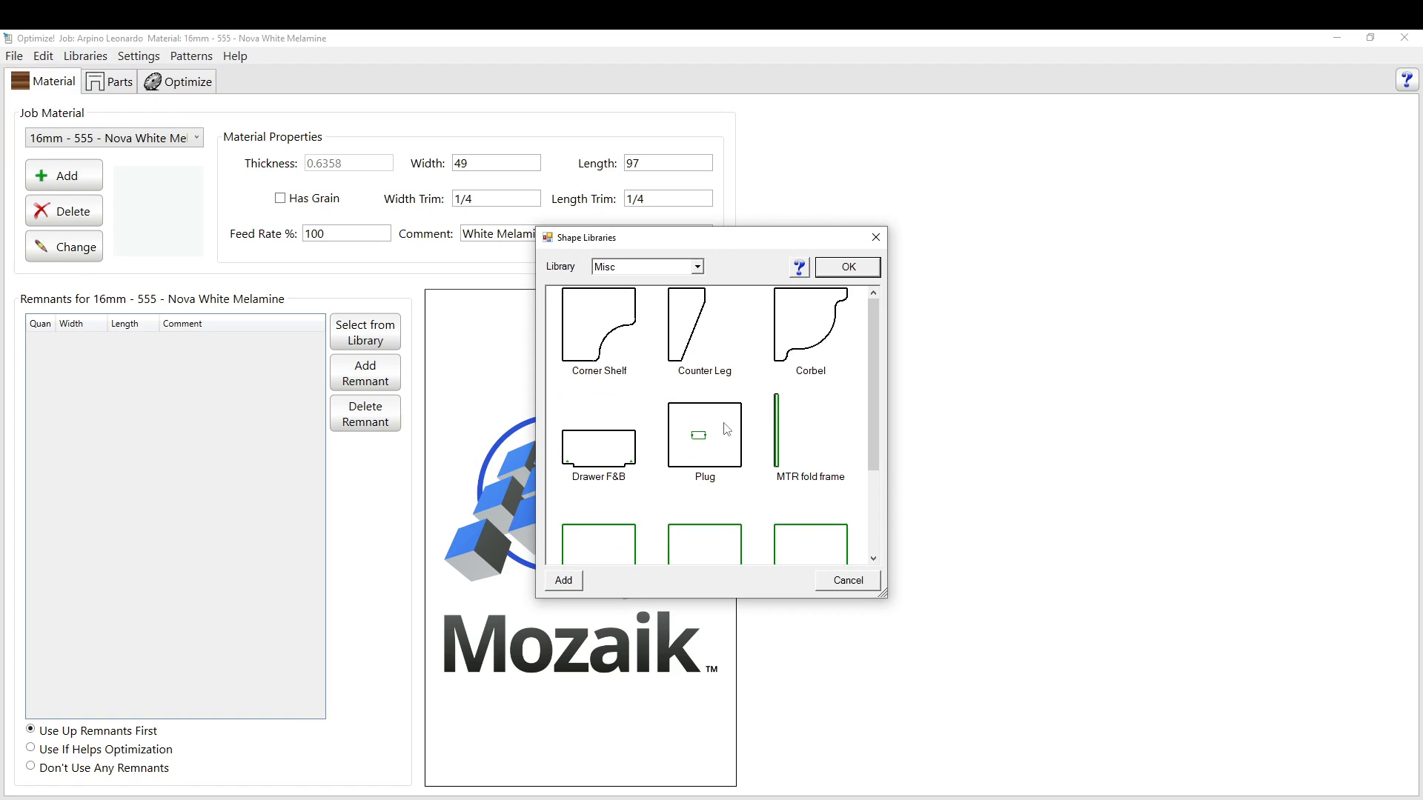
{"action": "left_click", "coordinate": [877, 238]}
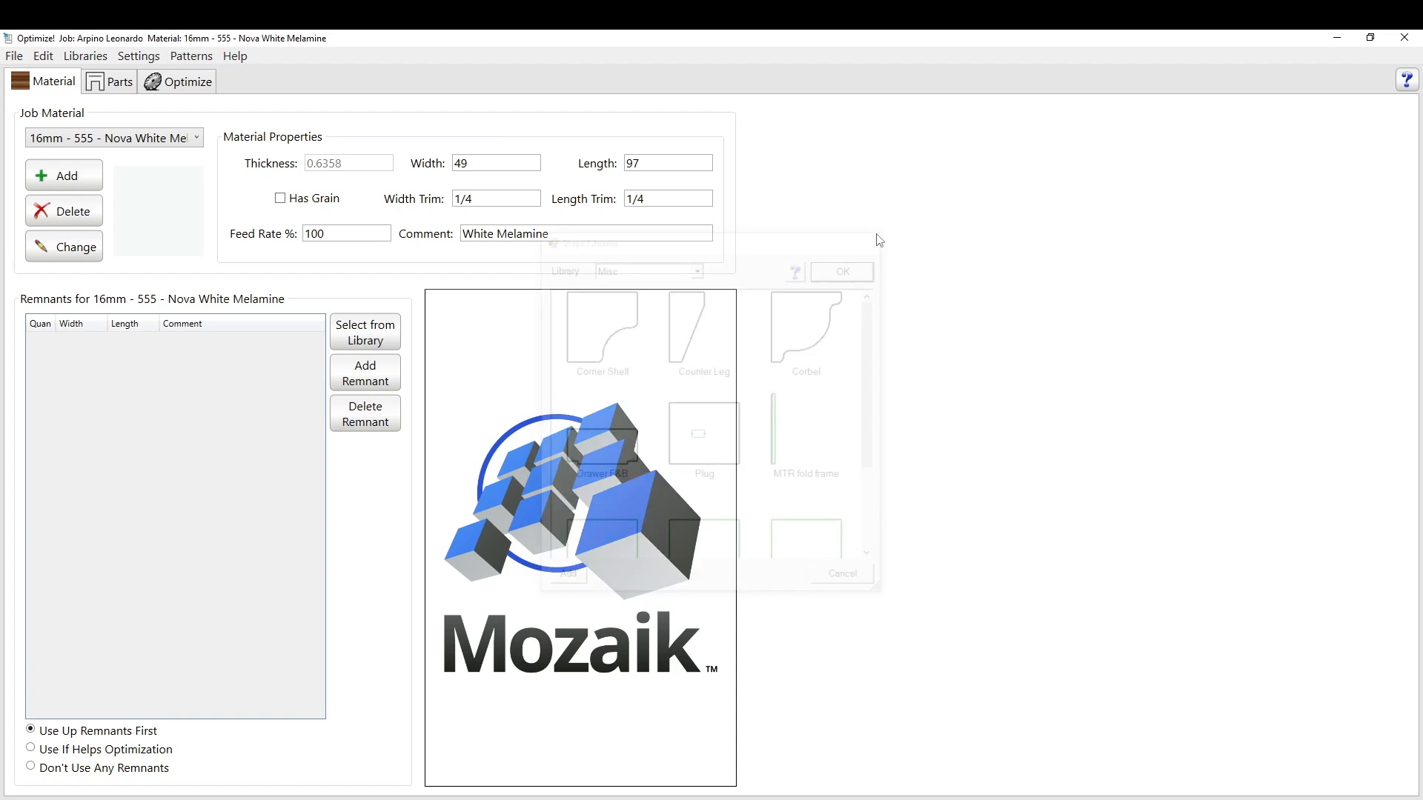
Open the CNC tool library, read the Tool Properties help document, and close all open help documents.
{"action": "left_click", "coordinate": [84, 59]}
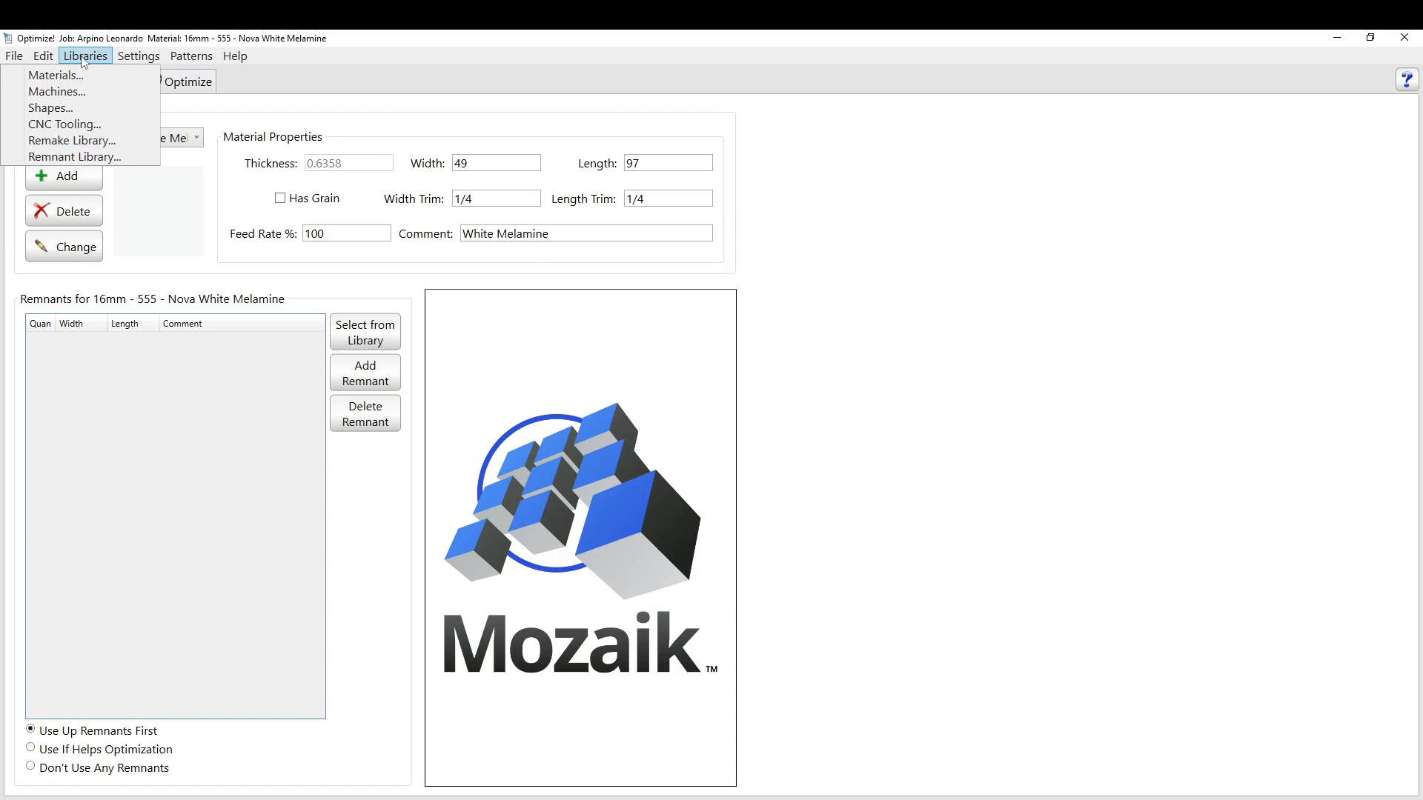
{"action": "left_click", "coordinate": [91, 126]}
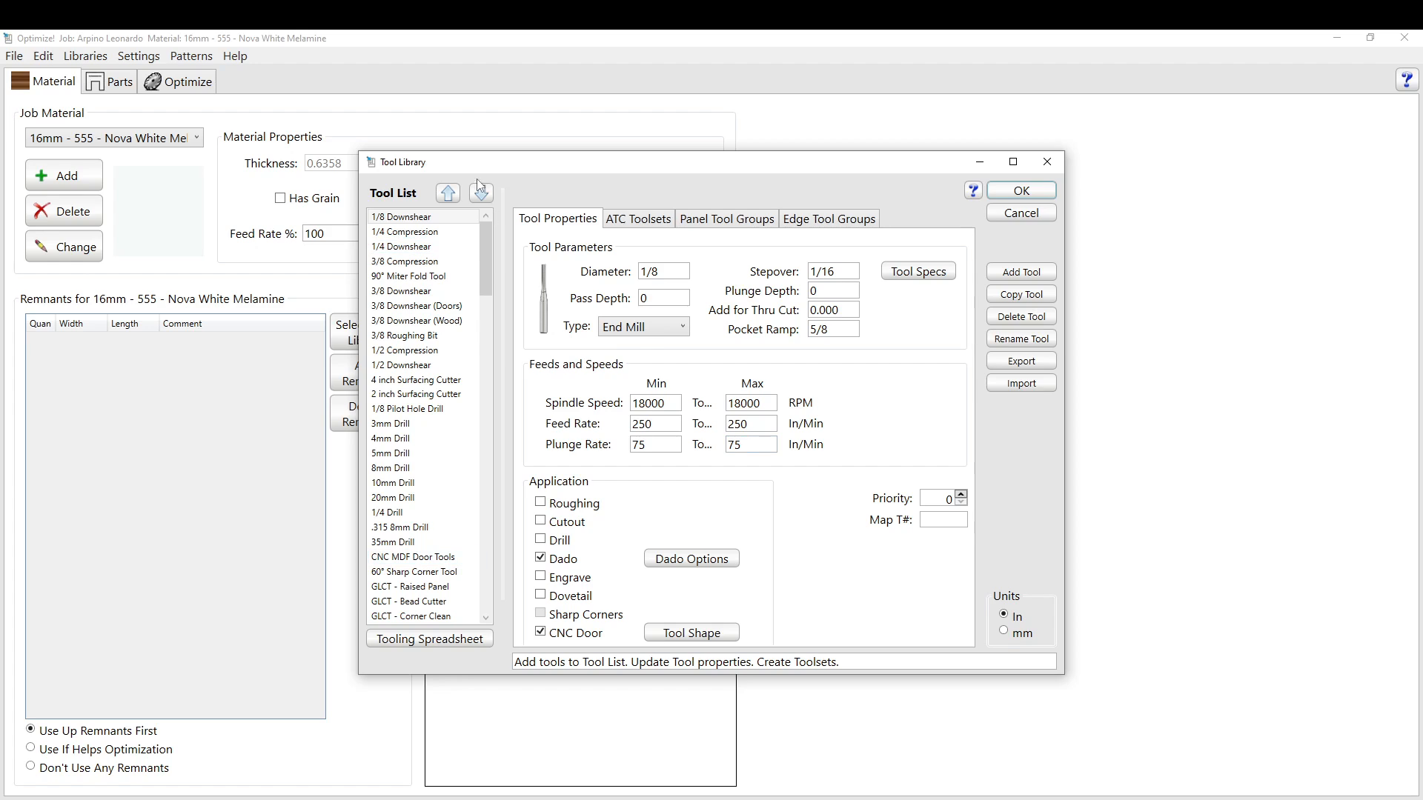
{"action": "left_click", "coordinate": [973, 191]}
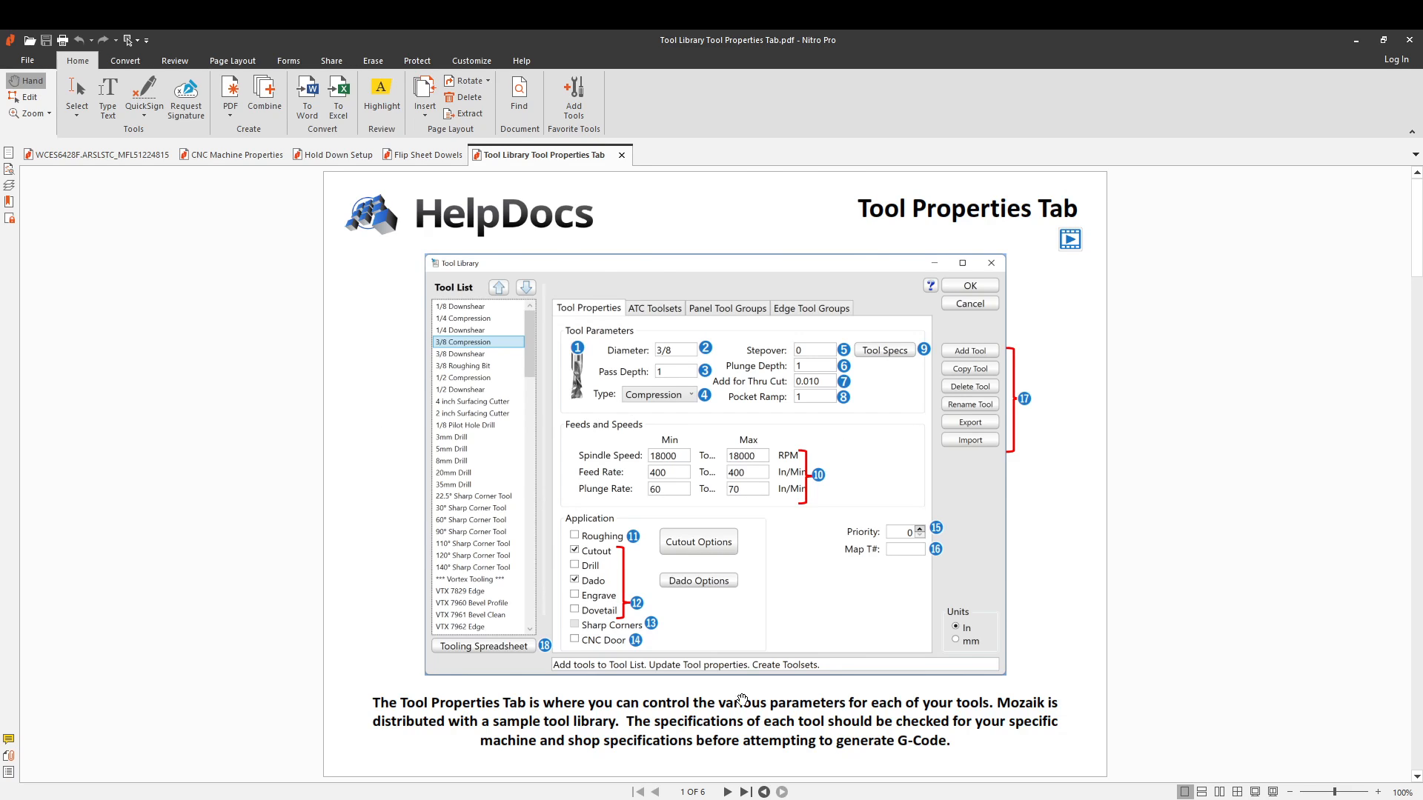
{"action": "scroll", "coordinate": [741, 701], "scroll_direction": "down", "scroll_amount": 3}
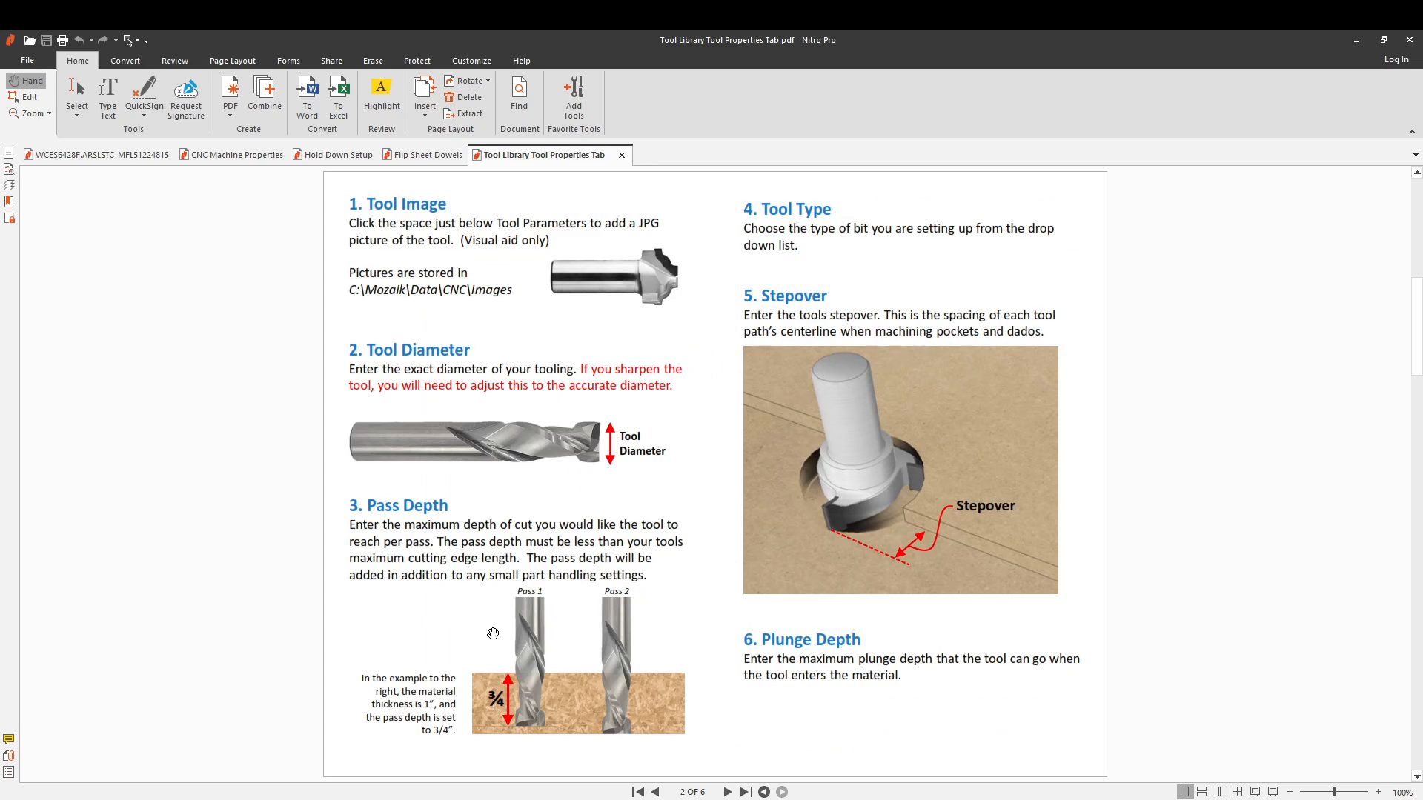
{"action": "scroll", "coordinate": [877, 380], "scroll_direction": "up", "scroll_amount": 3}
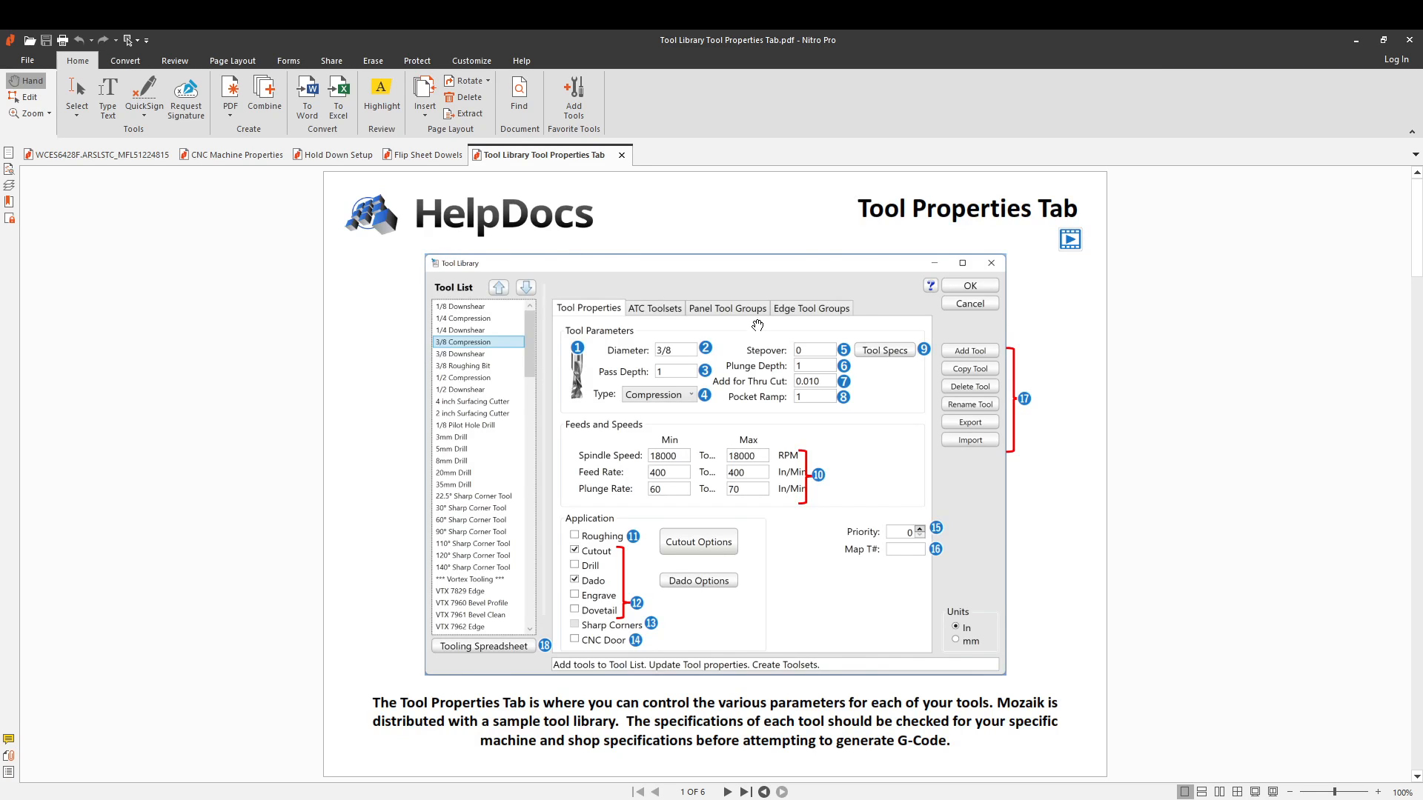
{"action": "scroll", "coordinate": [715, 419], "scroll_direction": "down", "scroll_amount": 3}
{"action": "left_click", "coordinate": [1408, 40]}
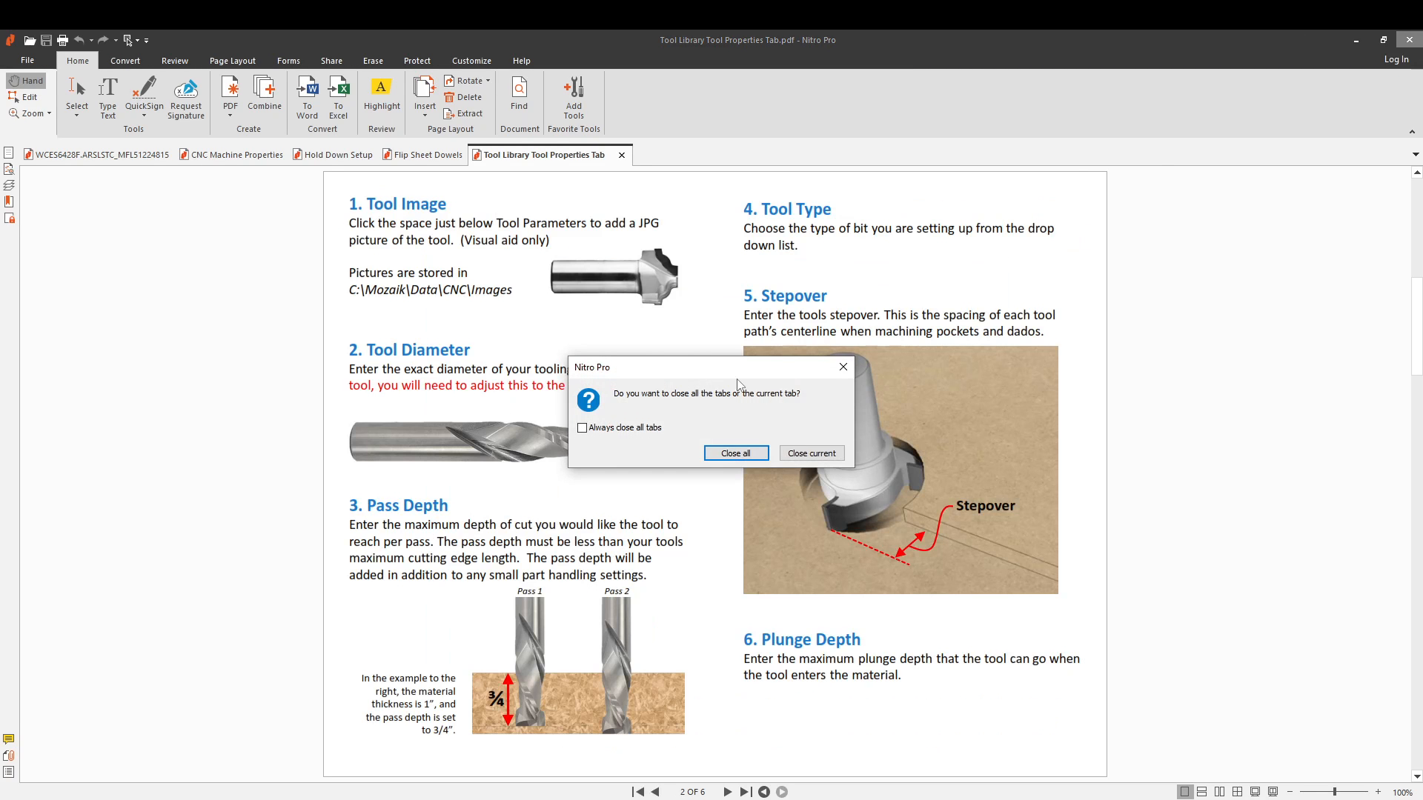
{"action": "left_click", "coordinate": [760, 454]}
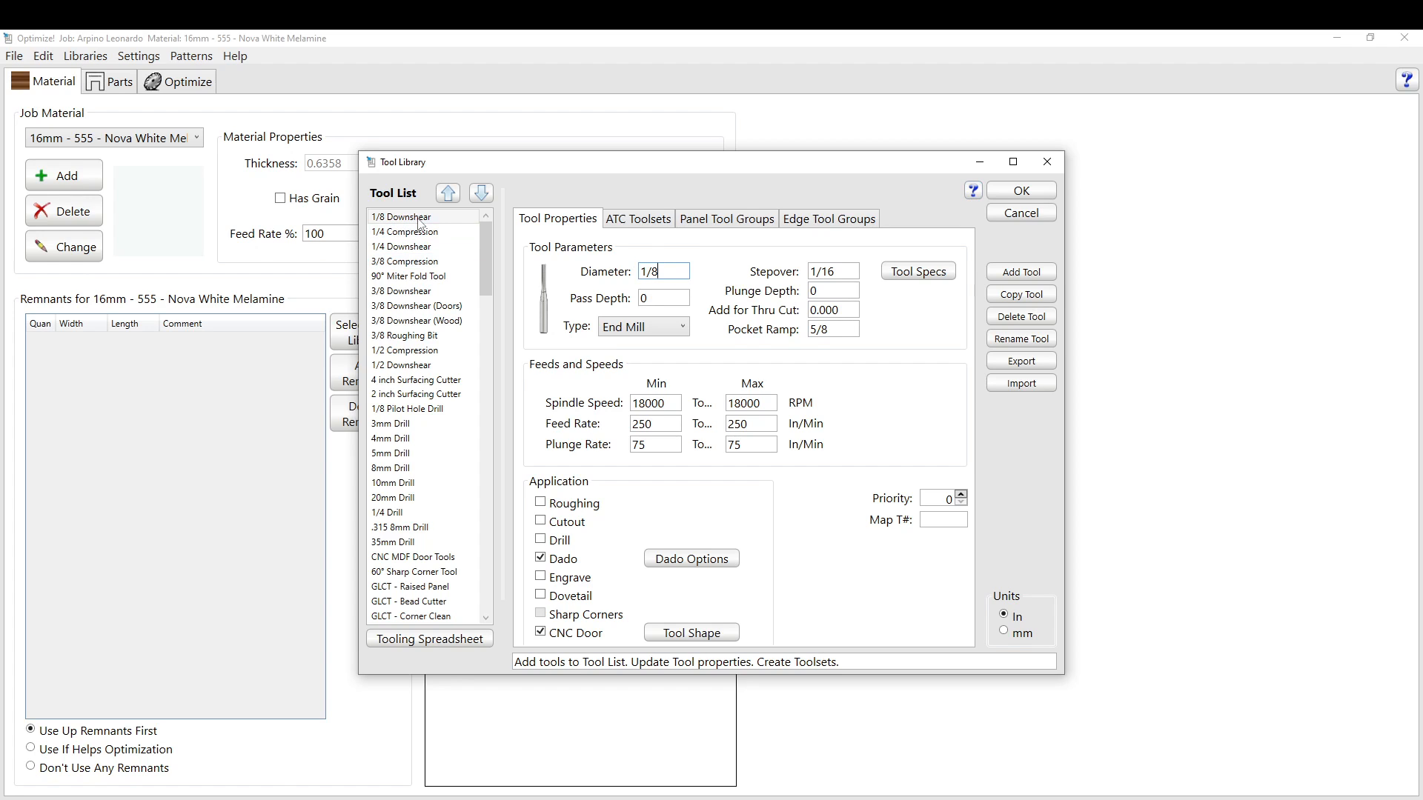
Look through the tool list and examine the 1/8 Downshear tool's diameter and pass depth.
{"action": "scroll", "coordinate": [407, 436], "scroll_direction": "down", "scroll_amount": 2}
{"action": "scroll", "coordinate": [406, 436], "scroll_direction": "up", "scroll_amount": 2}
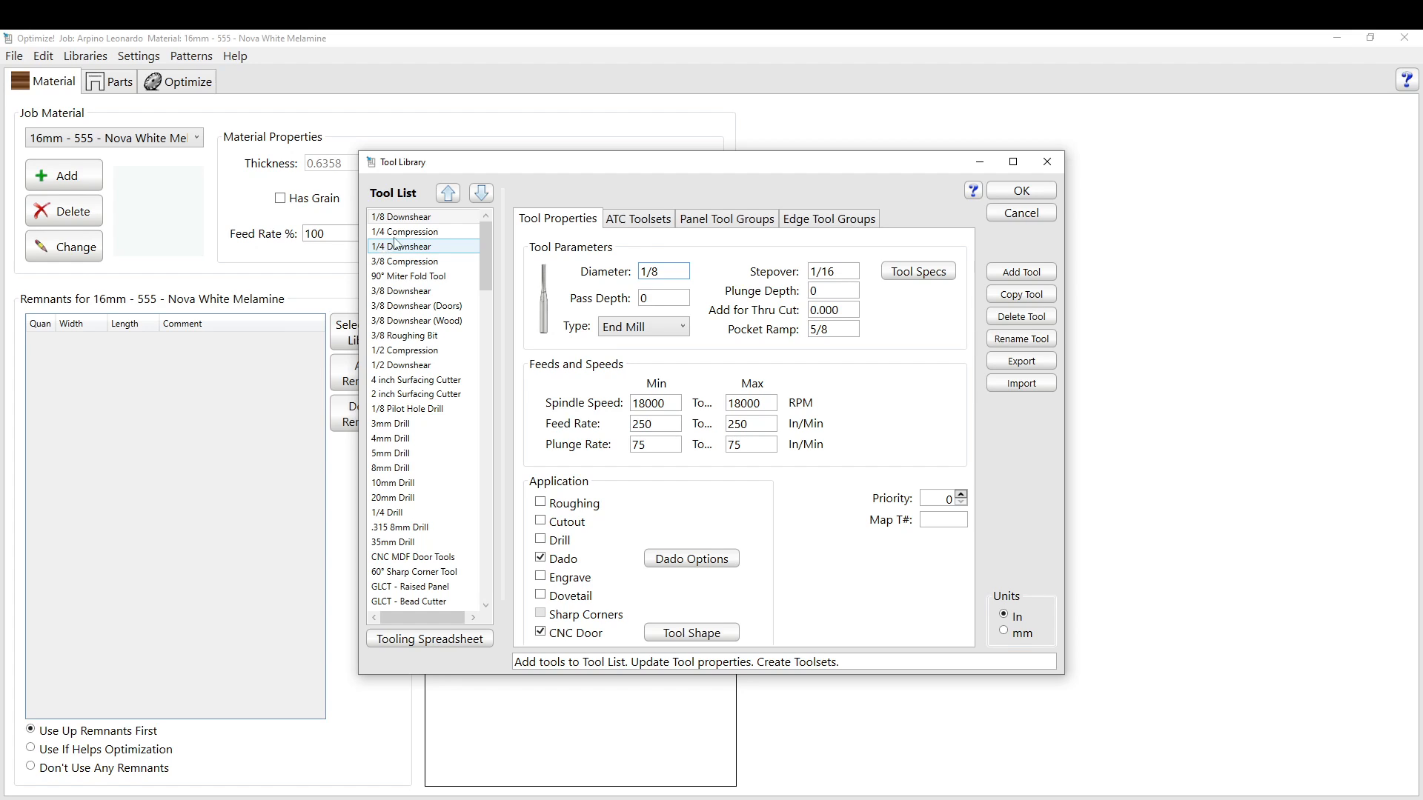
{"action": "left_click", "coordinate": [426, 219]}
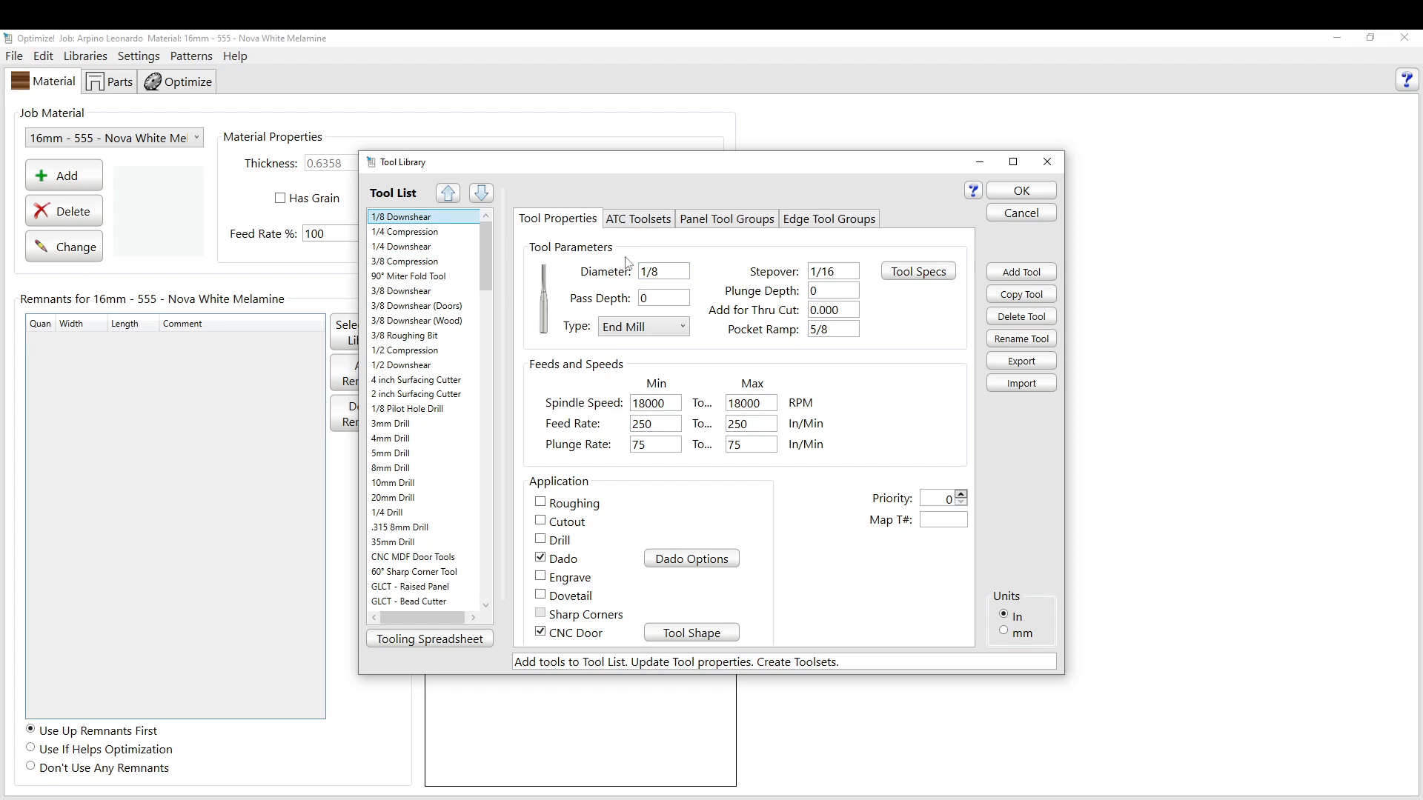
{"action": "key", "text": "Tab"}
{"action": "key", "text": "Tab"}
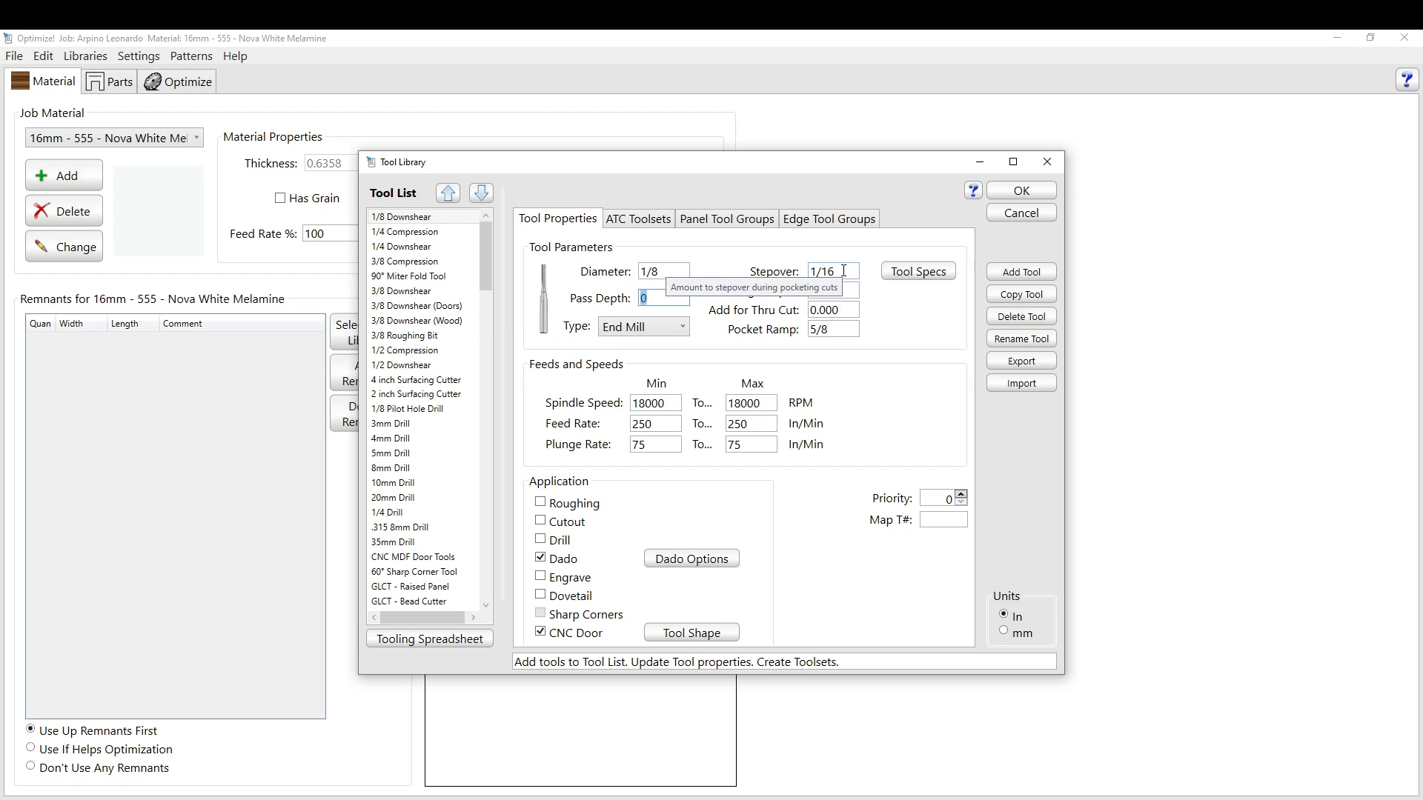
Consult the stepover help text, and check the 1/8 Downshear tool's plunge depth and added depth for thru cuts.
{"action": "left_click", "coordinate": [973, 188]}
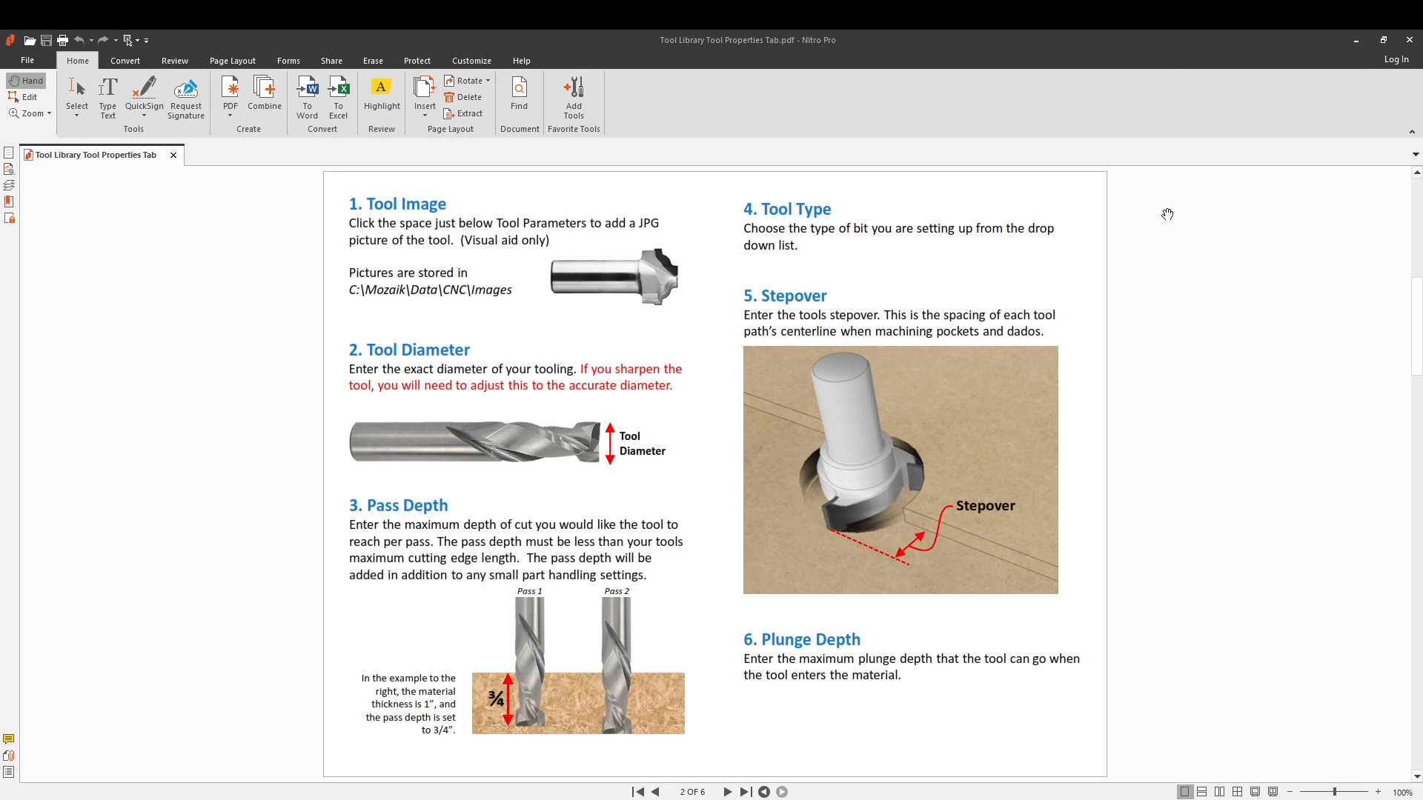
{"action": "left_click_drag", "start_coordinate": [1129, 31], "coordinate": [0, 134]}
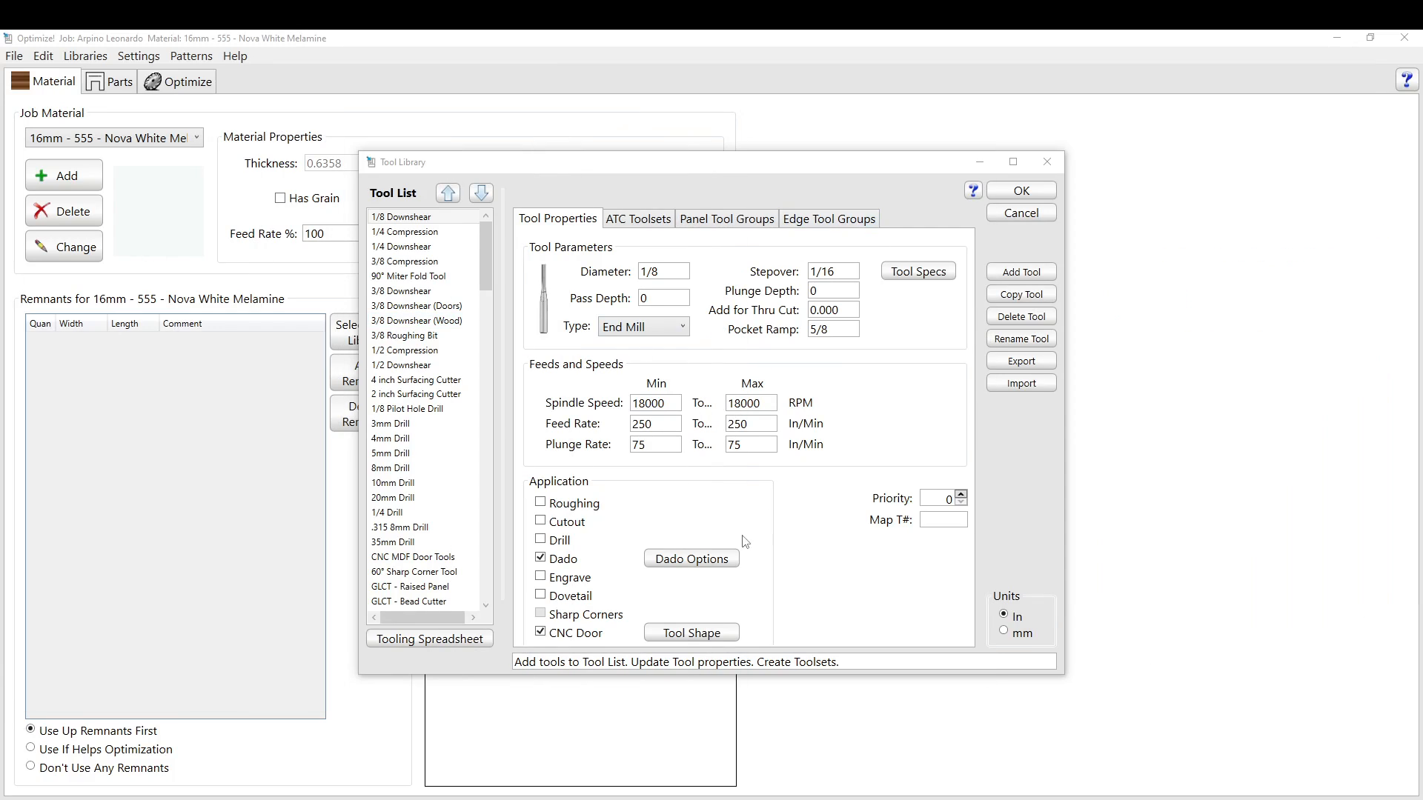
{"action": "left_click", "coordinate": [827, 290]}
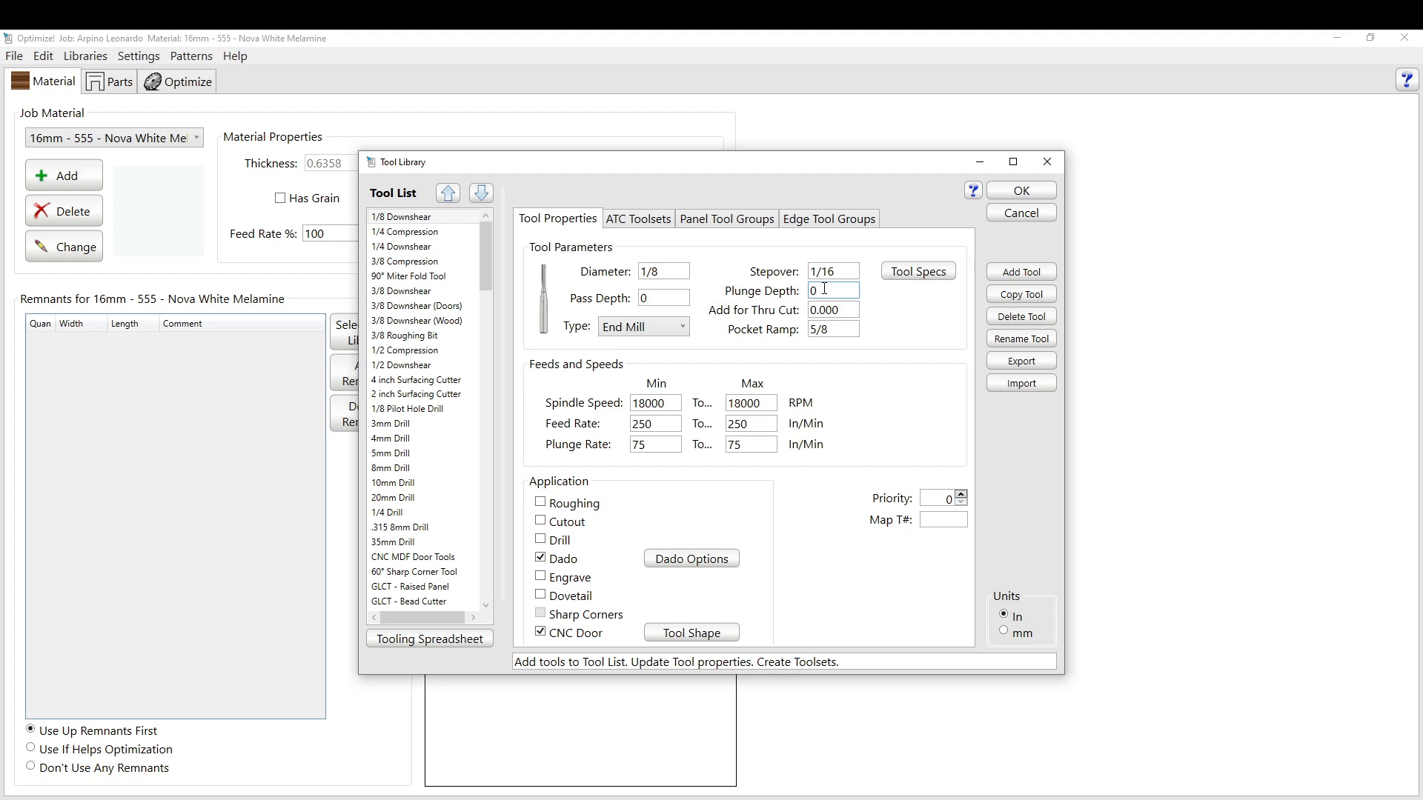
{"action": "double_click", "coordinate": [825, 289]}
{"action": "left_click", "coordinate": [842, 311]}
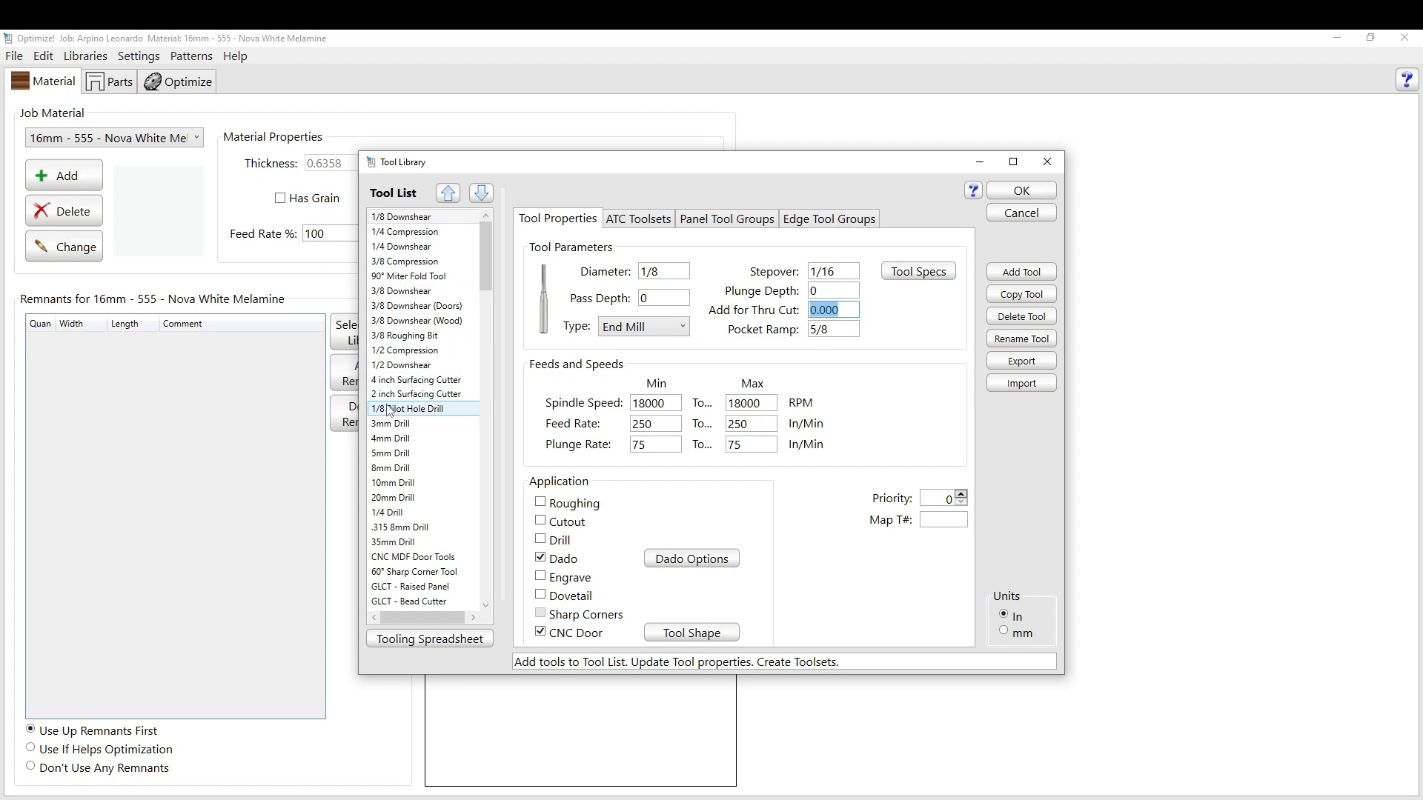
Check the 5mm Drill's added depth for thru cuts in millimetres, and return the tool library units to inches.
{"action": "left_click", "coordinate": [402, 454]}
{"action": "left_click_drag", "start_coordinate": [846, 310], "coordinate": [809, 309]}
{"action": "left_click", "coordinate": [1004, 630]}
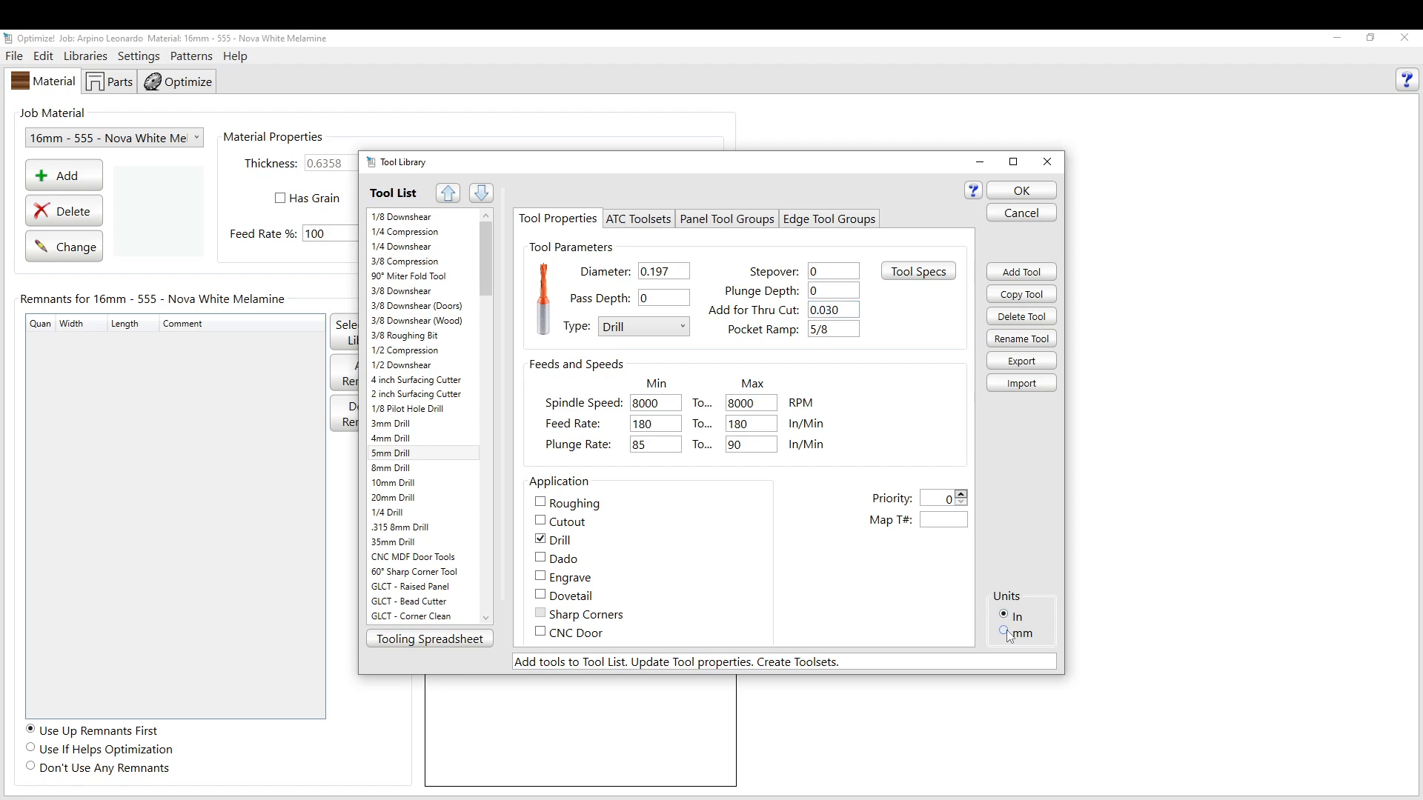
{"action": "left_click_drag", "start_coordinate": [844, 311], "coordinate": [772, 308]}
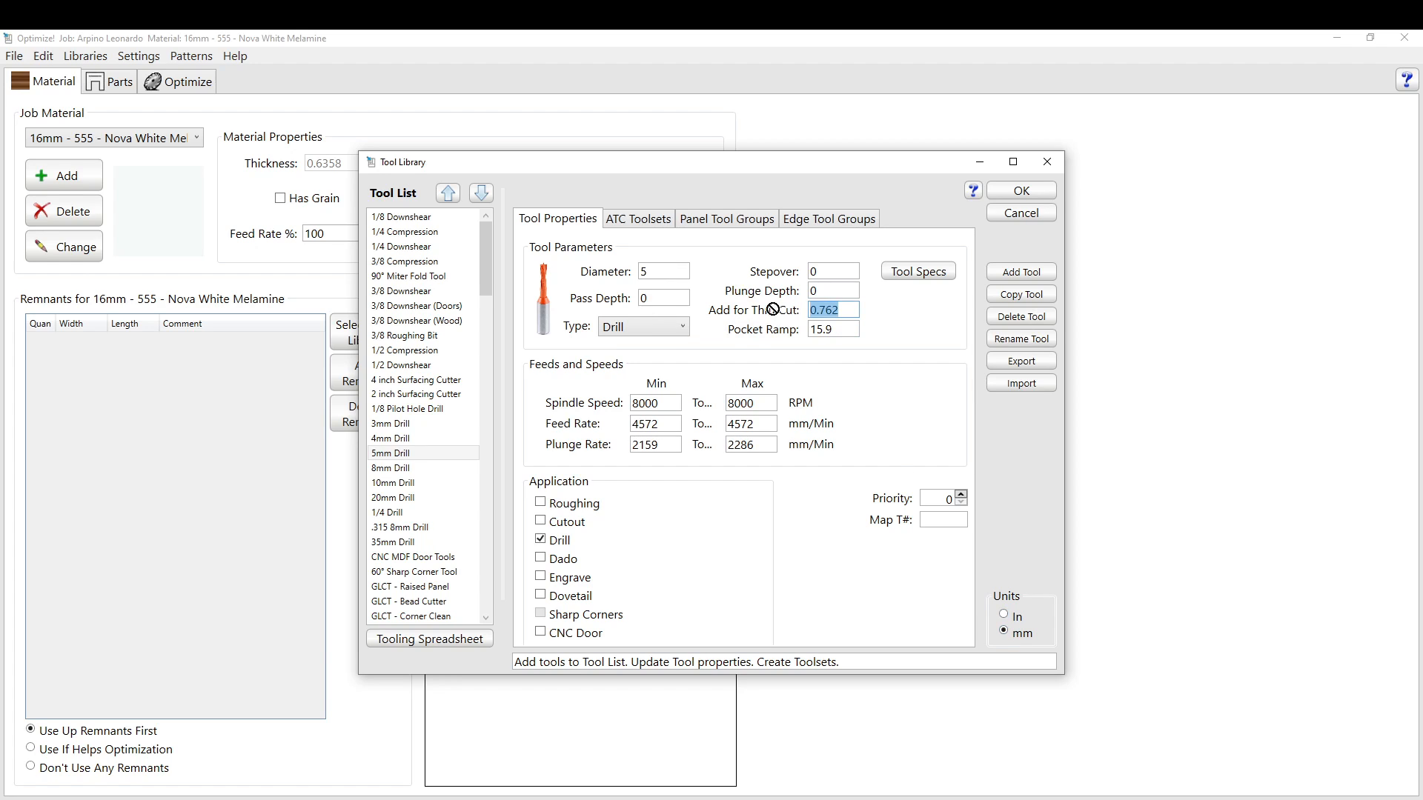
{"action": "left_click", "coordinate": [1015, 615]}
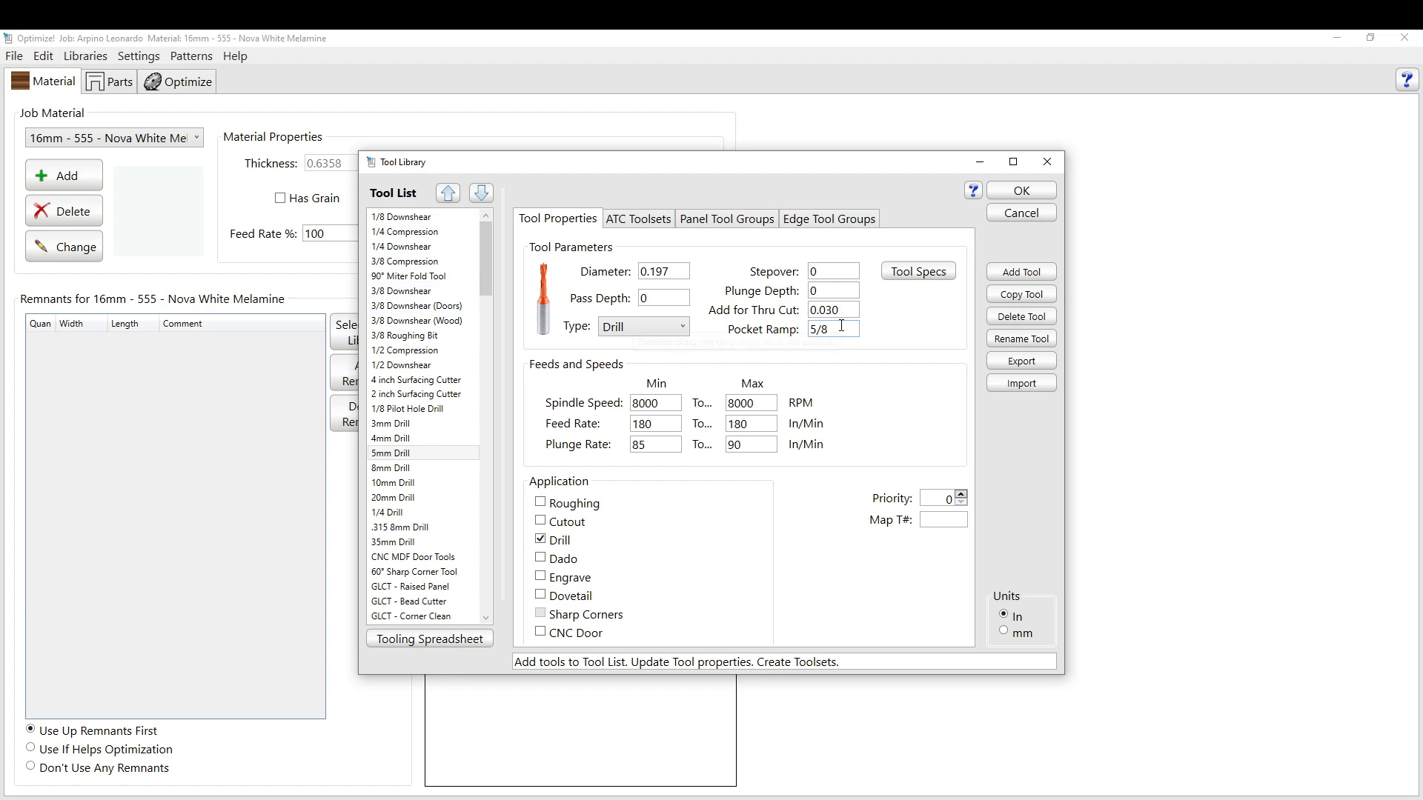
Examine the 3/8 Compression tool's parameters, especially its pass depth.
{"action": "left_click", "coordinate": [400, 263]}
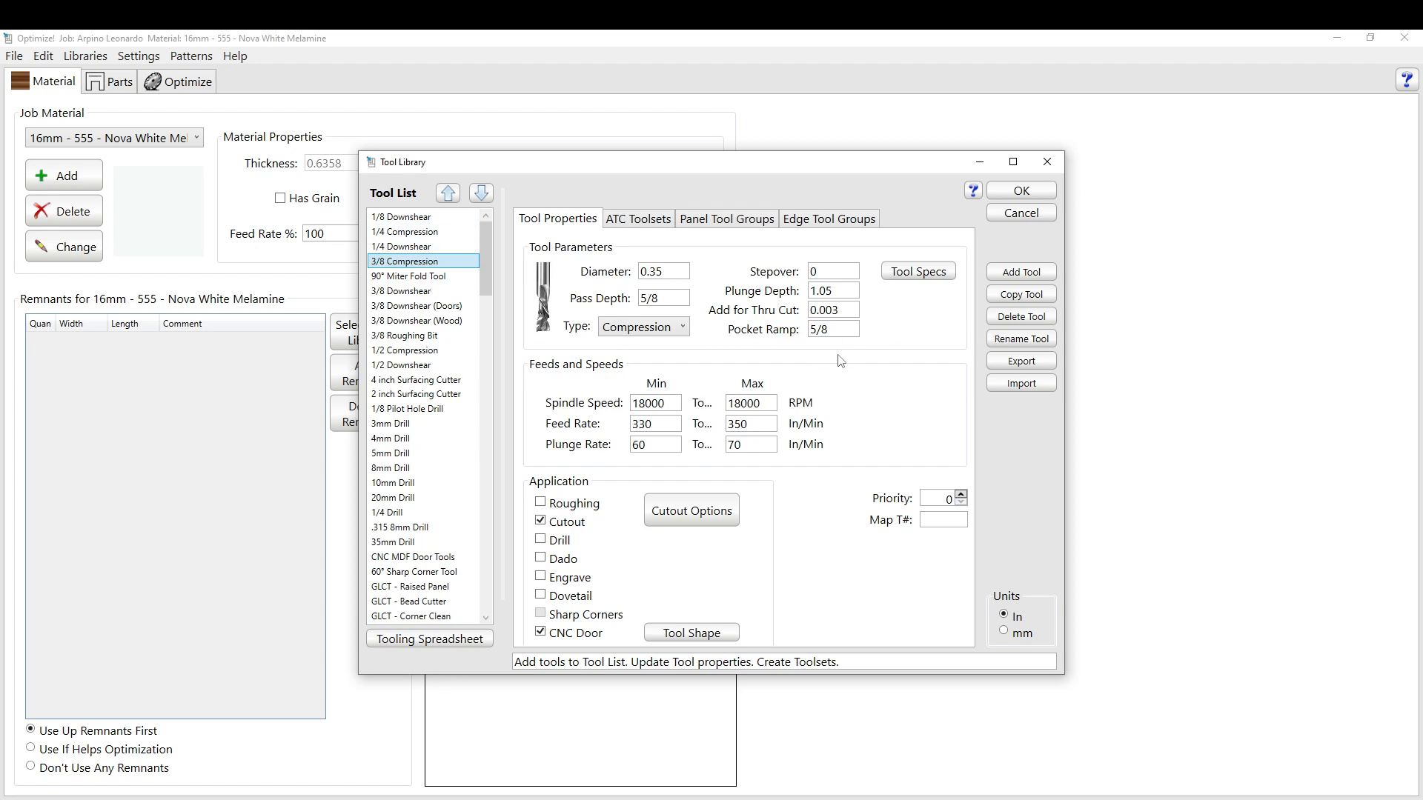
{"action": "left_click", "coordinate": [676, 300]}
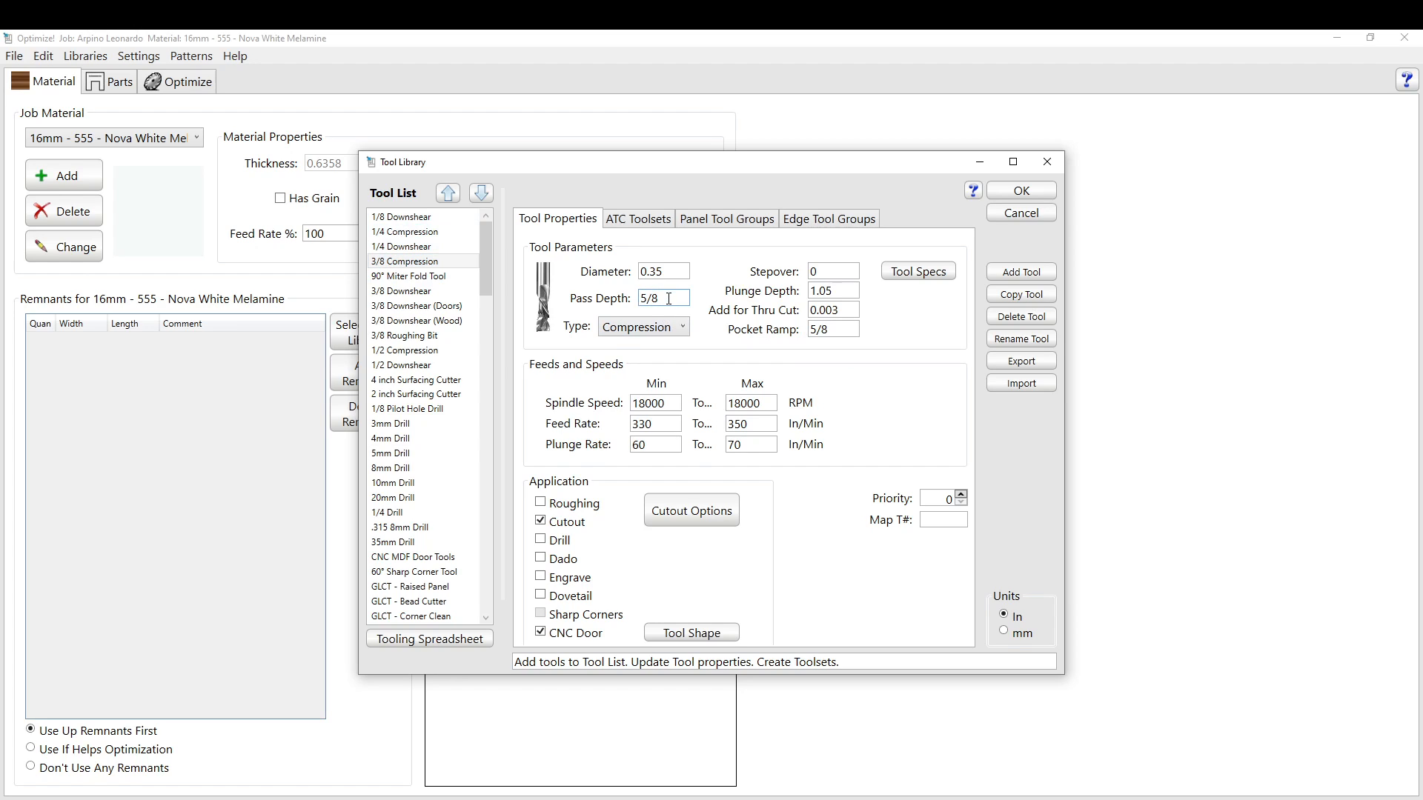
{"action": "left_click_drag", "start_coordinate": [665, 298], "coordinate": [619, 312]}
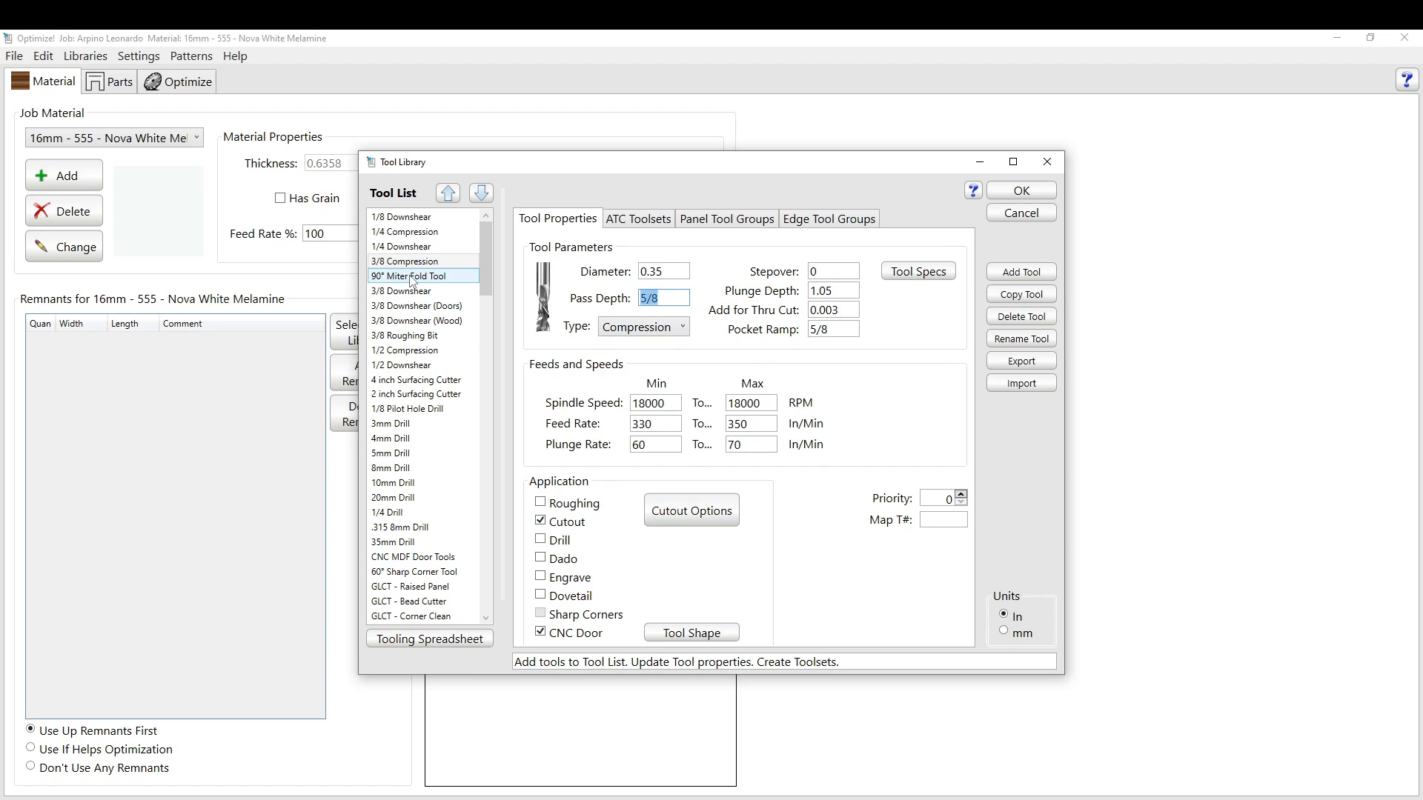
Examine the 90° Miter Fold Tool's sharp corners angle, spindle speed, feed rate and plunge rate.
{"action": "left_click", "coordinate": [439, 280]}
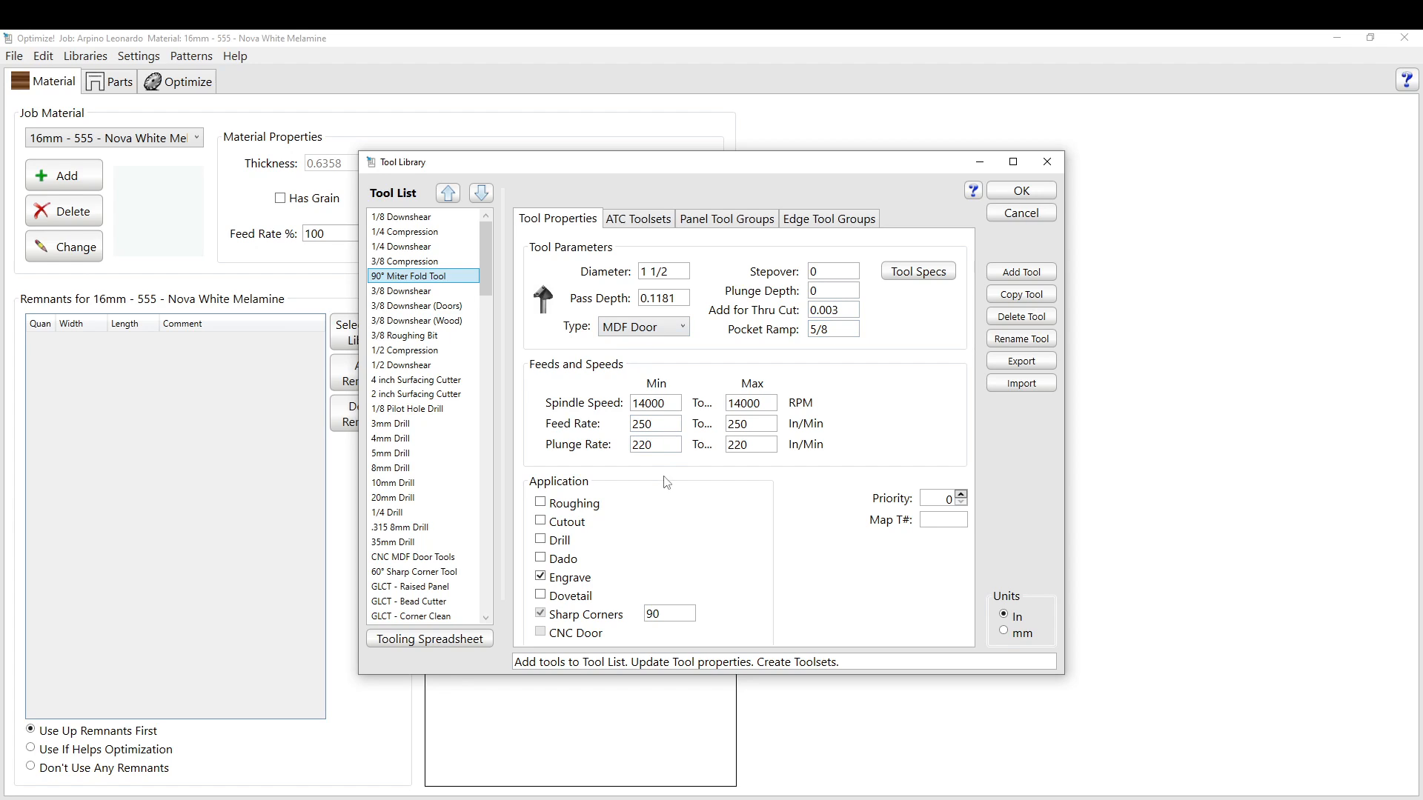
{"action": "left_click", "coordinate": [668, 614]}
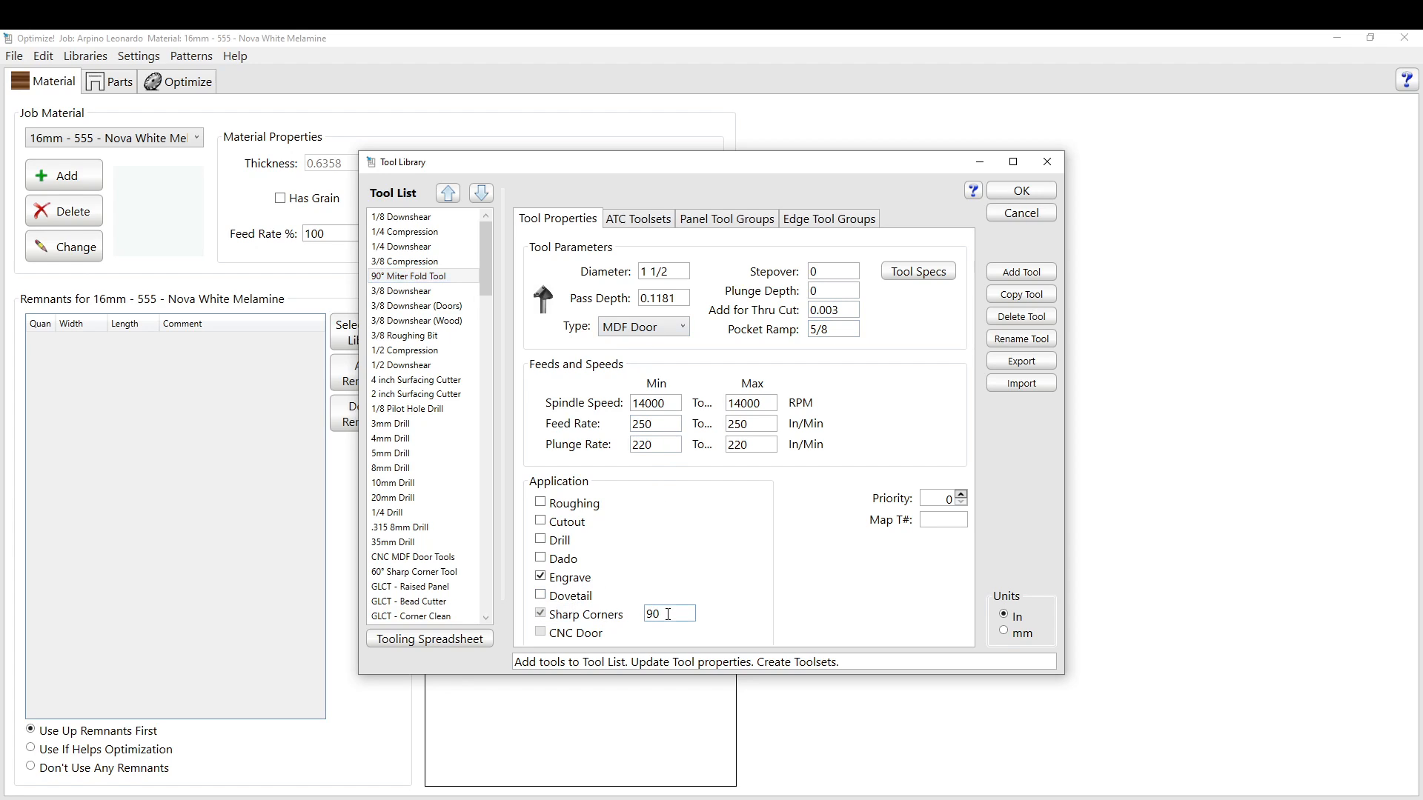
{"action": "double_click", "coordinate": [667, 614]}
{"action": "left_click_drag", "start_coordinate": [663, 401], "coordinate": [615, 409]}
{"action": "key", "text": "Tab"}
{"action": "key", "text": "Tab"}
{"action": "key", "text": "Tab"}
{"action": "left_click", "coordinate": [659, 452]}
{"action": "key", "text": "Tab"}
Compare the application settings of the 3/8 Downshear, 3/8 Compression and 5mm Drill tools.
{"action": "left_click", "coordinate": [406, 292]}
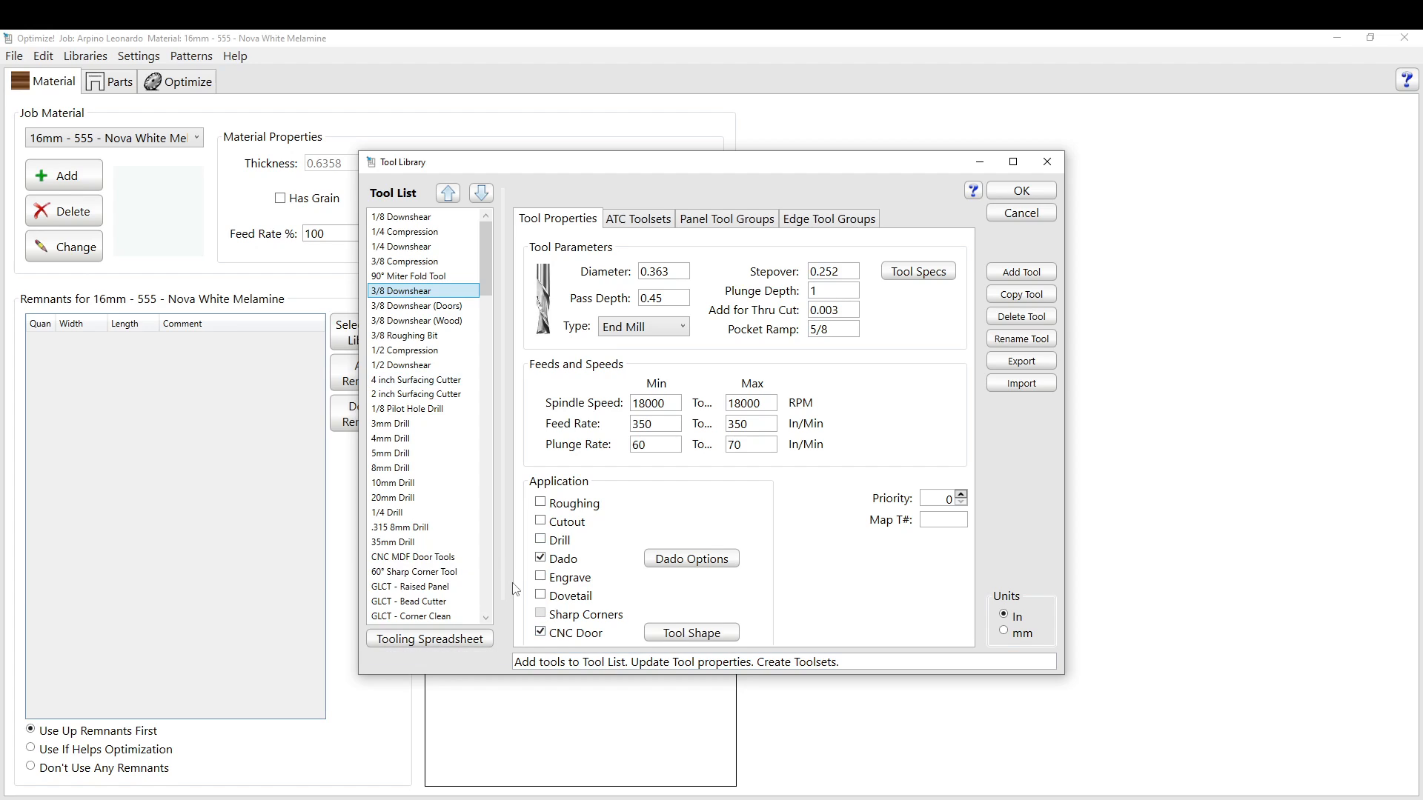
{"action": "left_click", "coordinate": [406, 263]}
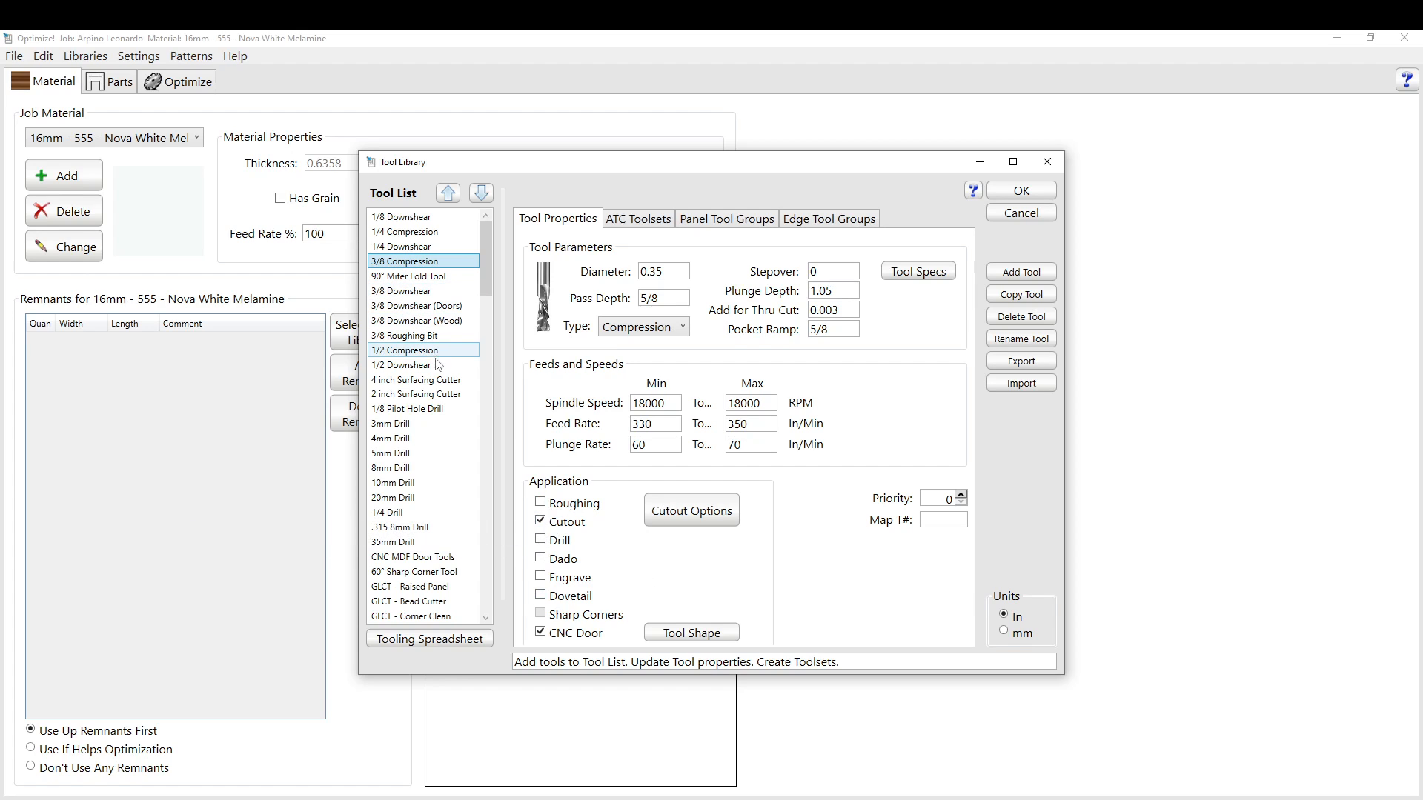
{"action": "left_click", "coordinate": [398, 452]}
{"action": "left_click", "coordinate": [542, 538]}
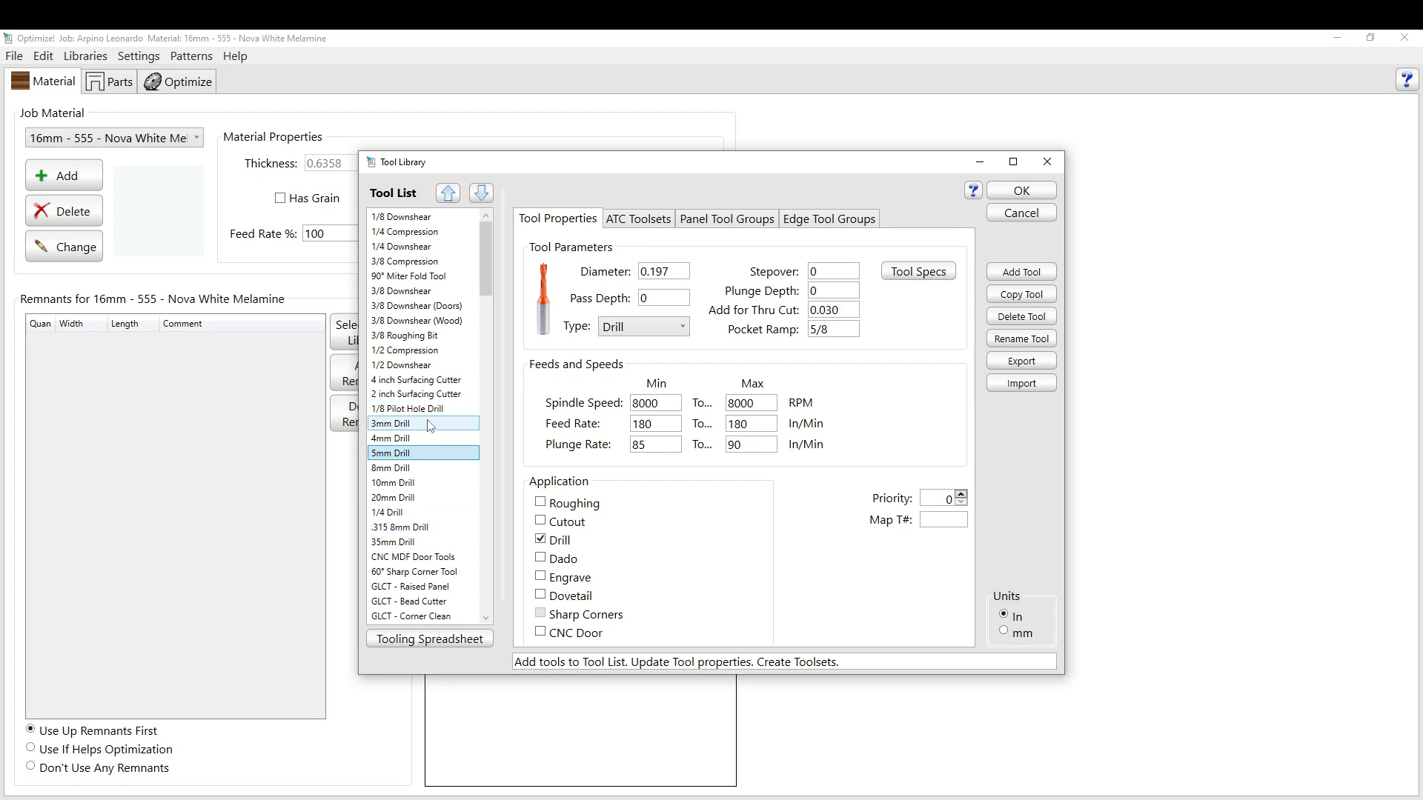
Examine the HC Cabinets ATC toolset and the toolset choices, rechecking the 5mm Drill's tool properties in between.
{"action": "left_click", "coordinate": [637, 220]}
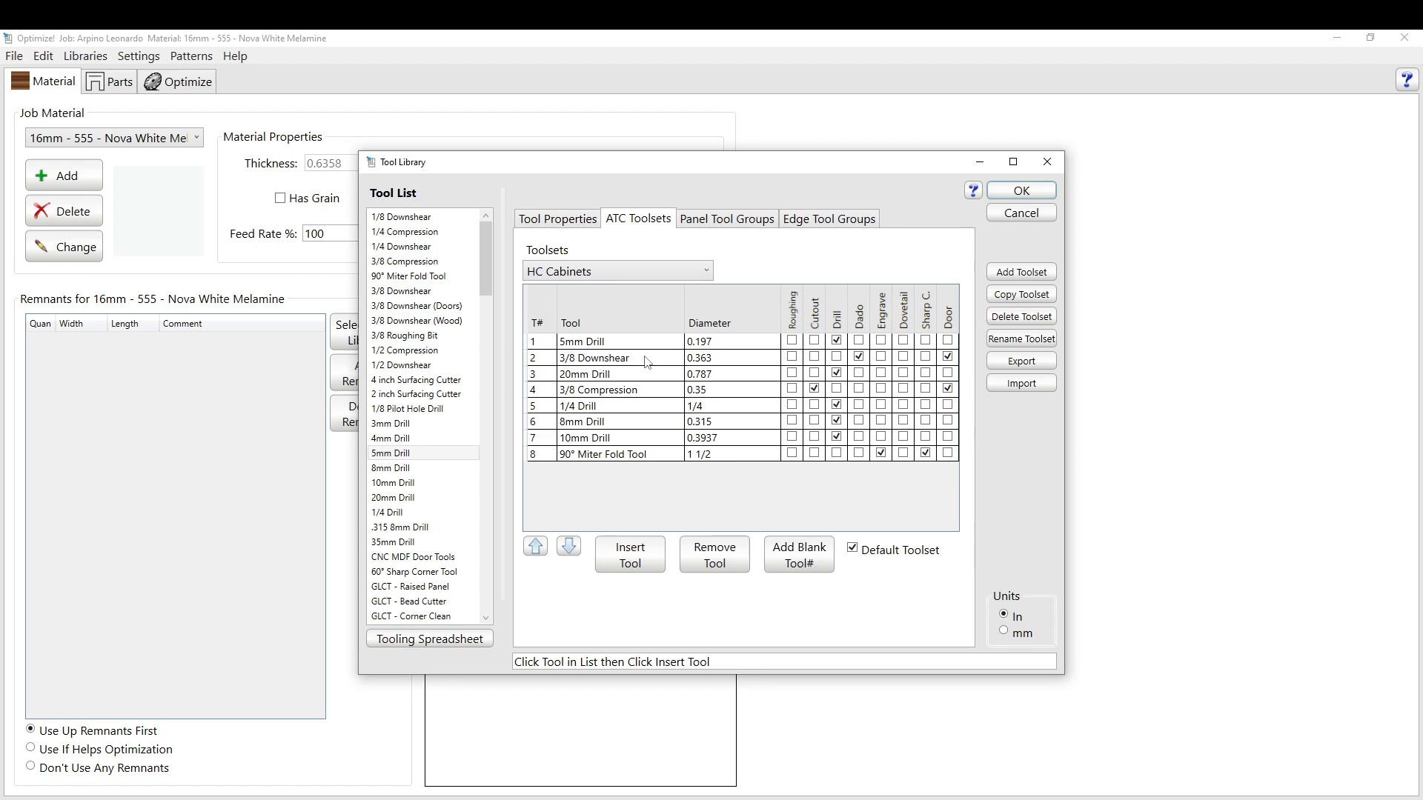
{"action": "left_click", "coordinate": [589, 218]}
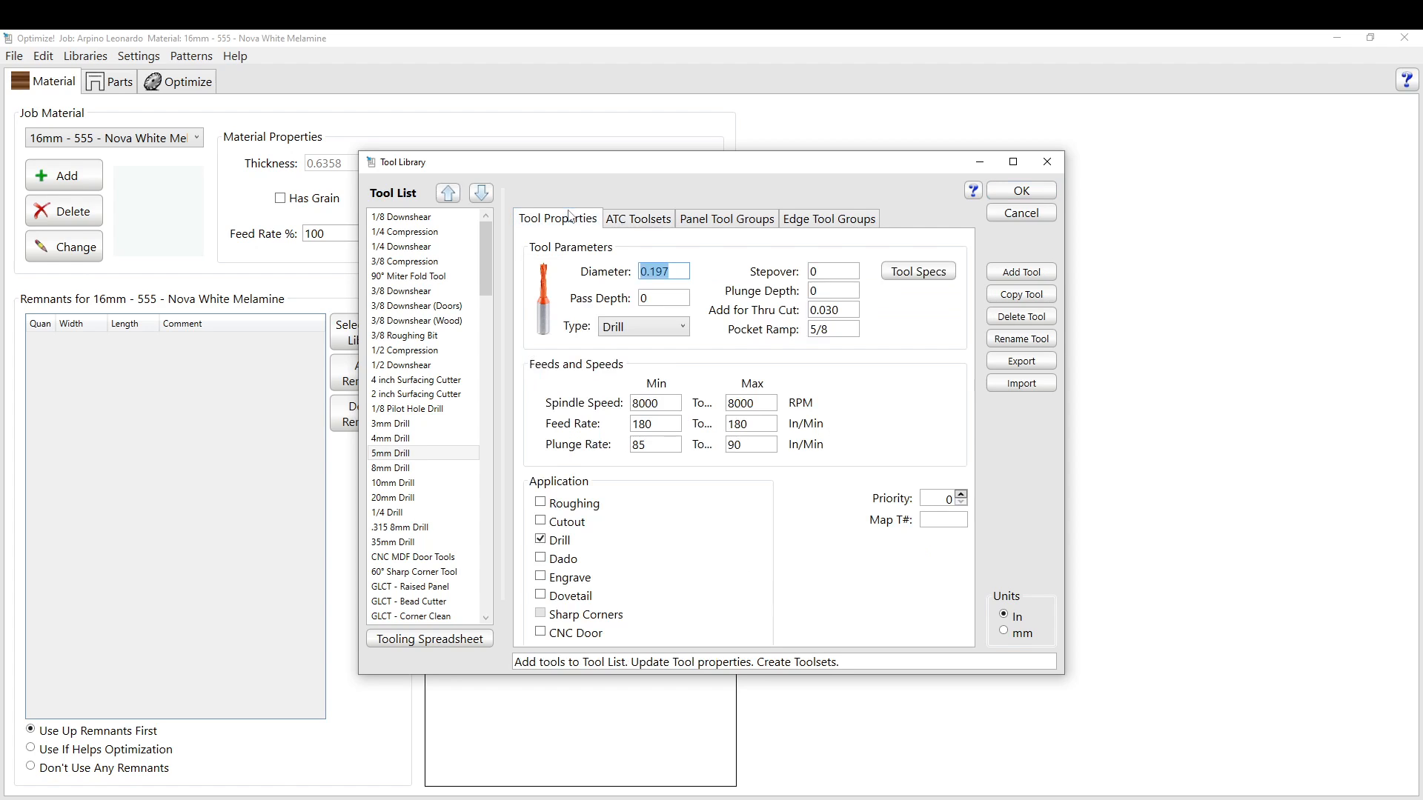
{"action": "left_click", "coordinate": [641, 222]}
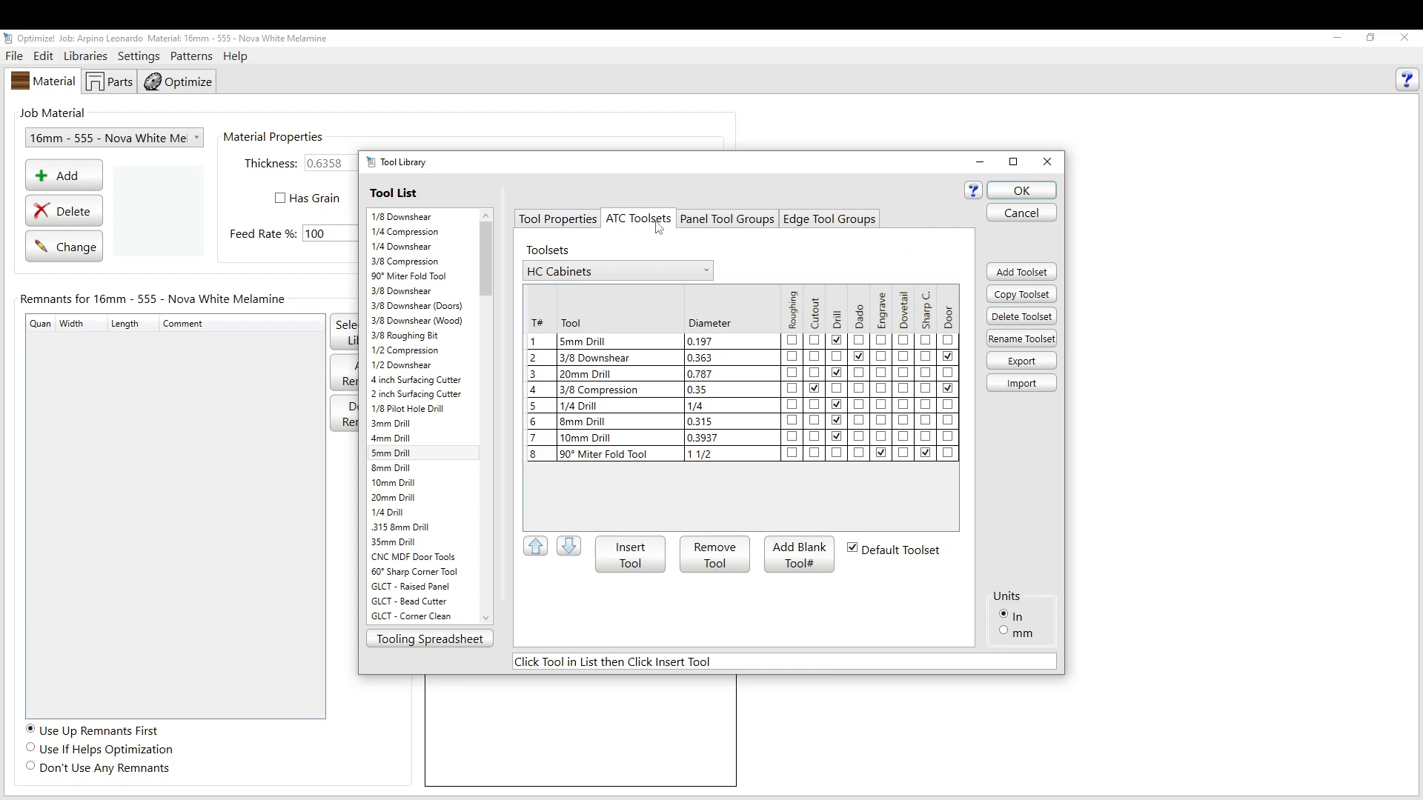
{"action": "left_click", "coordinate": [594, 271]}
{"action": "left_click", "coordinate": [601, 273]}
Examine the tool numbers and order of the tools in the HC Cabinets ATC toolset.
{"action": "left_click", "coordinate": [543, 345]}
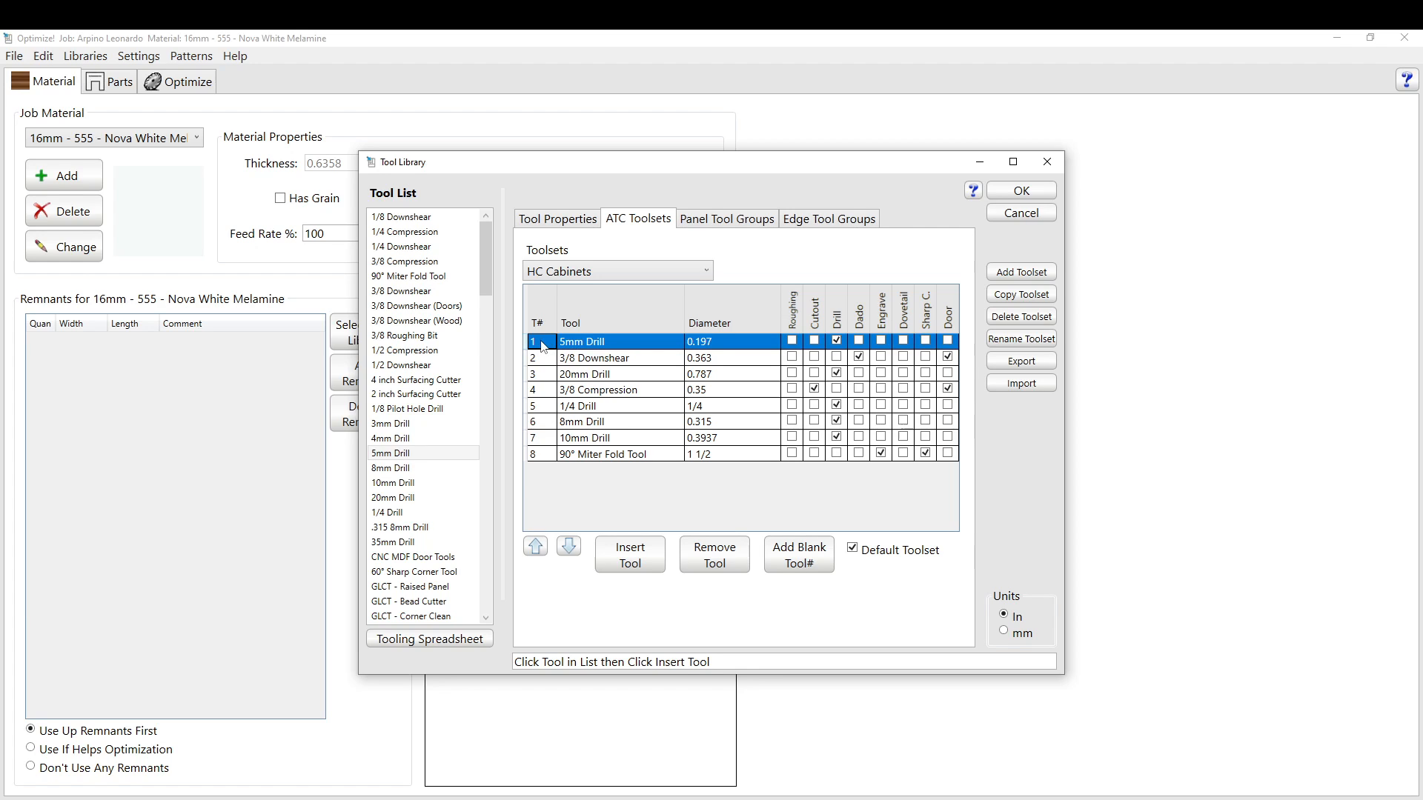
{"action": "left_click", "coordinate": [534, 455]}
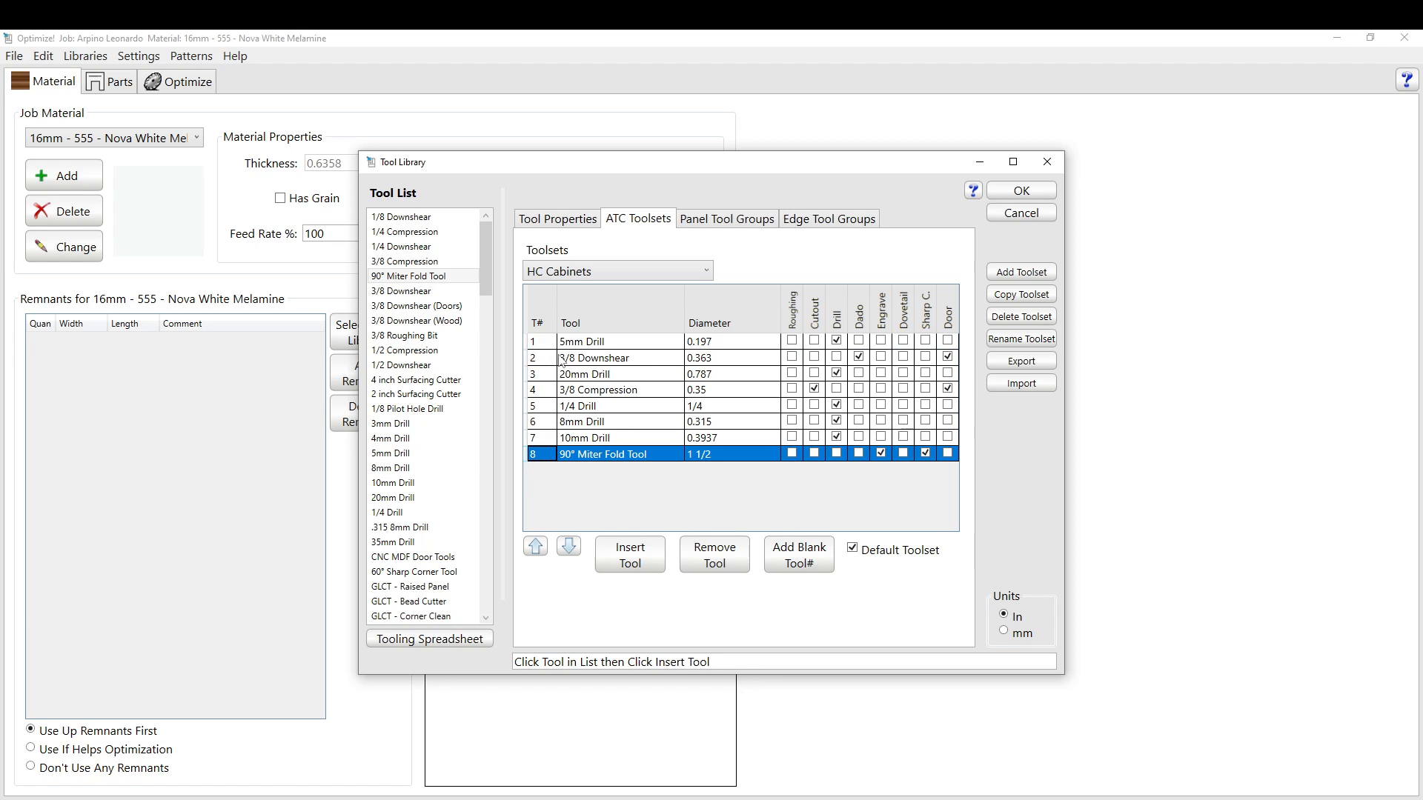
{"action": "left_click", "coordinate": [543, 344]}
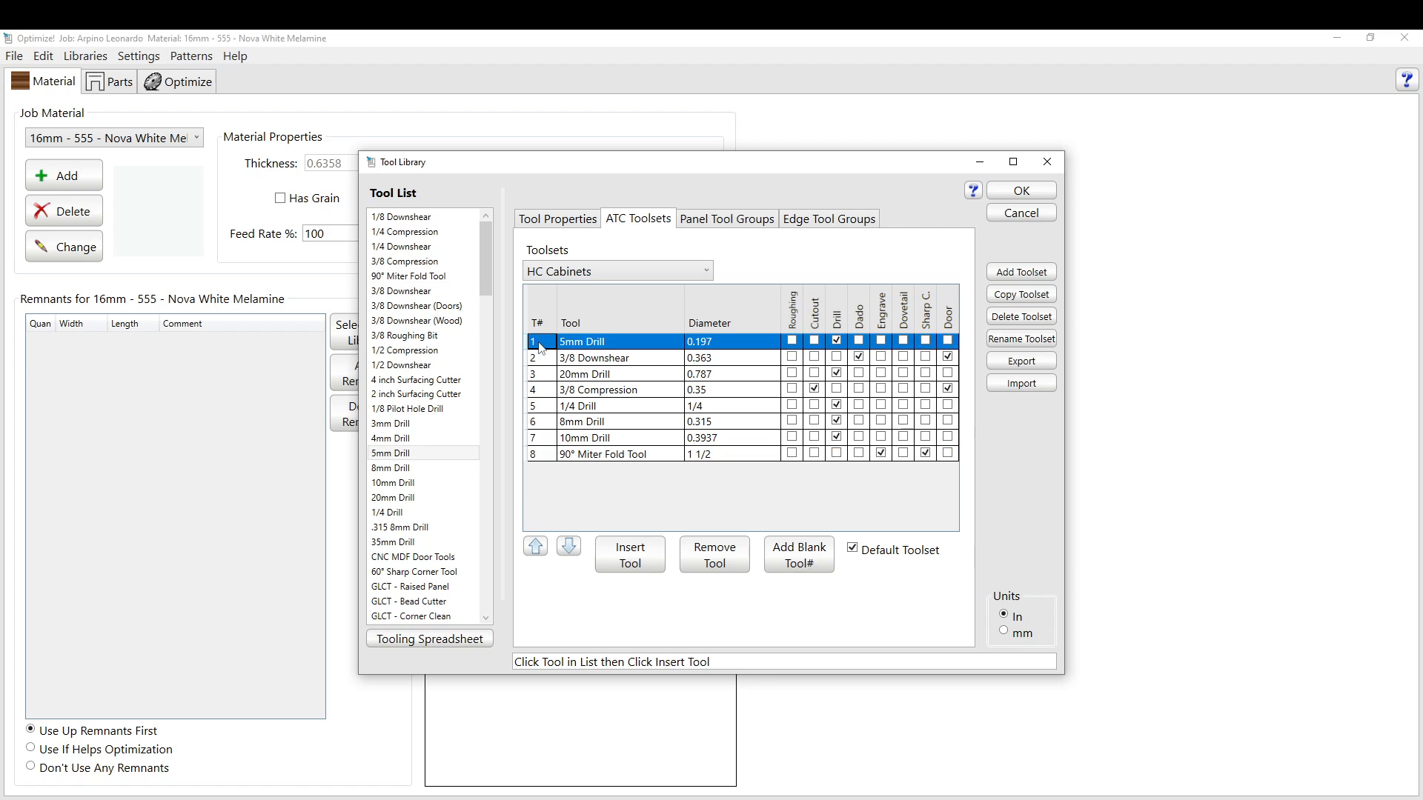
{"action": "left_click_drag", "start_coordinate": [545, 364], "coordinate": [547, 412]}
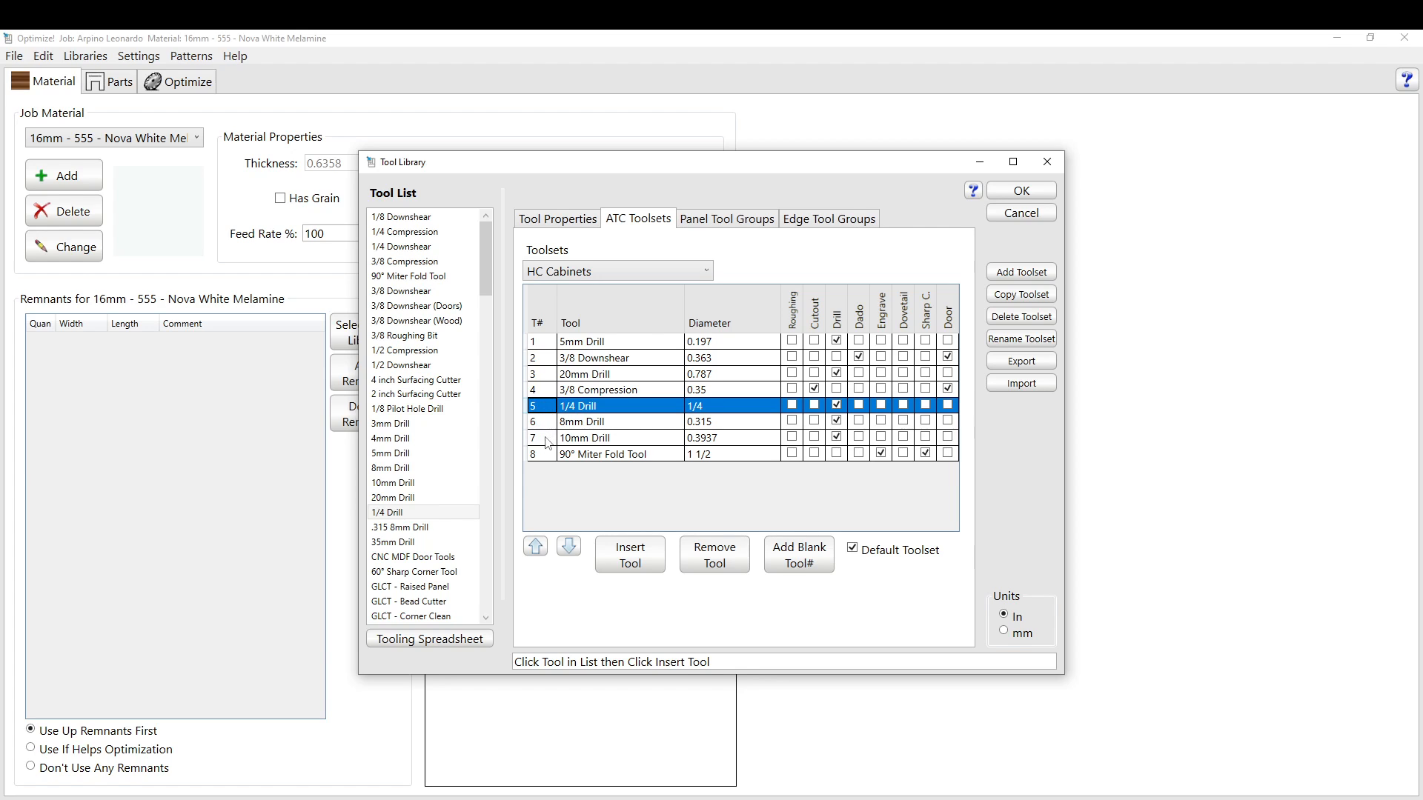
{"action": "left_click", "coordinate": [543, 426]}
{"action": "left_click", "coordinate": [543, 439]}
{"action": "left_click", "coordinate": [544, 455]}
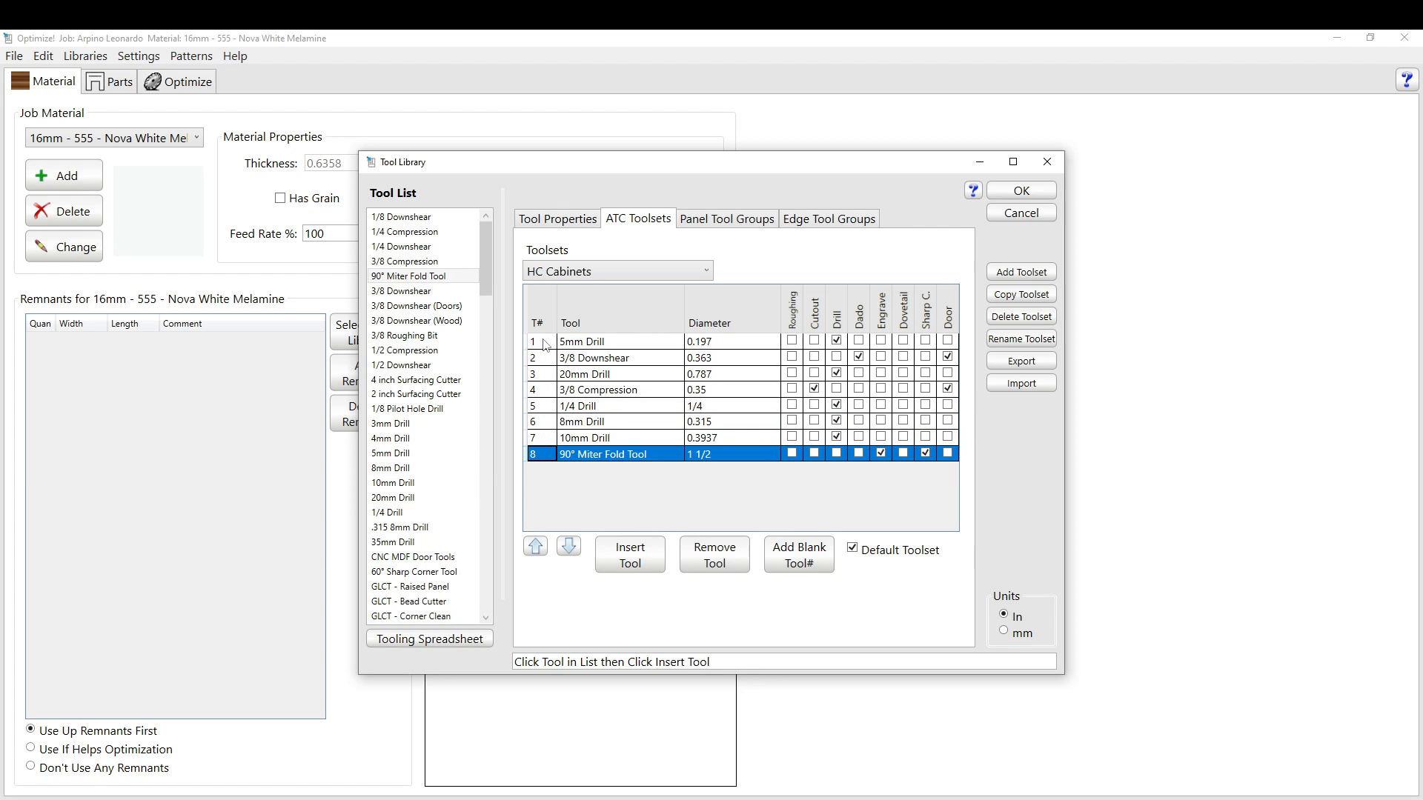
Review each HC Cabinets tool from the 5mm Drill to the 90° Miter Fold Tool, comparing diameters and assigned operations.
{"action": "left_click", "coordinate": [547, 343]}
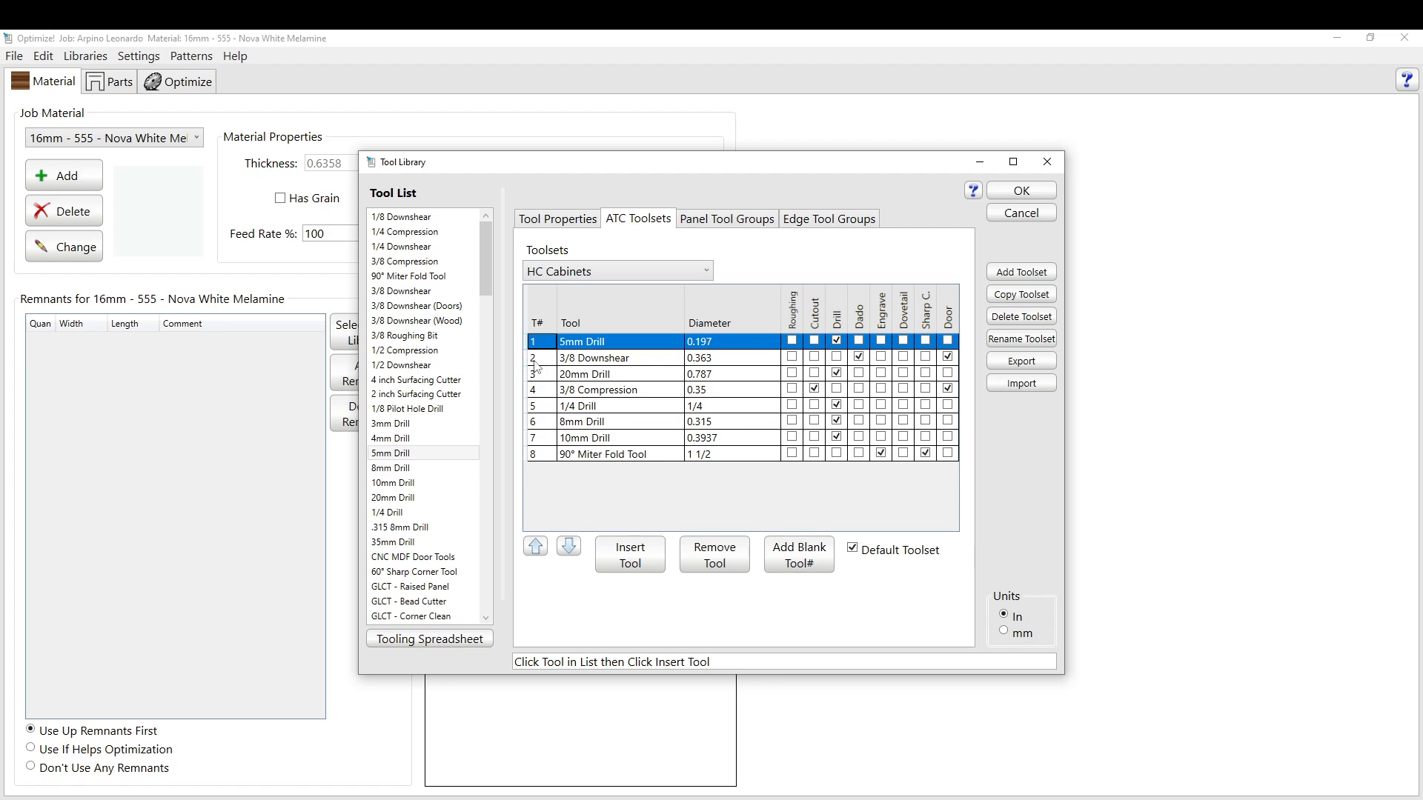
{"action": "left_click", "coordinate": [549, 360]}
{"action": "left_click", "coordinate": [544, 375]}
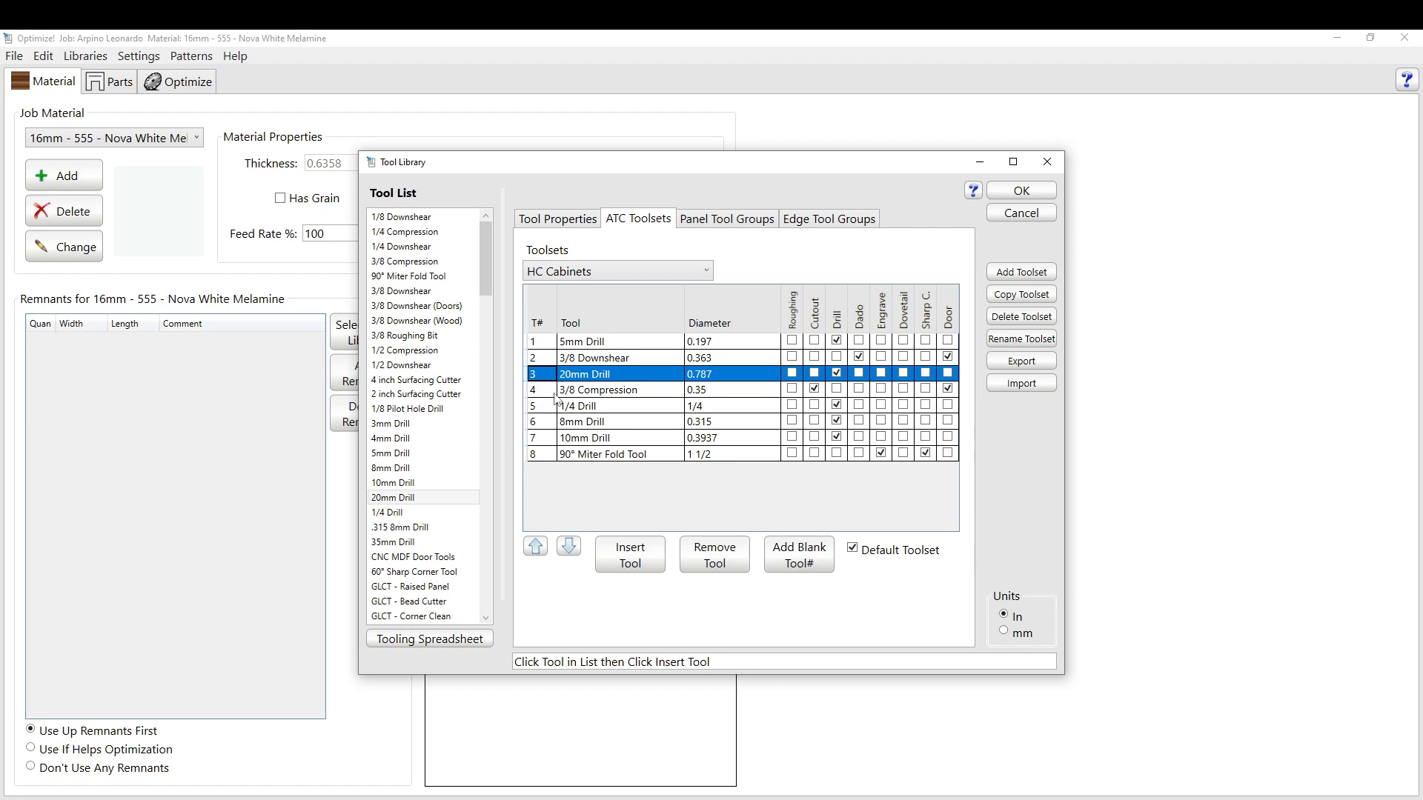
{"action": "left_click", "coordinate": [546, 392]}
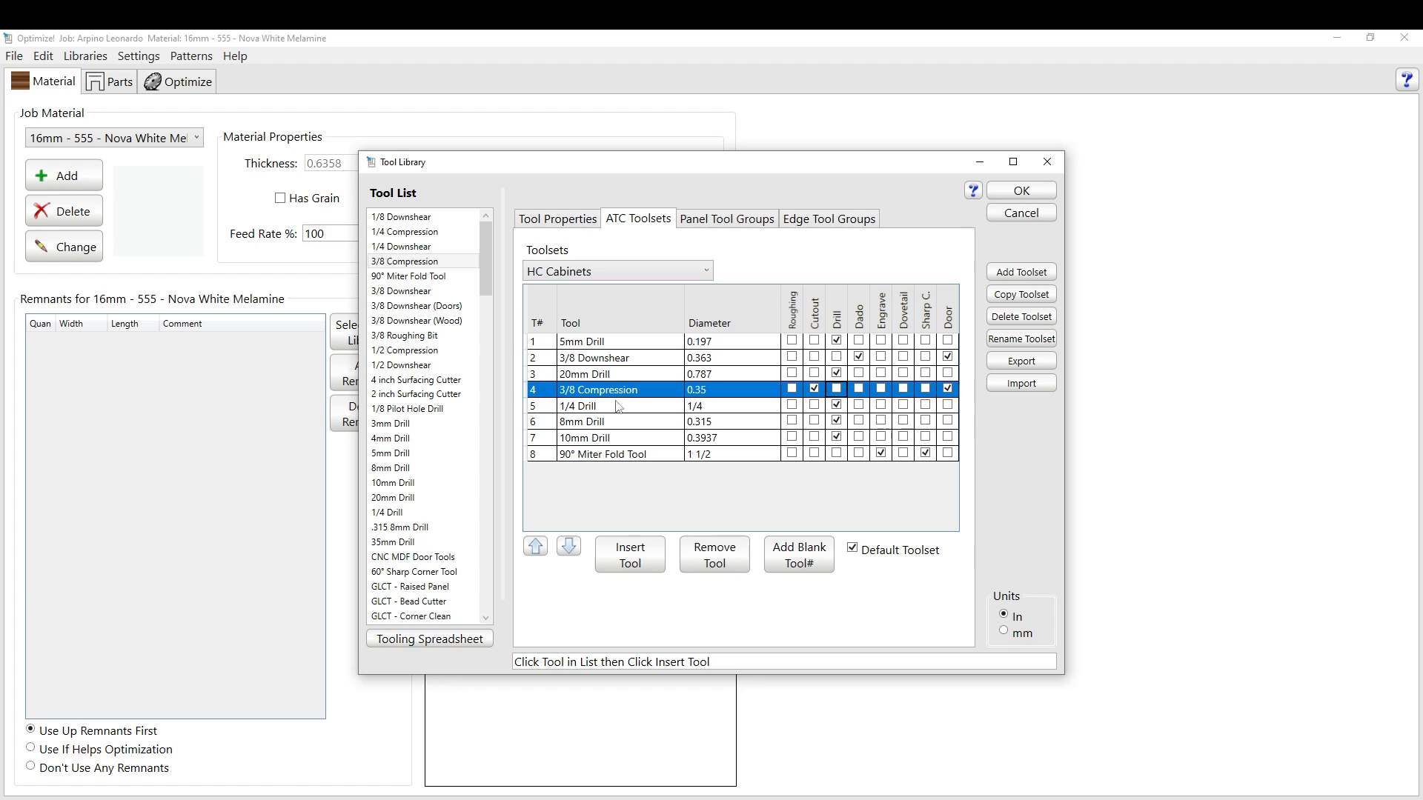
{"action": "left_click", "coordinate": [546, 407]}
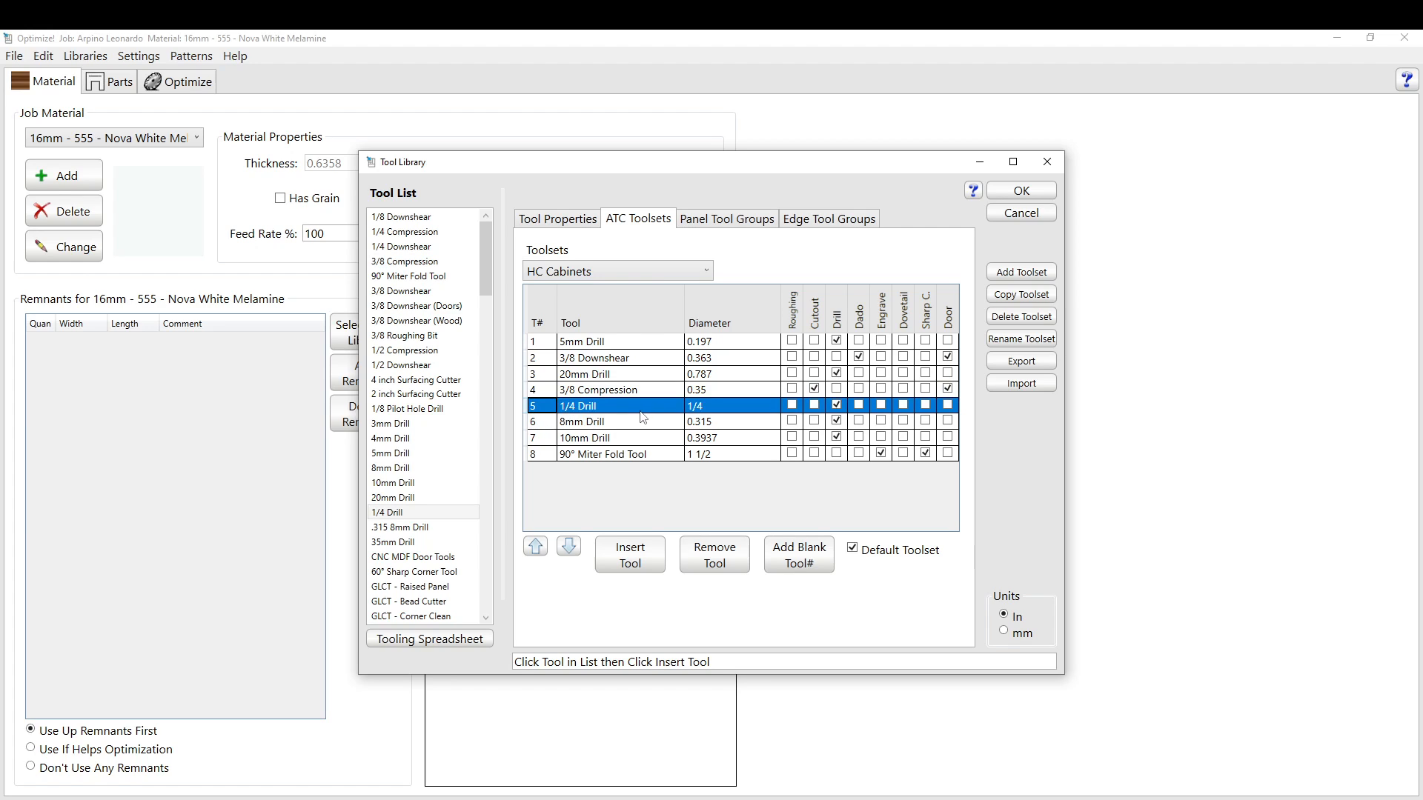
{"action": "left_click", "coordinate": [540, 422]}
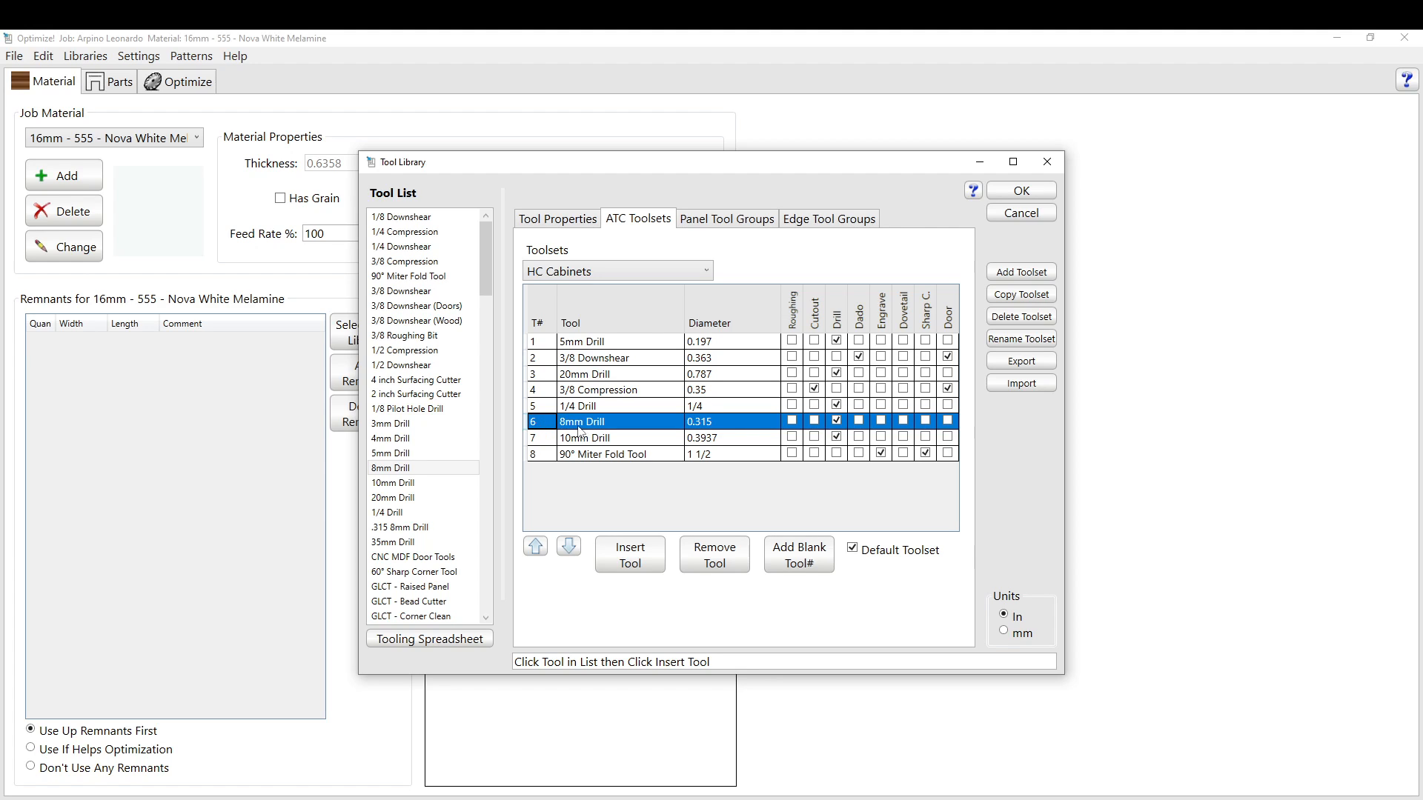
{"action": "left_click", "coordinate": [542, 442]}
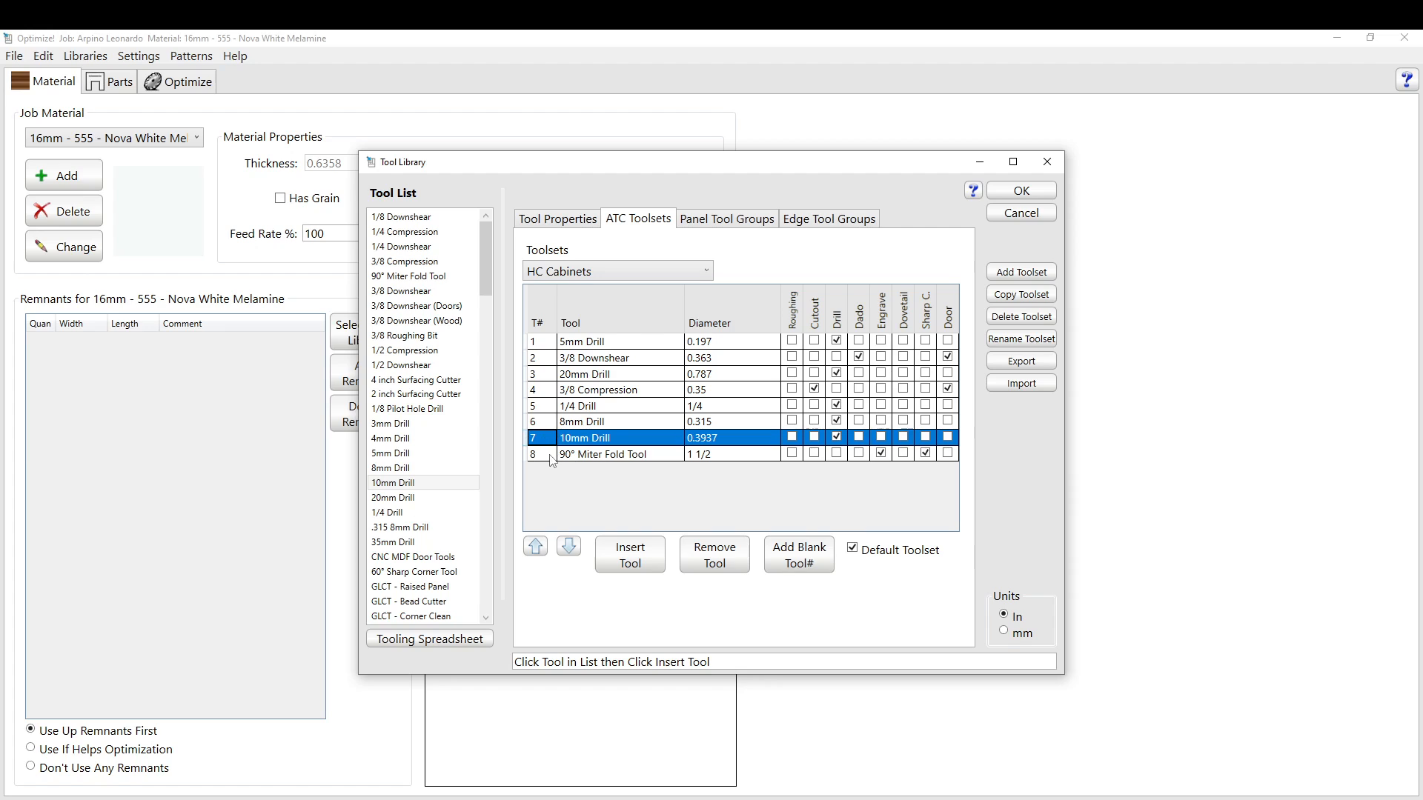
{"action": "left_click", "coordinate": [551, 458]}
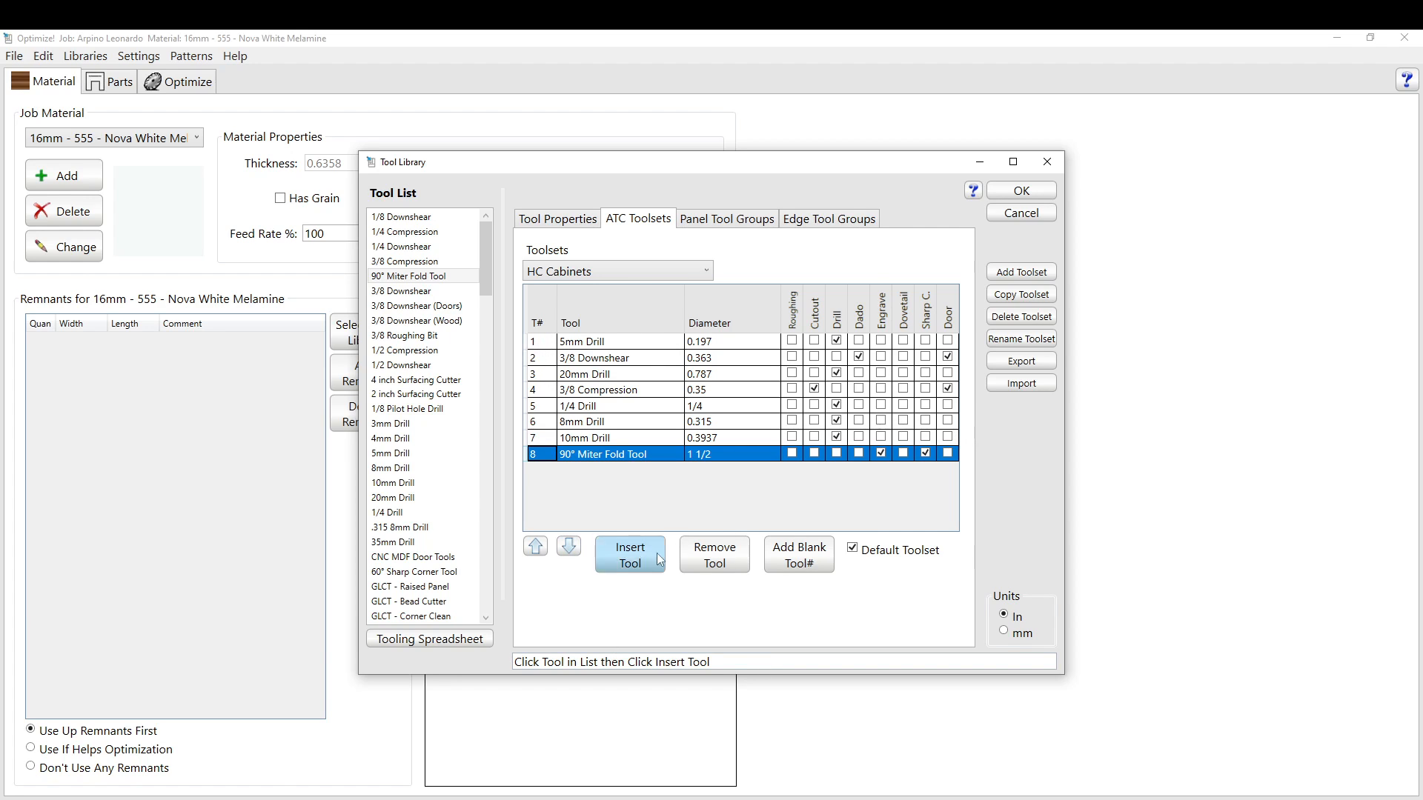
Try inserting the 90° Miter Fold Tool and the 1/8 Downshear into the HC Cabinets toolset, removing the 1/8 Downshear again.
{"action": "left_click", "coordinate": [639, 570]}
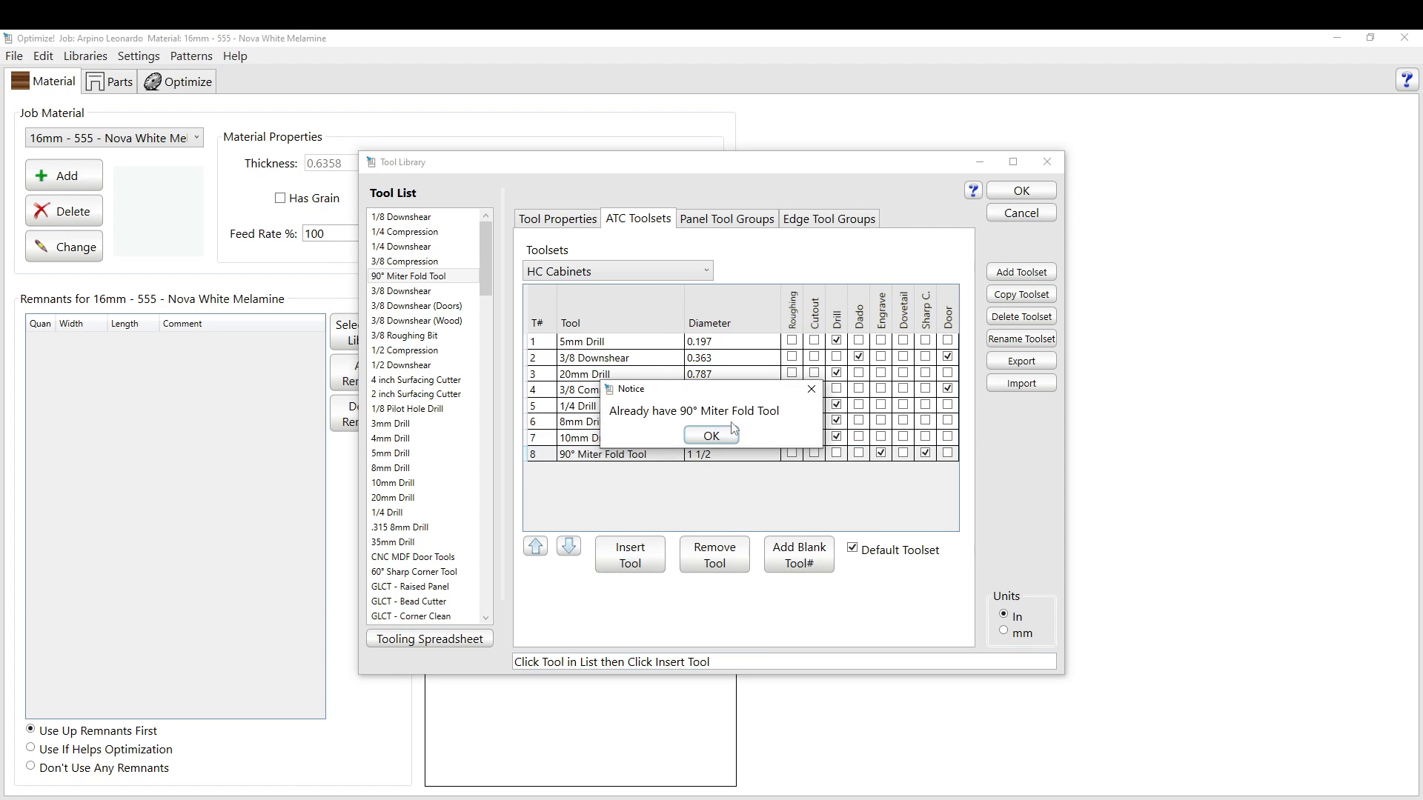
{"action": "left_click", "coordinate": [813, 389]}
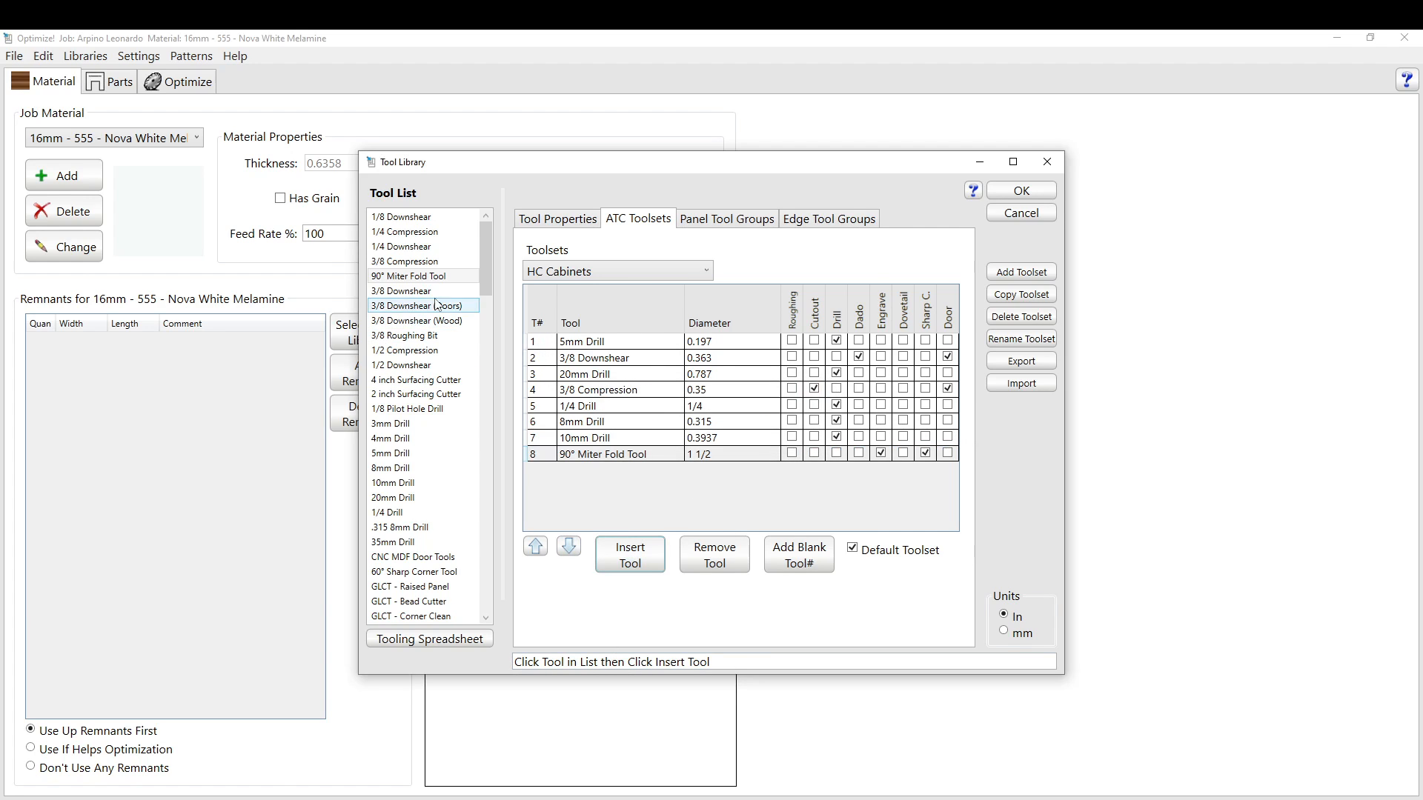
{"action": "left_click", "coordinate": [404, 217]}
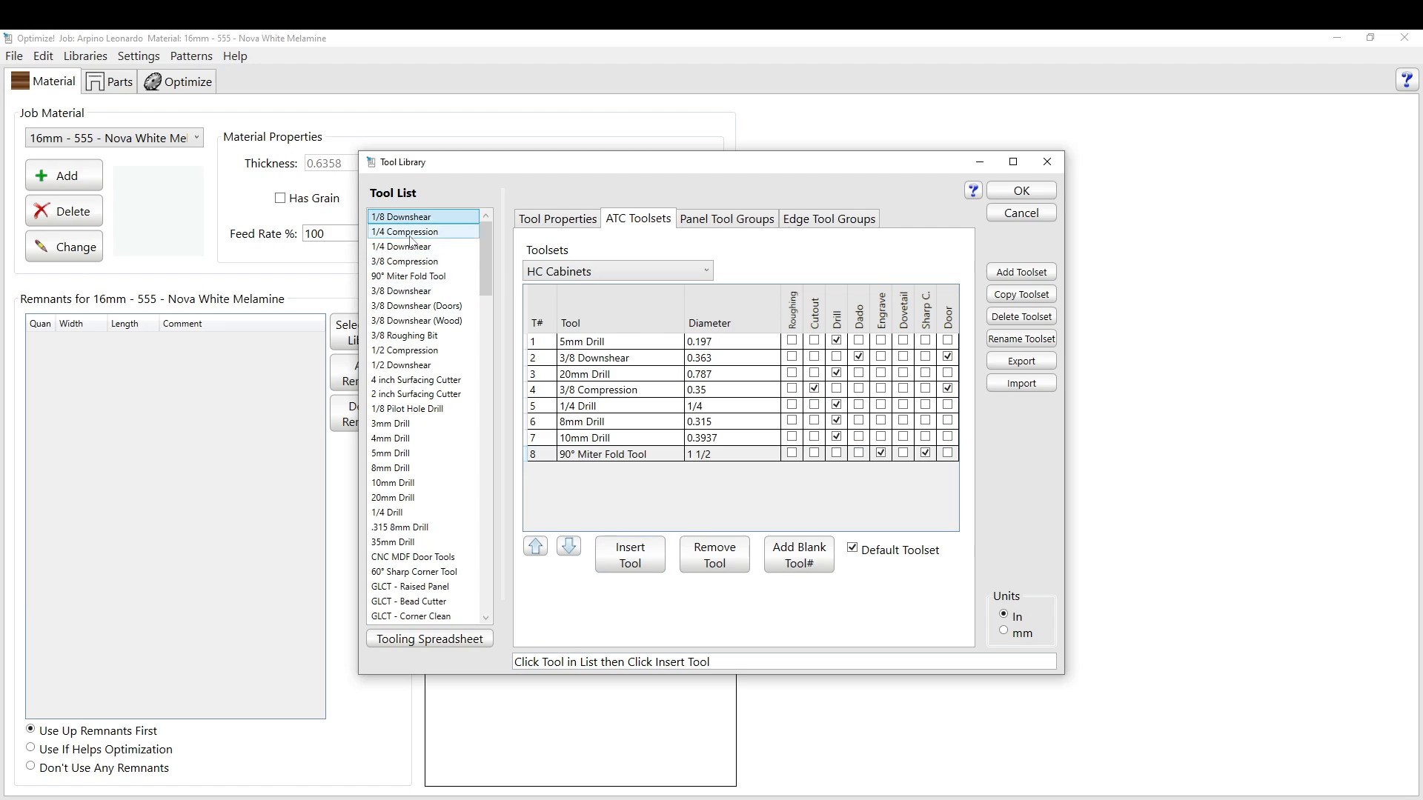
{"action": "left_click", "coordinate": [639, 562]}
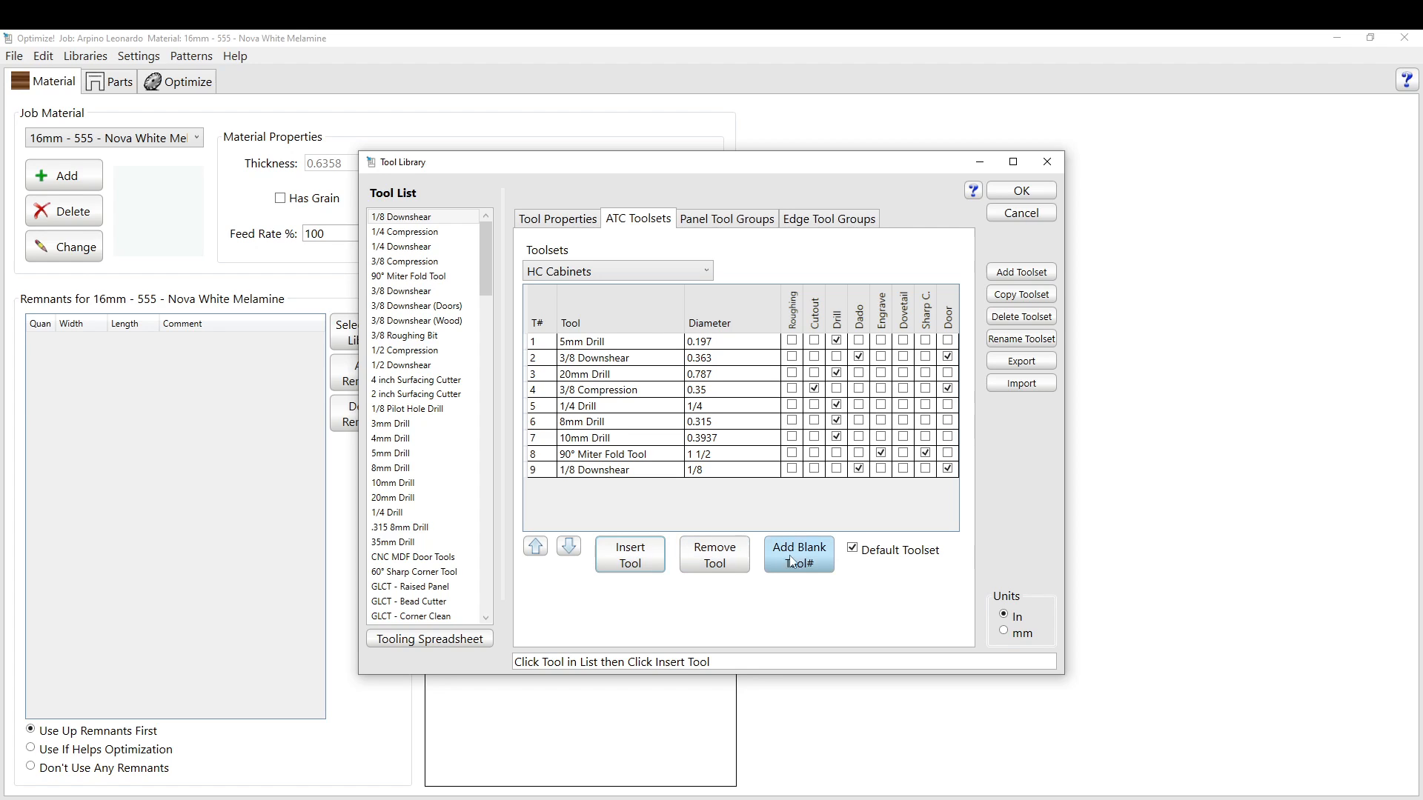
{"action": "left_click", "coordinate": [538, 472]}
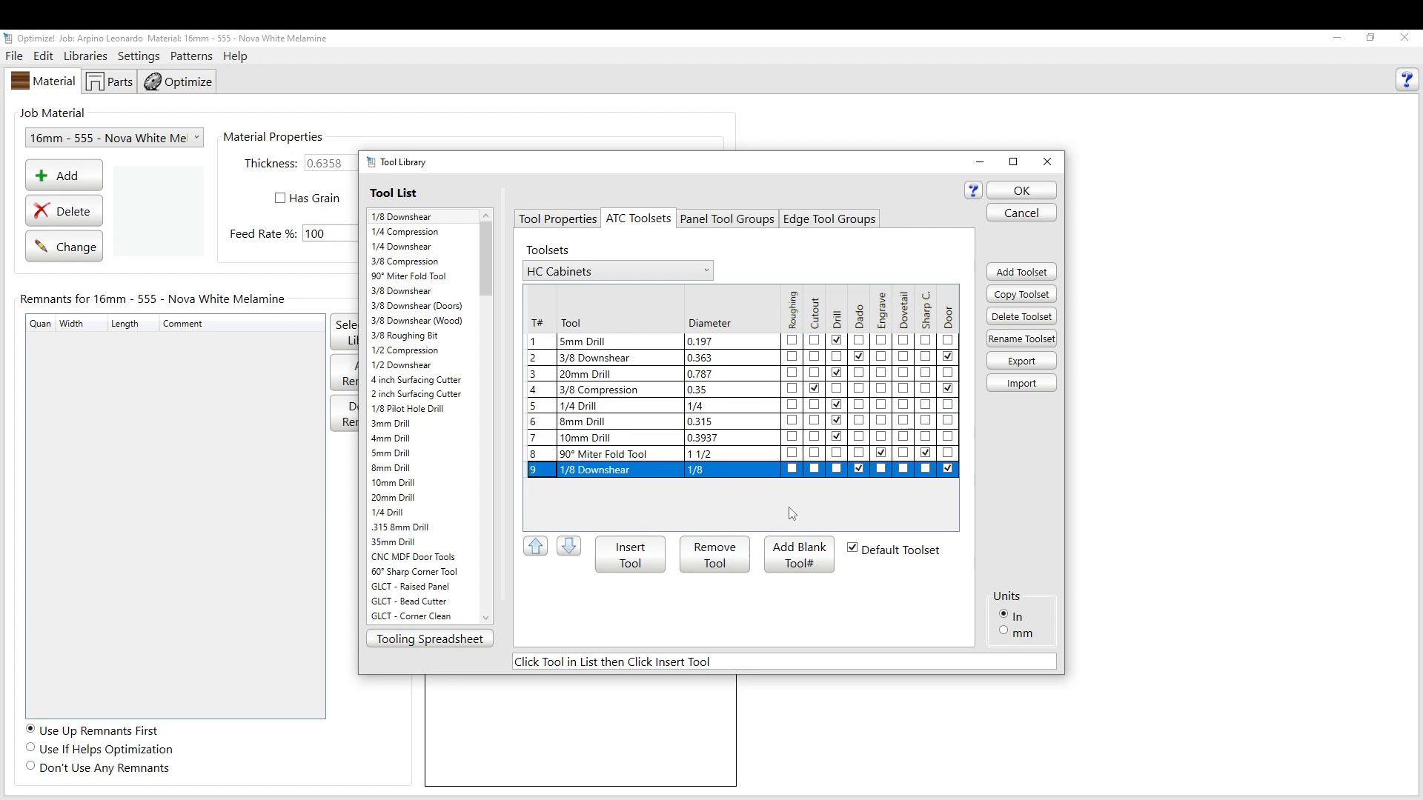
{"action": "left_click", "coordinate": [735, 559]}
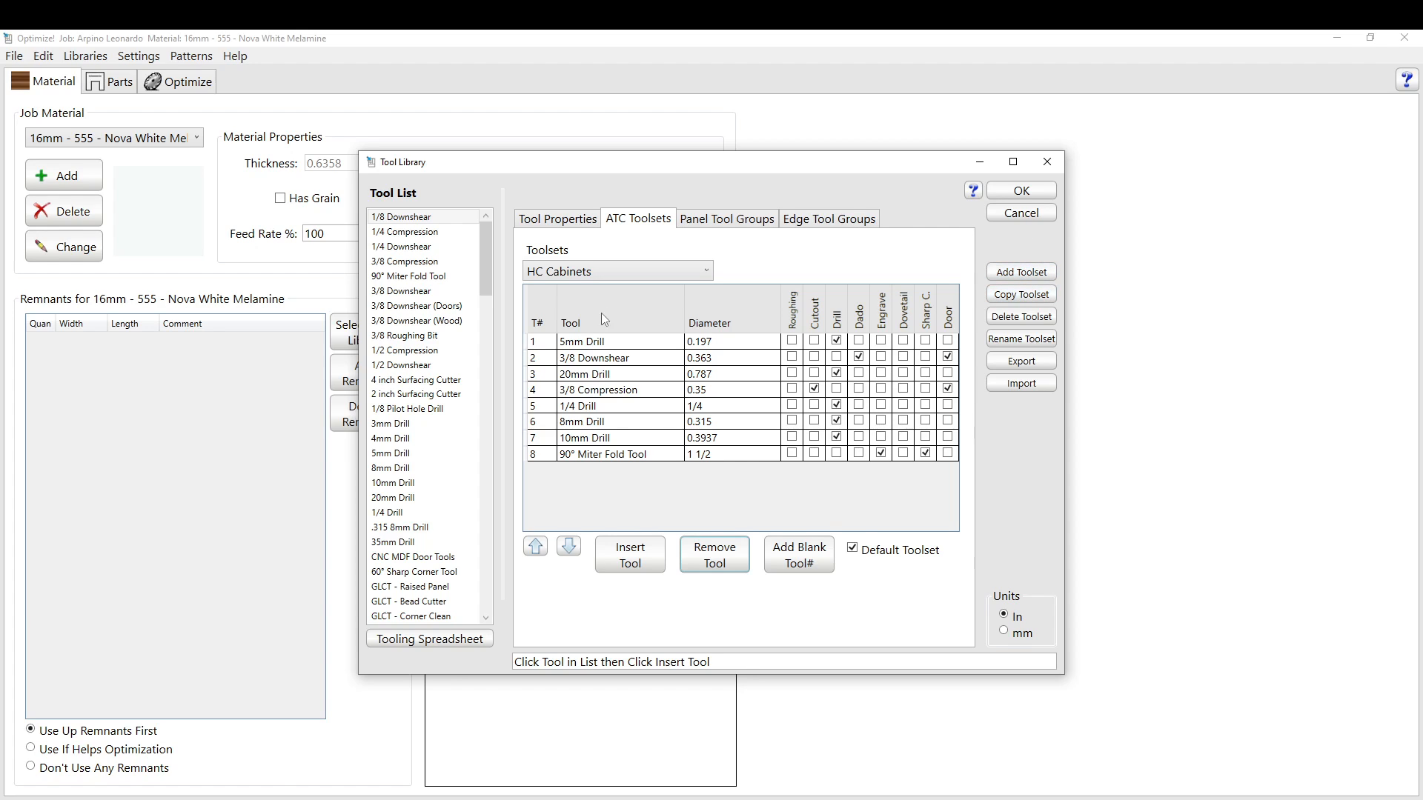
Display the HC Doors toolset and examine its tools, especially the VTX 8300 Pocketing tool in position 8.
{"action": "left_click", "coordinate": [600, 273]}
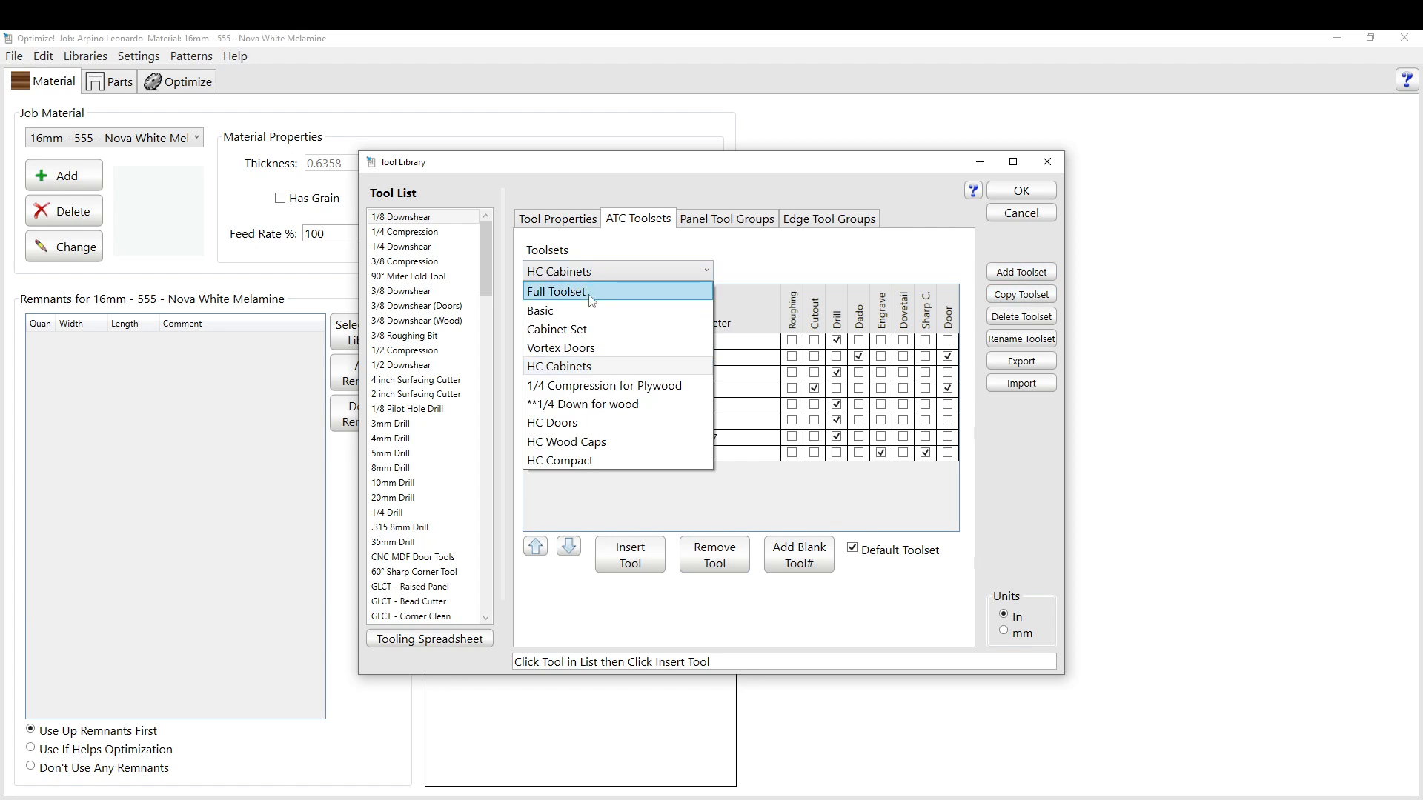
{"action": "left_click", "coordinate": [587, 428]}
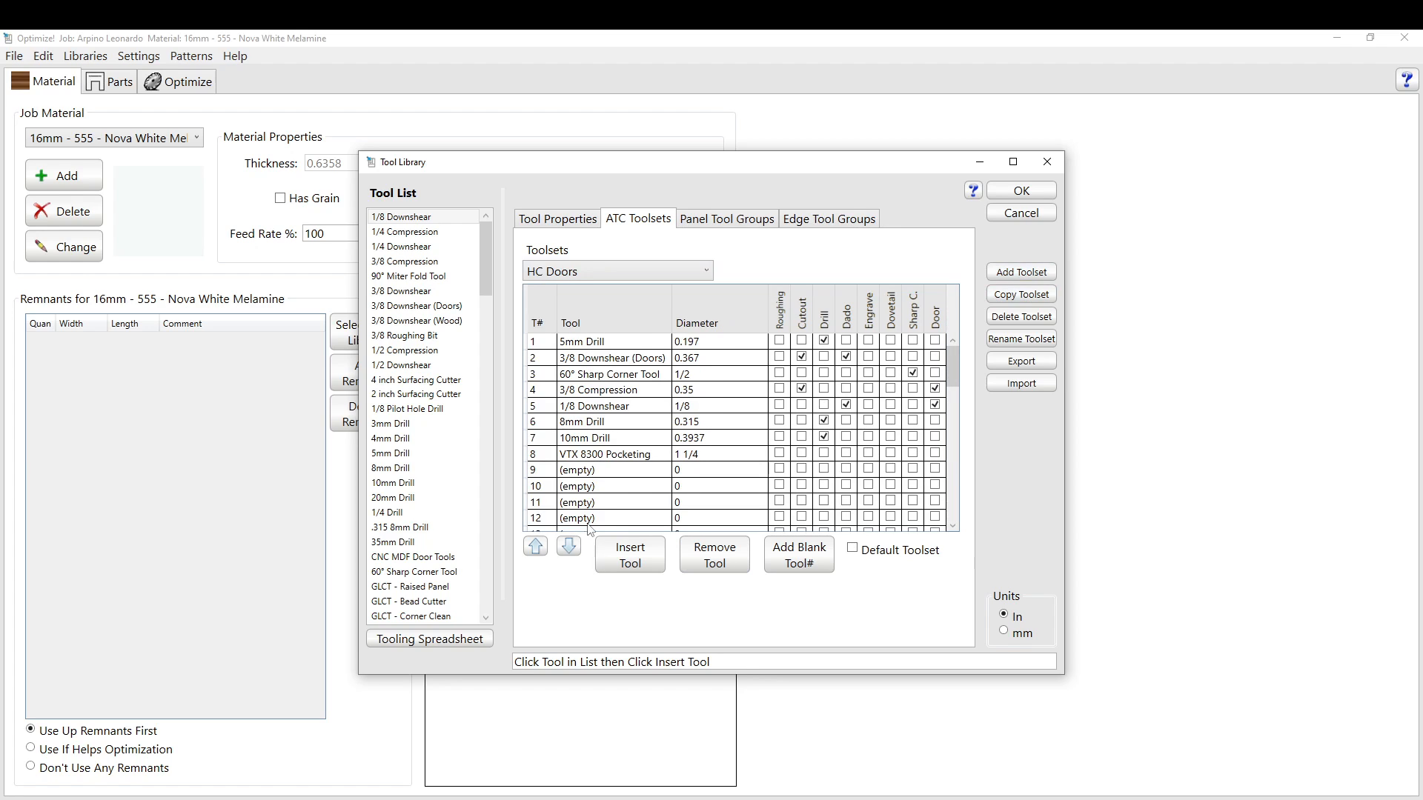
{"action": "scroll", "coordinate": [589, 519], "scroll_direction": "down", "scroll_amount": 1}
{"action": "scroll", "coordinate": [586, 445], "scroll_direction": "up", "scroll_amount": 1}
{"action": "left_click", "coordinate": [533, 454]}
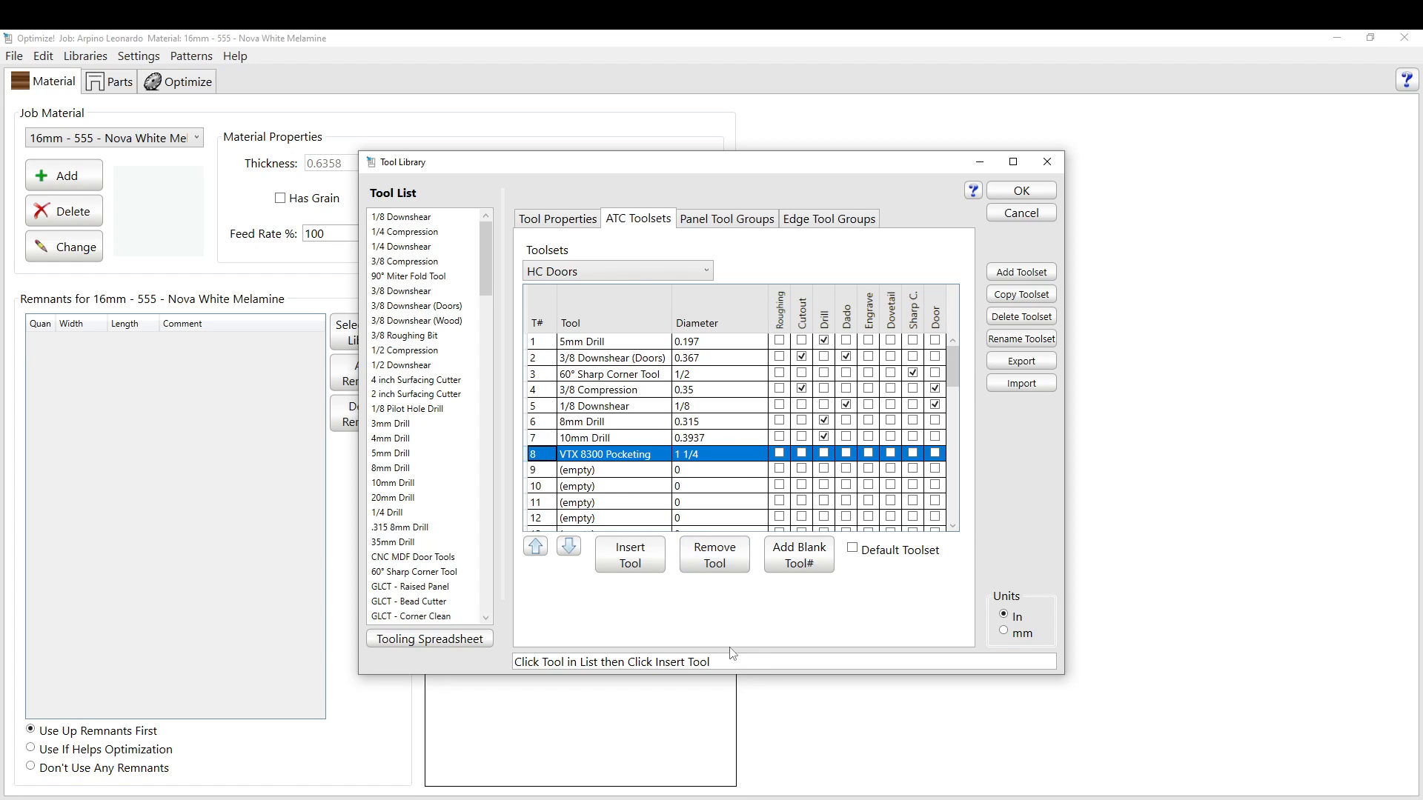
Examine the VTX Cove RaisedPanel w 0.25 Bead panel tool group and the other available panel groups.
{"action": "left_click", "coordinate": [720, 222]}
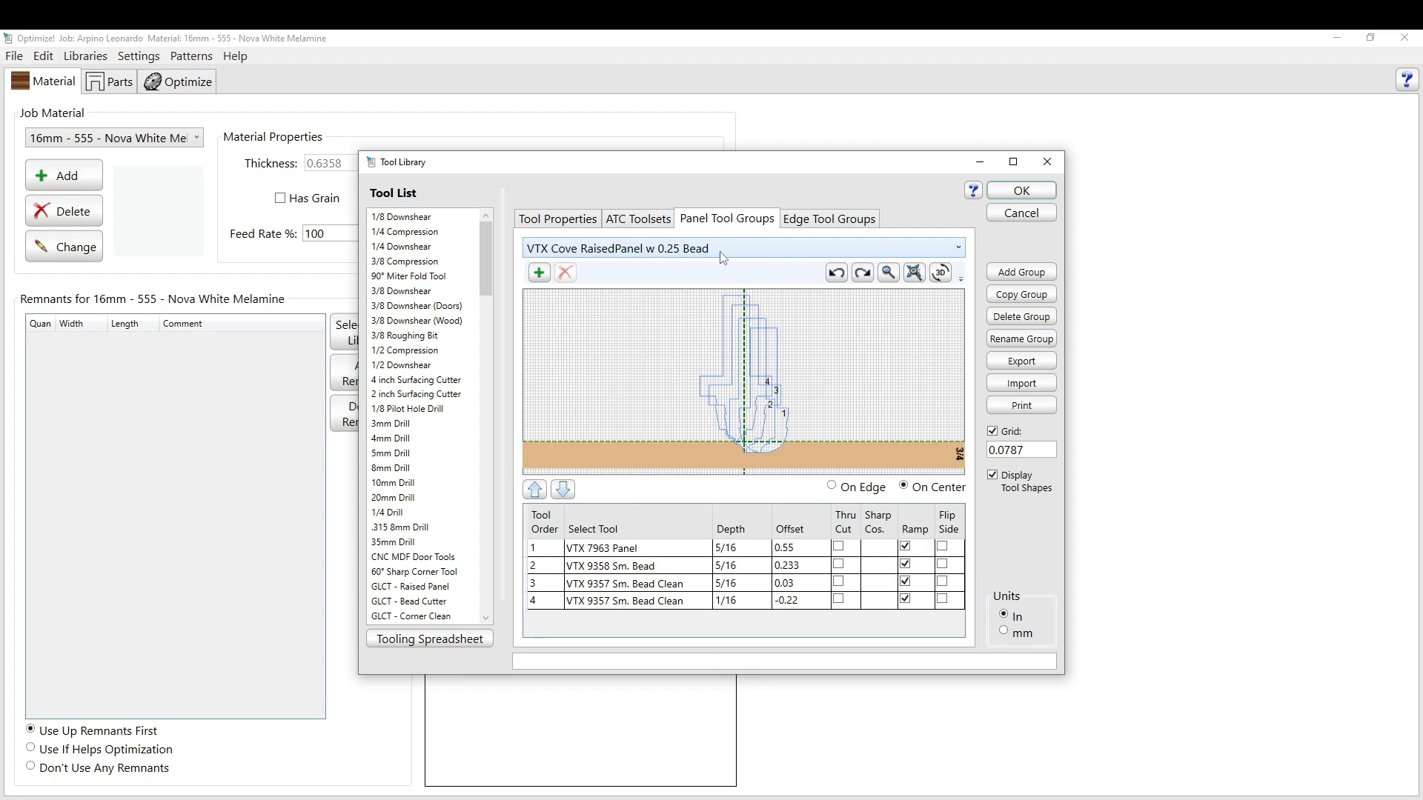
{"action": "left_click", "coordinate": [725, 250]}
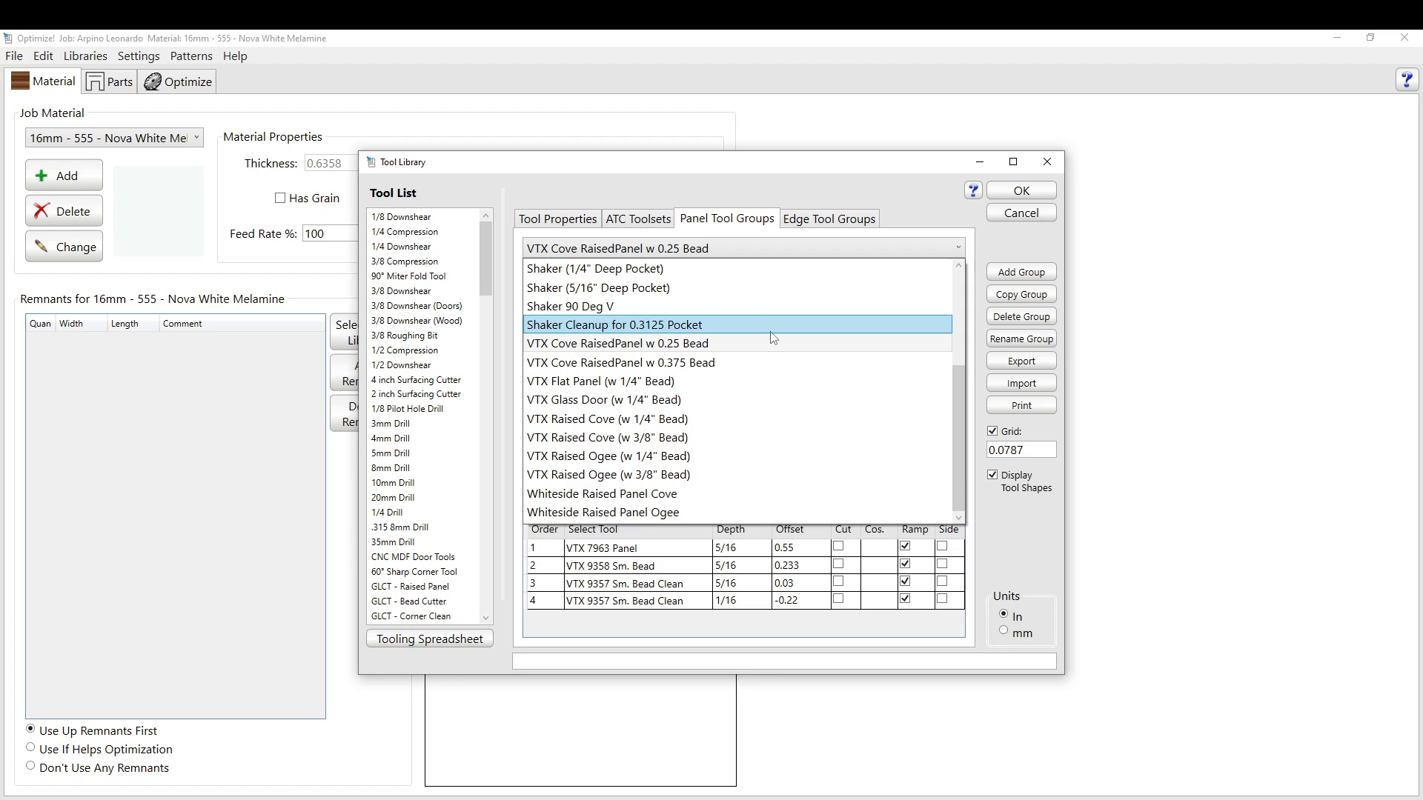
{"action": "scroll", "coordinate": [740, 353], "scroll_direction": "up", "scroll_amount": 2}
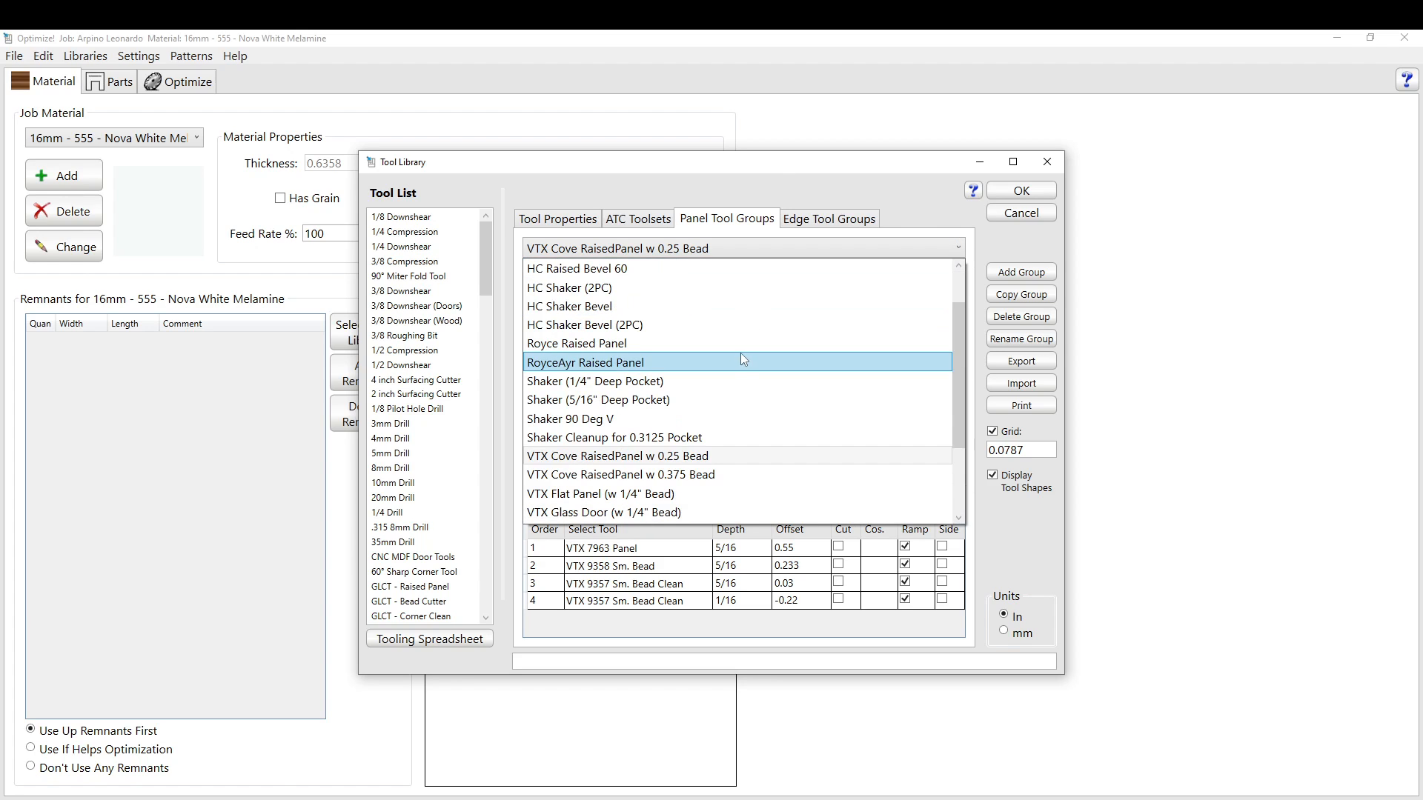
{"action": "left_click", "coordinate": [715, 223]}
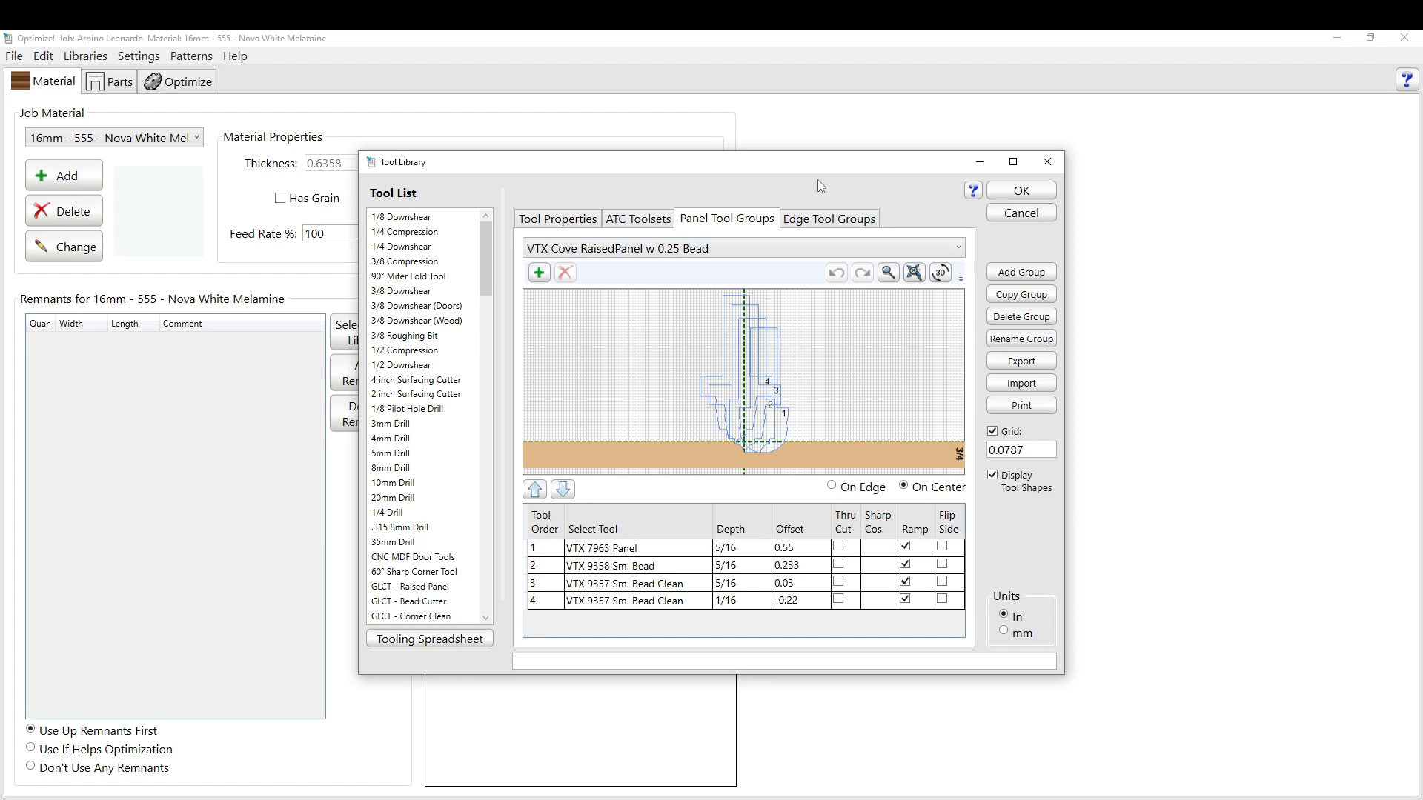
Display the HC Shaker Bevel (2PC) panel tool group to examine its tools and cutting profile.
{"action": "left_click", "coordinate": [701, 247]}
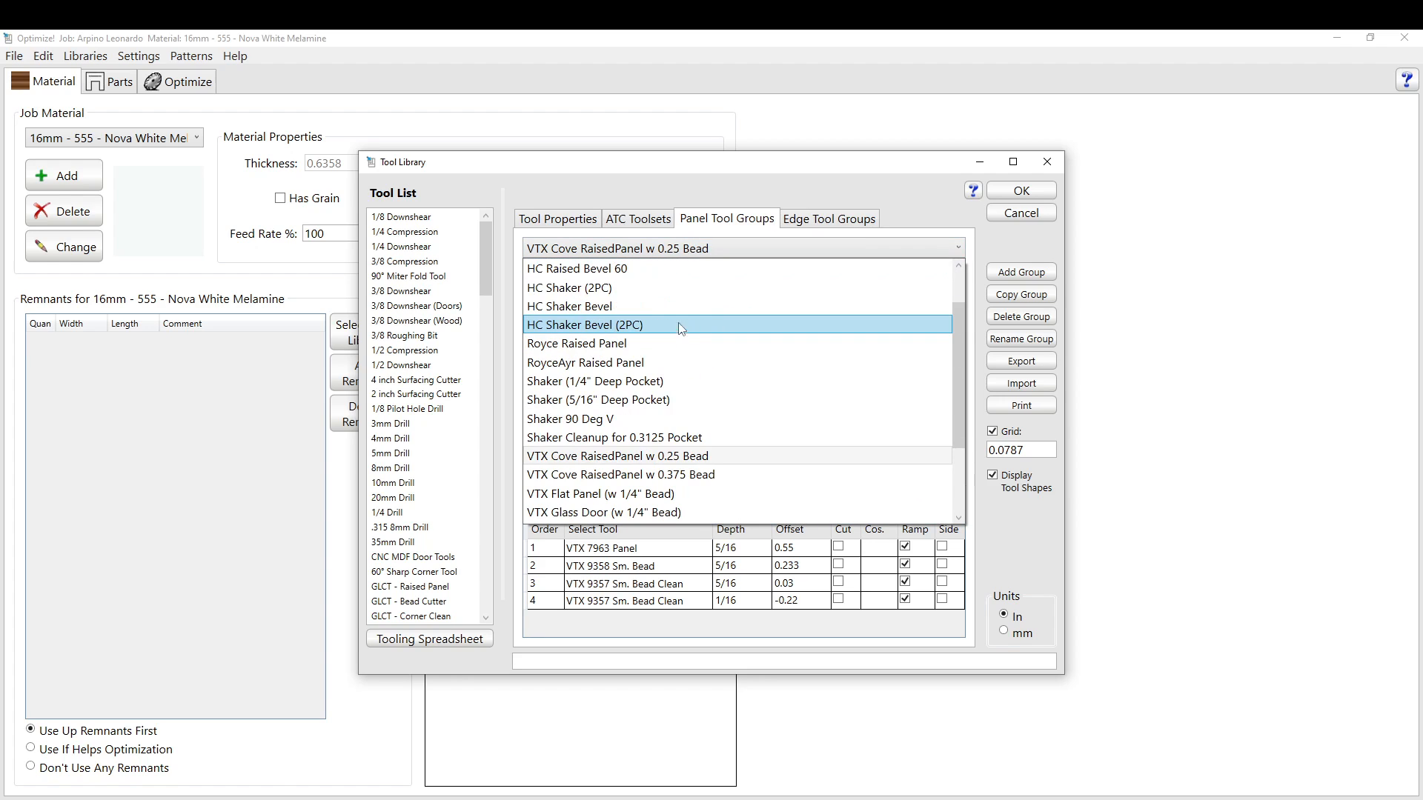
{"action": "scroll", "coordinate": [681, 328], "scroll_direction": "up", "scroll_amount": 1}
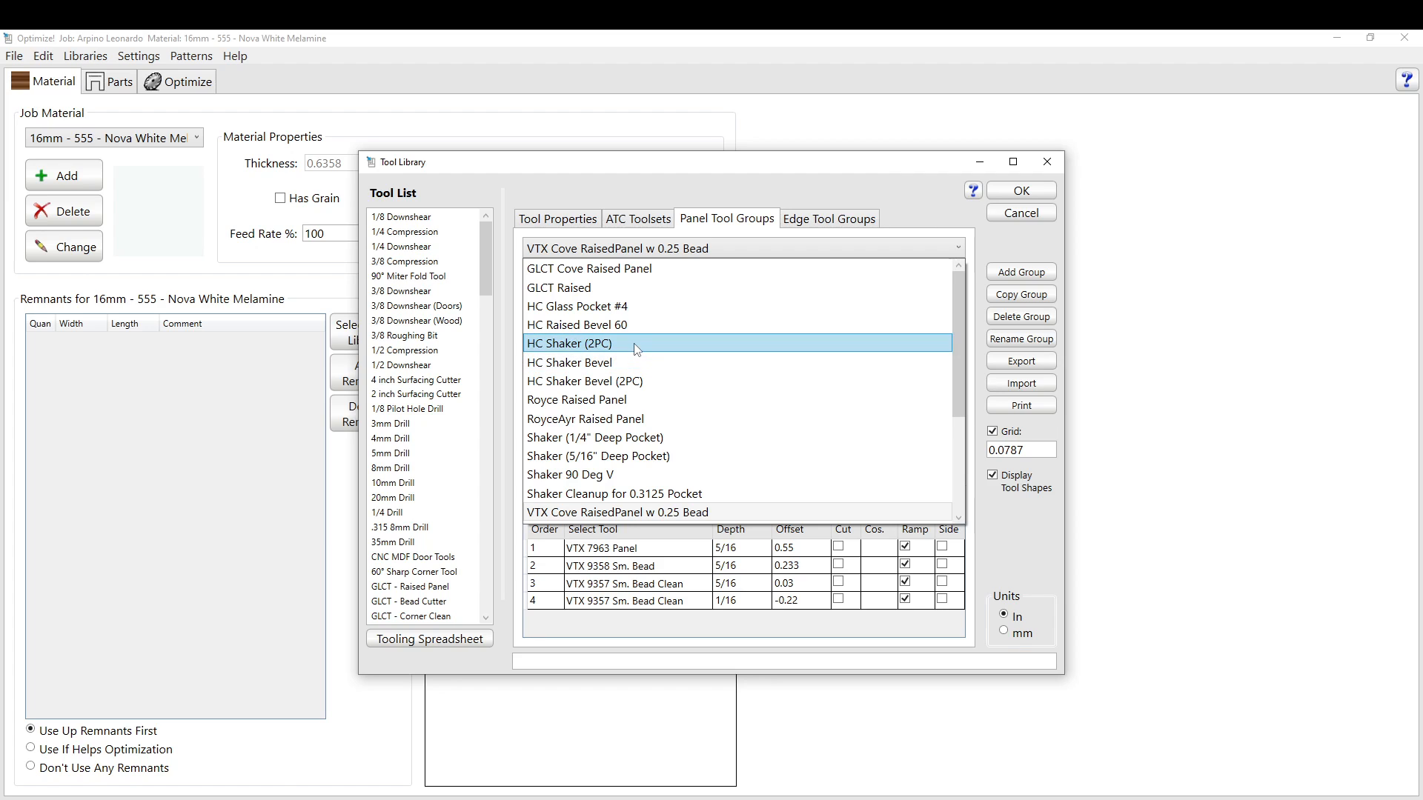
{"action": "left_click", "coordinate": [634, 381]}
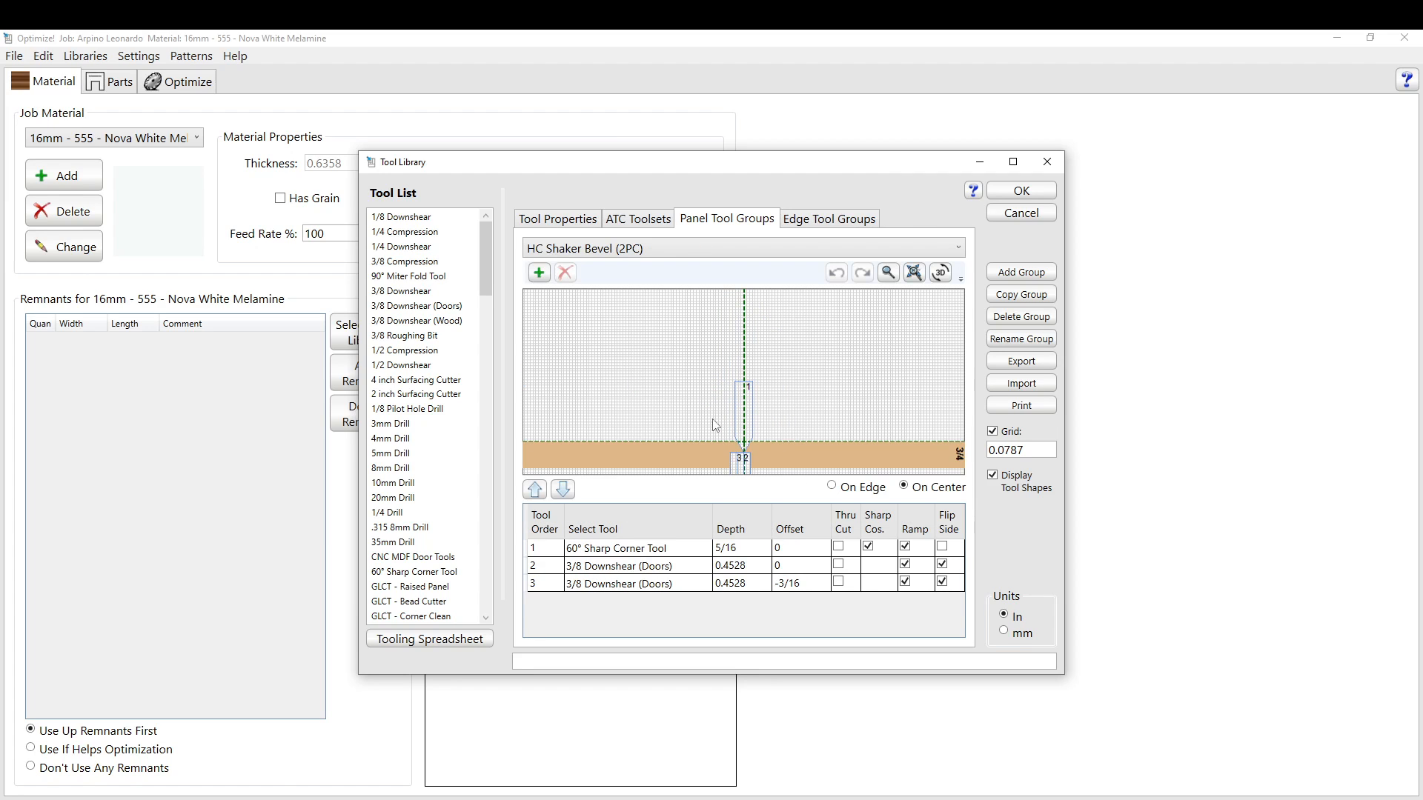
Display the HC Shaker Bevel panel tool group and examine its tool shapes in the profile preview up close.
{"action": "left_click", "coordinate": [648, 249]}
{"action": "scroll", "coordinate": [634, 315], "scroll_direction": "up", "scroll_amount": 1}
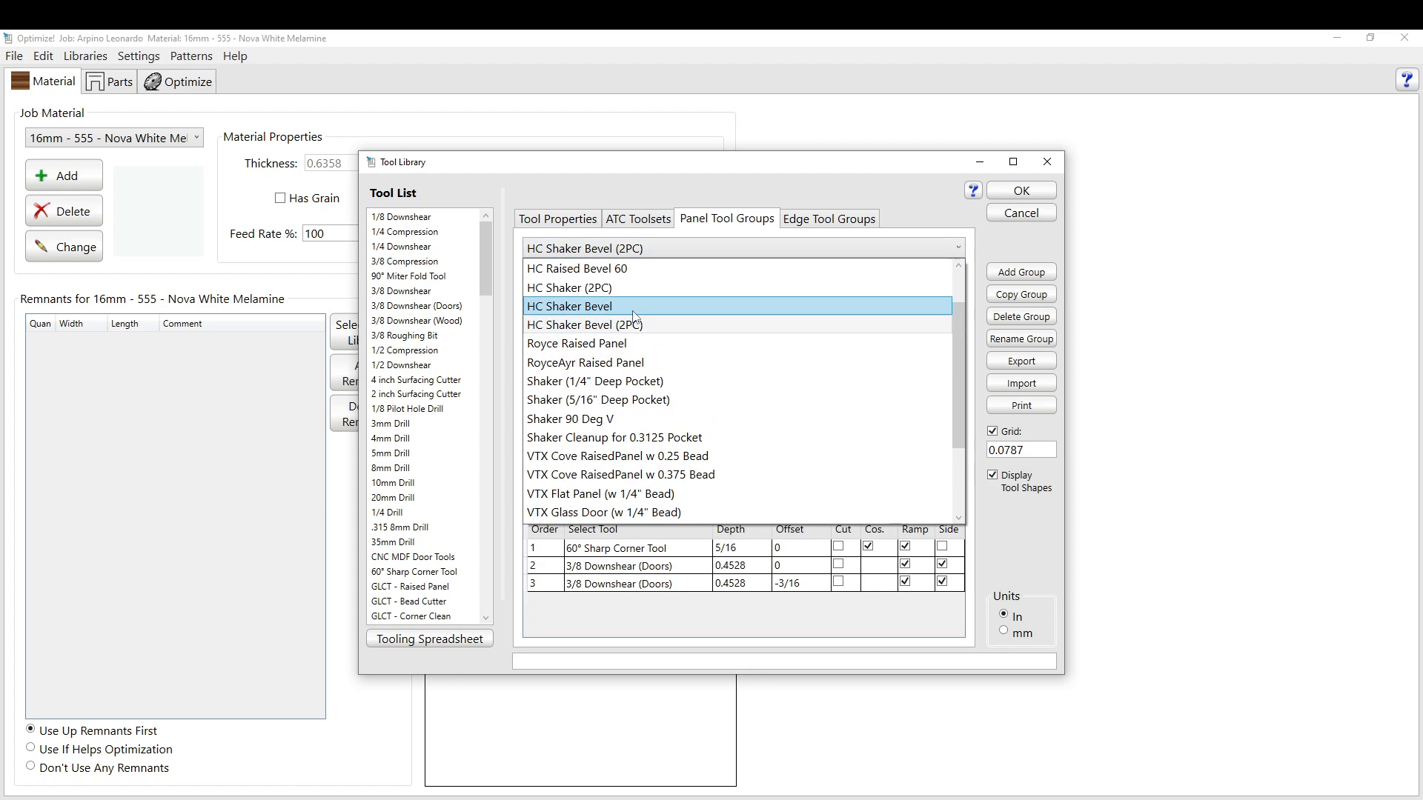
{"action": "left_click", "coordinate": [635, 310]}
{"action": "scroll", "coordinate": [772, 429], "scroll_direction": "up", "scroll_amount": 3}
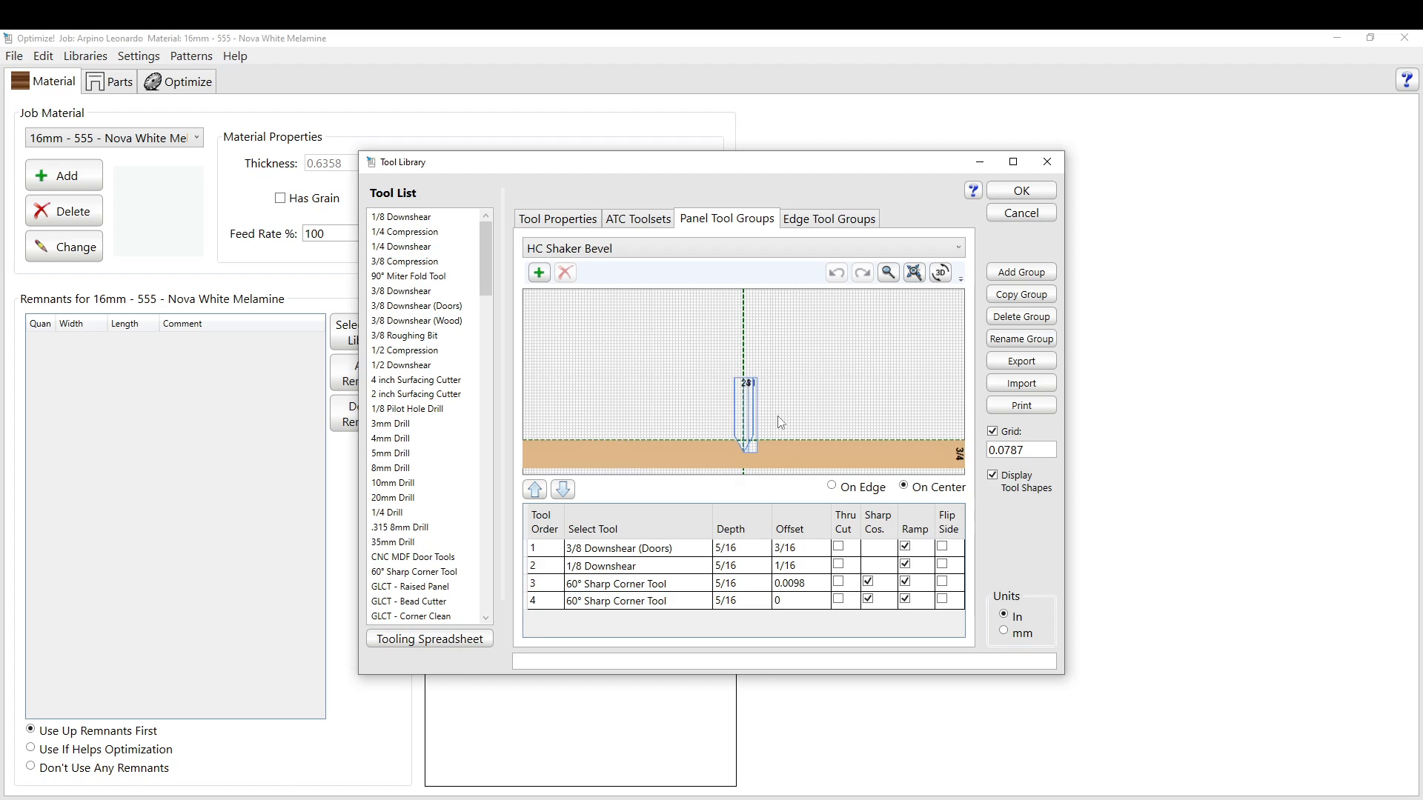
{"action": "scroll", "coordinate": [763, 443], "scroll_direction": "up", "scroll_amount": 3}
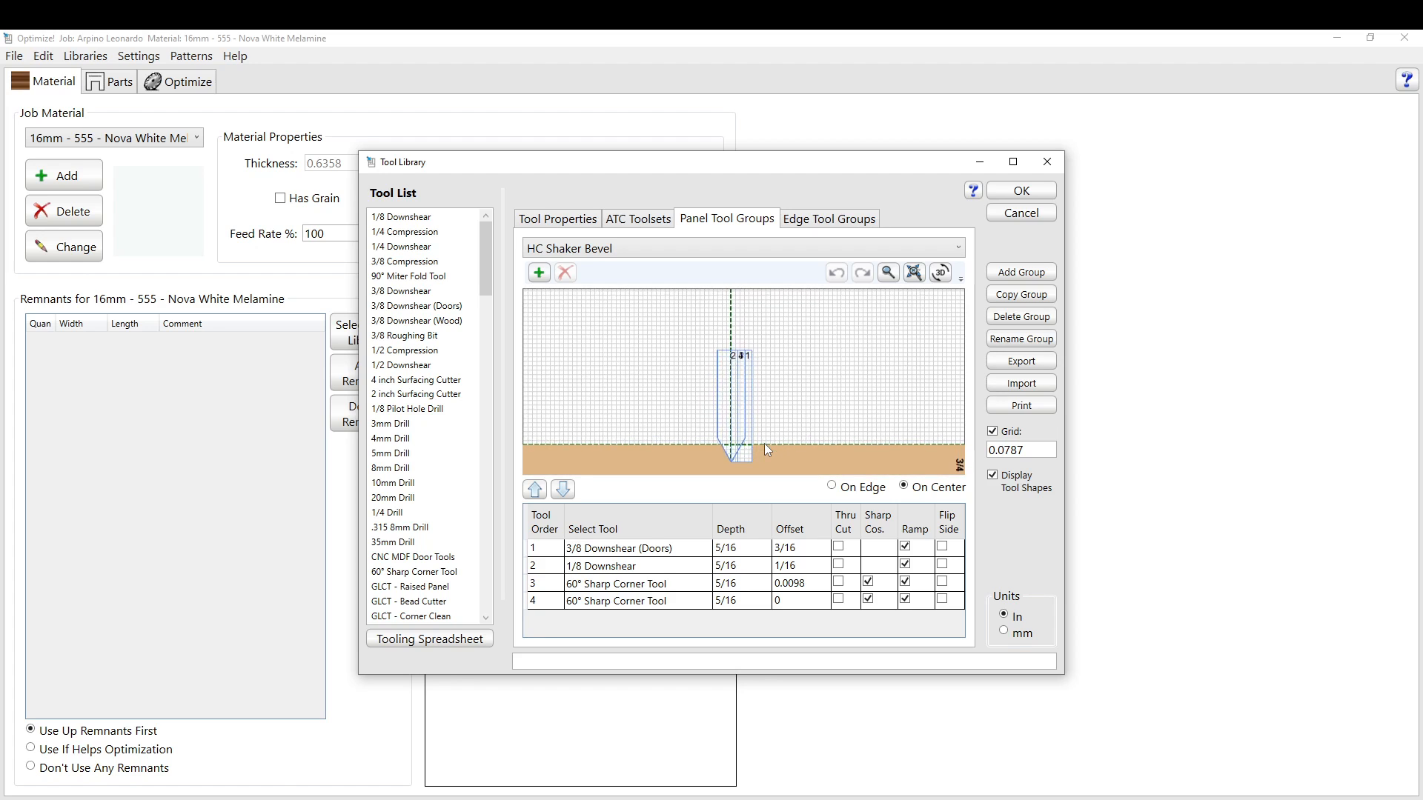
{"action": "scroll", "coordinate": [729, 298], "scroll_direction": "down", "scroll_amount": 2}
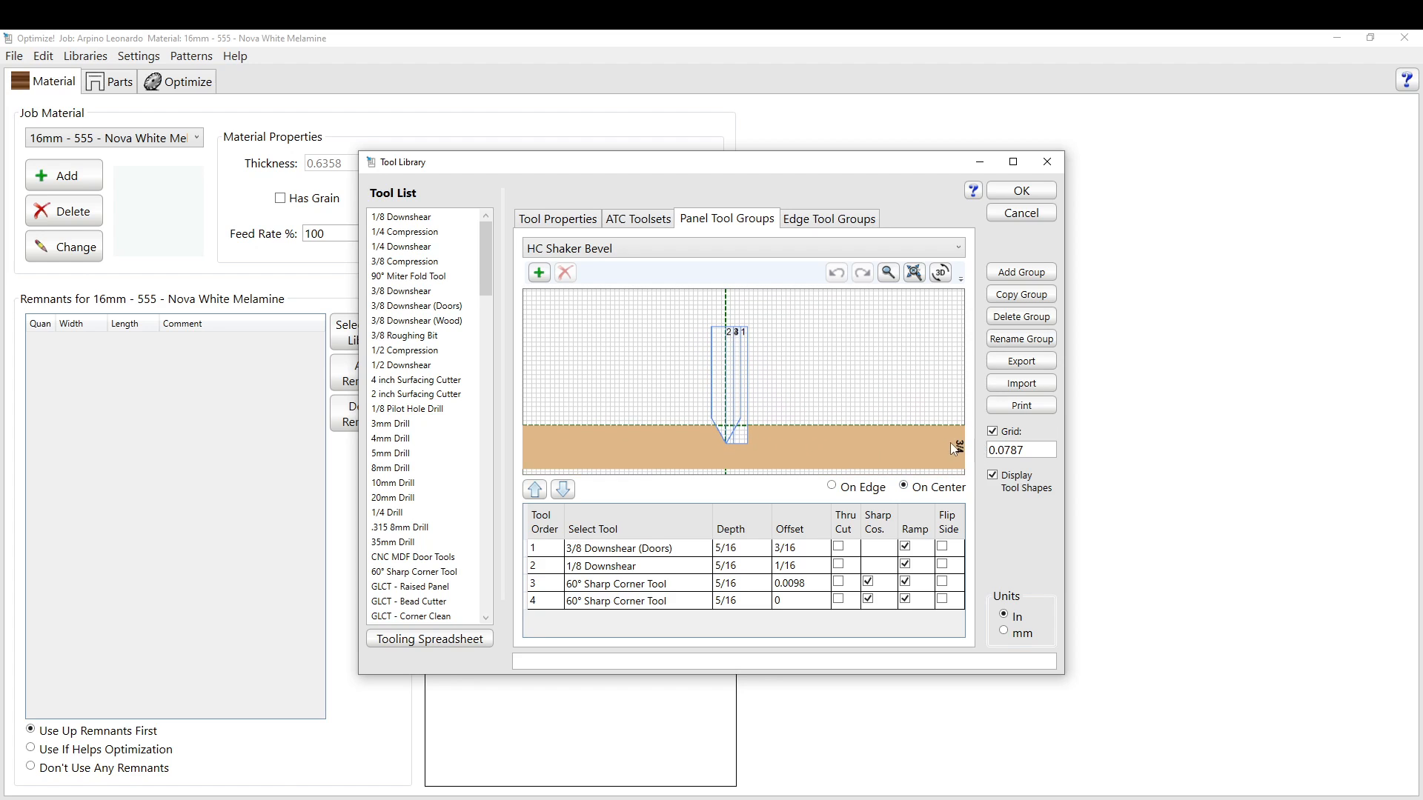
Set the grid spacing of the HC Shaker Bevel profile preview to 1 inch.
{"action": "double_click", "coordinate": [1017, 452]}
{"action": "left_click_drag", "start_coordinate": [1030, 451], "coordinate": [971, 457]}
{"action": "type", "text": "1"}
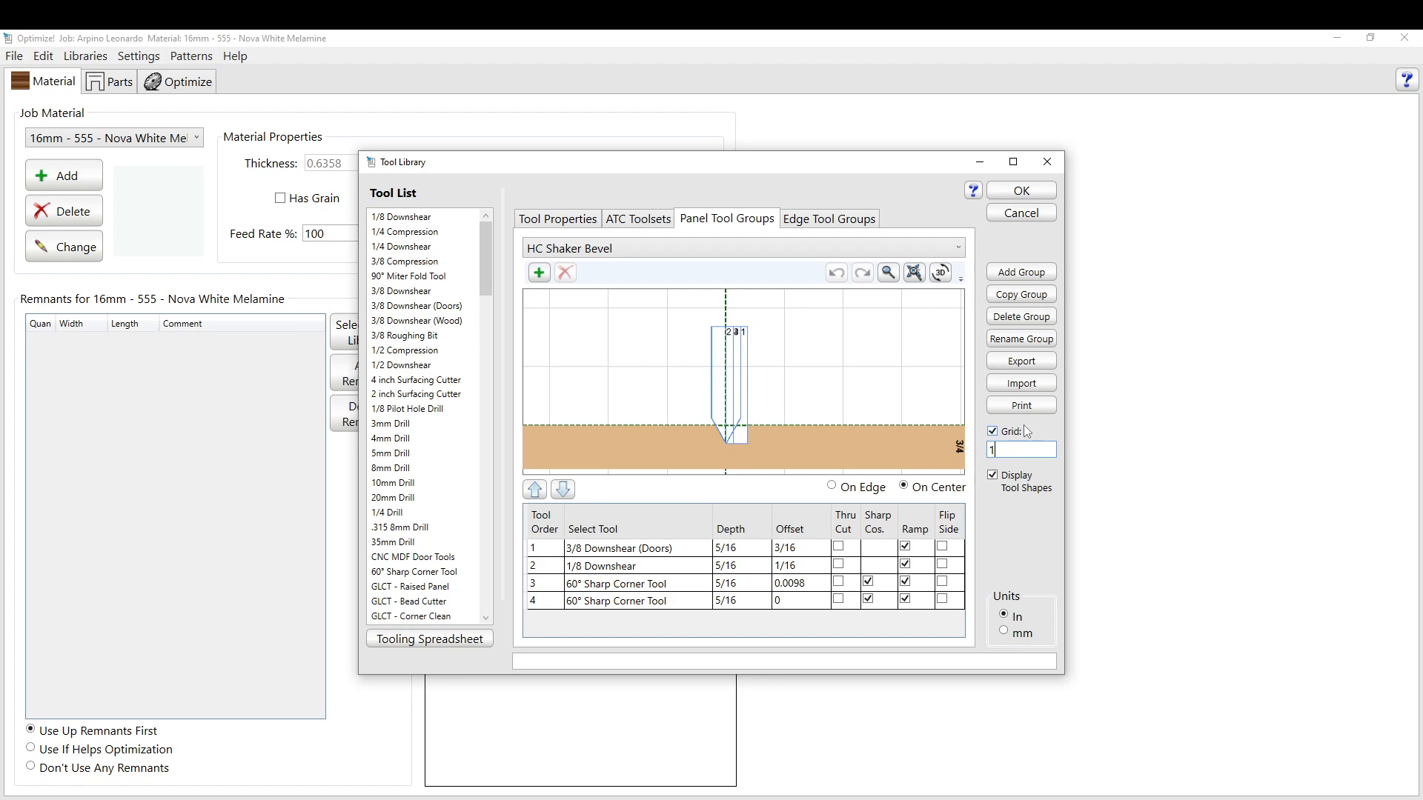
{"action": "scroll", "coordinate": [717, 412], "scroll_direction": "down", "scroll_amount": 1}
{"action": "scroll", "coordinate": [725, 423], "scroll_direction": "up", "scroll_amount": 1}
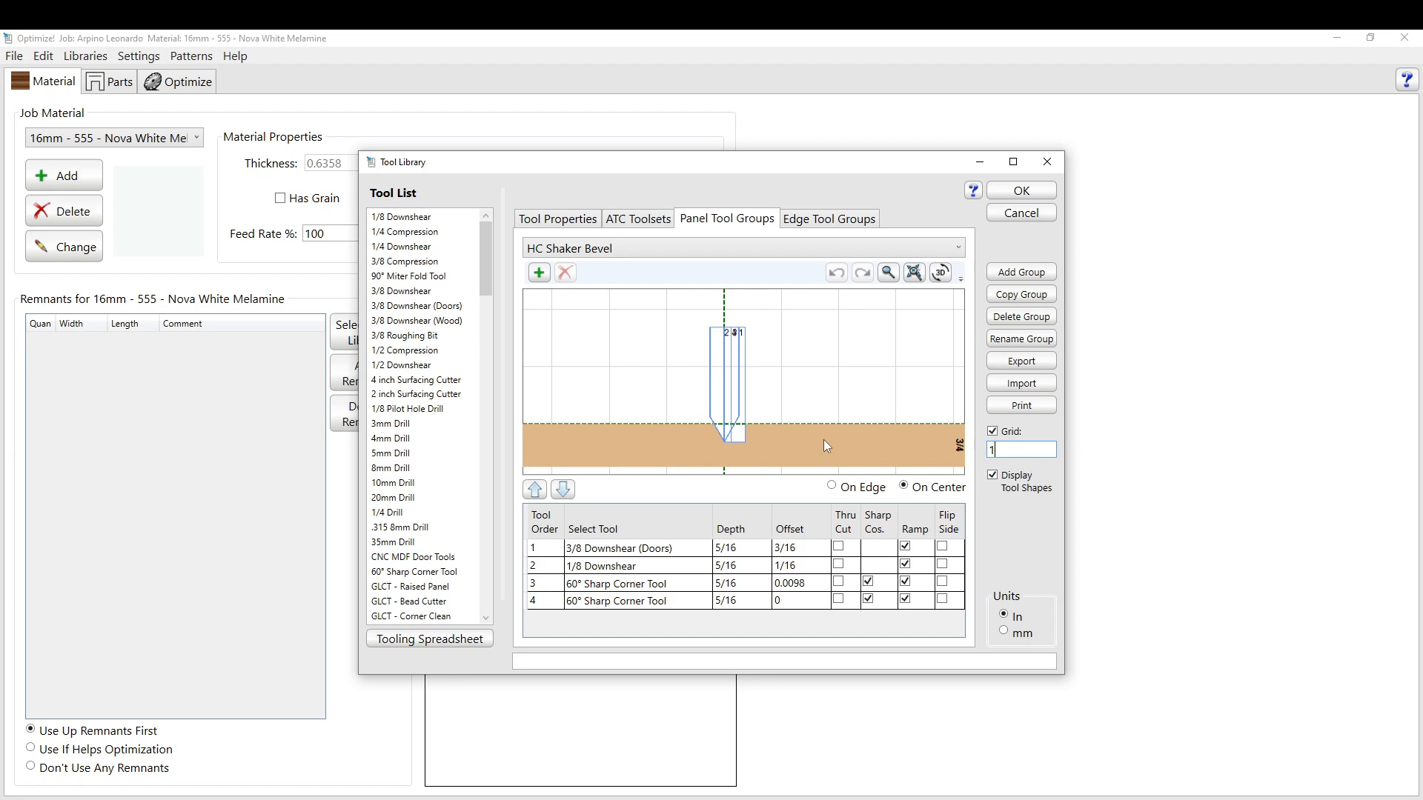
Set the sample material thickness in the HC Shaker Bevel profile preview to 5/8.
{"action": "double_click", "coordinate": [961, 444]}
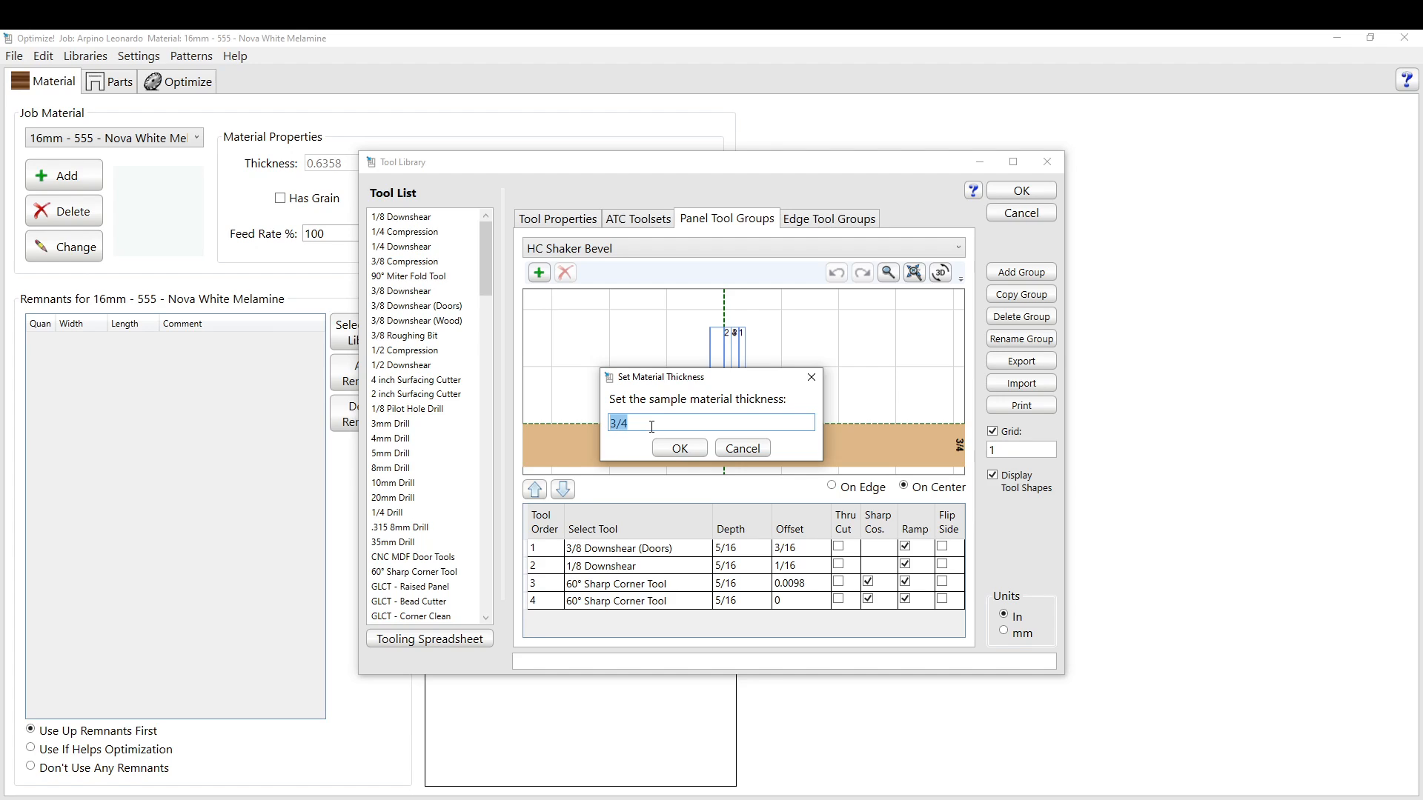
{"action": "type", "text": "5/8"}
{"action": "key", "text": "Return"}
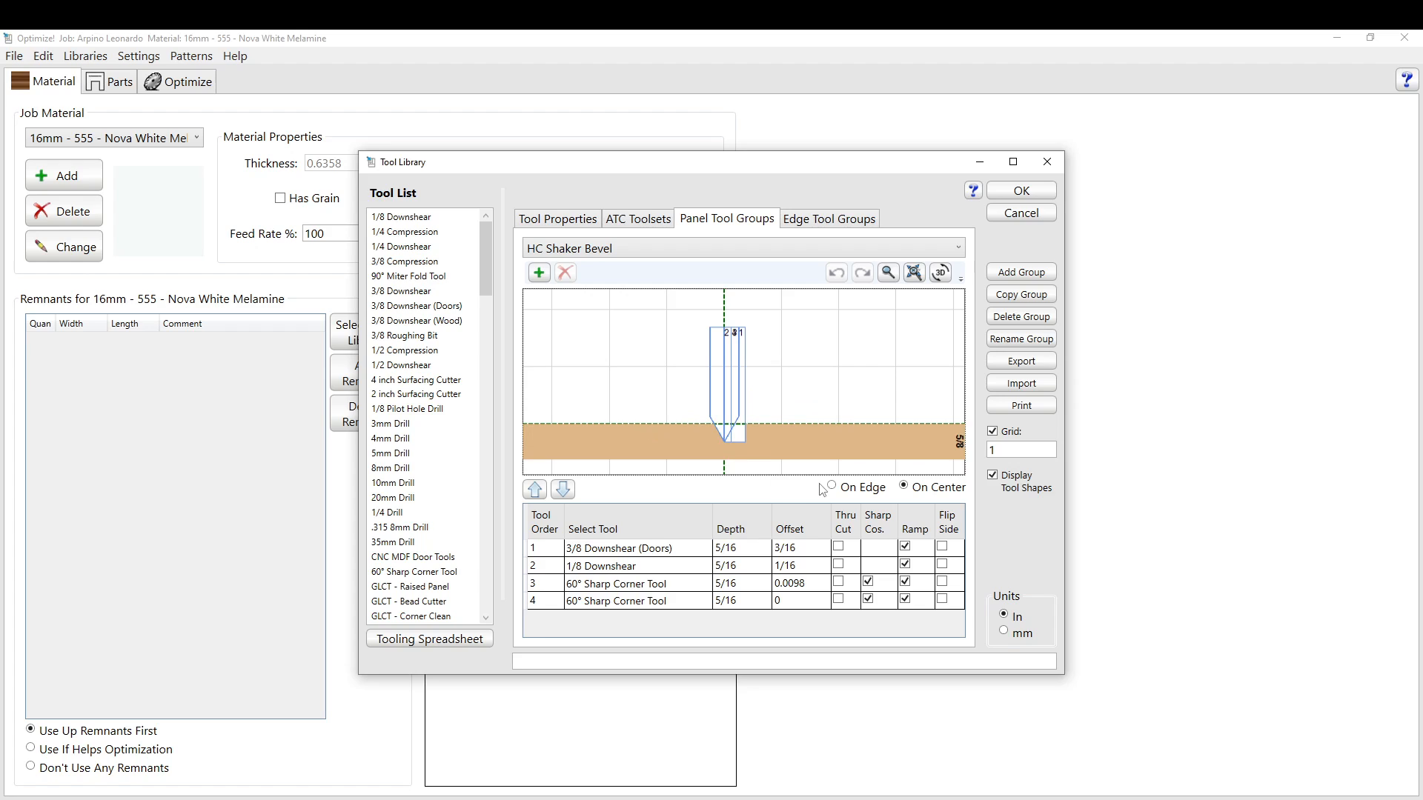
Examine the HC Shaker Bevel panel cut from an angle and up close in the 3D viewer and close the viewer.
{"action": "left_click", "coordinate": [940, 273]}
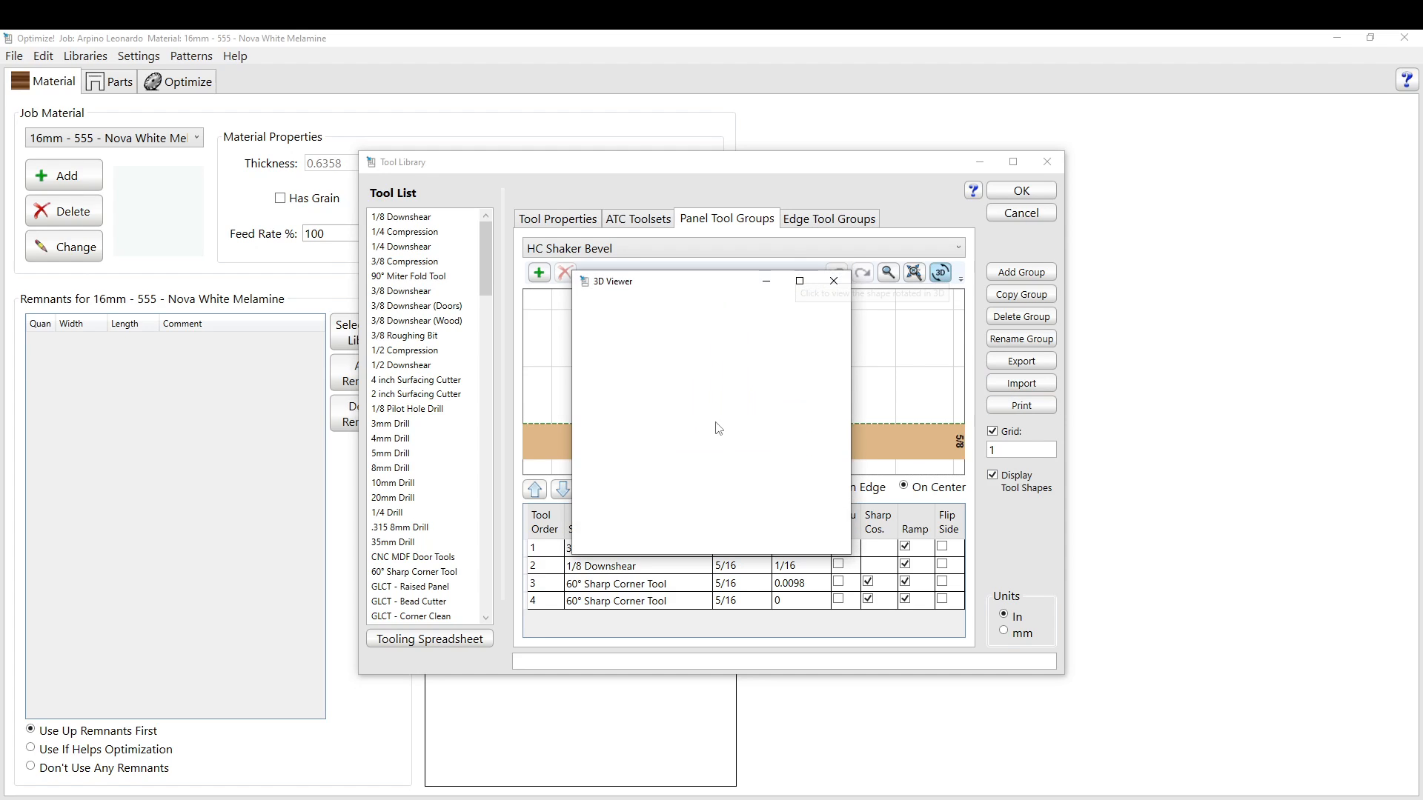
{"action": "left_click_drag", "start_coordinate": [810, 397], "coordinate": [741, 497]}
{"action": "scroll", "coordinate": [701, 481], "scroll_direction": "up", "scroll_amount": 4}
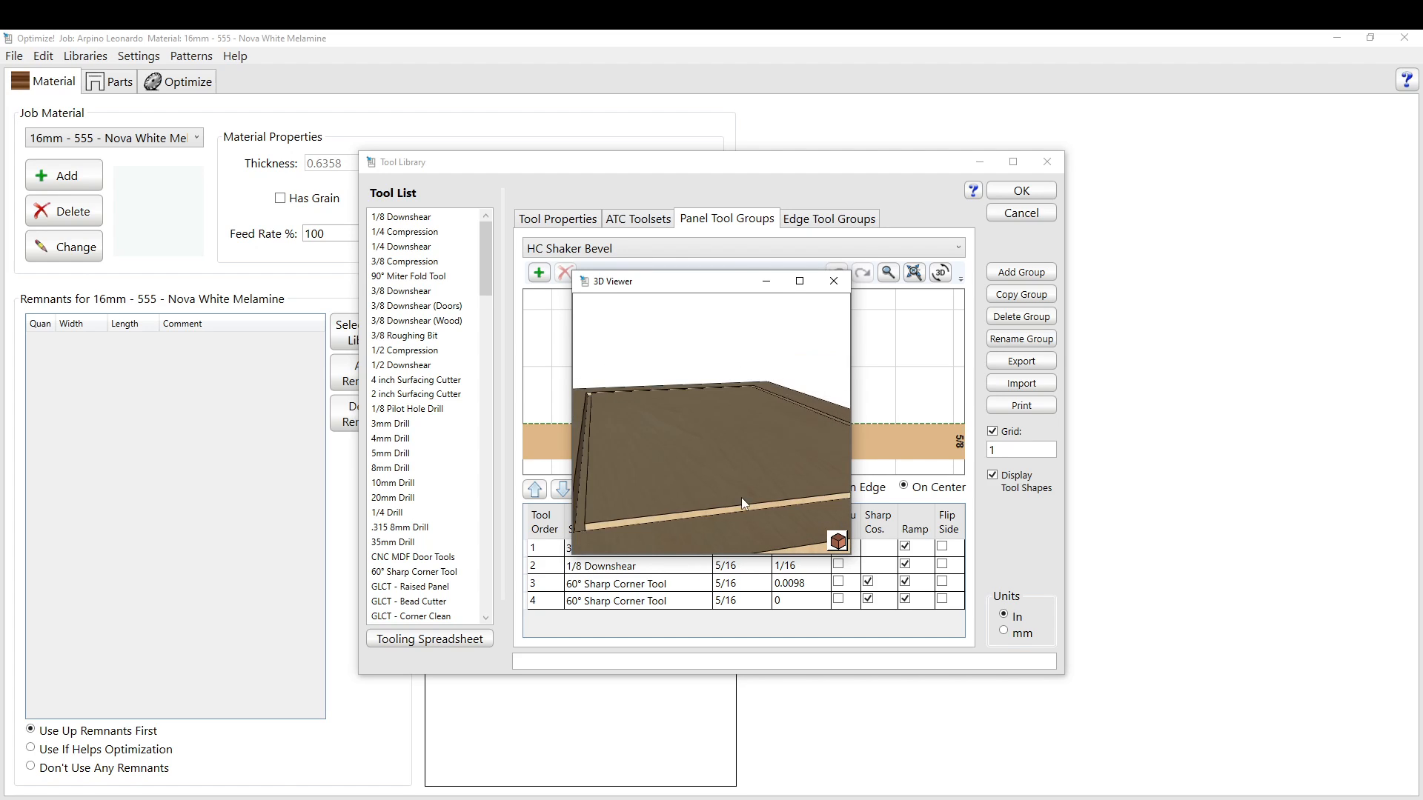
{"action": "left_click", "coordinate": [834, 281]}
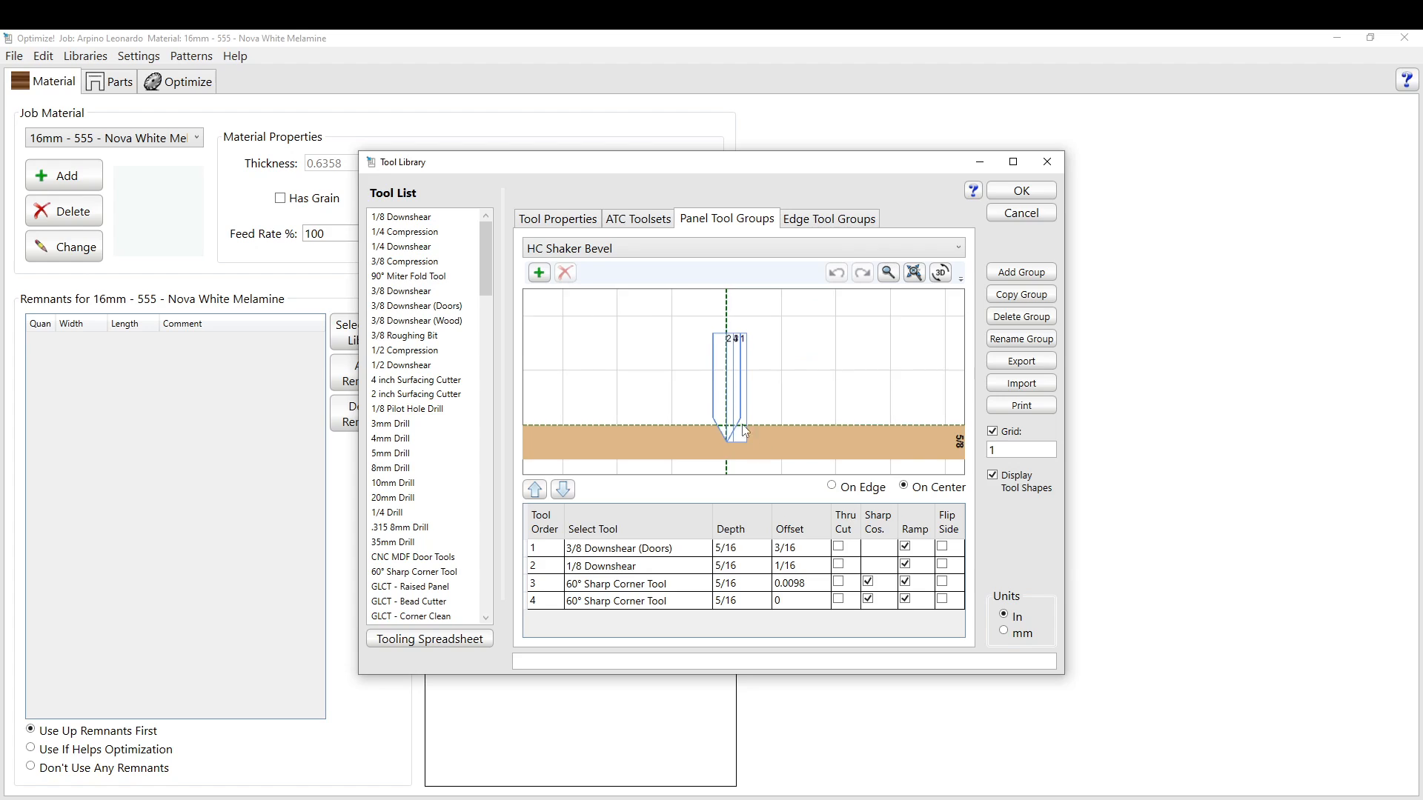
Insert a new tool directly below 3/8 Downshear (Doors) in the HC Shaker Bevel group.
{"action": "scroll", "coordinate": [741, 428], "scroll_direction": "down", "scroll_amount": 3}
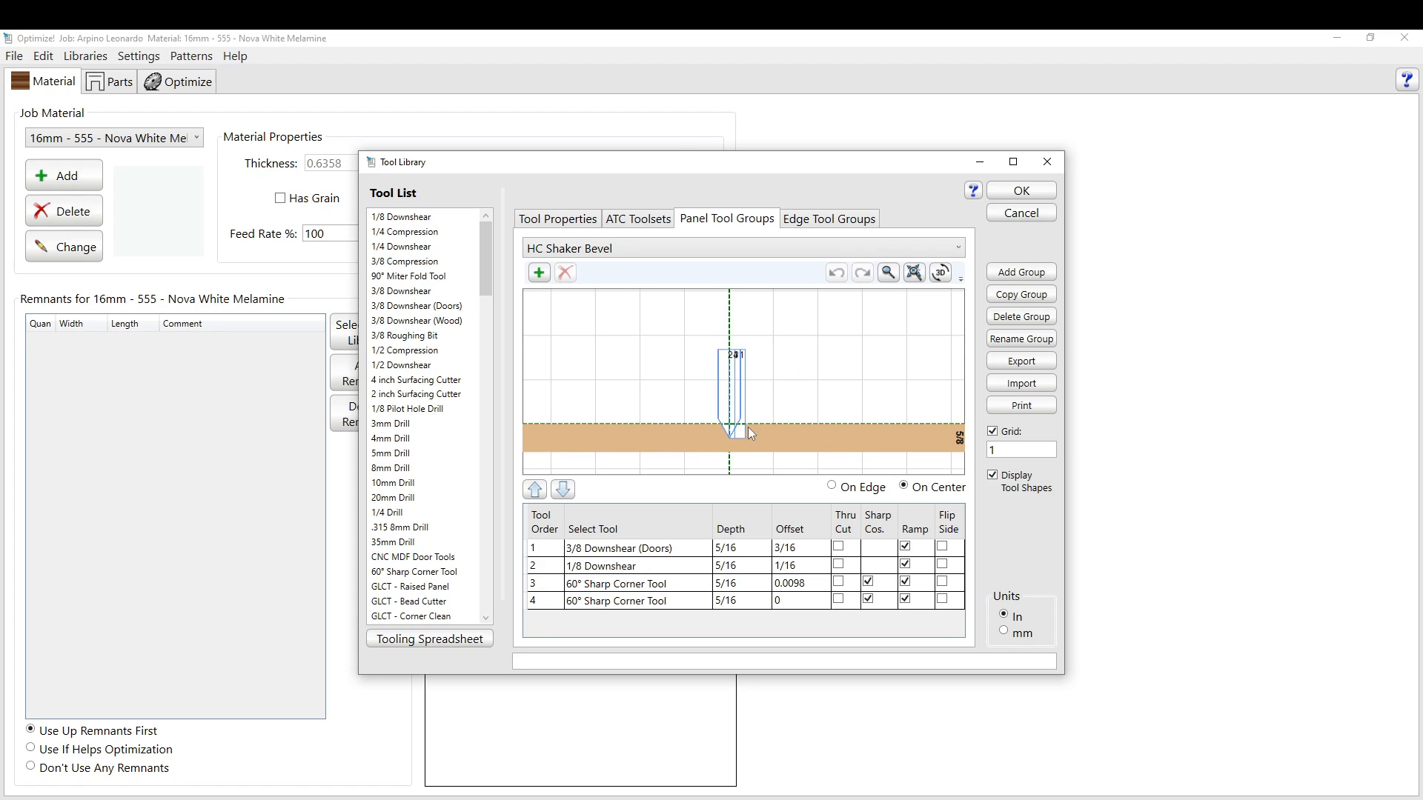
{"action": "scroll", "coordinate": [748, 427], "scroll_direction": "down", "scroll_amount": 4}
{"action": "scroll", "coordinate": [771, 417], "scroll_direction": "up", "scroll_amount": 1}
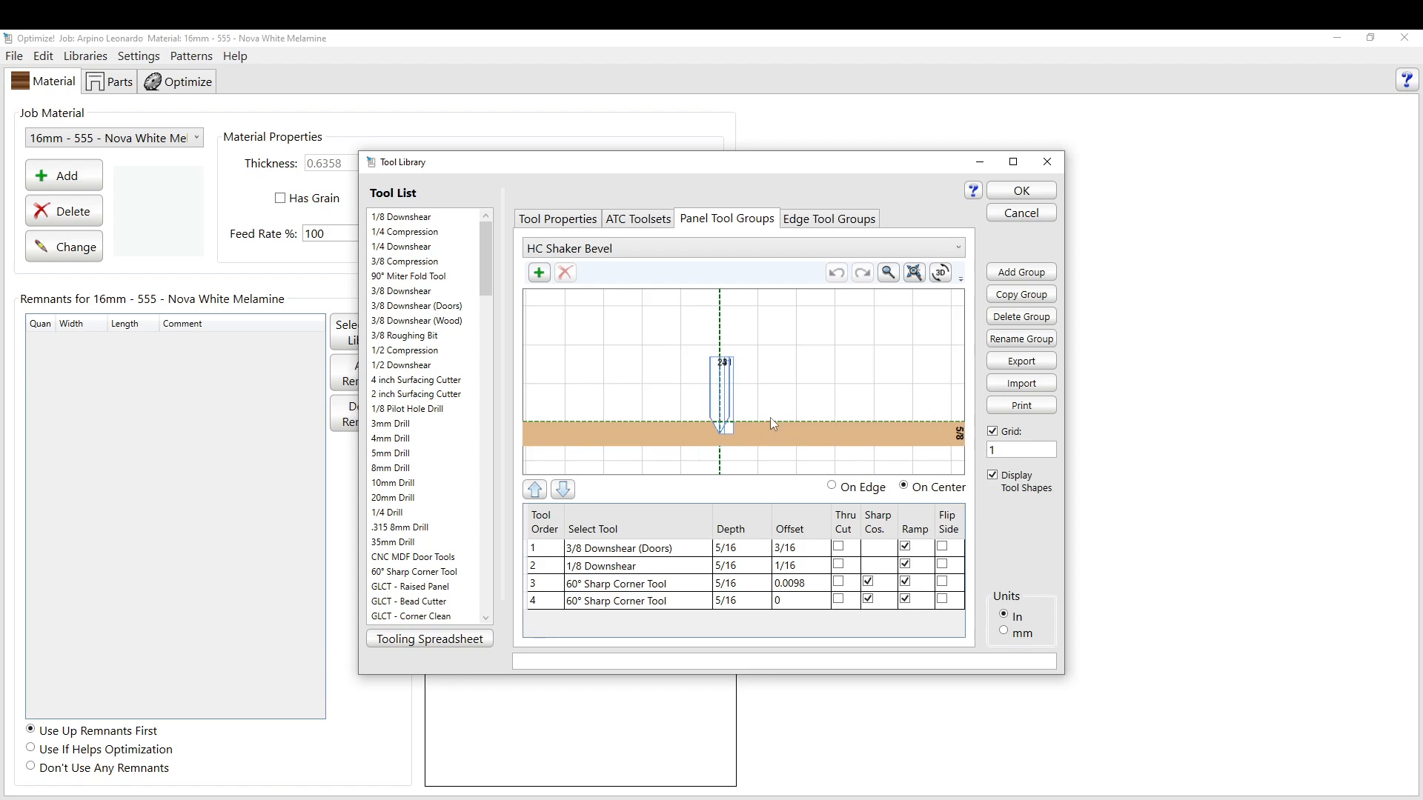
{"action": "scroll", "coordinate": [766, 428], "scroll_direction": "up", "scroll_amount": 3}
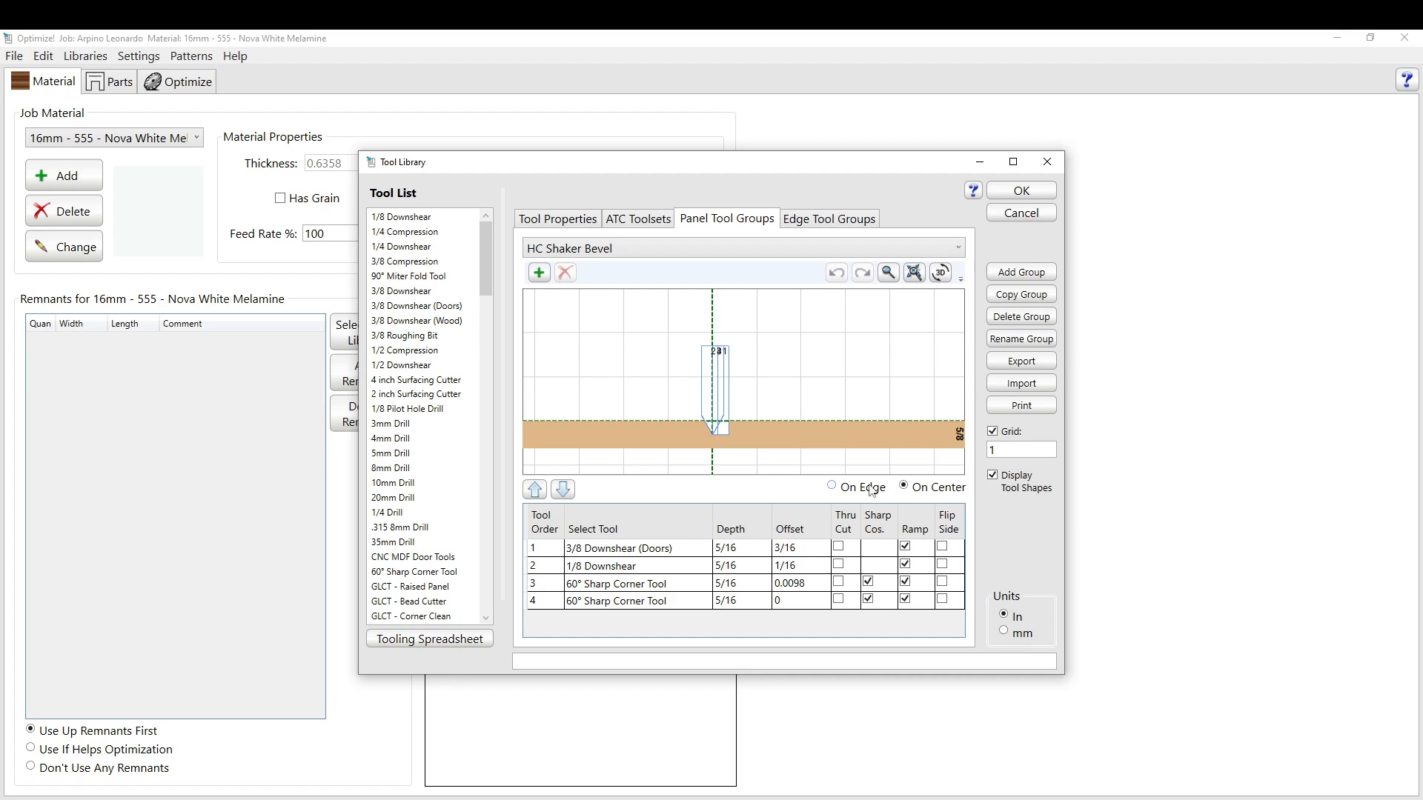
{"action": "left_click", "coordinate": [555, 548]}
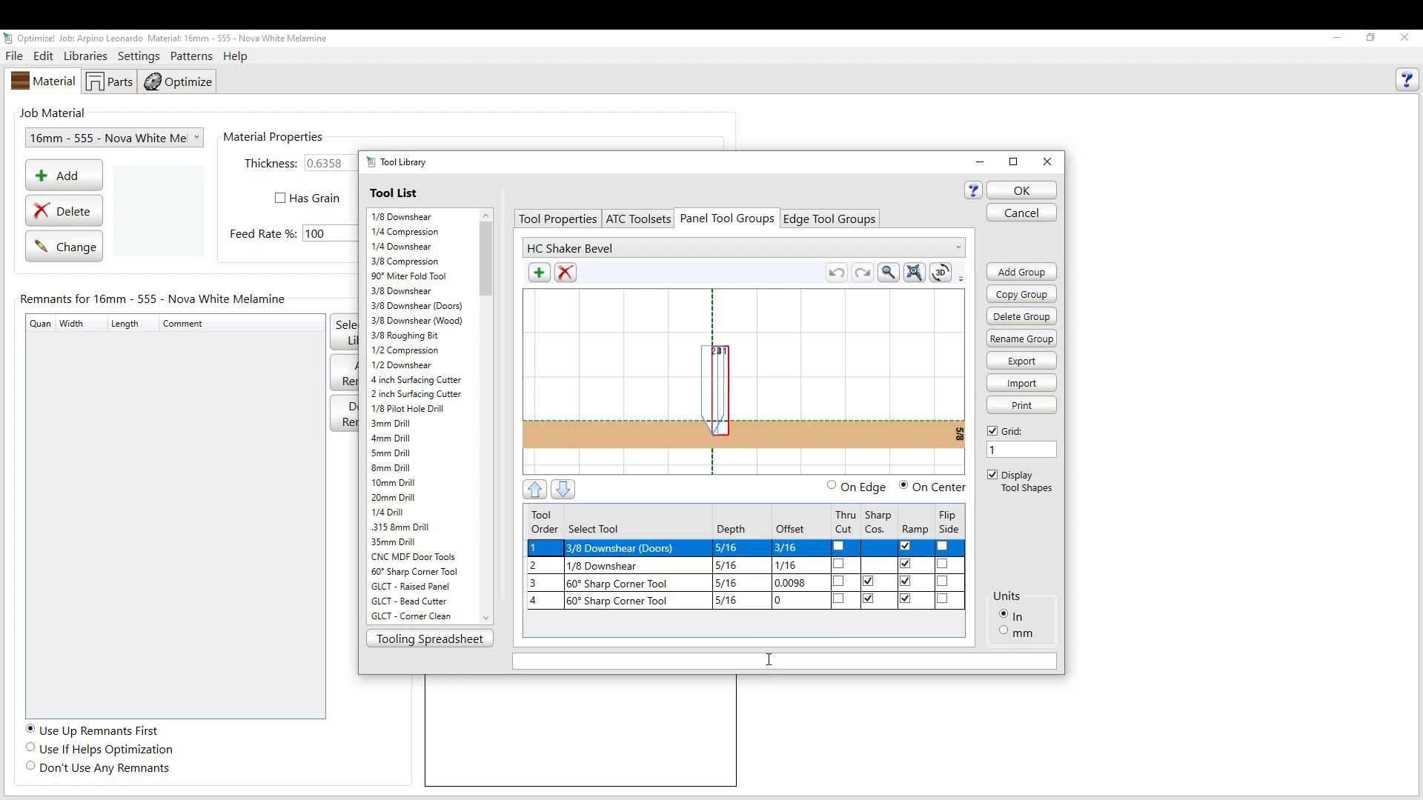
{"action": "left_click", "coordinate": [539, 273]}
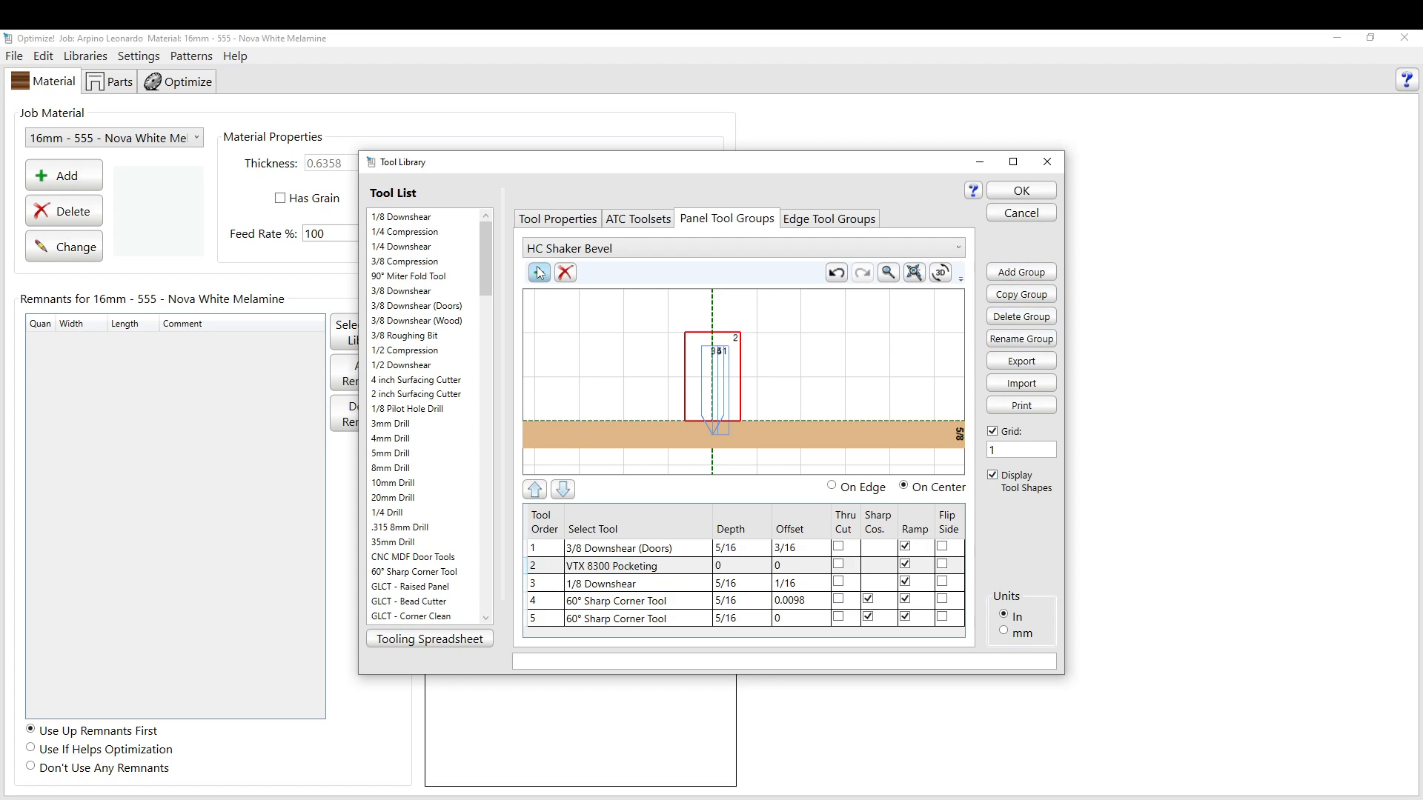
Set the tool positioning of the HC Shaker Bevel group to On Edge.
{"action": "left_click", "coordinate": [543, 569]}
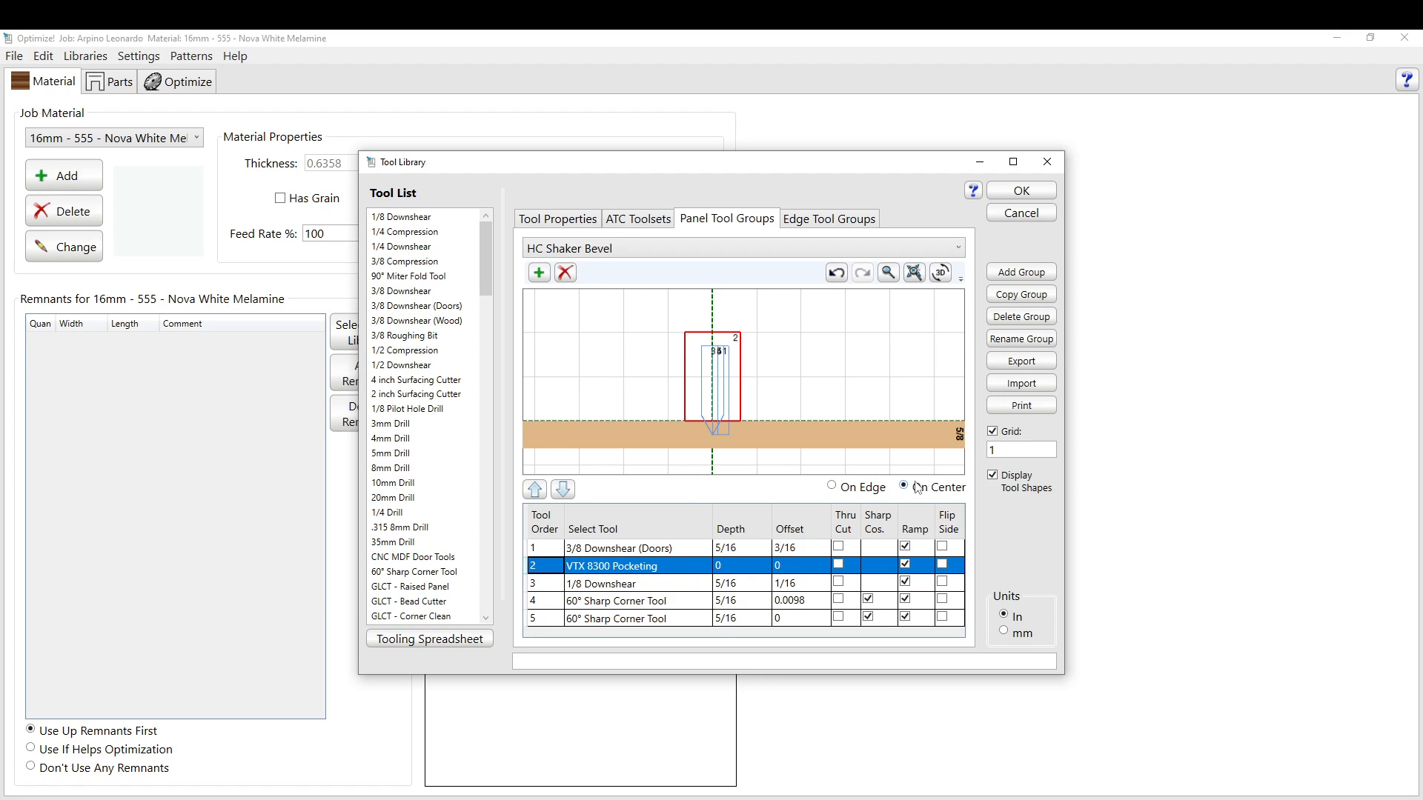
{"action": "left_click", "coordinate": [832, 487]}
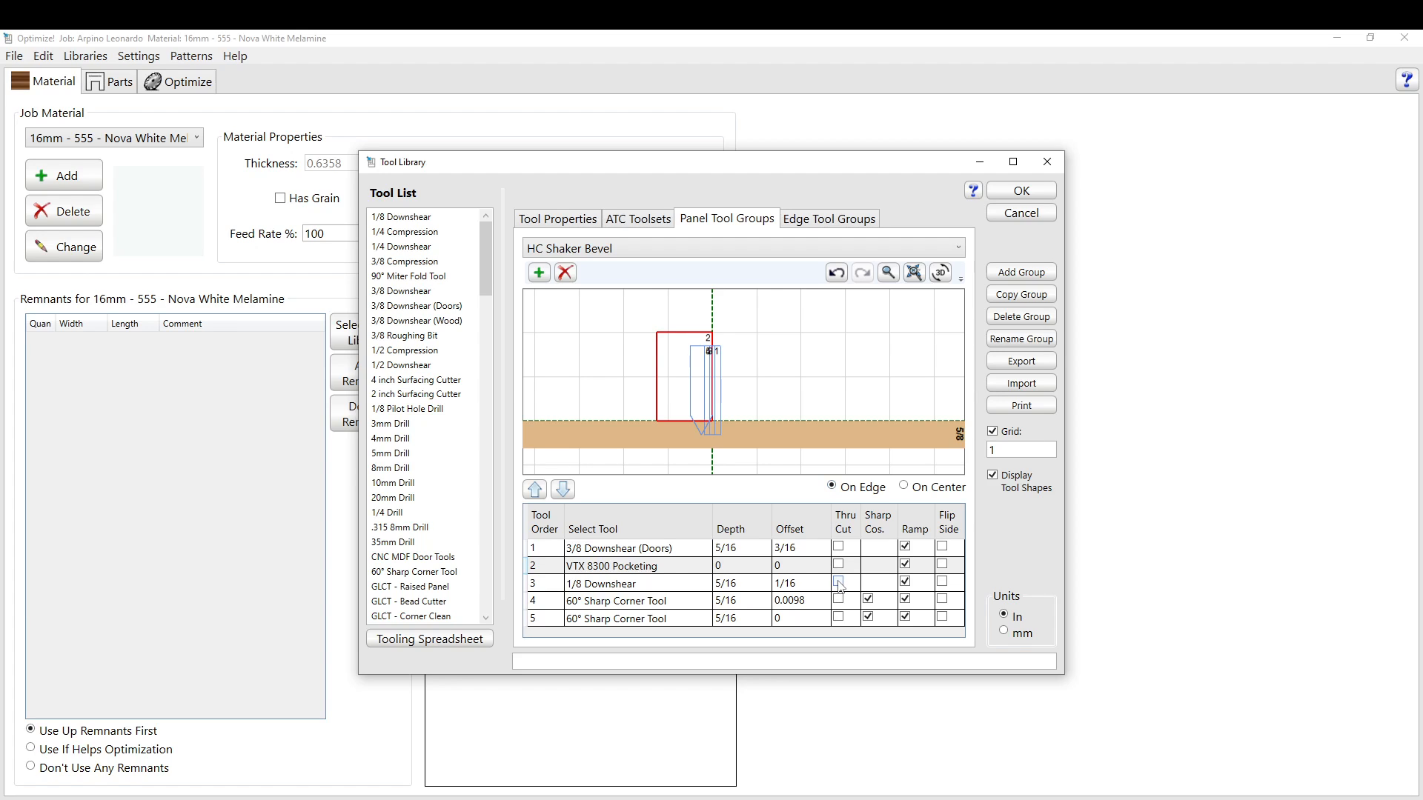
Set the offset of the VTX 8300 Pocketing tool to 1.
{"action": "left_click", "coordinate": [553, 566]}
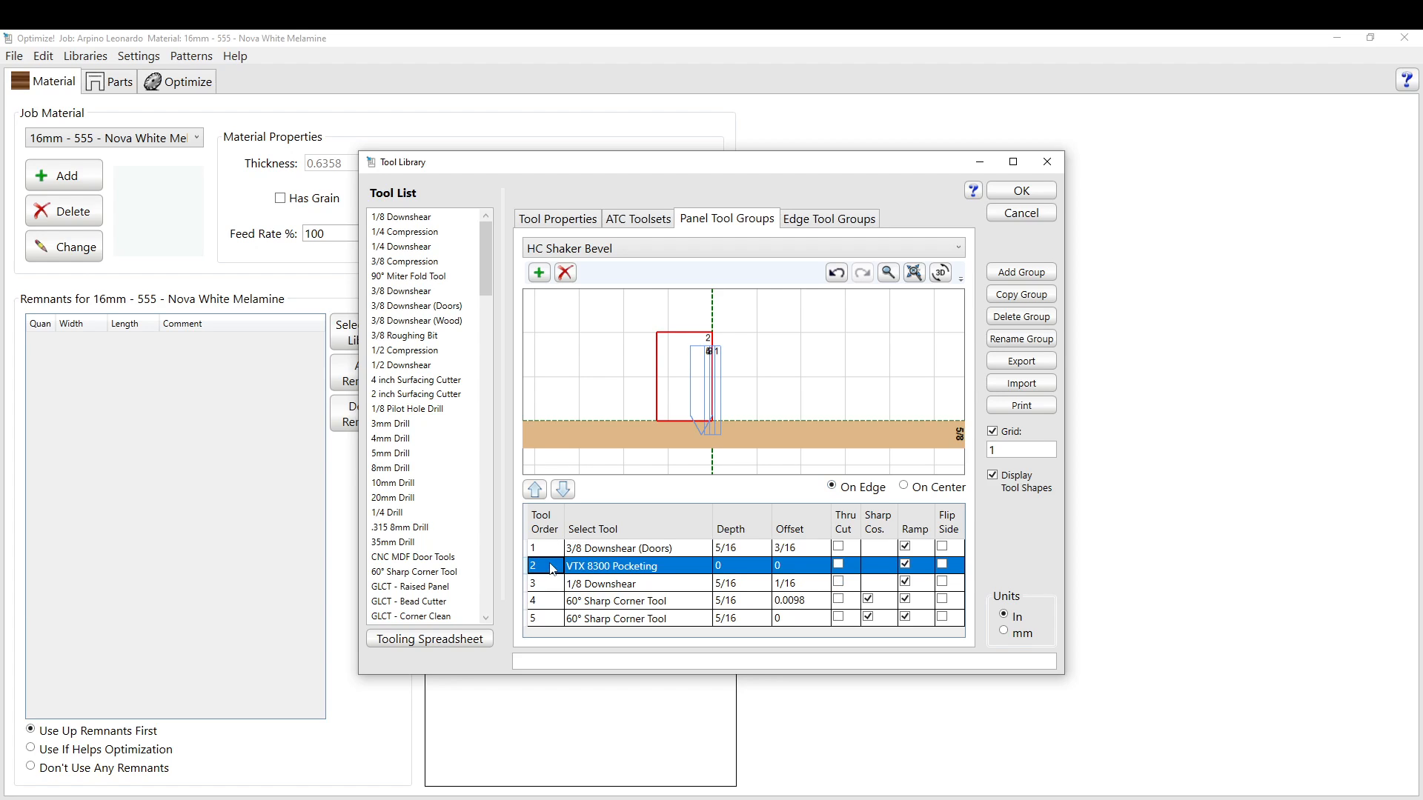
{"action": "left_click", "coordinate": [793, 568]}
{"action": "type", "text": "1"}
{"action": "key", "text": "Return"}
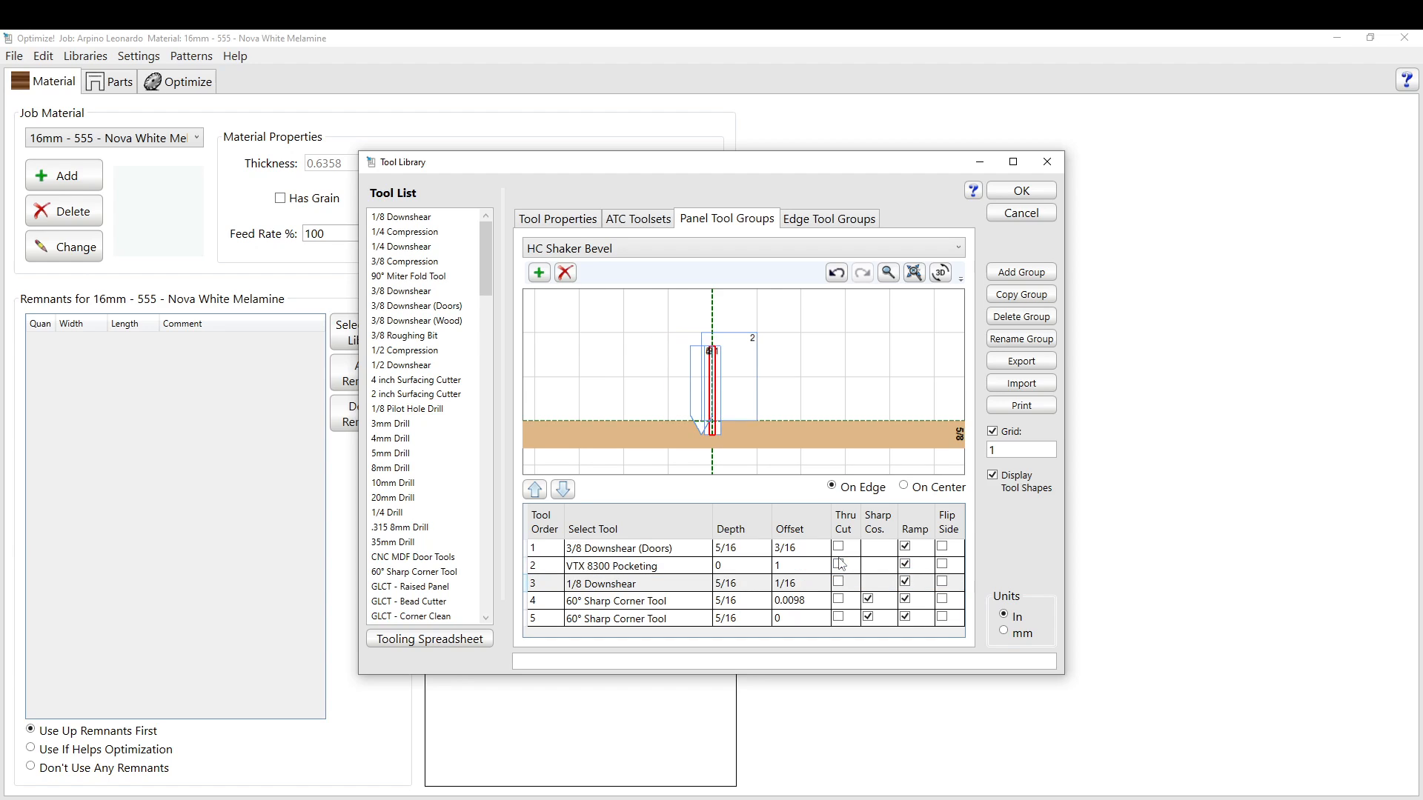
Try an offset of 1 1/2 for the VTX 8300 Pocketing tool and replace it with 1.25.
{"action": "left_click", "coordinate": [744, 376]}
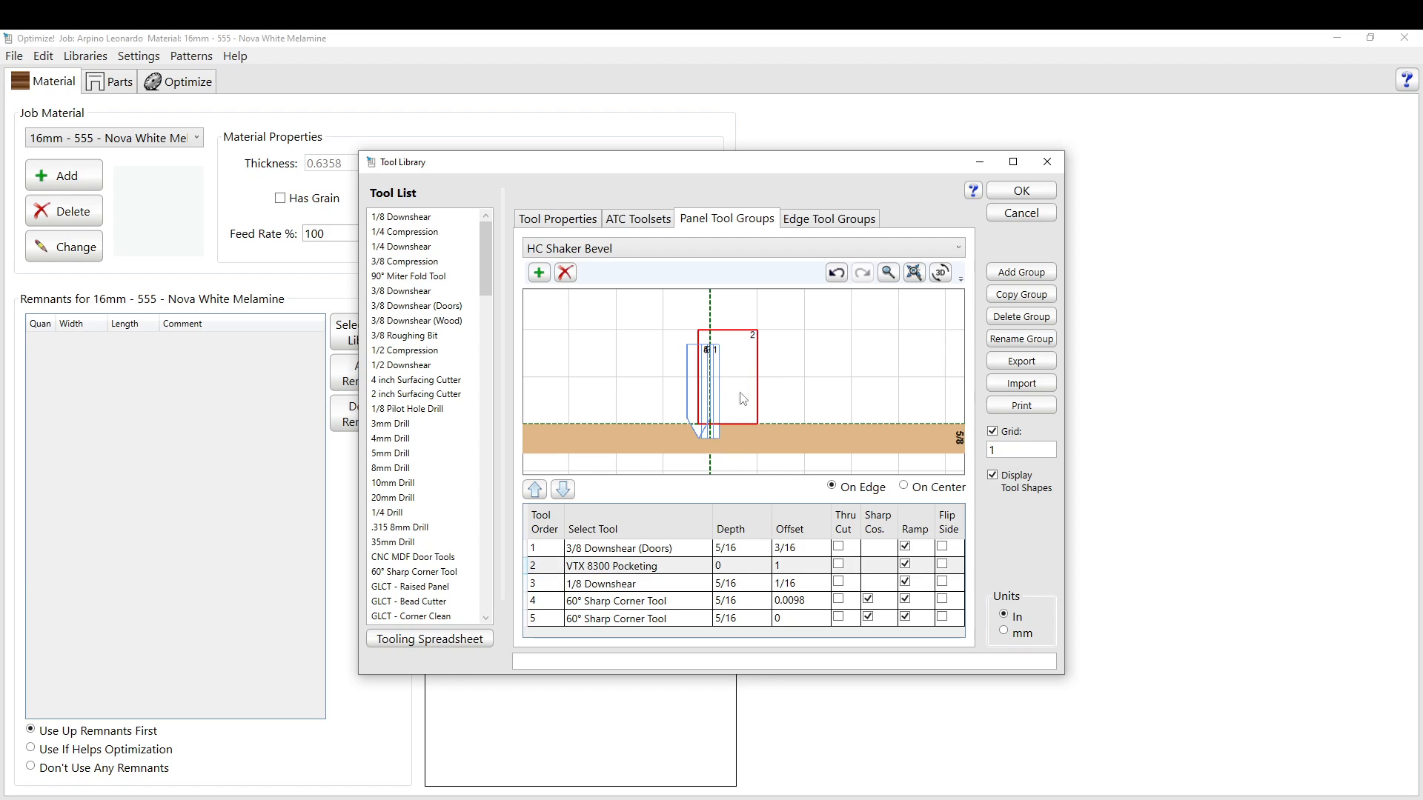
{"action": "left_click", "coordinate": [798, 566]}
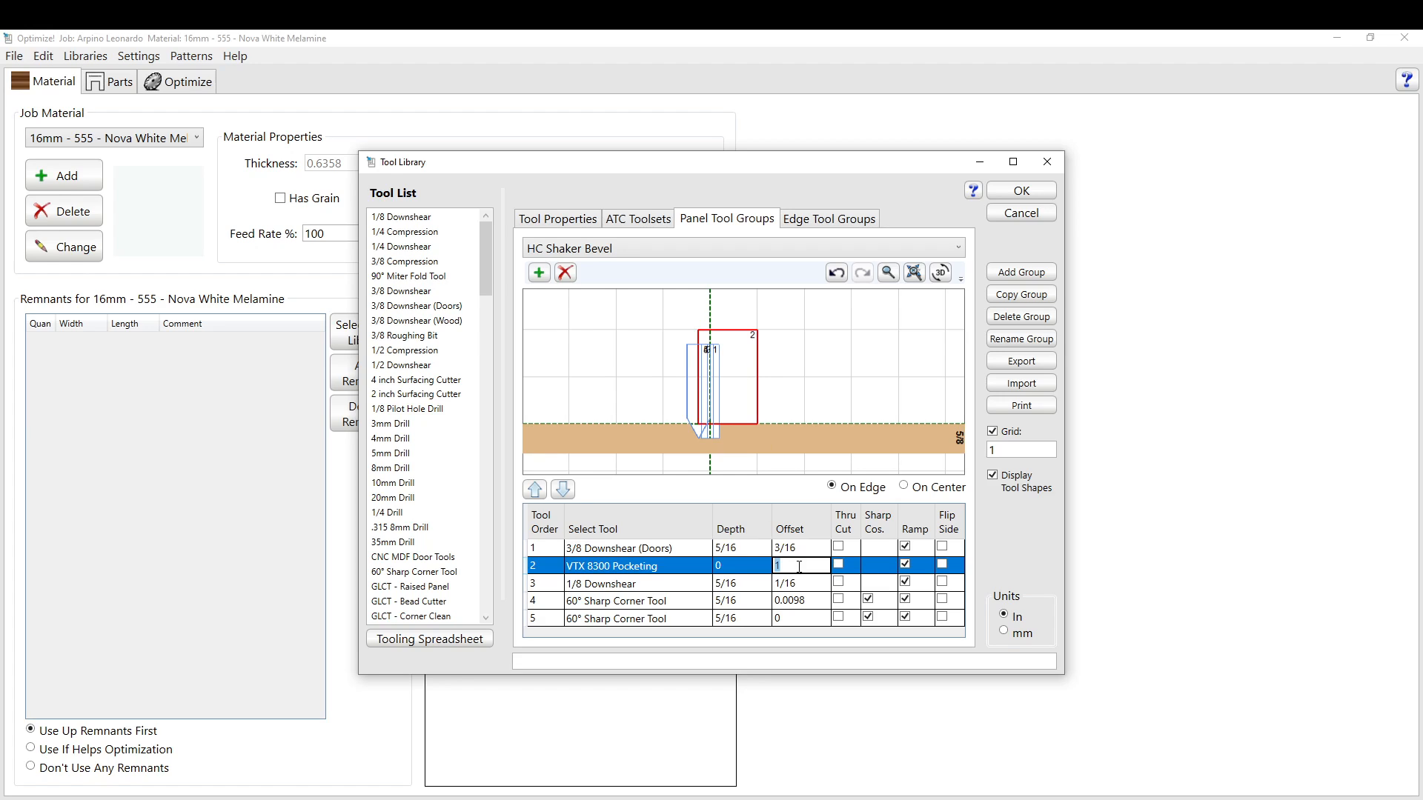
{"action": "key", "text": "Return"}
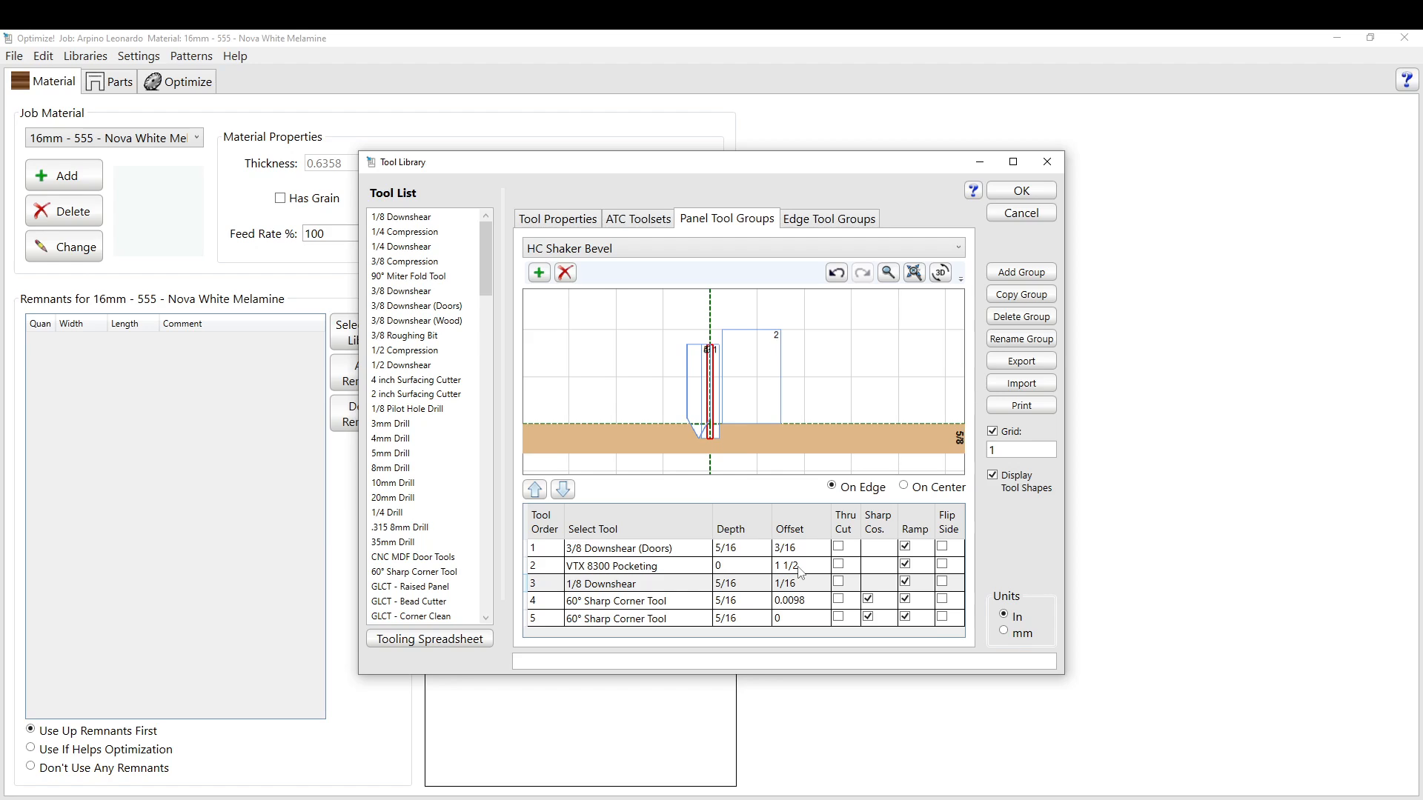
{"action": "left_click", "coordinate": [801, 566]}
{"action": "type", "text": "1.25"}
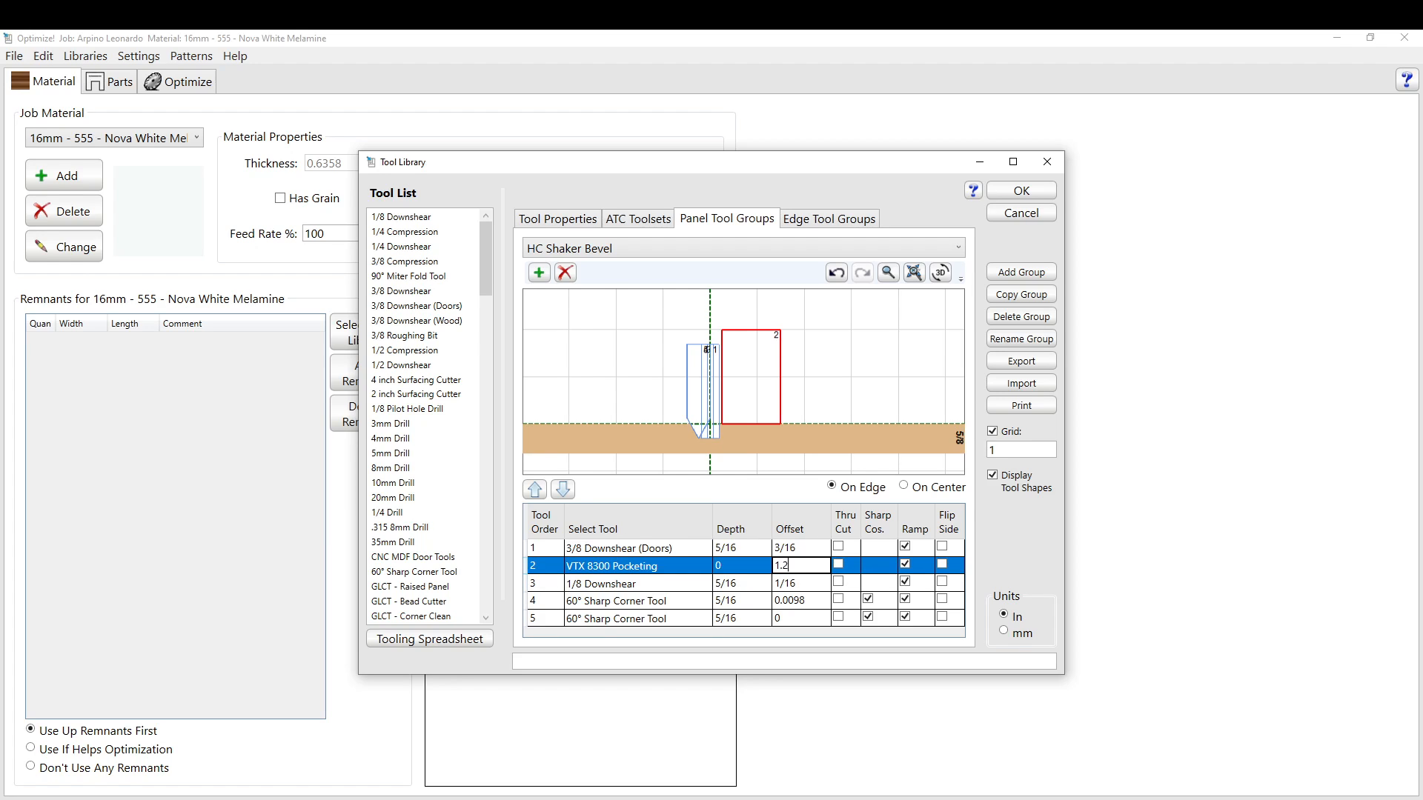
{"action": "key", "text": "Return"}
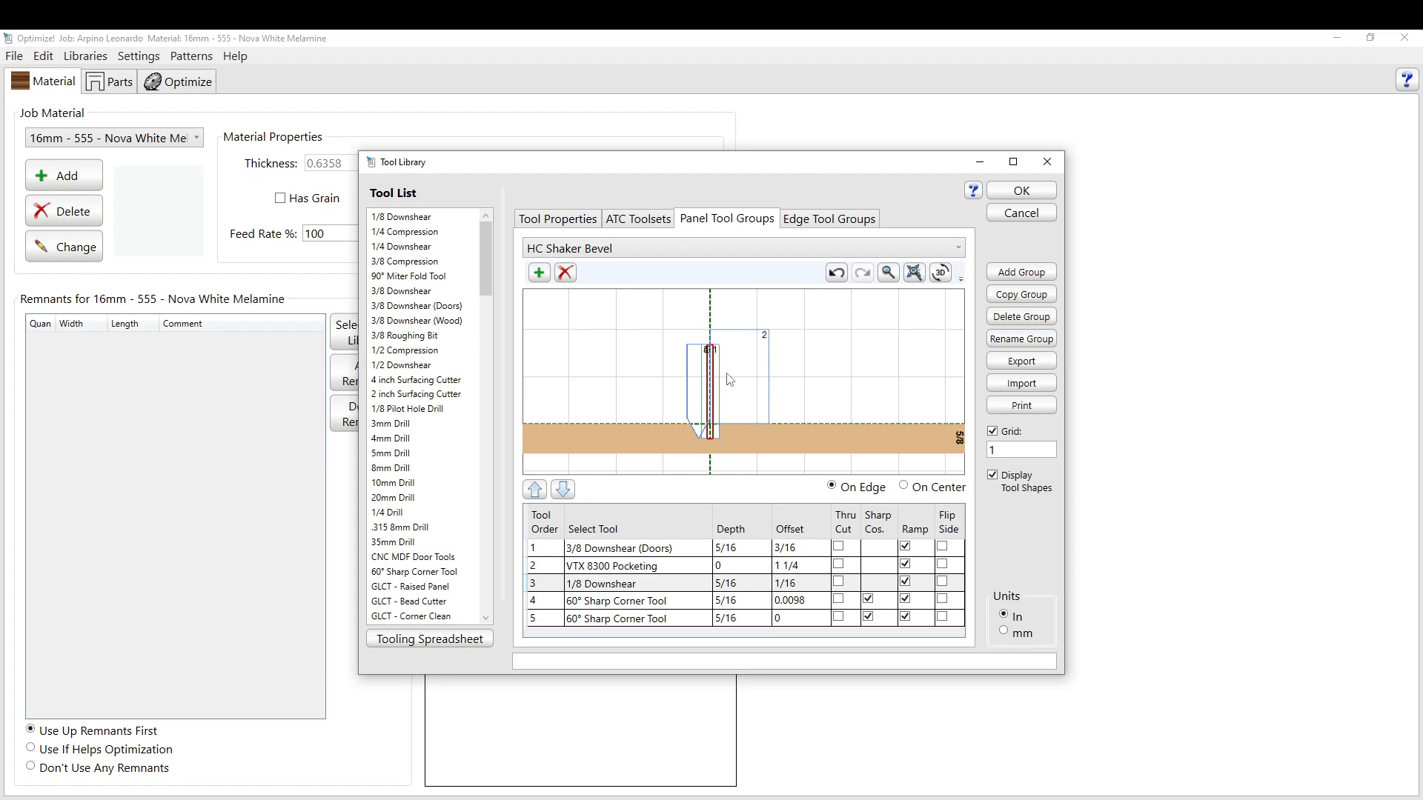
Examine in the profile preview how the VTX 8300 Pocketing tool lines up with the panel edge and the other tools.
{"action": "scroll", "coordinate": [732, 386], "scroll_direction": "up", "scroll_amount": 1}
{"action": "scroll", "coordinate": [732, 385], "scroll_direction": "up", "scroll_amount": 2}
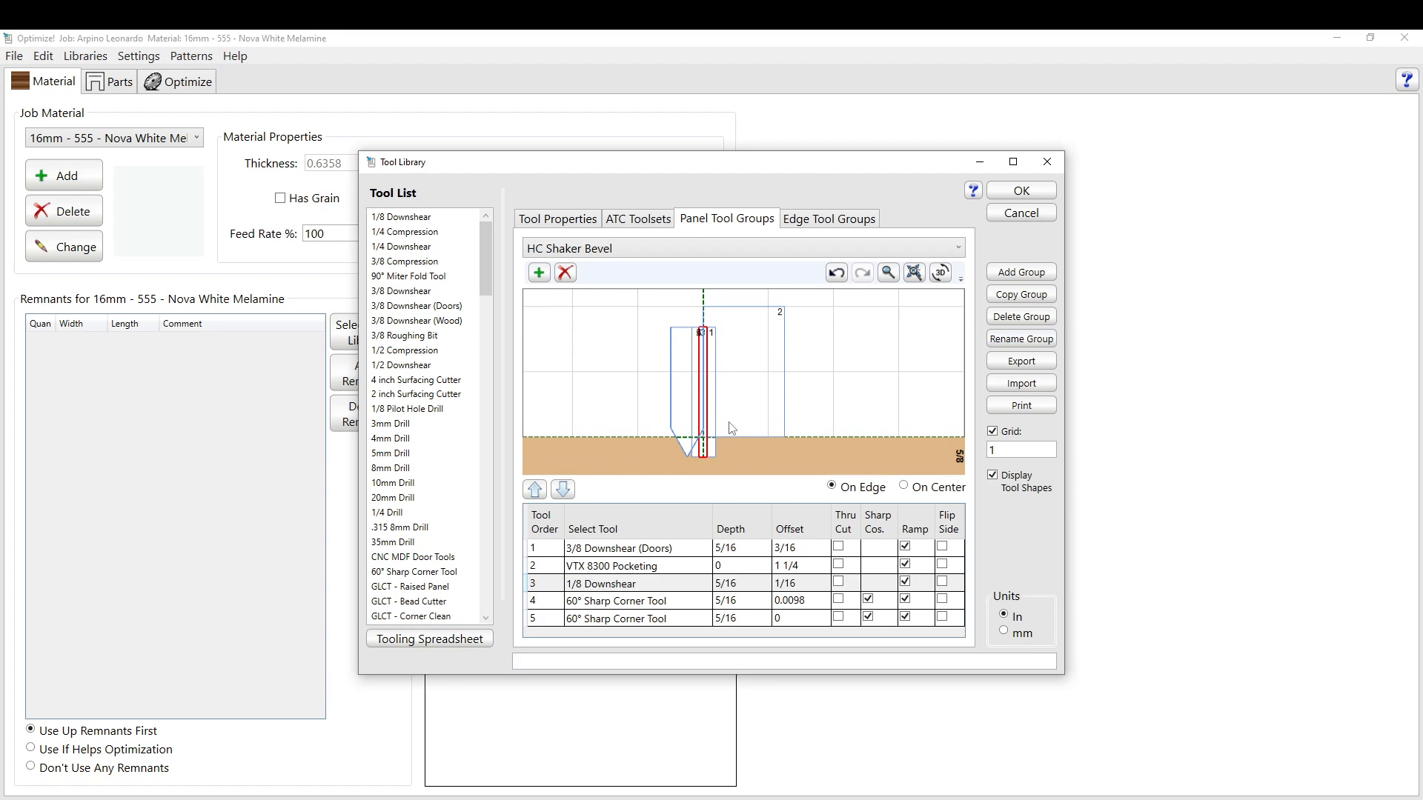
{"action": "left_click", "coordinate": [539, 569]}
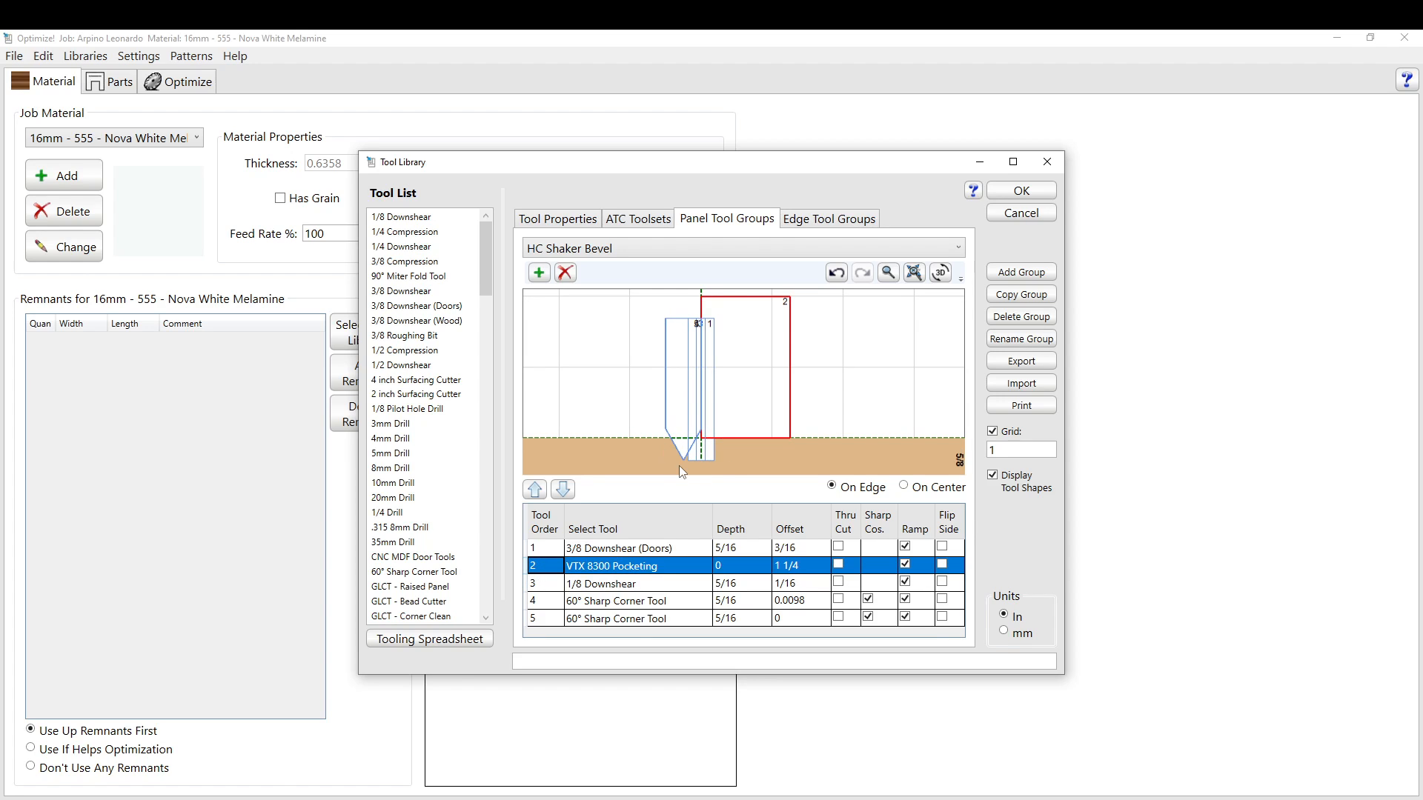
{"action": "scroll", "coordinate": [697, 411], "scroll_direction": "down", "scroll_amount": 2}
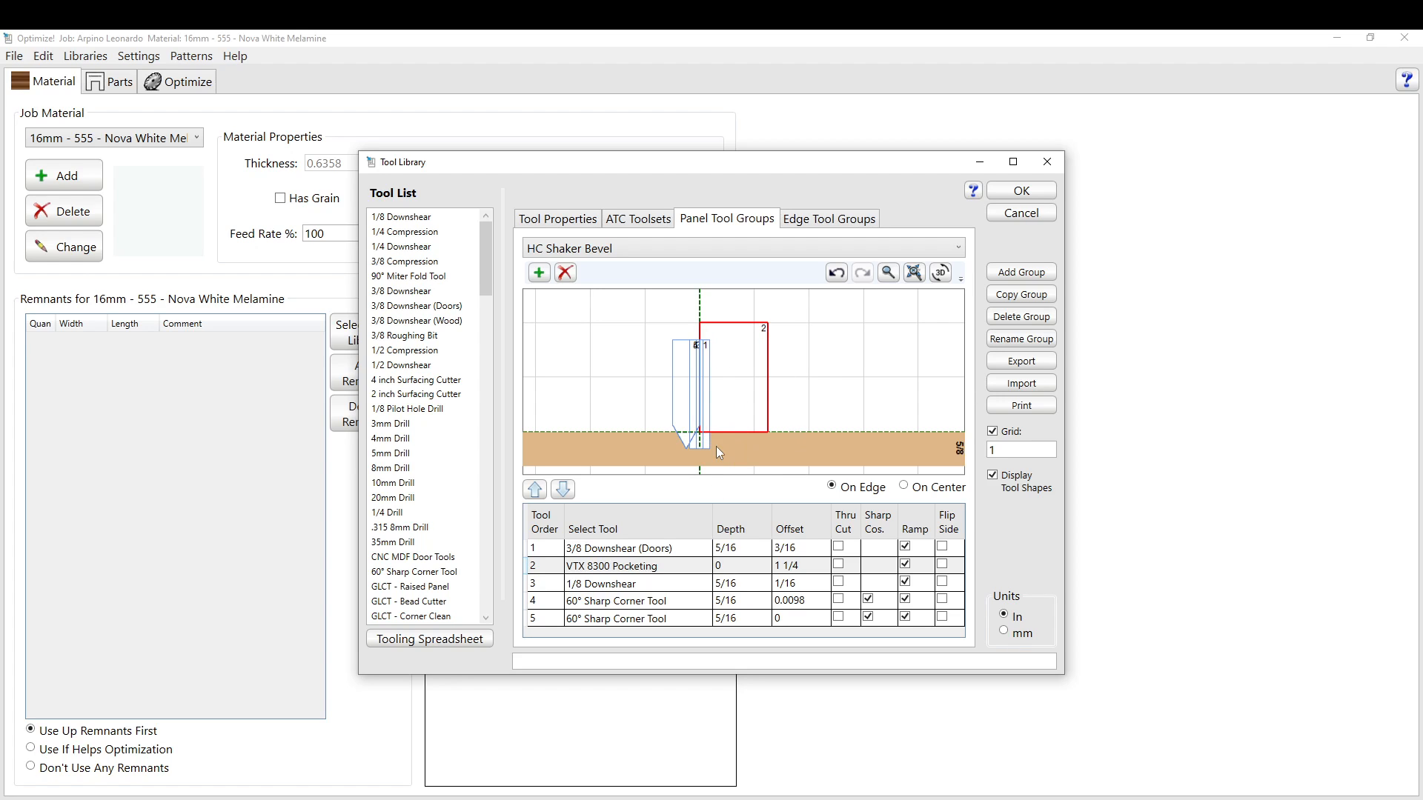
{"action": "scroll", "coordinate": [722, 438], "scroll_direction": "down", "scroll_amount": 4}
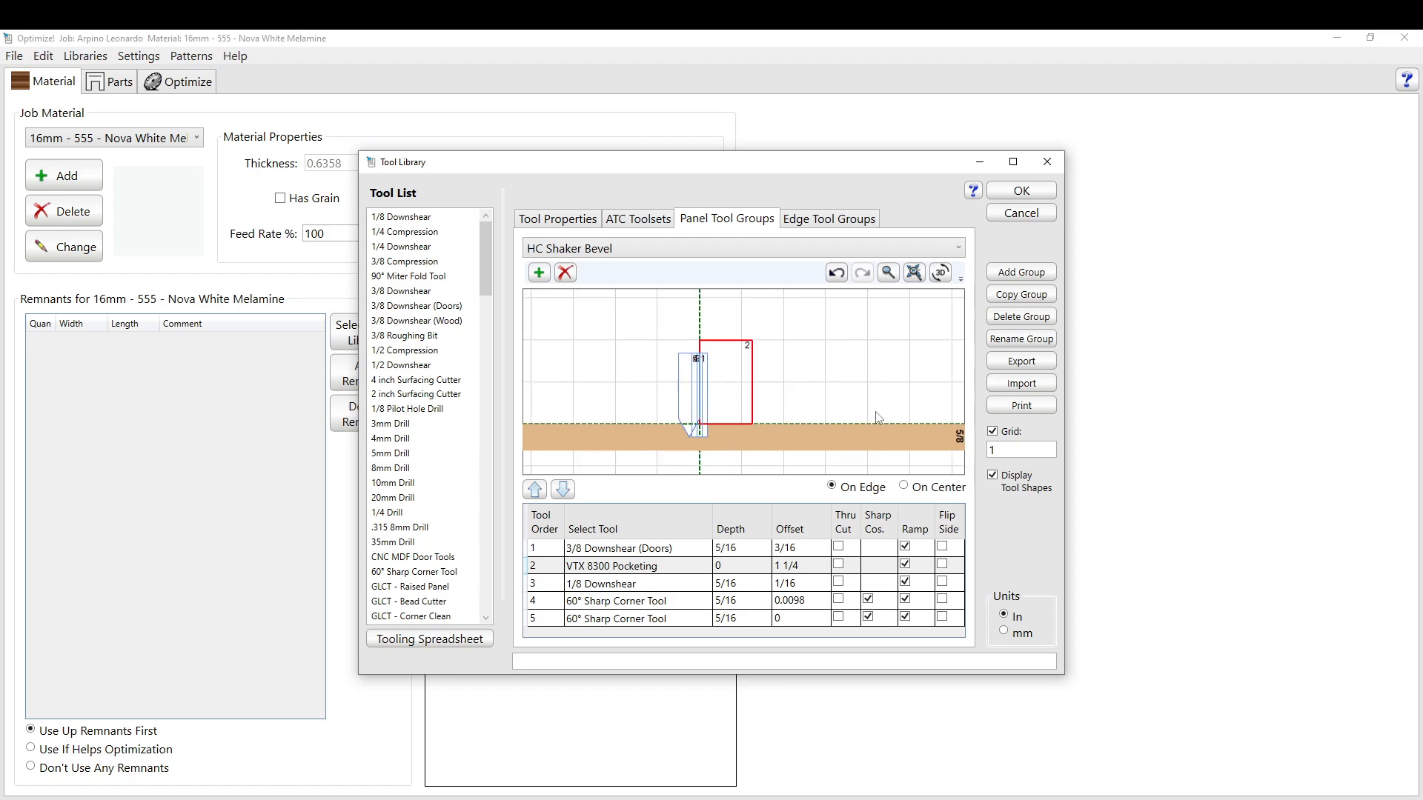
{"action": "scroll", "coordinate": [835, 402], "scroll_direction": "down", "scroll_amount": 4}
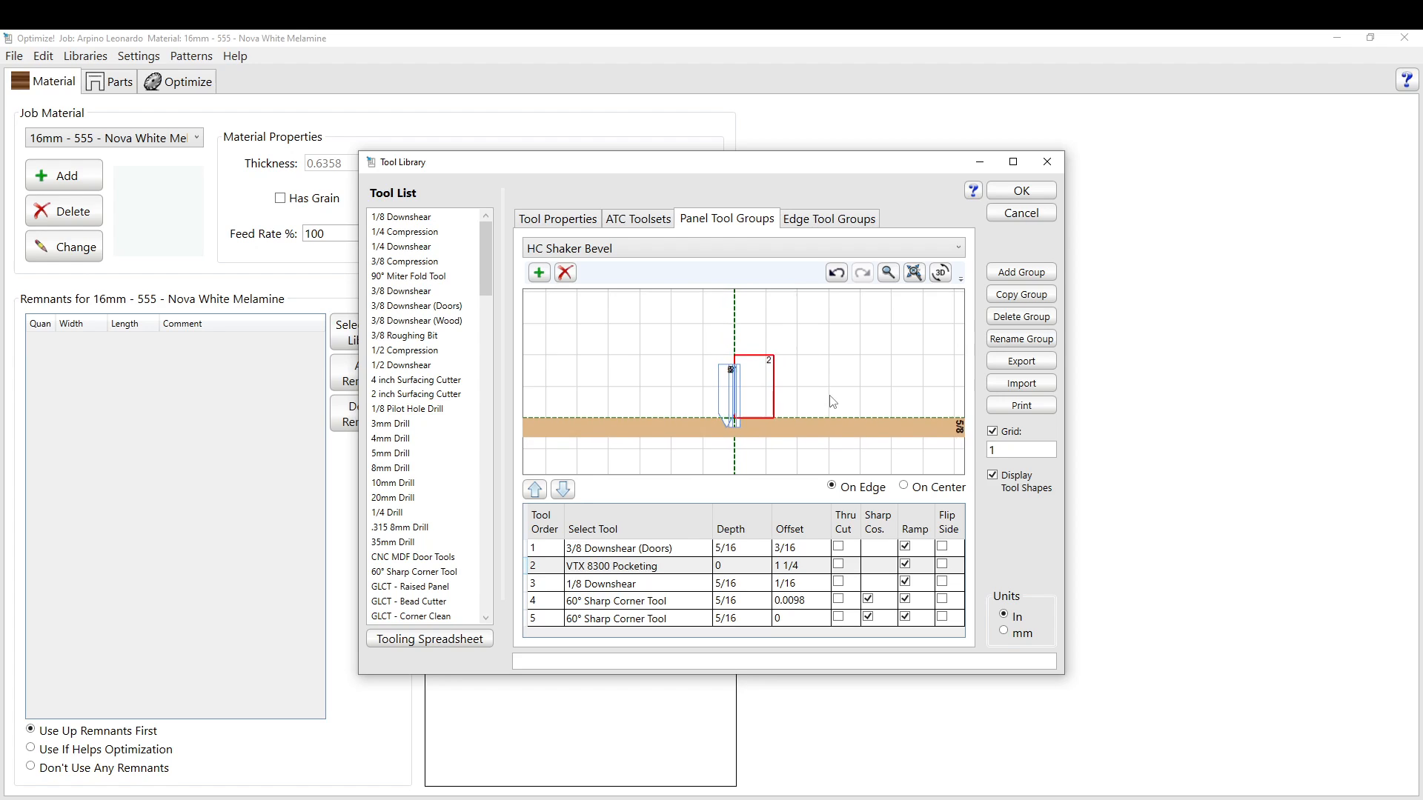
Delete the VTX 8300 Pocketing tool from the HC Shaker Bevel group.
{"action": "scroll", "coordinate": [824, 401], "scroll_direction": "down", "scroll_amount": 2}
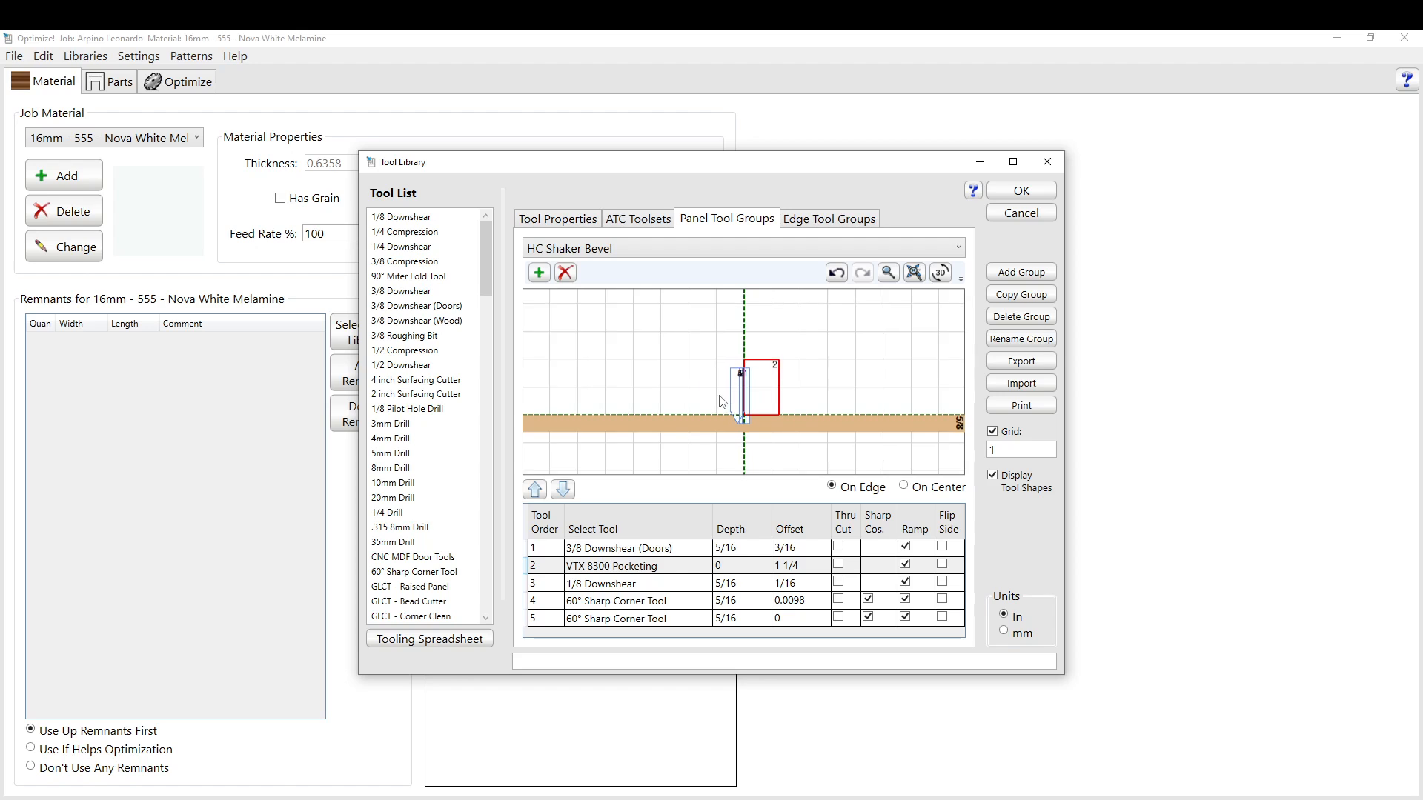
{"action": "left_click", "coordinate": [533, 567]}
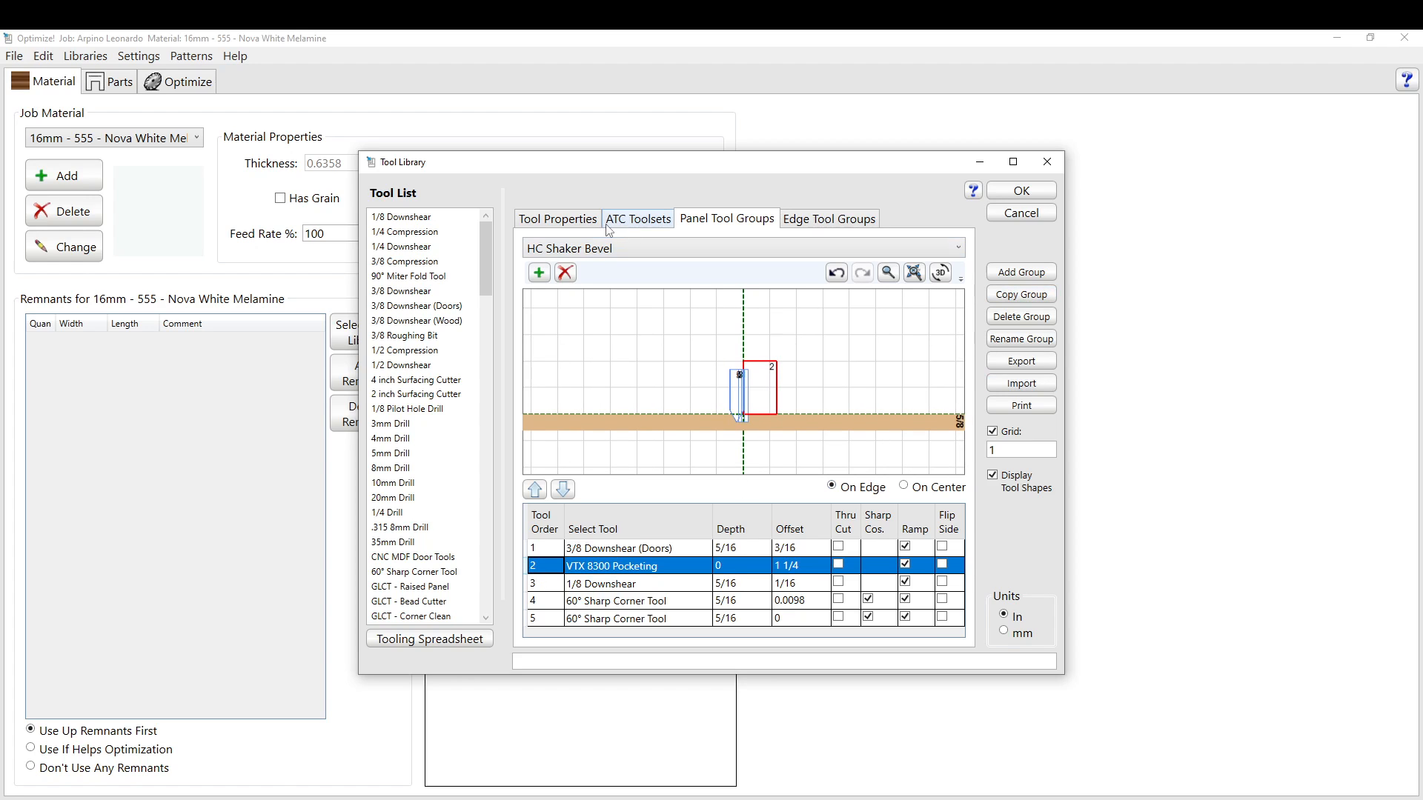
{"action": "left_click", "coordinate": [565, 273]}
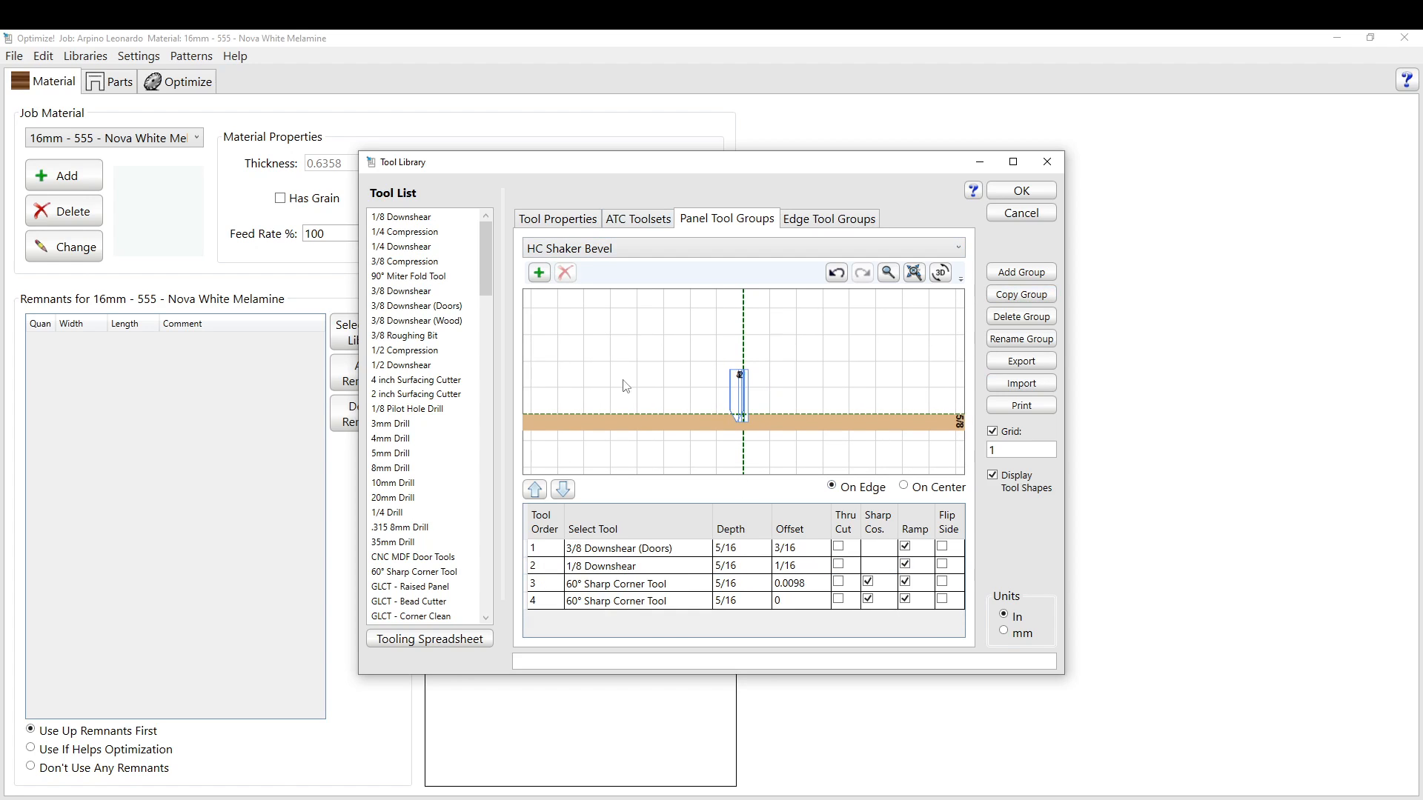
{"action": "left_click", "coordinate": [425, 409]}
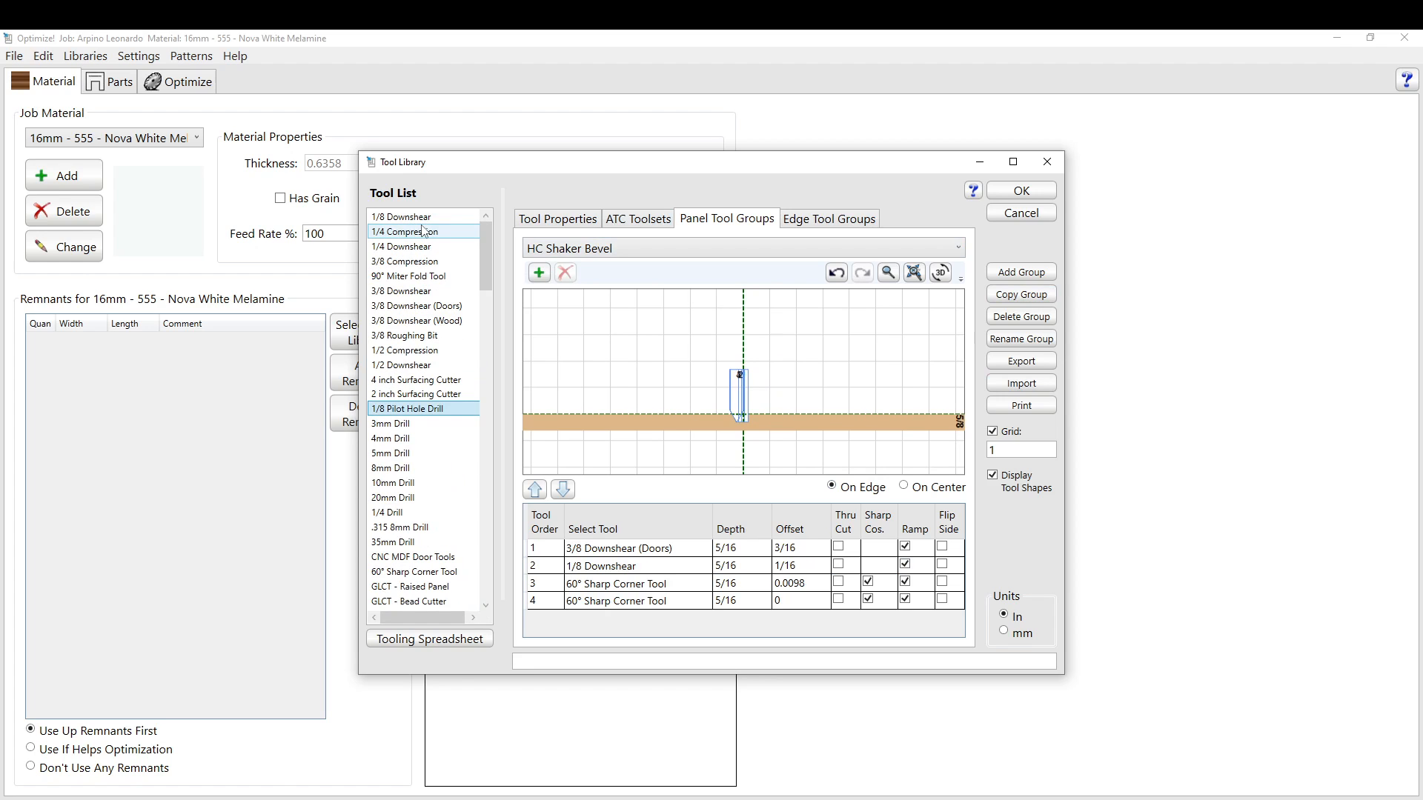
{"action": "left_click", "coordinate": [424, 231]}
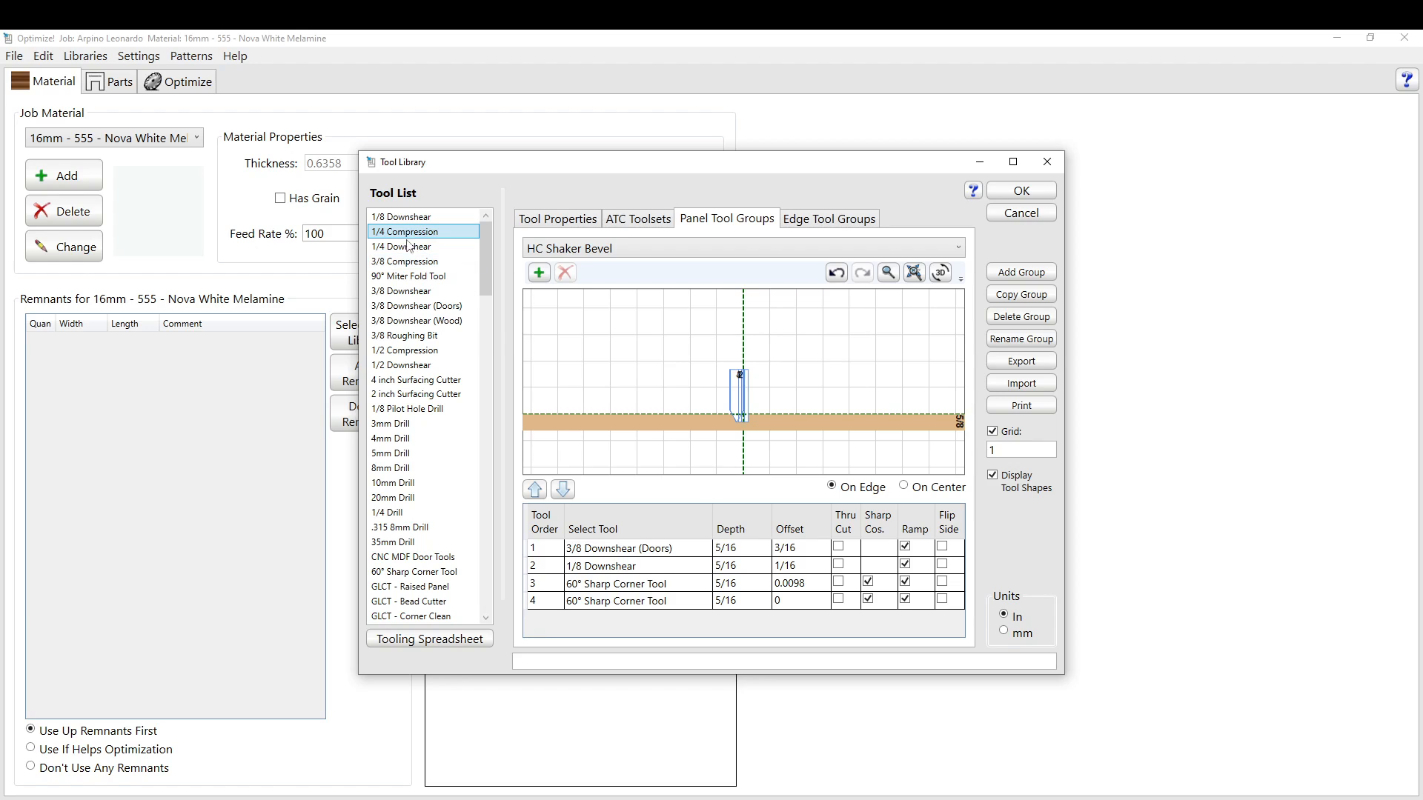
{"action": "left_click", "coordinate": [404, 216]}
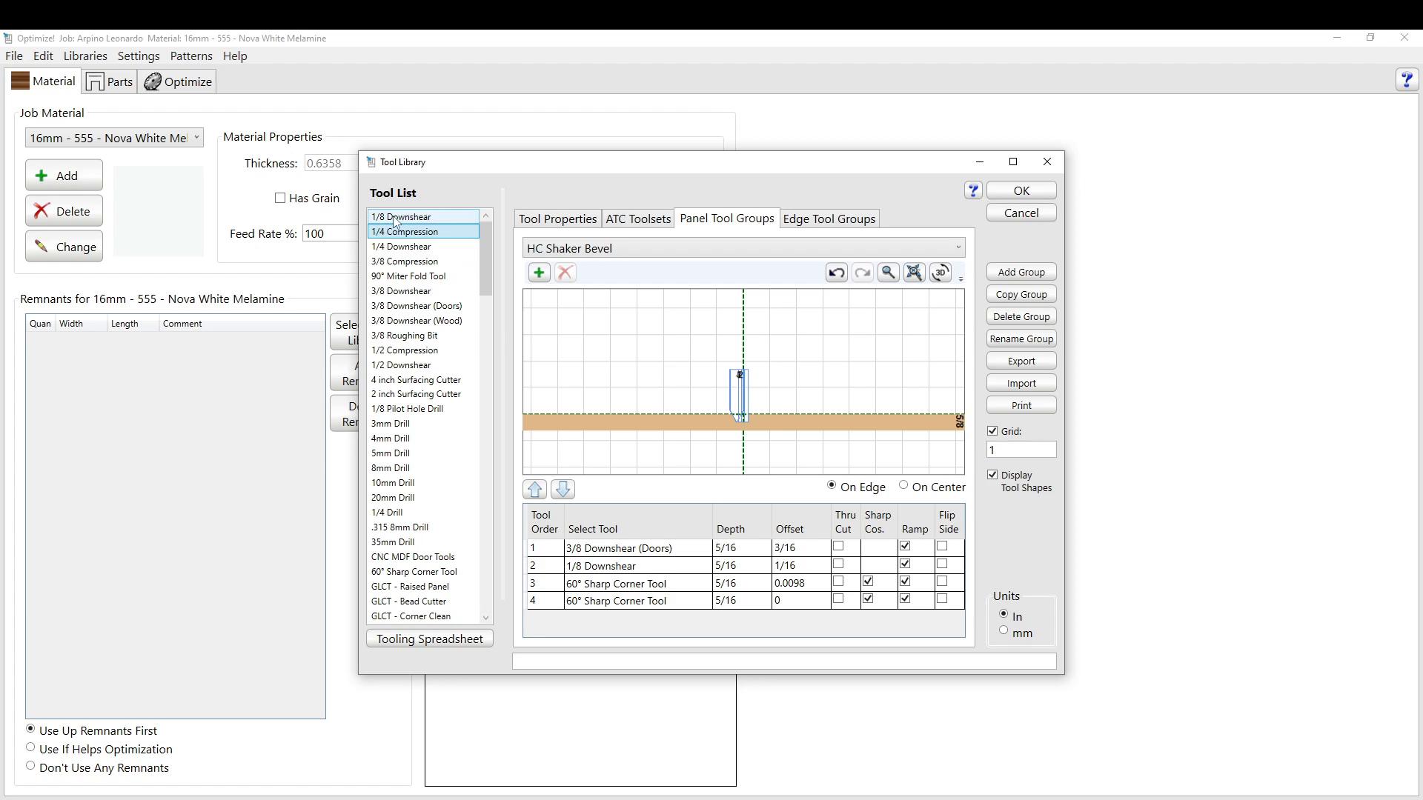
Highlight the group's 1/8 Downshear and 3/8 Downshear (Doors) tools and examine their shapes up close in the profile preview.
{"action": "left_click", "coordinate": [549, 571]}
{"action": "left_click", "coordinate": [780, 421]}
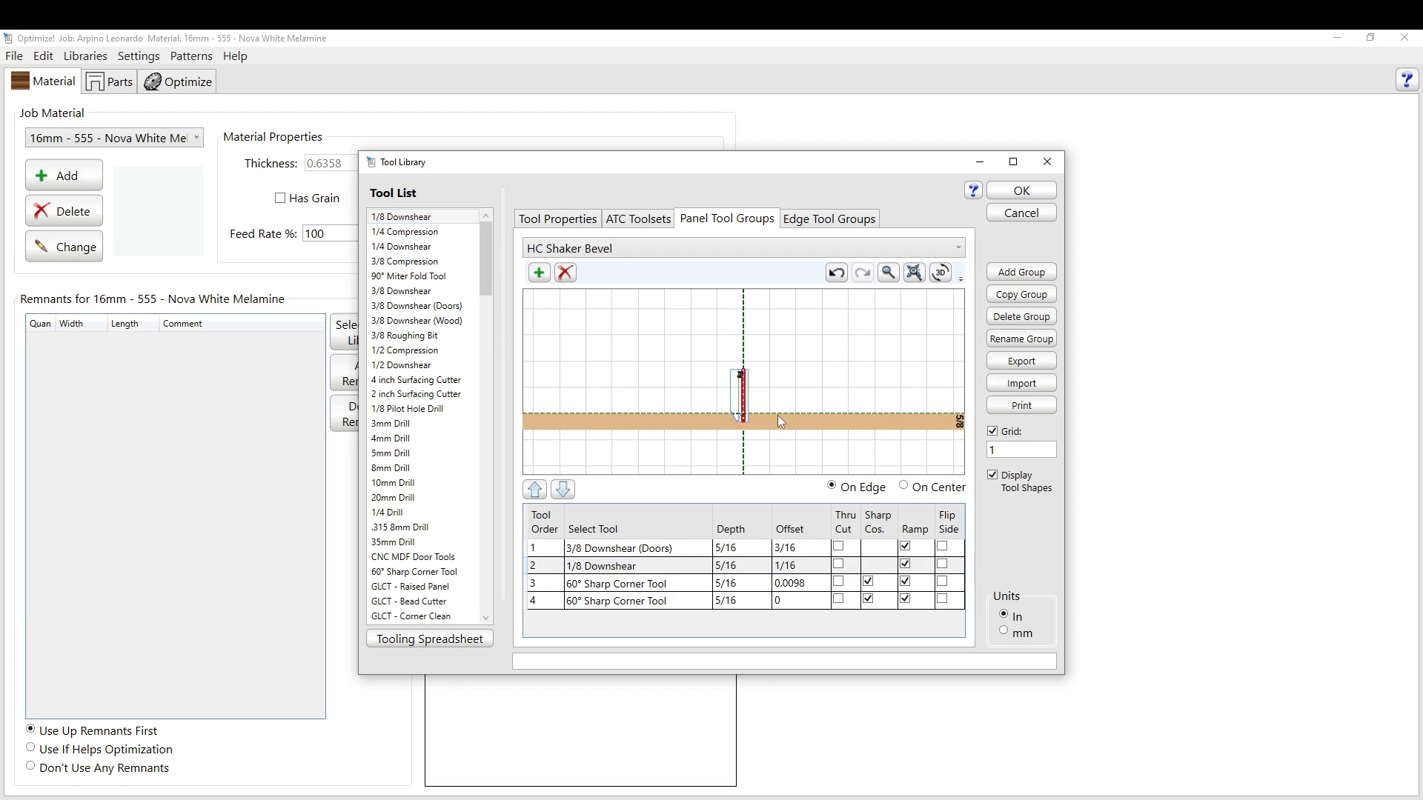
{"action": "left_click", "coordinate": [773, 408]}
{"action": "scroll", "coordinate": [776, 406], "scroll_direction": "up", "scroll_amount": 3}
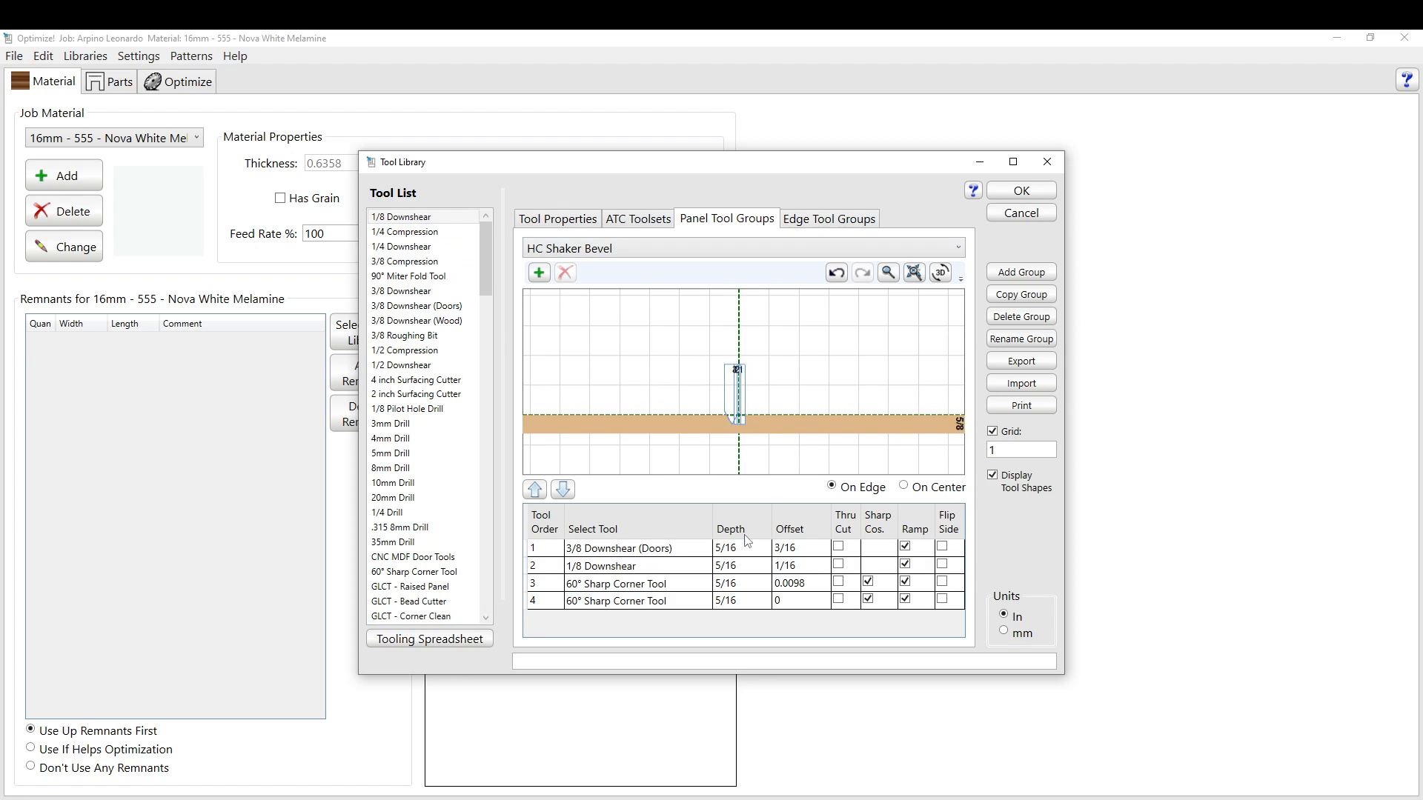
{"action": "left_click", "coordinate": [534, 548]}
{"action": "left_click", "coordinate": [747, 403]}
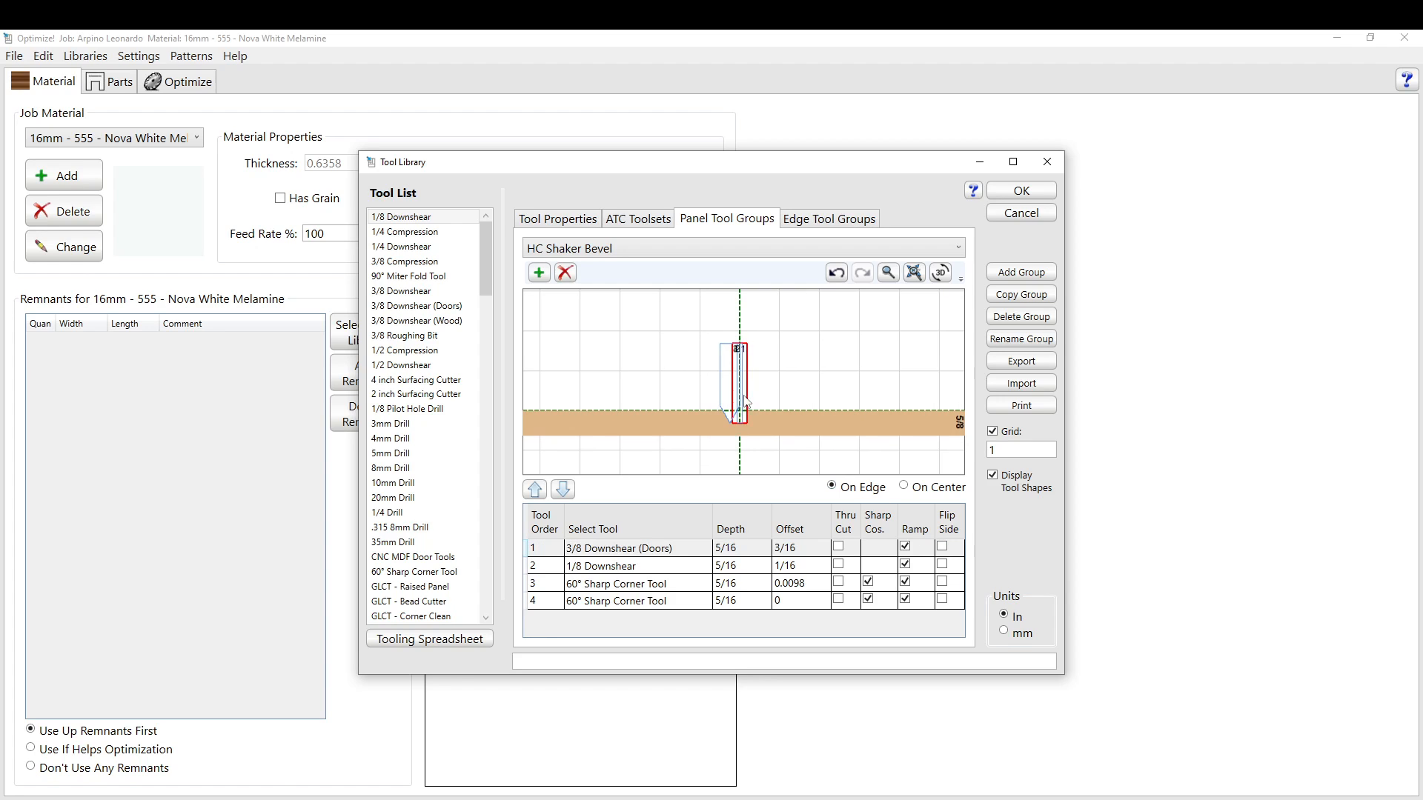
{"action": "scroll", "coordinate": [751, 406], "scroll_direction": "up", "scroll_amount": 5}
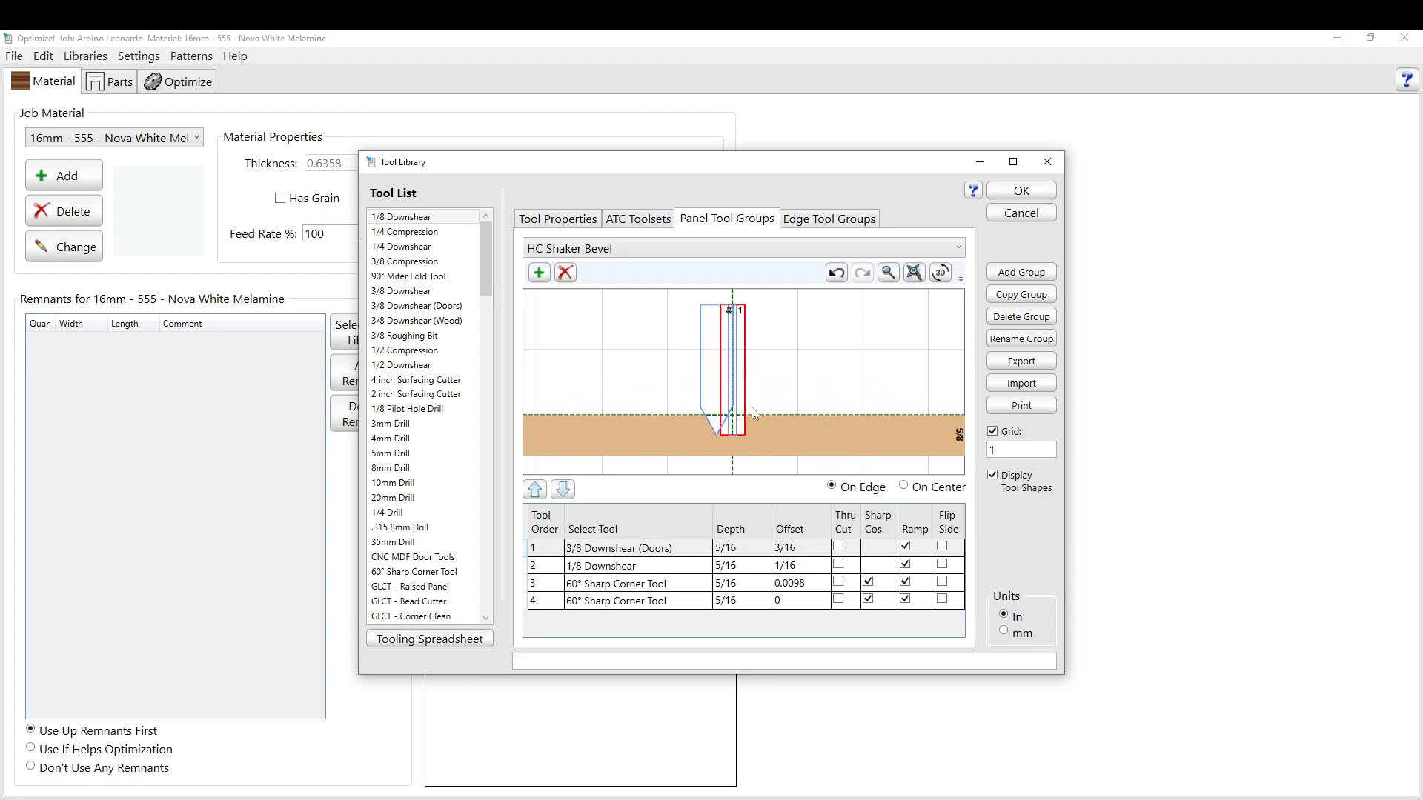
{"action": "scroll", "coordinate": [754, 413], "scroll_direction": "up", "scroll_amount": 1}
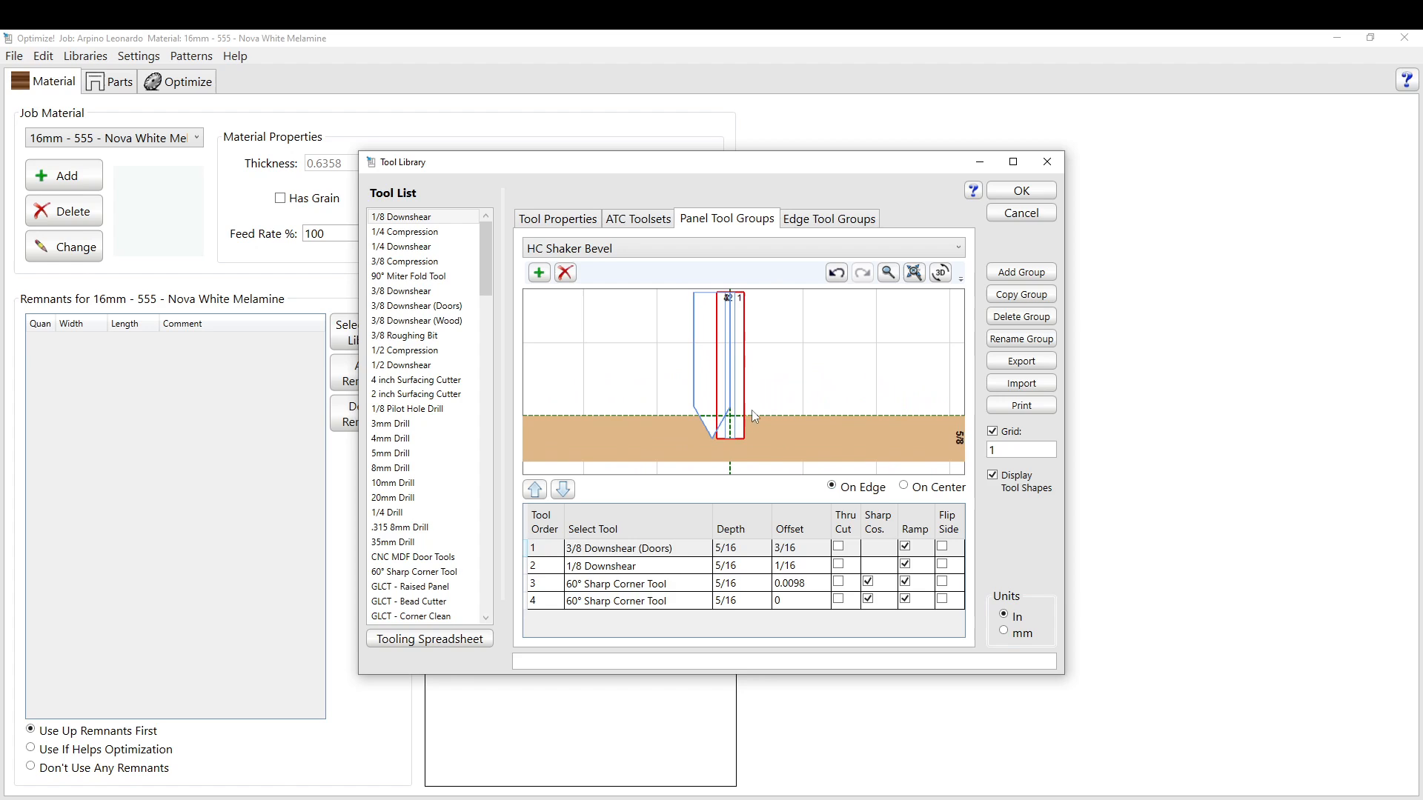
Show the HC Shaker (2PC) panel tool group, return to HC Shaker Bevel and look through the other available groups.
{"action": "left_click", "coordinate": [647, 248]}
{"action": "scroll", "coordinate": [637, 291], "scroll_direction": "up", "scroll_amount": 1}
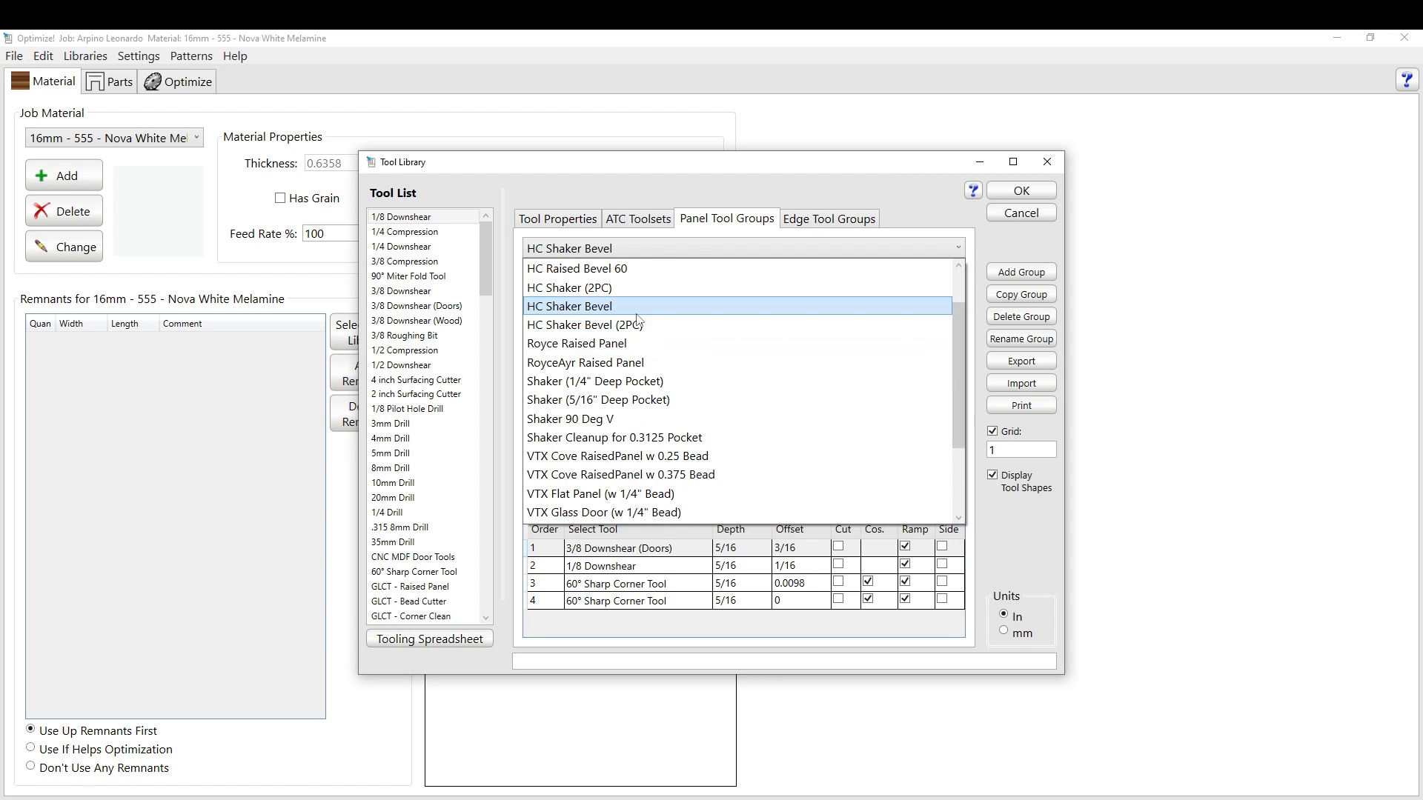
{"action": "left_click", "coordinate": [620, 287]}
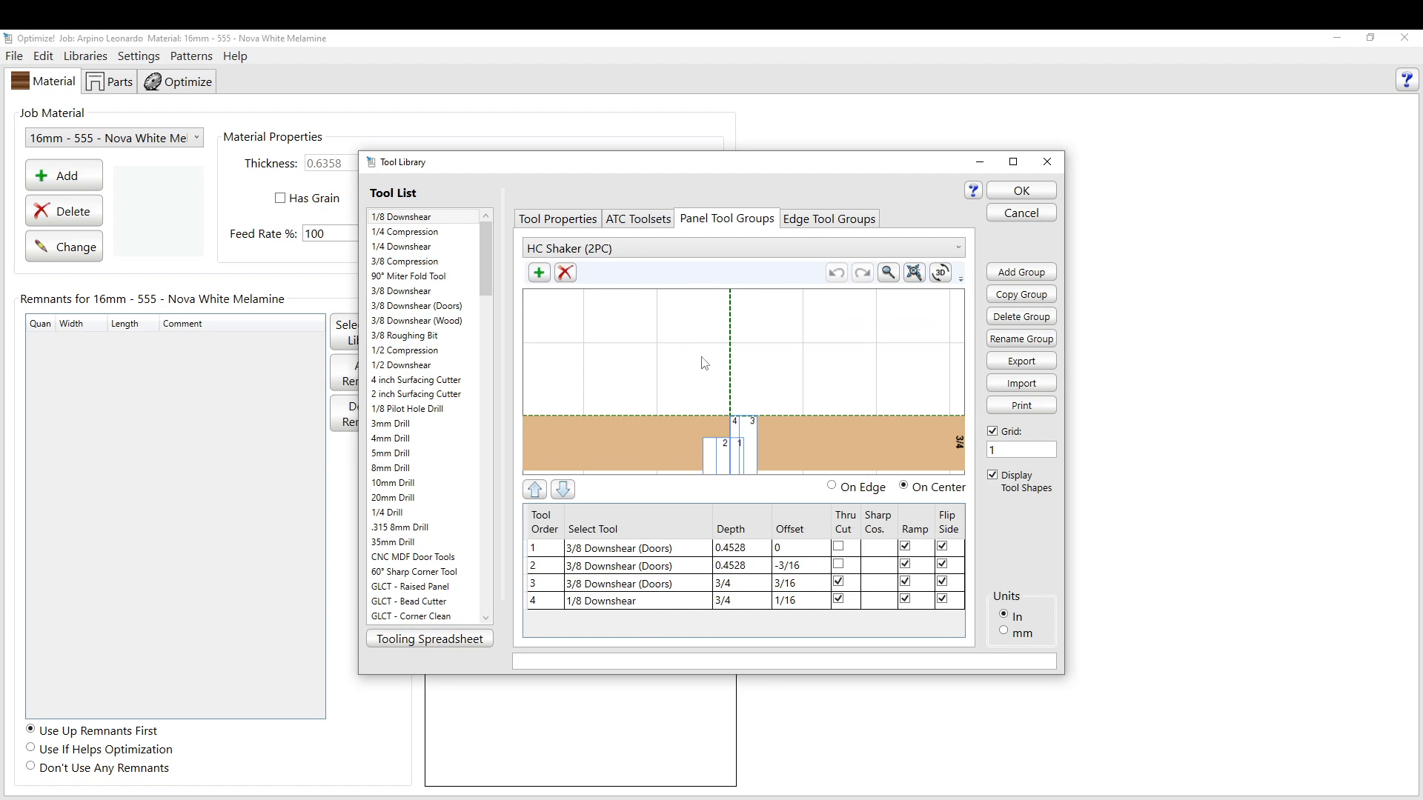
{"action": "left_click", "coordinate": [608, 251]}
{"action": "left_click", "coordinate": [616, 291]}
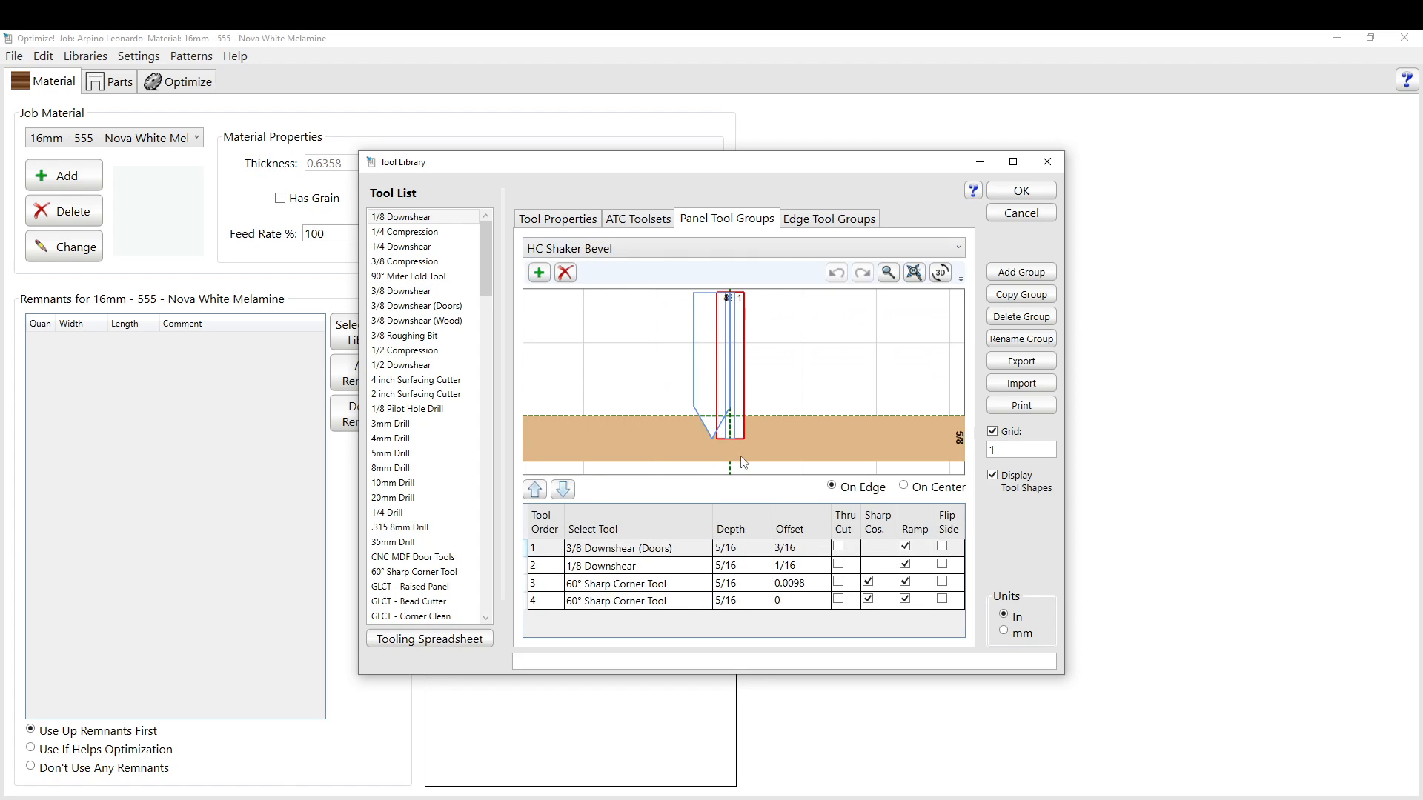
{"action": "left_click", "coordinate": [623, 250]}
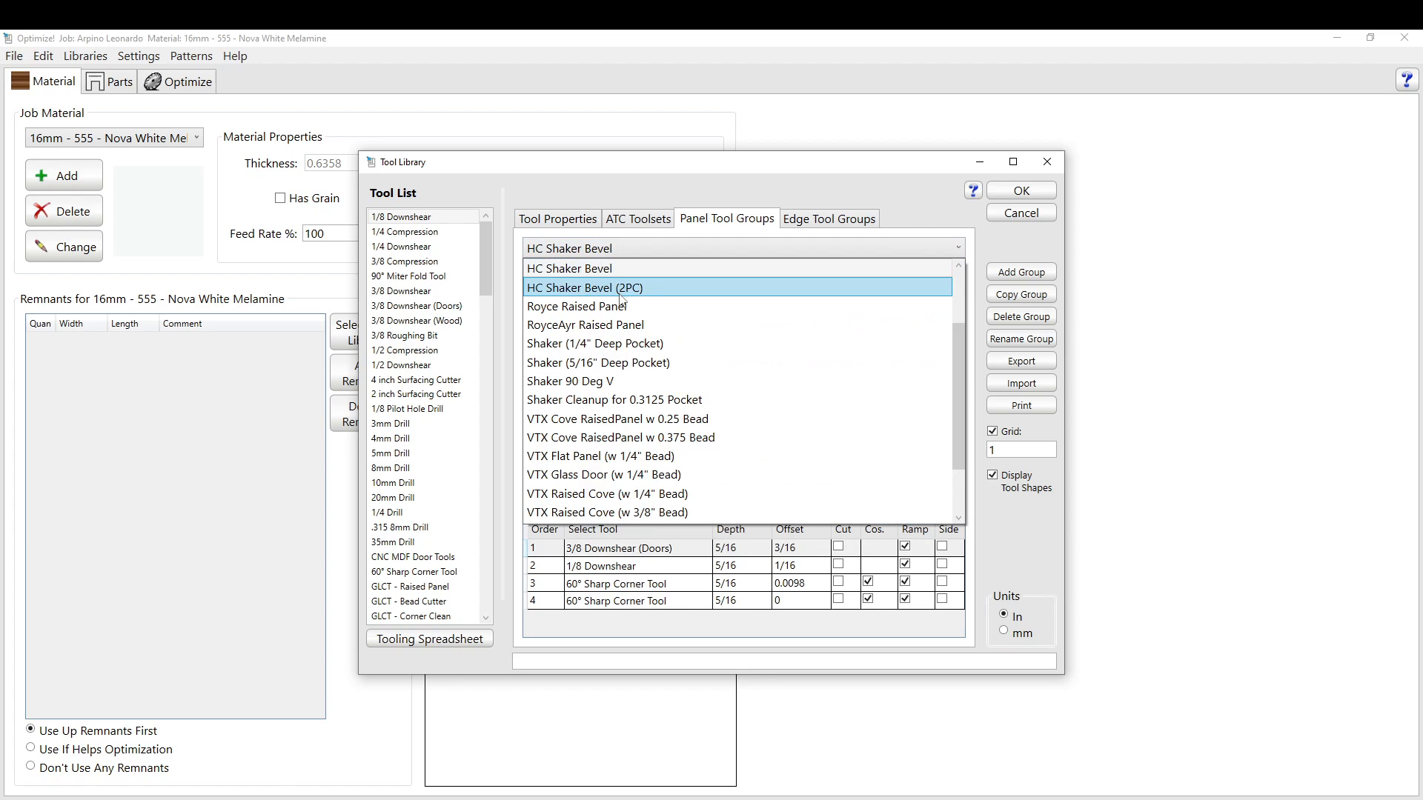
{"action": "scroll", "coordinate": [624, 347], "scroll_direction": "down", "scroll_amount": 2}
{"action": "scroll", "coordinate": [623, 341], "scroll_direction": "up", "scroll_amount": 4}
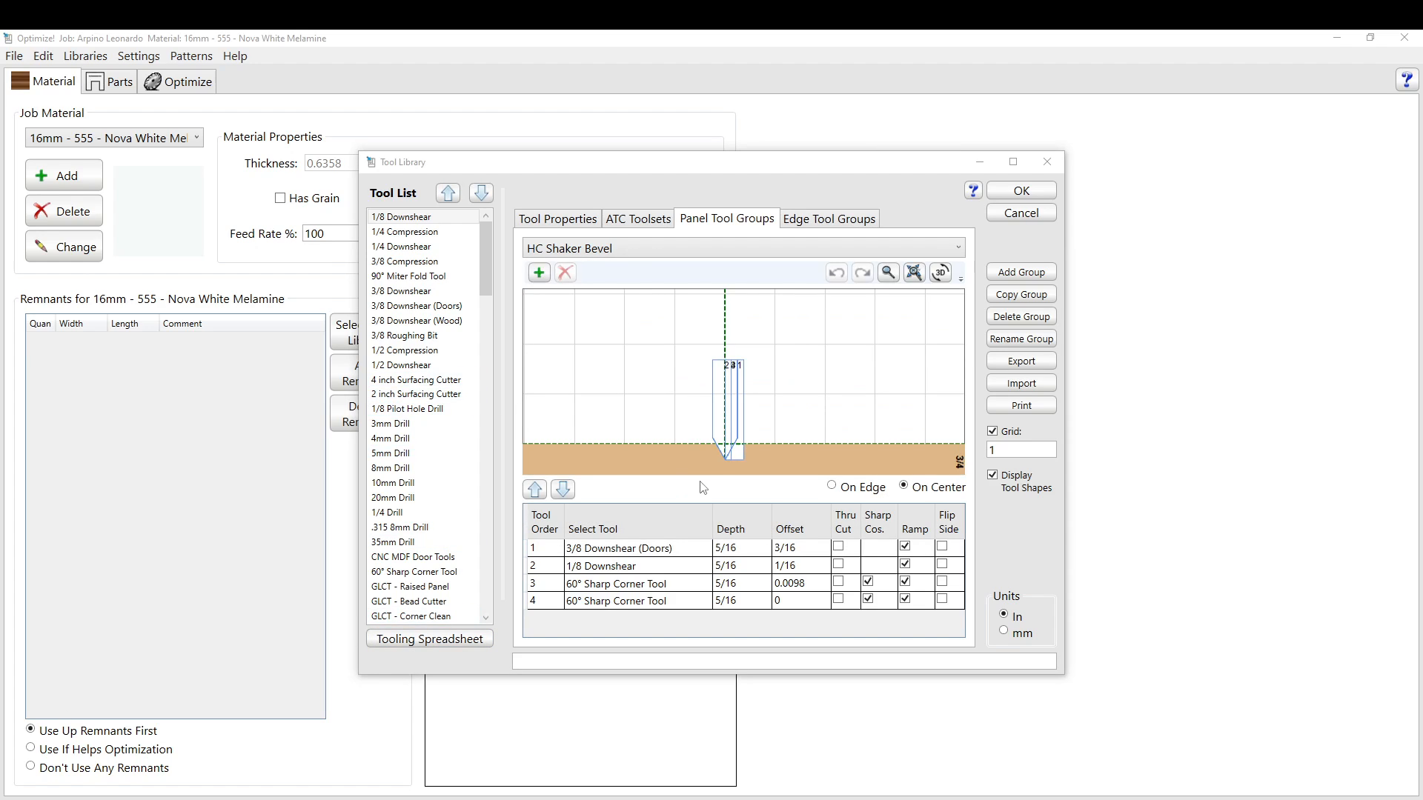
Highlight the HC Shaker Bevel group's two 60° Sharp Corner Tool passes and compare their bevel positions up close in the profile preview.
{"action": "scroll", "coordinate": [758, 446], "scroll_direction": "up", "scroll_amount": 3}
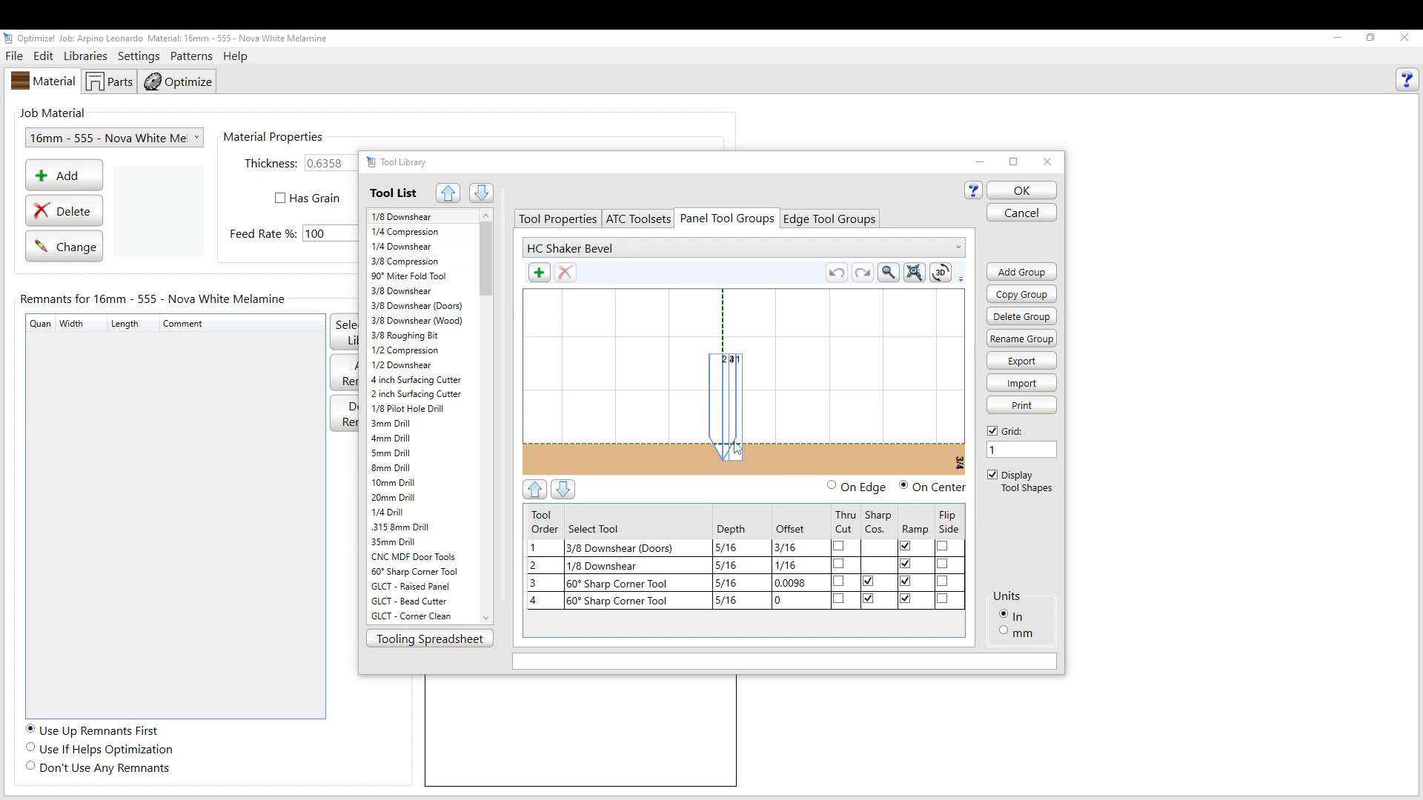
{"action": "scroll", "coordinate": [738, 451], "scroll_direction": "up", "scroll_amount": 2}
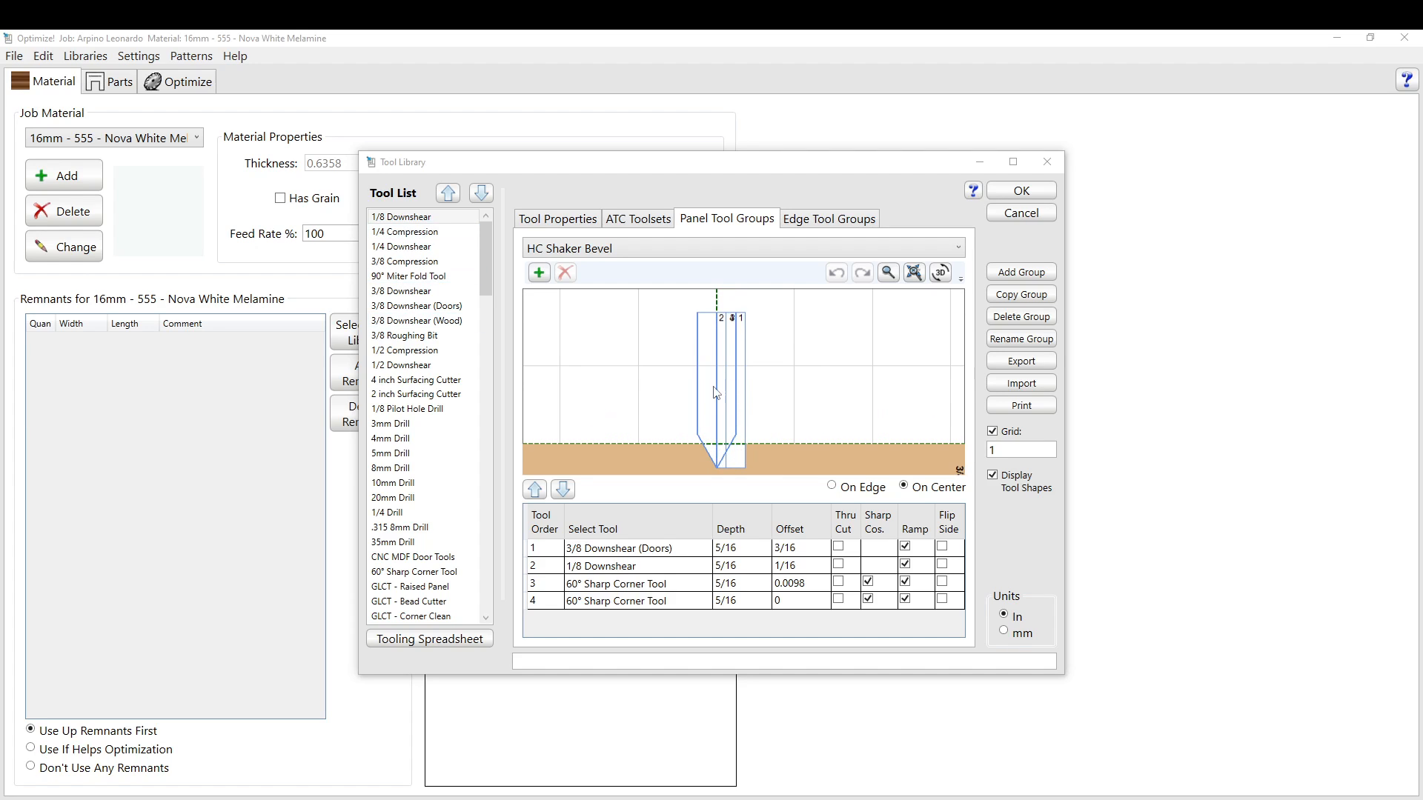
{"action": "left_click", "coordinate": [708, 407]}
{"action": "scroll", "coordinate": [730, 437], "scroll_direction": "up", "scroll_amount": 5}
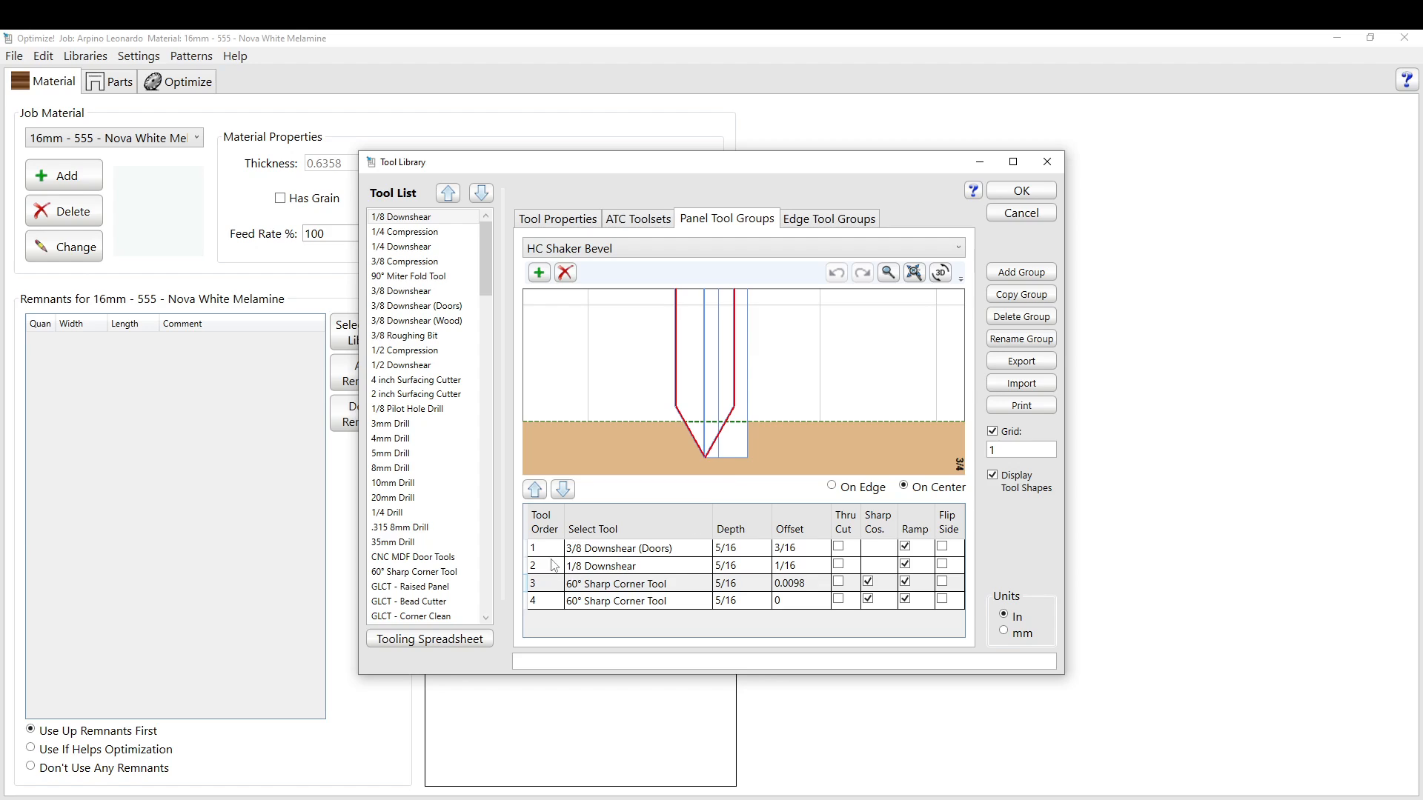
{"action": "left_click", "coordinate": [556, 588]}
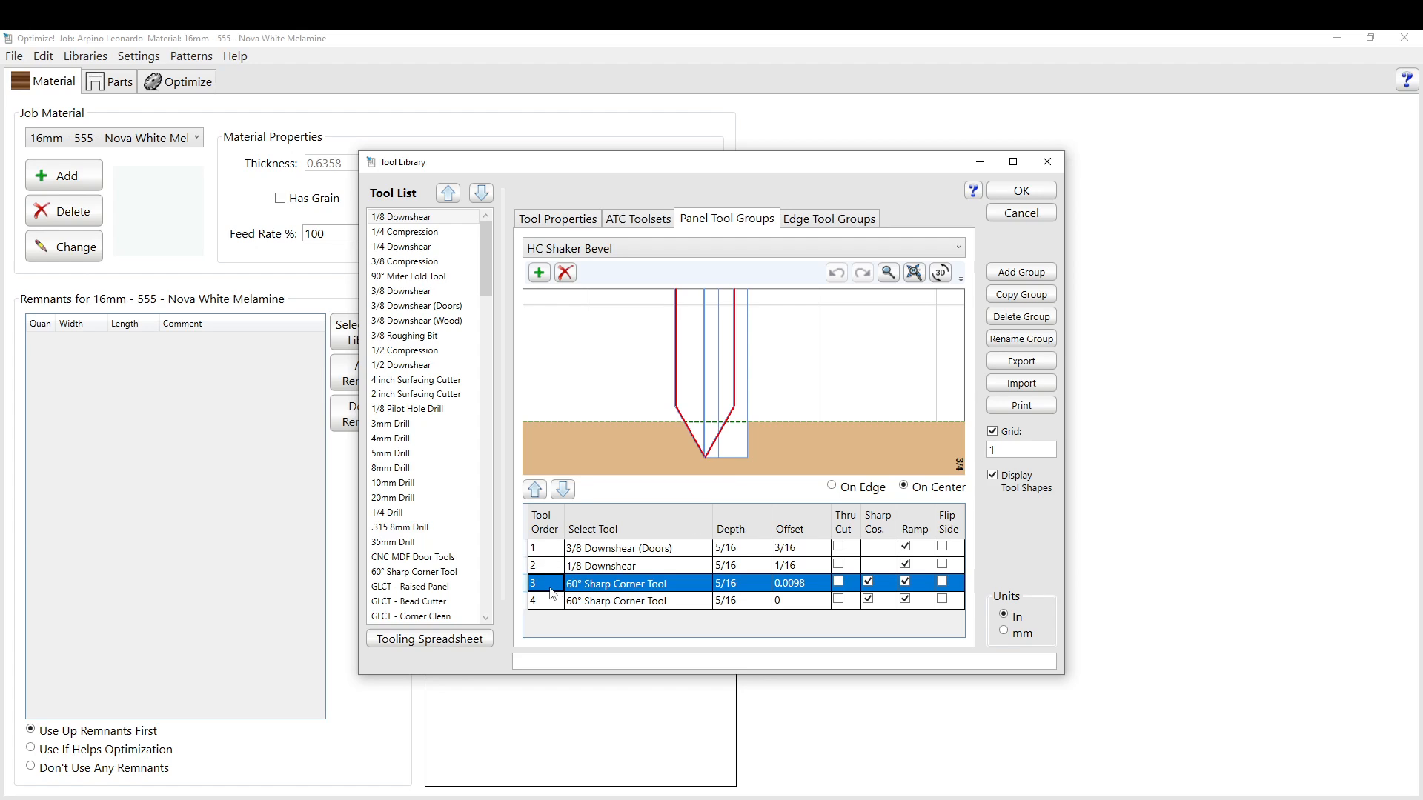
{"action": "left_click", "coordinate": [553, 604]}
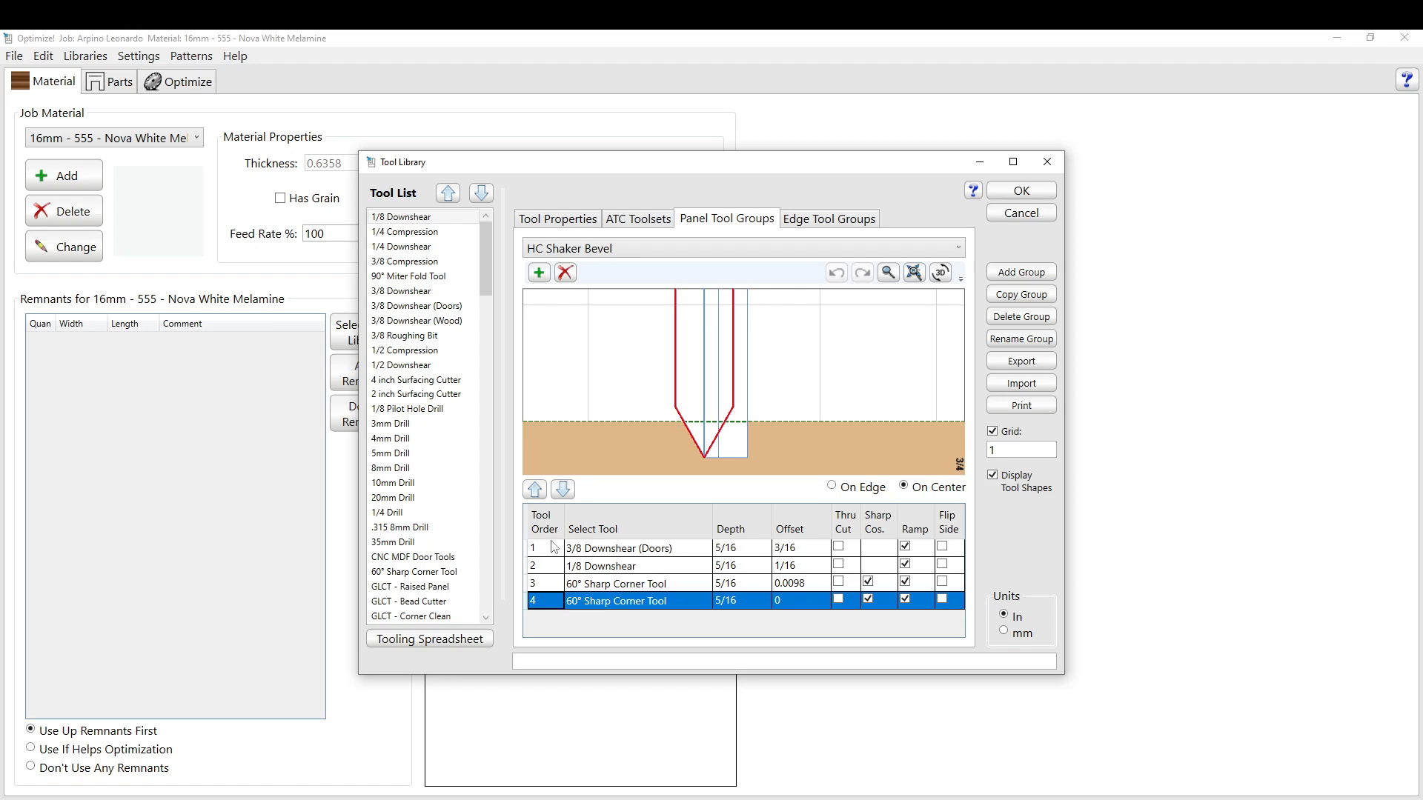
{"action": "left_click", "coordinate": [804, 585]}
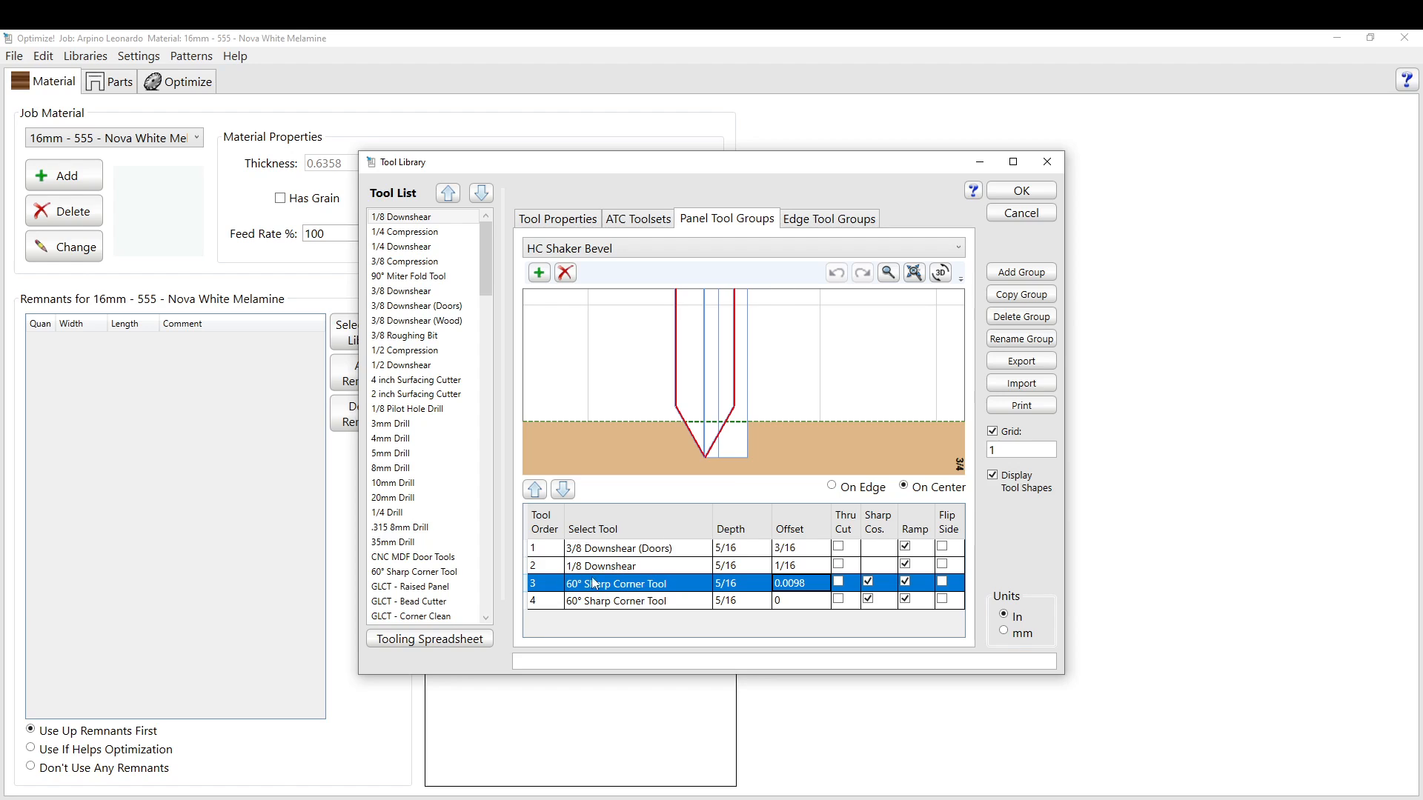
{"action": "left_click", "coordinate": [548, 603]}
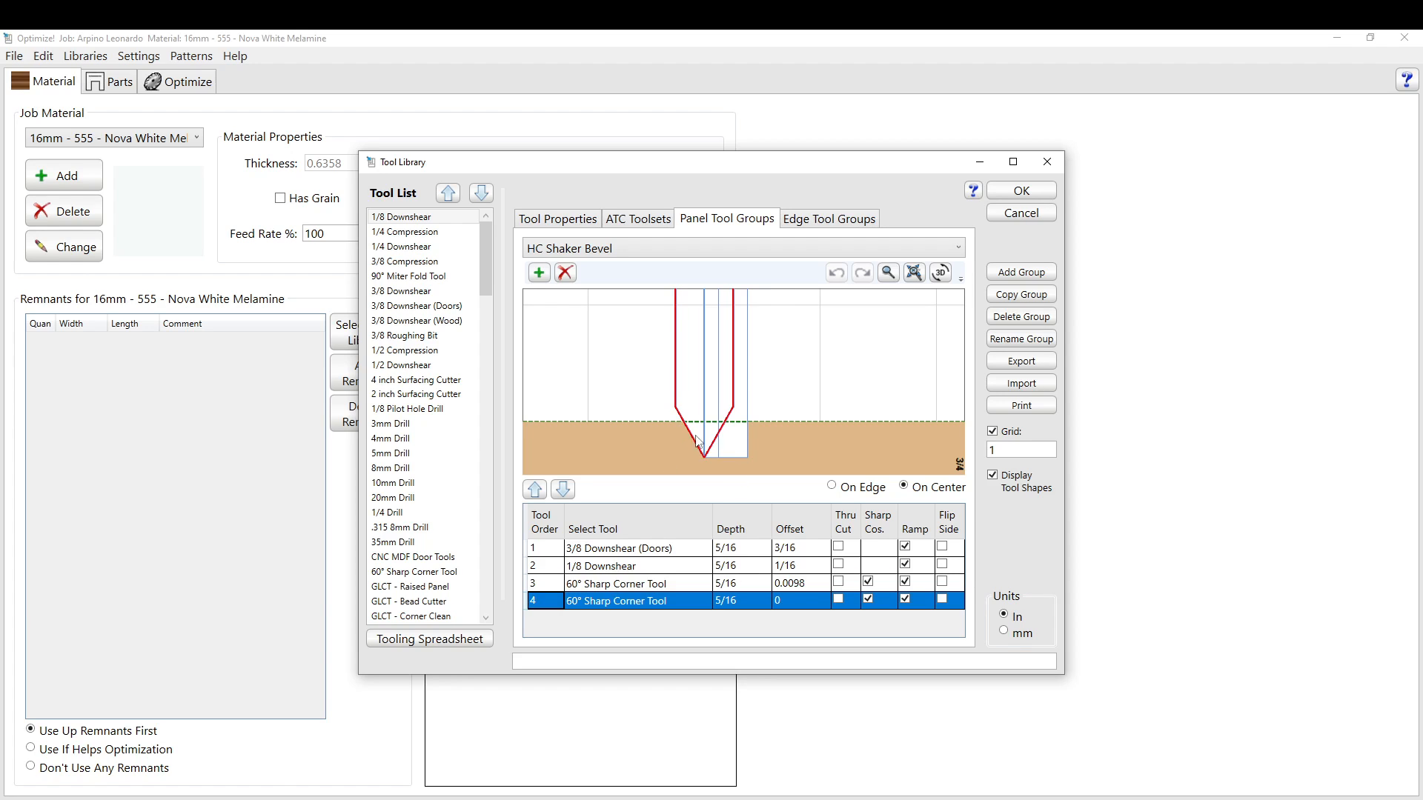
{"action": "scroll", "coordinate": [696, 437], "scroll_direction": "up", "scroll_amount": 4}
{"action": "scroll", "coordinate": [696, 422], "scroll_direction": "down", "scroll_amount": 3}
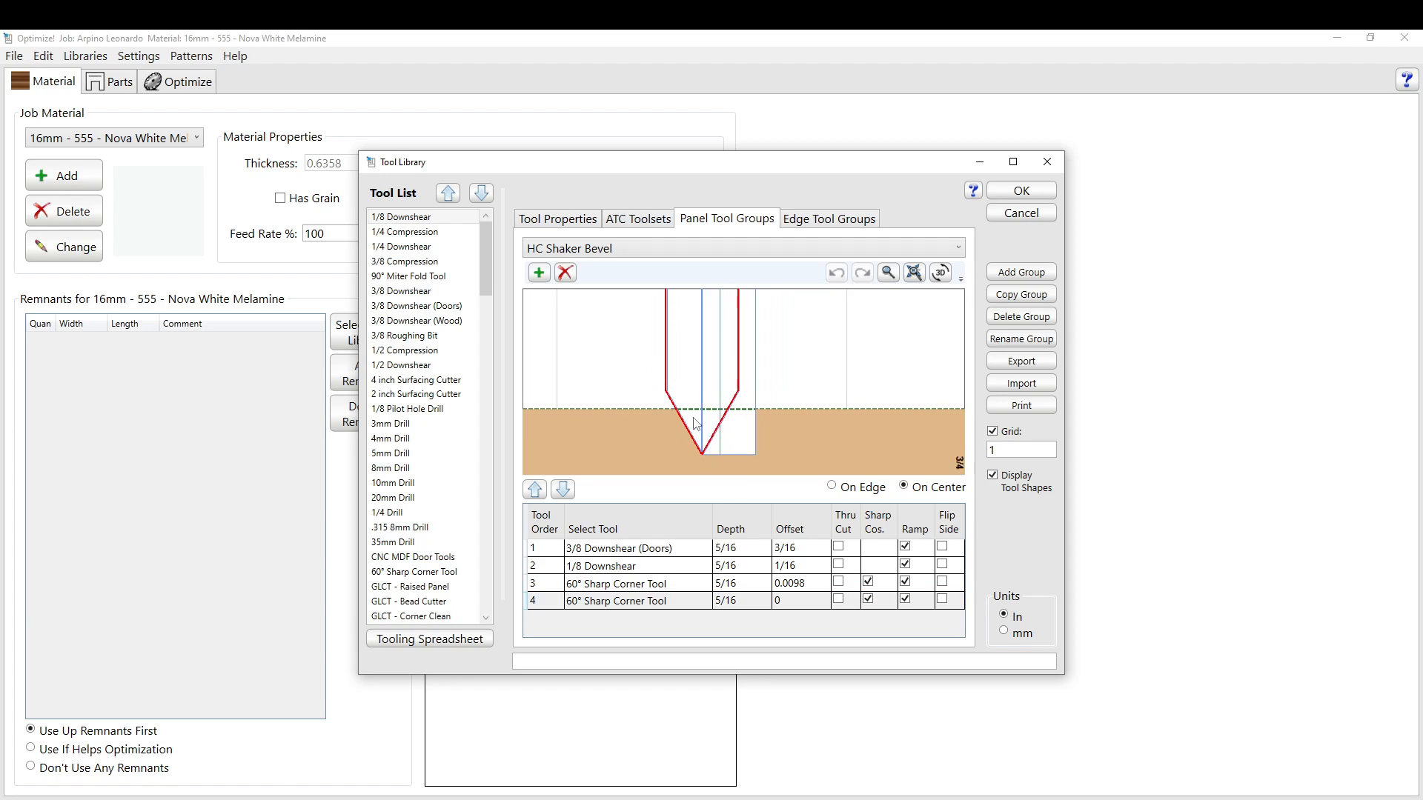
{"action": "scroll", "coordinate": [696, 423], "scroll_direction": "down", "scroll_amount": 1}
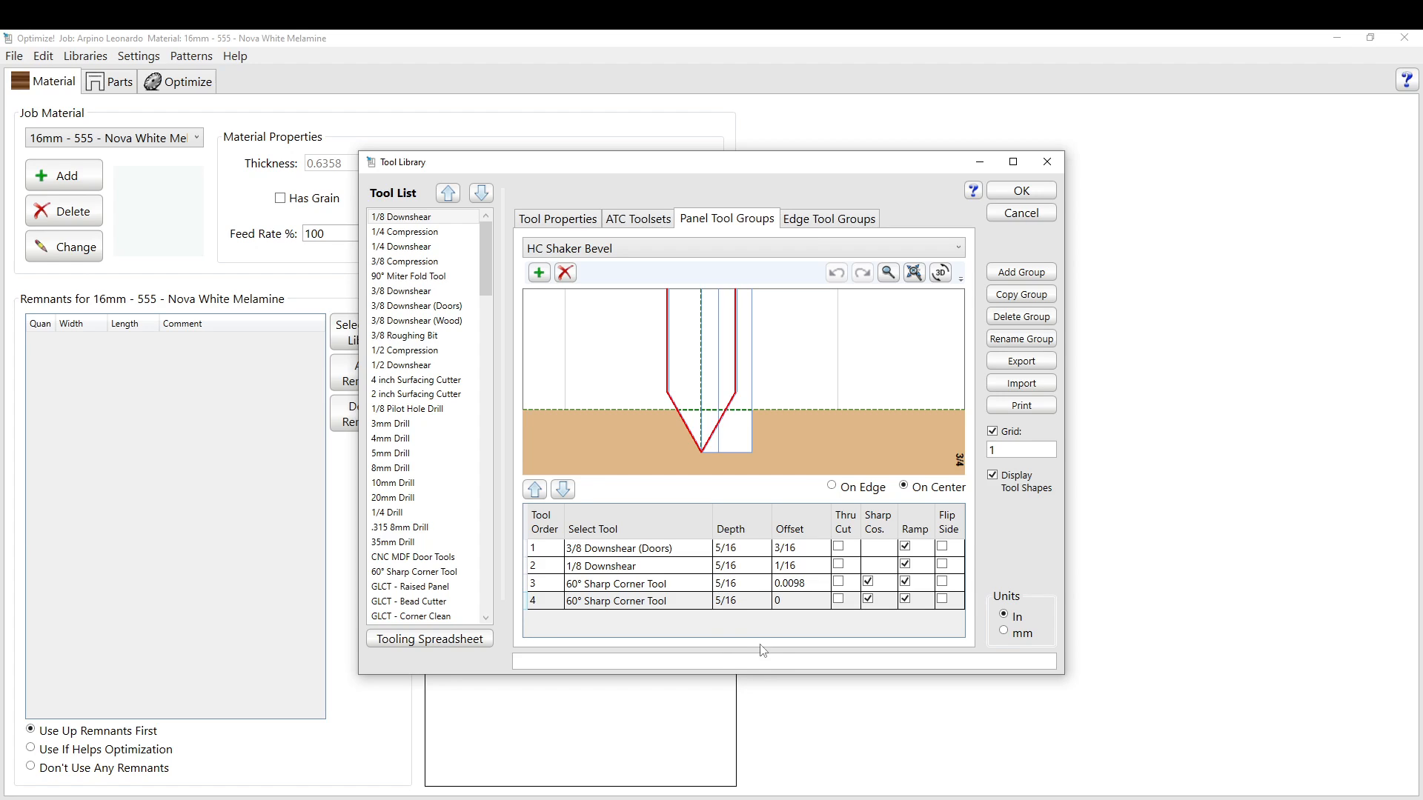
Highlight the fourth tool, the 1/8 Downshear and the 3/8 Downshear (Doors) to examine how they line up with the bevel.
{"action": "left_click", "coordinate": [549, 604]}
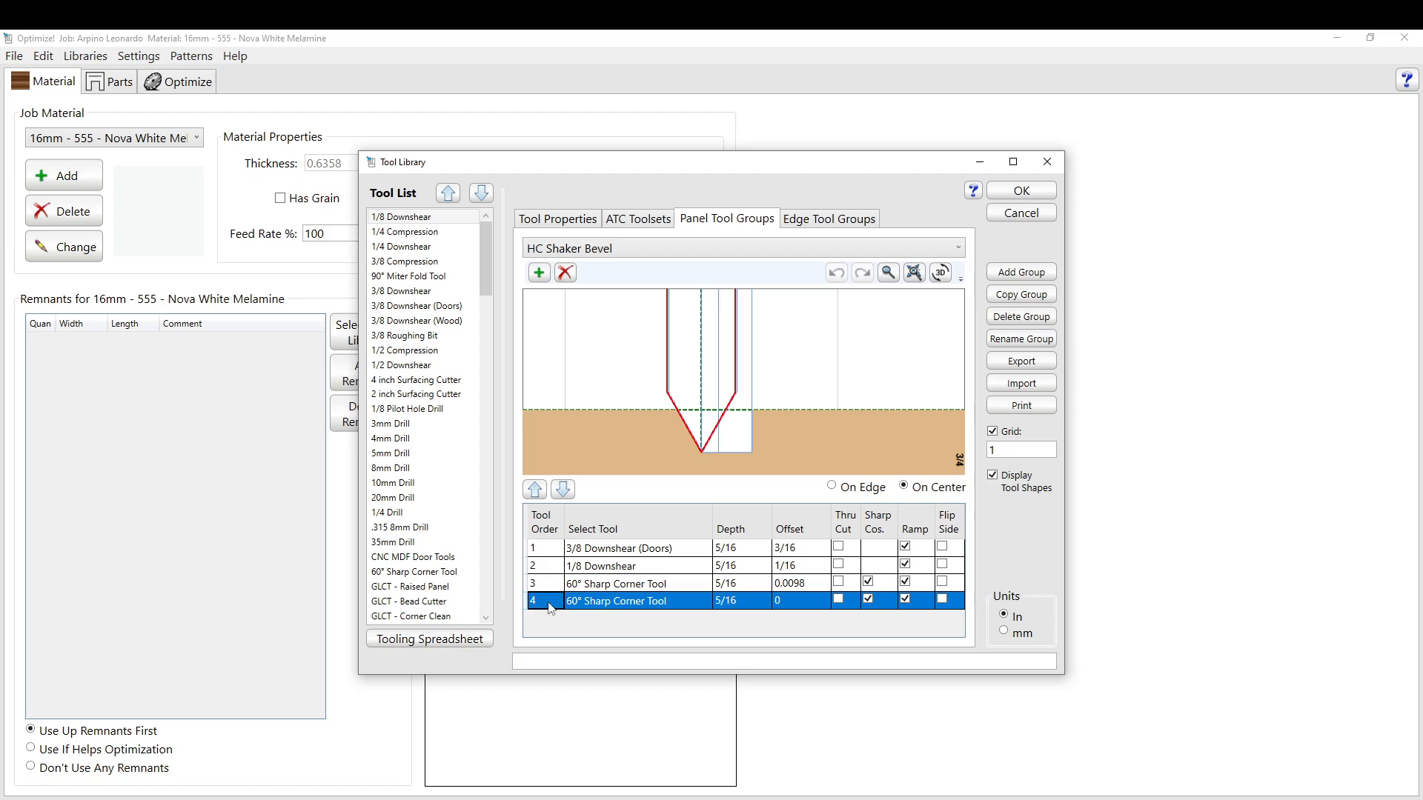
{"action": "left_click", "coordinate": [546, 570]}
{"action": "scroll", "coordinate": [723, 420], "scroll_direction": "up", "scroll_amount": 1}
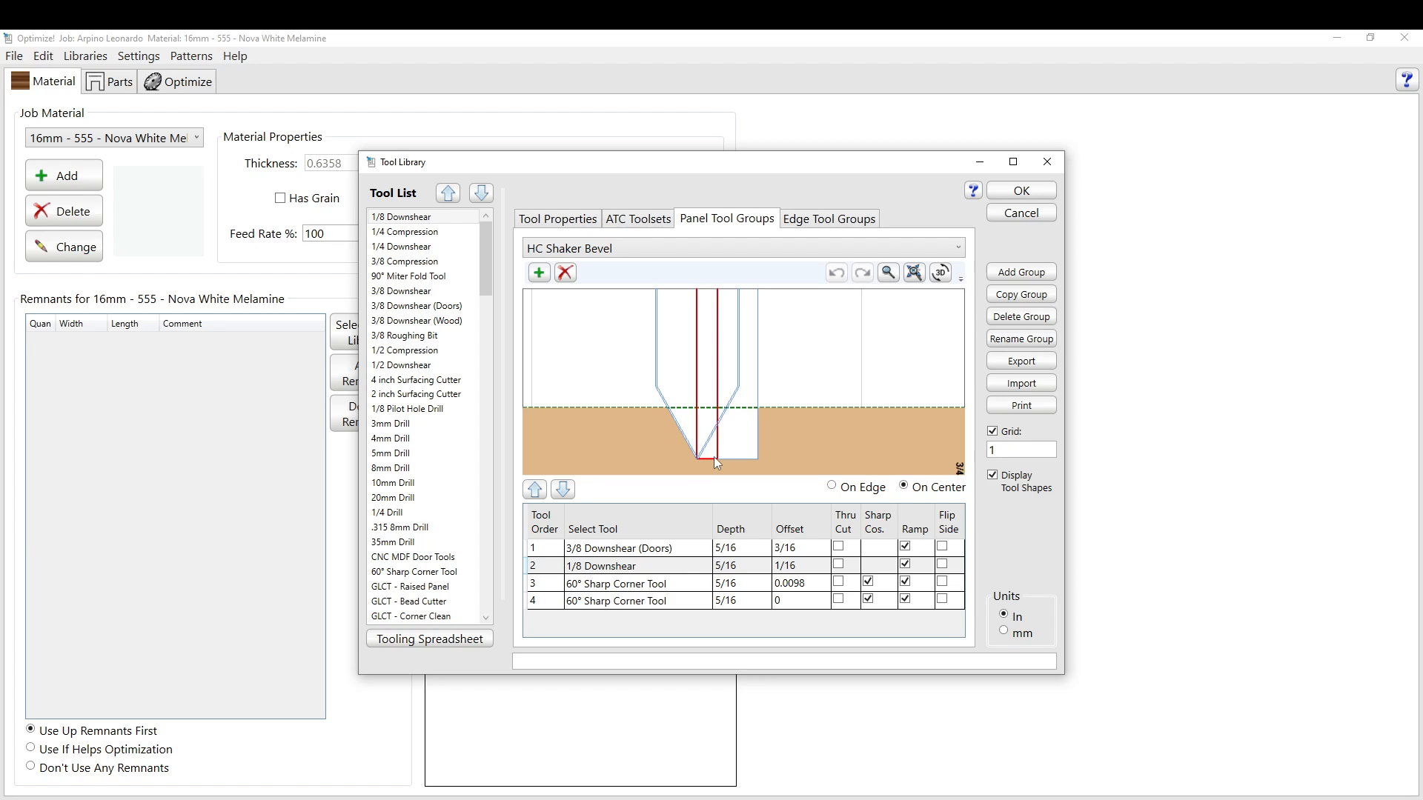
{"action": "left_click", "coordinate": [539, 551]}
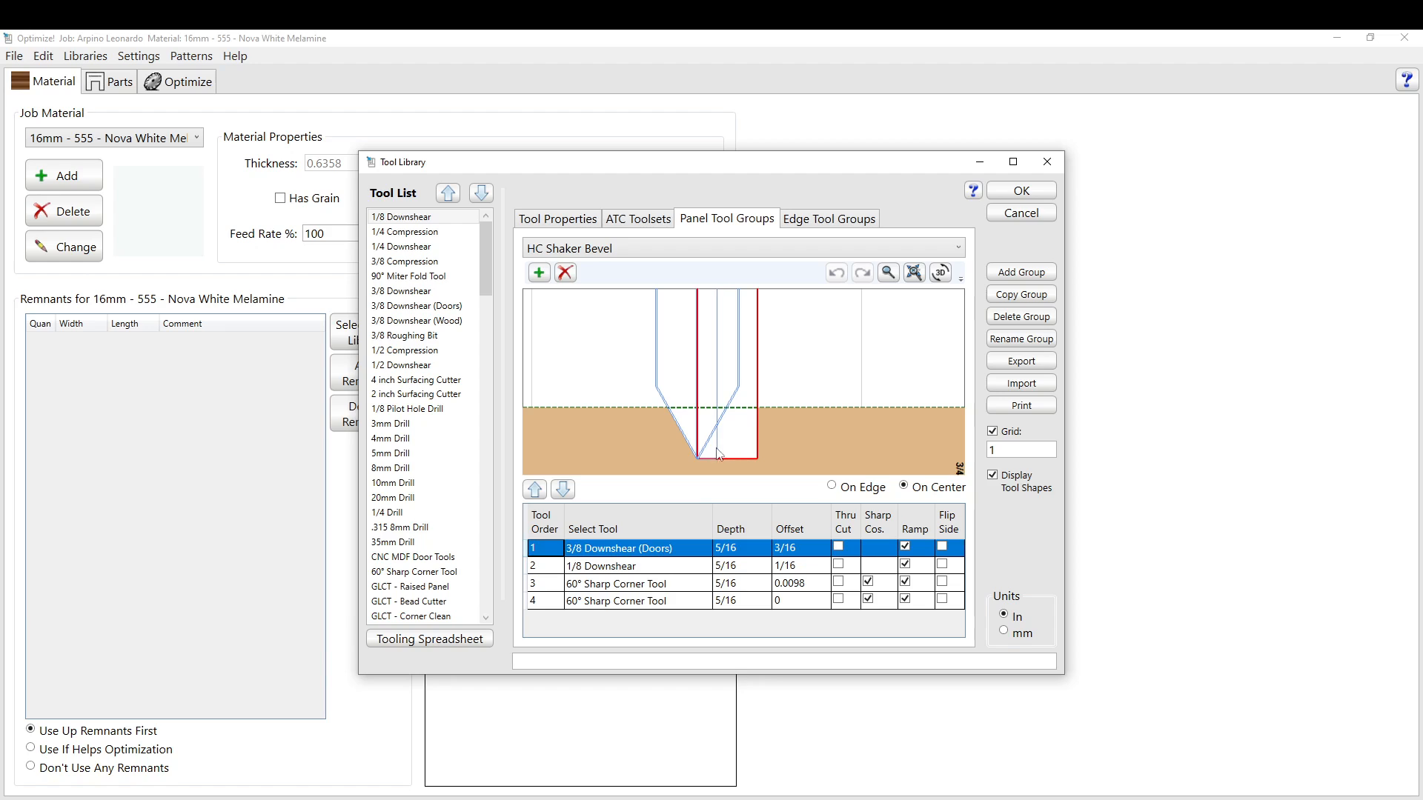
{"action": "scroll", "coordinate": [732, 437], "scroll_direction": "down", "scroll_amount": 5}
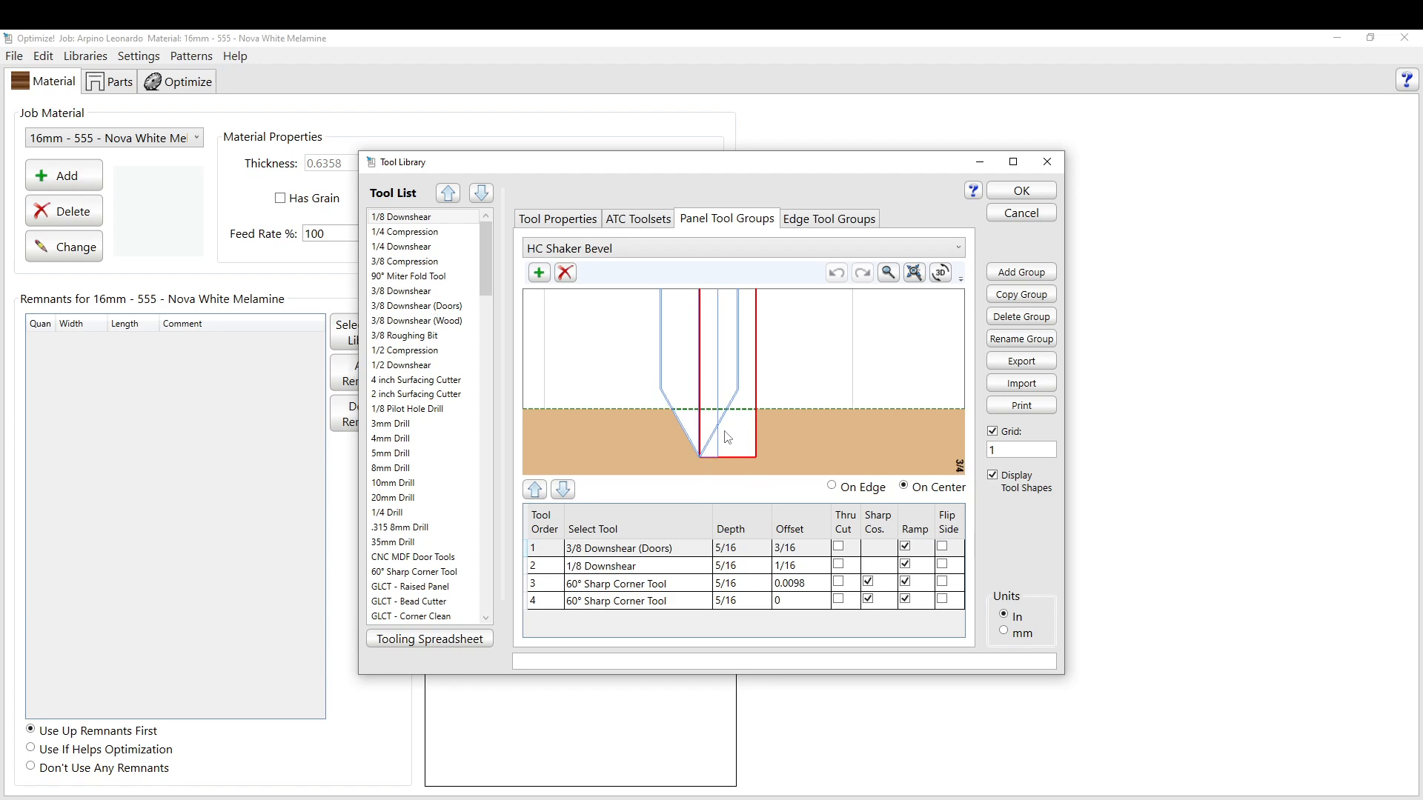
{"action": "scroll", "coordinate": [735, 444], "scroll_direction": "down", "scroll_amount": 1}
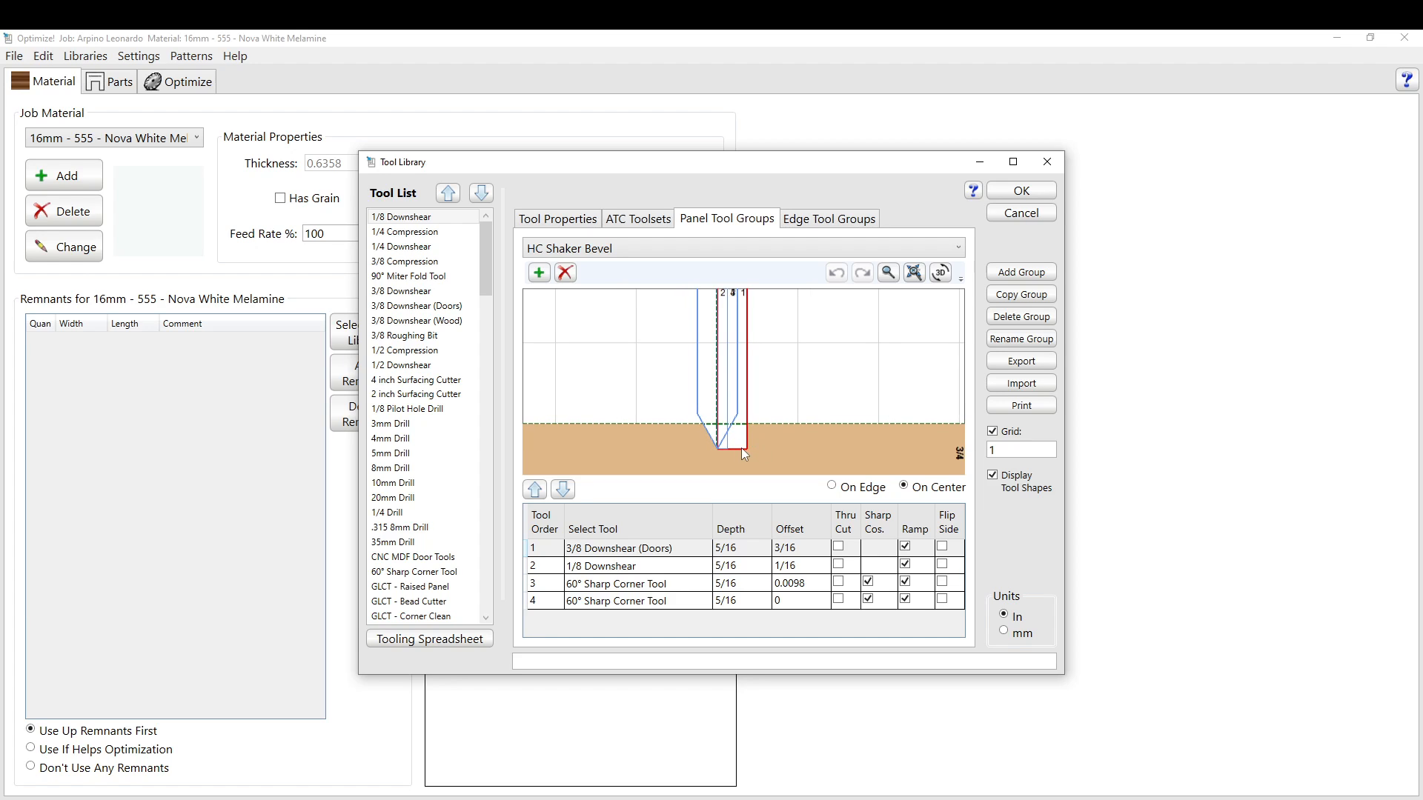
{"action": "scroll", "coordinate": [753, 450], "scroll_direction": "down", "scroll_amount": 2}
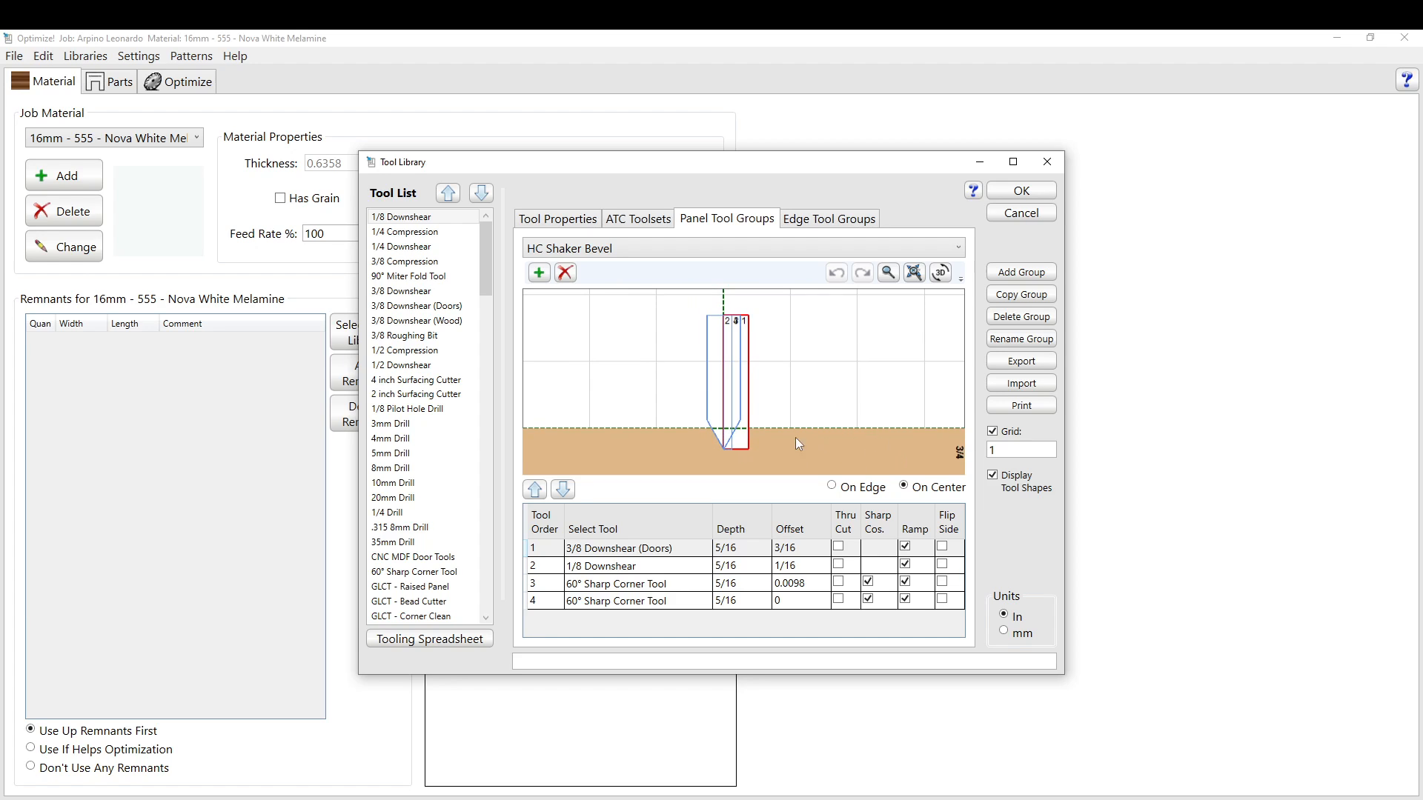
Inspect the HC Shaker Bevel panel in the 3D Viewer from a low angle and close the viewer.
{"action": "left_click", "coordinate": [941, 274]}
{"action": "scroll", "coordinate": [706, 490], "scroll_direction": "up", "scroll_amount": 5}
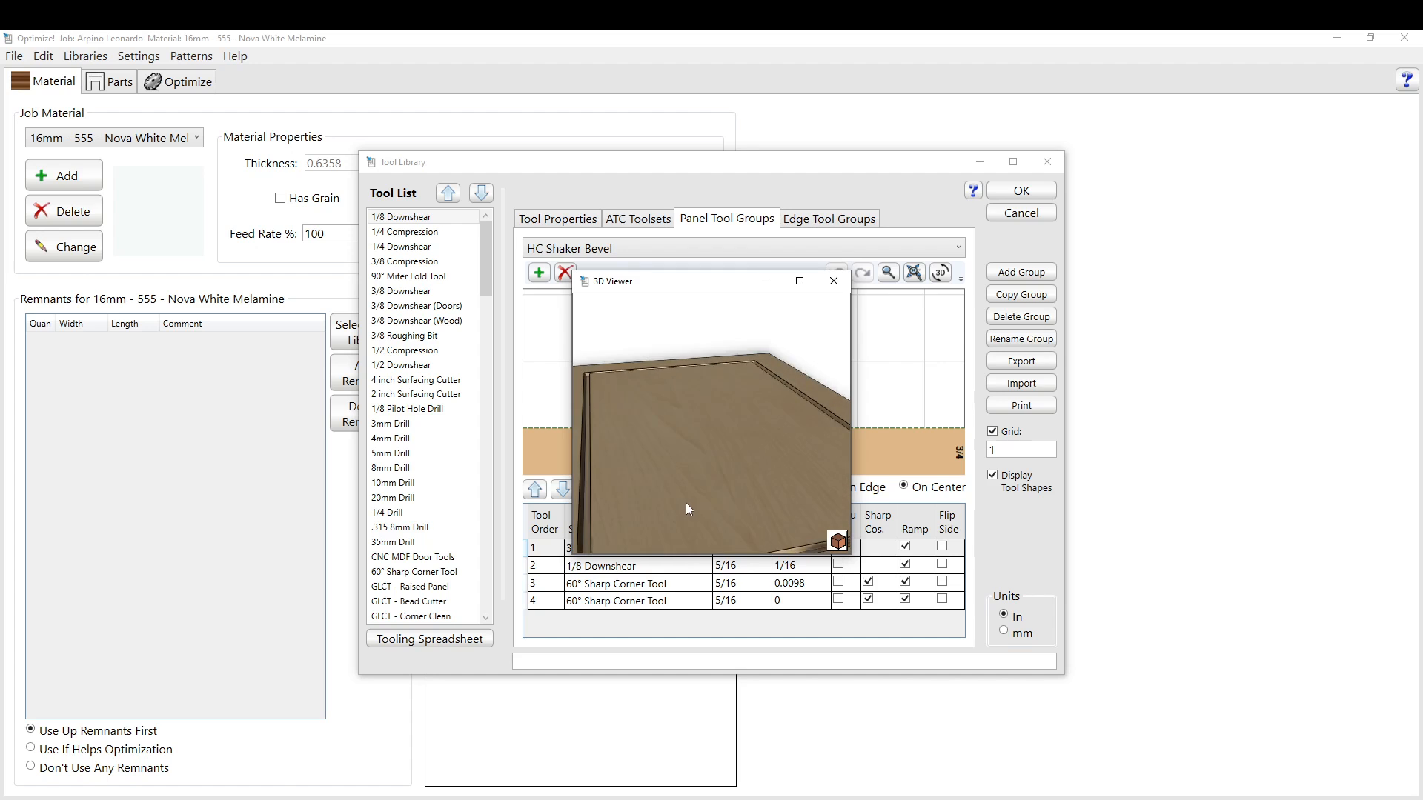
{"action": "mouse_move", "coordinate": [687, 503]}
{"action": "left_mouse_down"}
{"action": "mouse_move", "coordinate": [631, 553]}
{"action": "mouse_move", "coordinate": [650, 486]}
{"action": "mouse_move", "coordinate": [638, 343]}
{"action": "mouse_move", "coordinate": [731, 329]}
{"action": "mouse_move", "coordinate": [643, 358]}
{"action": "mouse_move", "coordinate": [615, 332]}
{"action": "mouse_move", "coordinate": [650, 408]}
{"action": "mouse_move", "coordinate": [637, 521]}
{"action": "mouse_move", "coordinate": [652, 497]}
{"action": "mouse_move", "coordinate": [606, 491]}
{"action": "left_mouse_up"}
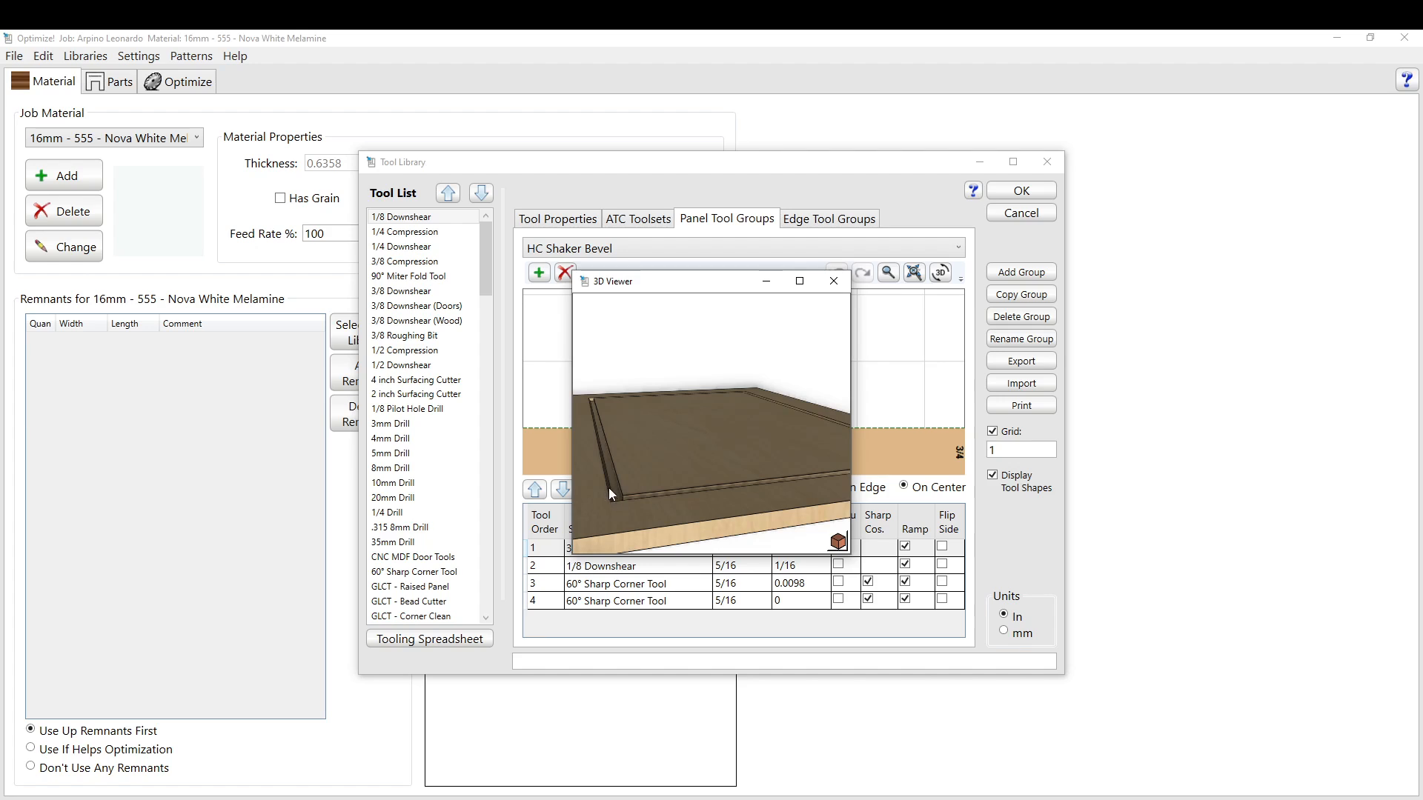
{"action": "scroll", "coordinate": [616, 490], "scroll_direction": "down", "scroll_amount": 3}
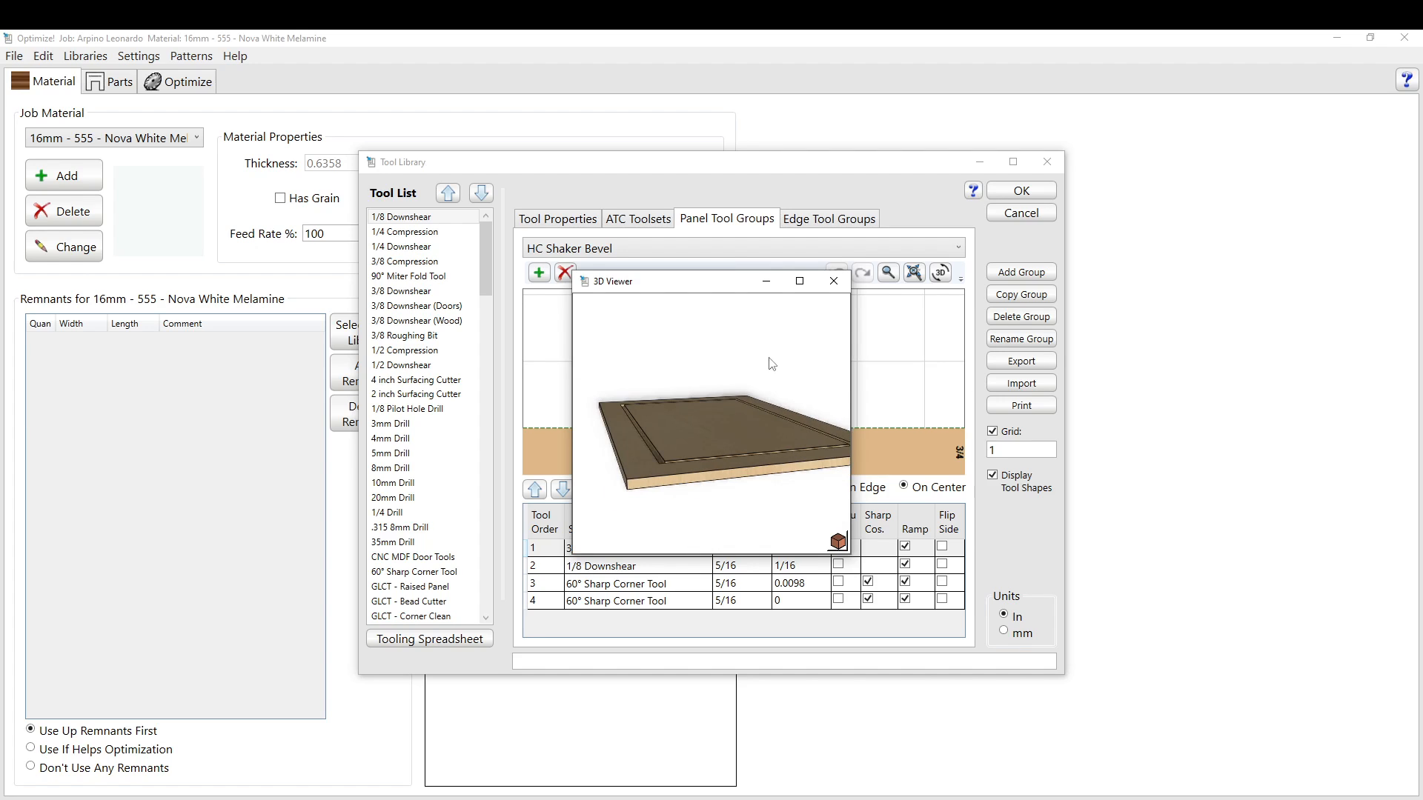
{"action": "left_click", "coordinate": [834, 282]}
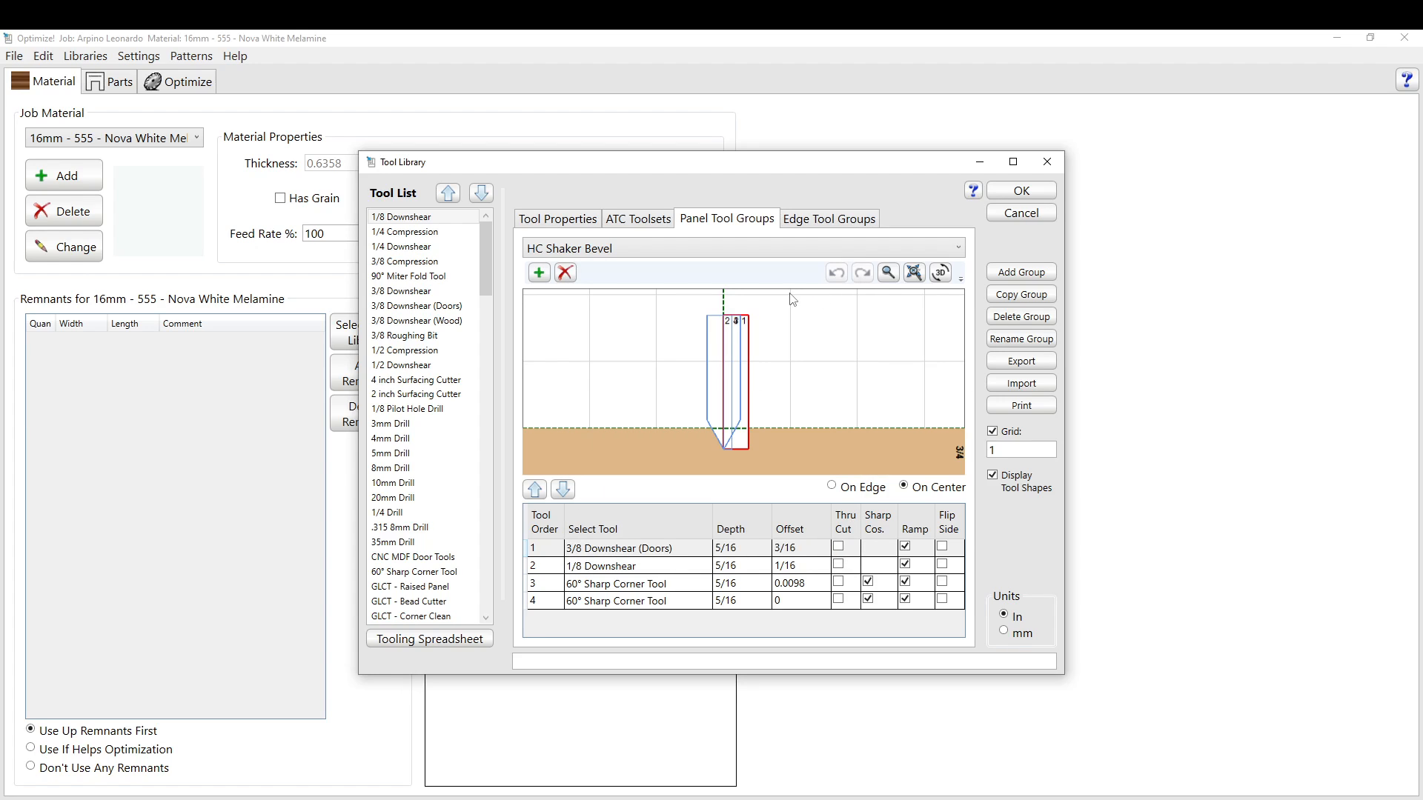
Open the tool shape of the VTX 7966 Panel tool from its tool properties.
{"action": "left_click", "coordinate": [585, 220]}
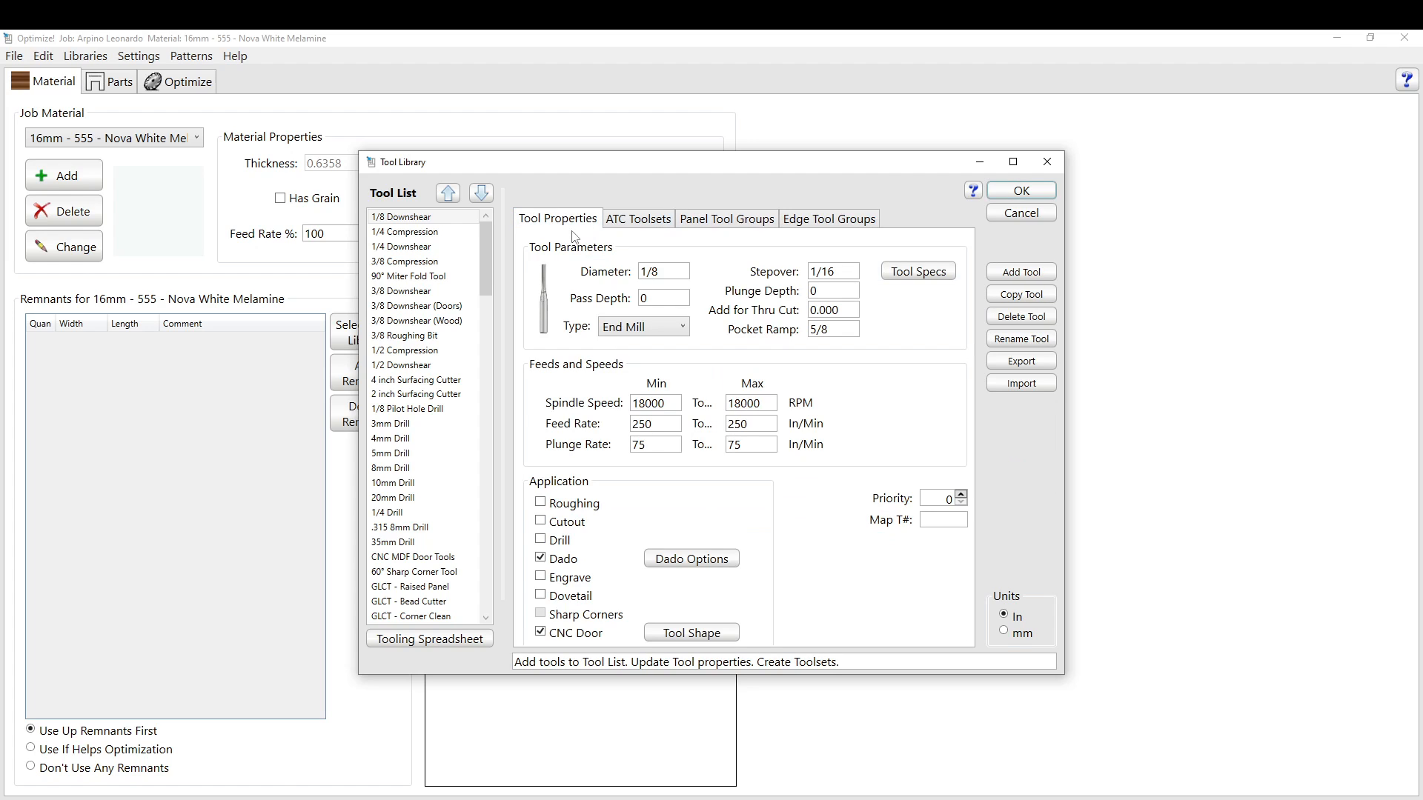
{"action": "scroll", "coordinate": [444, 430], "scroll_direction": "down", "scroll_amount": 9}
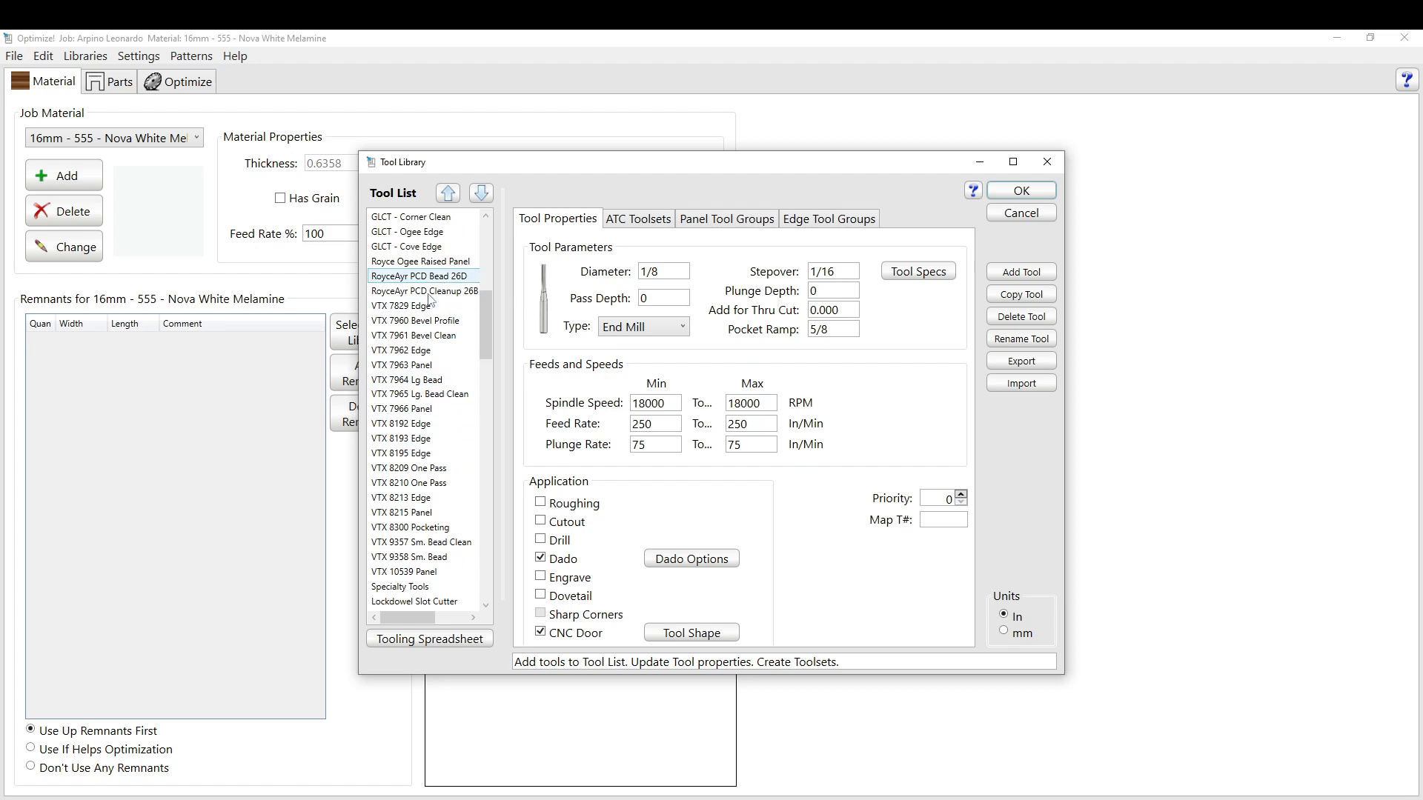
{"action": "left_click", "coordinate": [401, 412]}
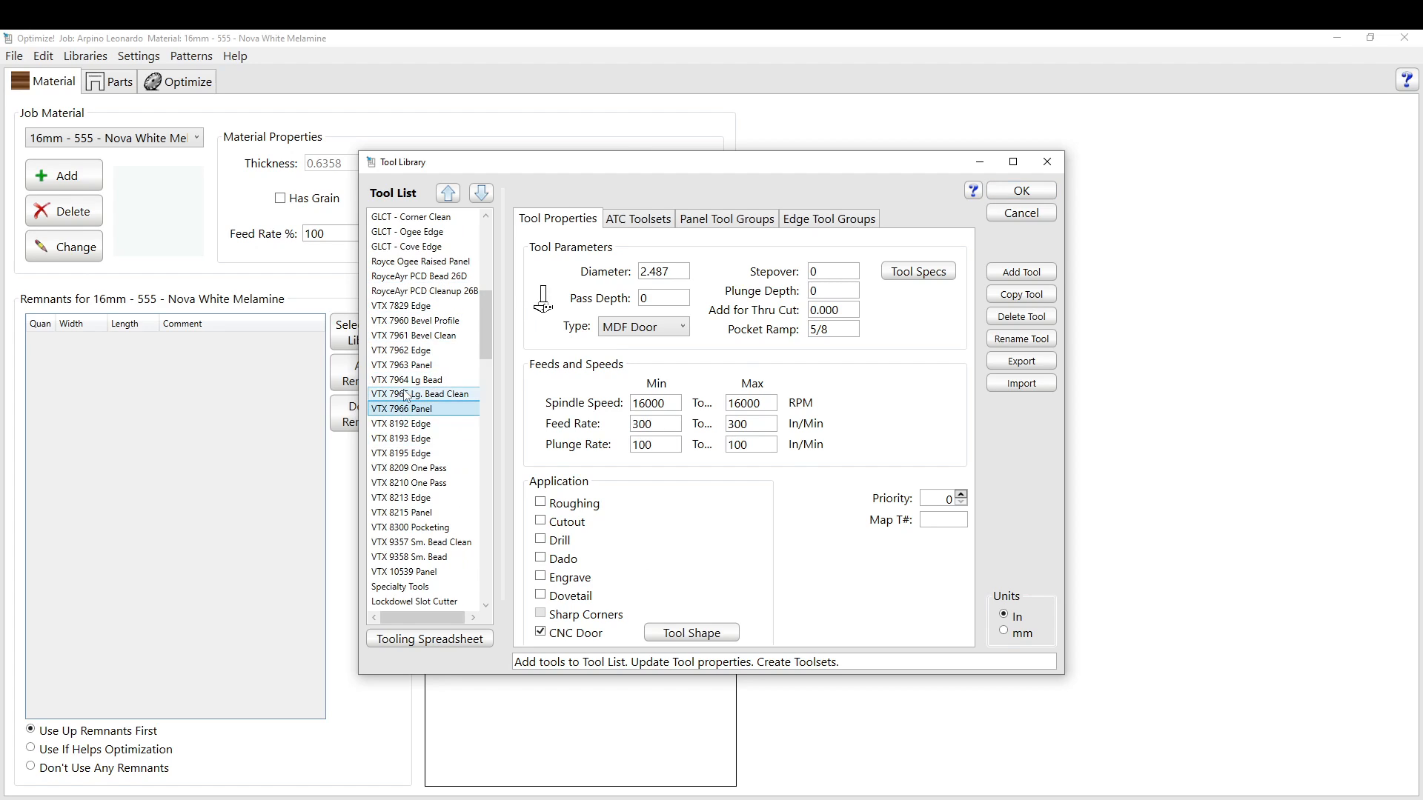
{"action": "left_click", "coordinate": [678, 635]}
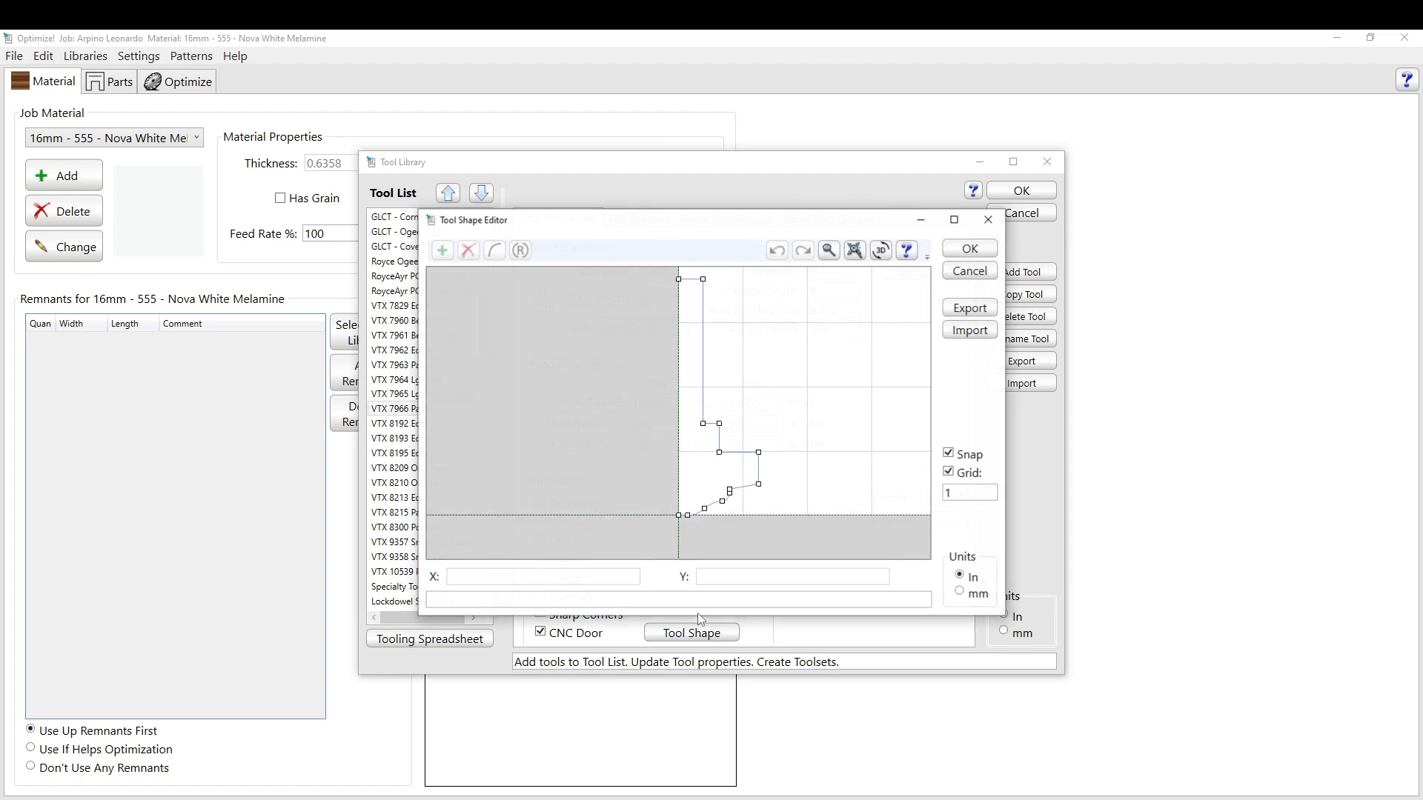
Examine the points and upper shoulder segment of the VTX 7966 Panel's cutting profile, then leave the shape editor without saving.
{"action": "left_click", "coordinate": [688, 516]}
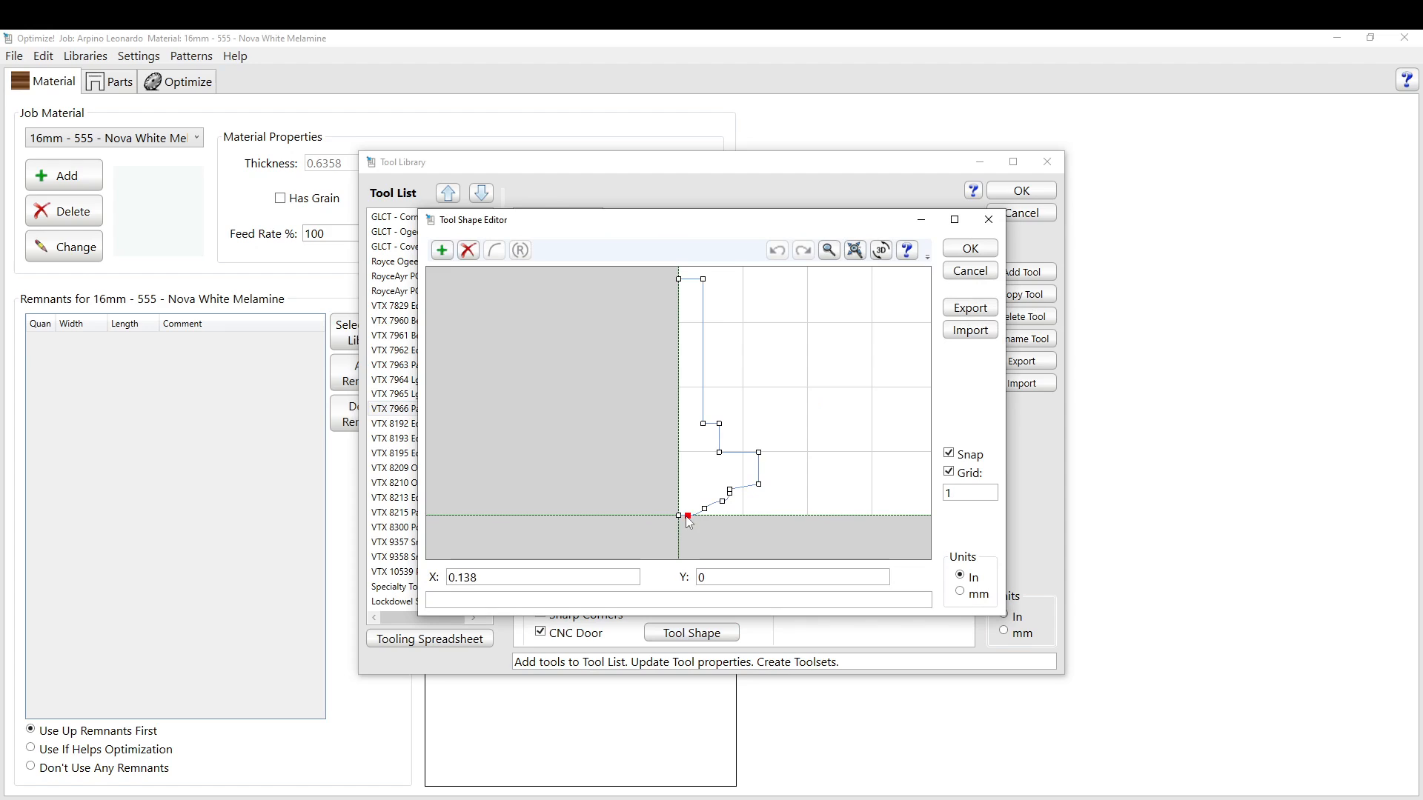
{"action": "left_click", "coordinate": [723, 501]}
{"action": "left_click", "coordinate": [730, 492]}
{"action": "left_click", "coordinate": [729, 490]}
{"action": "left_click", "coordinate": [760, 485]}
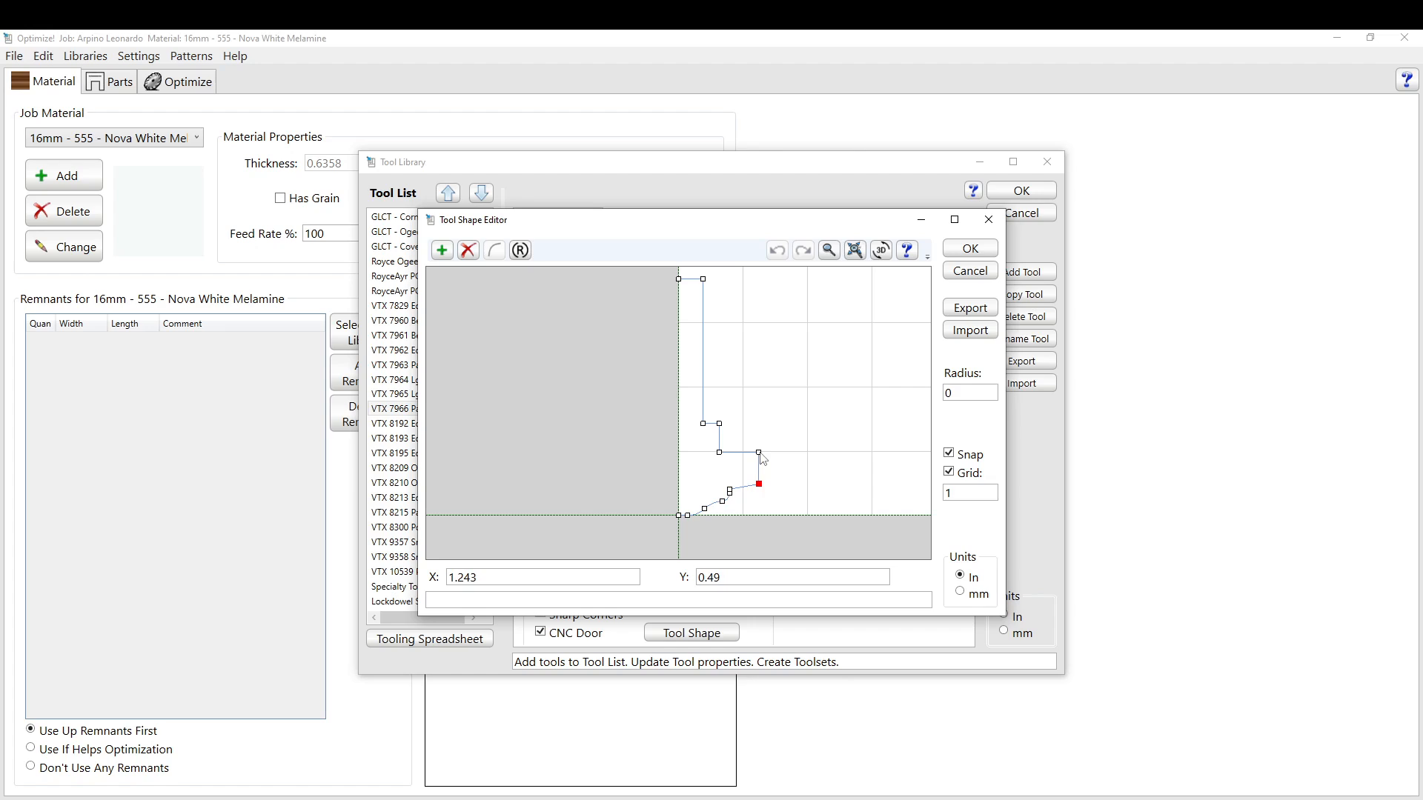
{"action": "left_click", "coordinate": [725, 452]}
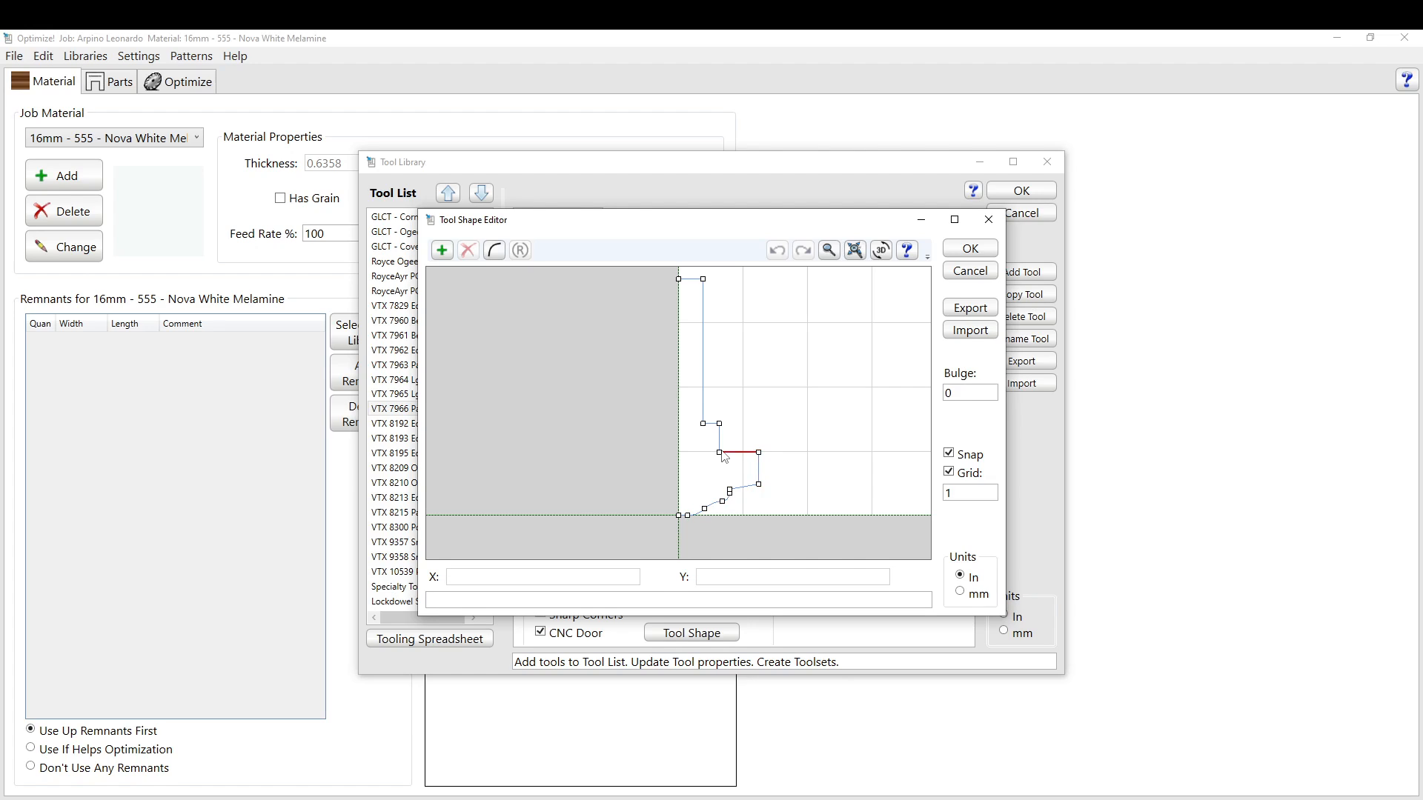
{"action": "left_click", "coordinate": [764, 375]}
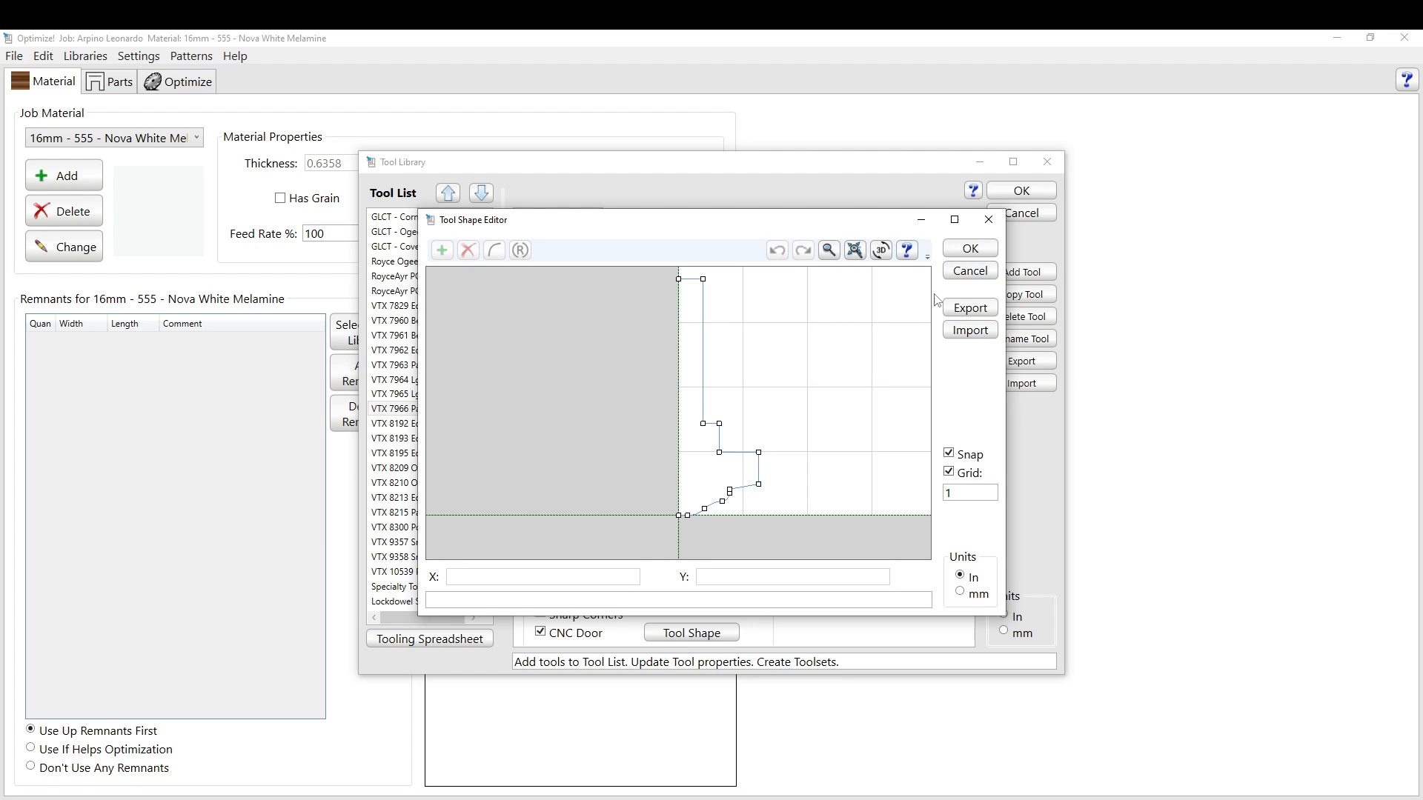
{"action": "left_click", "coordinate": [972, 271]}
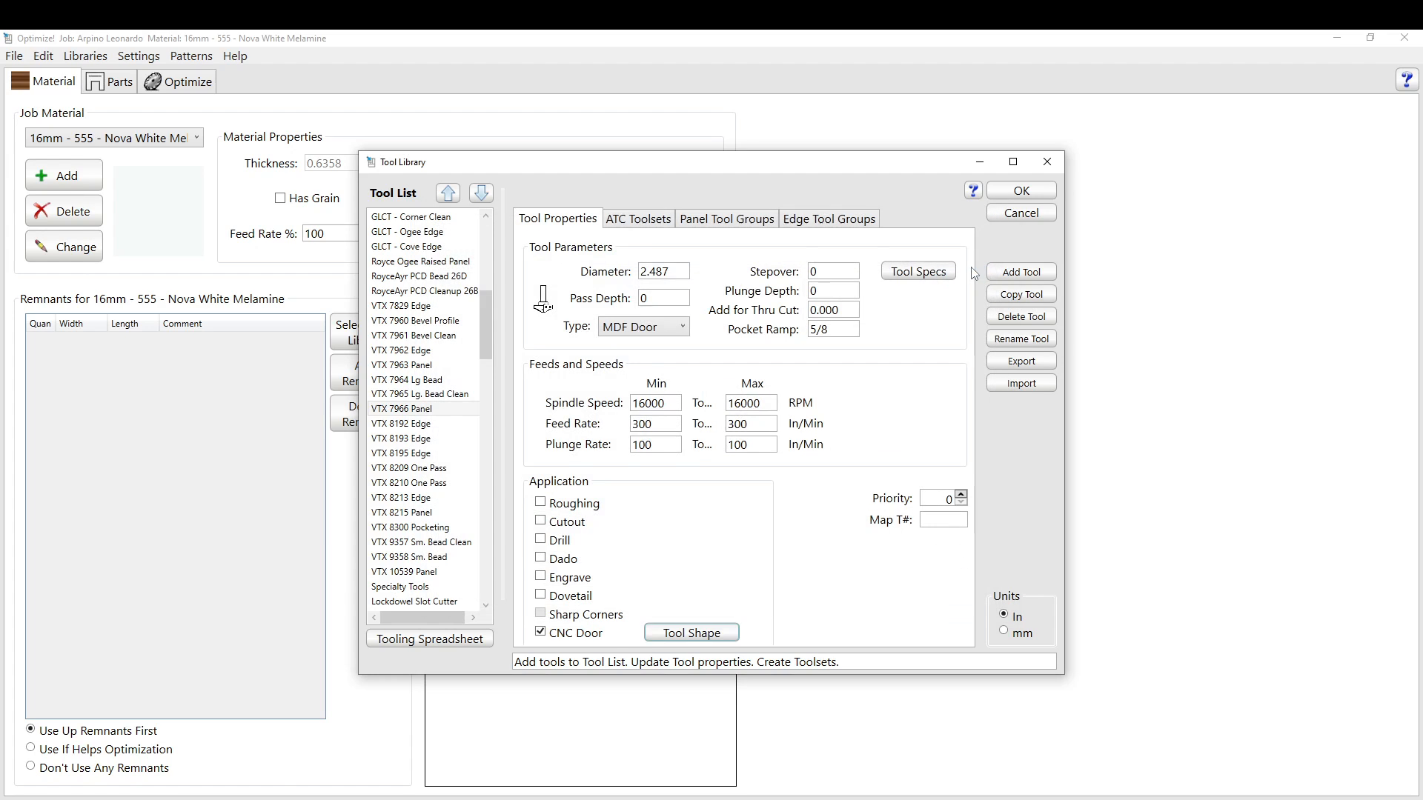
Return to the panel tool groups and display the VTX Cove RaisedPanel w 0.25 Bead group.
{"action": "left_click", "coordinate": [711, 213]}
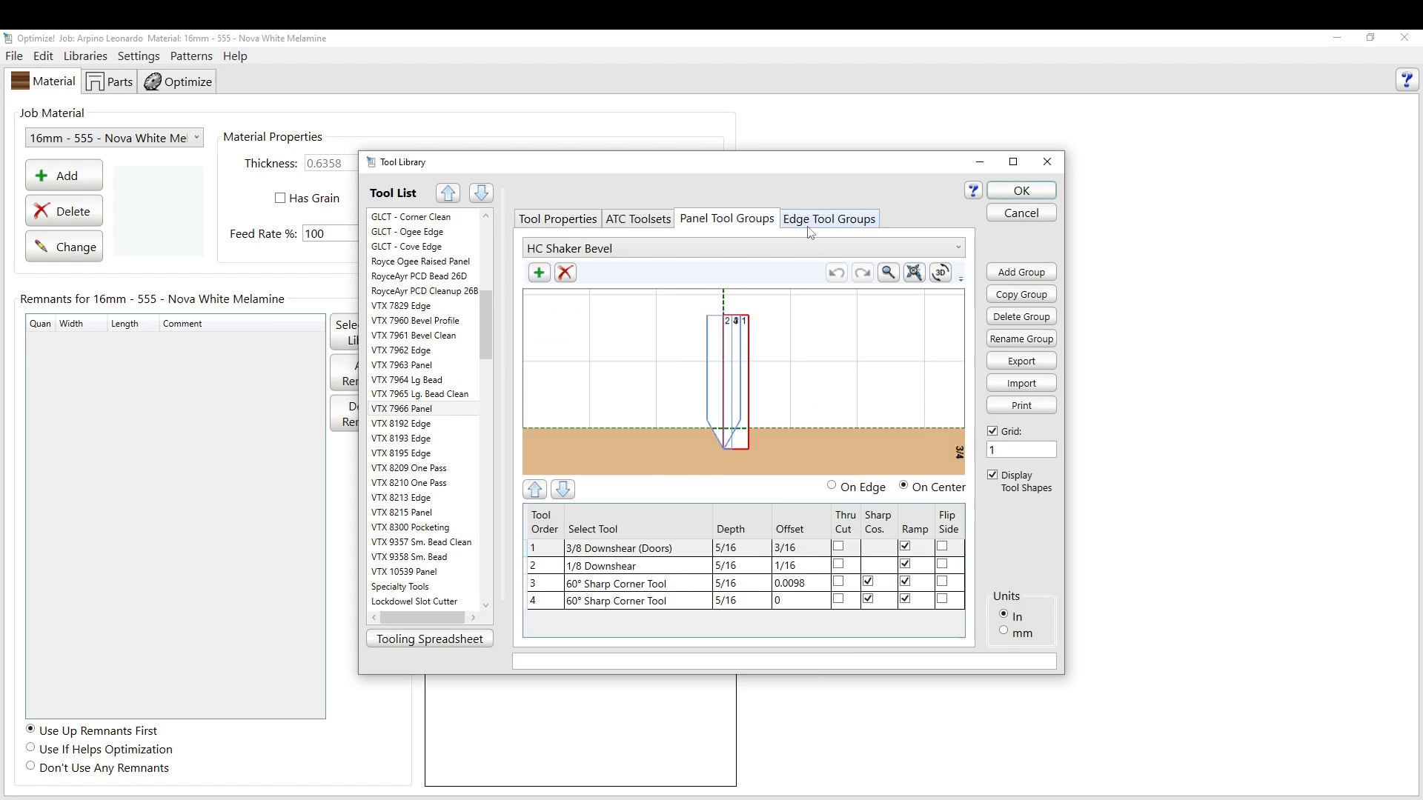
{"action": "left_click", "coordinate": [821, 226]}
{"action": "left_click", "coordinate": [758, 221]}
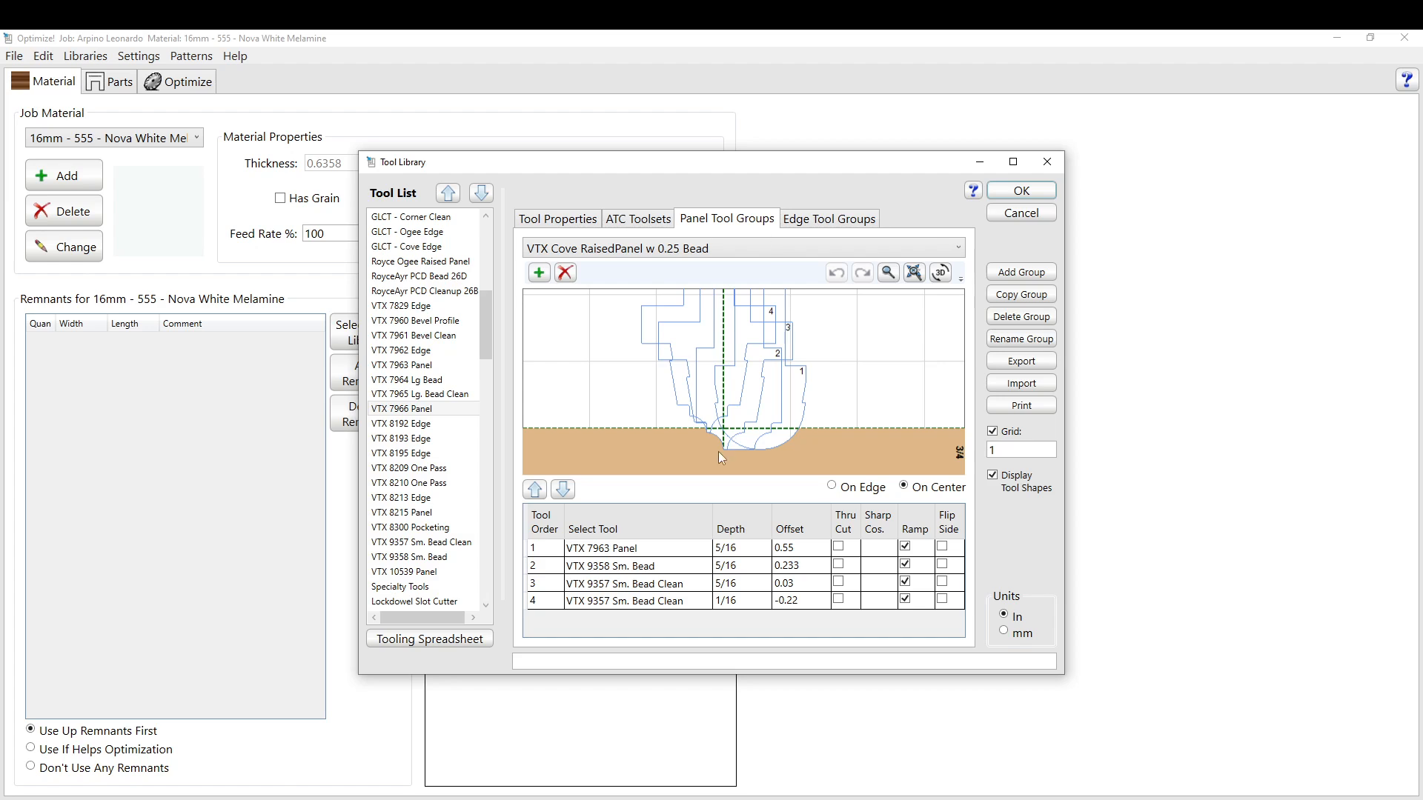
Display the VTX Raised Cove (w 3/8" Bead) panel tool group and examine its combined tool profile closely.
{"action": "left_click", "coordinate": [710, 252]}
{"action": "scroll", "coordinate": [669, 317], "scroll_direction": "up", "scroll_amount": 2}
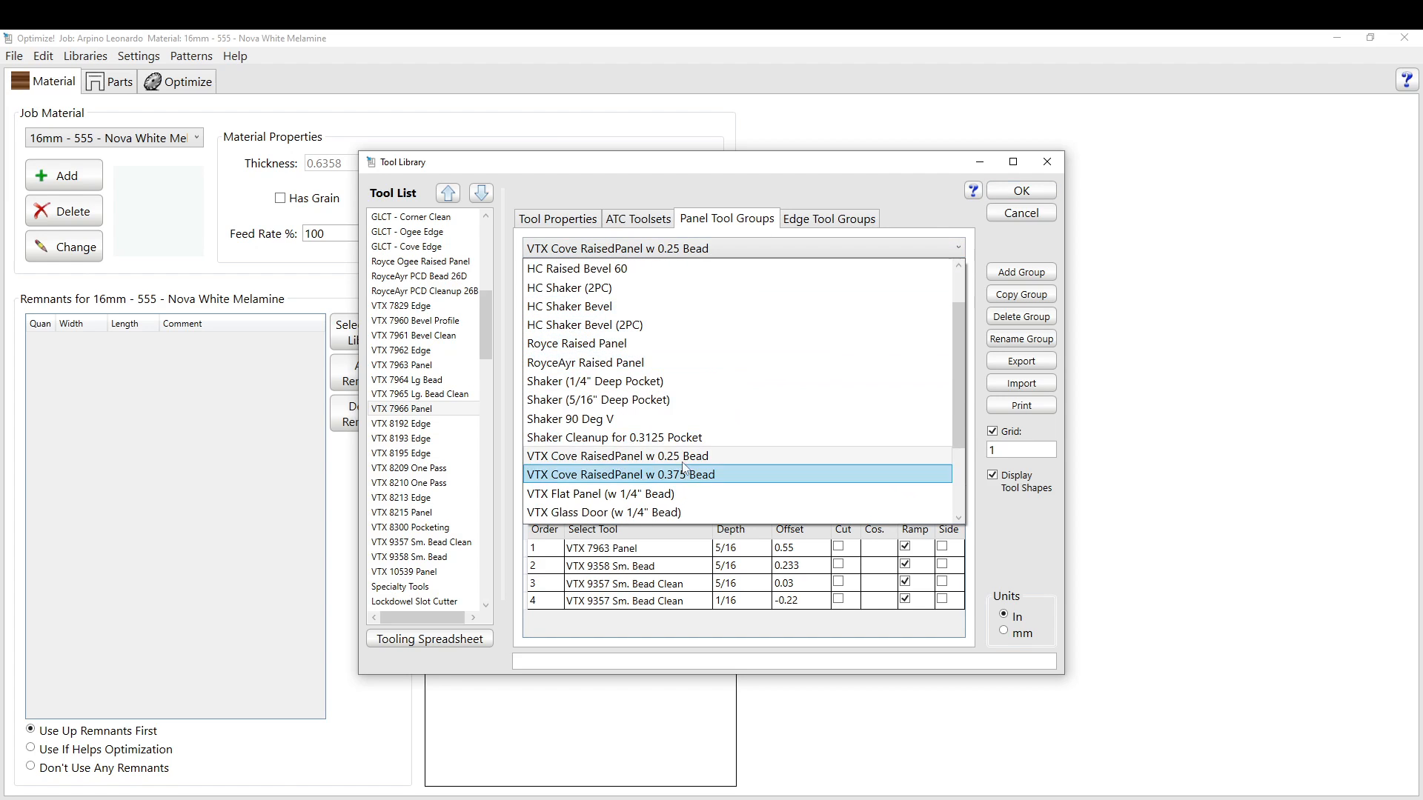
{"action": "left_click", "coordinate": [828, 176]}
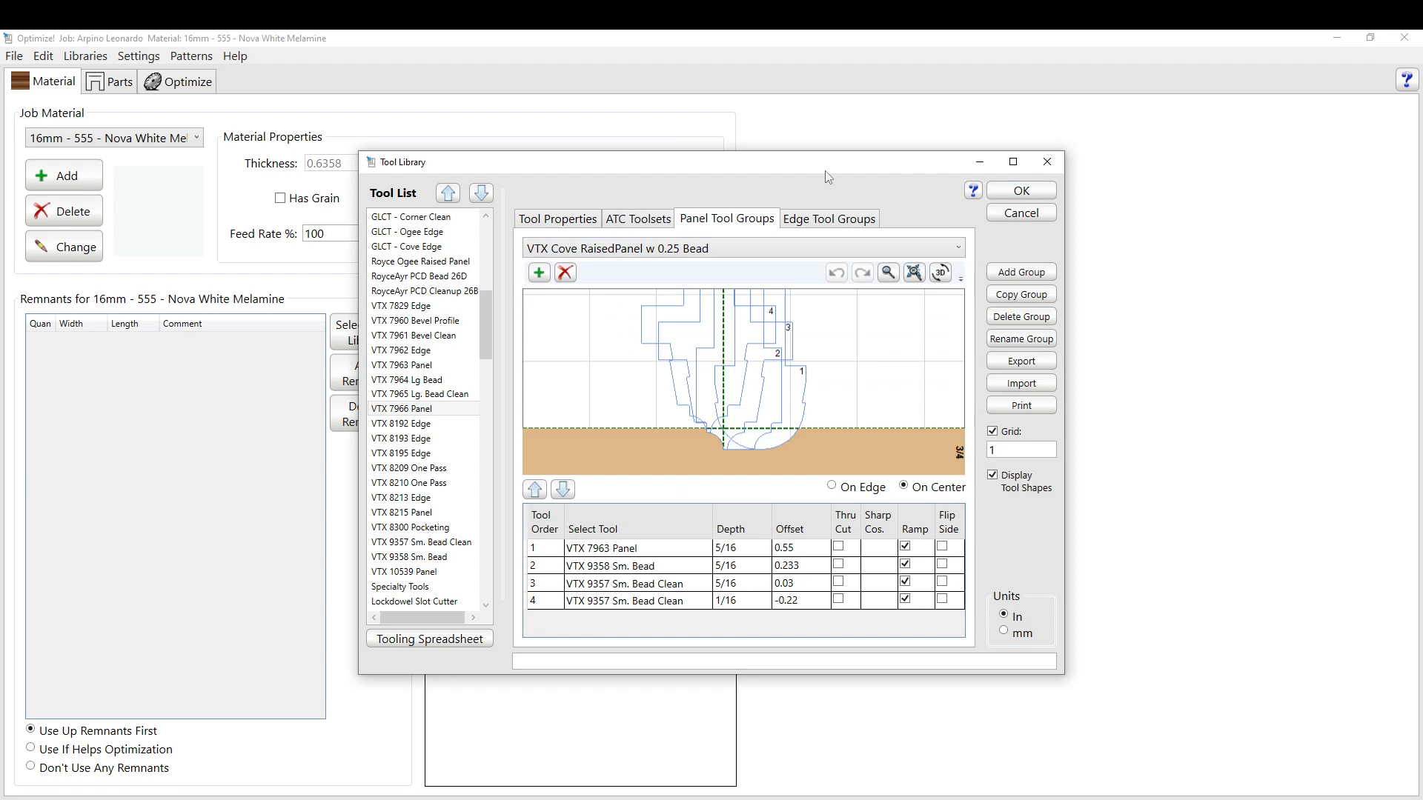
{"action": "left_click", "coordinate": [717, 255]}
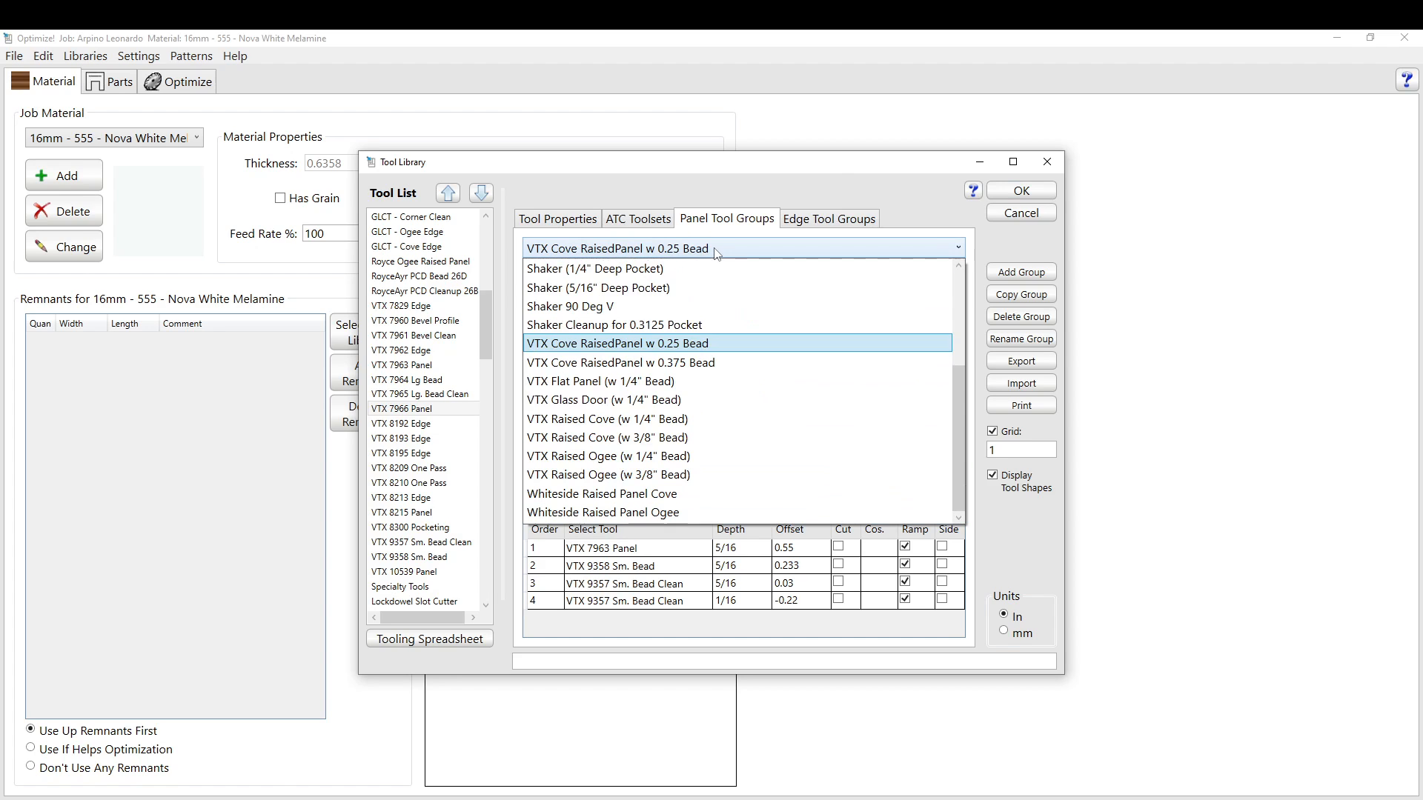
{"action": "left_click", "coordinate": [611, 438]}
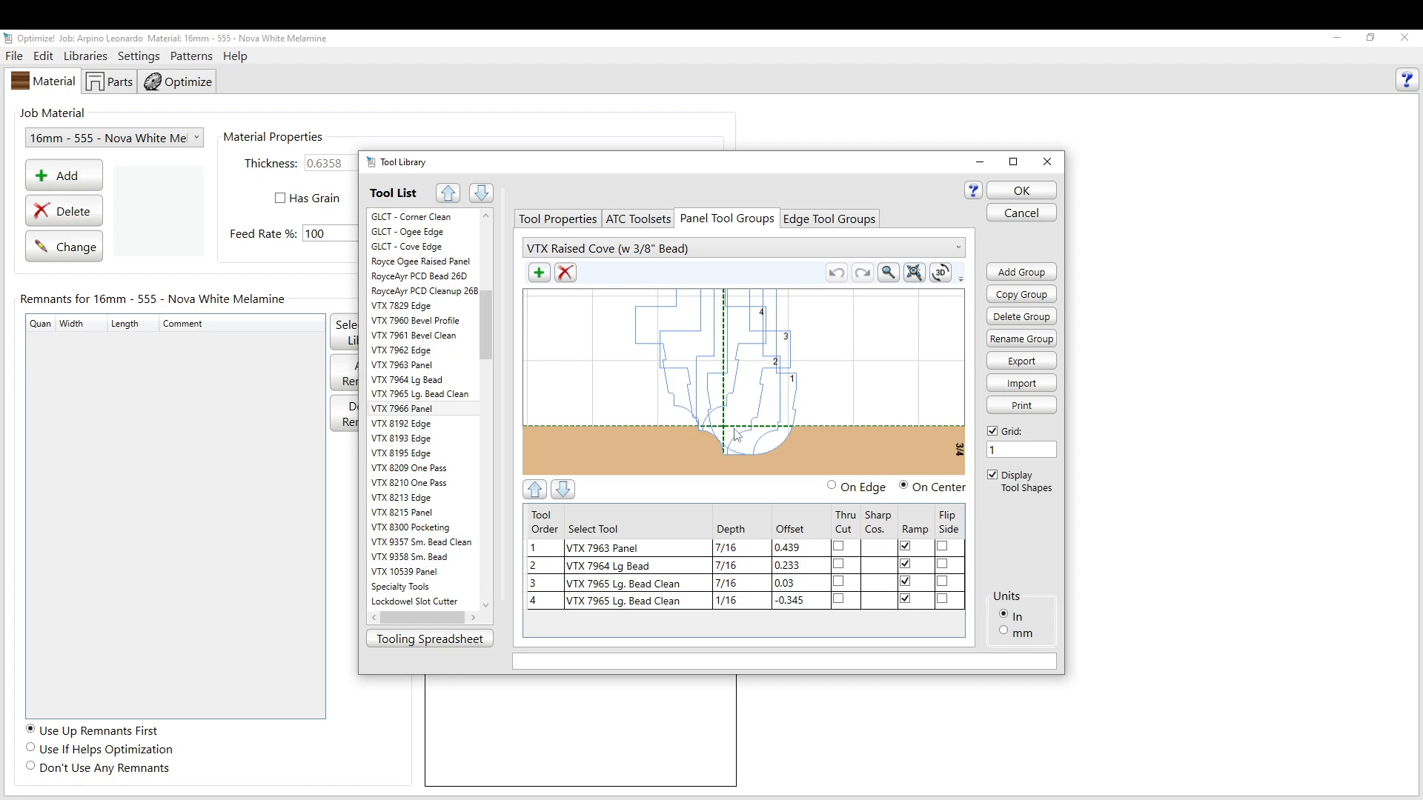
{"action": "scroll", "coordinate": [713, 433], "scroll_direction": "up", "scroll_amount": 4}
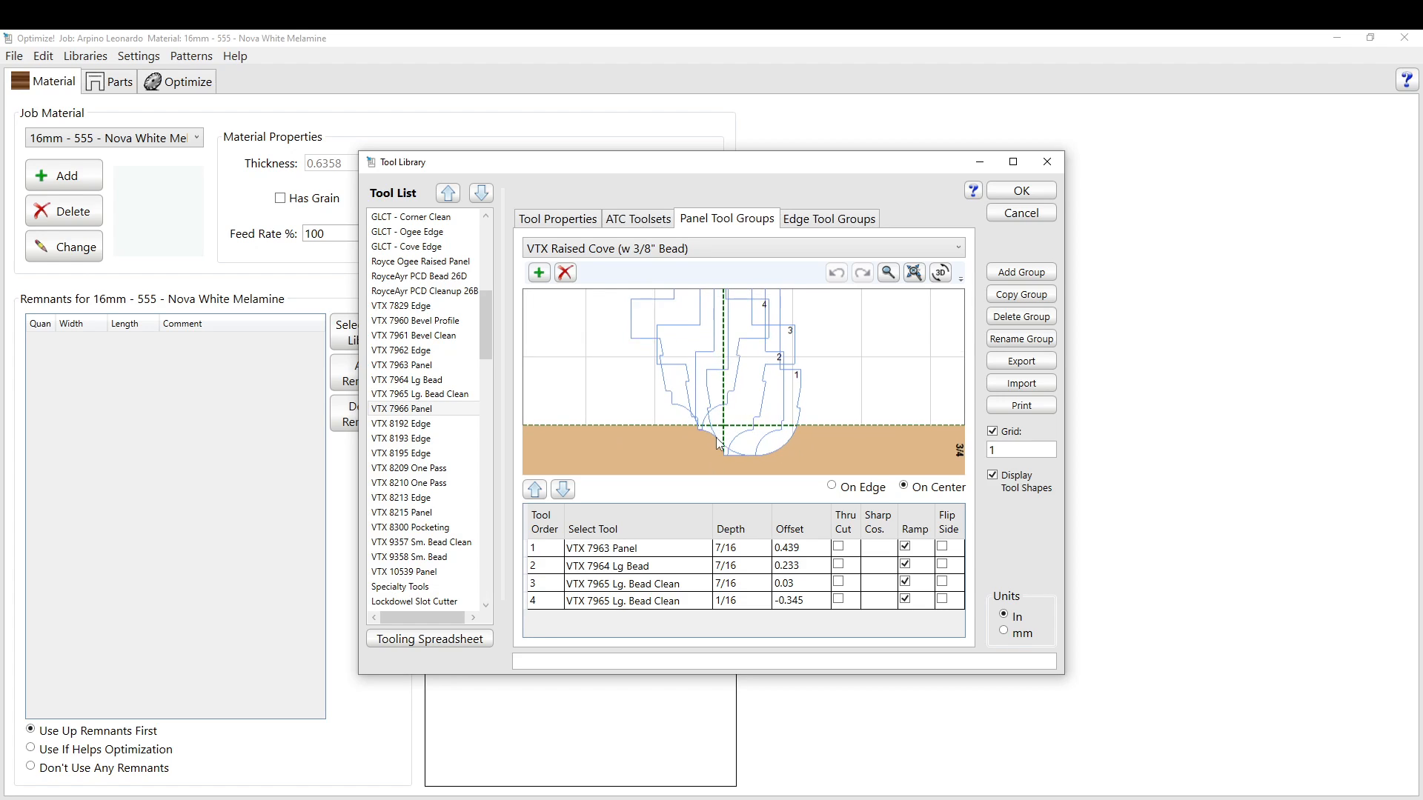
{"action": "scroll", "coordinate": [712, 434], "scroll_direction": "up", "scroll_amount": 2}
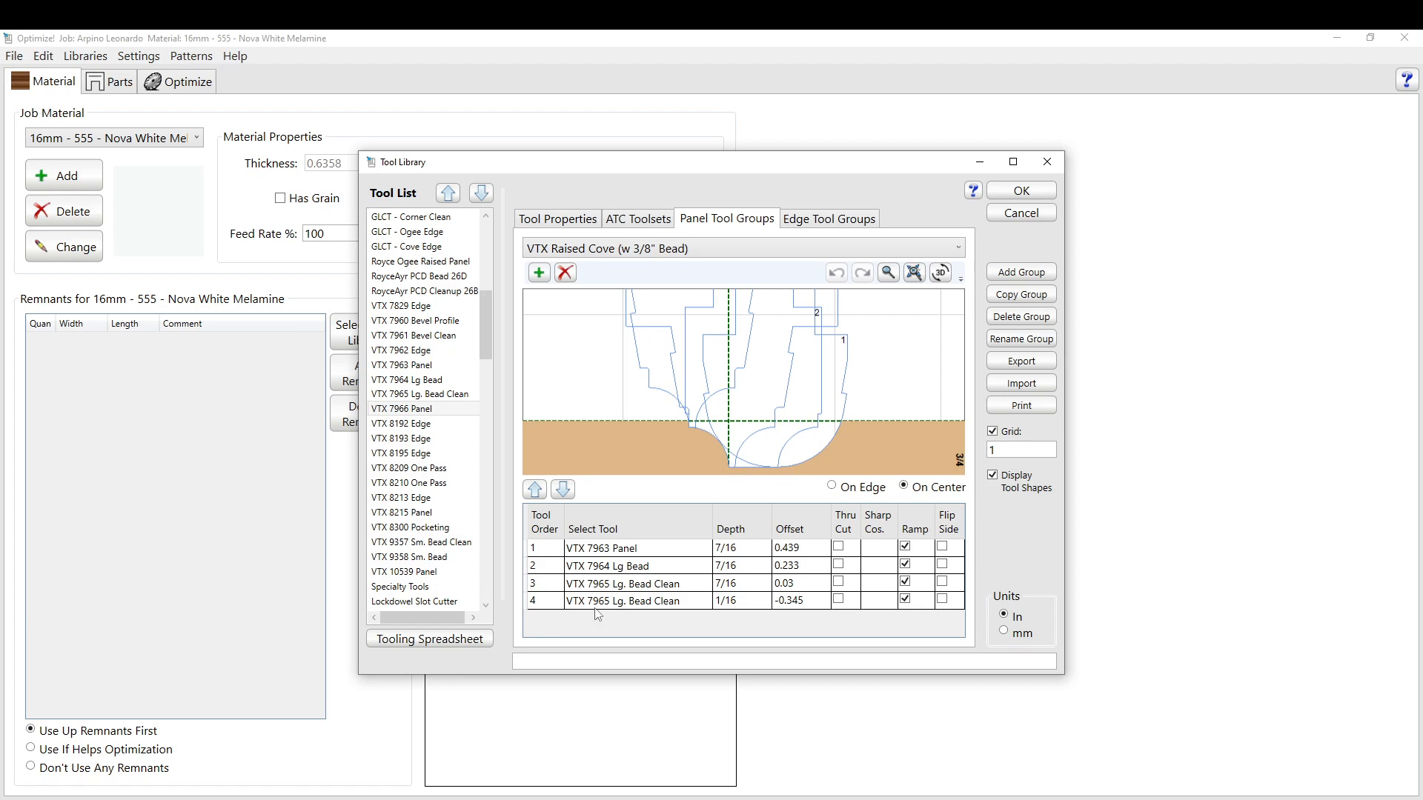
Highlight the shapes of both VTX 7965 Lg. Bead Clean passes and the VTX 7963 Panel tool in the group preview.
{"action": "left_click", "coordinate": [553, 586]}
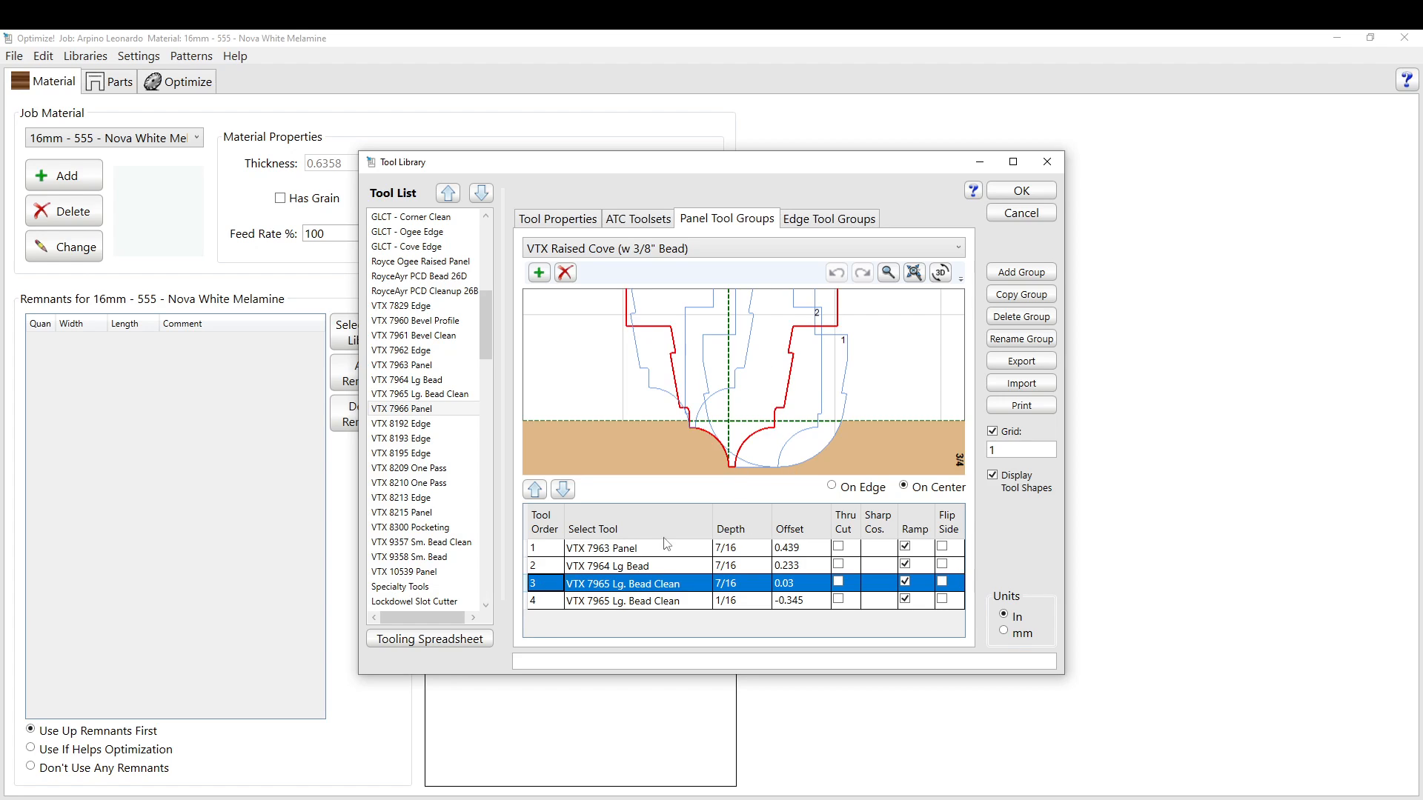
{"action": "left_click", "coordinate": [545, 604]}
{"action": "left_click", "coordinate": [552, 552]}
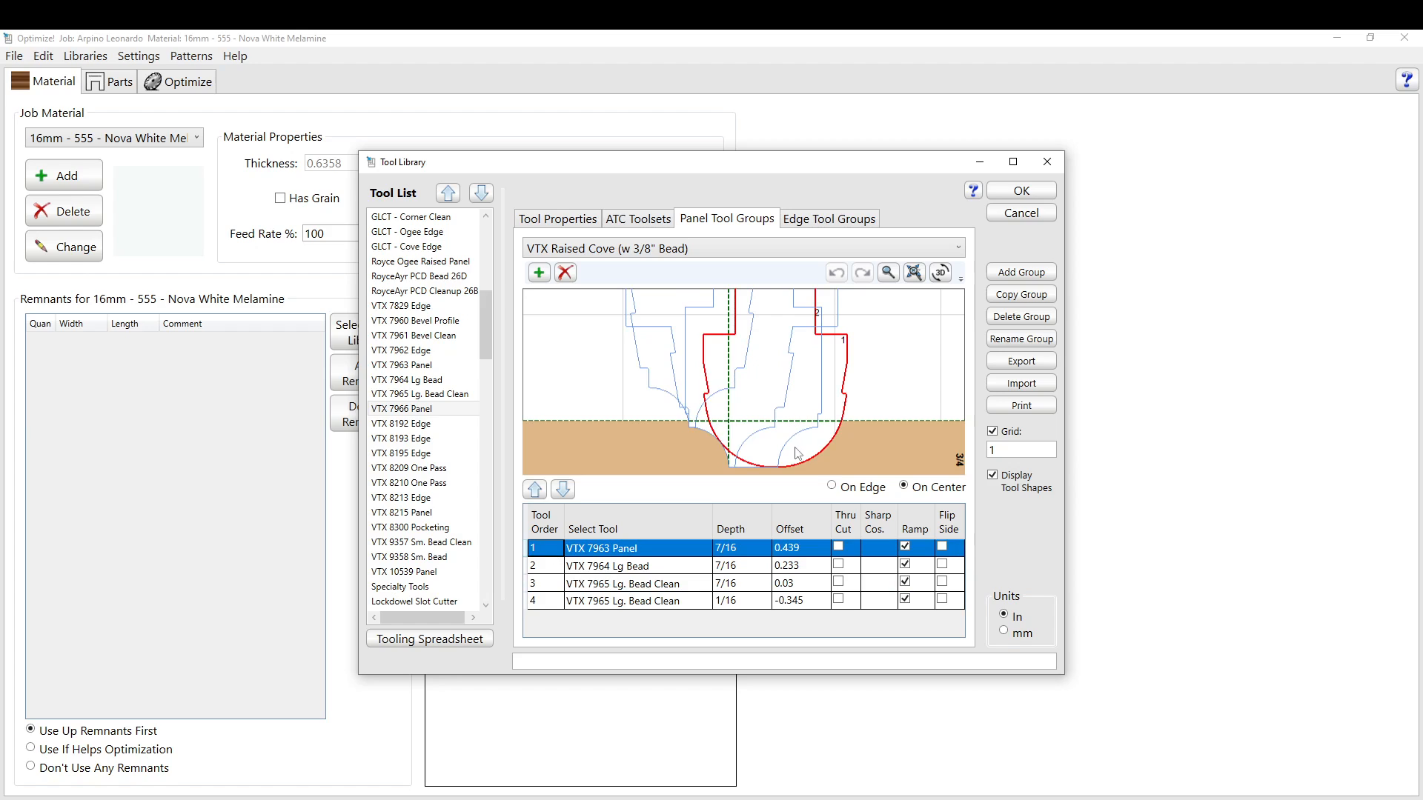
{"action": "scroll", "coordinate": [734, 399], "scroll_direction": "down", "scroll_amount": 5}
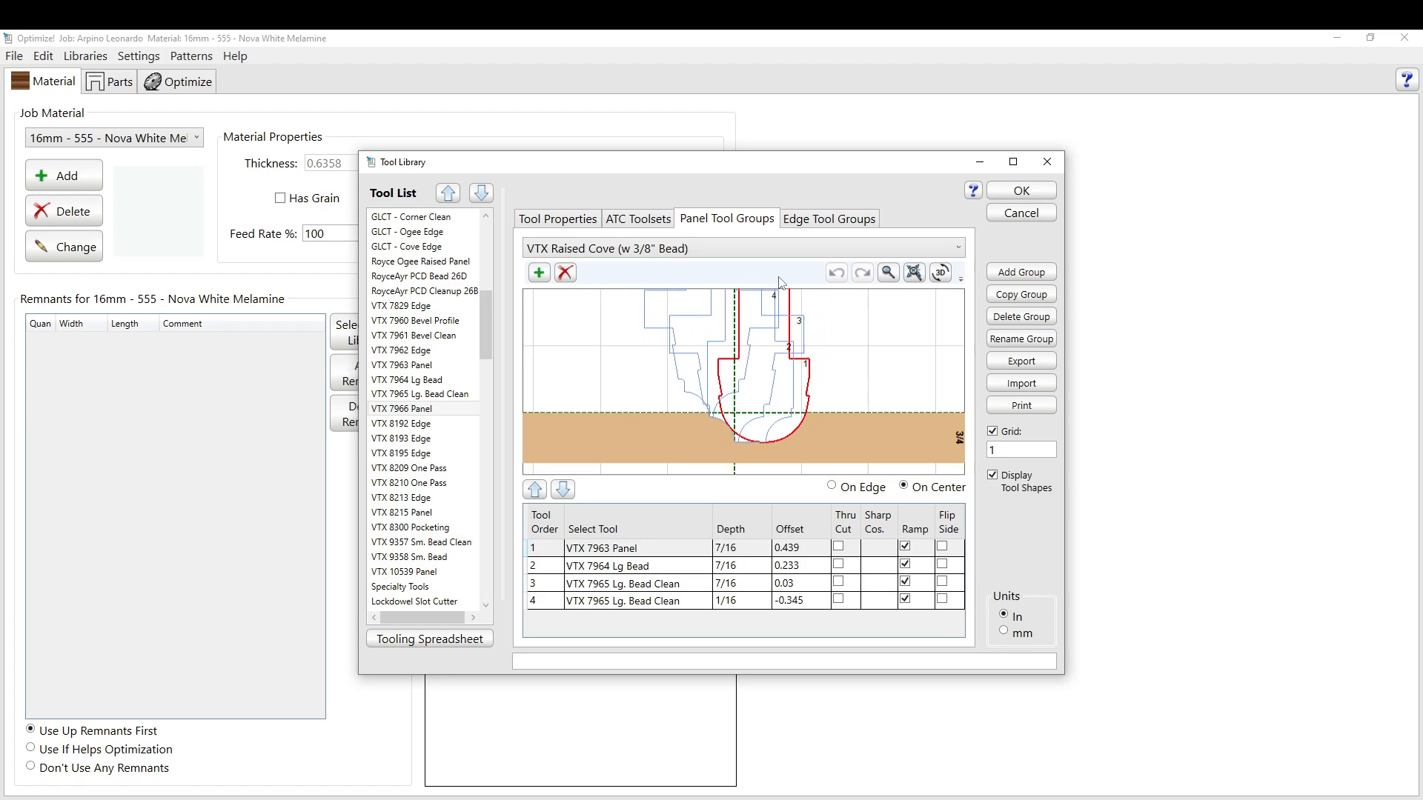
Show the edge tool groups and examine how the VTX Ogee Edge Profile tool cuts the panel edge.
{"action": "left_click", "coordinate": [815, 226]}
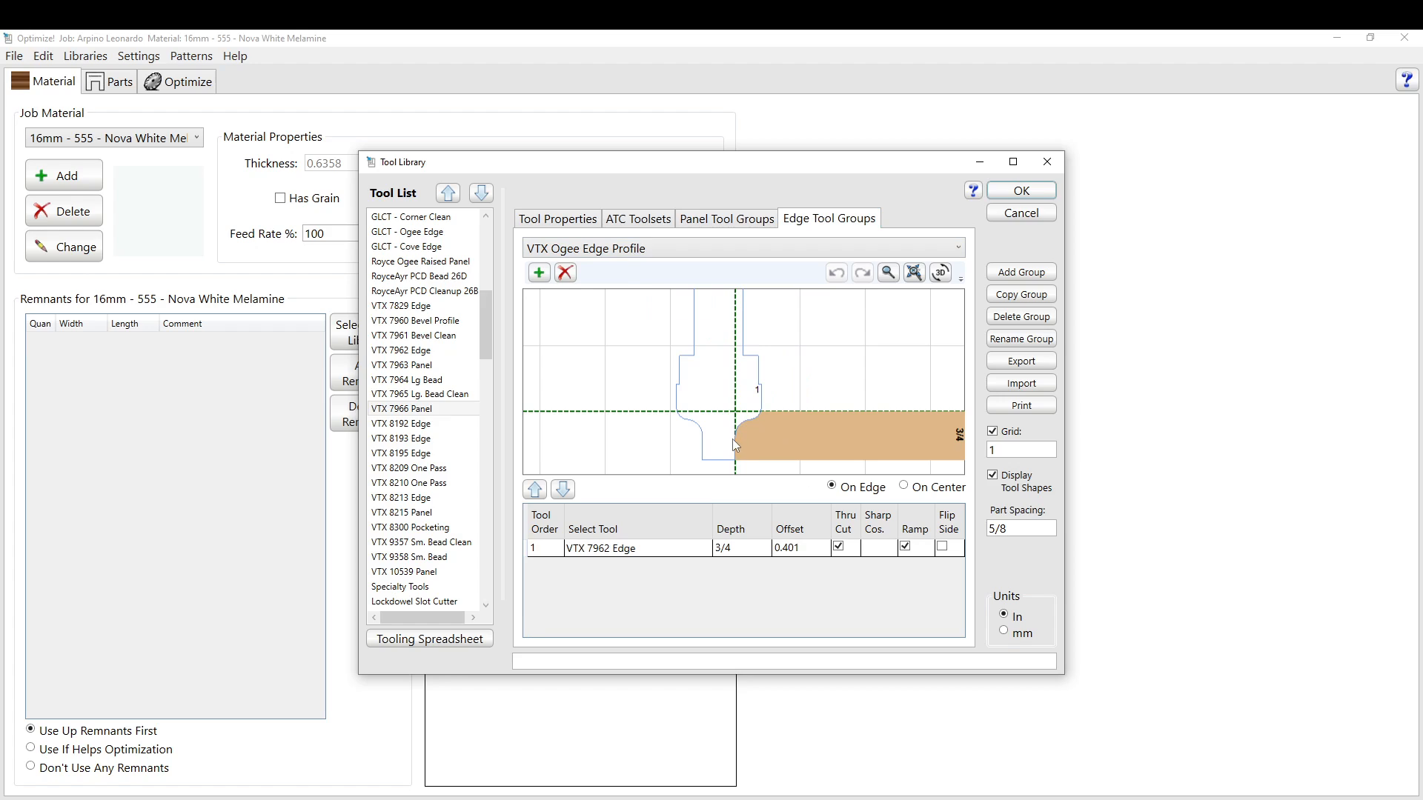
{"action": "scroll", "coordinate": [635, 413], "scroll_direction": "down", "scroll_amount": 2}
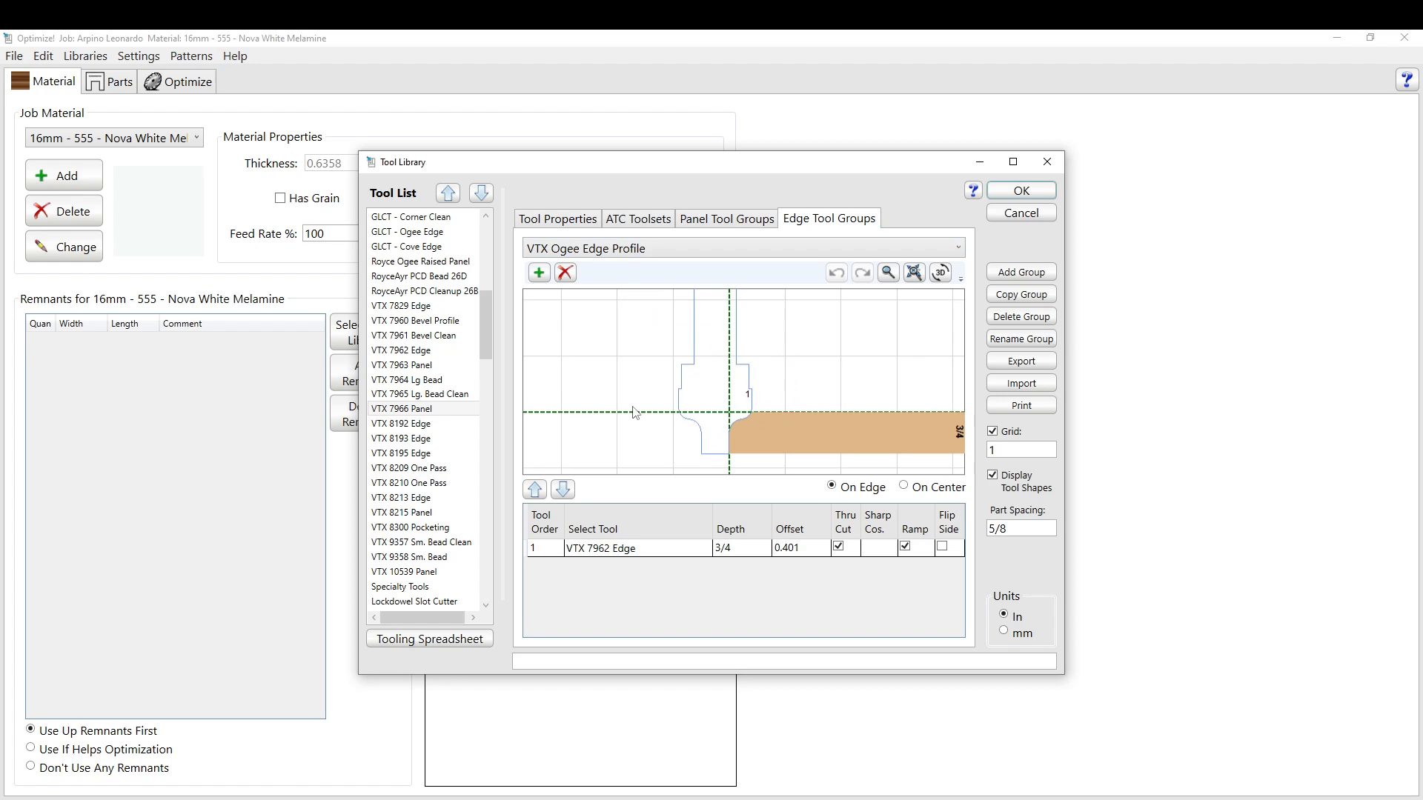
{"action": "scroll", "coordinate": [731, 429], "scroll_direction": "up", "scroll_amount": 2}
{"action": "scroll", "coordinate": [731, 430], "scroll_direction": "down", "scroll_amount": 1}
Display the GLCT Ogee Edge Profile edge tool group.
{"action": "left_click", "coordinate": [622, 250]}
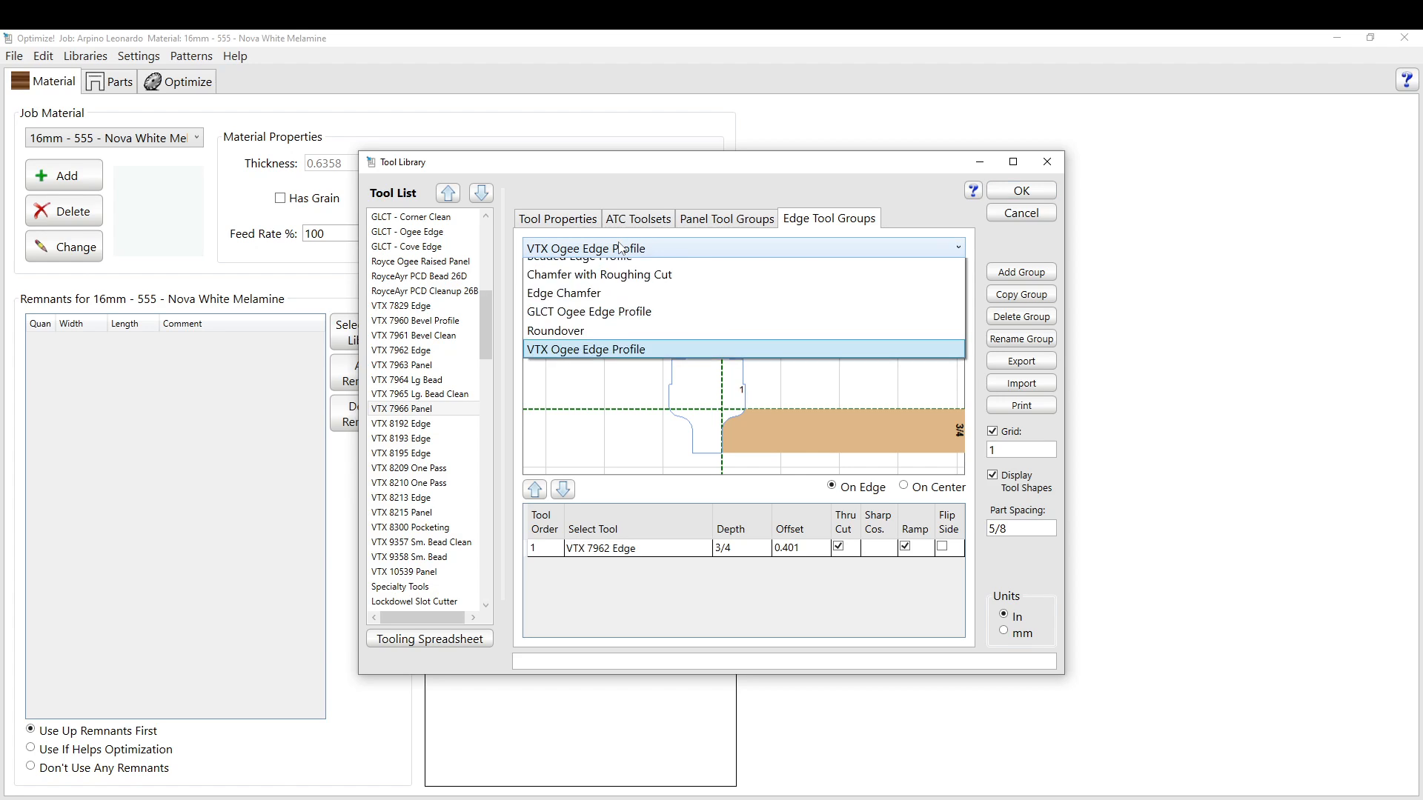
{"action": "left_click", "coordinate": [621, 248]}
{"action": "left_click", "coordinate": [621, 249]}
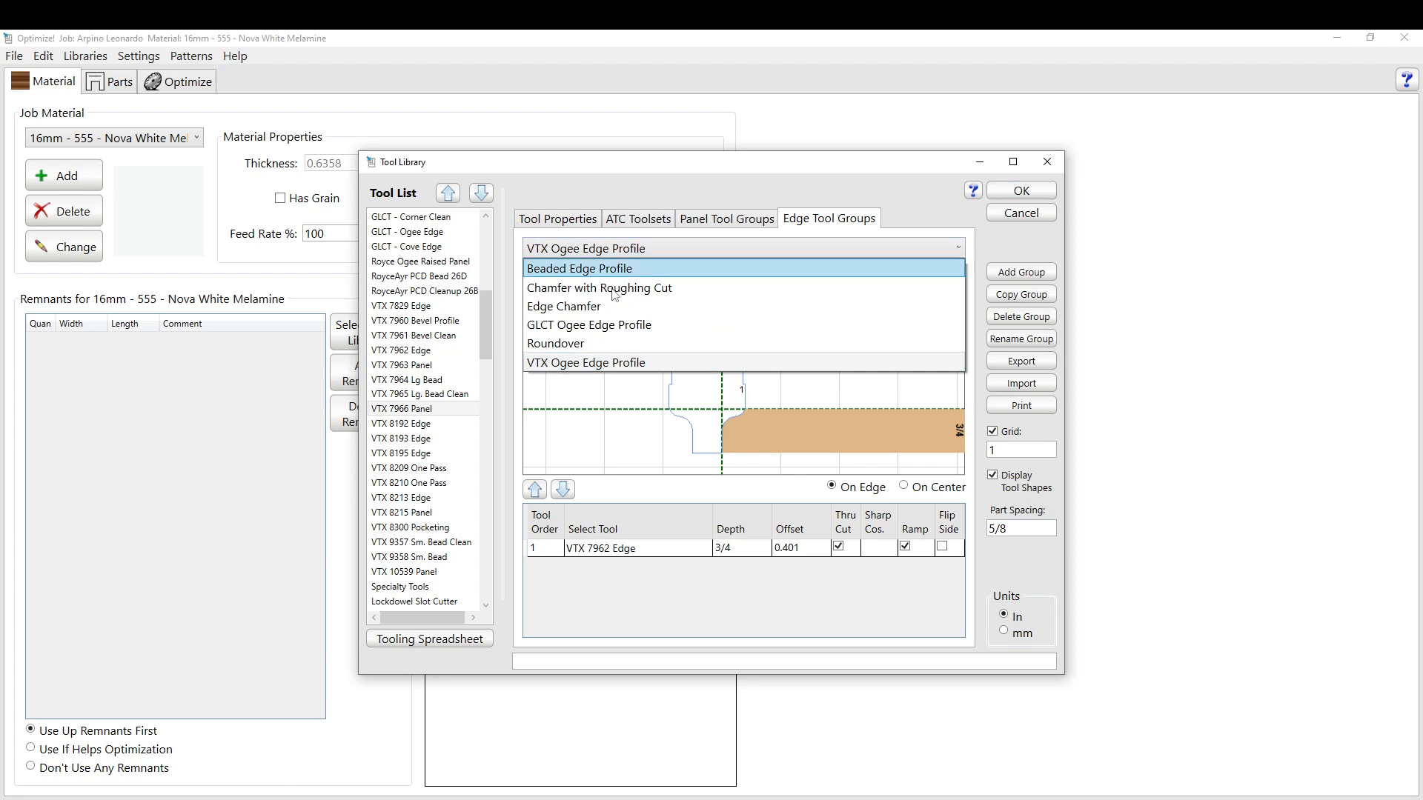
{"action": "left_click", "coordinate": [588, 326]}
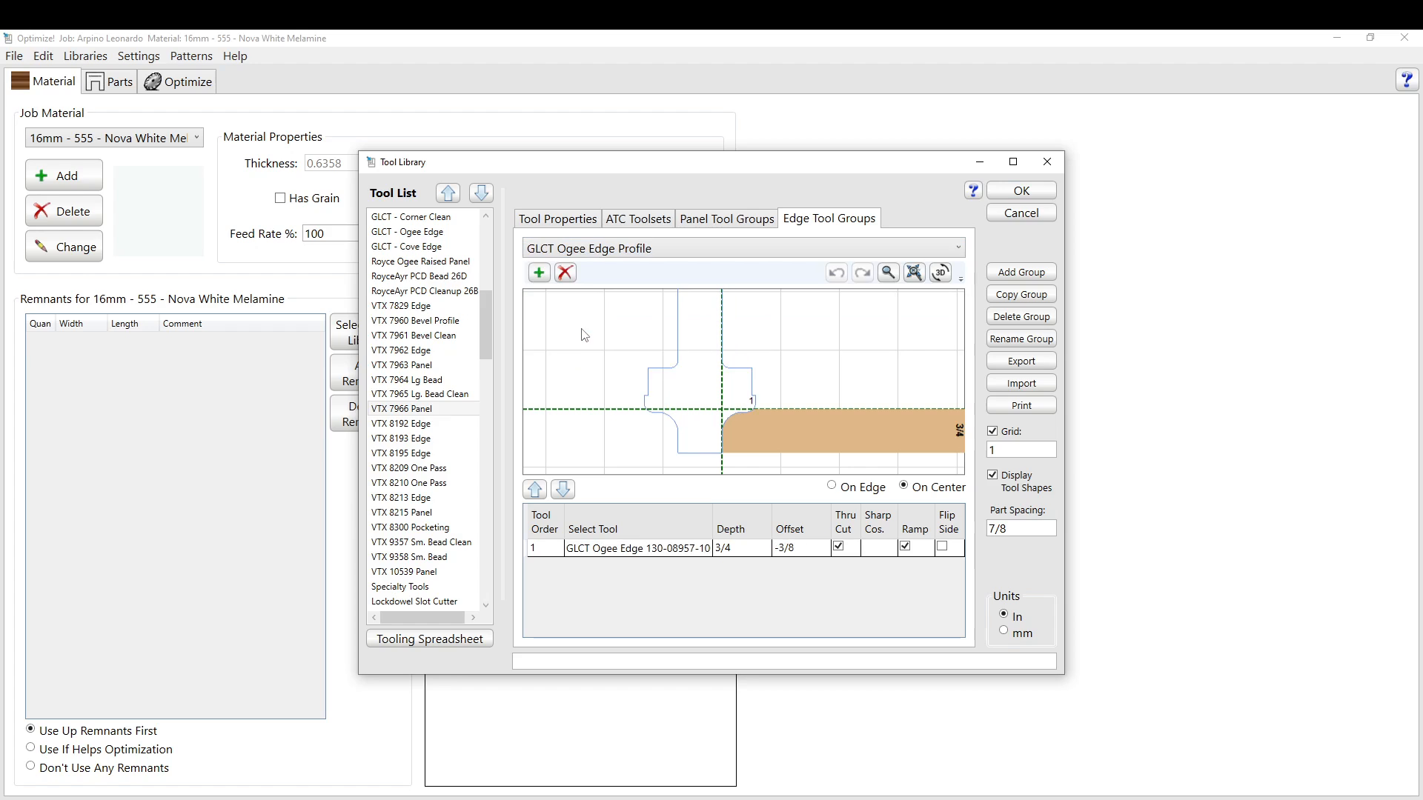
Review the available edge groups, highlight the GLCT Ogee Edge tool's shape, and leave the Tool Library without saving.
{"action": "left_click", "coordinate": [642, 251]}
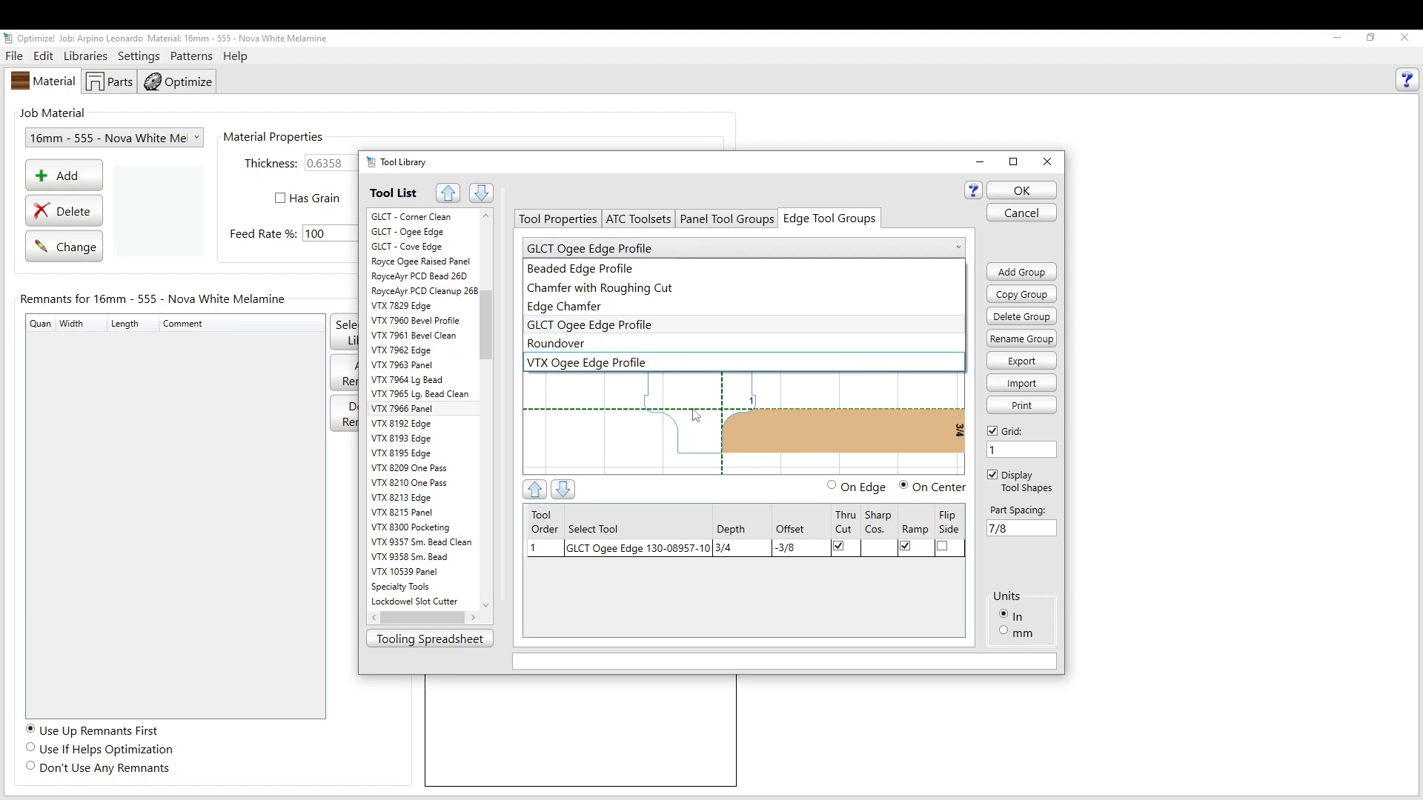
{"action": "left_click", "coordinate": [777, 193]}
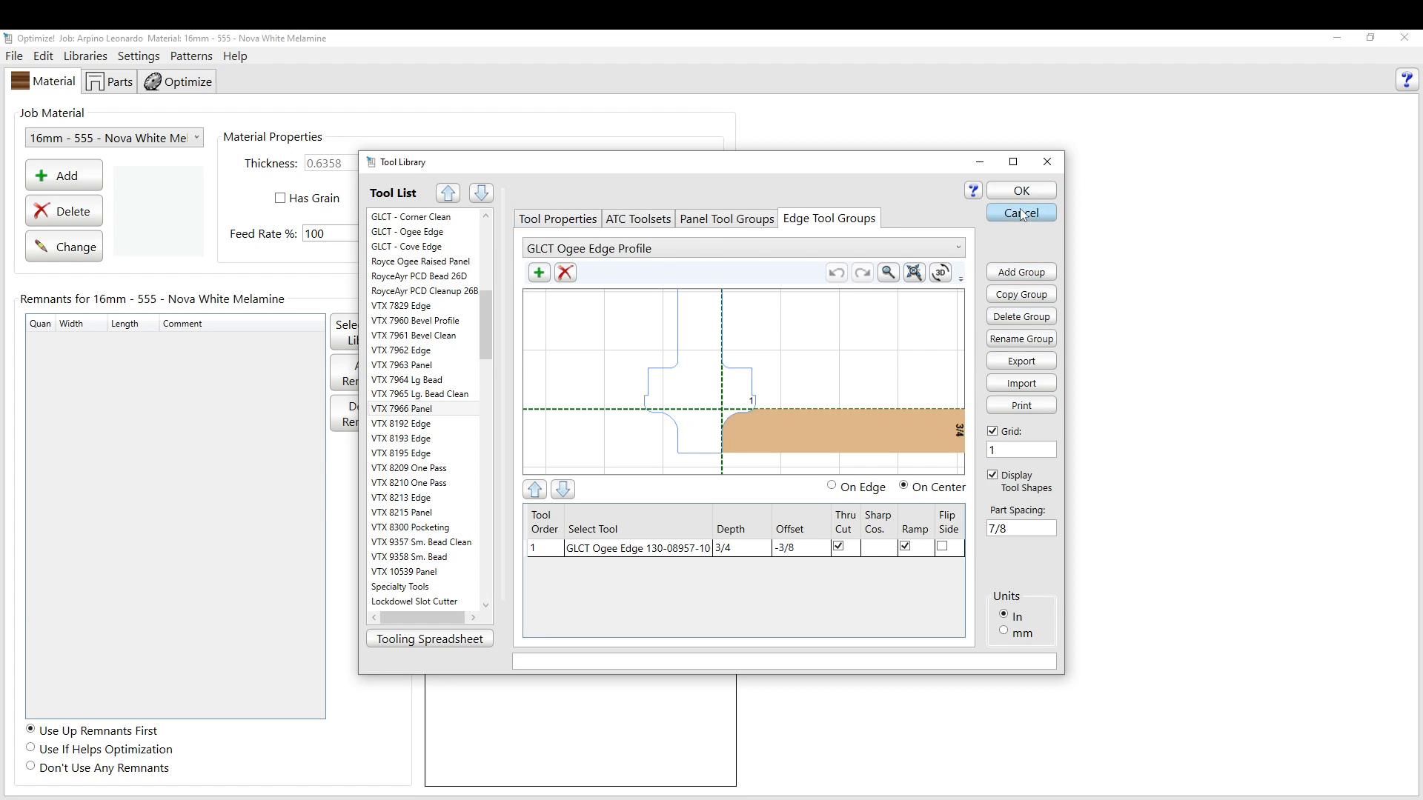
{"action": "left_click", "coordinate": [557, 549]}
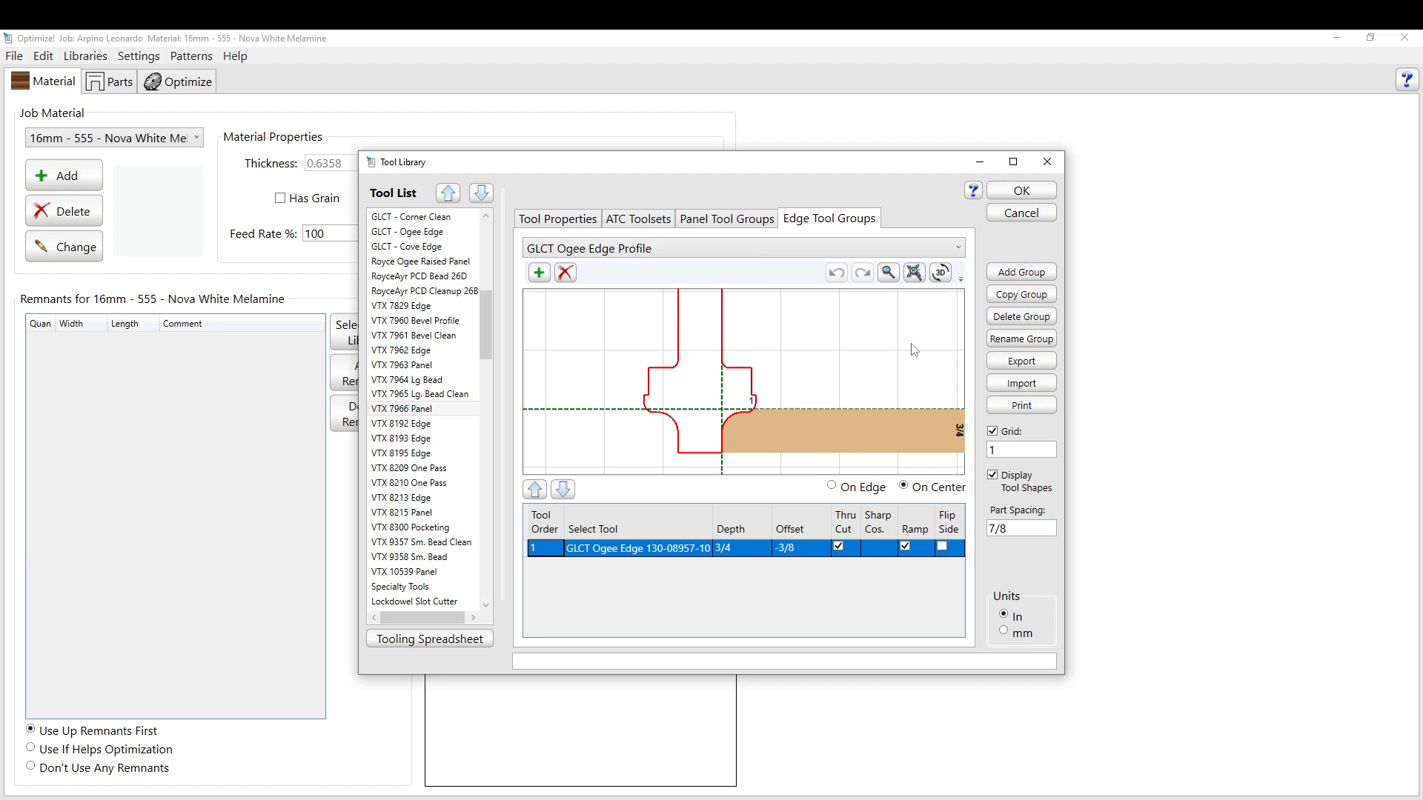
{"action": "left_click", "coordinate": [1021, 213]}
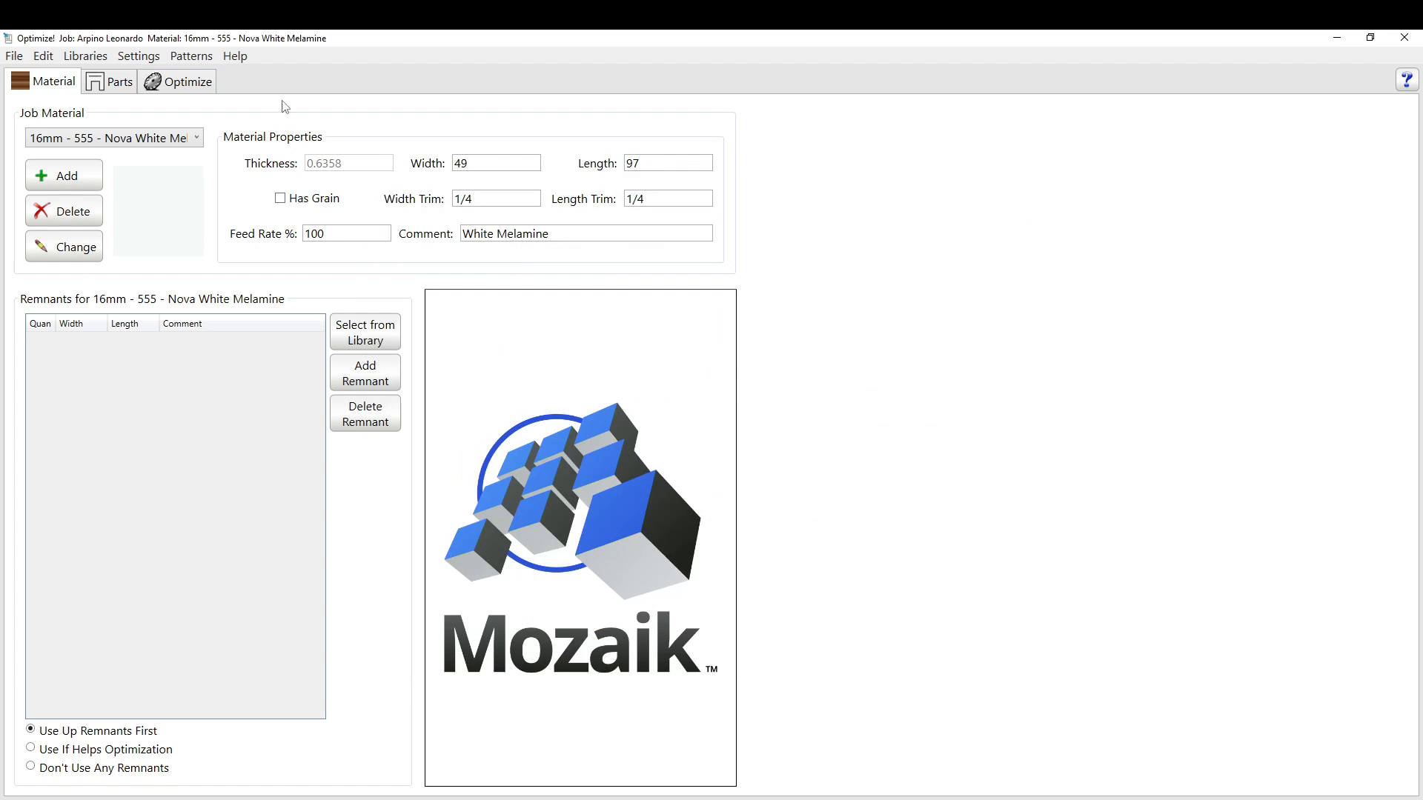
View the parts list of the Remake Library and close it without changes.
{"action": "left_click", "coordinate": [92, 59]}
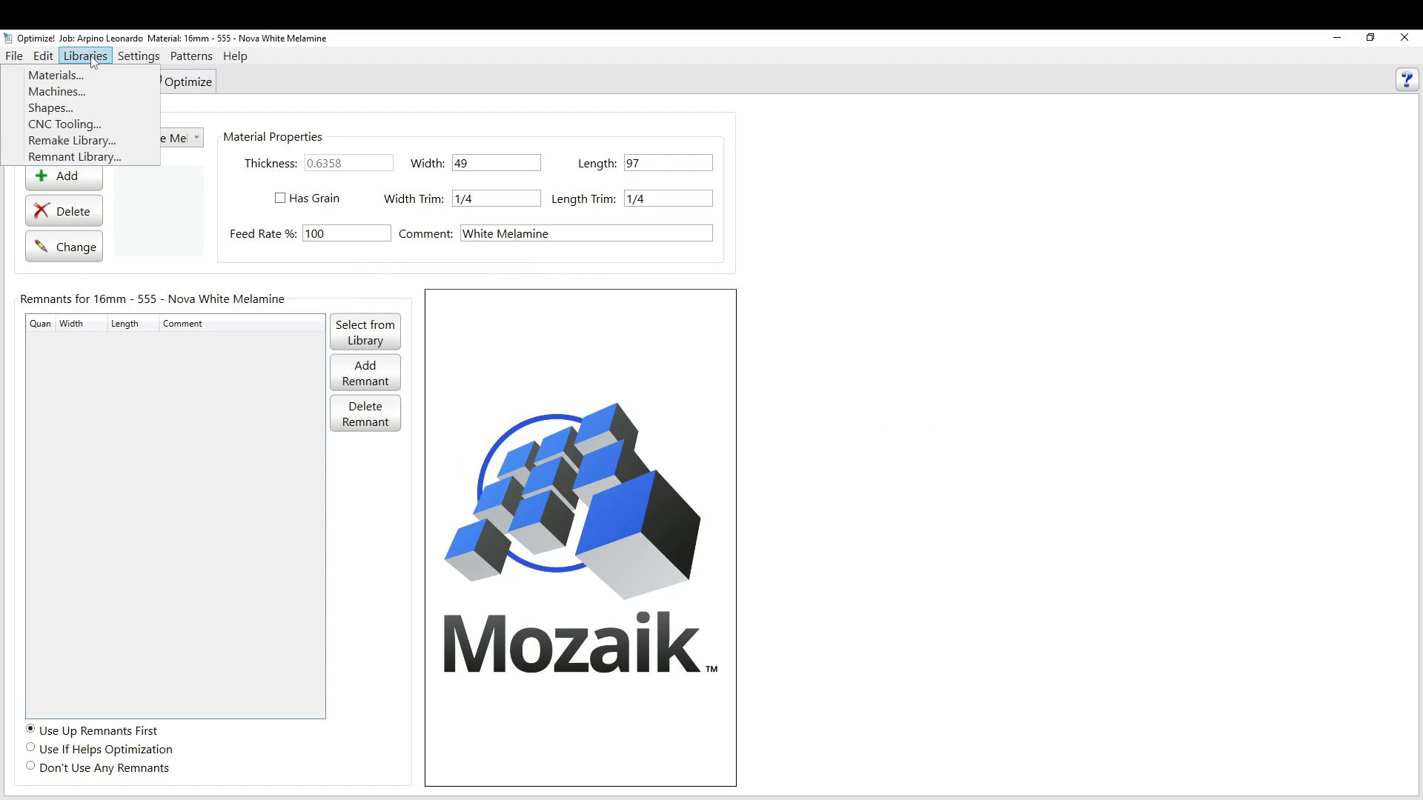
{"action": "left_click", "coordinate": [62, 140]}
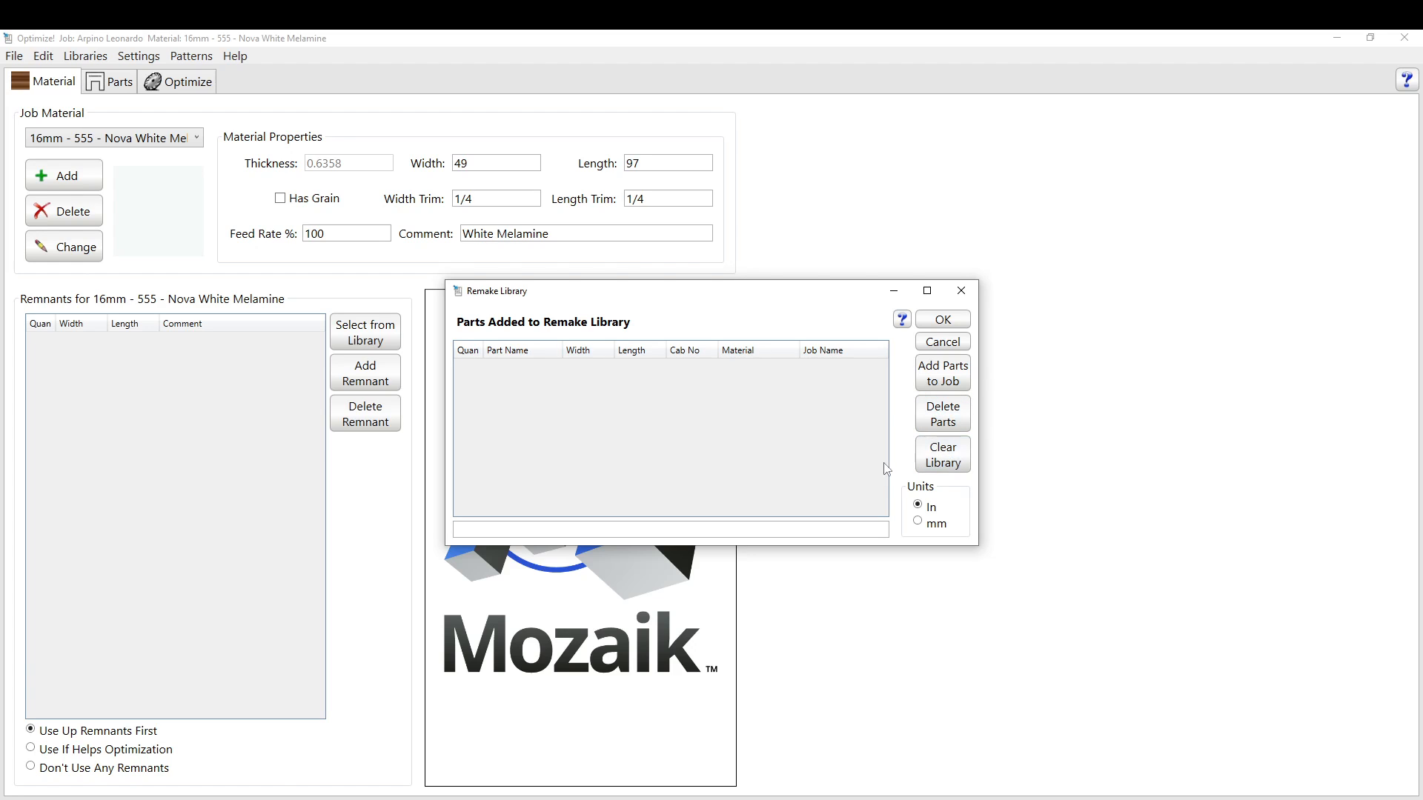
{"action": "left_click", "coordinate": [936, 343]}
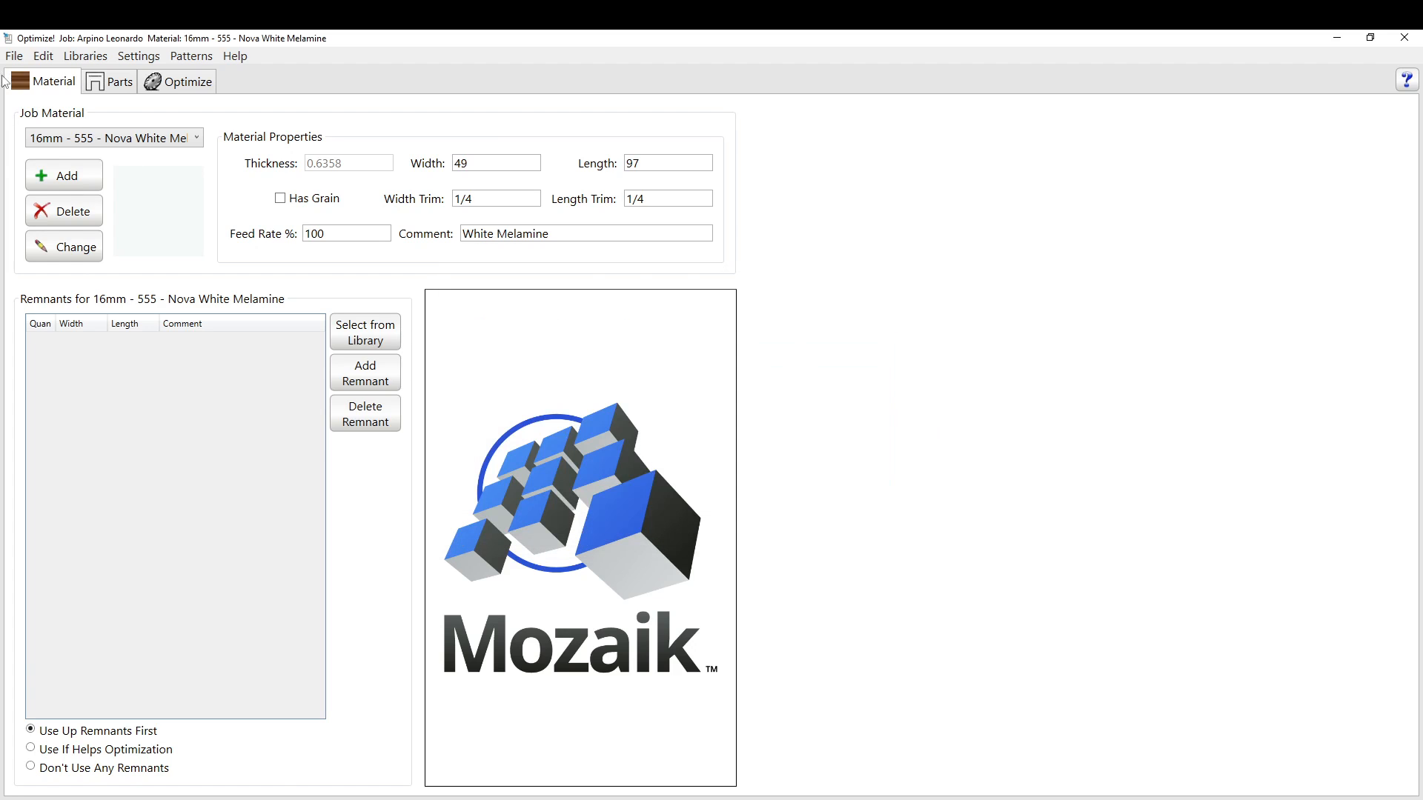
Open the Remnant Library and select the existing remnant of 16mm - 555 - Nova White Melamine.
{"action": "left_click", "coordinate": [86, 56]}
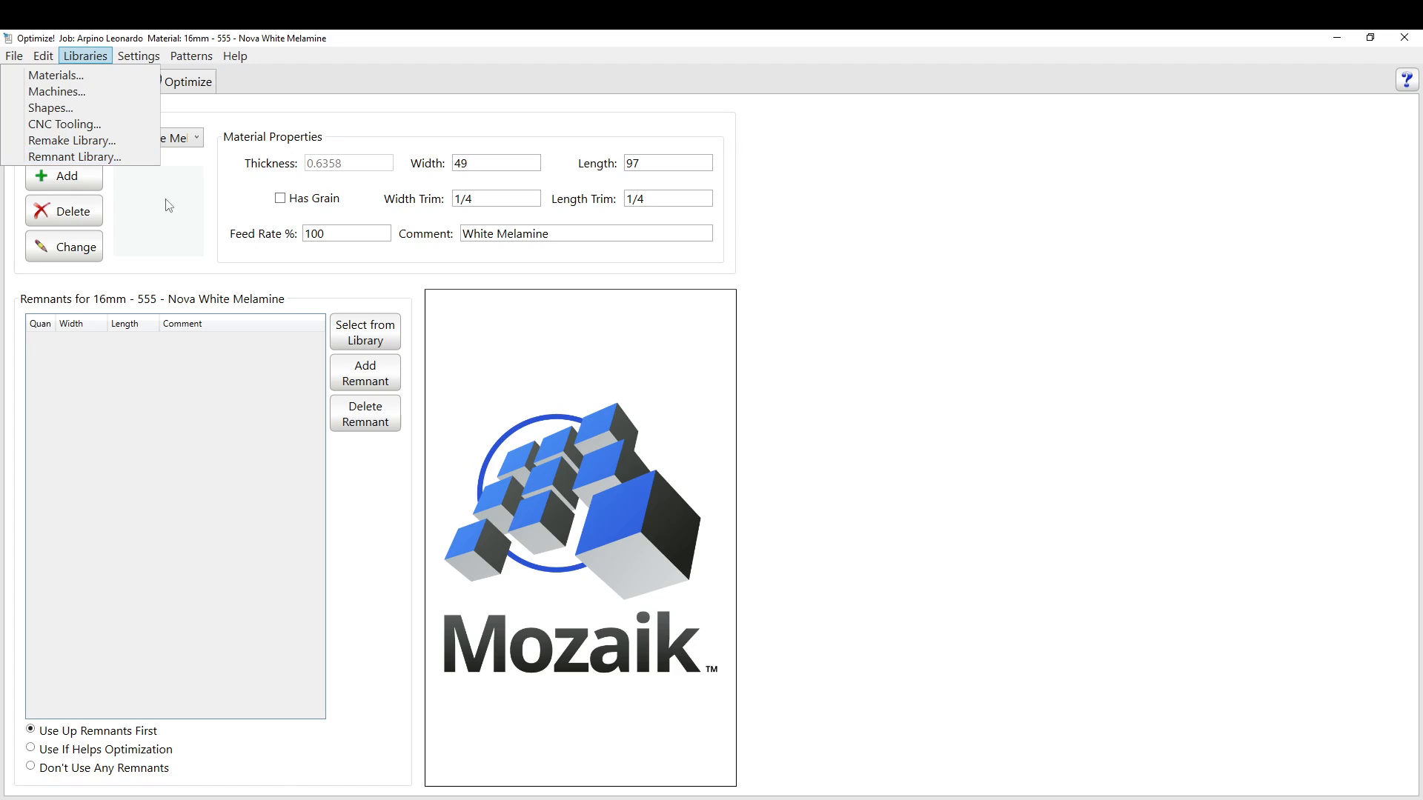
{"action": "left_click", "coordinate": [83, 157]}
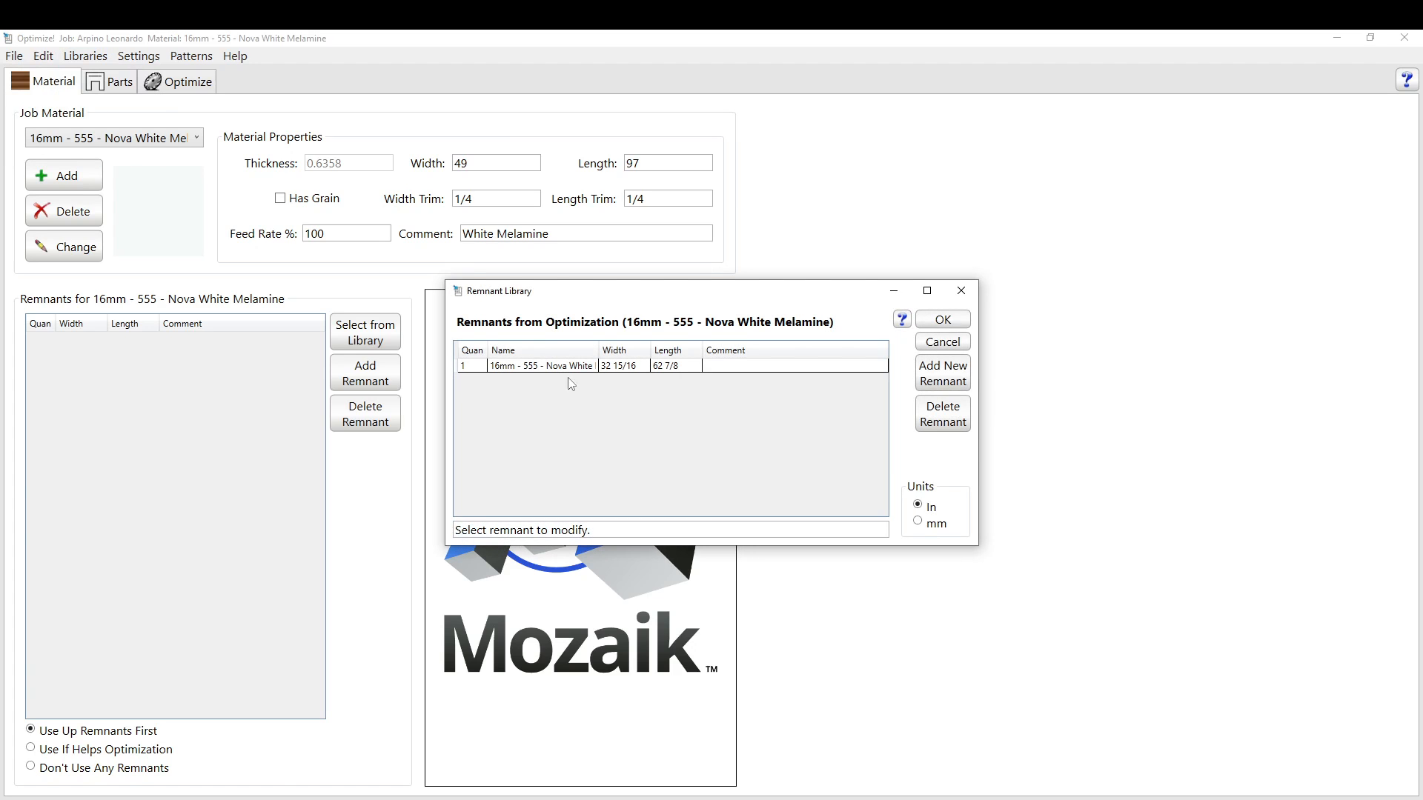
{"action": "left_click", "coordinate": [479, 367]}
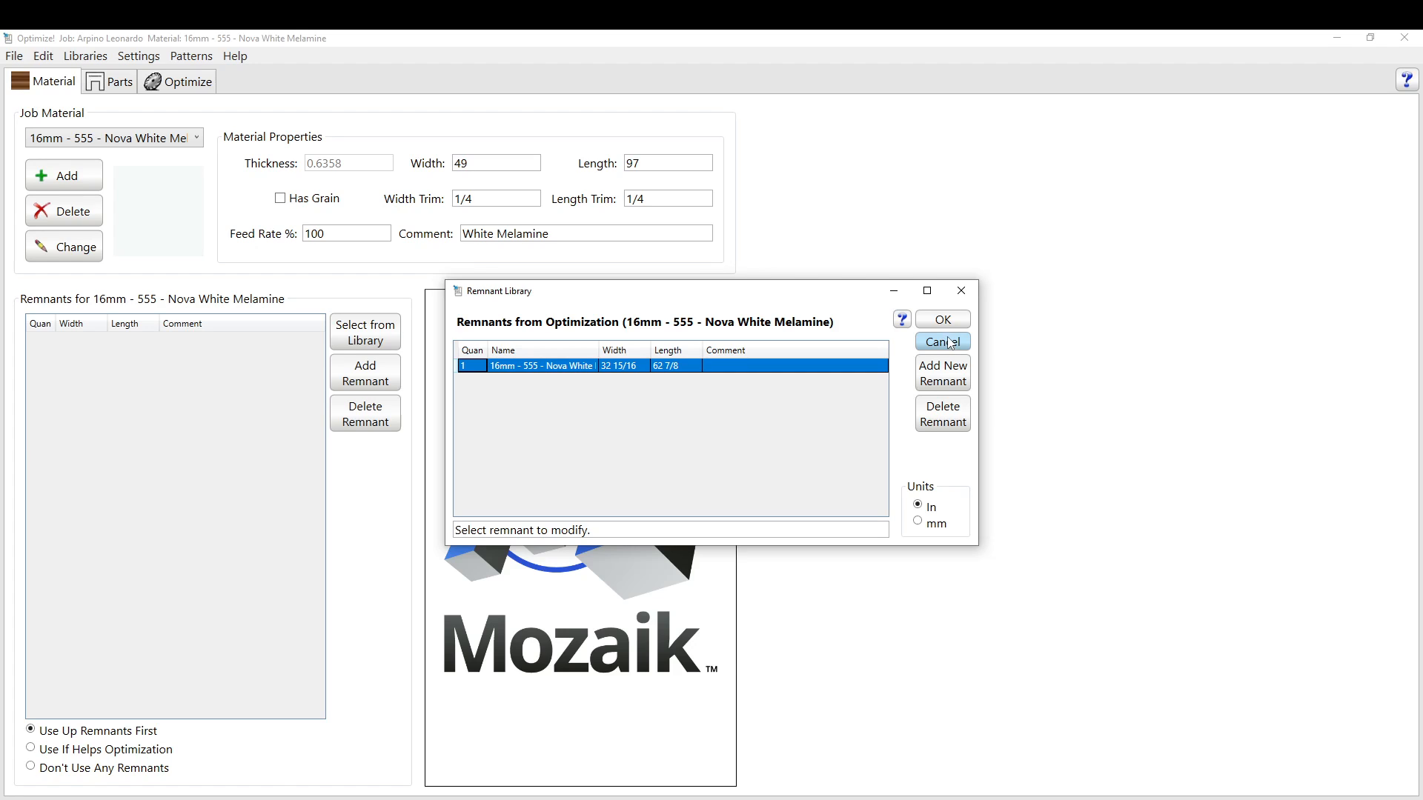
Add a new 49 x 97 White Melamine remnant to the Remnant Library and check its editable width, length and quantity.
{"action": "left_click", "coordinate": [940, 380]}
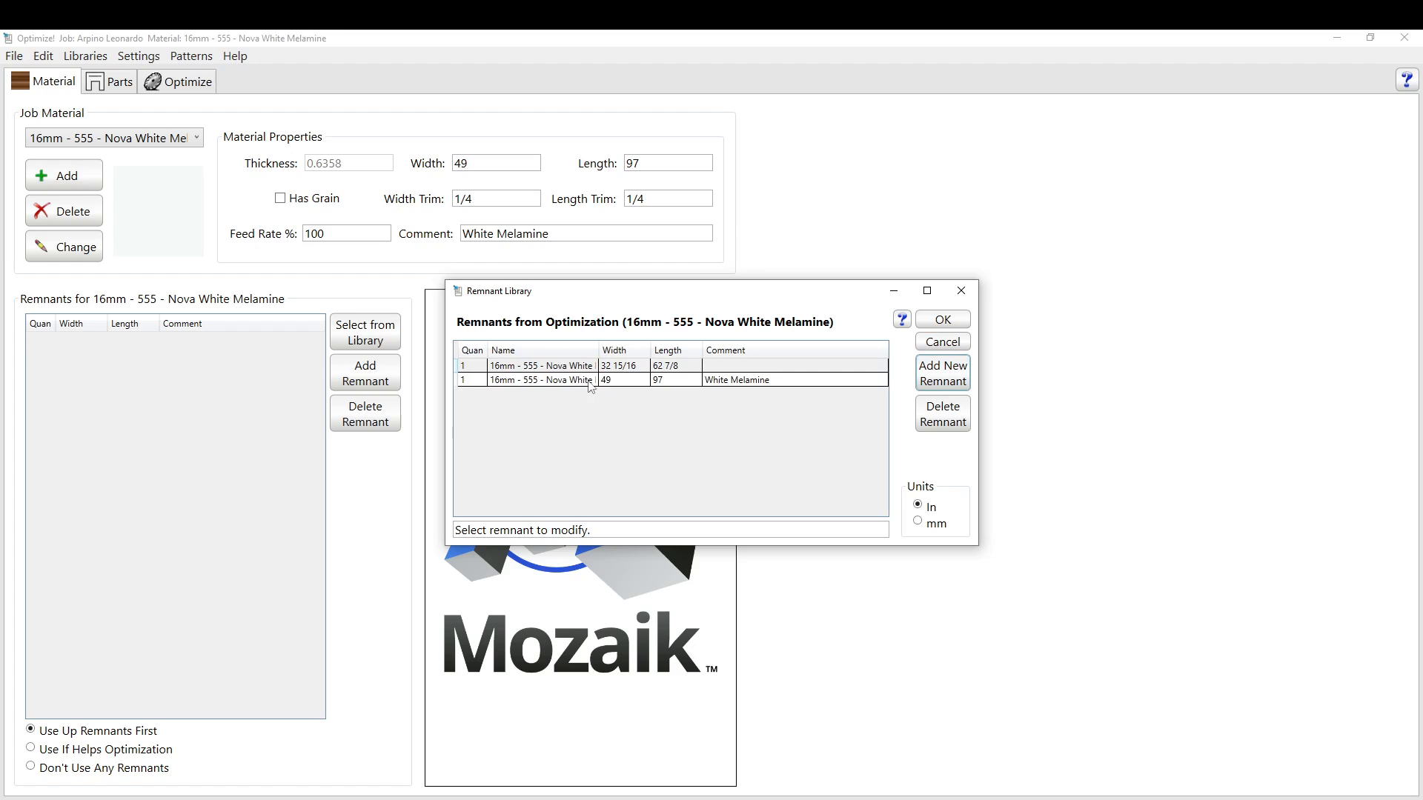
{"action": "left_click", "coordinate": [622, 384]}
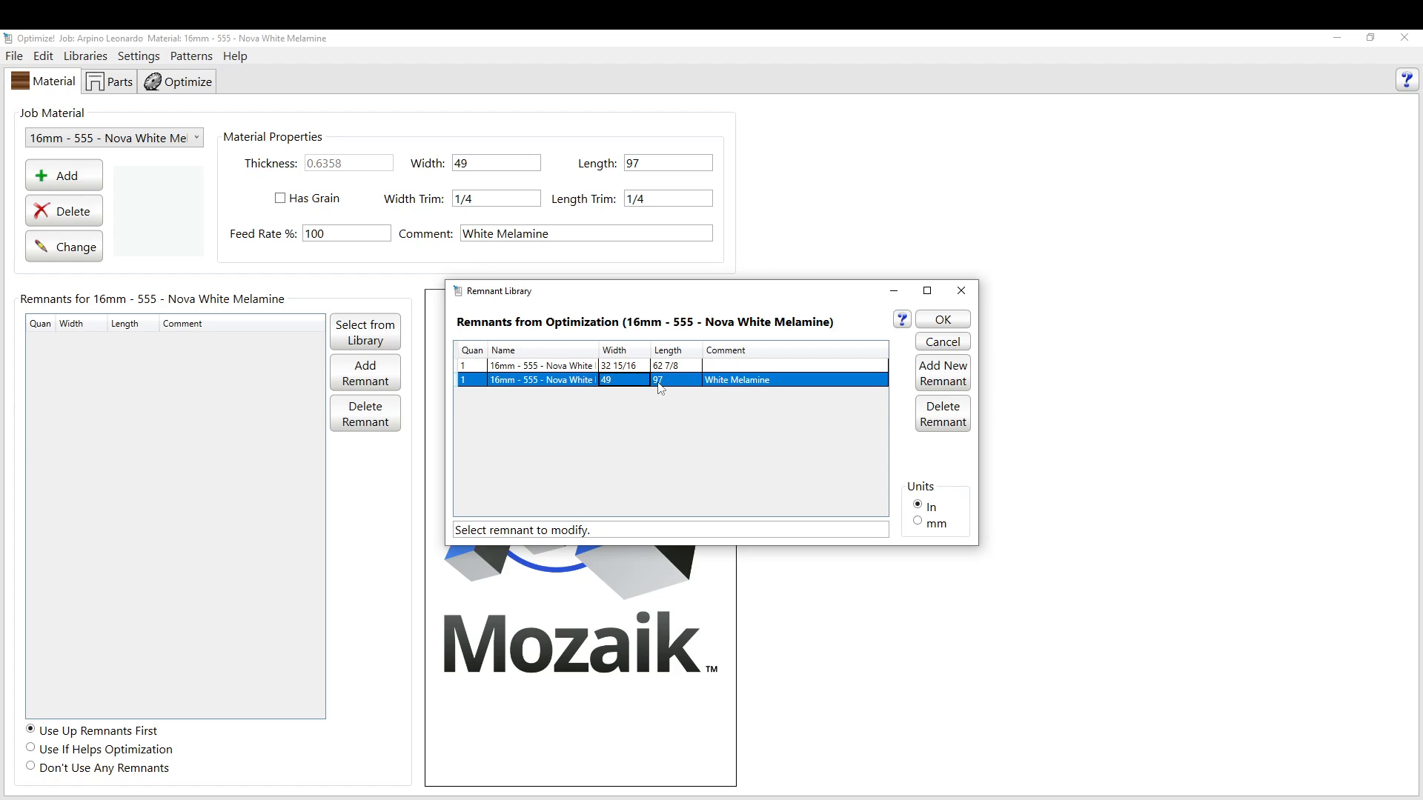
{"action": "left_click", "coordinate": [629, 383]}
{"action": "left_click", "coordinate": [674, 370]}
{"action": "double_click", "coordinate": [675, 378]}
{"action": "left_click", "coordinate": [472, 380]}
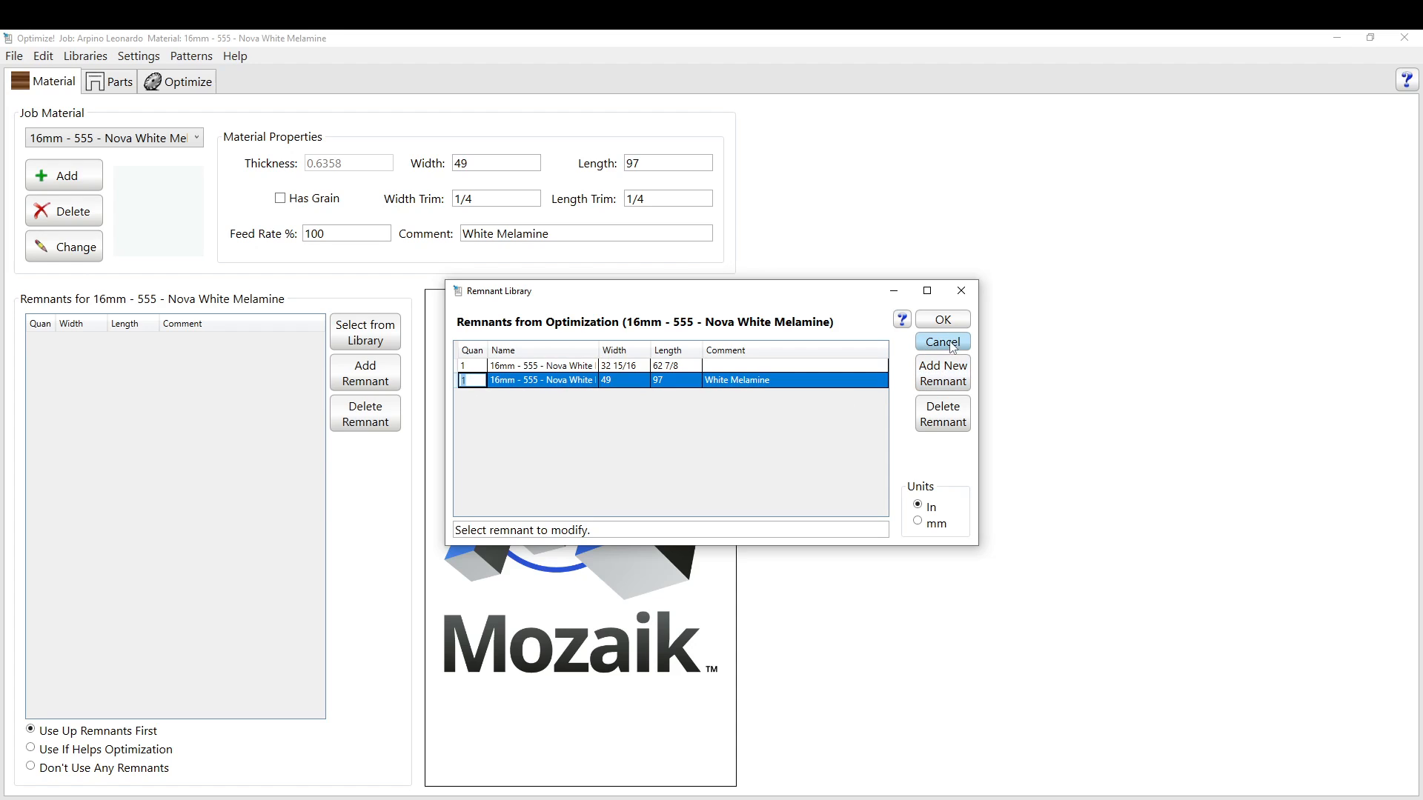
Delete the newly added White Melamine remnant and close the Remnant Library.
{"action": "left_click", "coordinate": [941, 412]}
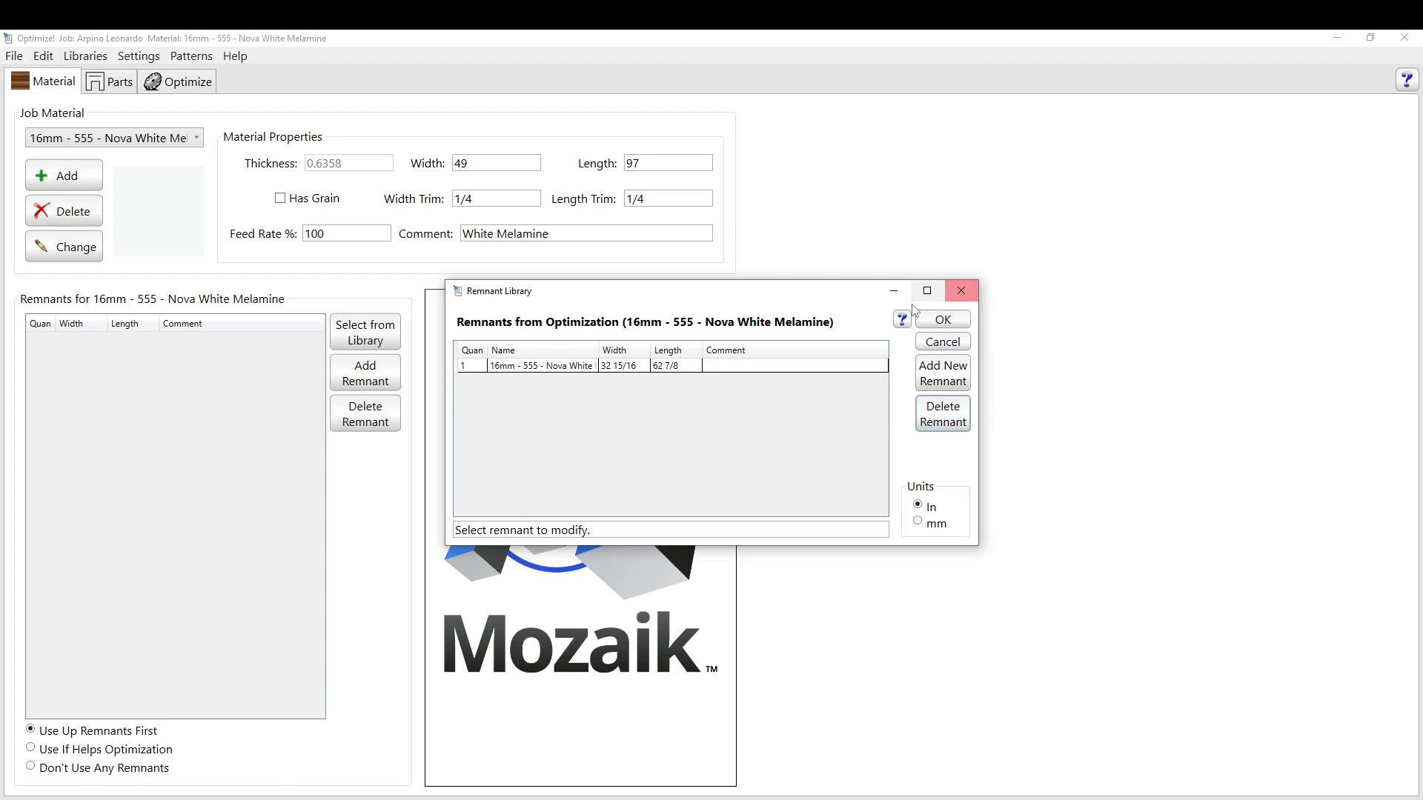
{"action": "left_click", "coordinate": [961, 290]}
{"action": "left_click", "coordinate": [721, 435]}
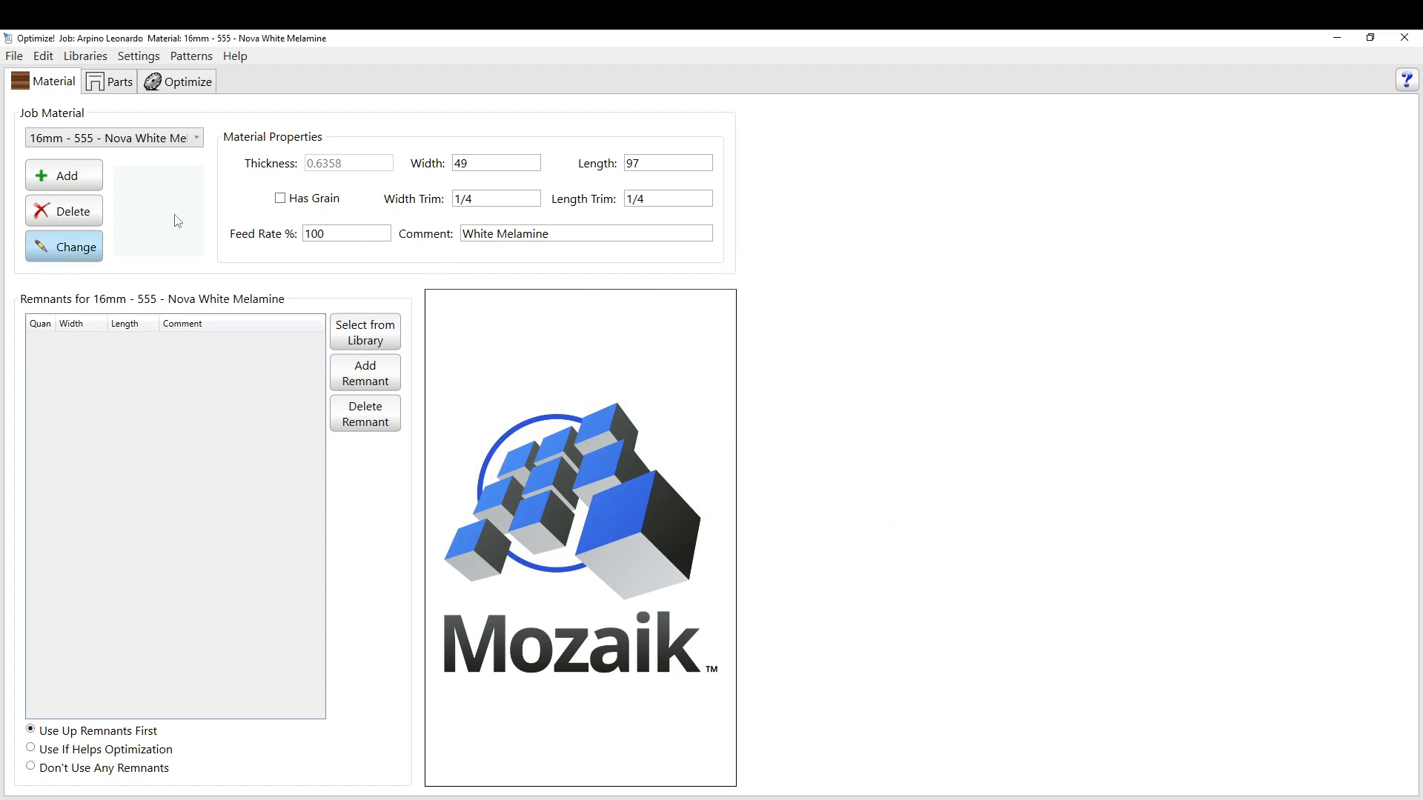
Add the 32 15/16 x 62 7/8 remnant from the library to the job's 16mm white melamine optimization.
{"action": "left_click", "coordinate": [367, 333]}
{"action": "left_click", "coordinate": [583, 370]}
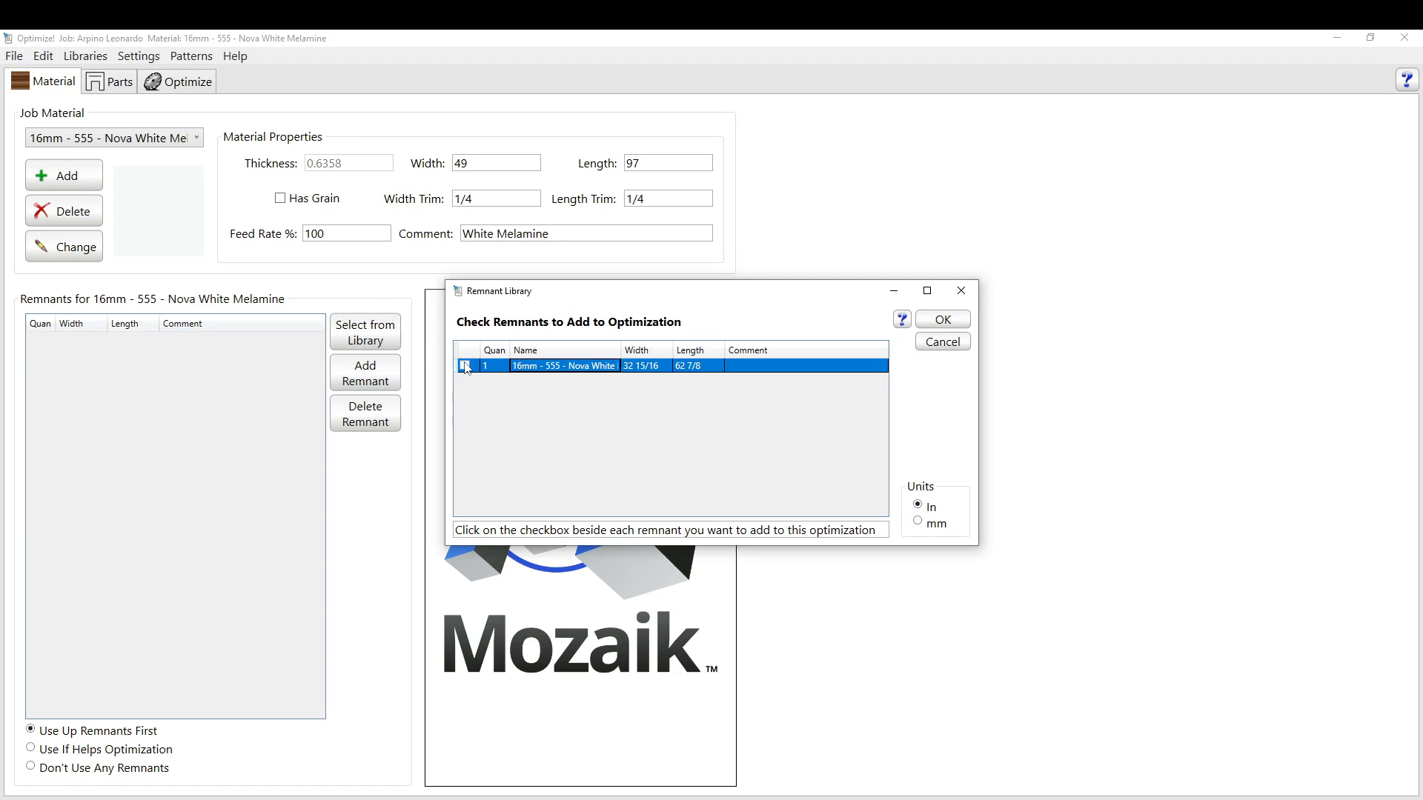
{"action": "left_click", "coordinate": [465, 366]}
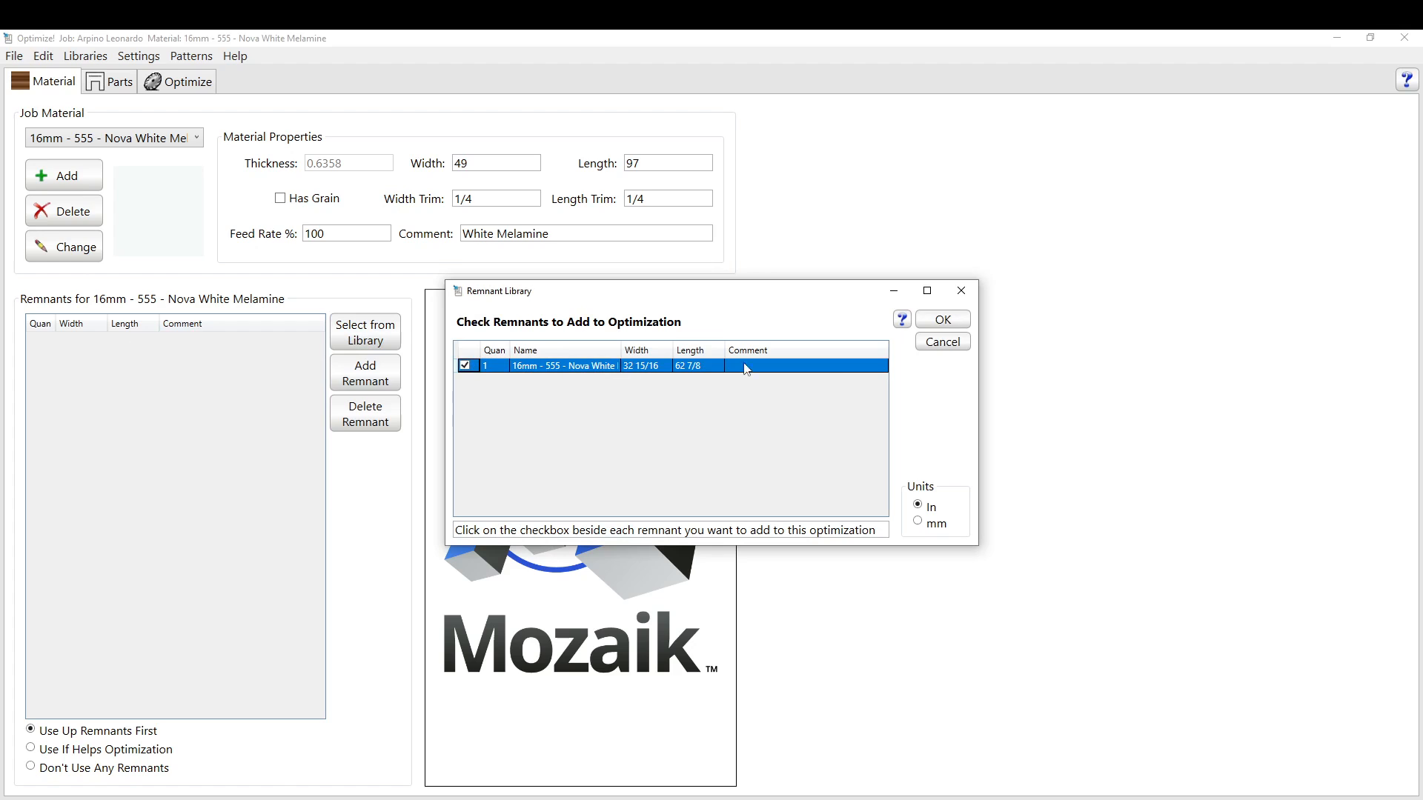
{"action": "left_click", "coordinate": [944, 320]}
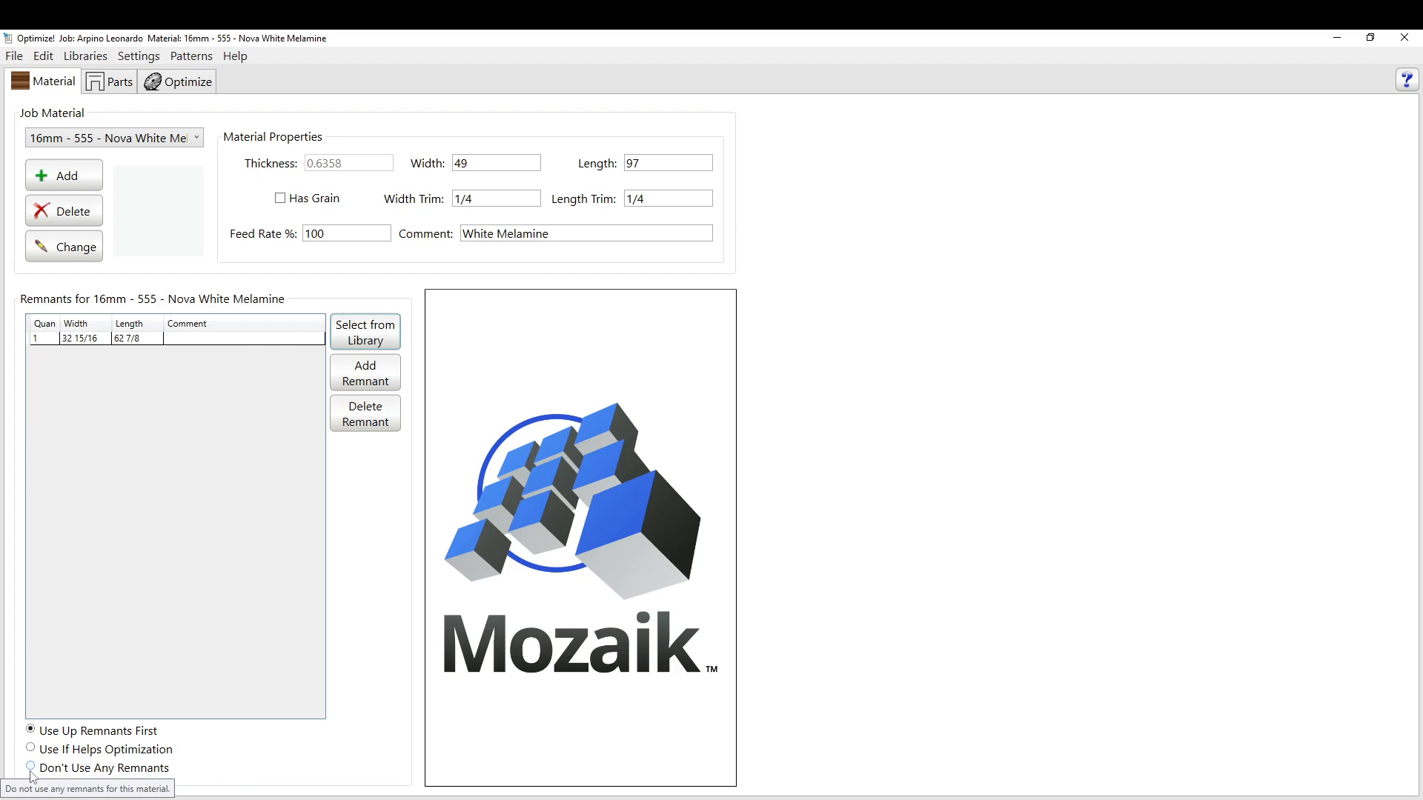
Add a new 49 x 97 remnant directly to the job material, then delete it.
{"action": "left_click", "coordinate": [363, 378]}
{"action": "left_click", "coordinate": [44, 353]}
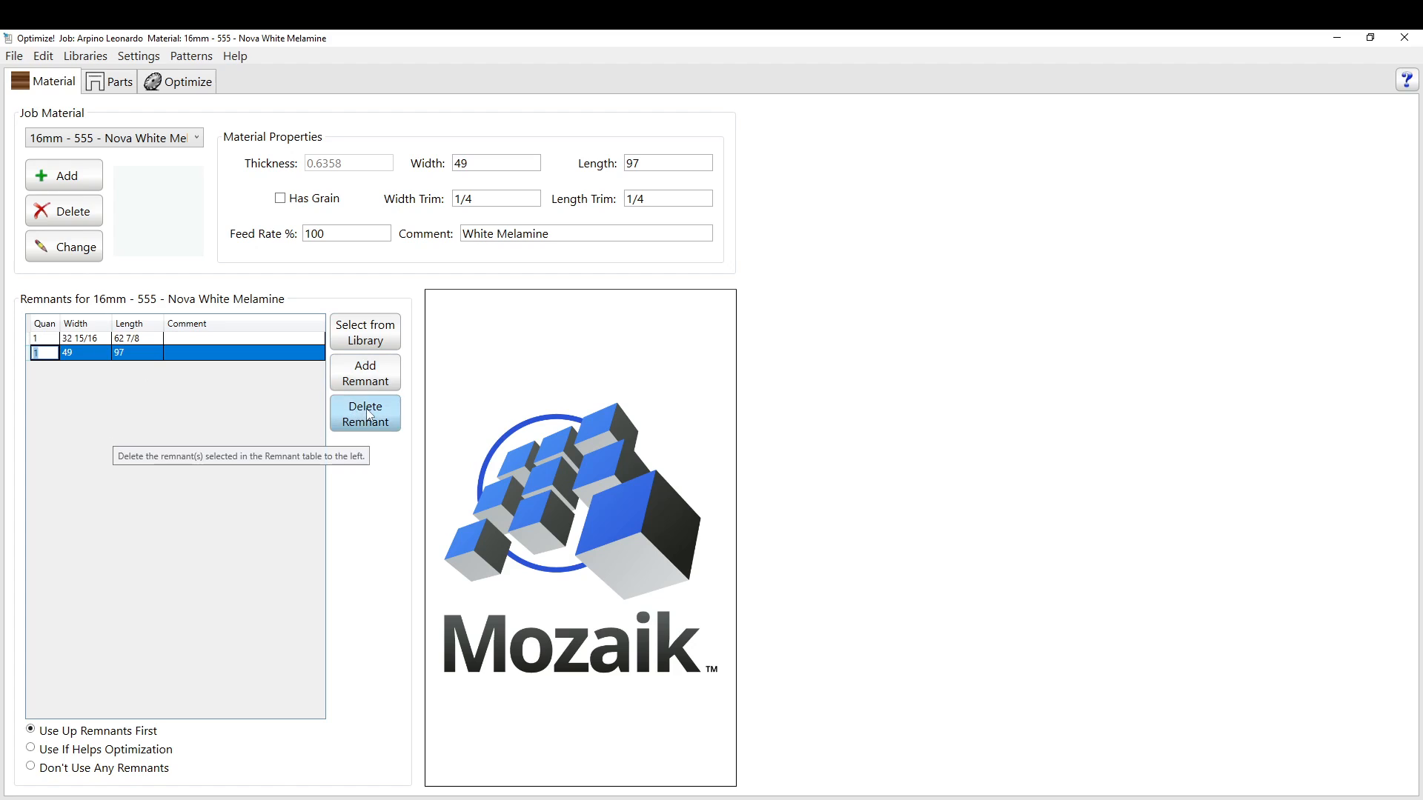
{"action": "left_click", "coordinate": [367, 433]}
{"action": "left_click", "coordinate": [679, 435]}
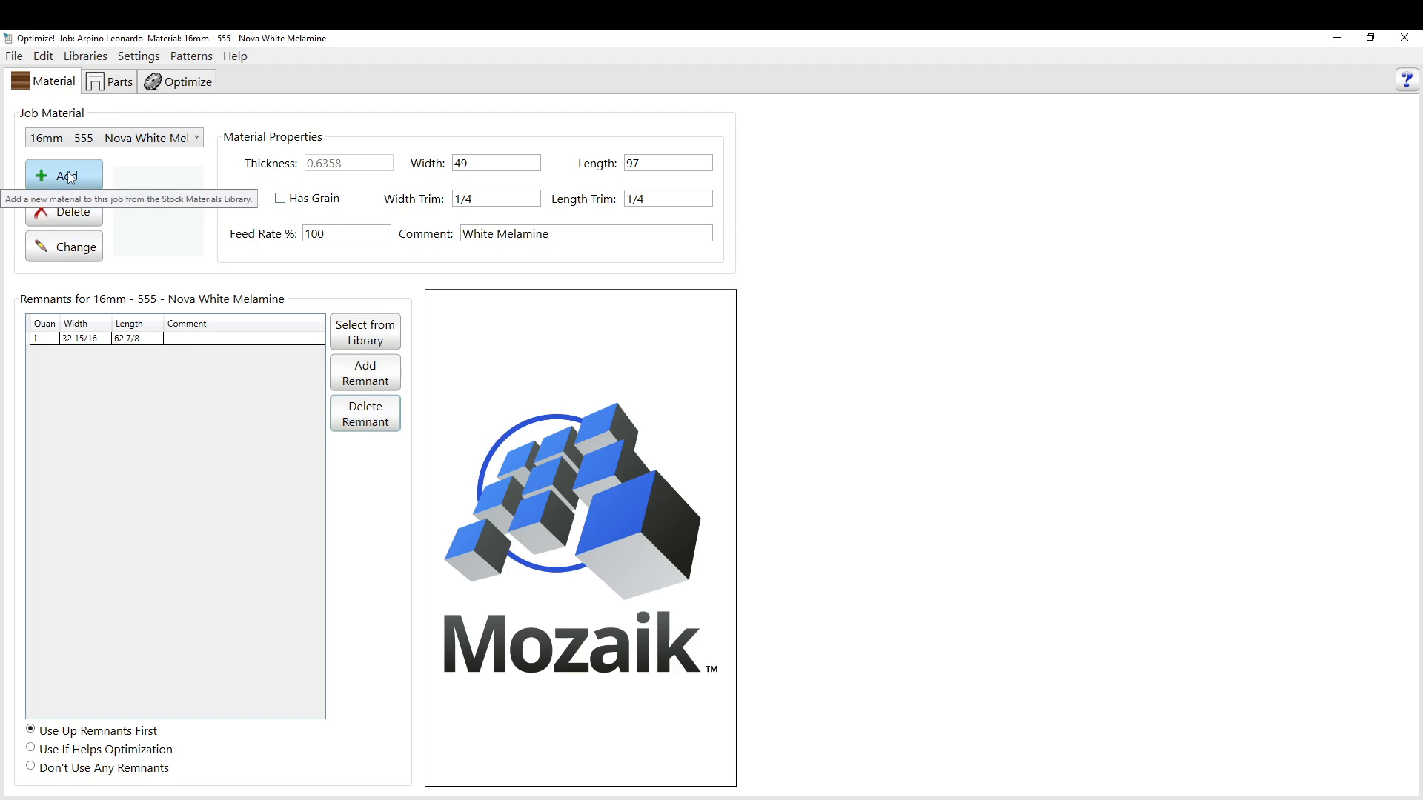
Review the job material list and the material's grain, width trim and length trim settings.
{"action": "left_click", "coordinate": [111, 139]}
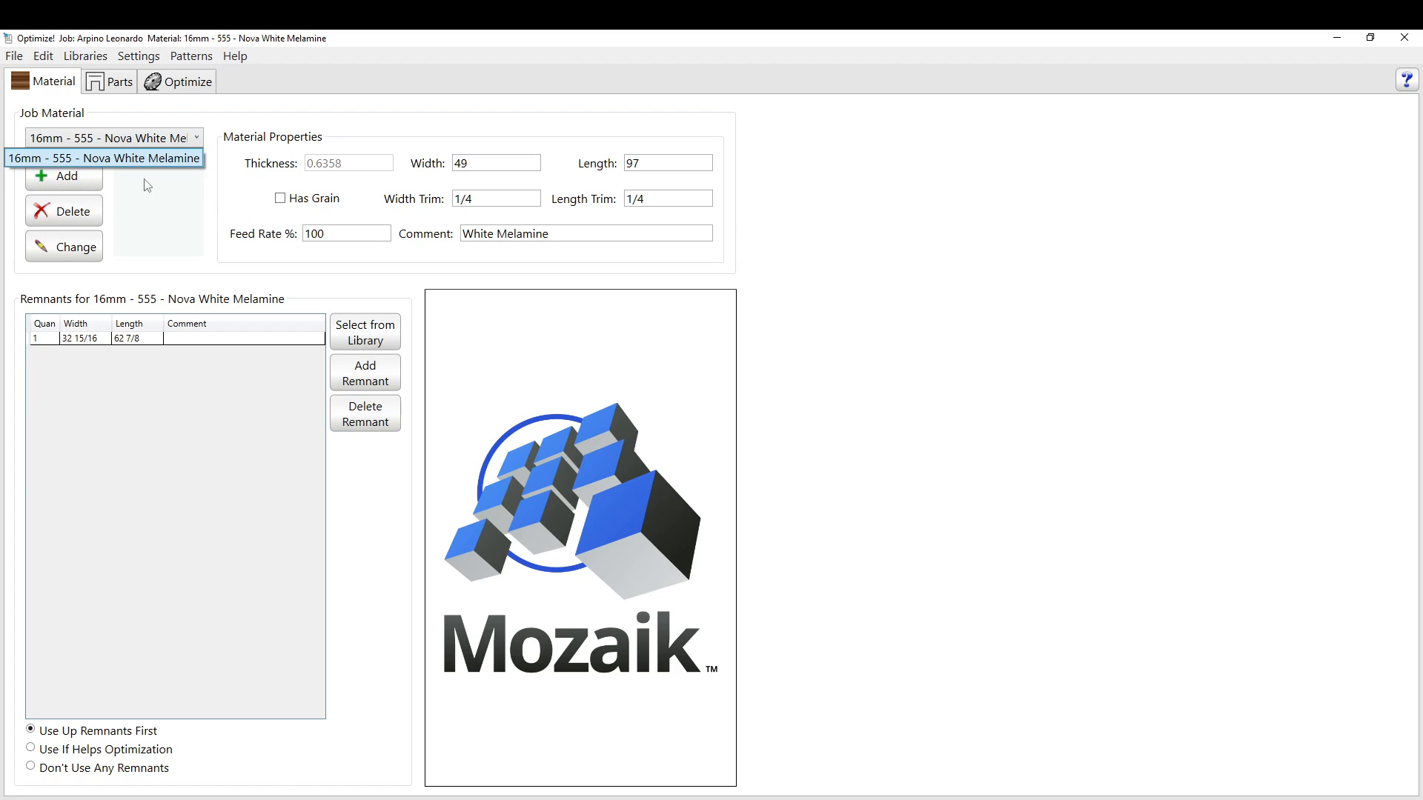
{"action": "left_click", "coordinate": [237, 111]}
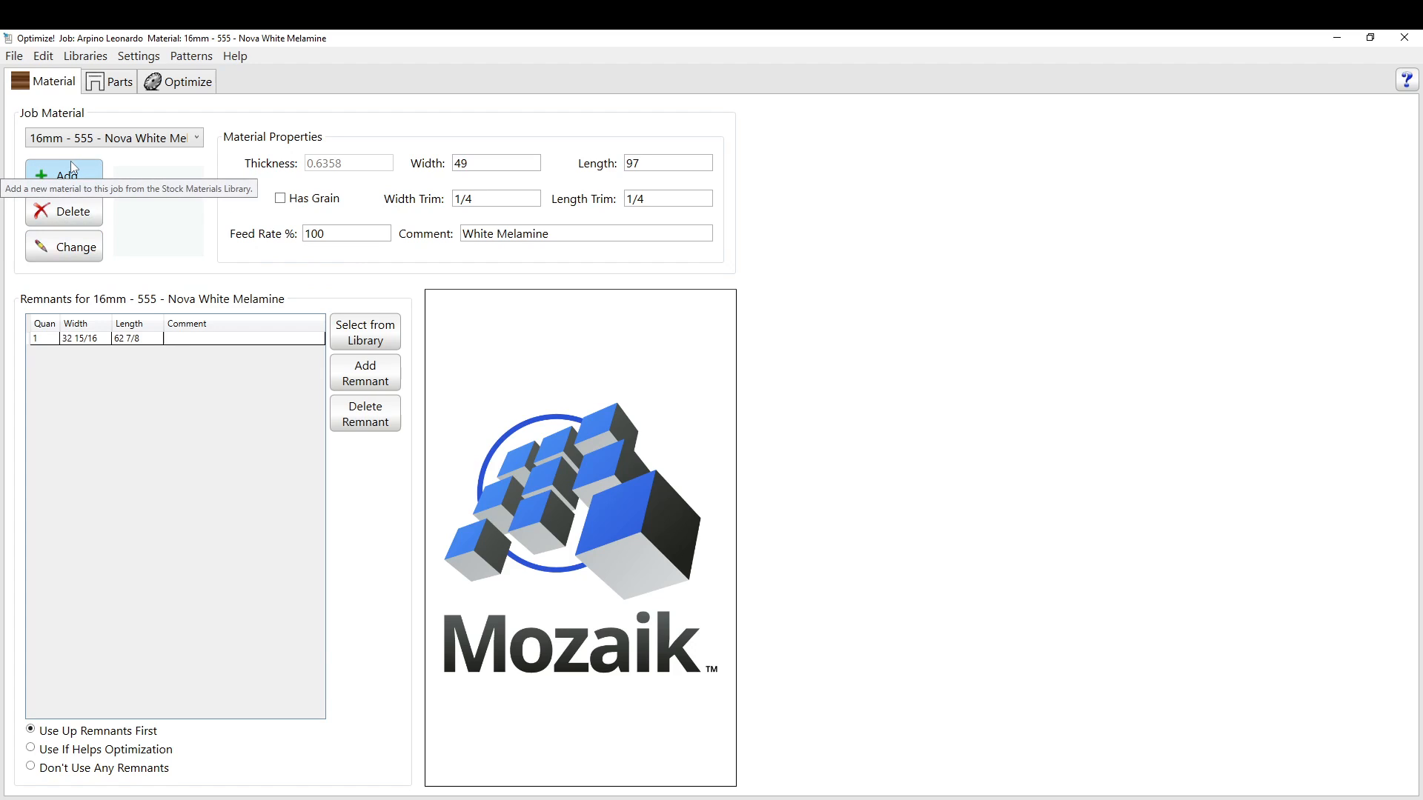
{"action": "left_click", "coordinate": [293, 206]}
{"action": "left_click", "coordinate": [305, 200]}
{"action": "double_click", "coordinate": [477, 200]}
{"action": "left_click_drag", "start_coordinate": [661, 198], "coordinate": [621, 205]}
{"action": "left_click", "coordinate": [502, 197]}
Open the Materials library.
{"action": "left_click", "coordinate": [85, 56]}
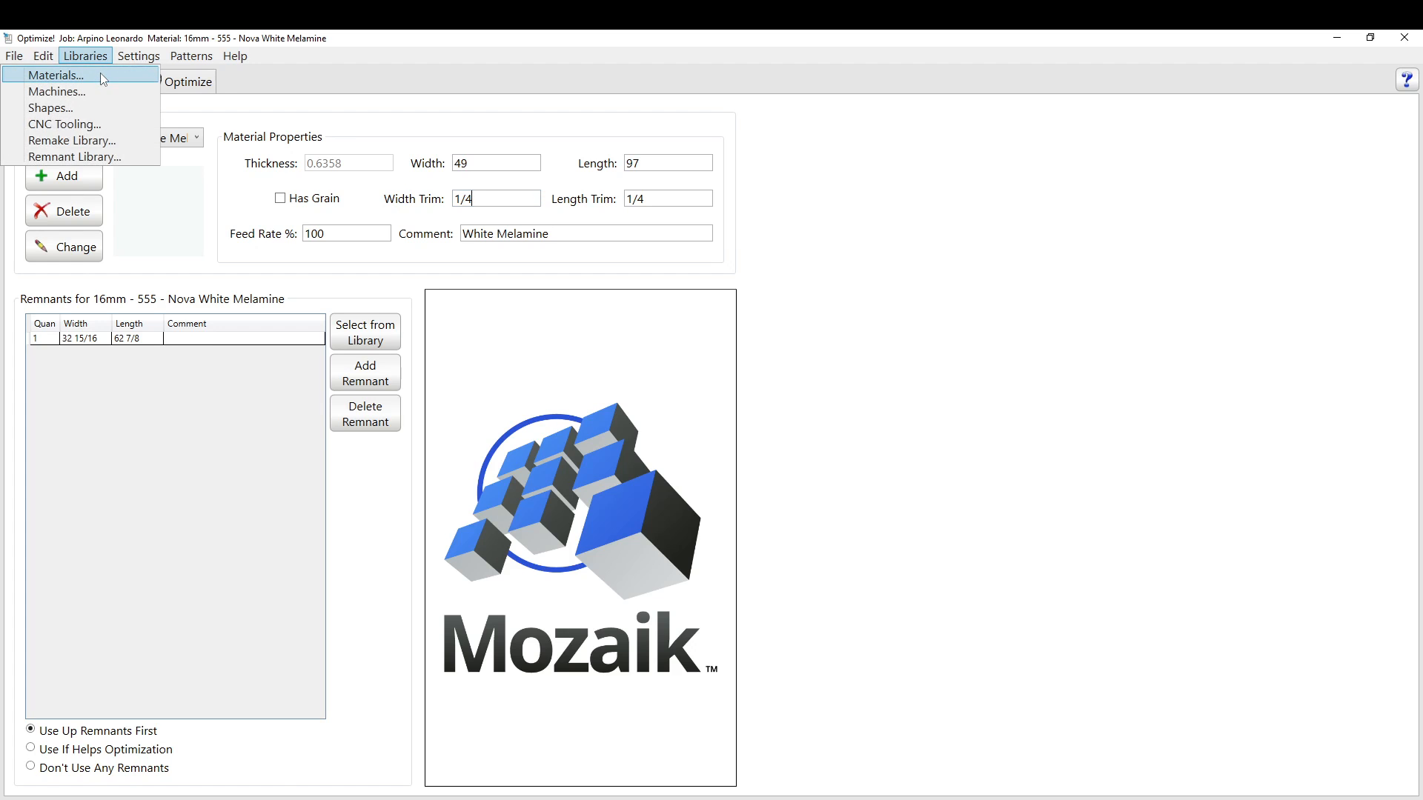
Check the panel stock's width trim settings in the stock materials library, and leave the library without saving changes.
{"action": "left_click", "coordinate": [102, 76]}
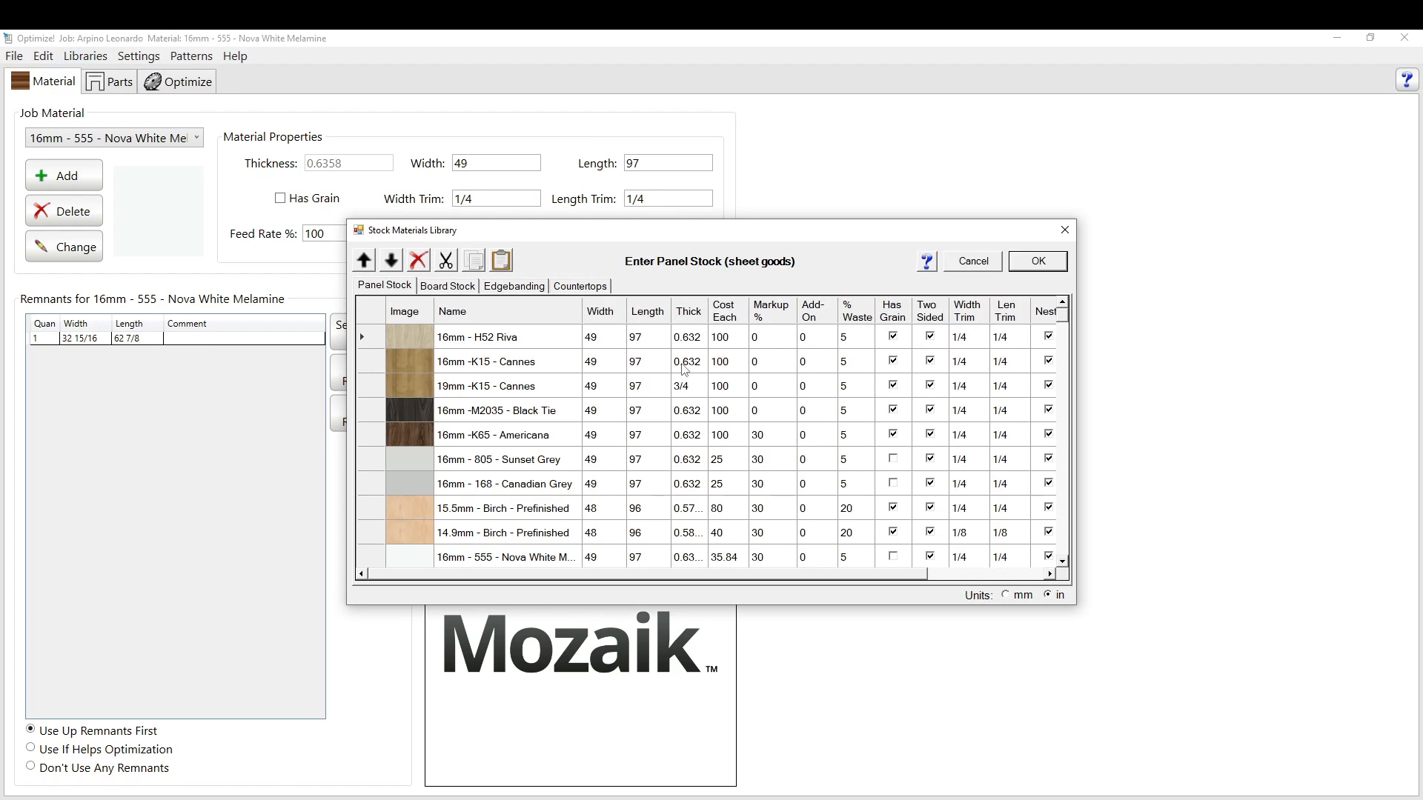
{"action": "left_click", "coordinate": [975, 334]}
{"action": "left_click", "coordinate": [973, 261]}
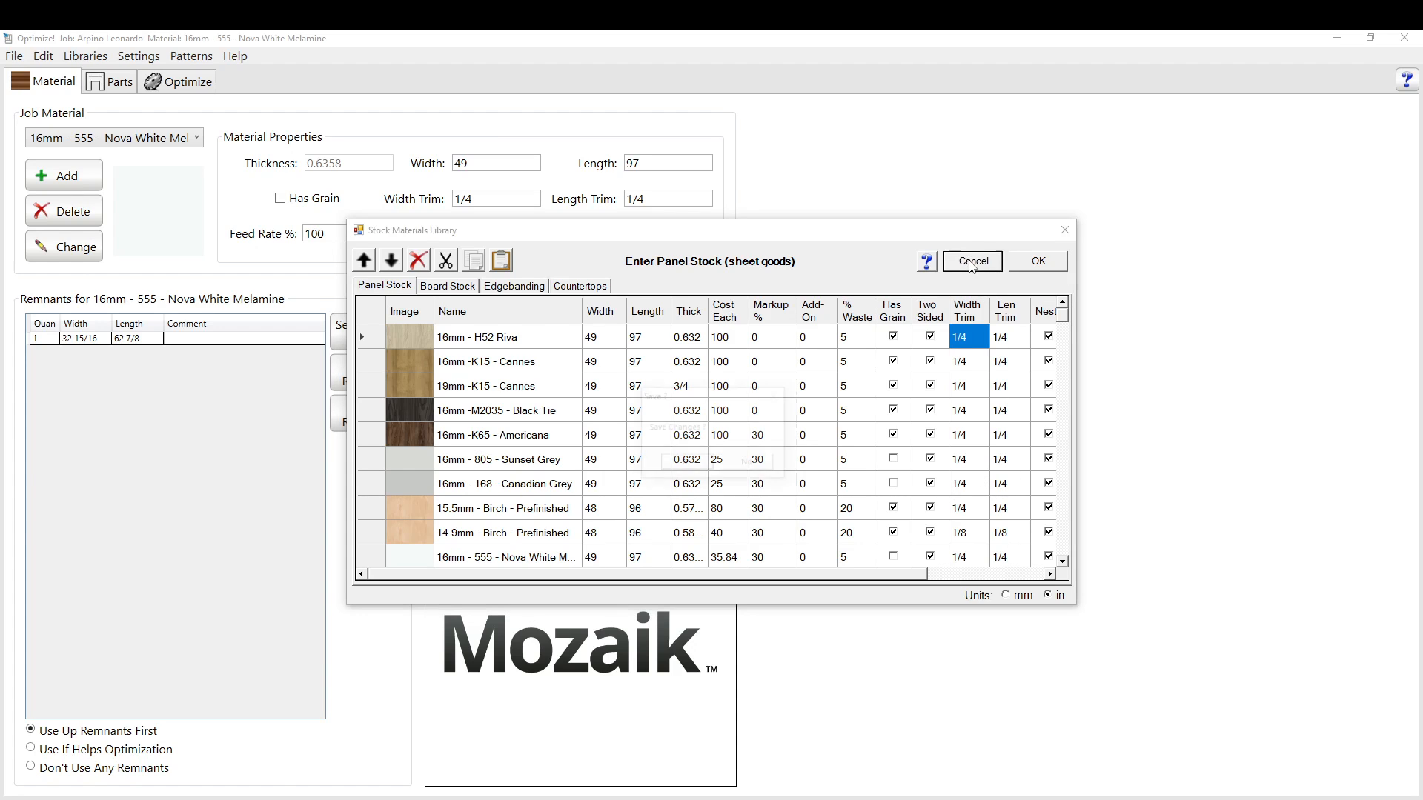
{"action": "left_click", "coordinate": [748, 465]}
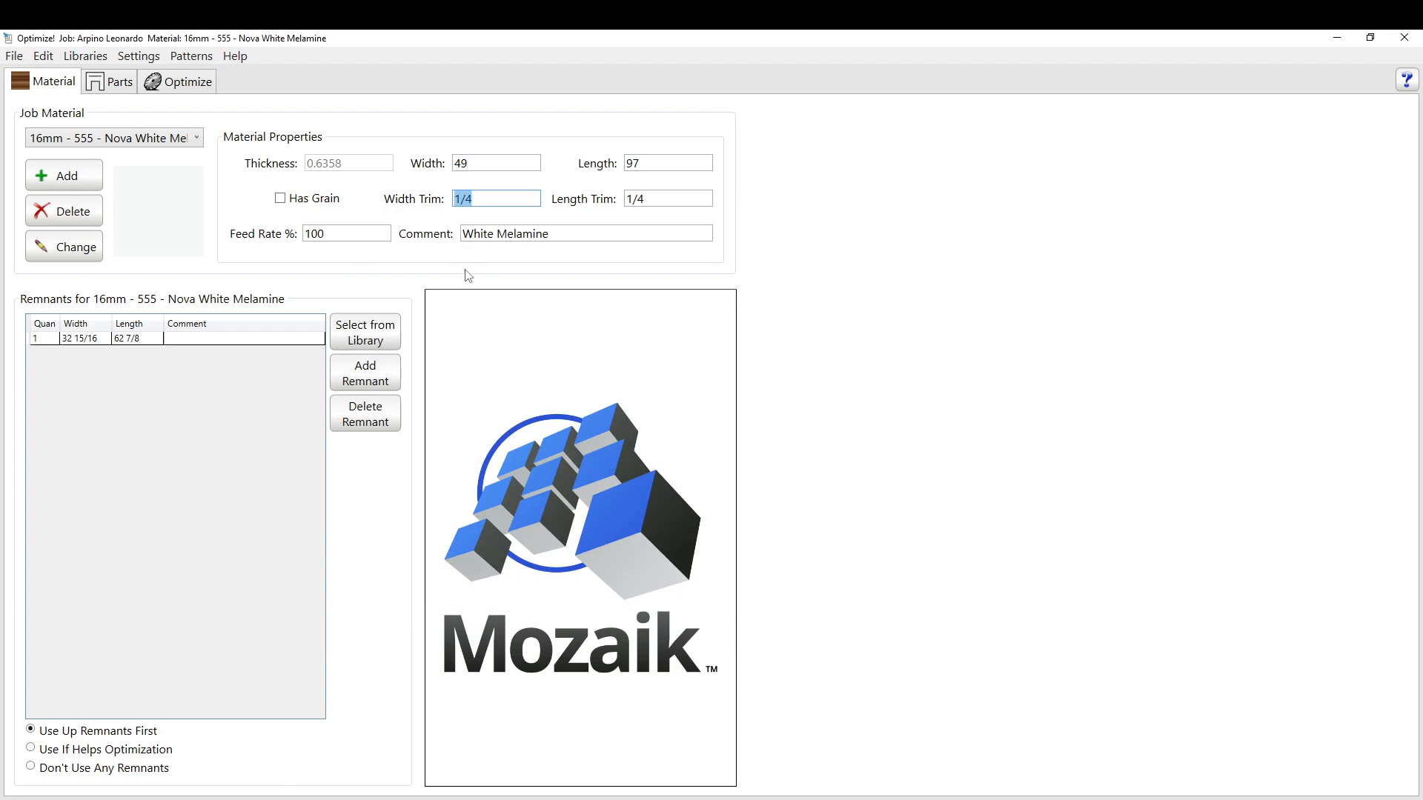
Set the 16mm - 555 - Nova White Melamine sheet's width to 48 and its length to 96.
{"action": "left_click", "coordinate": [493, 156]}
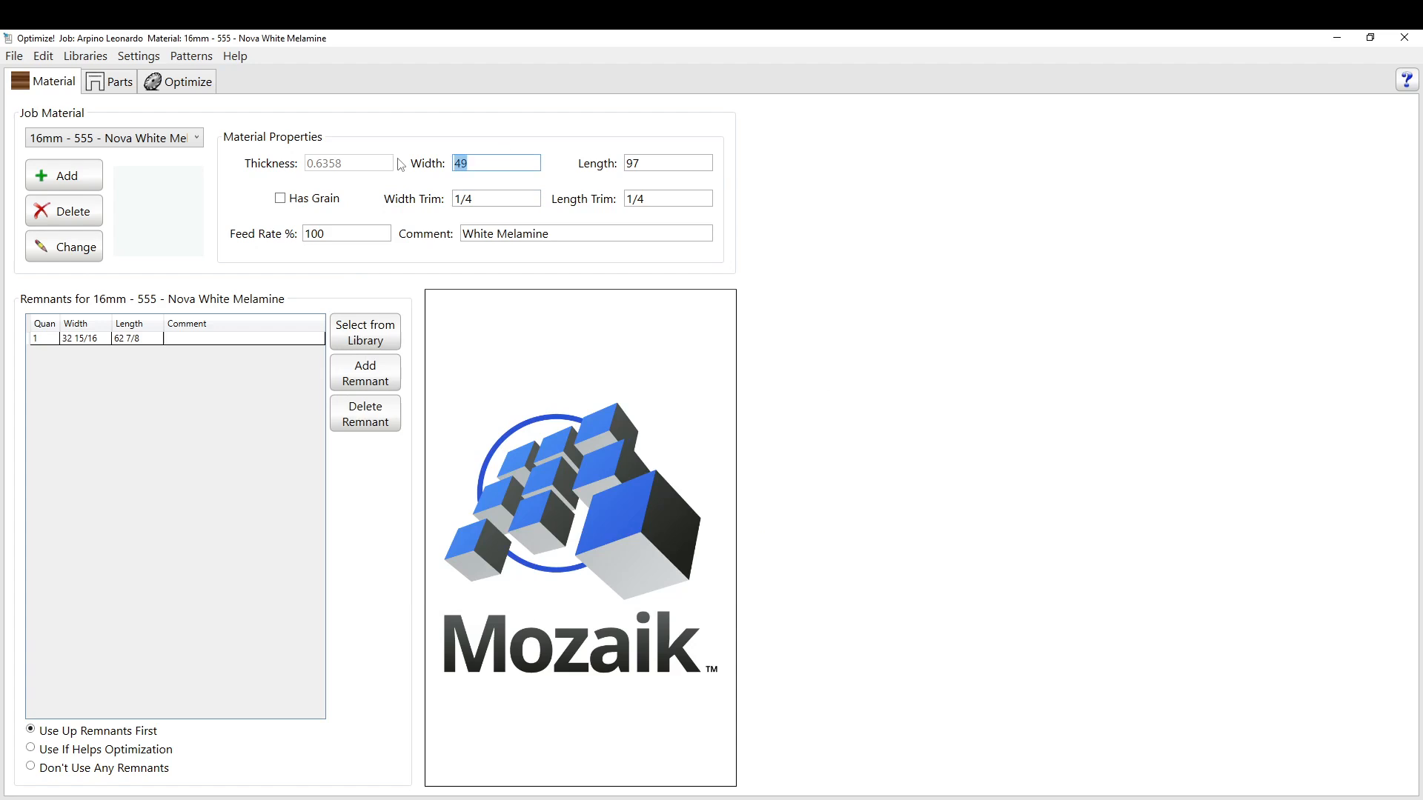
{"action": "left_click", "coordinate": [500, 166]}
{"action": "double_click", "coordinate": [475, 165]}
{"action": "left_click", "coordinate": [473, 165]}
{"action": "left_click", "coordinate": [664, 155]}
{"action": "left_click", "coordinate": [532, 194]}
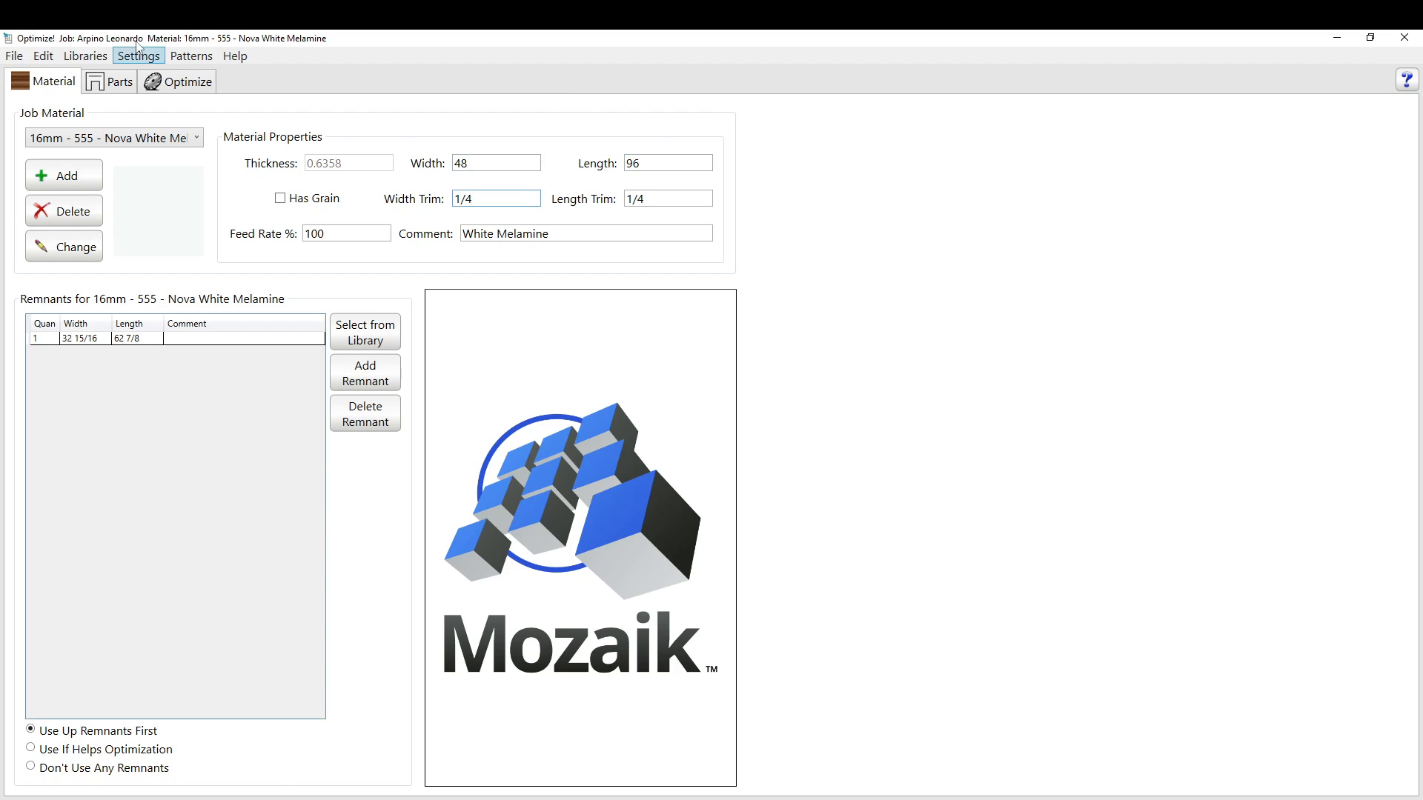
{"action": "left_click", "coordinate": [86, 56]}
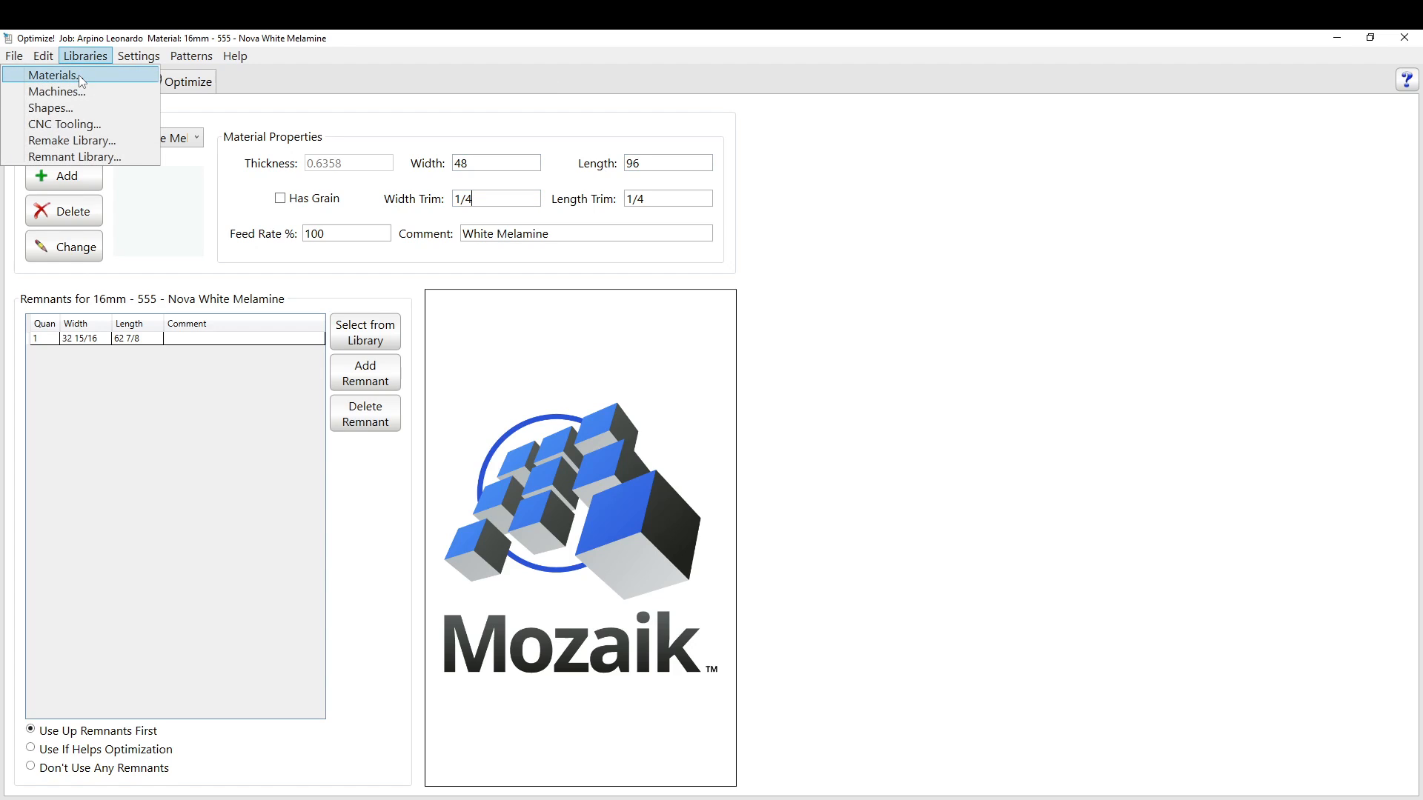
{"action": "left_click", "coordinate": [655, 126]}
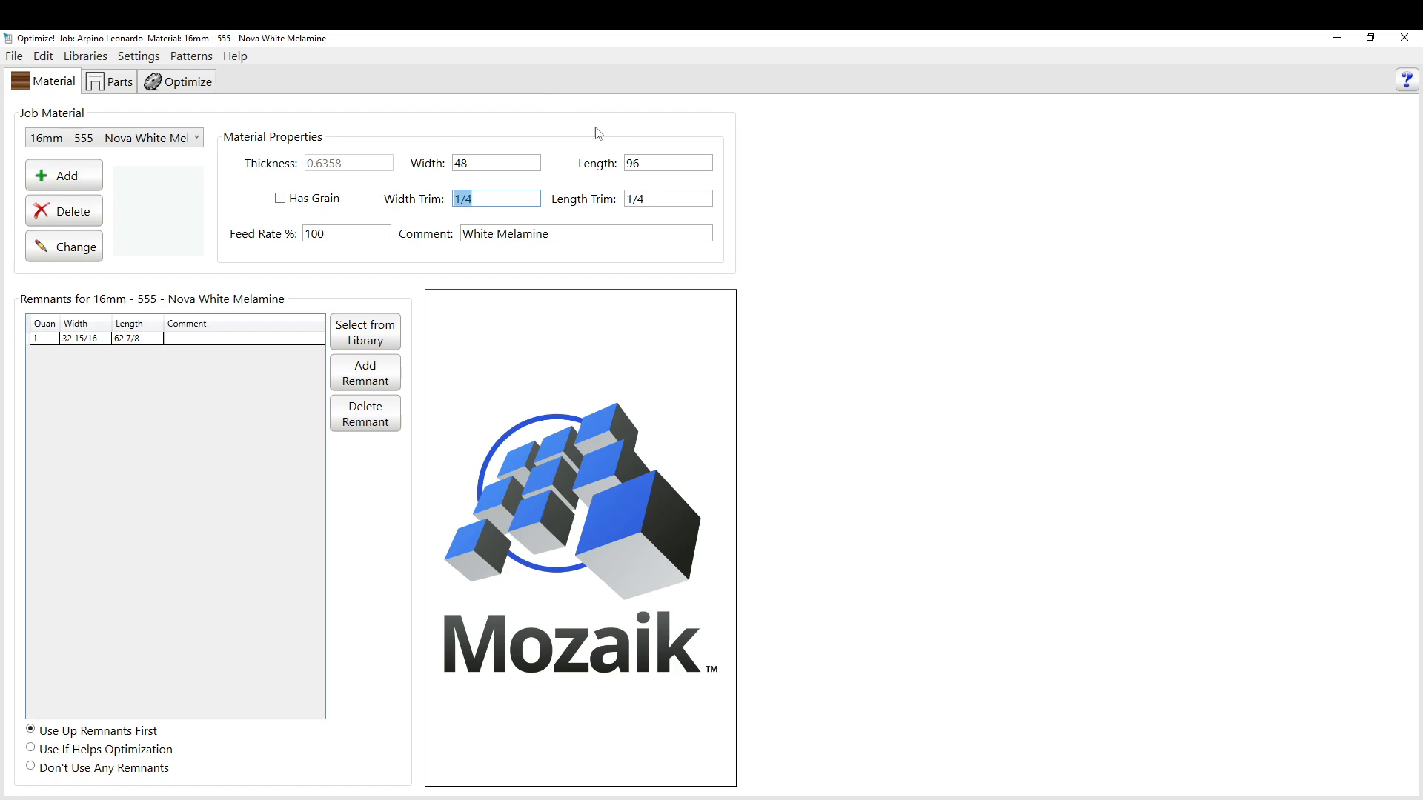
Restore the melamine sheet's width to 49 and its length to 97.
{"action": "left_click", "coordinate": [457, 169]}
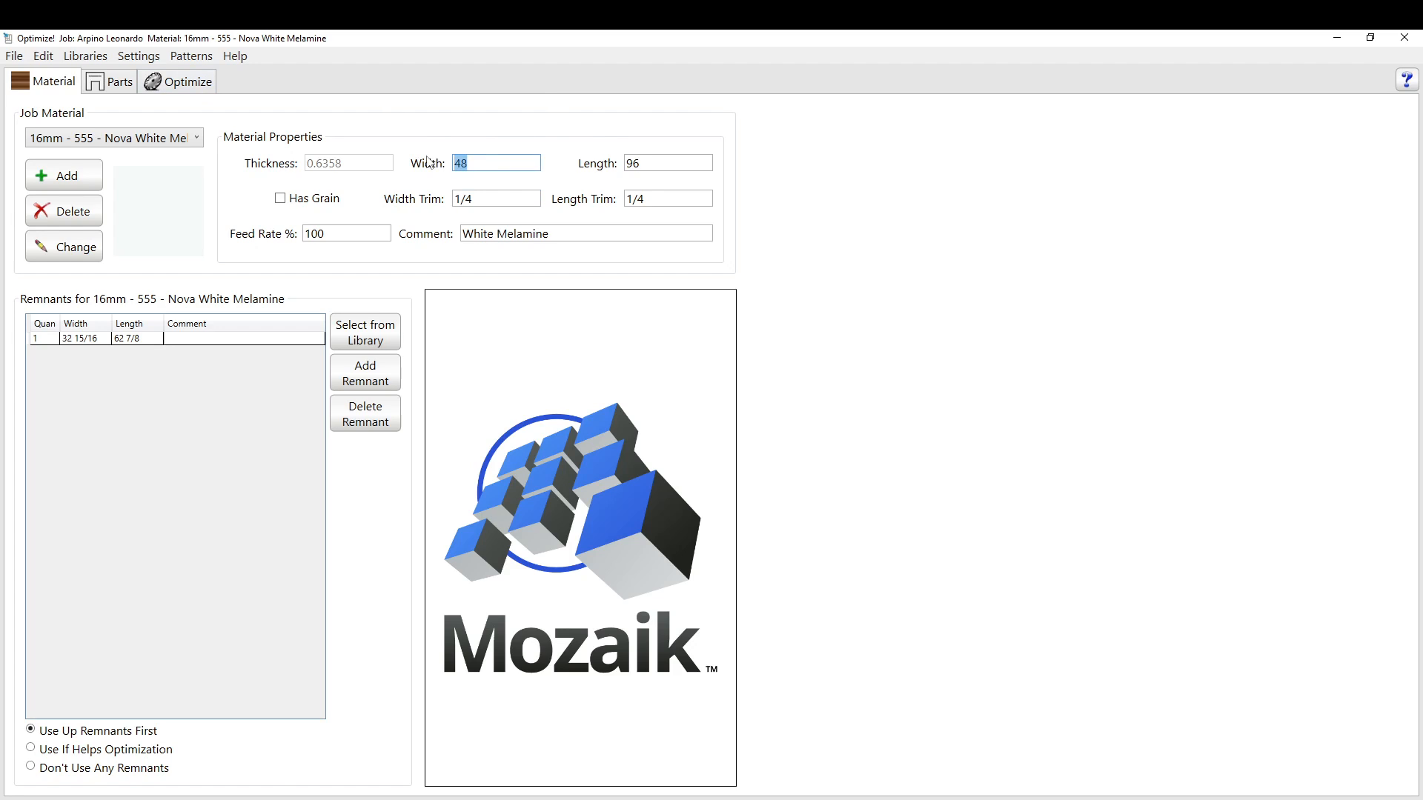
{"action": "type", "text": "4"}
{"action": "left_click", "coordinate": [658, 168]}
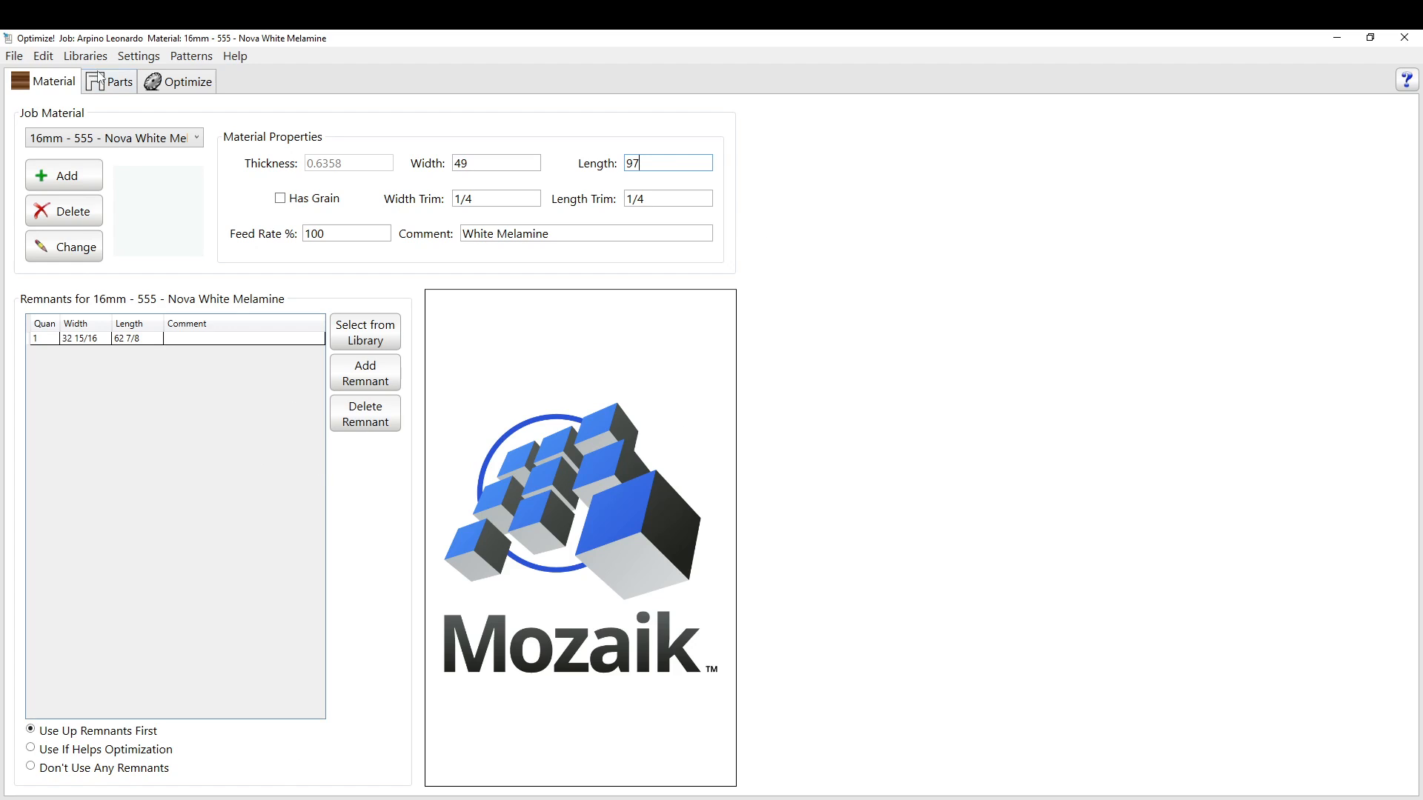
Show the parts list of the melamine material and sort the parts by name.
{"action": "left_click", "coordinate": [119, 80]}
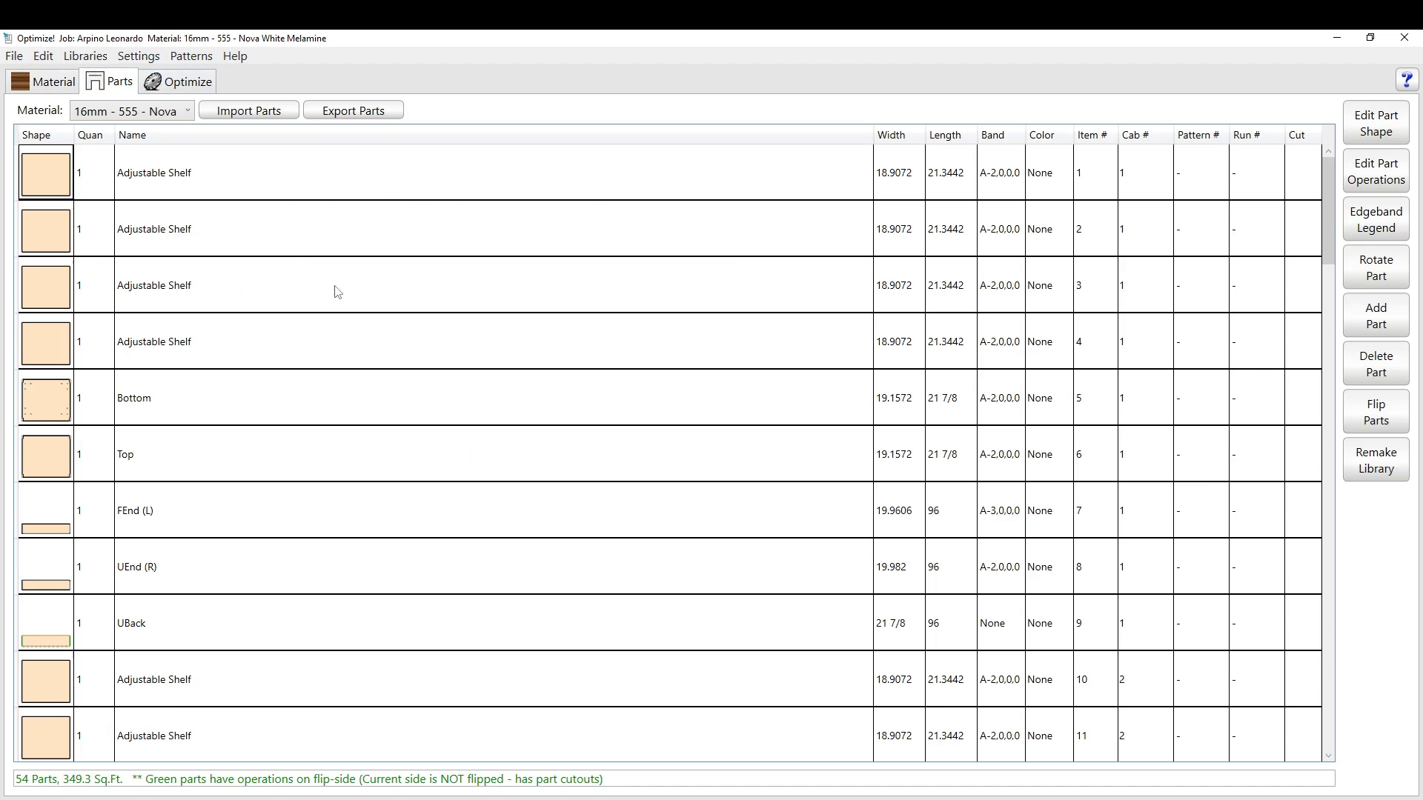
{"action": "scroll", "coordinate": [430, 233], "scroll_direction": "down", "scroll_amount": 3}
{"action": "scroll", "coordinate": [433, 235], "scroll_direction": "down", "scroll_amount": 11}
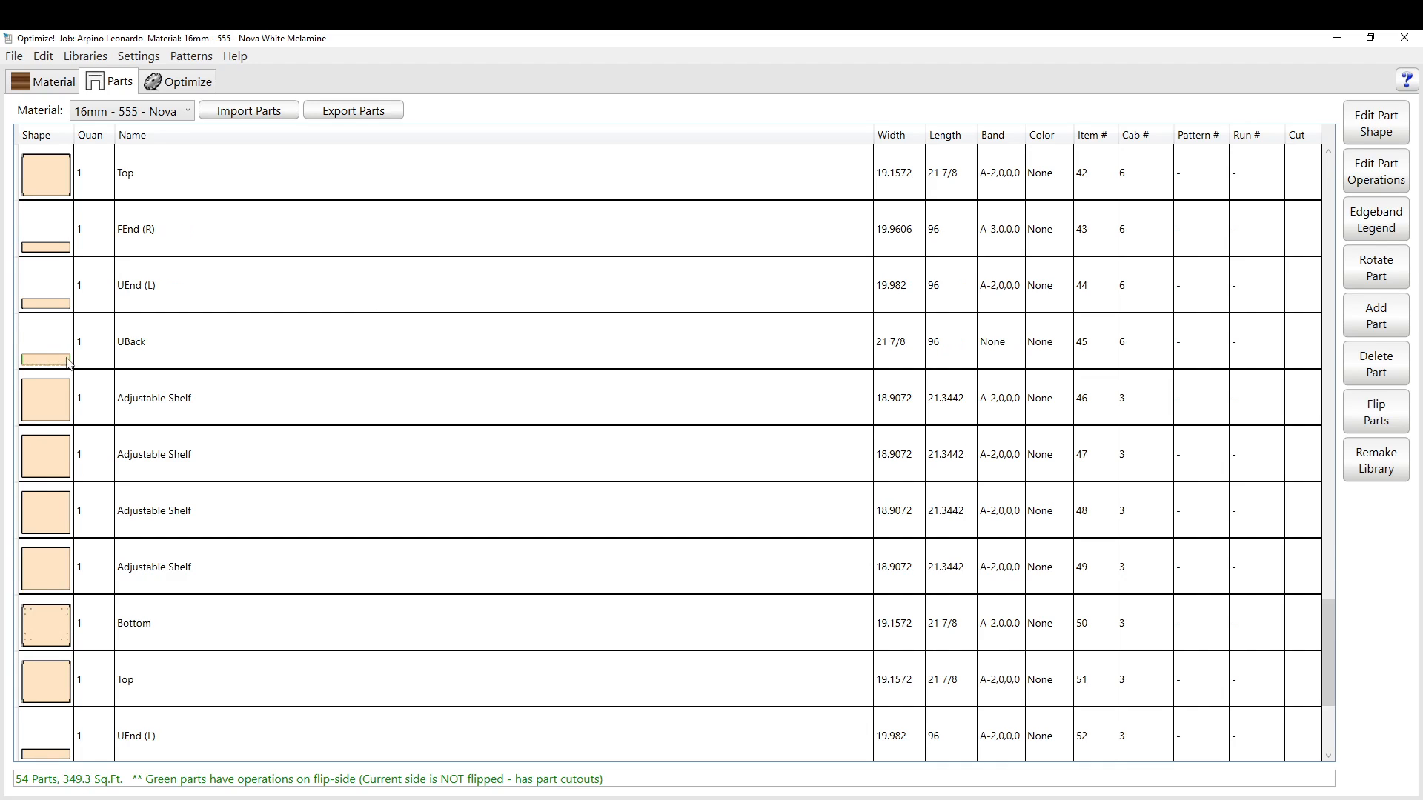
{"action": "left_click", "coordinate": [64, 345]}
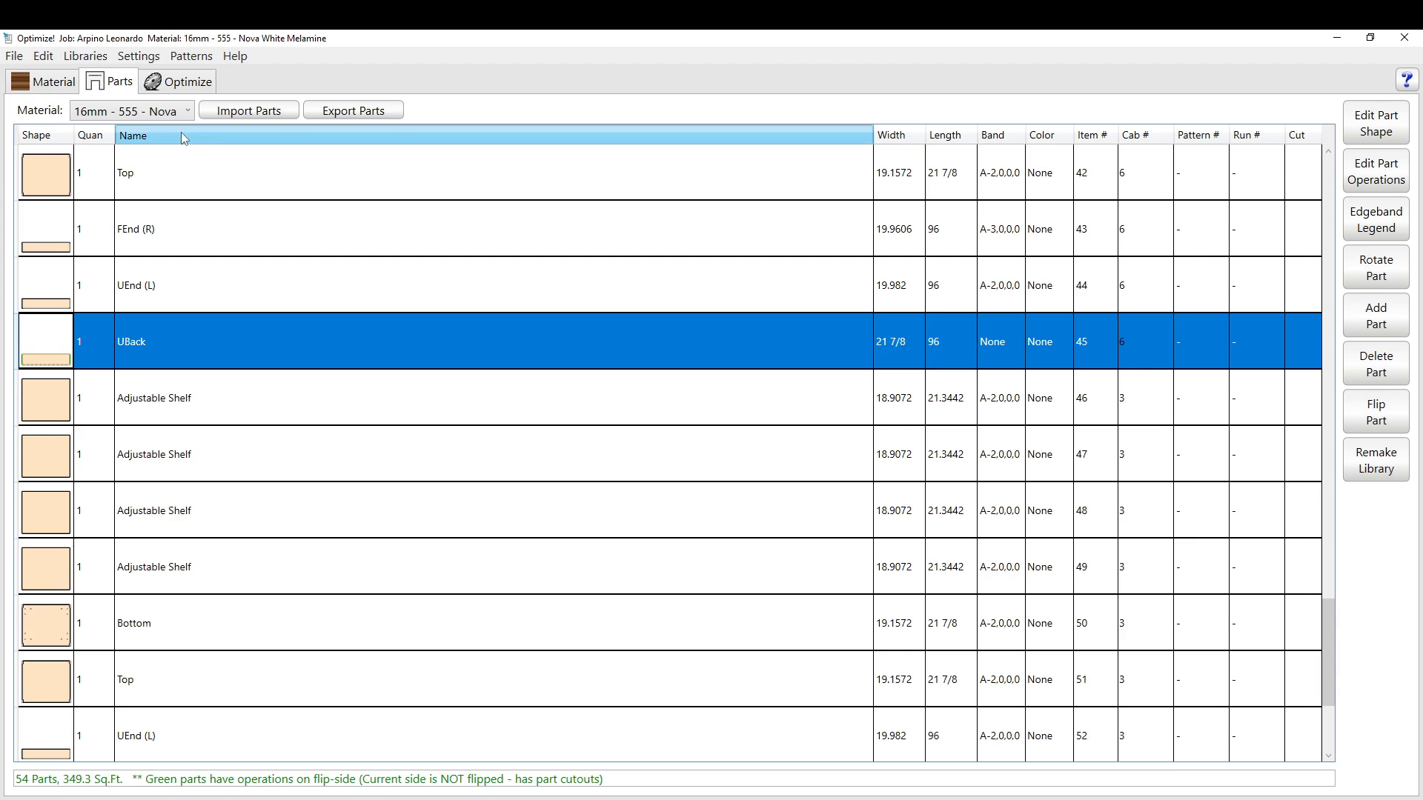
{"action": "left_click", "coordinate": [223, 133]}
Select all the UBack parts in the sorted list and flip them together.
{"action": "scroll", "coordinate": [290, 286], "scroll_direction": "down", "scroll_amount": 1}
{"action": "scroll", "coordinate": [289, 286], "scroll_direction": "down", "scroll_amount": 6}
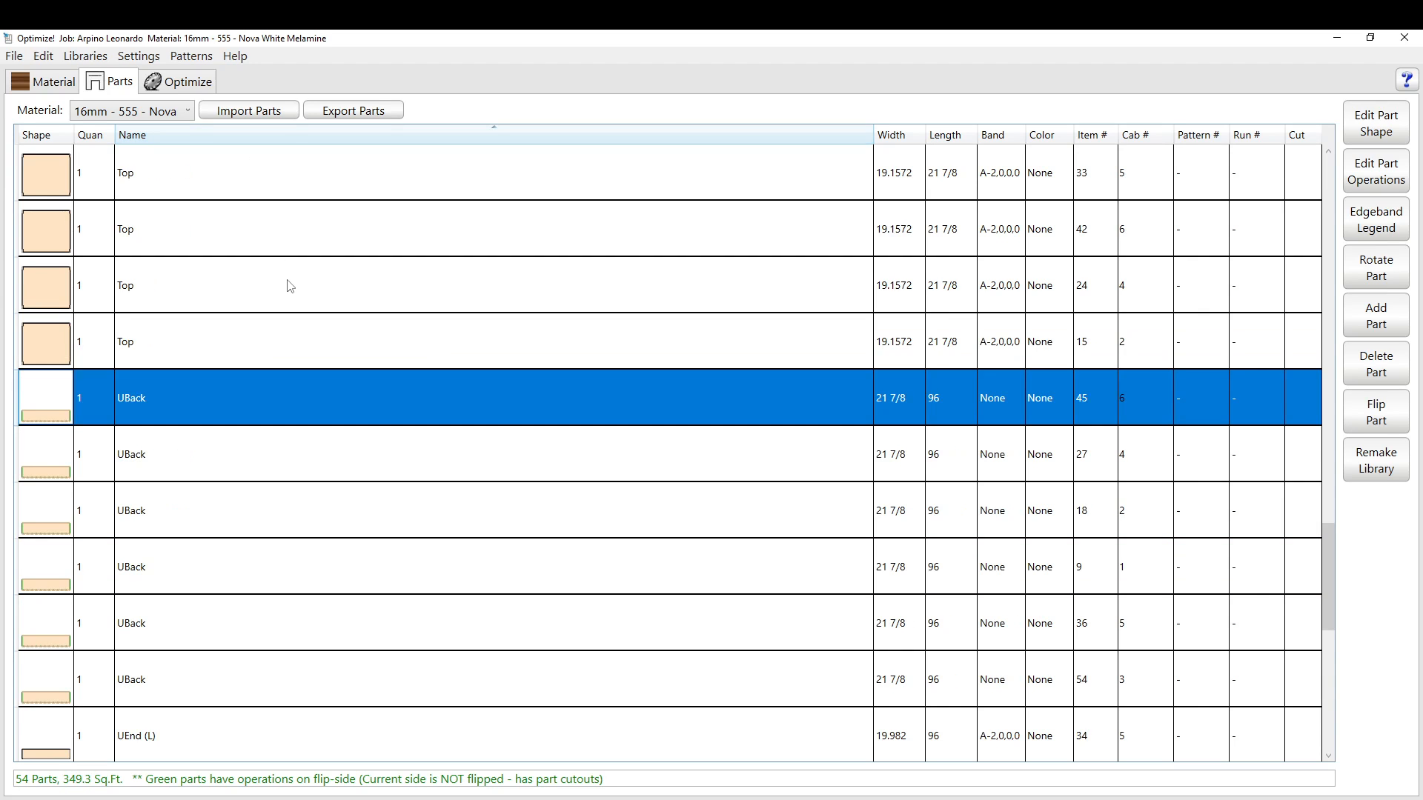
{"action": "scroll", "coordinate": [290, 286], "scroll_direction": "up", "scroll_amount": 3}
{"action": "scroll", "coordinate": [188, 413], "scroll_direction": "down", "scroll_amount": 2}
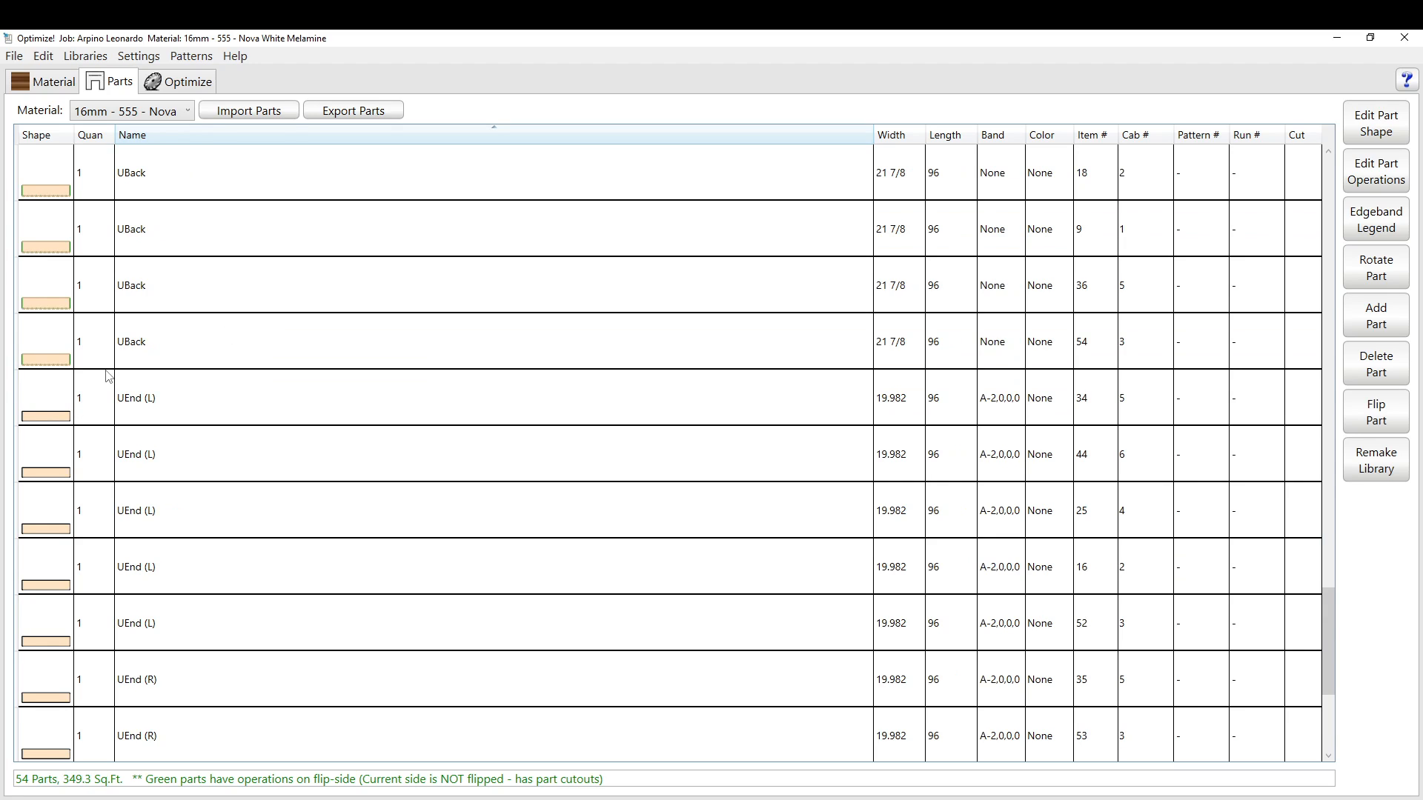
{"action": "left_click", "coordinate": [61, 355], "text": "shift"}
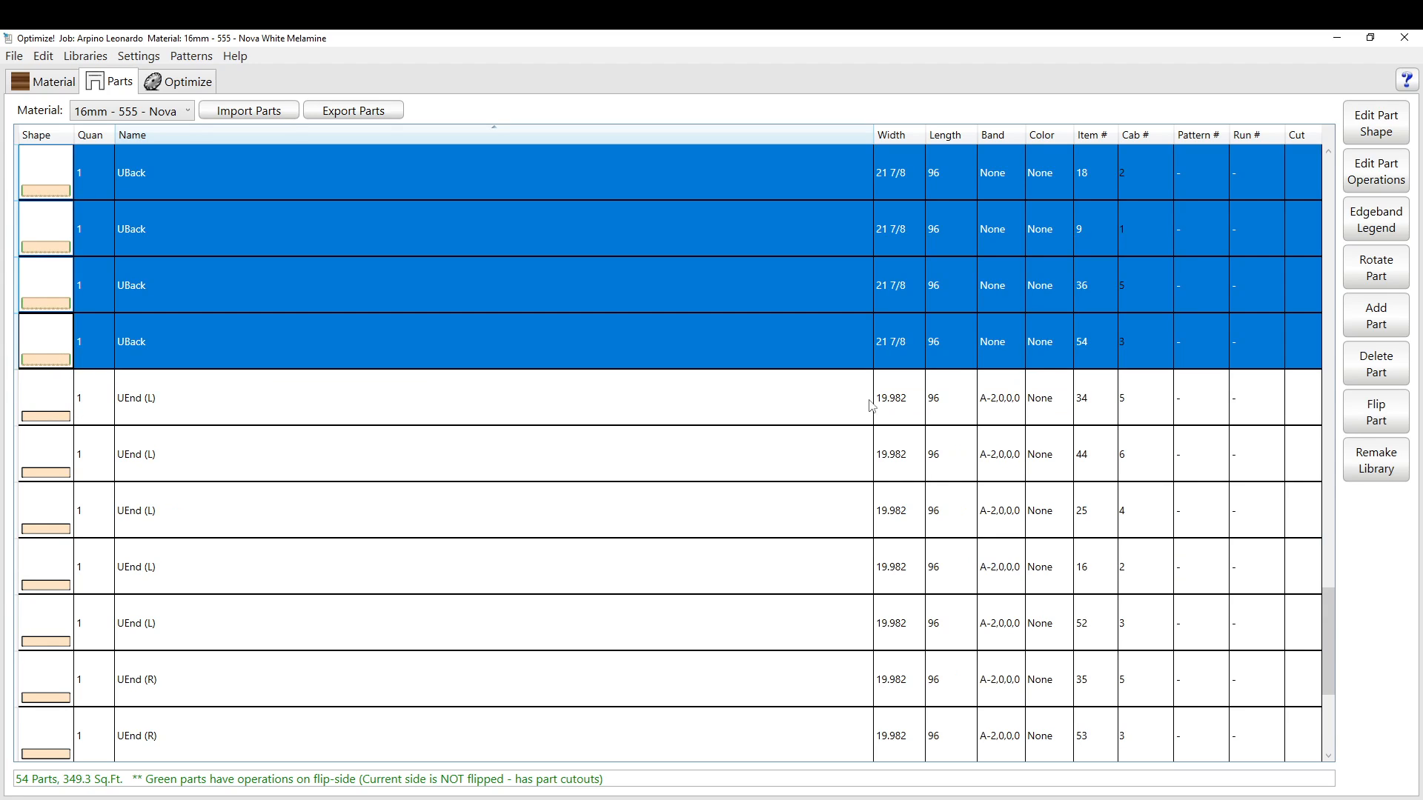
{"action": "scroll", "coordinate": [207, 460], "scroll_direction": "up", "scroll_amount": 1}
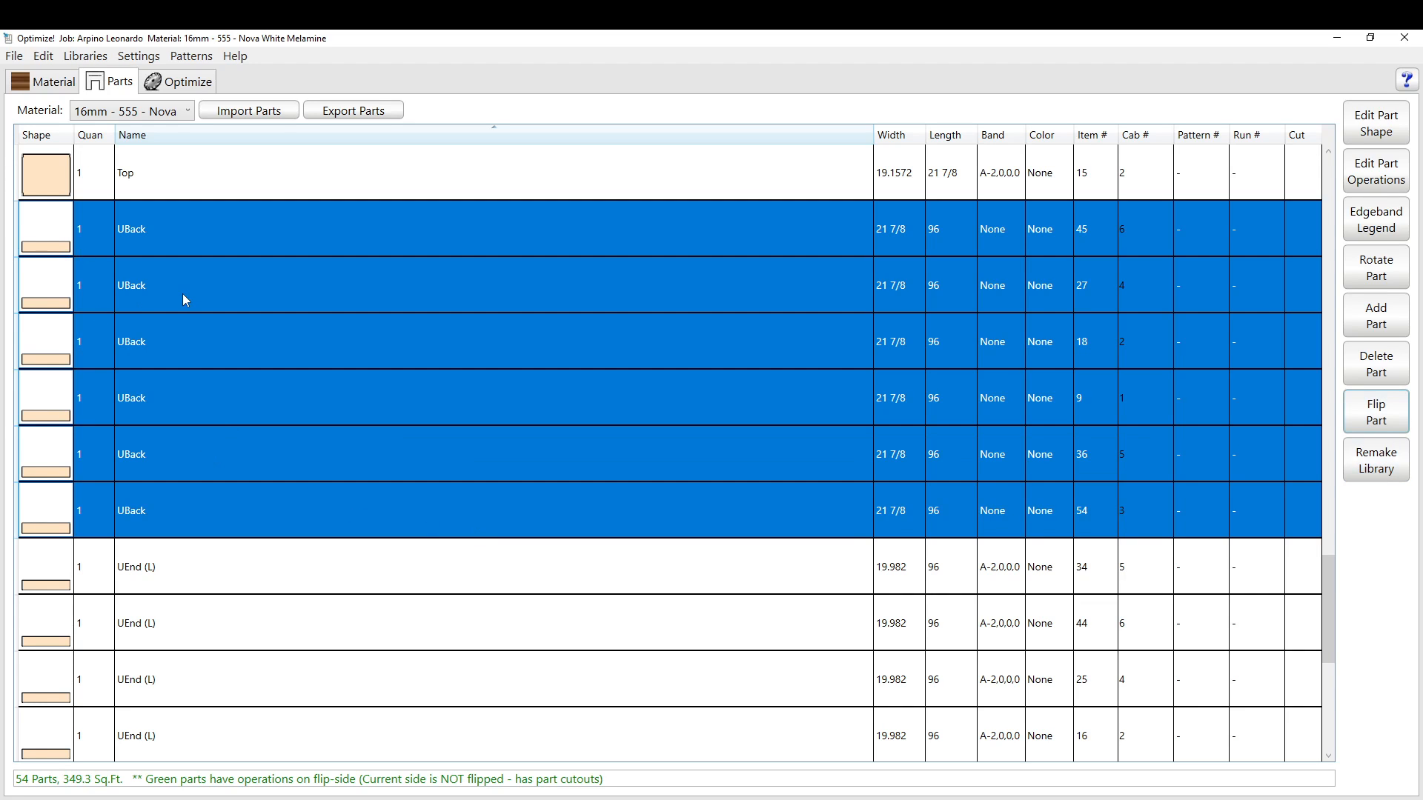
Undo the flip of the UBack parts and select only the Top part of cabinet 6.
{"action": "left_click", "coordinate": [43, 56]}
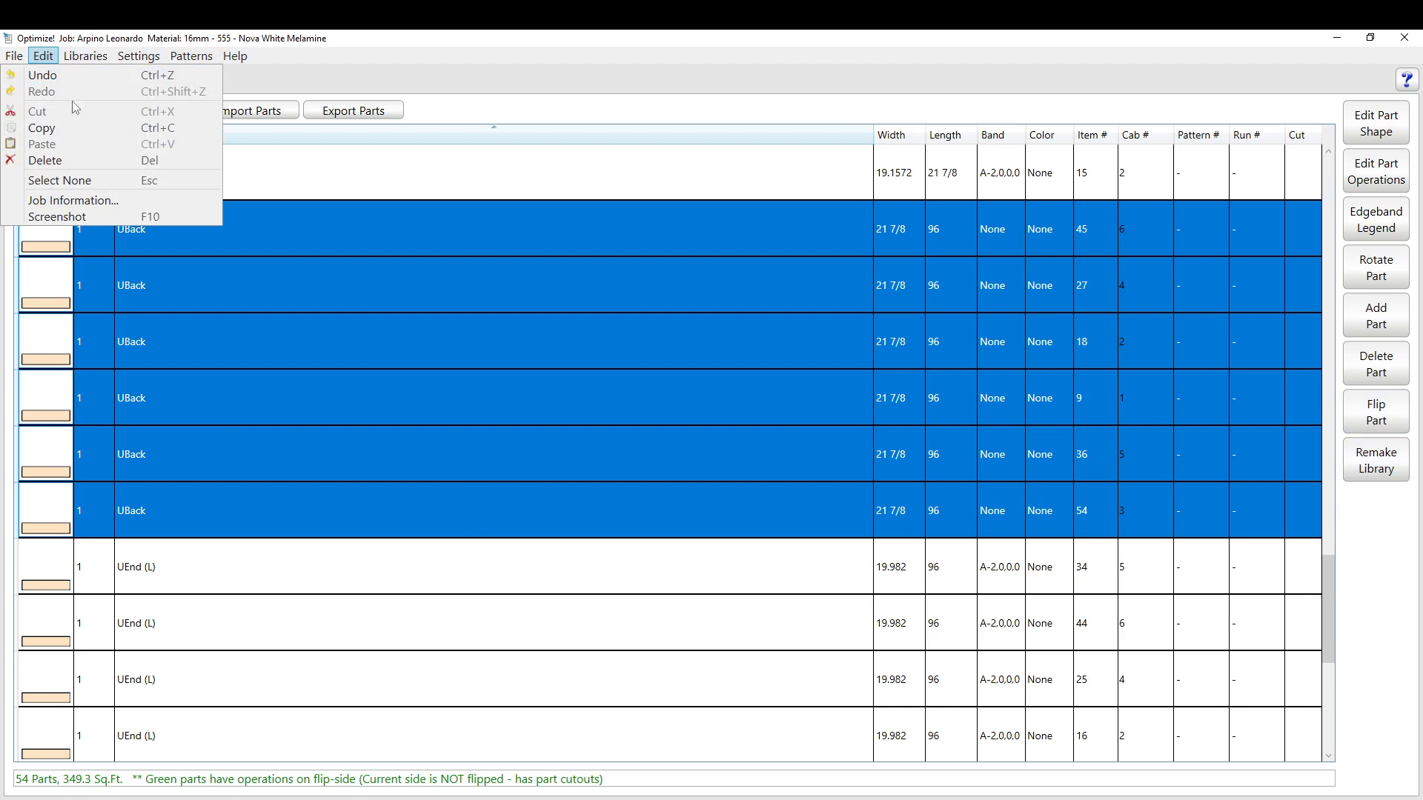
{"action": "left_click", "coordinate": [51, 77]}
{"action": "scroll", "coordinate": [282, 282], "scroll_direction": "up", "scroll_amount": 2}
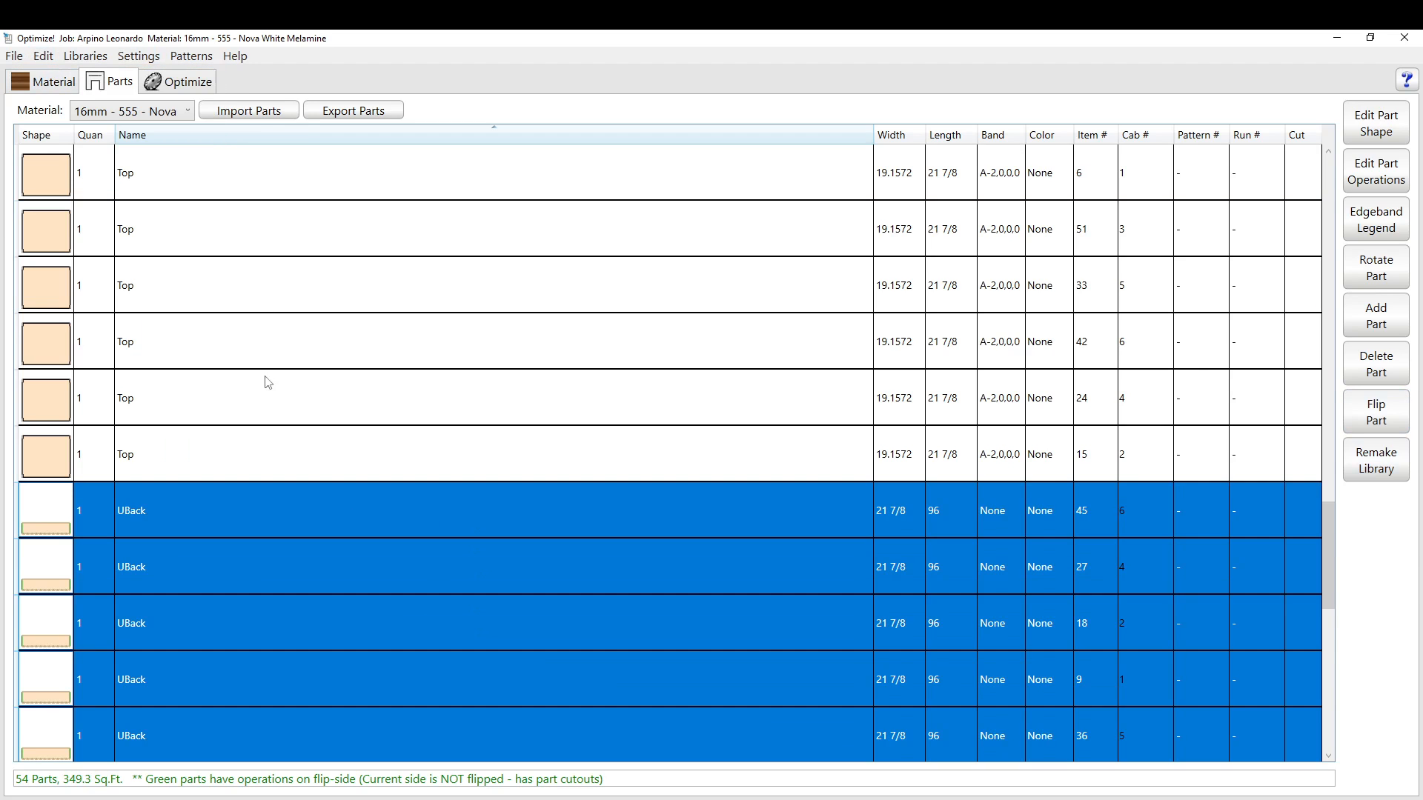
{"action": "left_click", "coordinate": [260, 330]}
Open the UBack part of cabinet 4 in the part editor and examine its front-side operations.
{"action": "scroll", "coordinate": [260, 331], "scroll_direction": "down", "scroll_amount": 4}
{"action": "scroll", "coordinate": [258, 327], "scroll_direction": "up", "scroll_amount": 4}
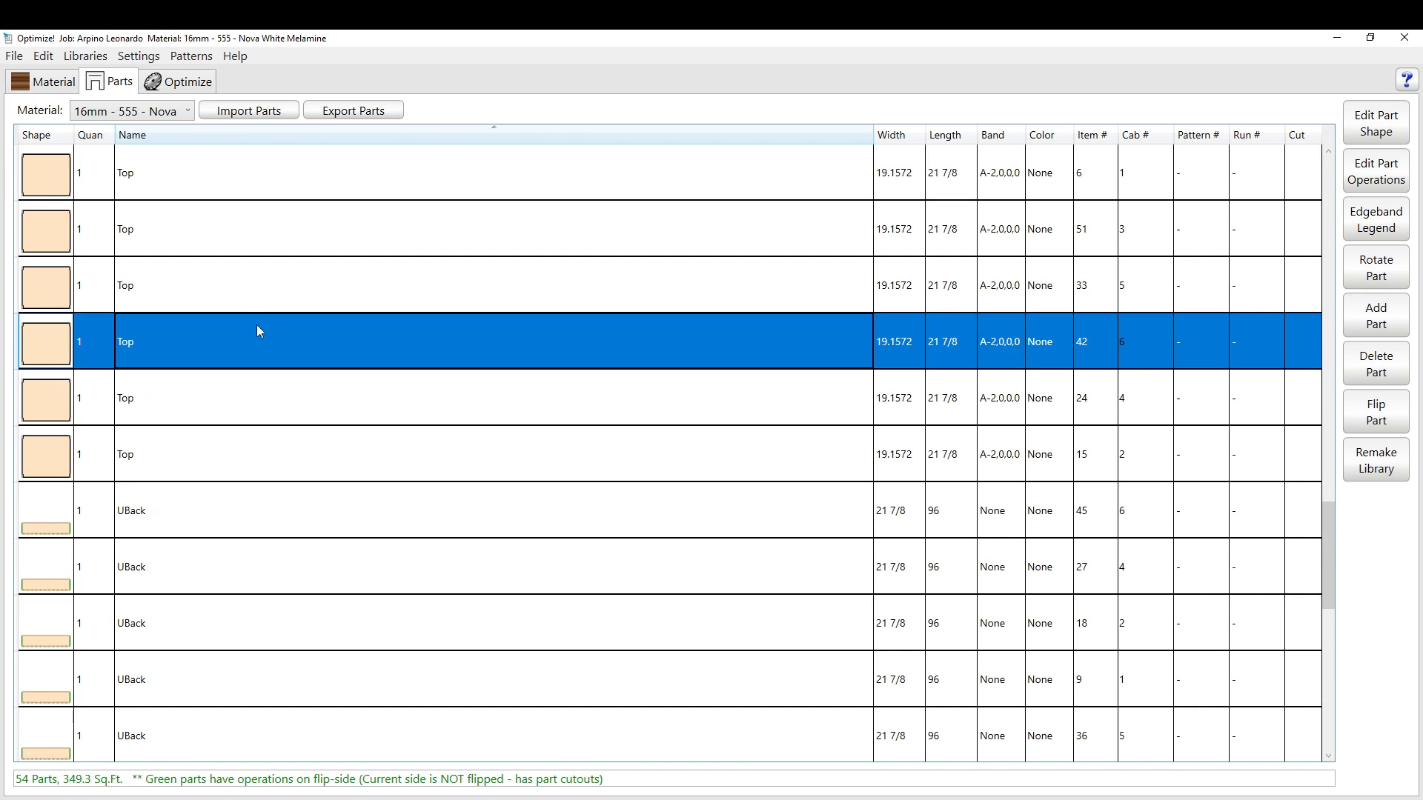
{"action": "scroll", "coordinate": [258, 330], "scroll_direction": "up", "scroll_amount": 10}
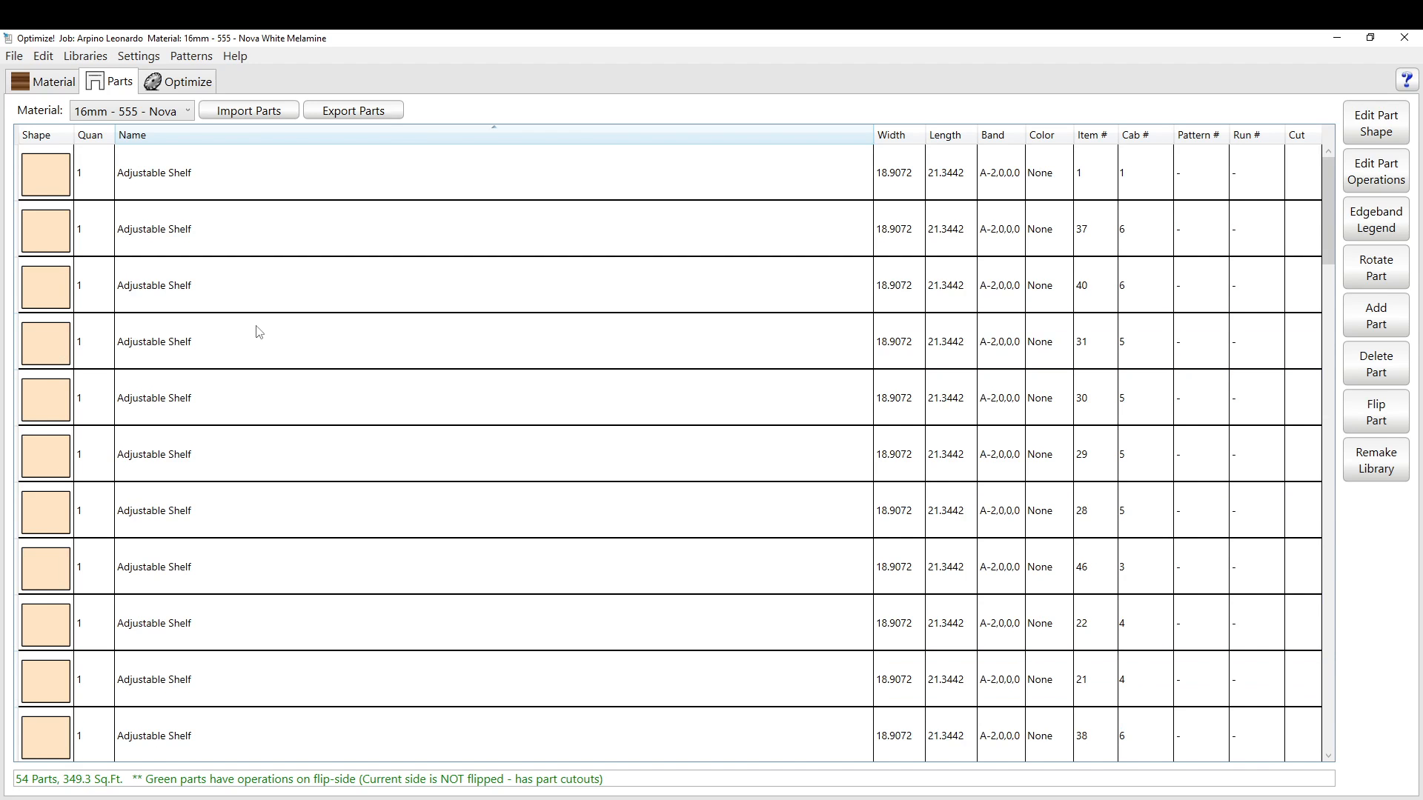
{"action": "scroll", "coordinate": [259, 331], "scroll_direction": "down", "scroll_amount": 14}
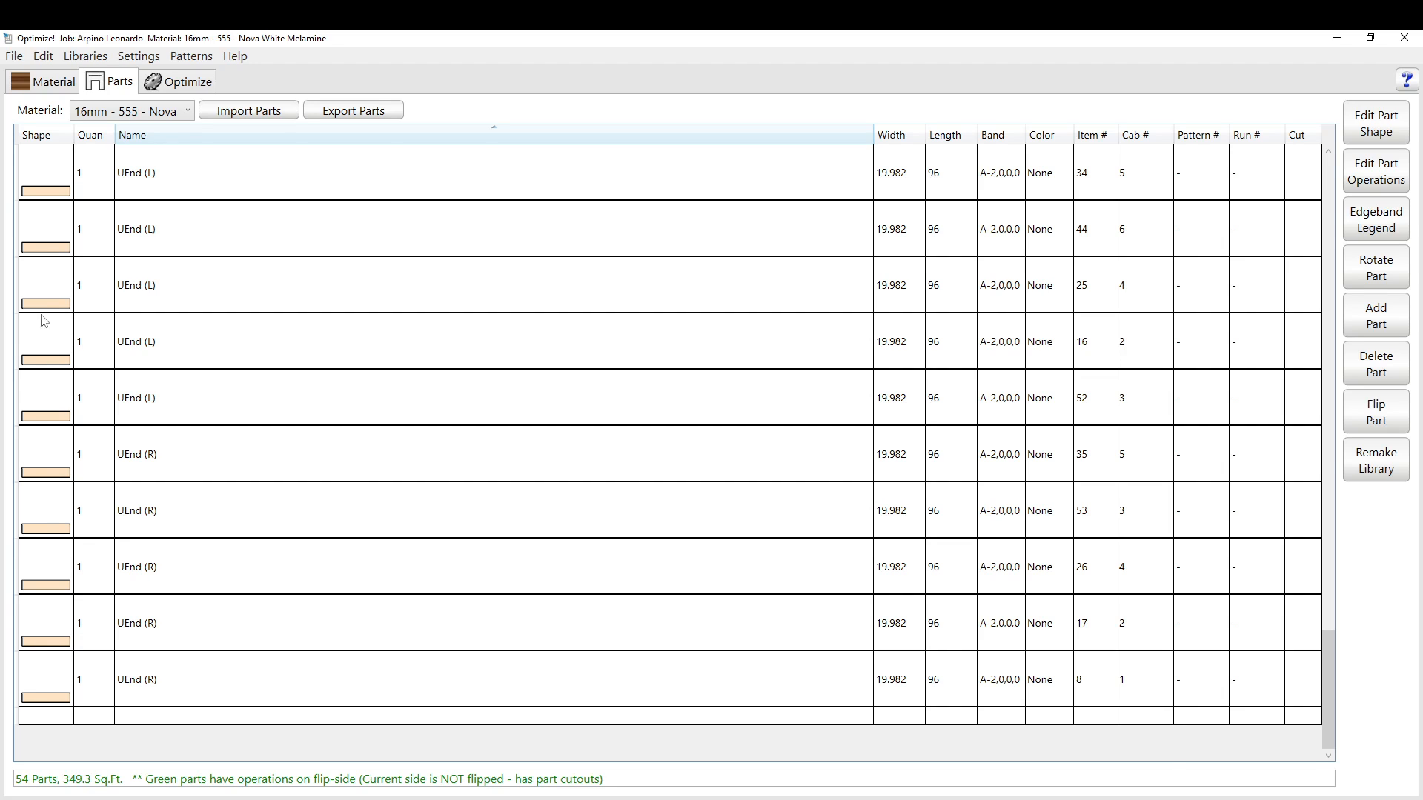
{"action": "scroll", "coordinate": [44, 318], "scroll_direction": "up", "scroll_amount": 3}
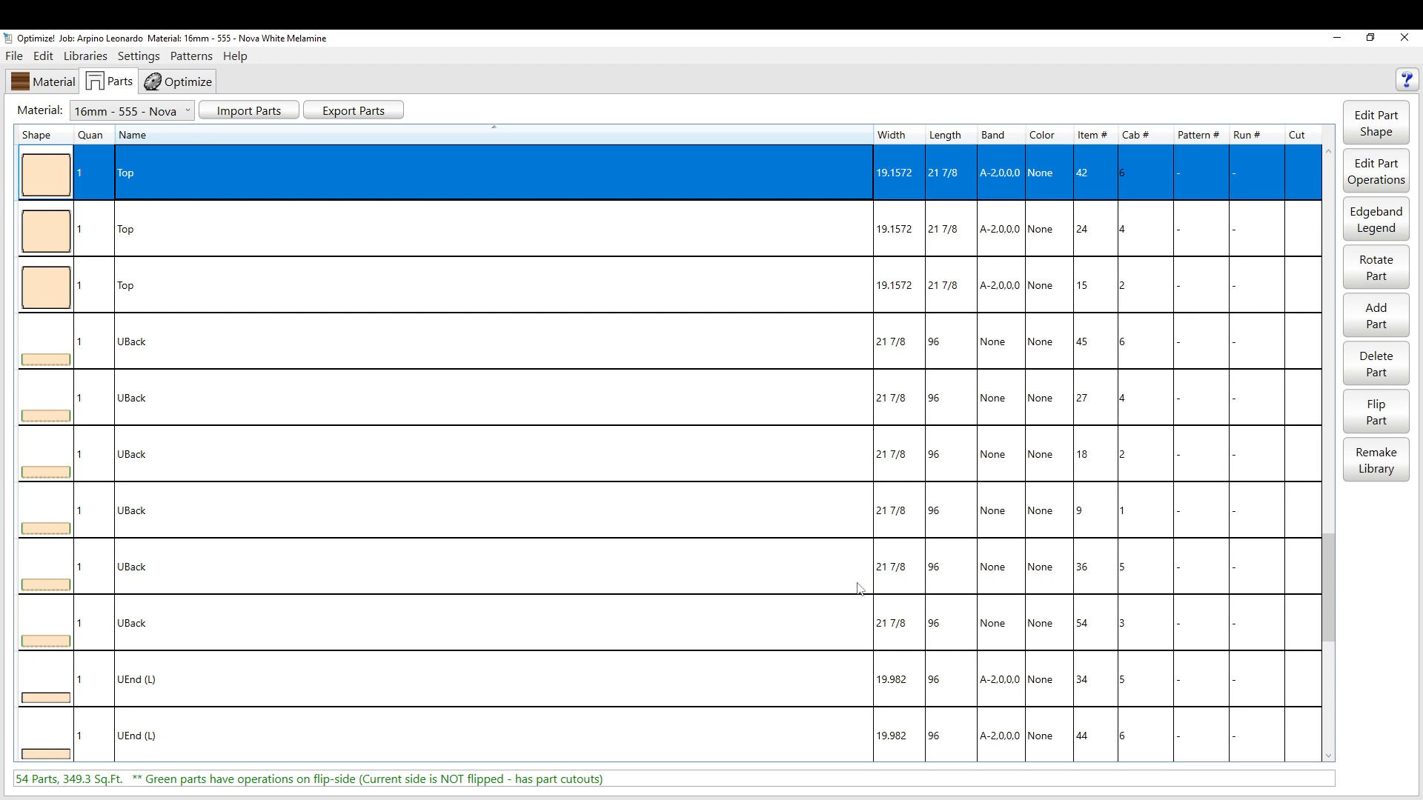
{"action": "left_click", "coordinate": [63, 408]}
{"action": "double_click", "coordinate": [63, 408]}
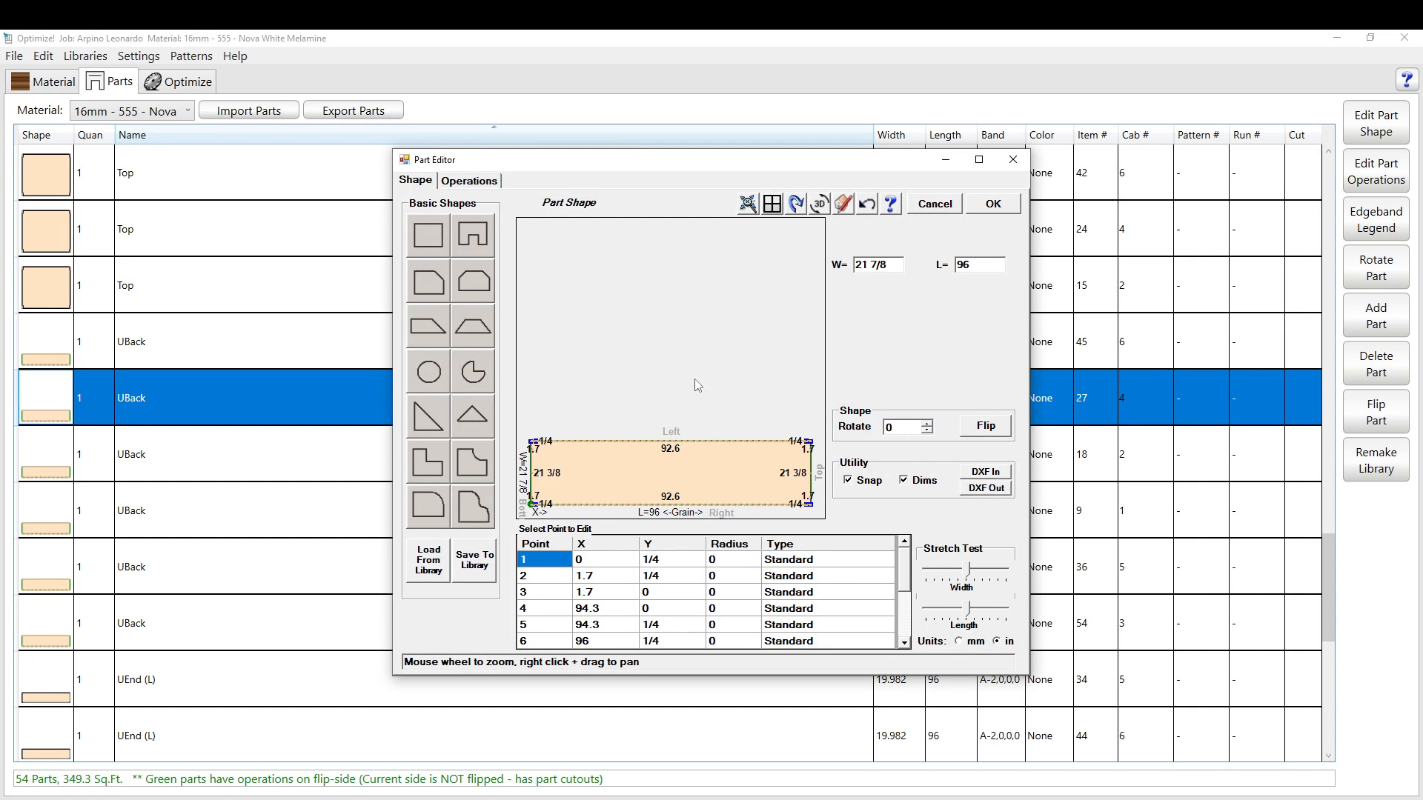
{"action": "left_click", "coordinate": [488, 183]}
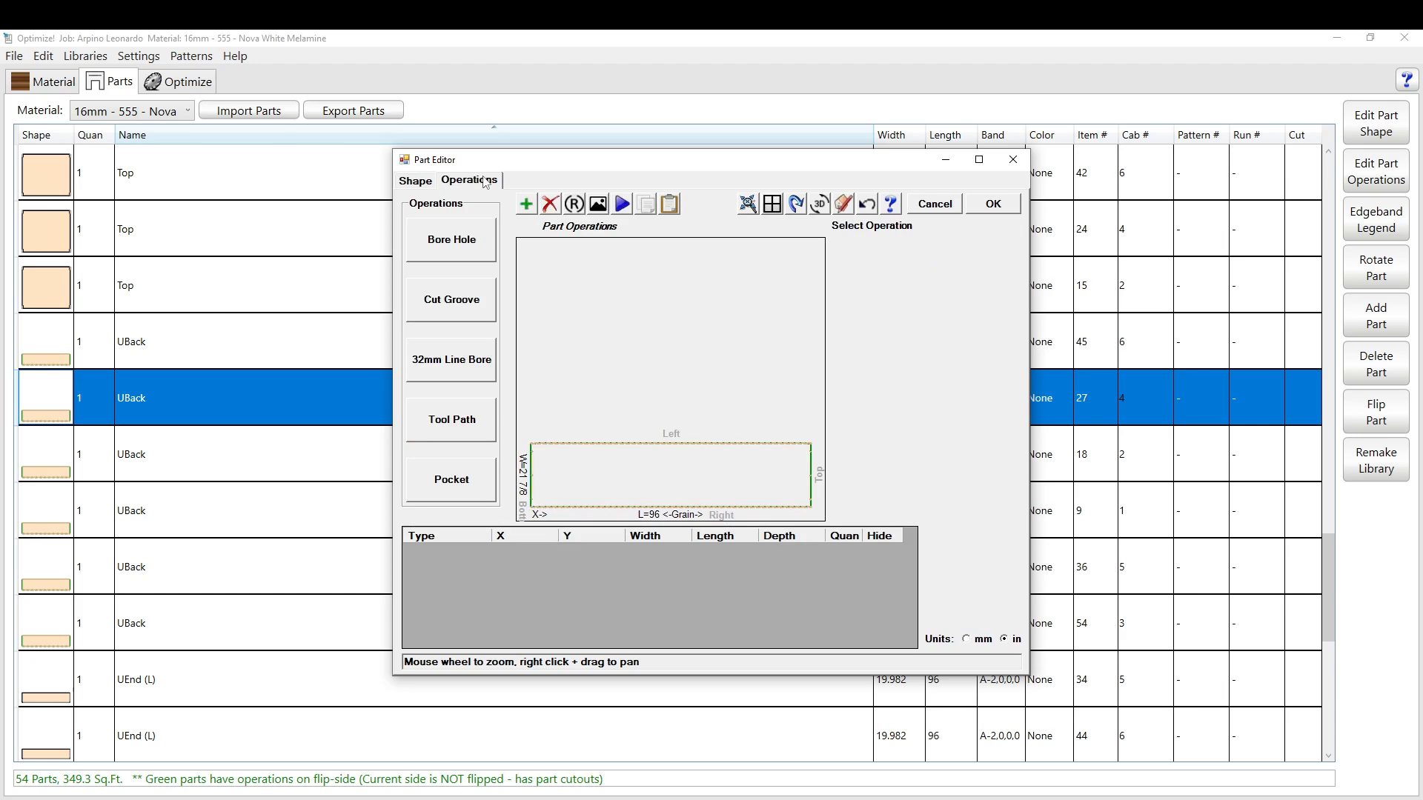
{"action": "scroll", "coordinate": [541, 500], "scroll_direction": "up", "scroll_amount": 4}
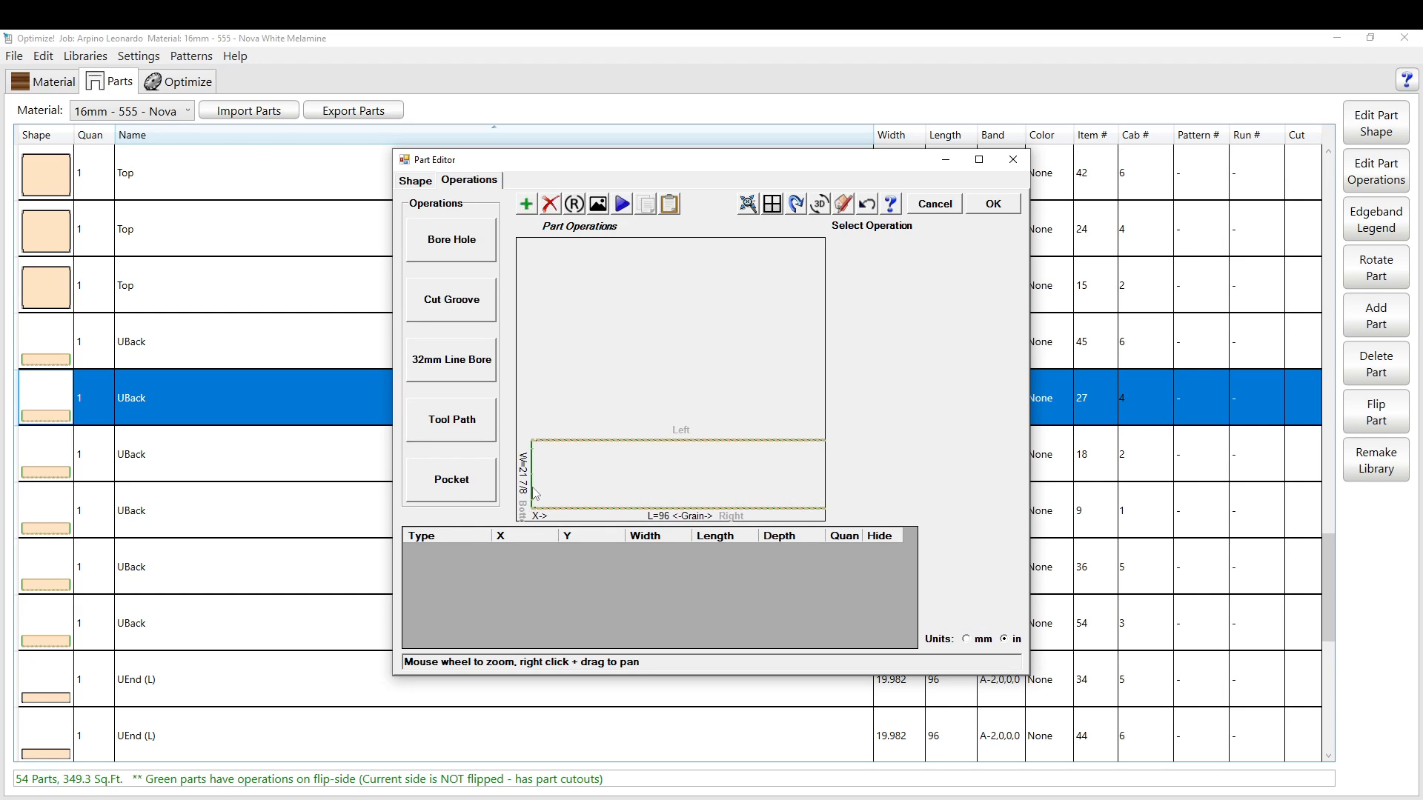
{"action": "scroll", "coordinate": [541, 500], "scroll_direction": "up", "scroll_amount": 4}
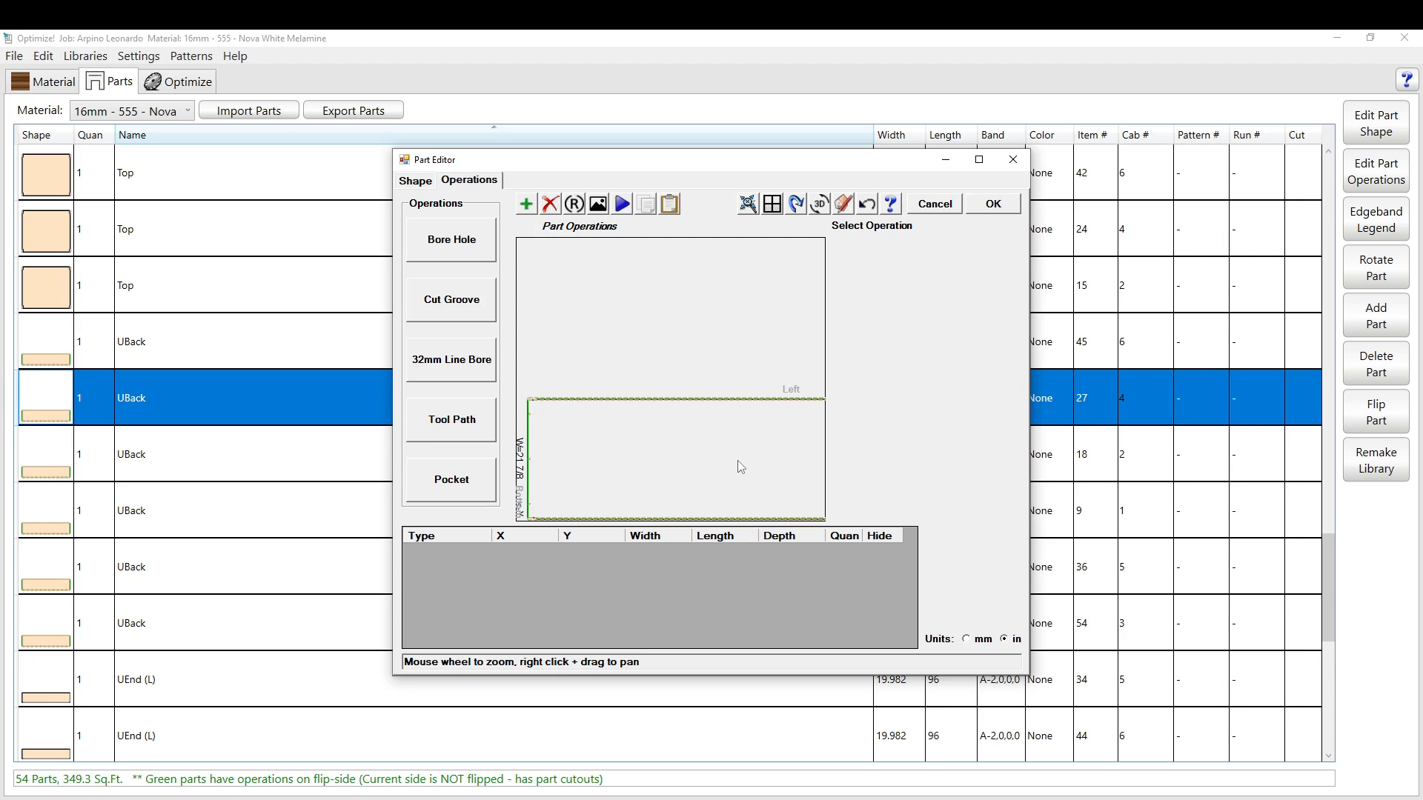
Inspect the hole at X 0.3179, Y 19 1/8 on the UBack part's flip side, and close the part editor without saving.
{"action": "left_click", "coordinate": [796, 206]}
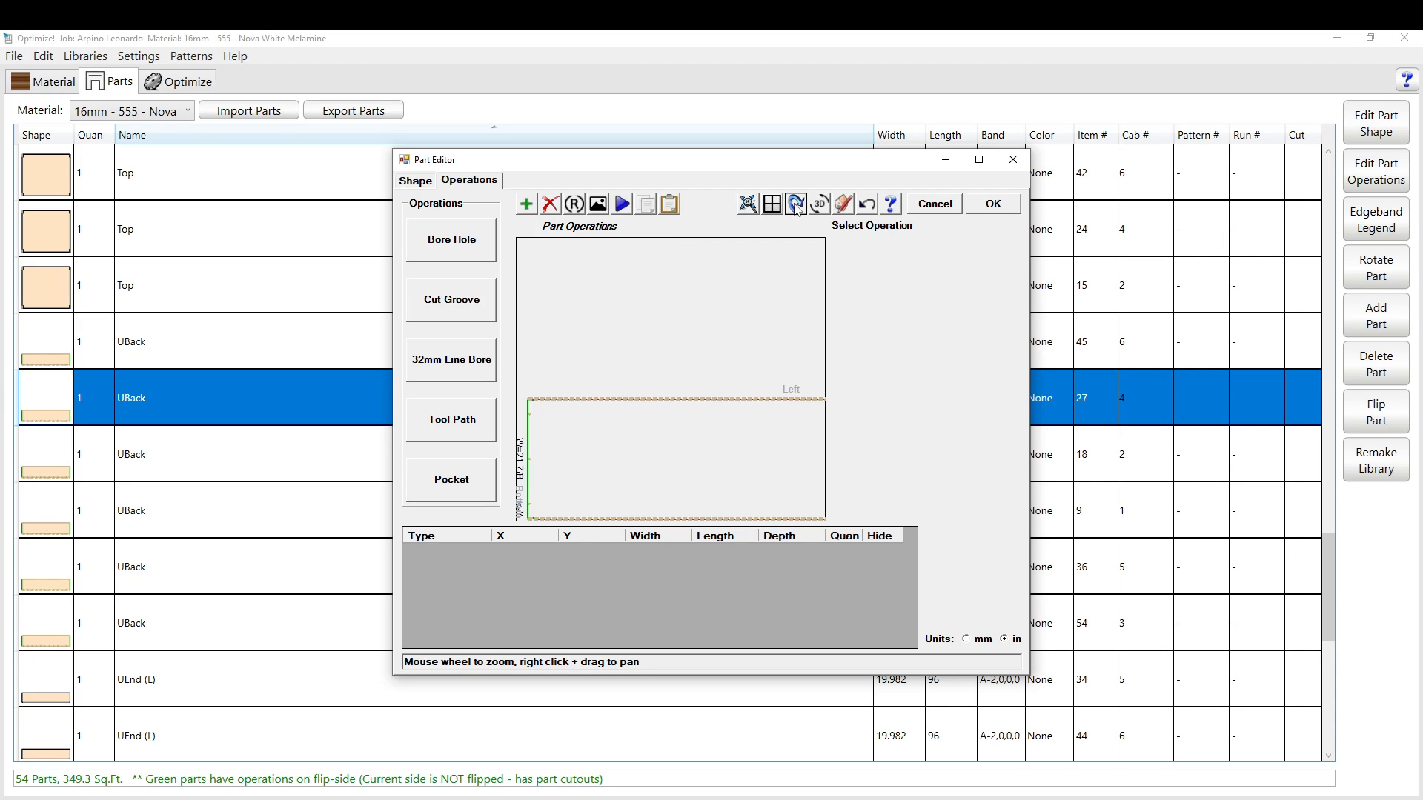
{"action": "left_click", "coordinate": [532, 422]}
{"action": "scroll", "coordinate": [538, 434], "scroll_direction": "up", "scroll_amount": 5}
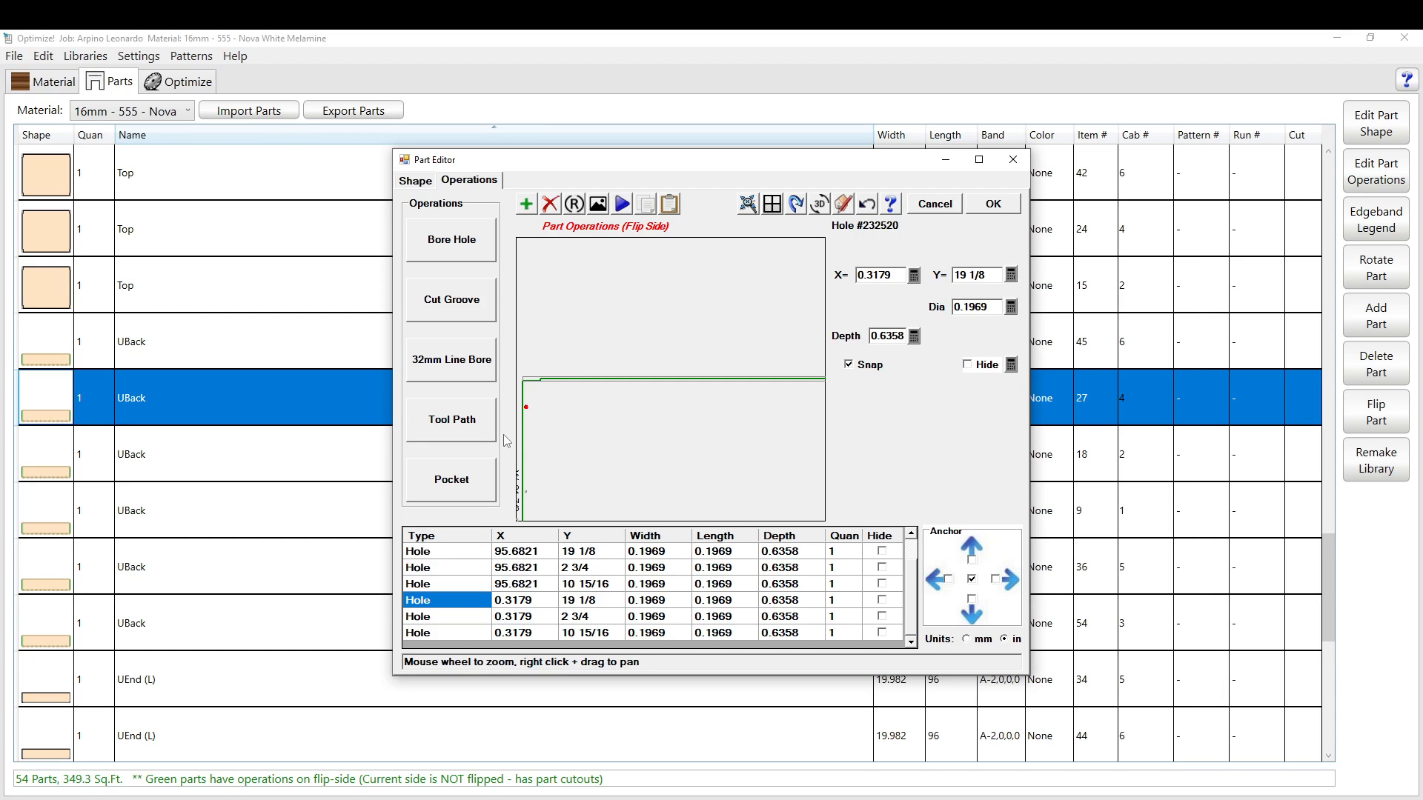
{"action": "scroll", "coordinate": [529, 409], "scroll_direction": "up", "scroll_amount": 1}
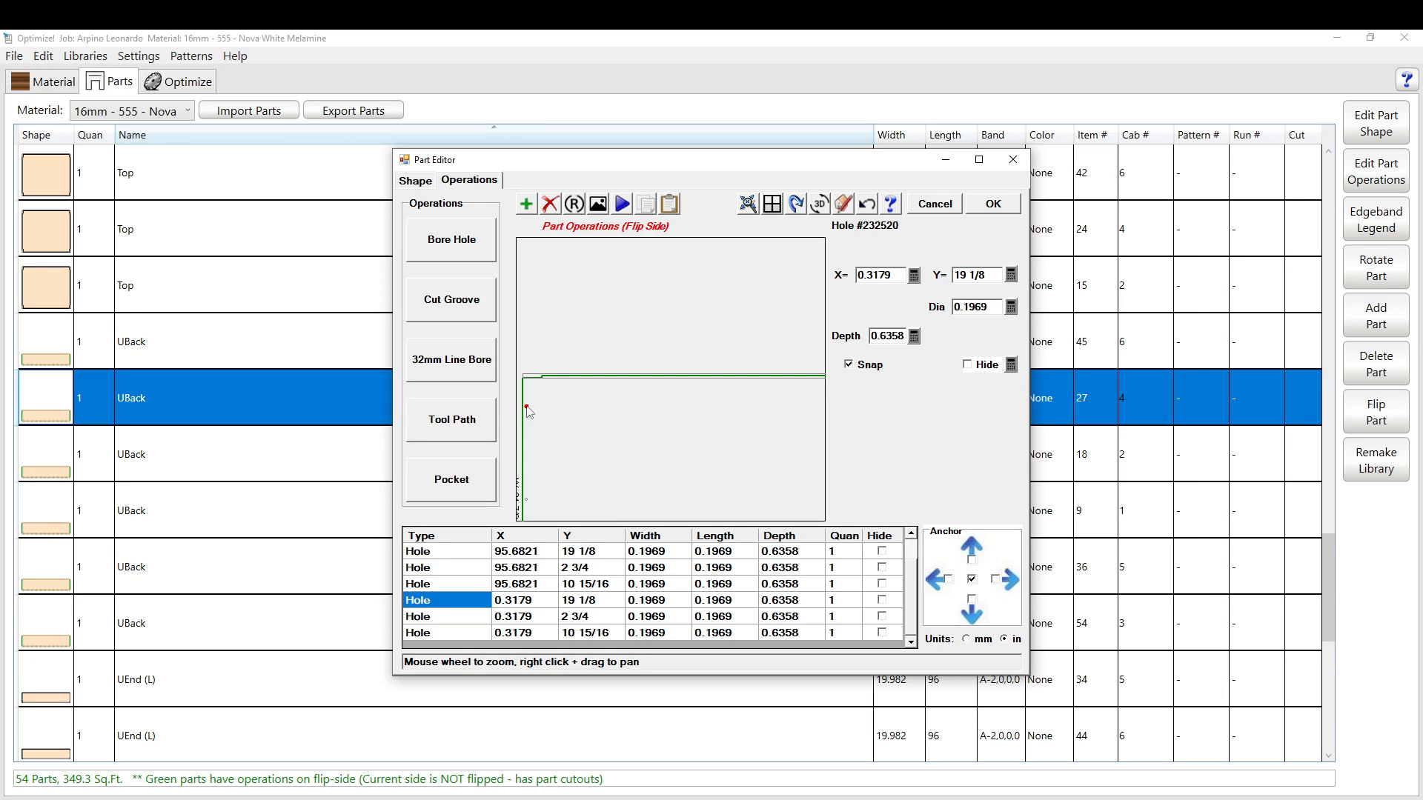
{"action": "right_click", "coordinate": [526, 408]}
{"action": "left_click", "coordinate": [603, 313]}
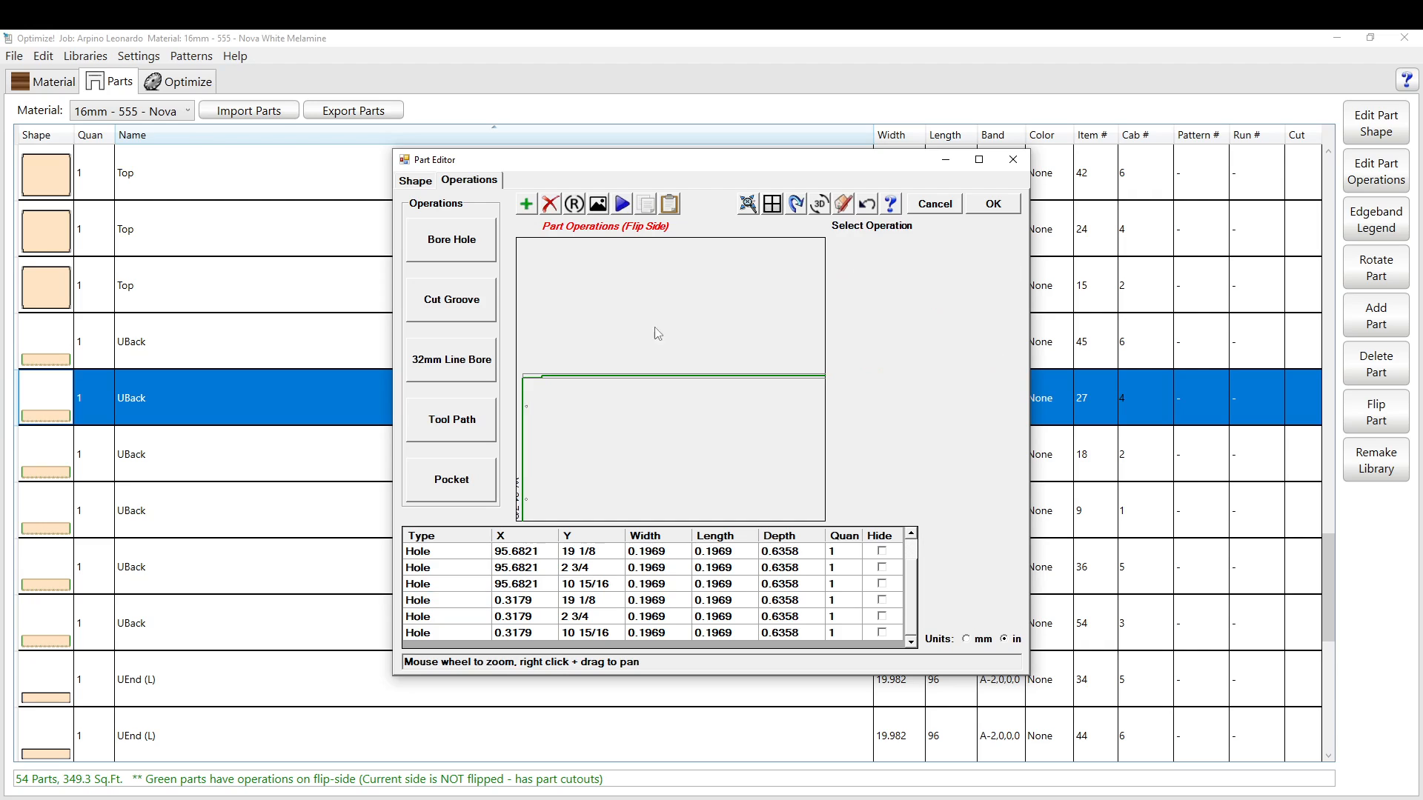
{"action": "scroll", "coordinate": [593, 319], "scroll_direction": "down", "scroll_amount": 3}
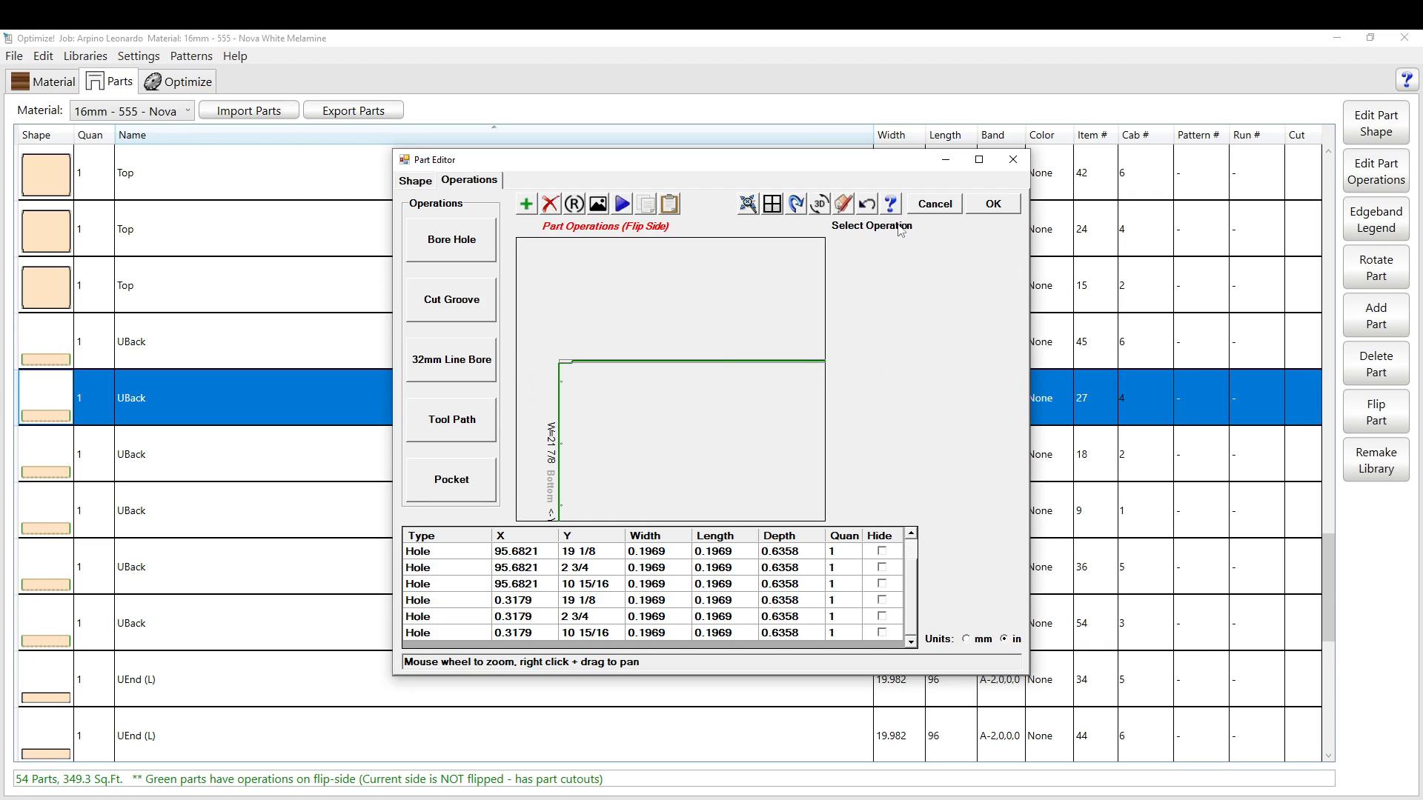
{"action": "left_click", "coordinate": [935, 204]}
Look through the sorted parts list, comparing the UBack parts with the end panels, tops and adjustable shelves.
{"action": "left_click", "coordinate": [47, 339]}
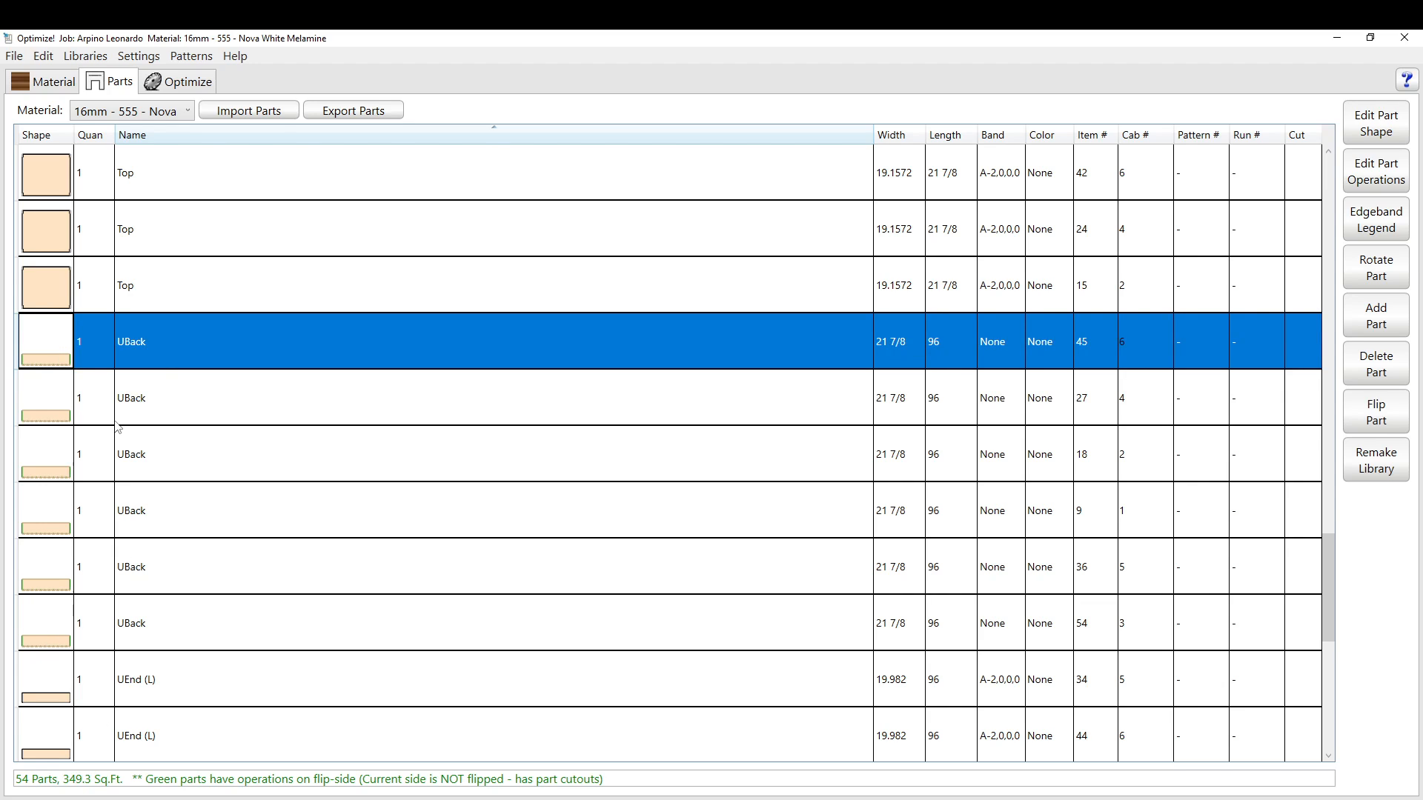
{"action": "left_click", "coordinate": [310, 580]}
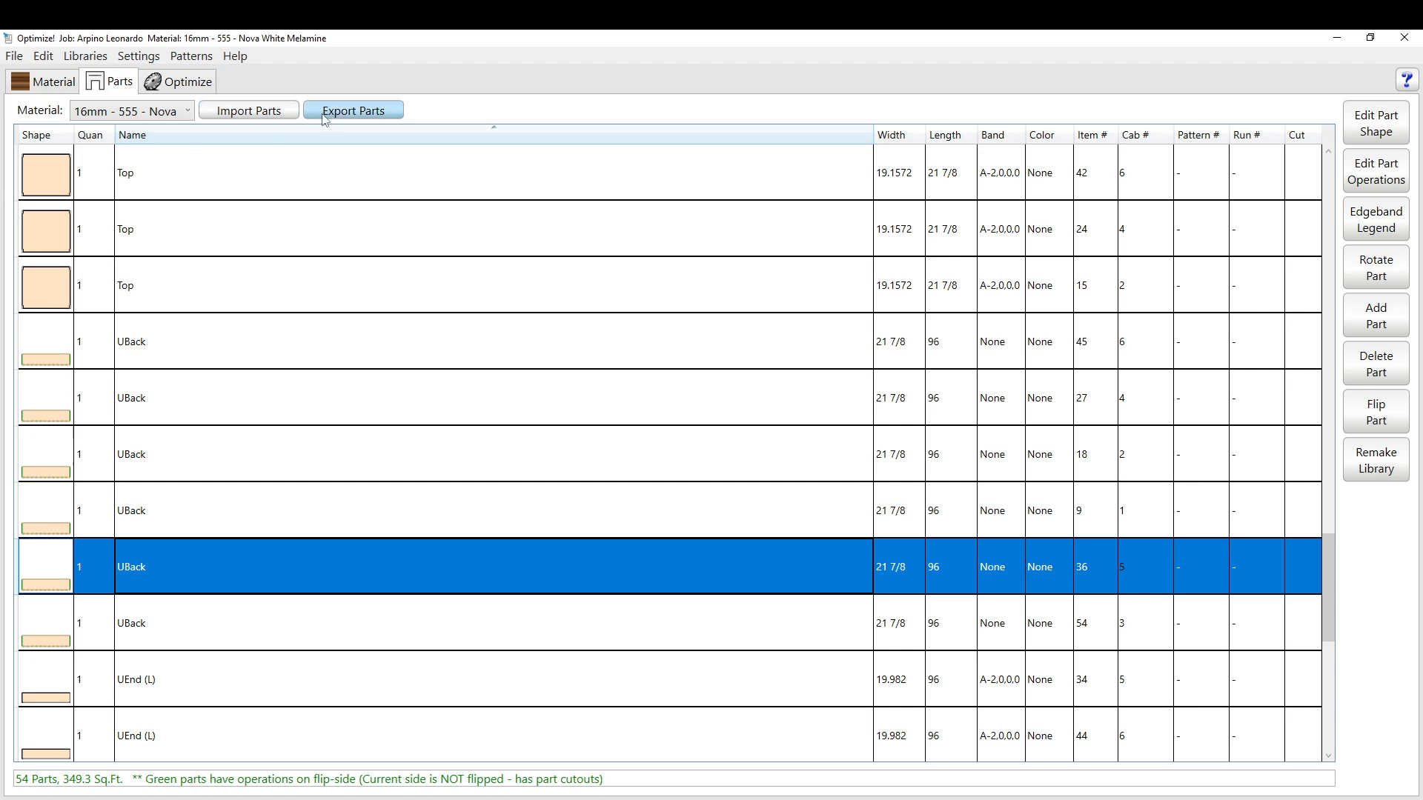
{"action": "scroll", "coordinate": [287, 448], "scroll_direction": "down", "scroll_amount": 2}
{"action": "scroll", "coordinate": [288, 448], "scroll_direction": "down", "scroll_amount": 1}
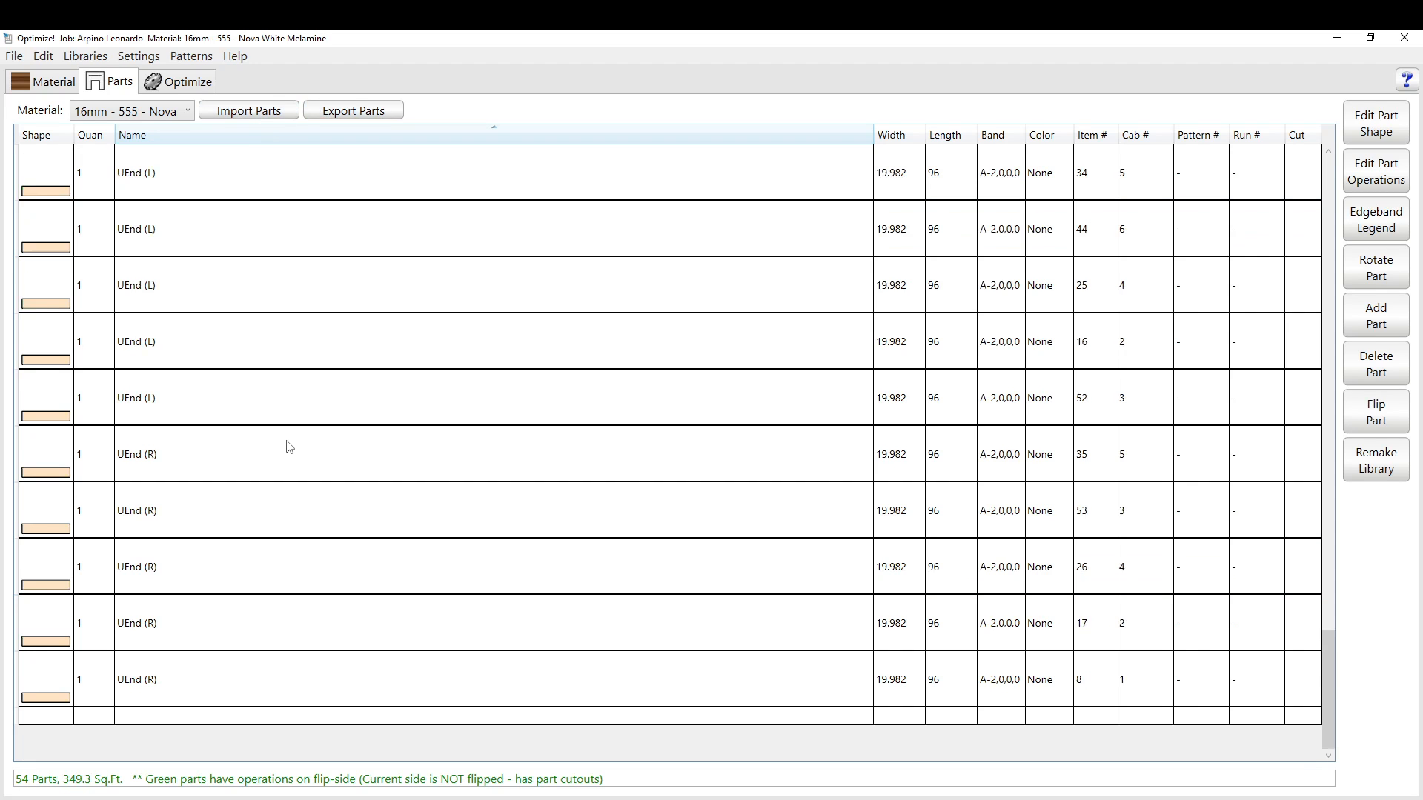
{"action": "scroll", "coordinate": [287, 446], "scroll_direction": "up", "scroll_amount": 4}
{"action": "scroll", "coordinate": [295, 443], "scroll_direction": "up", "scroll_amount": 1}
{"action": "scroll", "coordinate": [296, 439], "scroll_direction": "up", "scroll_amount": 10}
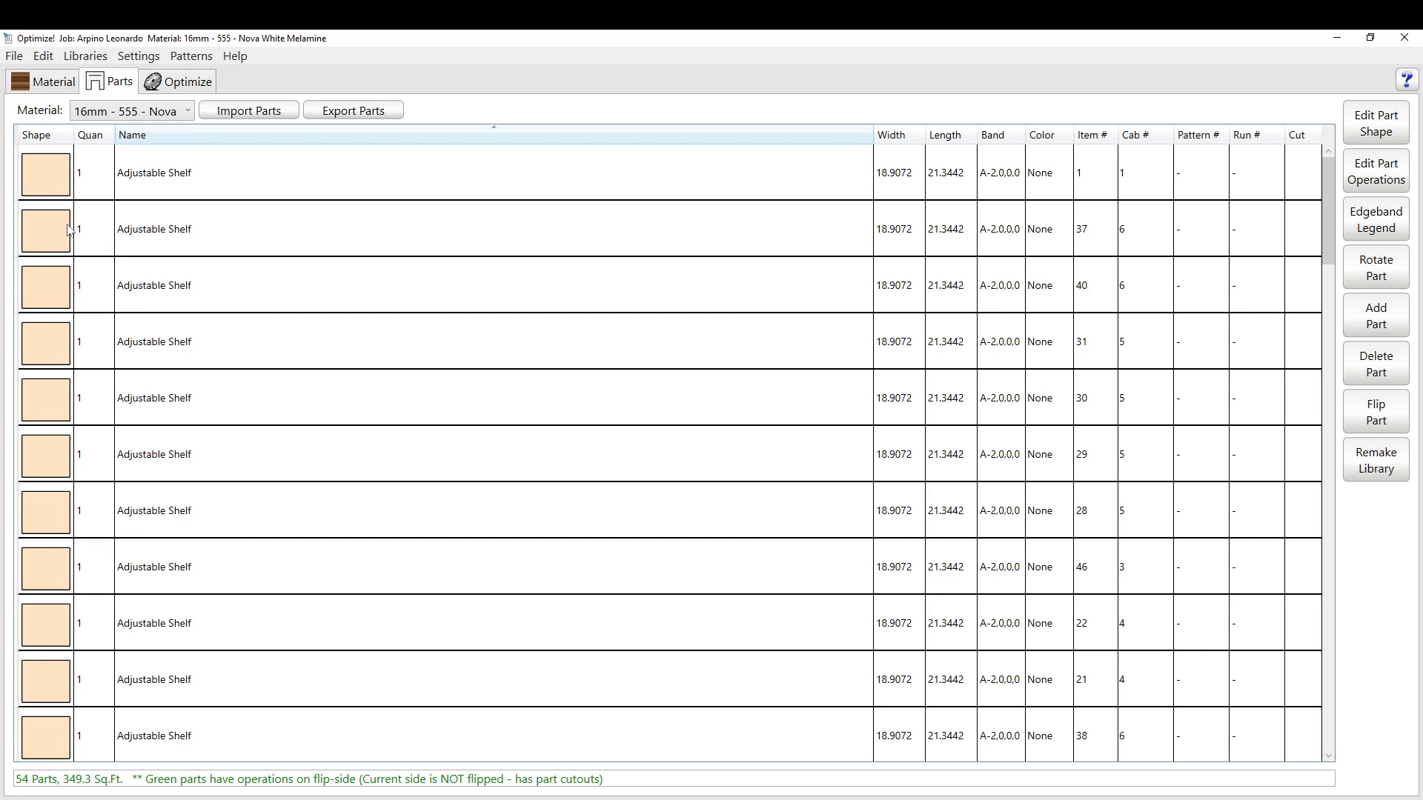
Delete all the Adjustable Shelf parts from the 16mm - 555 - Nova White Melamine parts list.
{"action": "left_click", "coordinate": [62, 179]}
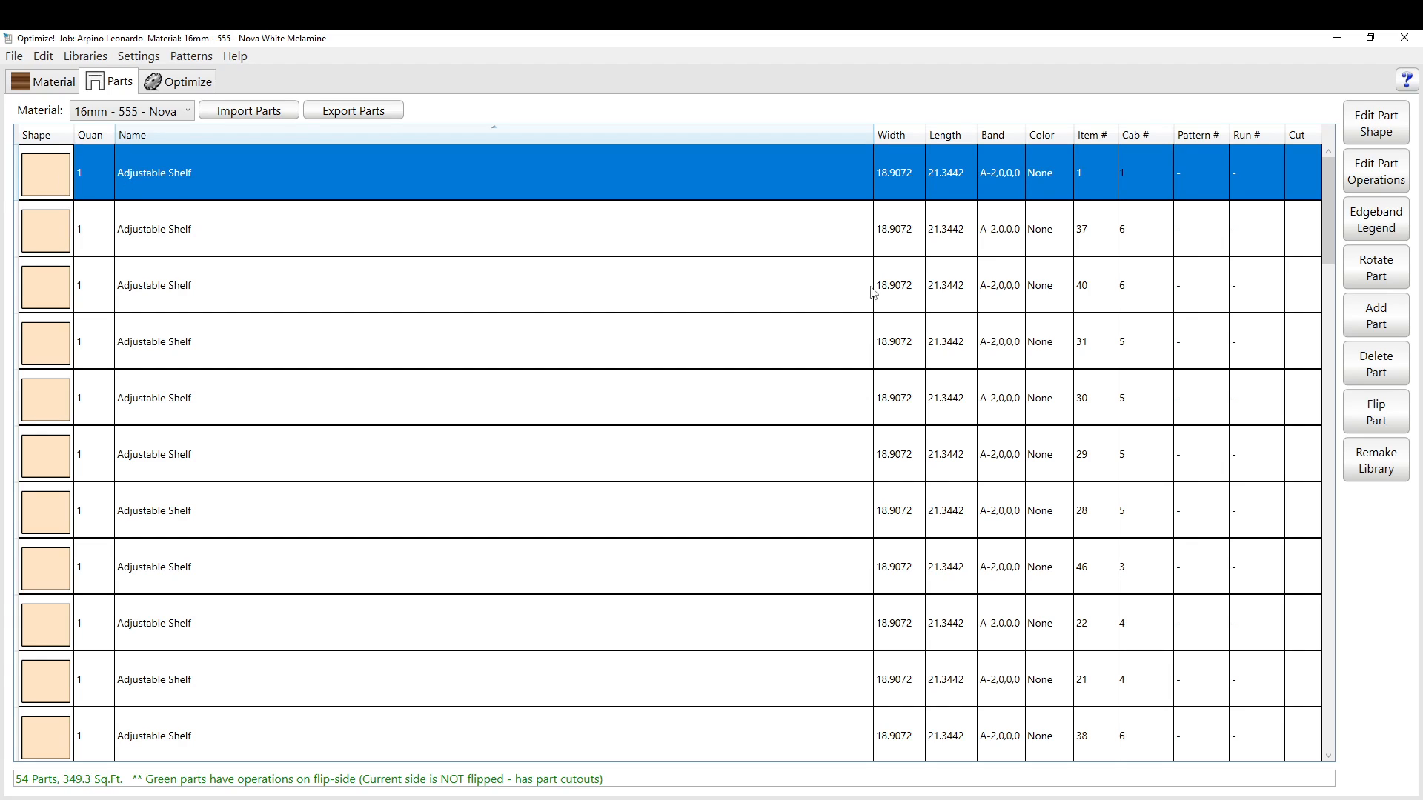
{"action": "left_click", "coordinate": [1383, 367]}
{"action": "key", "text": "Delete"}
{"action": "key", "text": "Delete"}
{"action": "key", "text": "Delete"}
{"action": "key", "text": "Delete"}
{"action": "key", "text": "Delete"}
{"action": "key", "text": "Delete"}
{"action": "key", "text": "Delete"}
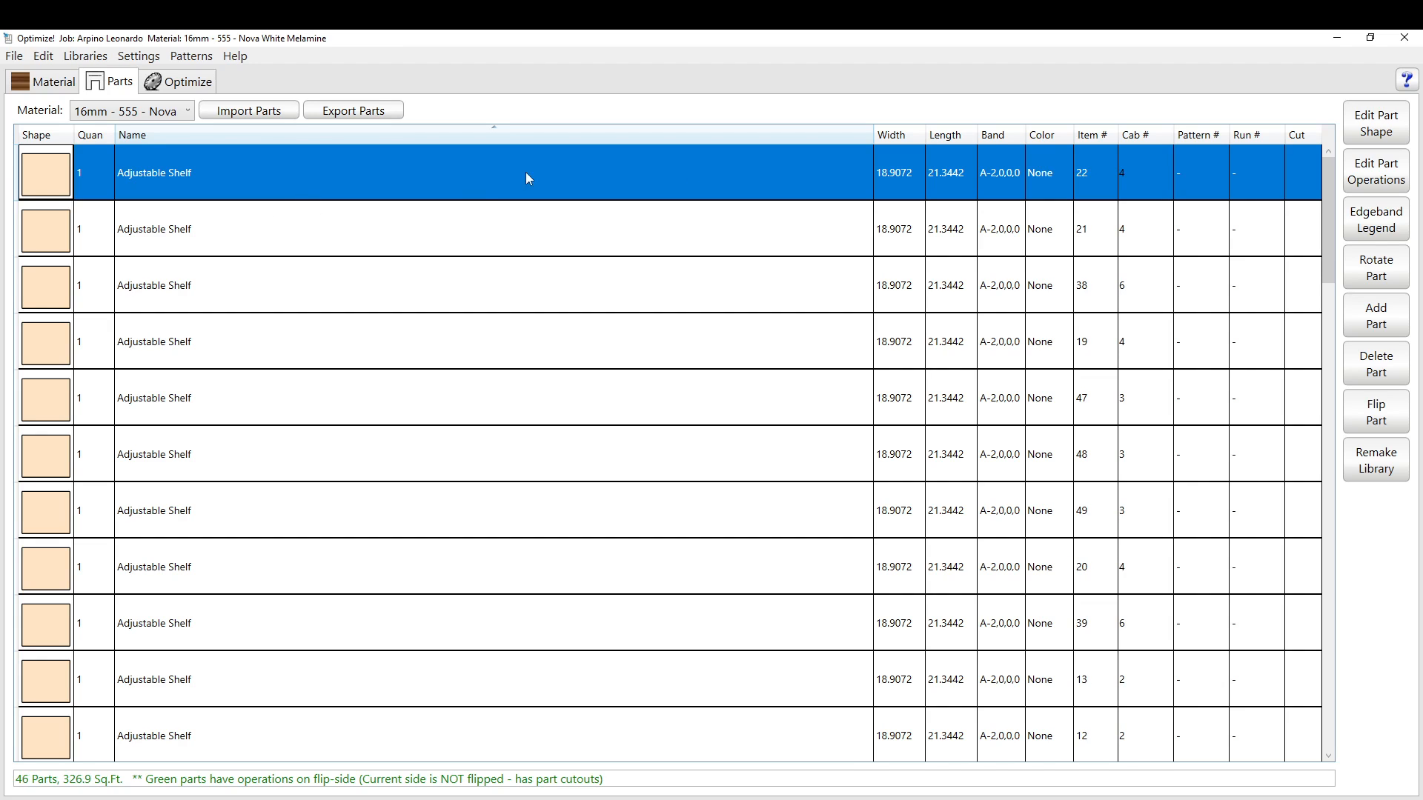
{"action": "key", "text": "Delete"}
{"action": "key", "text": "Delete"}
{"action": "key", "text": "Delete"}
{"action": "key", "text": "Delete"}
{"action": "key", "text": "Delete"}
{"action": "key", "text": "Delete"}
{"action": "key", "text": "Delete"}
{"action": "key", "text": "Delete"}
{"action": "key", "text": "Delete"}
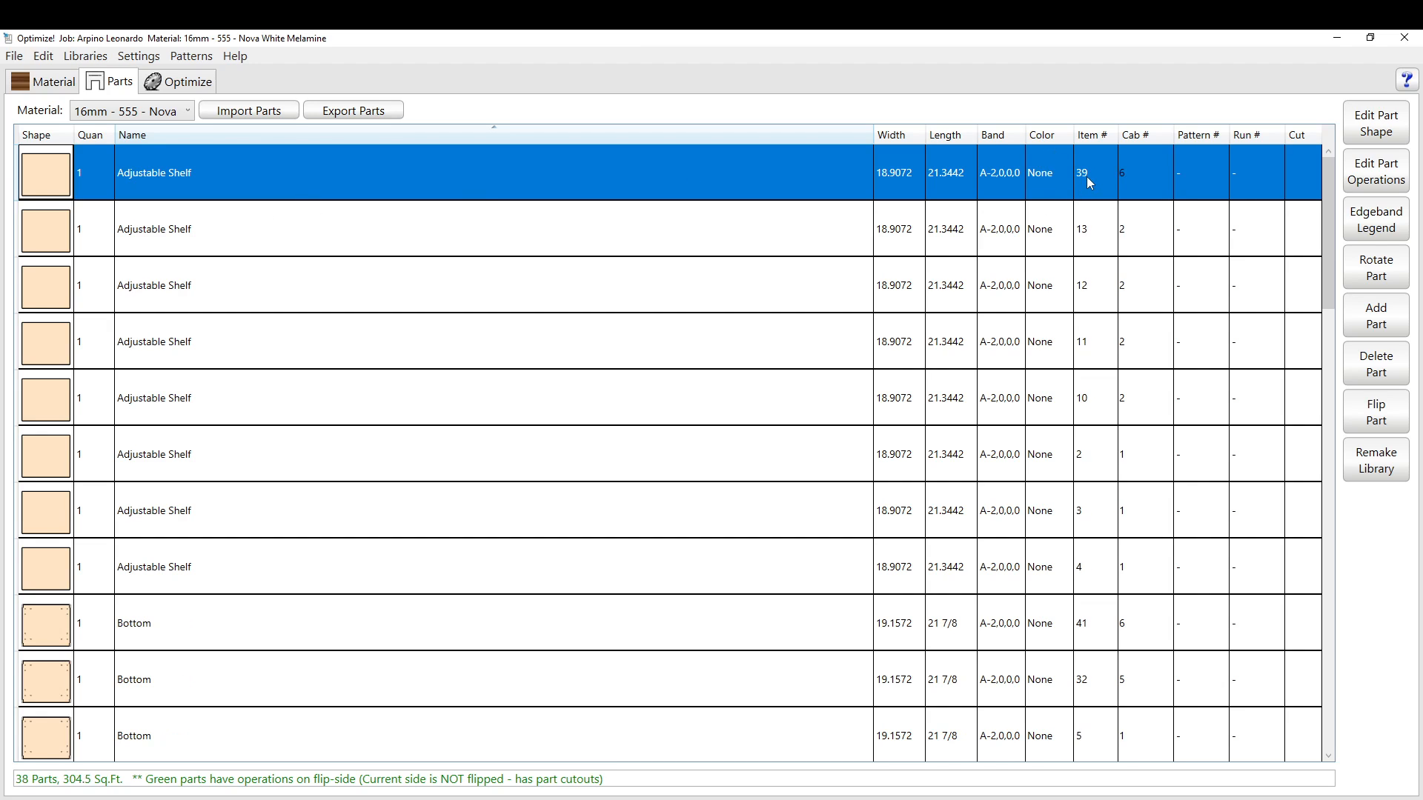
{"action": "key", "text": "Delete"}
{"action": "key", "text": "Delete"}
{"action": "key", "text": "Delete"}
{"action": "key", "text": "Delete"}
{"action": "key", "text": "Delete"}
{"action": "key", "text": "Delete"}
{"action": "key", "text": "Delete"}
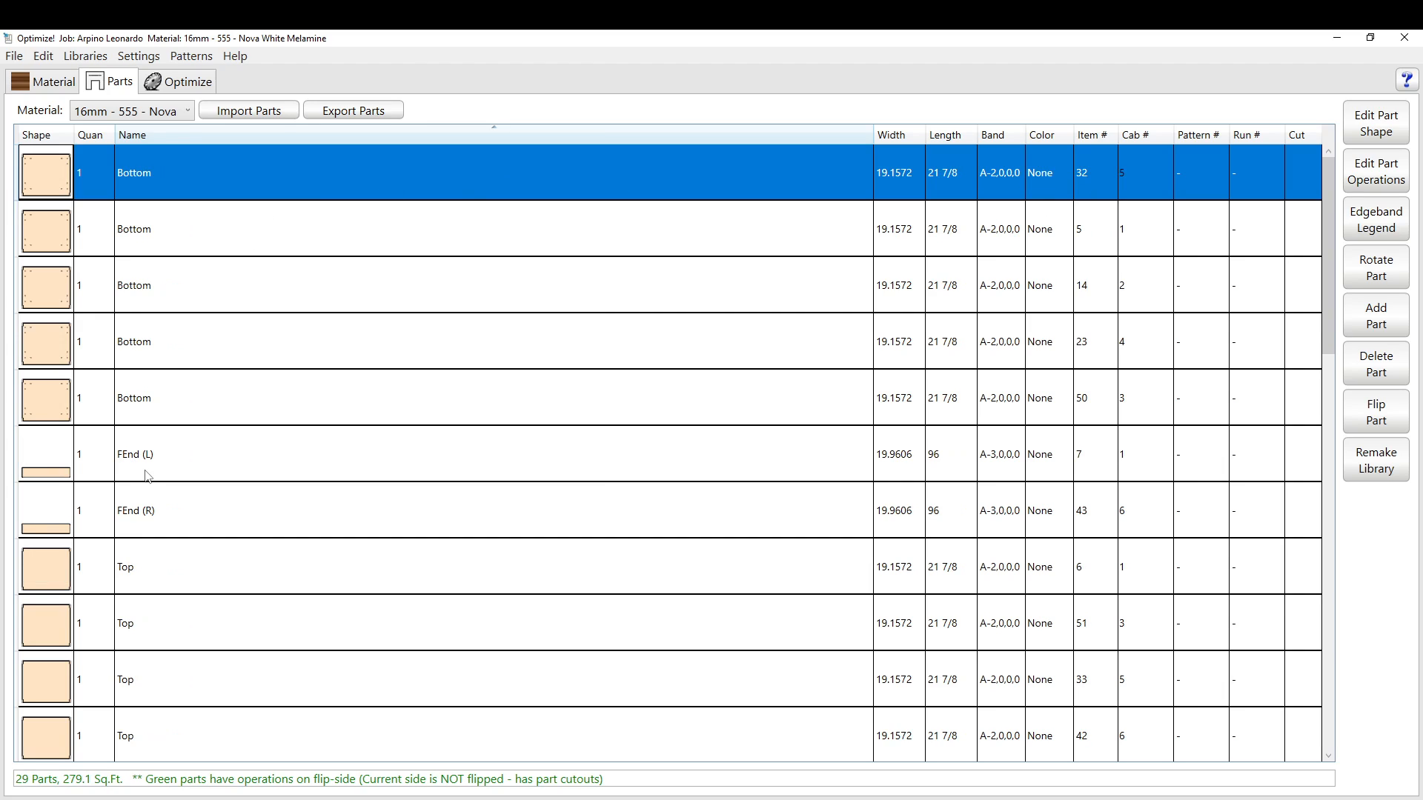
Delete the Bottom parts of cabinets 5, 1 and 2 from the parts list.
{"action": "key", "text": "Delete"}
{"action": "key", "text": "Delete"}
{"action": "key", "text": "Delete"}
{"action": "key", "text": "Delete"}
{"action": "key", "text": "Delete"}
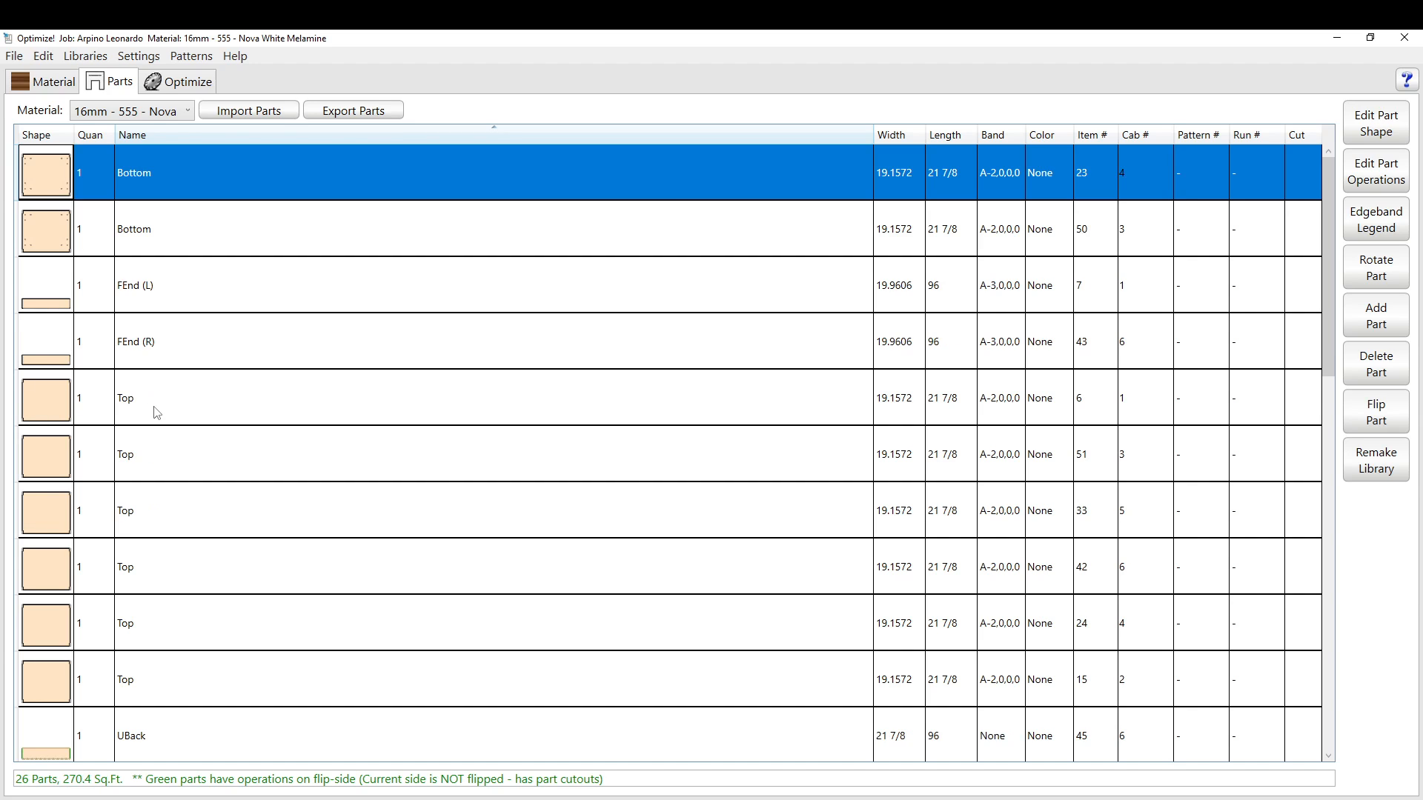
Delete the remaining Bottom parts and all Top, UBack and UEnd parts, keeping only FEnd (L) and FEnd (R).
{"action": "left_click", "coordinate": [135, 275]}
{"action": "key", "text": "Delete"}
{"action": "key", "text": "Delete"}
{"action": "key", "text": "Delete"}
{"action": "key", "text": "Delete"}
{"action": "key", "text": "Delete"}
{"action": "key", "text": "Delete"}
{"action": "key", "text": "Delete"}
{"action": "key", "text": "Delete"}
{"action": "key", "text": "Delete"}
{"action": "key", "text": "Delete"}
{"action": "key", "text": "Delete"}
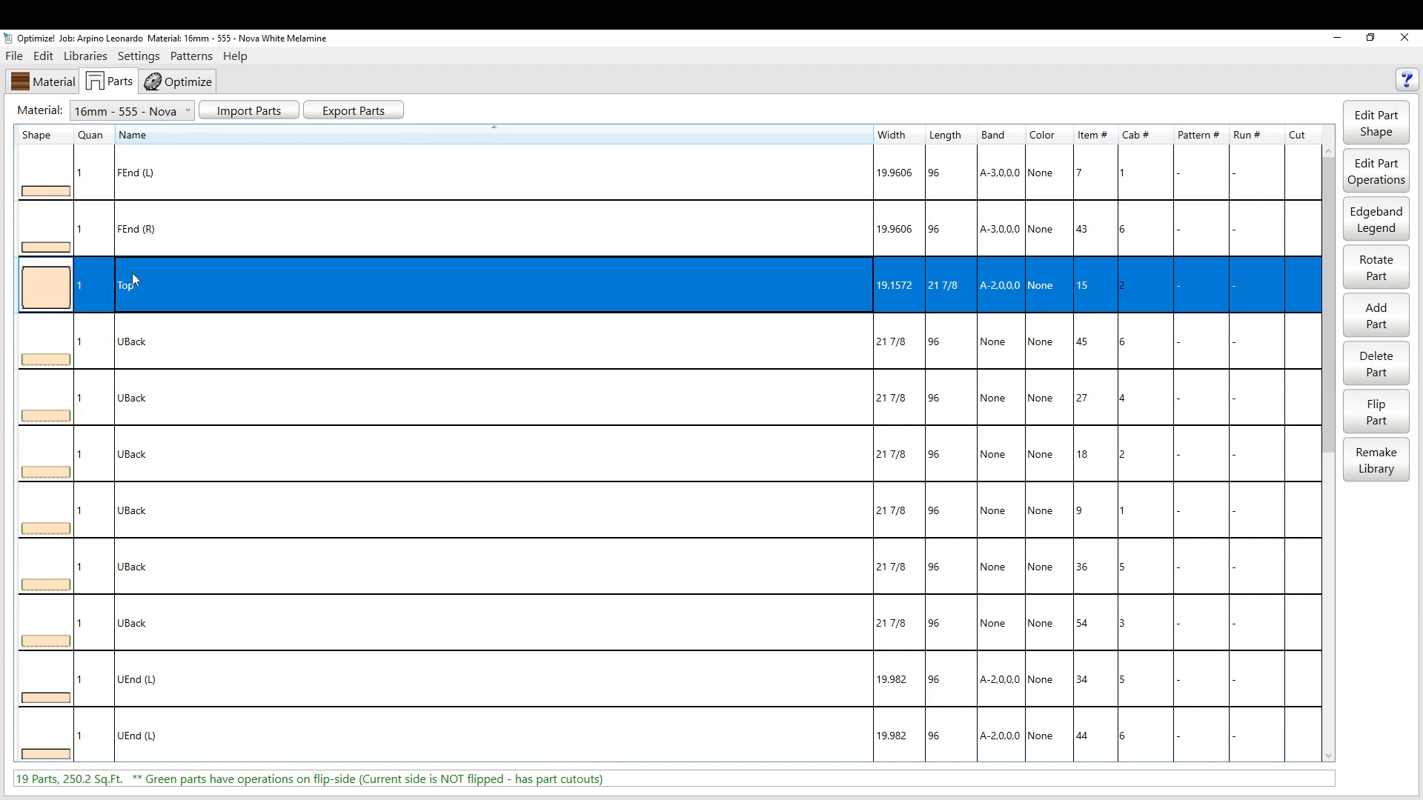
{"action": "key", "text": "Delete"}
{"action": "key", "text": "Delete"}
{"action": "key", "text": "Delete"}
{"action": "key", "text": "Delete"}
{"action": "key", "text": "Delete"}
{"action": "key", "text": "Delete"}
{"action": "key", "text": "Delete"}
{"action": "key", "text": "Delete"}
{"action": "key", "text": "Delete"}
{"action": "key", "text": "Delete"}
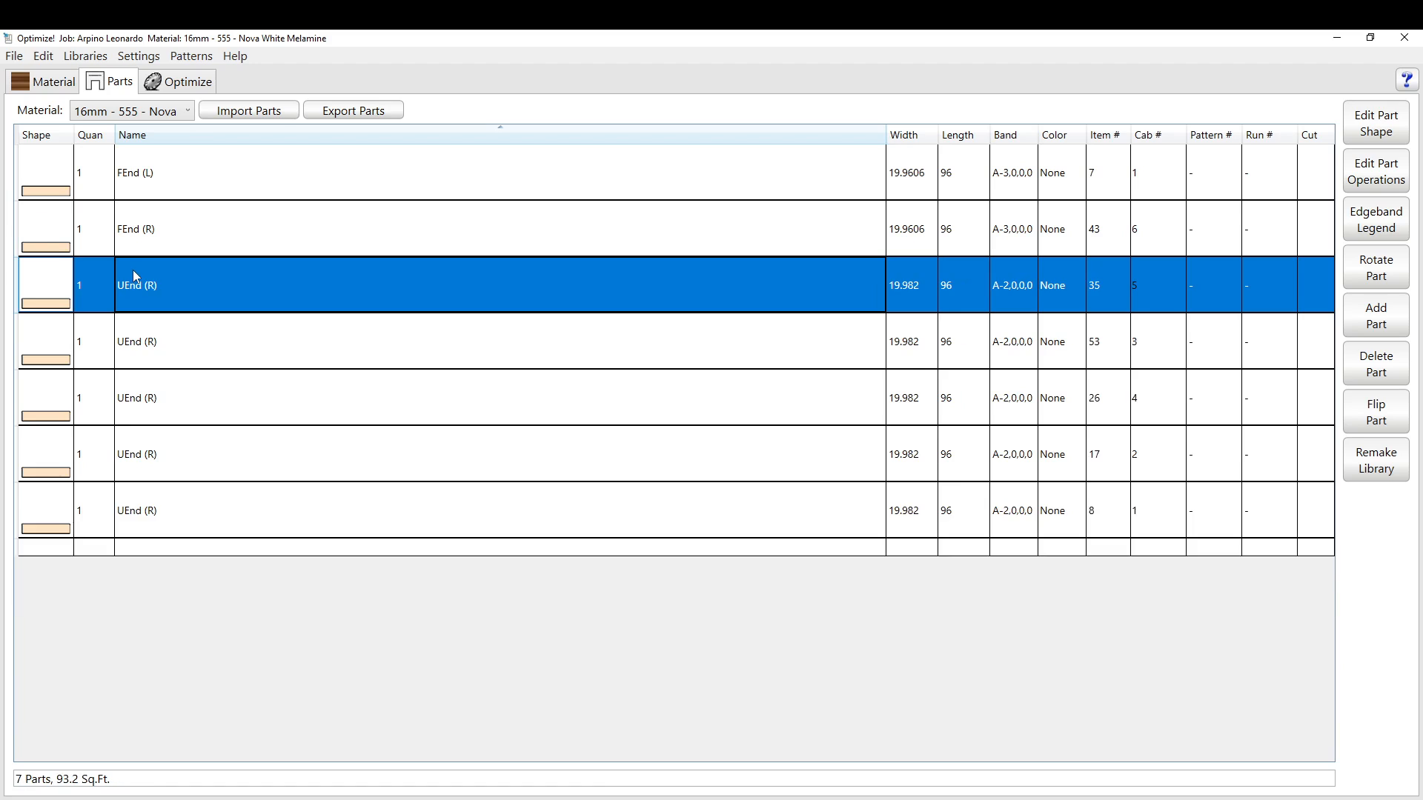
{"action": "key", "text": "Delete"}
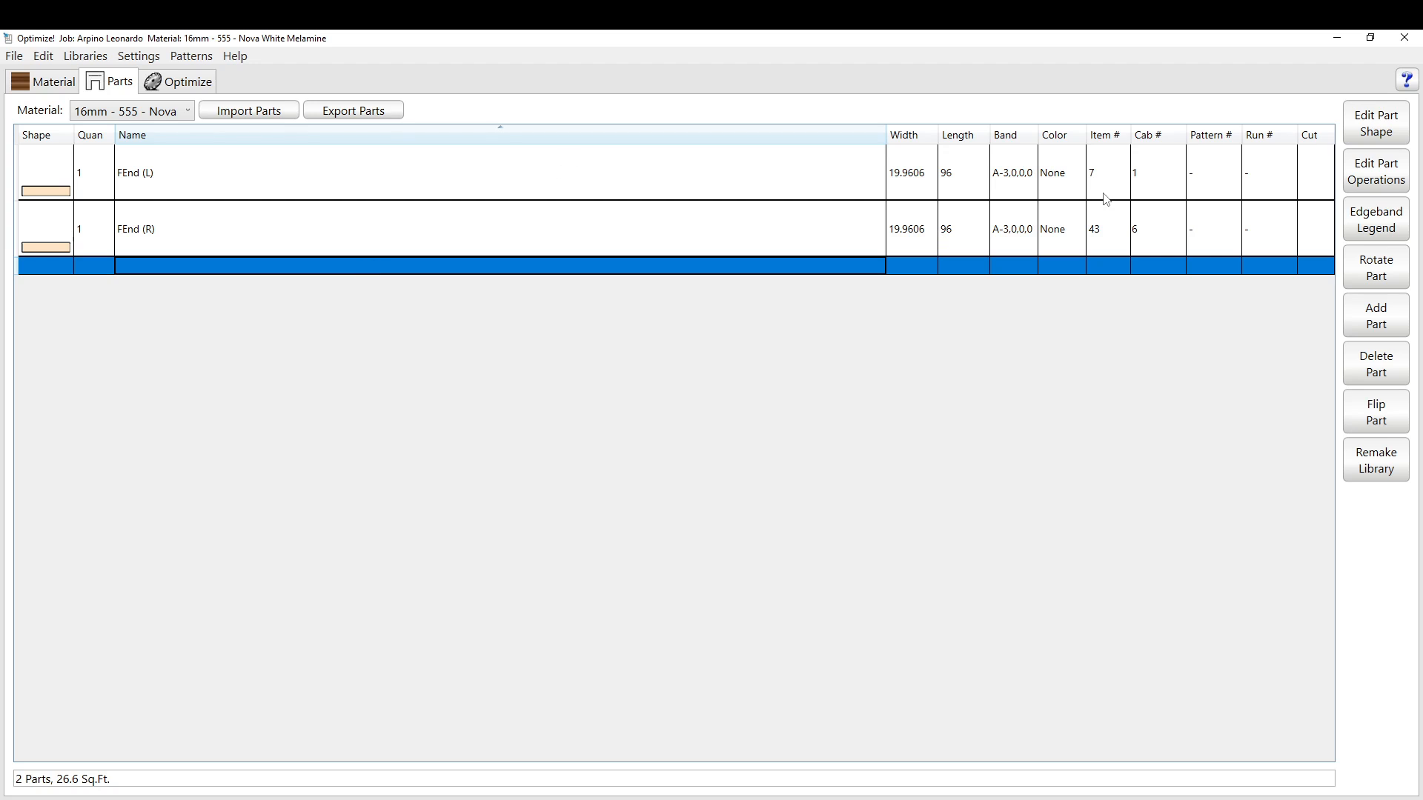
Check the optimization settings, and close the optimizer without saving the changes to materials and parts.
{"action": "left_click", "coordinate": [174, 84]}
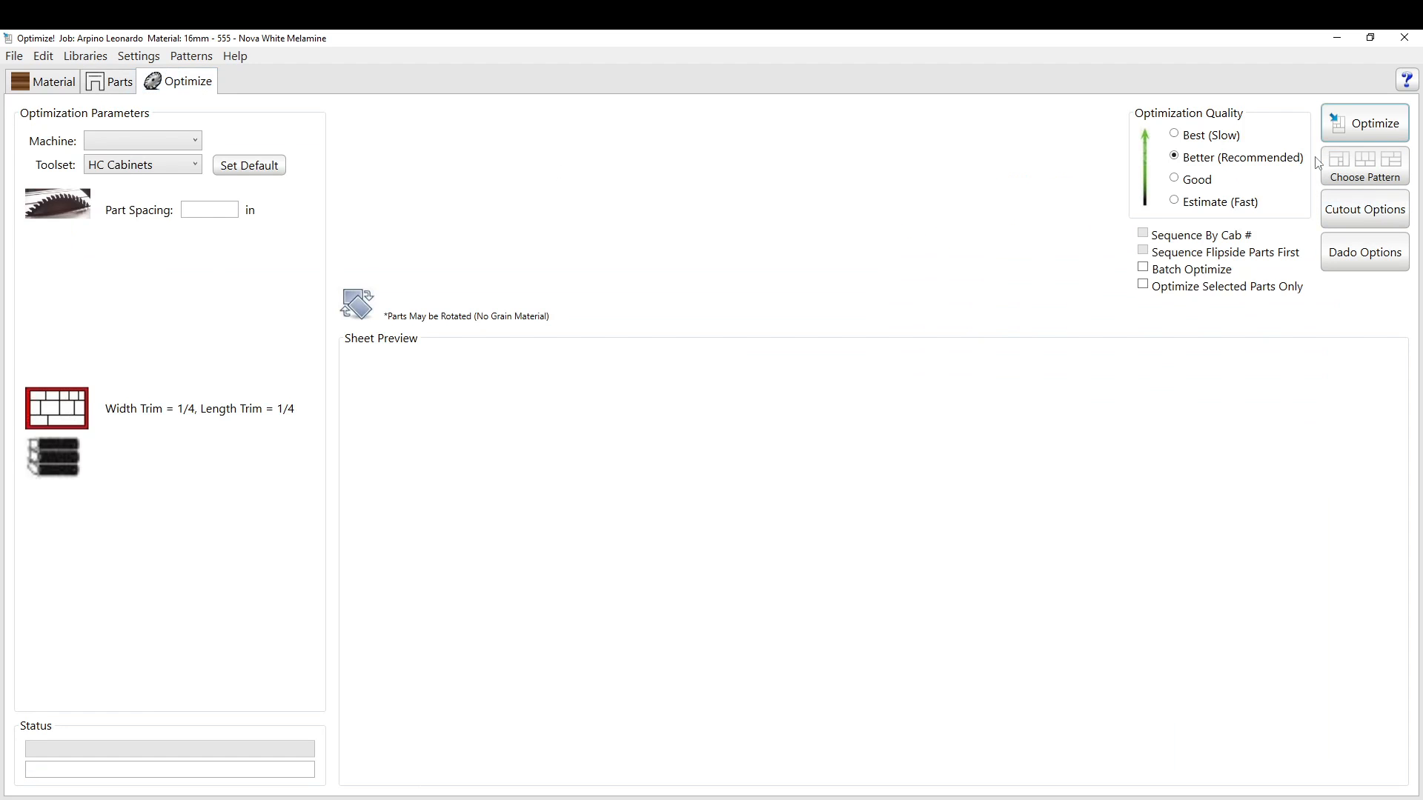
{"action": "left_click", "coordinate": [1402, 38]}
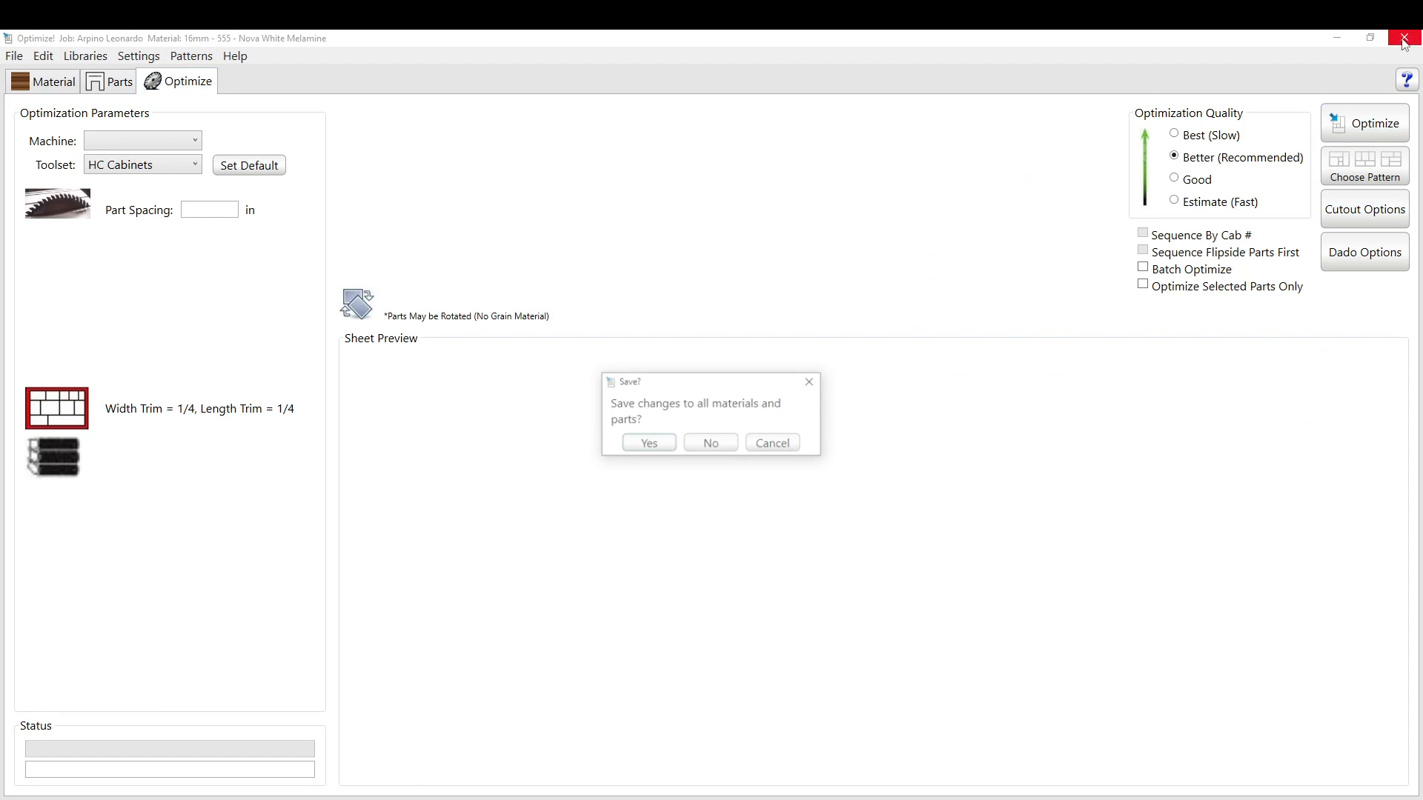
{"action": "left_click", "coordinate": [711, 443]}
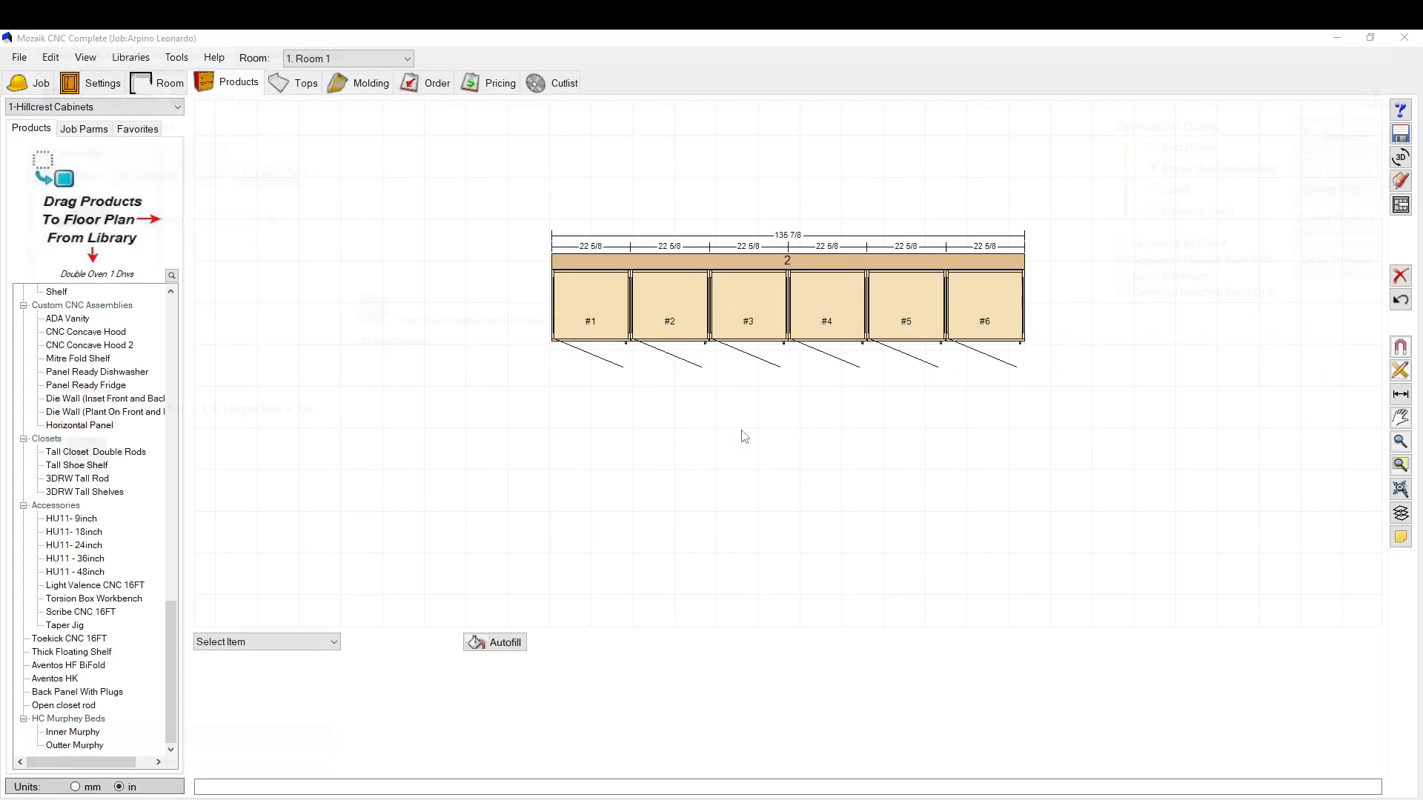
Send the 16mm - 555 - Nova White Melamine cutlist to the optimizer, overwriting the existing file with new parts, and view the parts list.
{"action": "left_click", "coordinate": [565, 78]}
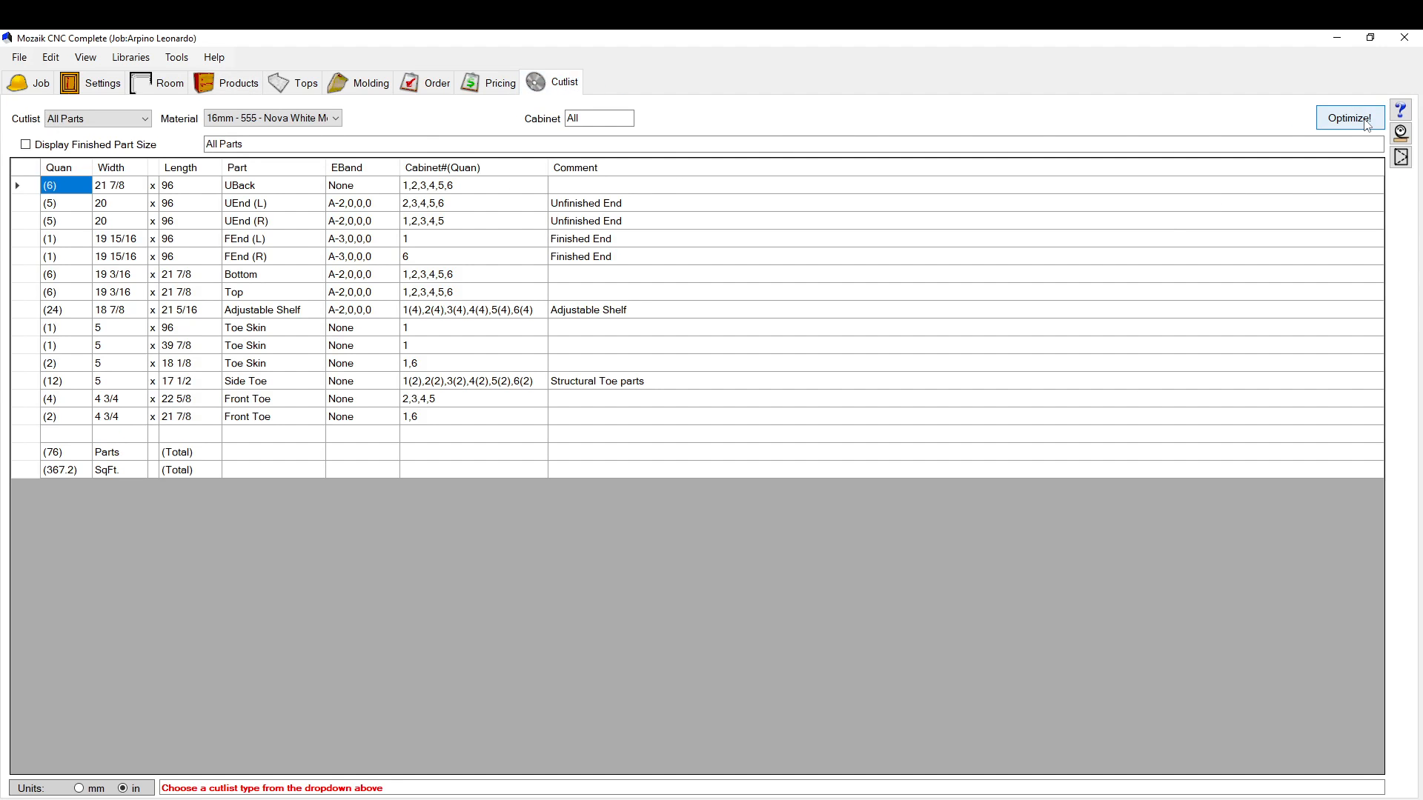
{"action": "left_click", "coordinate": [1364, 120]}
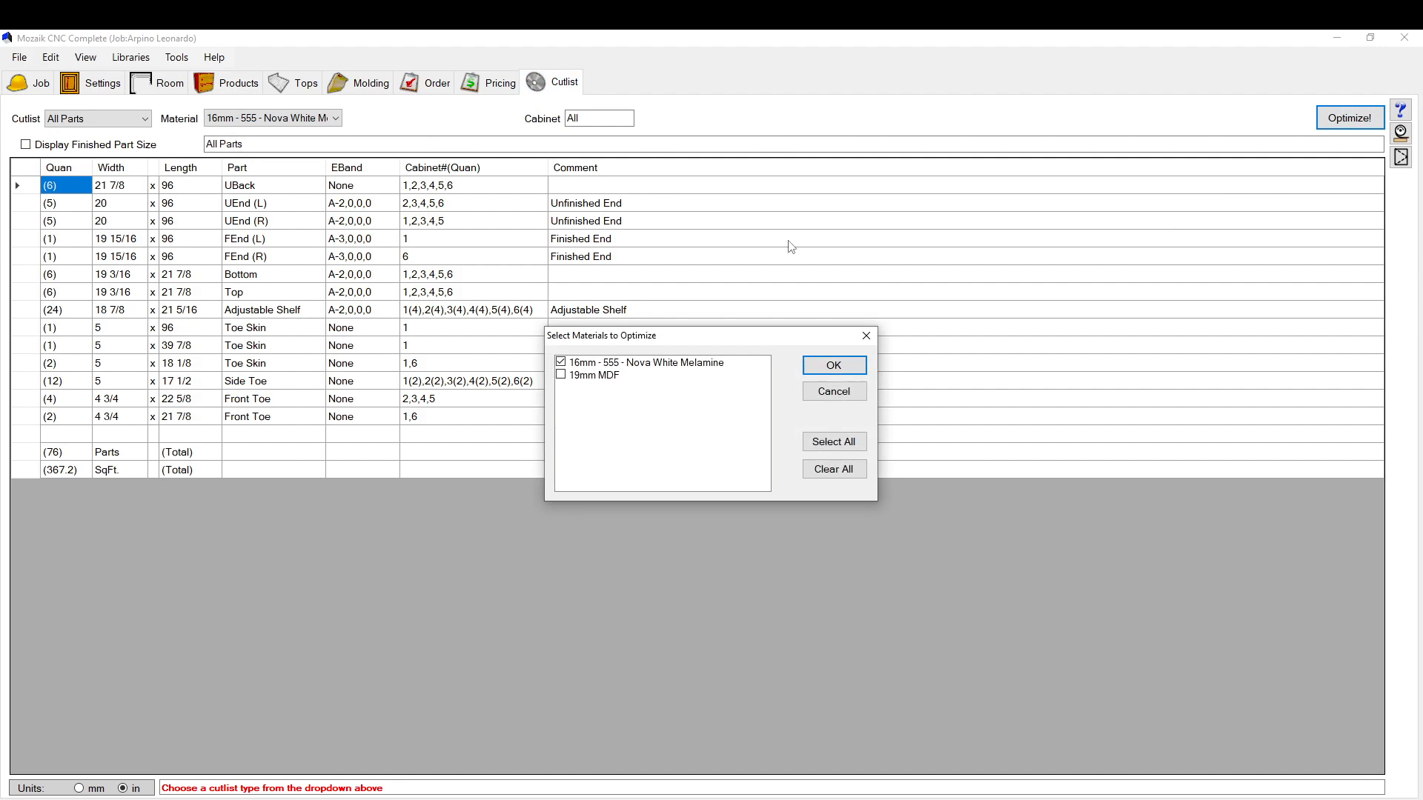
{"action": "left_click", "coordinate": [833, 365]}
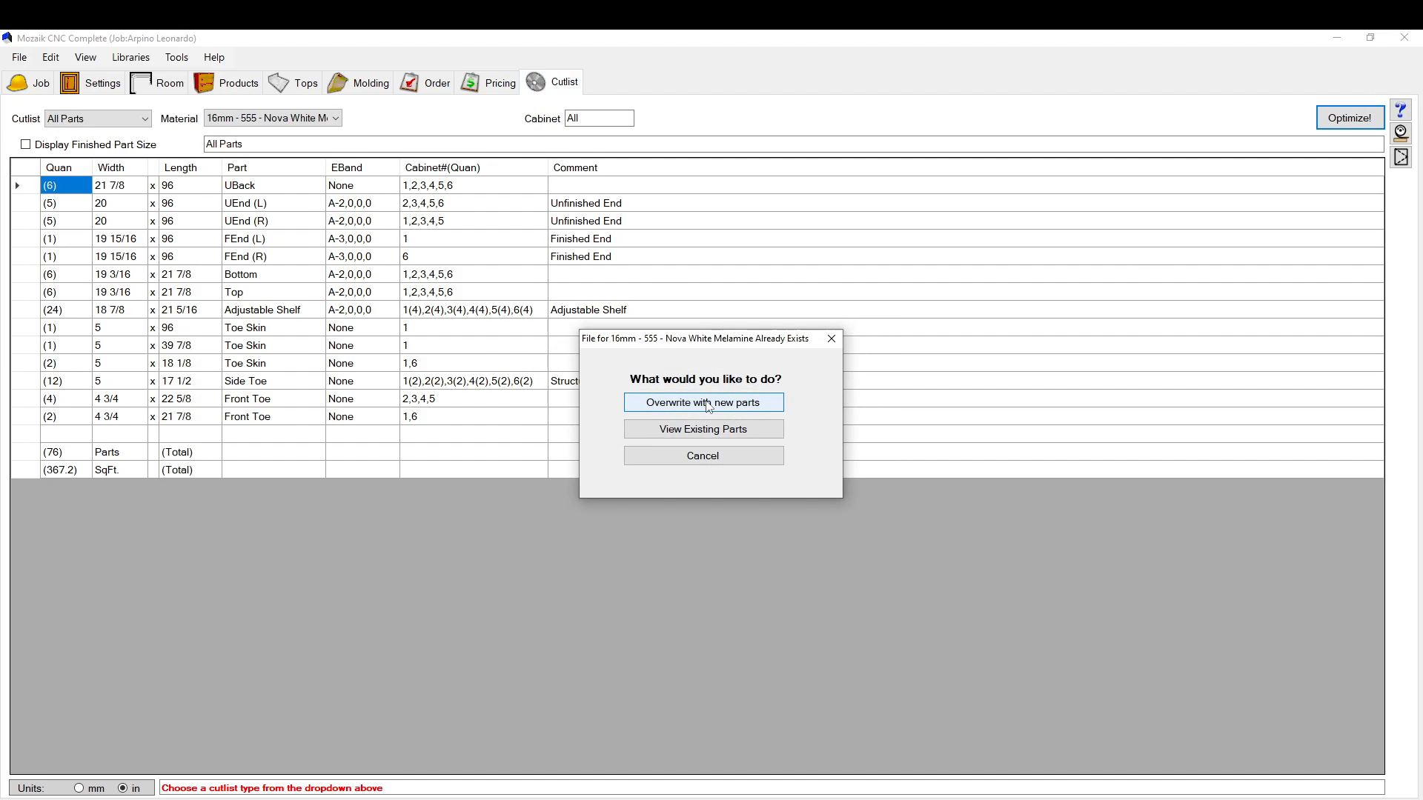
{"action": "left_click", "coordinate": [723, 402]}
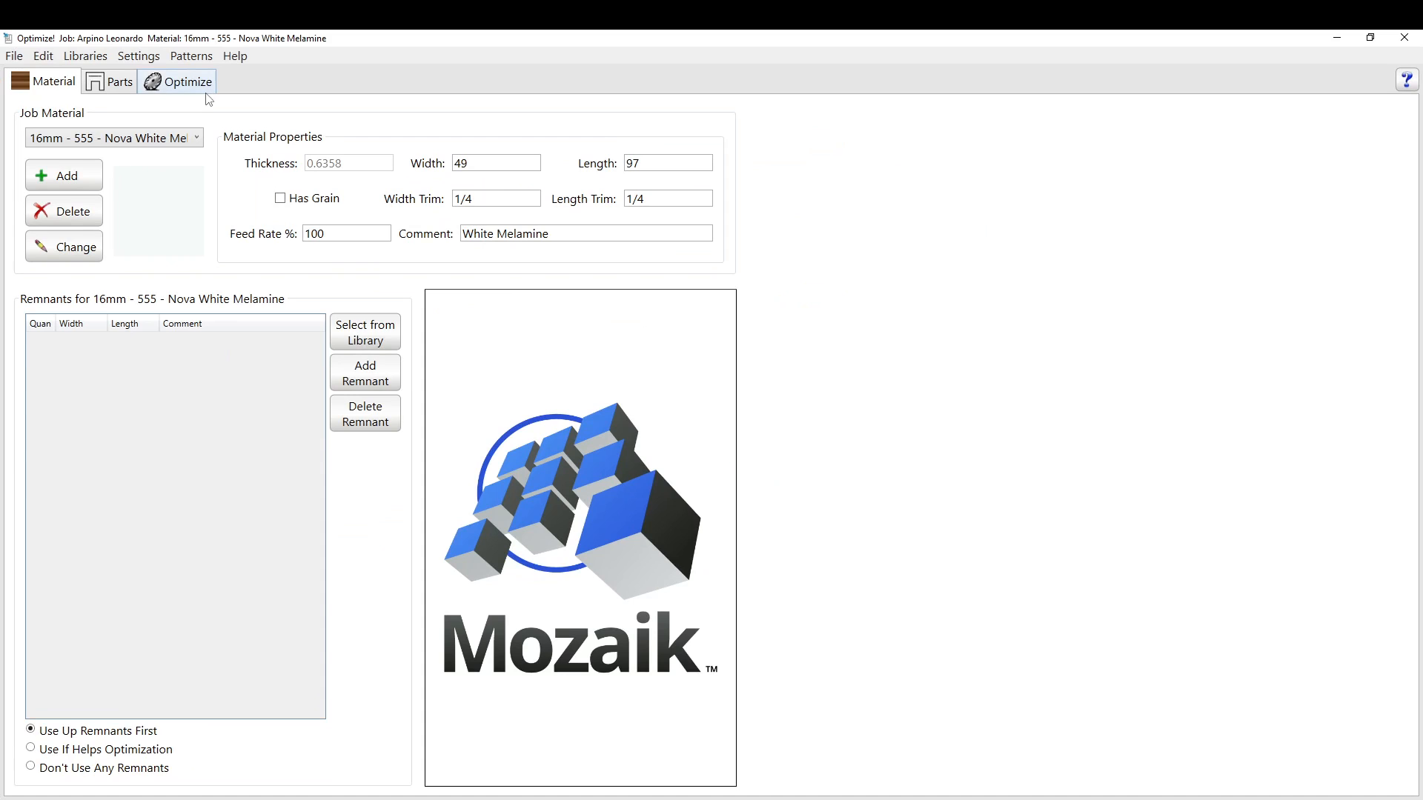
{"action": "left_click", "coordinate": [112, 83]}
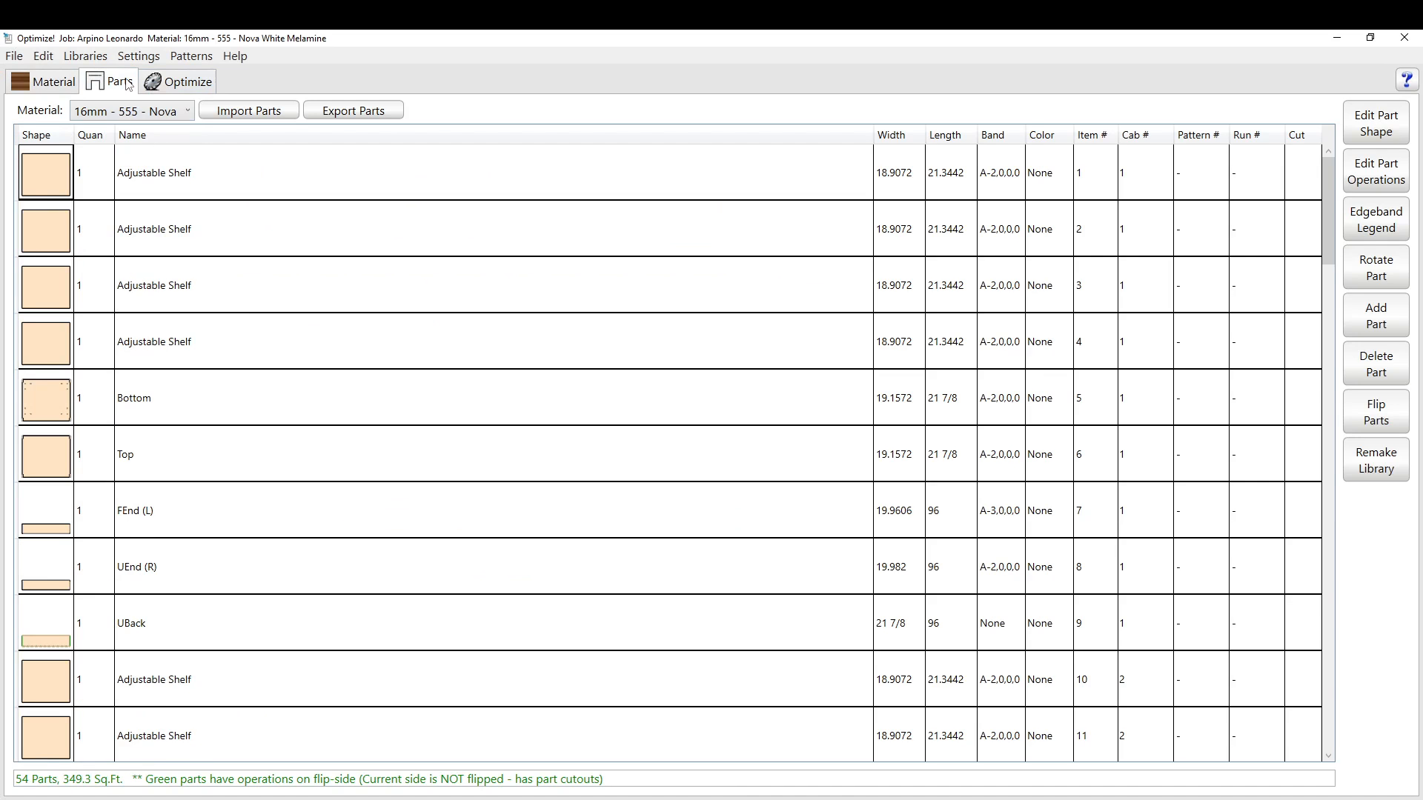
Set up the optimization with the CNC Router machine and the HC Cabinets toolset.
{"action": "left_click", "coordinate": [173, 85]}
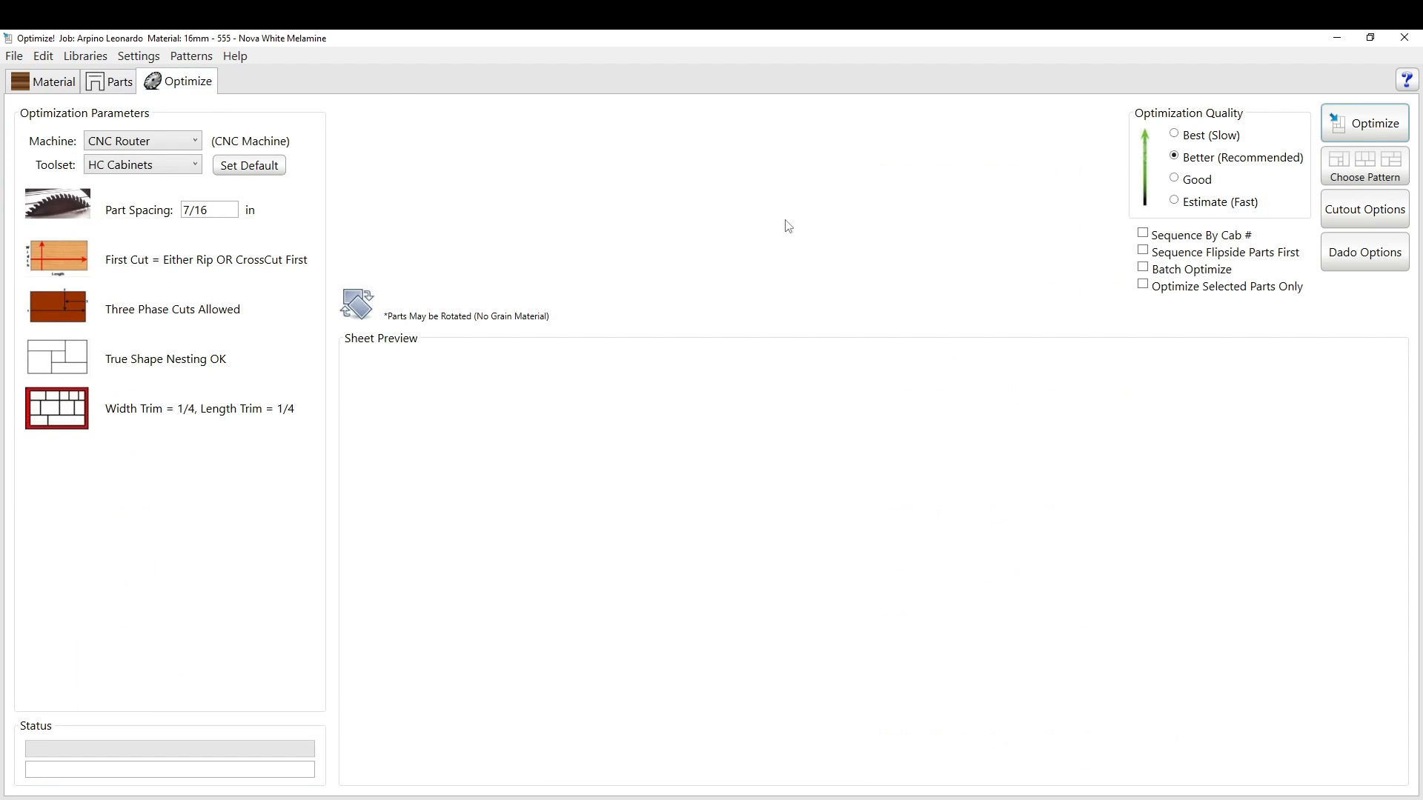
{"action": "left_click", "coordinate": [168, 141]}
{"action": "left_click", "coordinate": [168, 142]}
{"action": "left_click", "coordinate": [176, 171]}
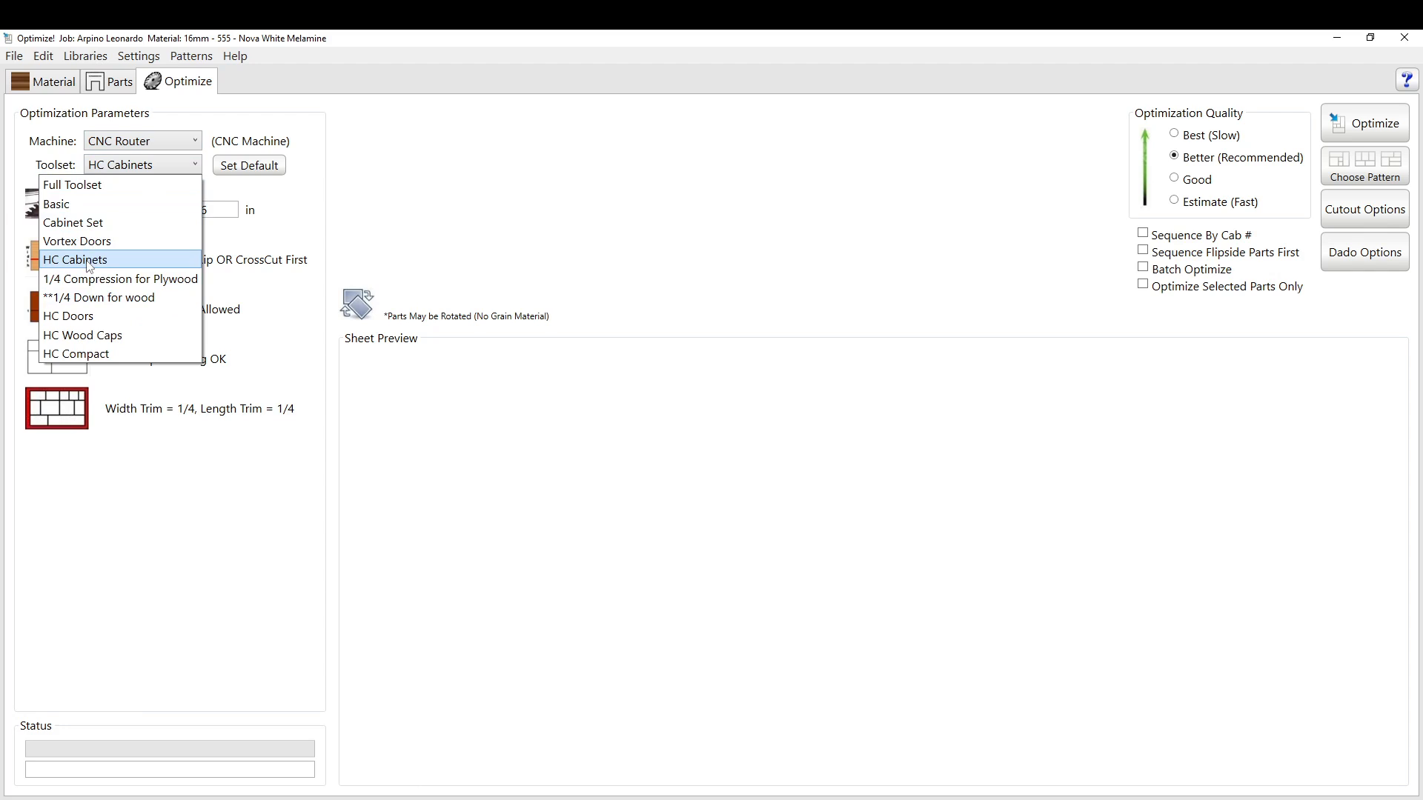
{"action": "left_click", "coordinate": [130, 260]}
Check the 7/16 in part spacing and choose the Better (Recommended) optimization quality.
{"action": "double_click", "coordinate": [231, 212]}
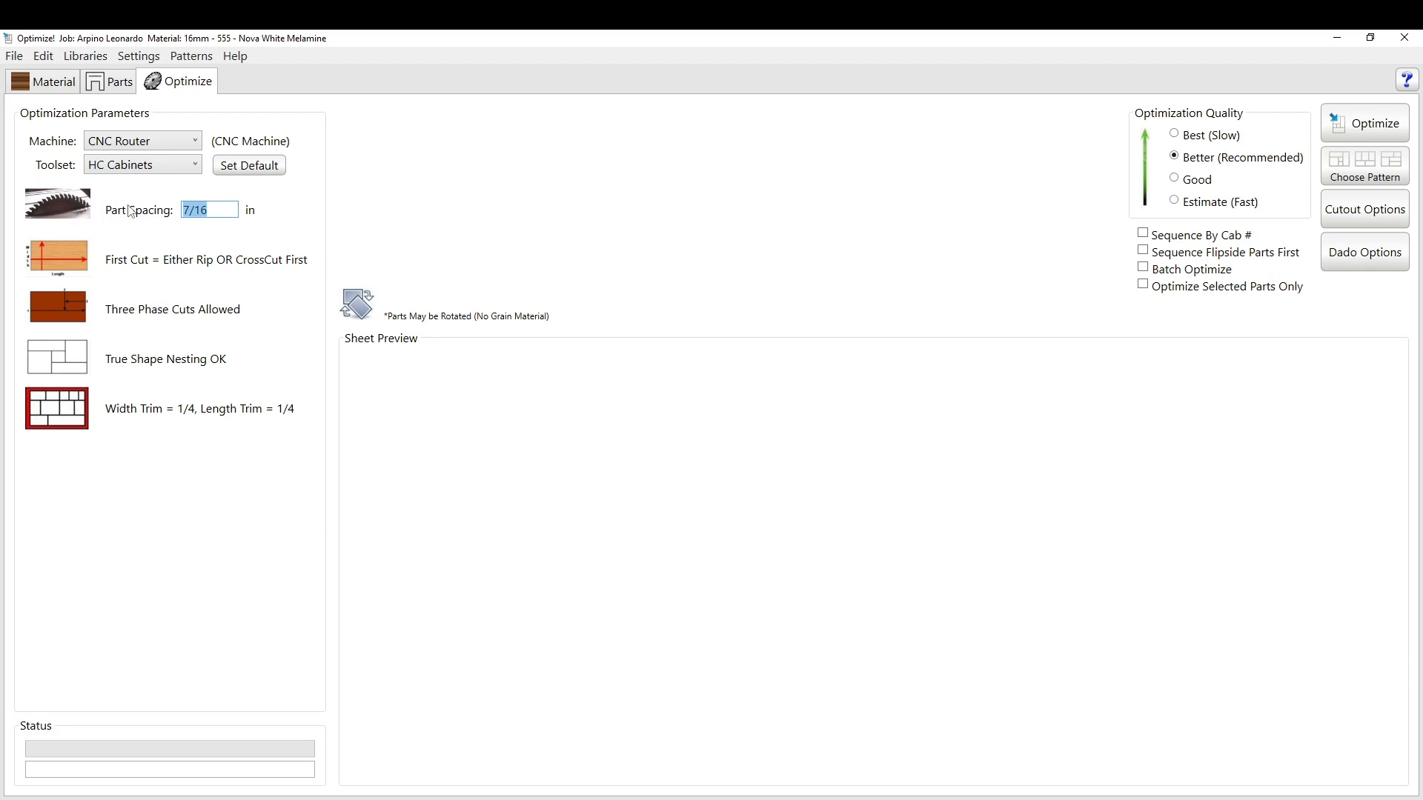
{"action": "left_click", "coordinate": [215, 211]}
{"action": "left_click", "coordinate": [1177, 136]}
{"action": "left_click", "coordinate": [1177, 158]}
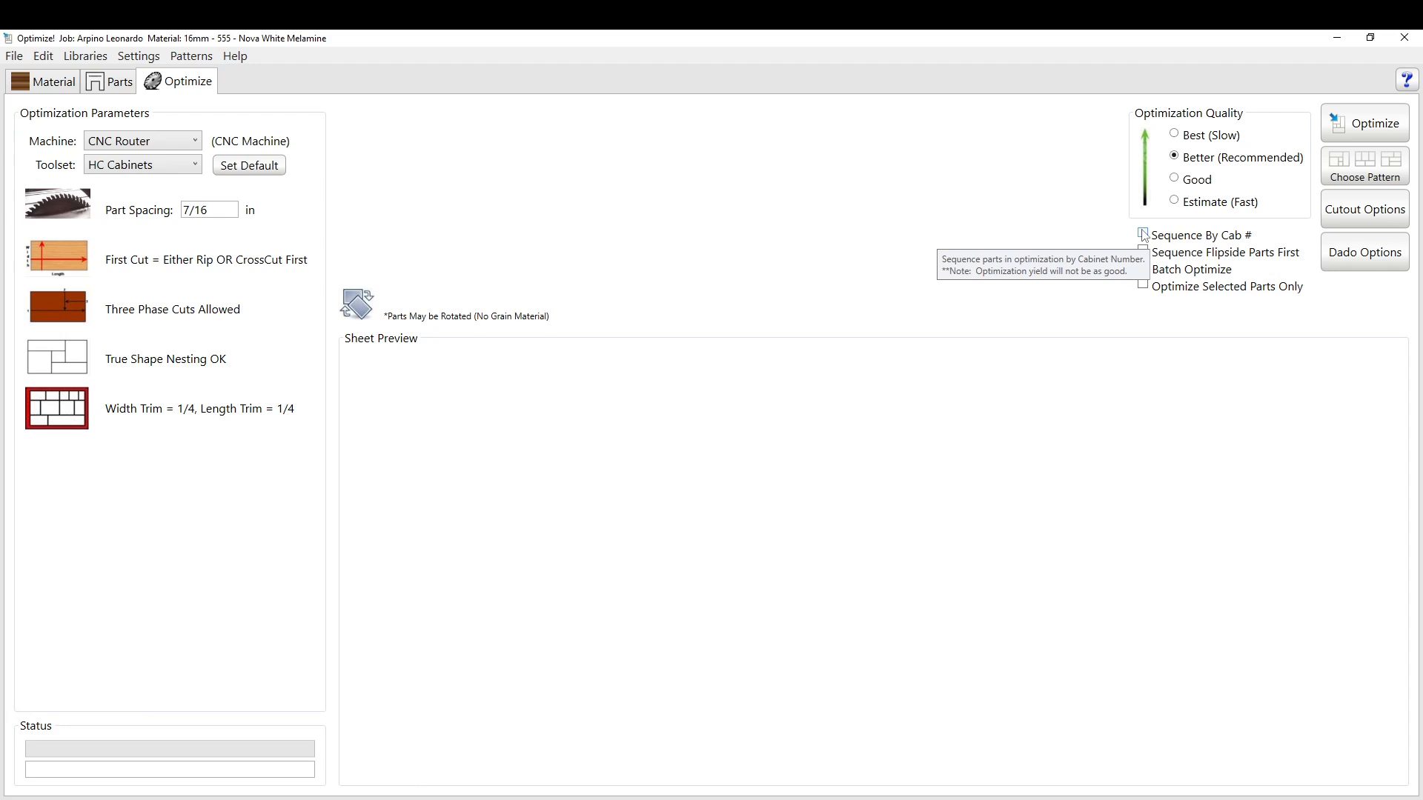
Try the Sequence By Cab # and Sequence Flipside Parts First options, switching each one off again.
{"action": "left_click", "coordinate": [1143, 234]}
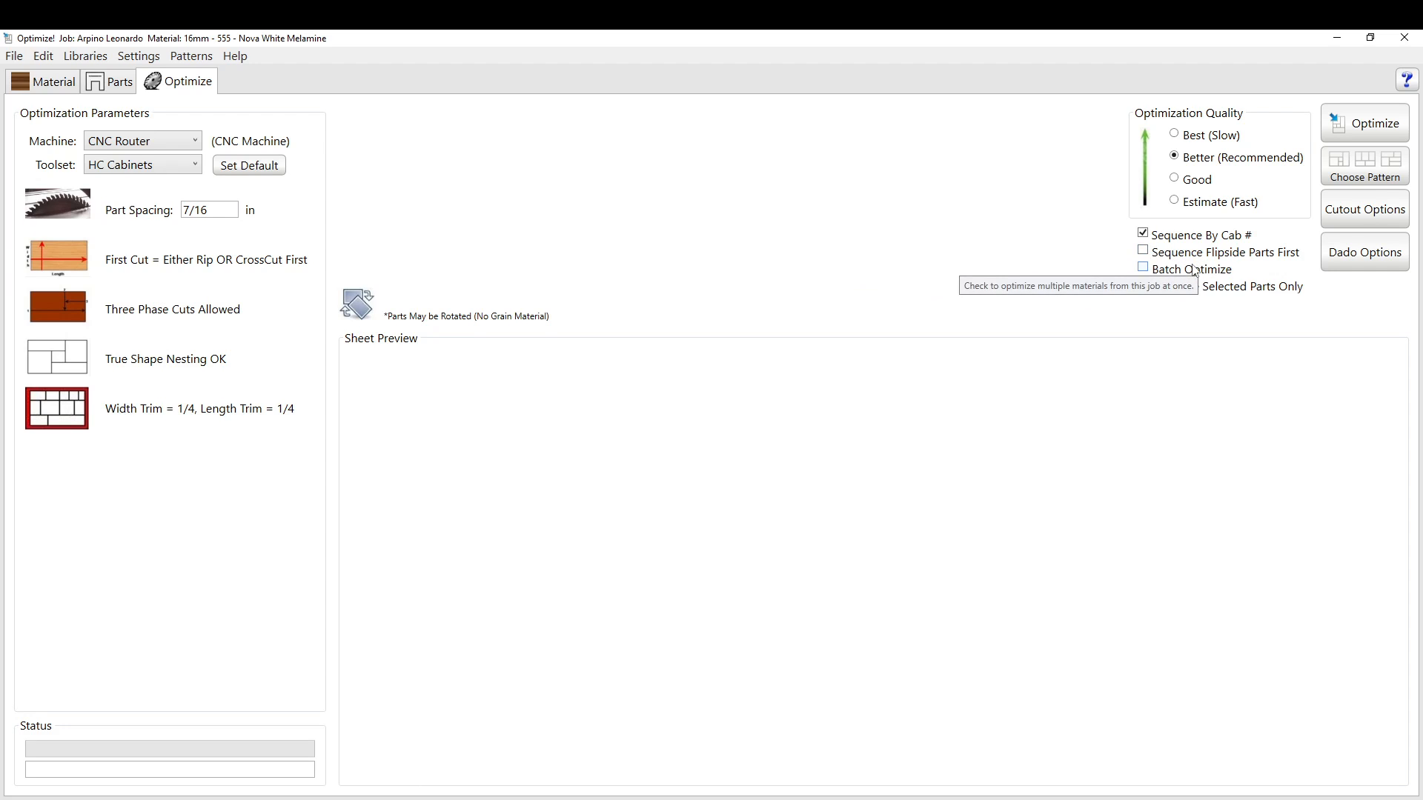
{"action": "left_click", "coordinate": [1143, 234]}
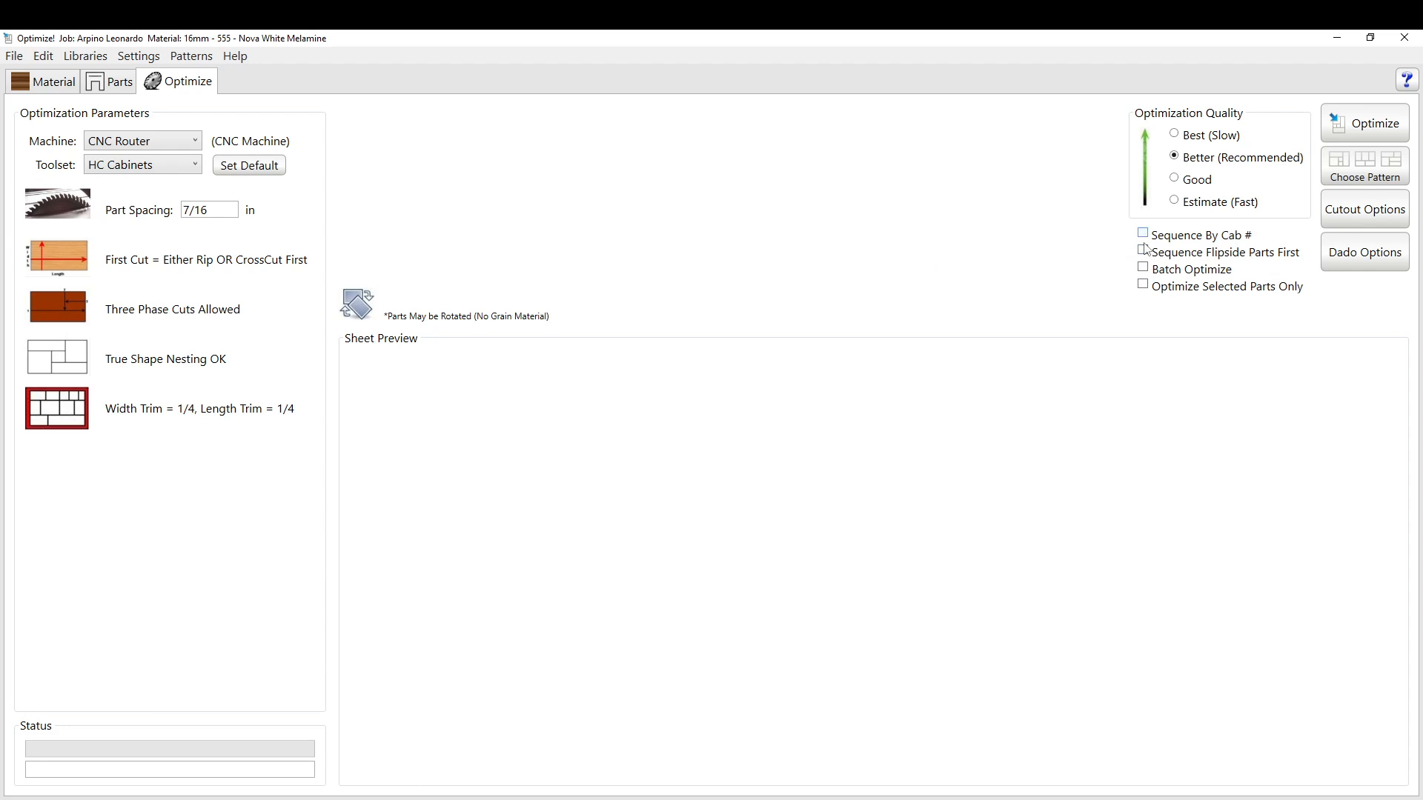
{"action": "left_click", "coordinate": [1142, 251]}
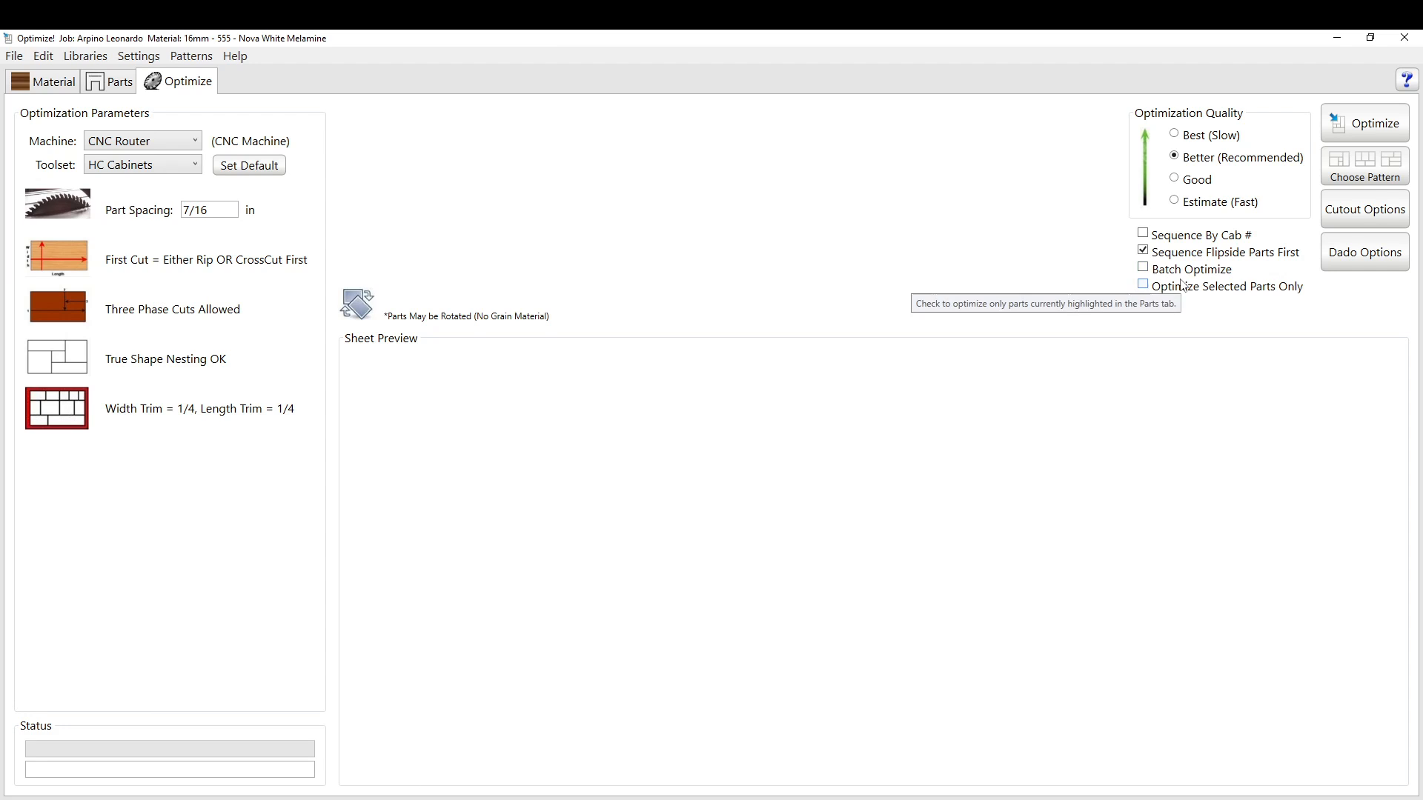
{"action": "left_click", "coordinate": [1143, 251]}
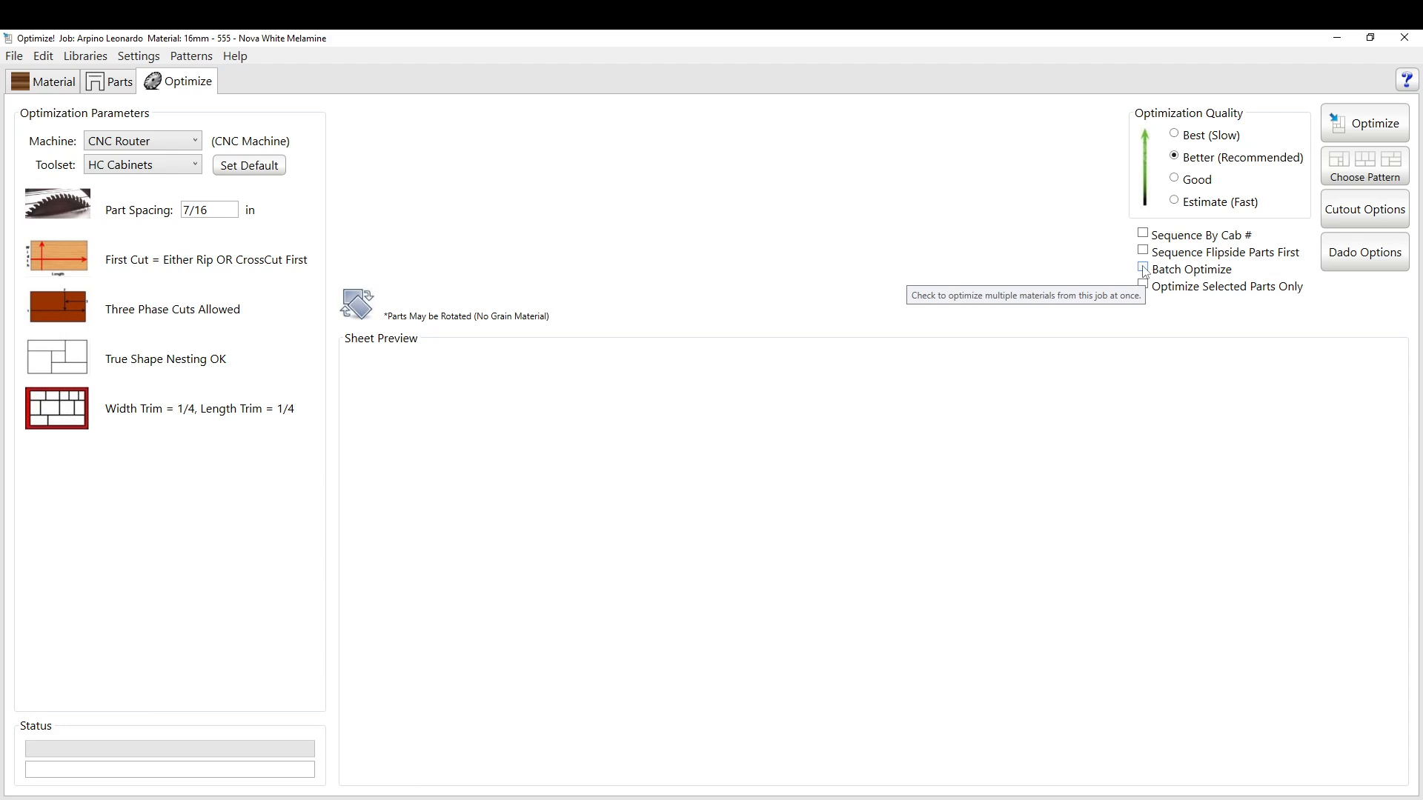
Try the Batch Optimize option for multiple materials and switch it off again.
{"action": "left_click", "coordinate": [1144, 269]}
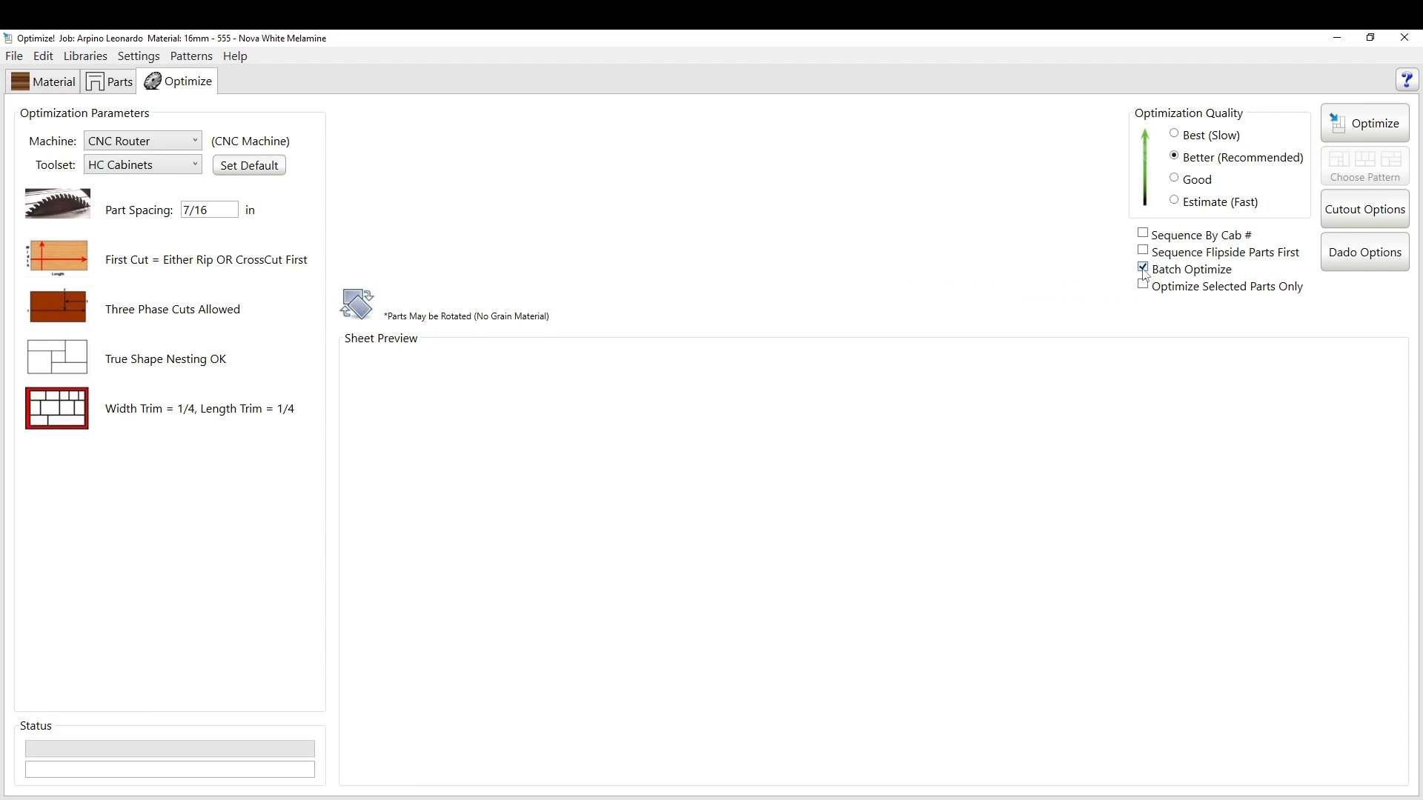
{"action": "left_click", "coordinate": [1145, 269]}
{"action": "left_click", "coordinate": [1160, 271]}
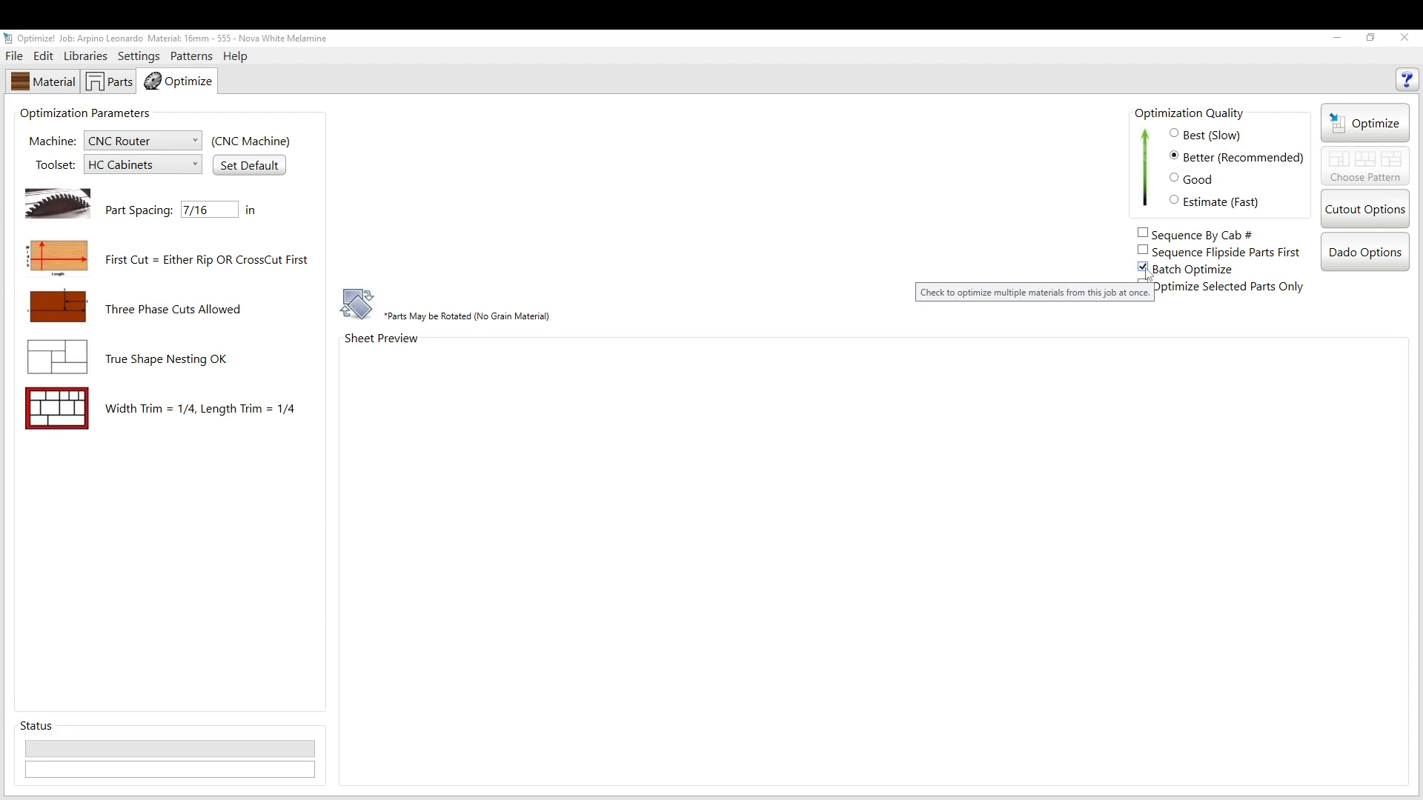
{"action": "left_click", "coordinate": [1142, 269]}
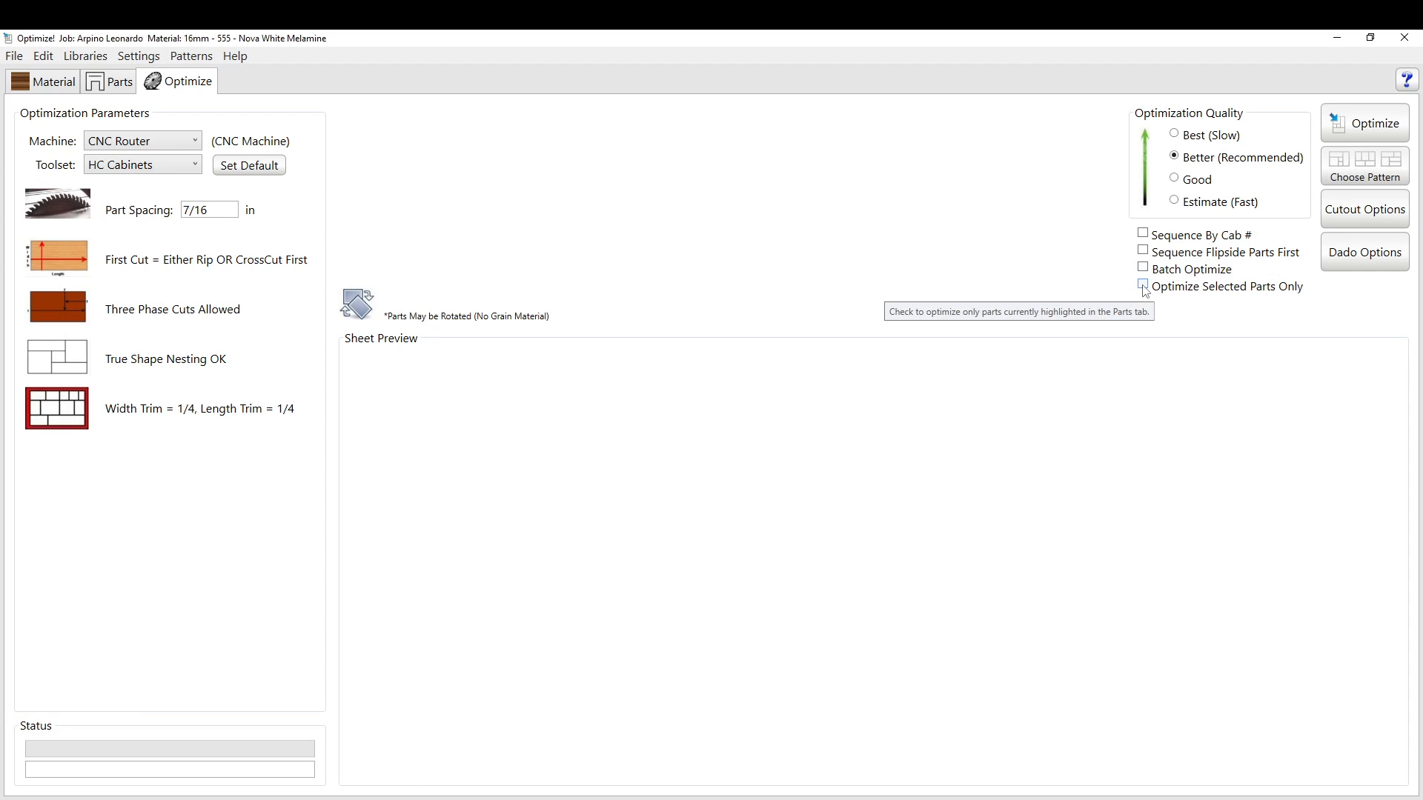
Optimize selected parts only, using the four Adjustable Shelf parts and the Bottom part of cabinet 1.
{"action": "left_click", "coordinate": [1144, 286]}
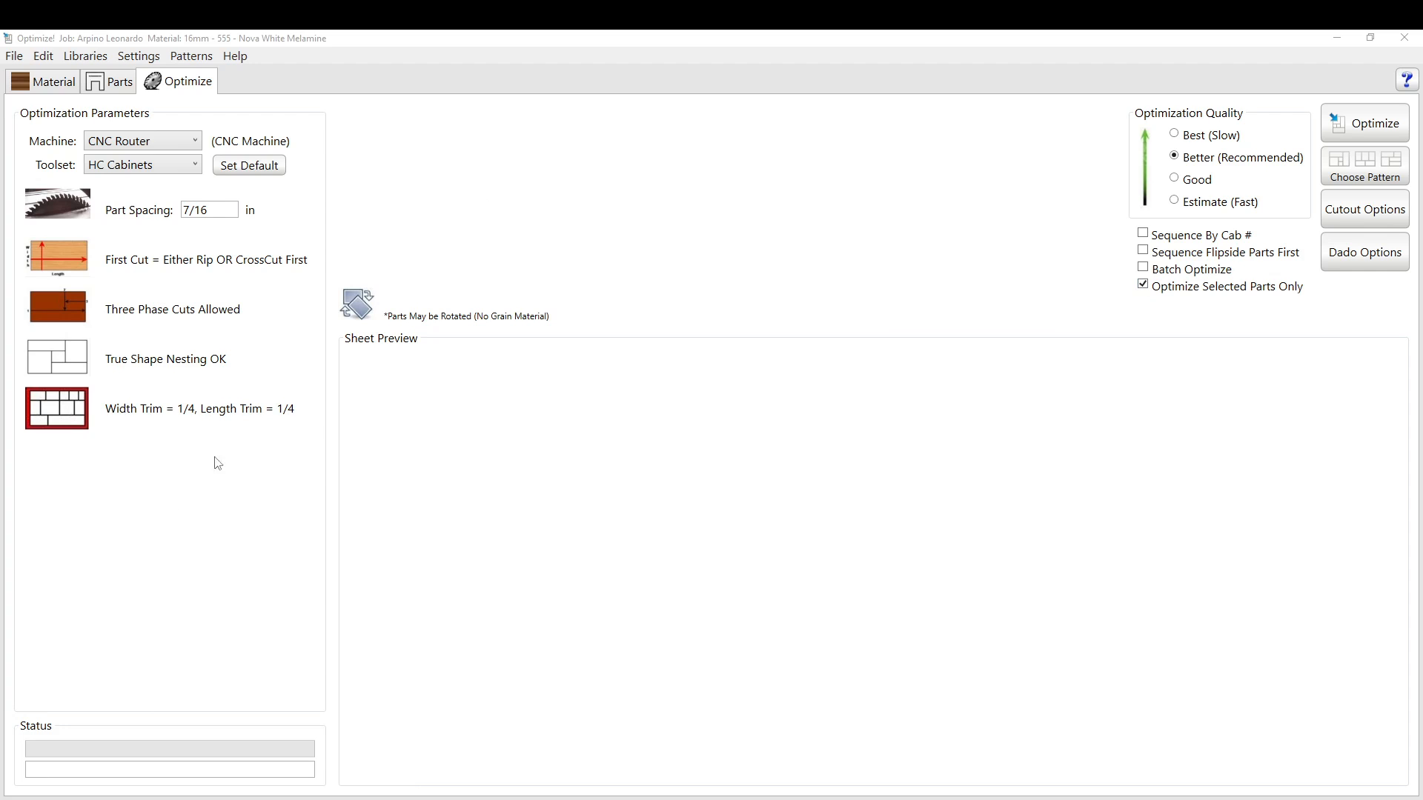
{"action": "left_click", "coordinate": [112, 81]}
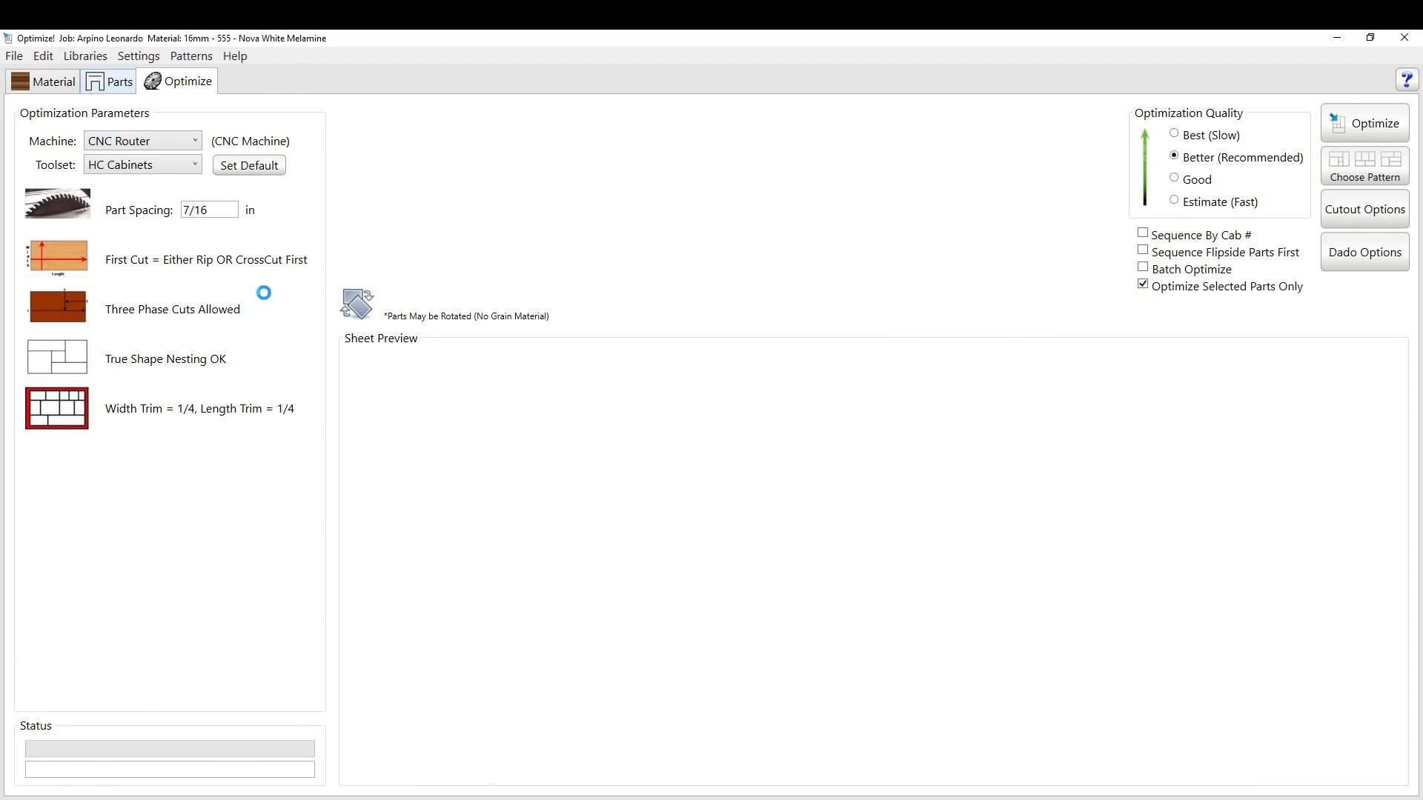
{"action": "left_click", "coordinate": [166, 175]}
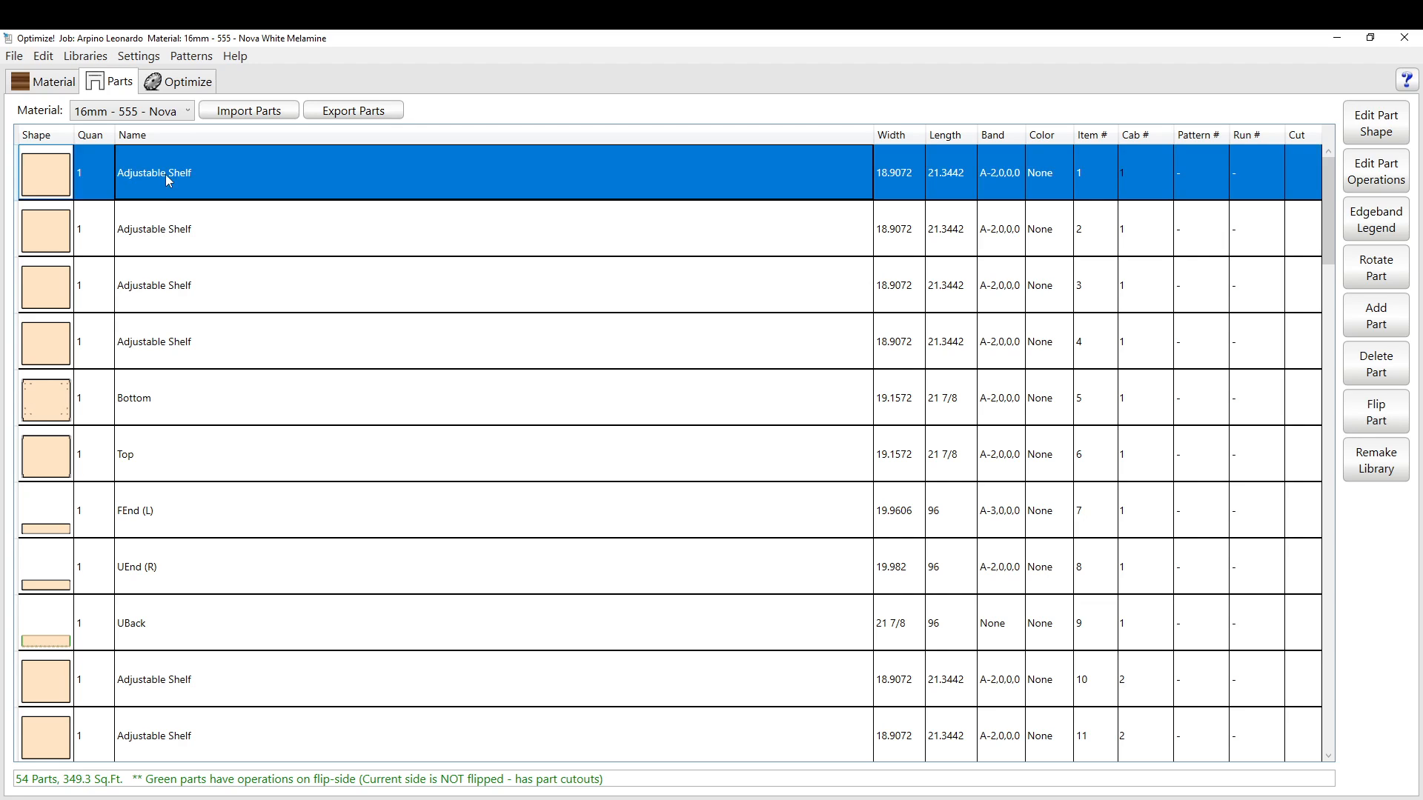
{"action": "left_click_drag", "start_coordinate": [161, 254], "coordinate": [228, 419]}
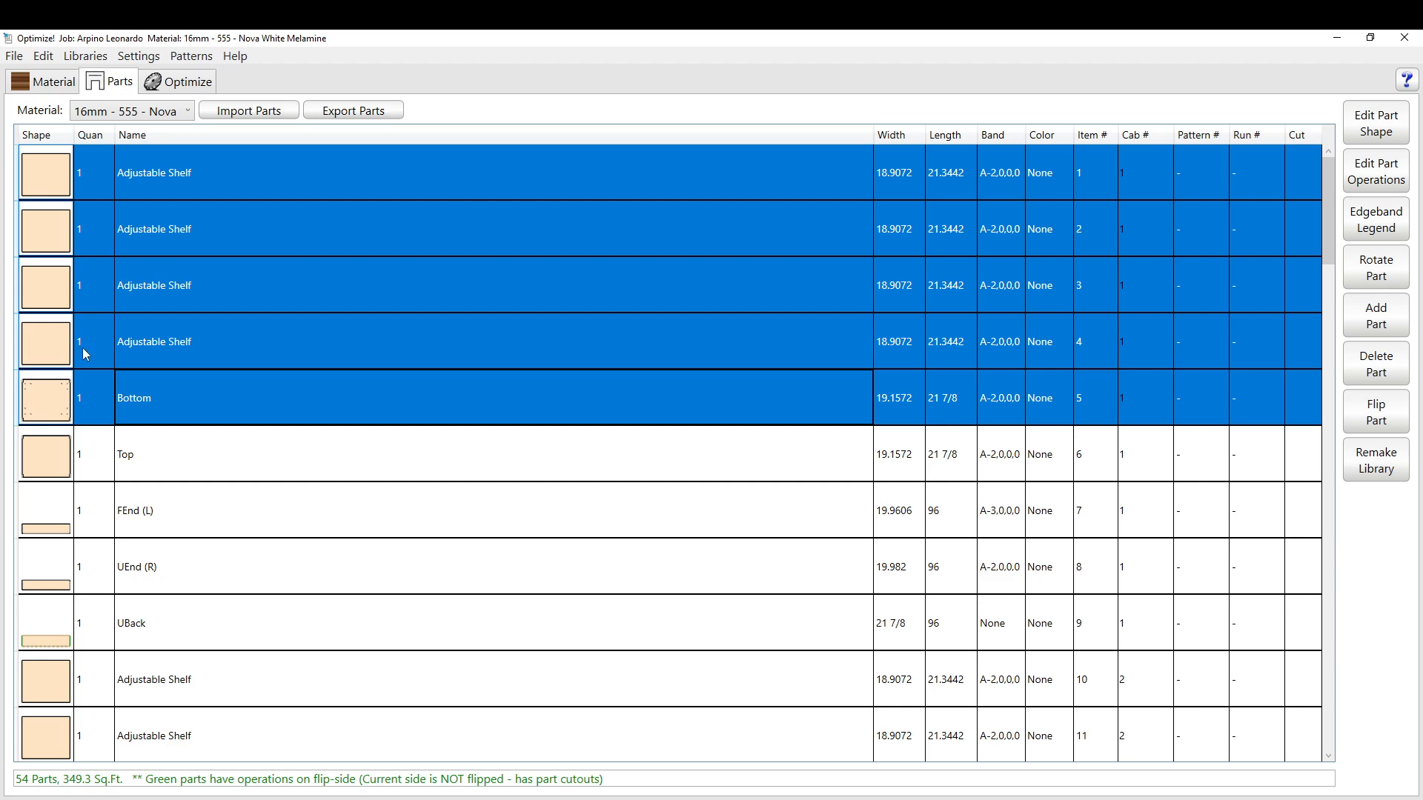
{"action": "left_click", "coordinate": [172, 83]}
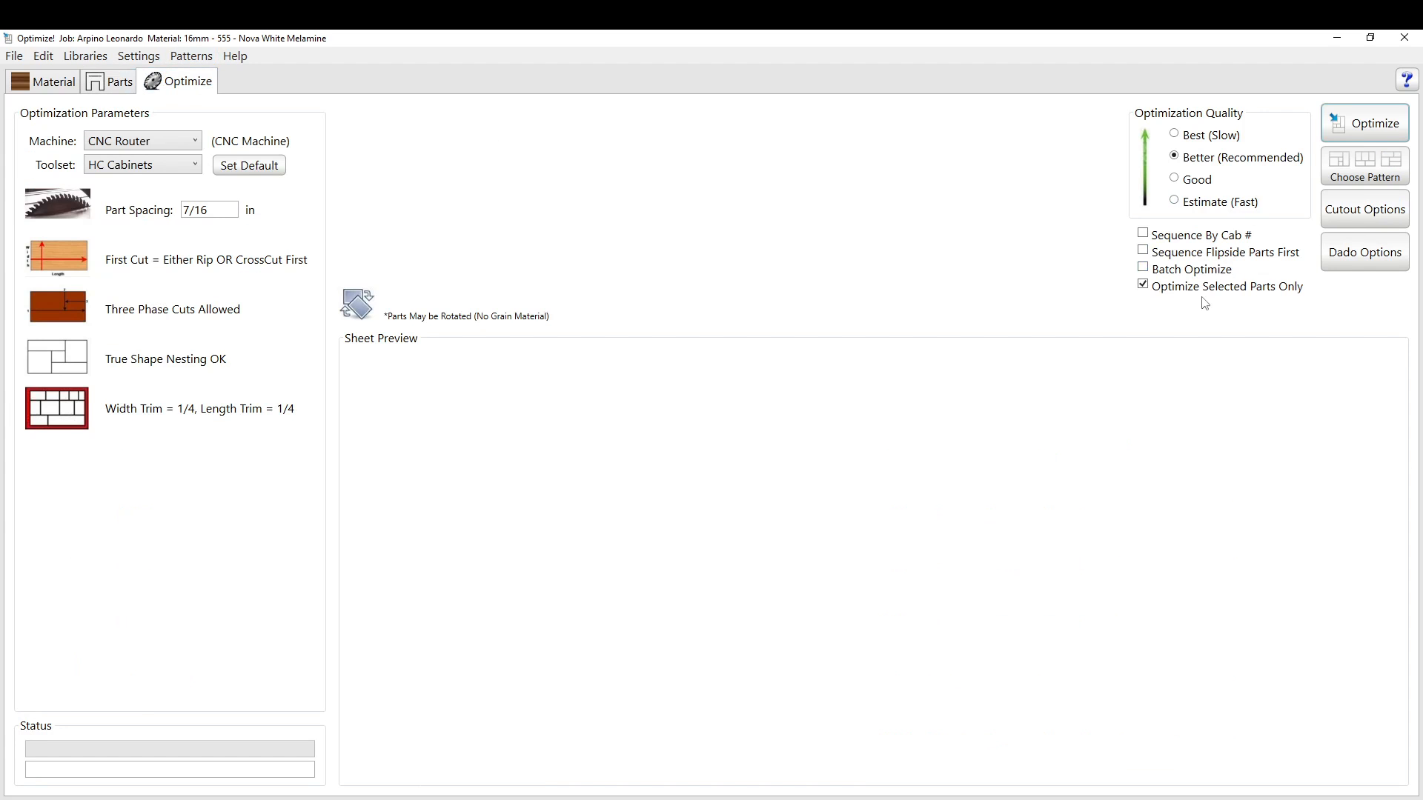
{"action": "left_click", "coordinate": [1366, 122]}
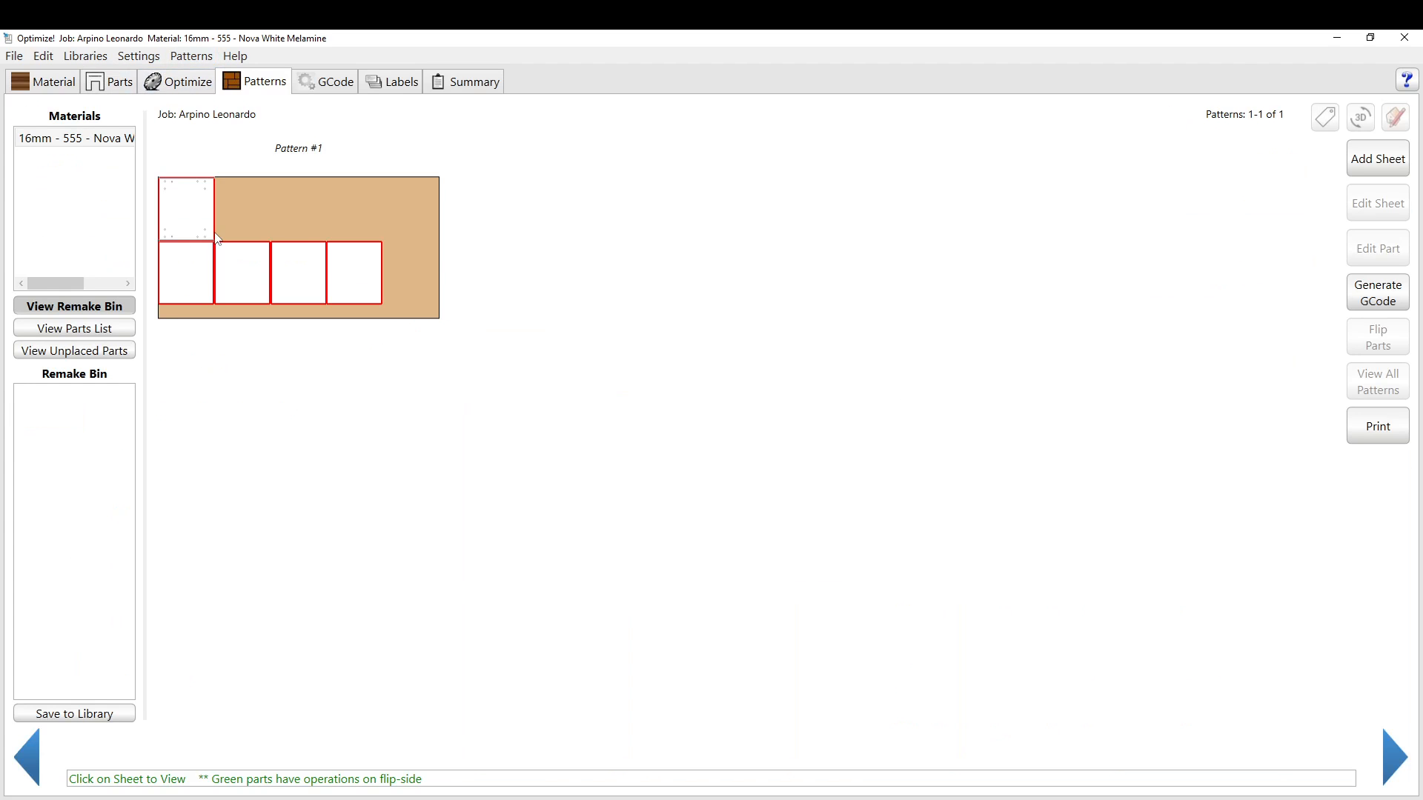
Return to the optimization settings and turn off Optimize Selected Parts Only.
{"action": "left_click", "coordinate": [184, 83]}
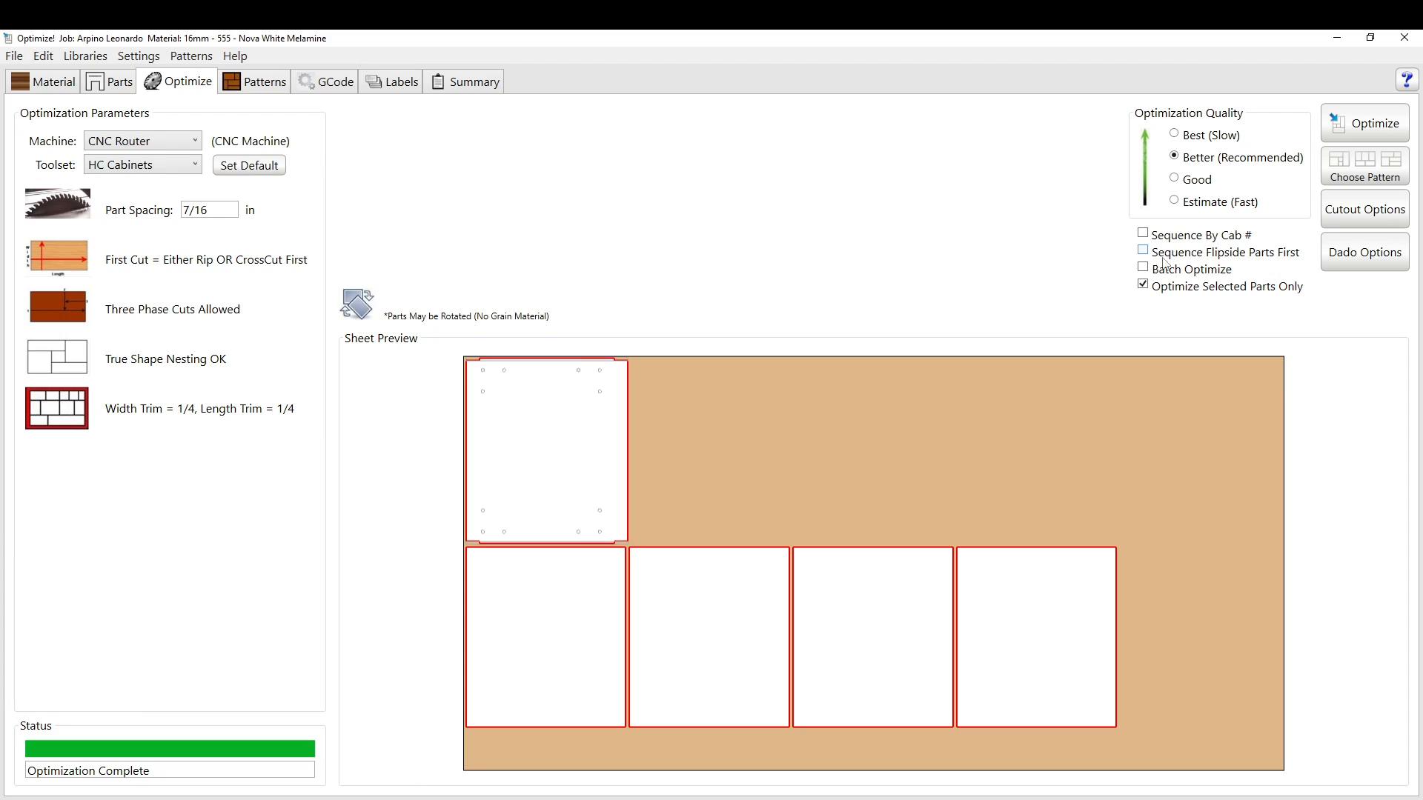
{"action": "left_click", "coordinate": [1144, 286]}
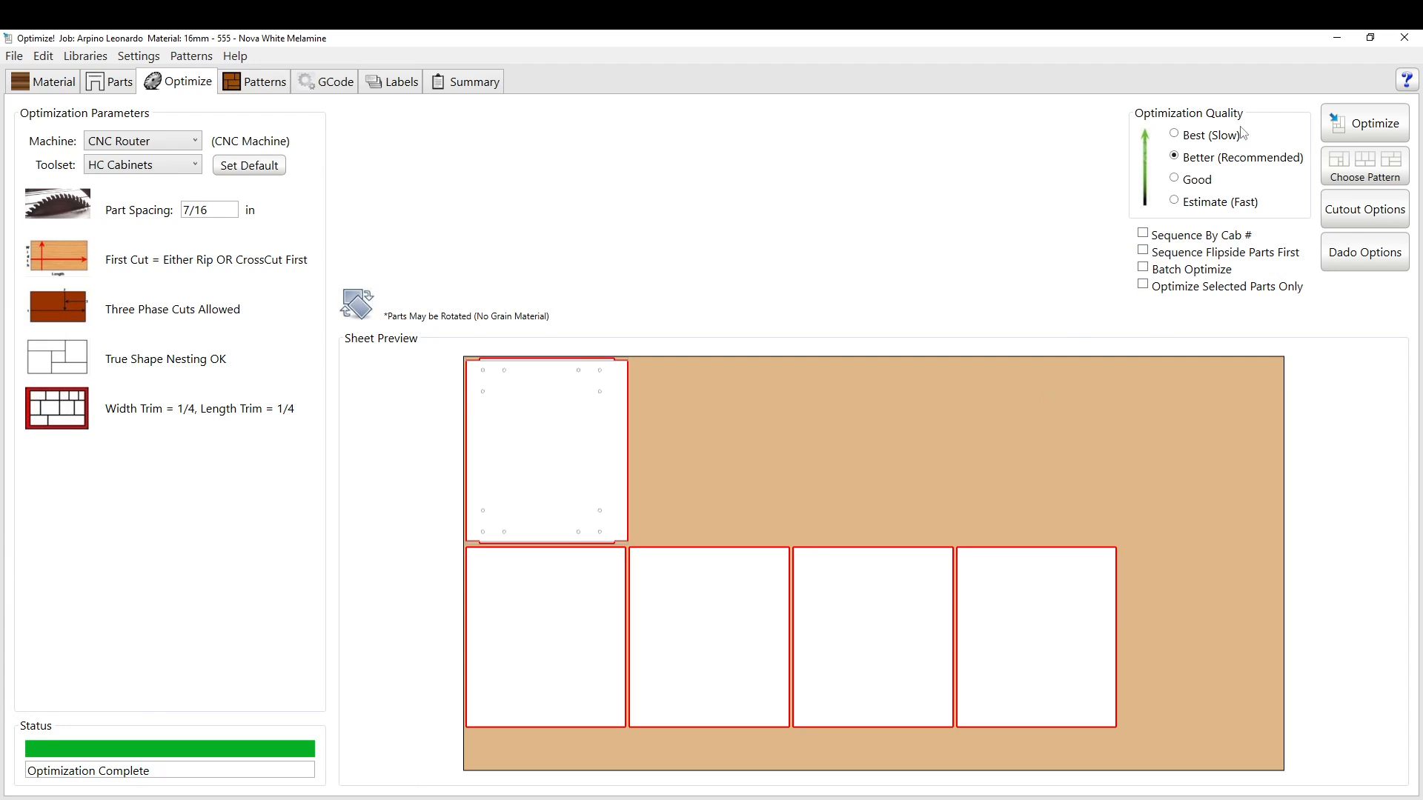
Try optimizing with a manual pattern choice for sheet 1, deleting the uncut patterns, and dismiss the choice without picking one.
{"action": "left_click", "coordinate": [1373, 128]}
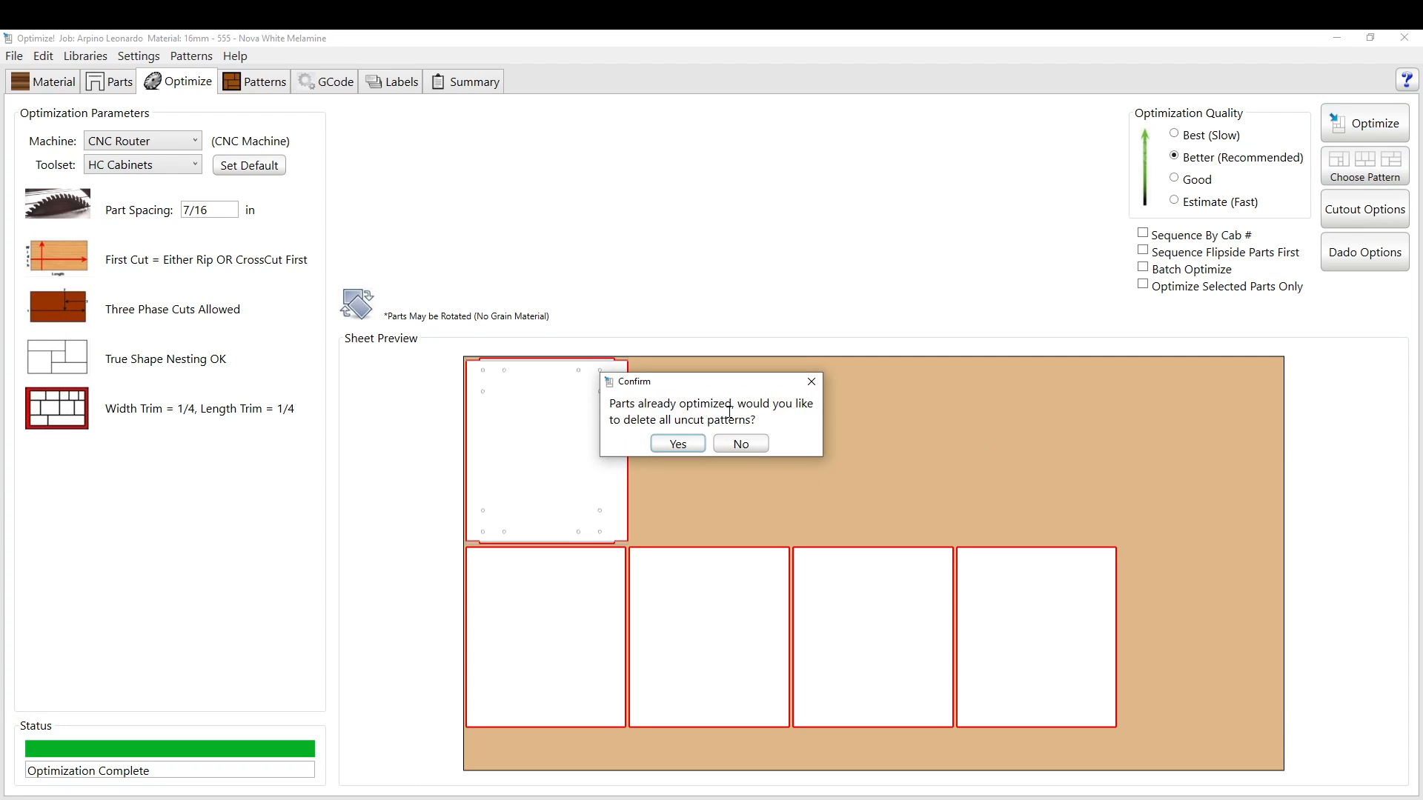
{"action": "left_click", "coordinate": [677, 444]}
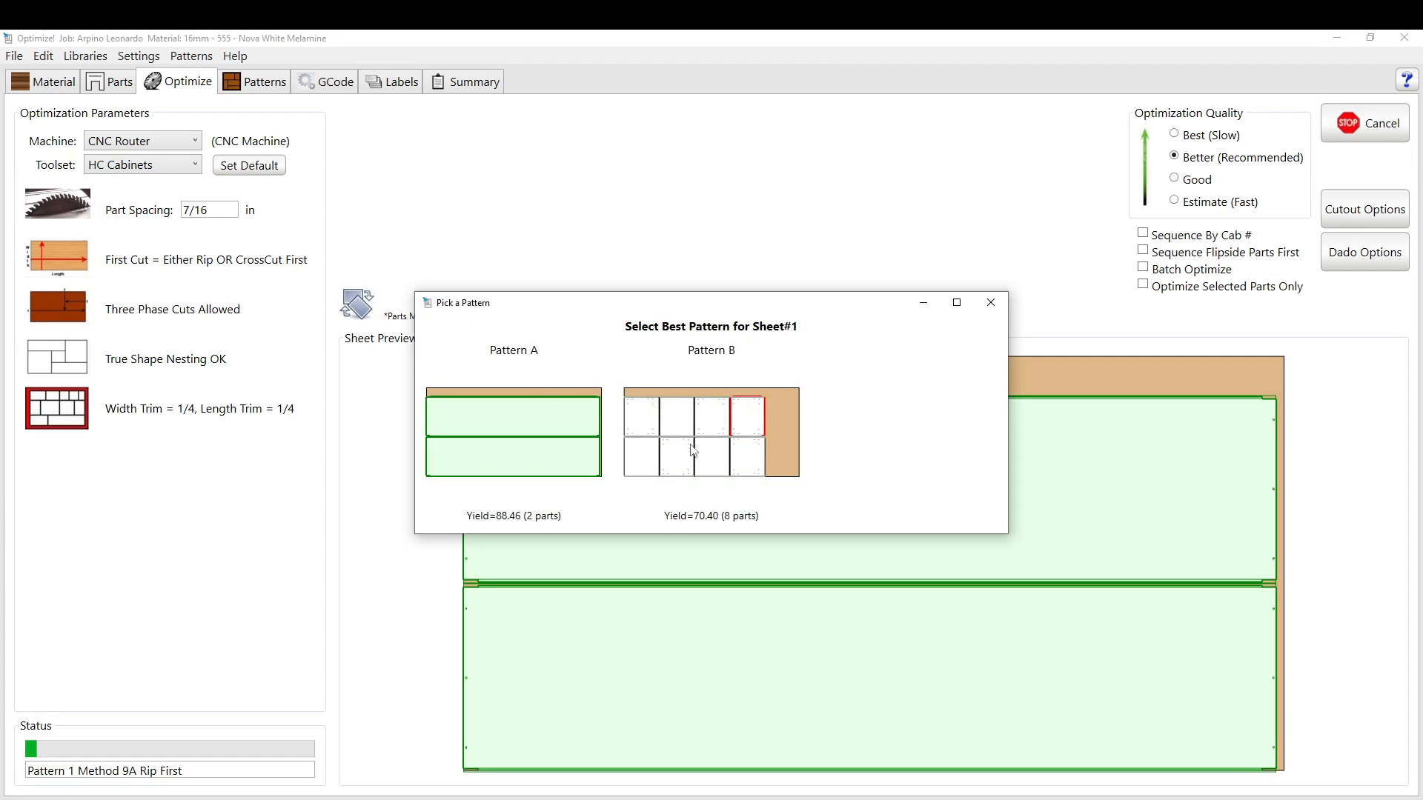
{"action": "left_click", "coordinate": [991, 304]}
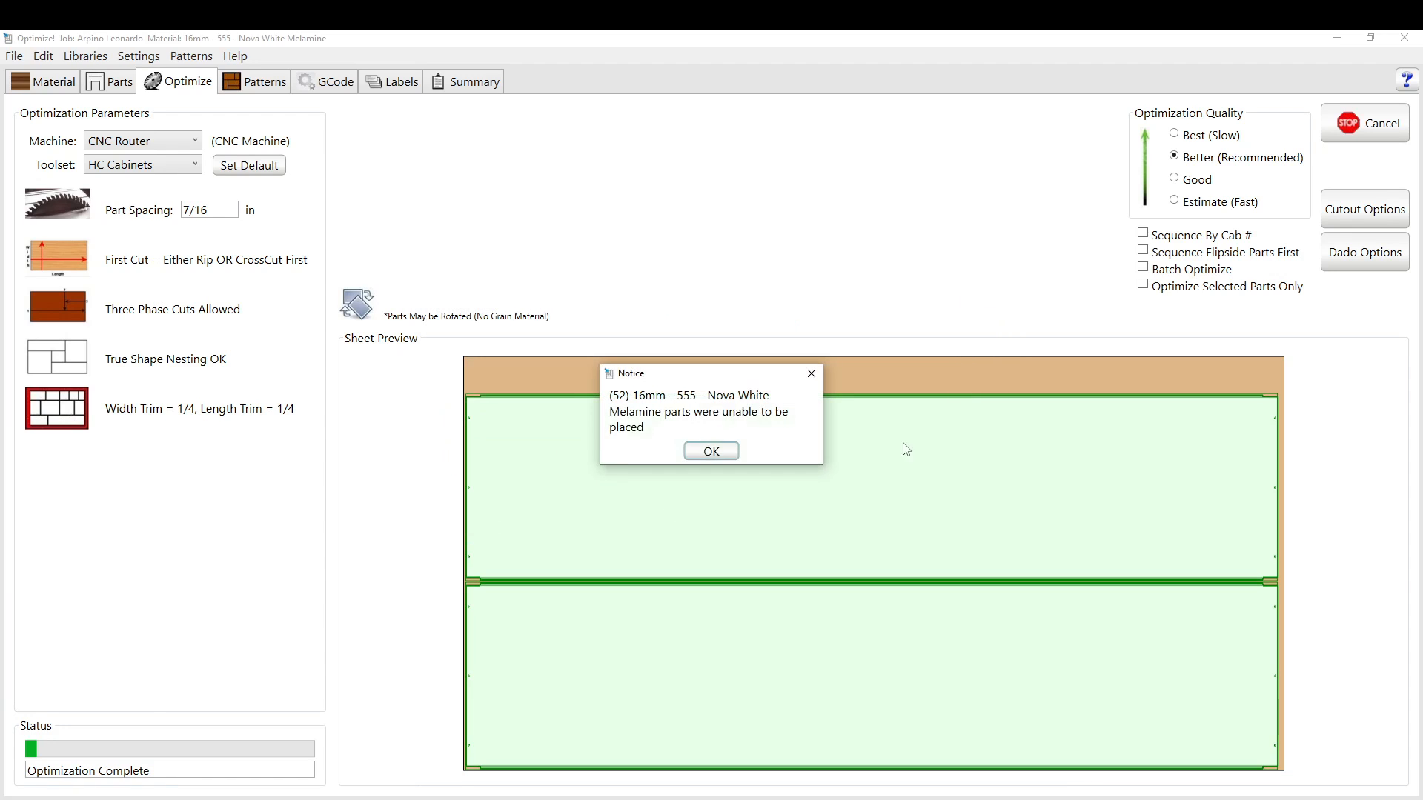
{"action": "left_click", "coordinate": [710, 450]}
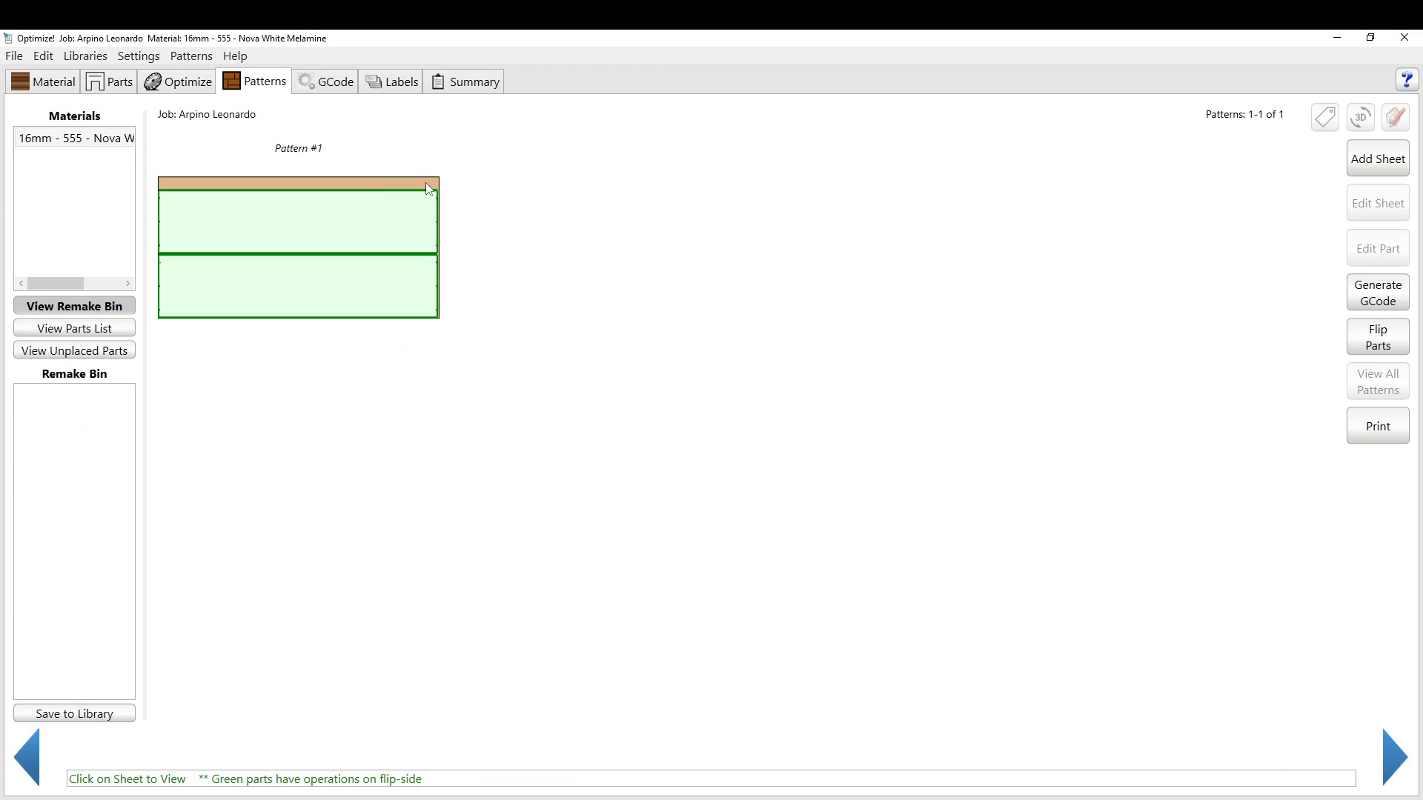
{"action": "left_click", "coordinate": [170, 81]}
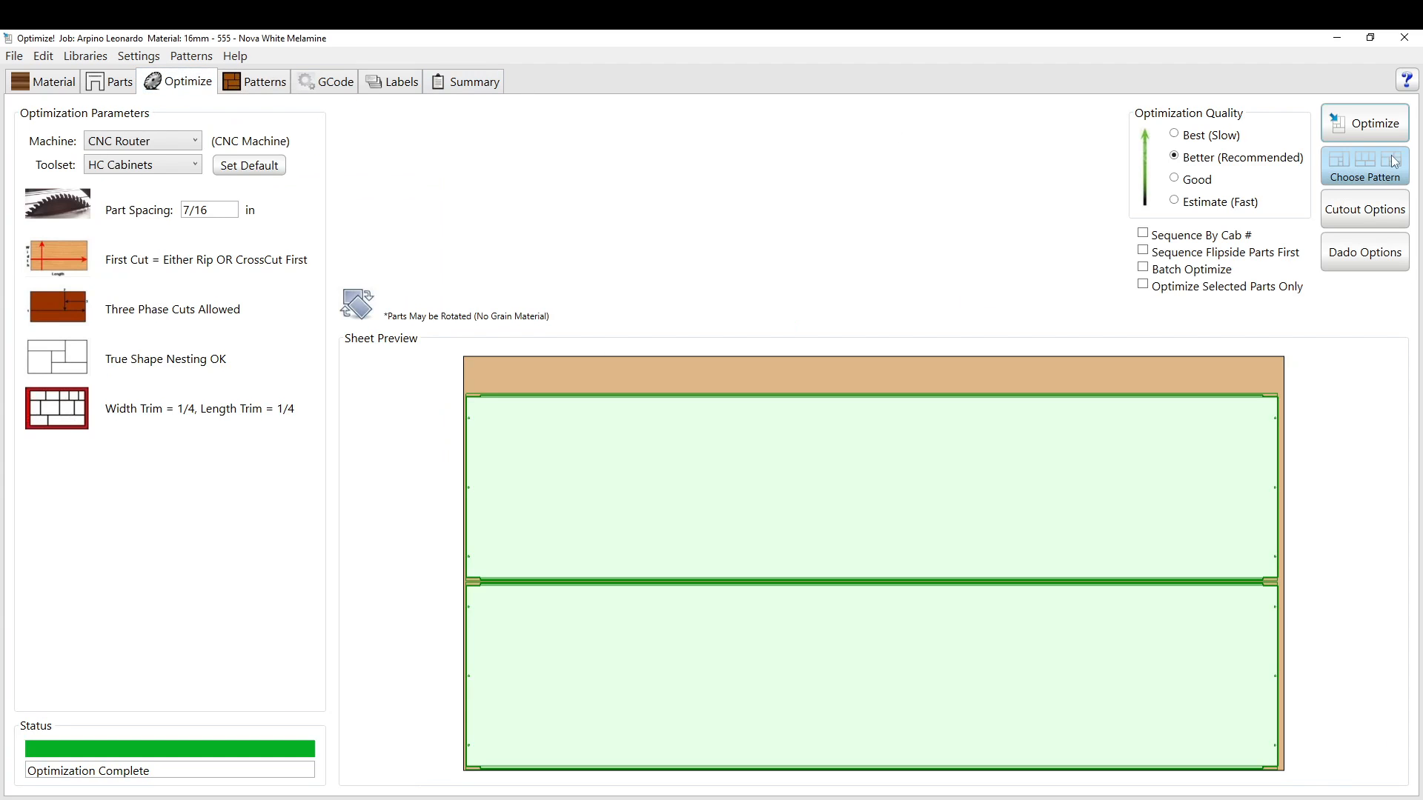
Review the cutout path options, try a skin/tab thickness of 4, and cancel the changes.
{"action": "left_click", "coordinate": [1377, 210]}
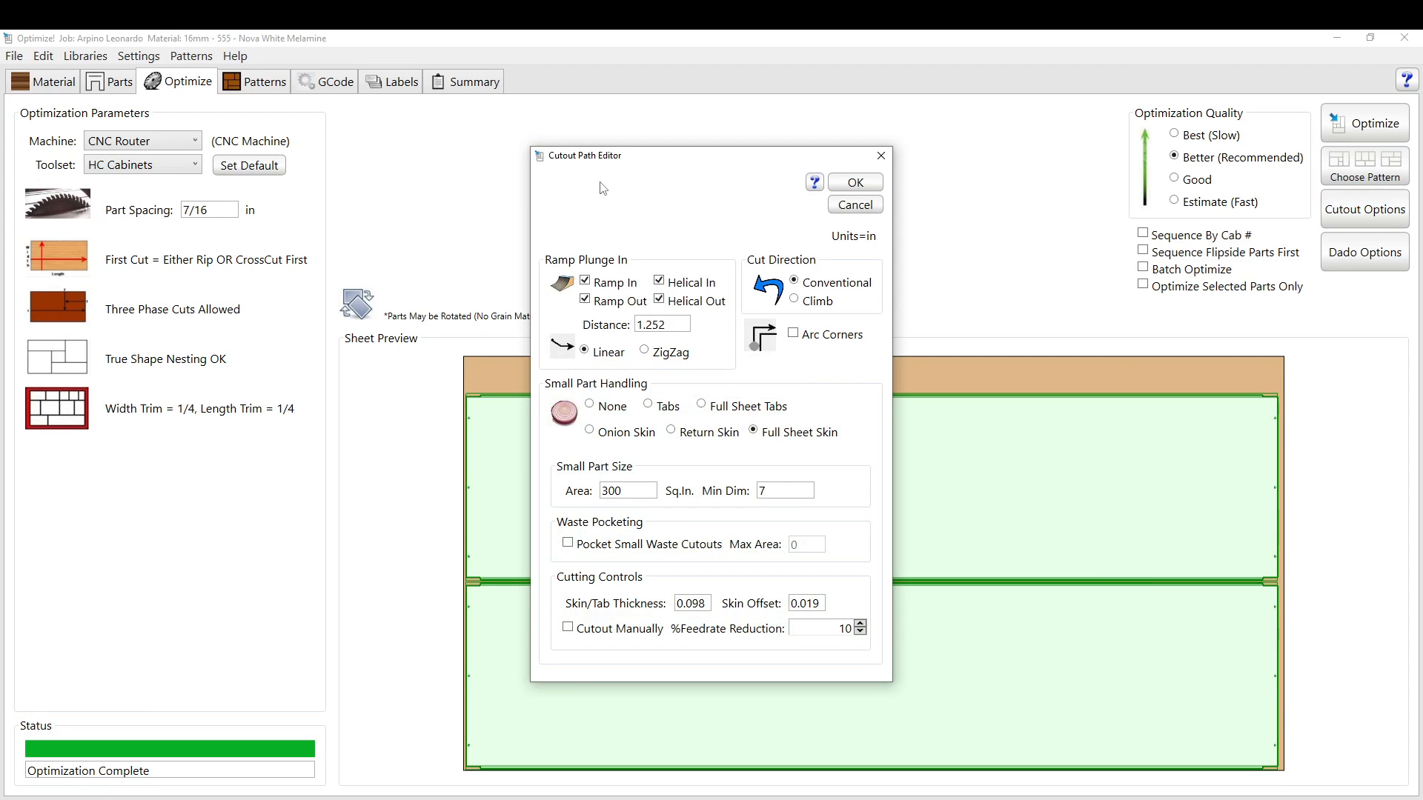
{"action": "left_click_drag", "start_coordinate": [603, 158], "coordinate": [643, 142]}
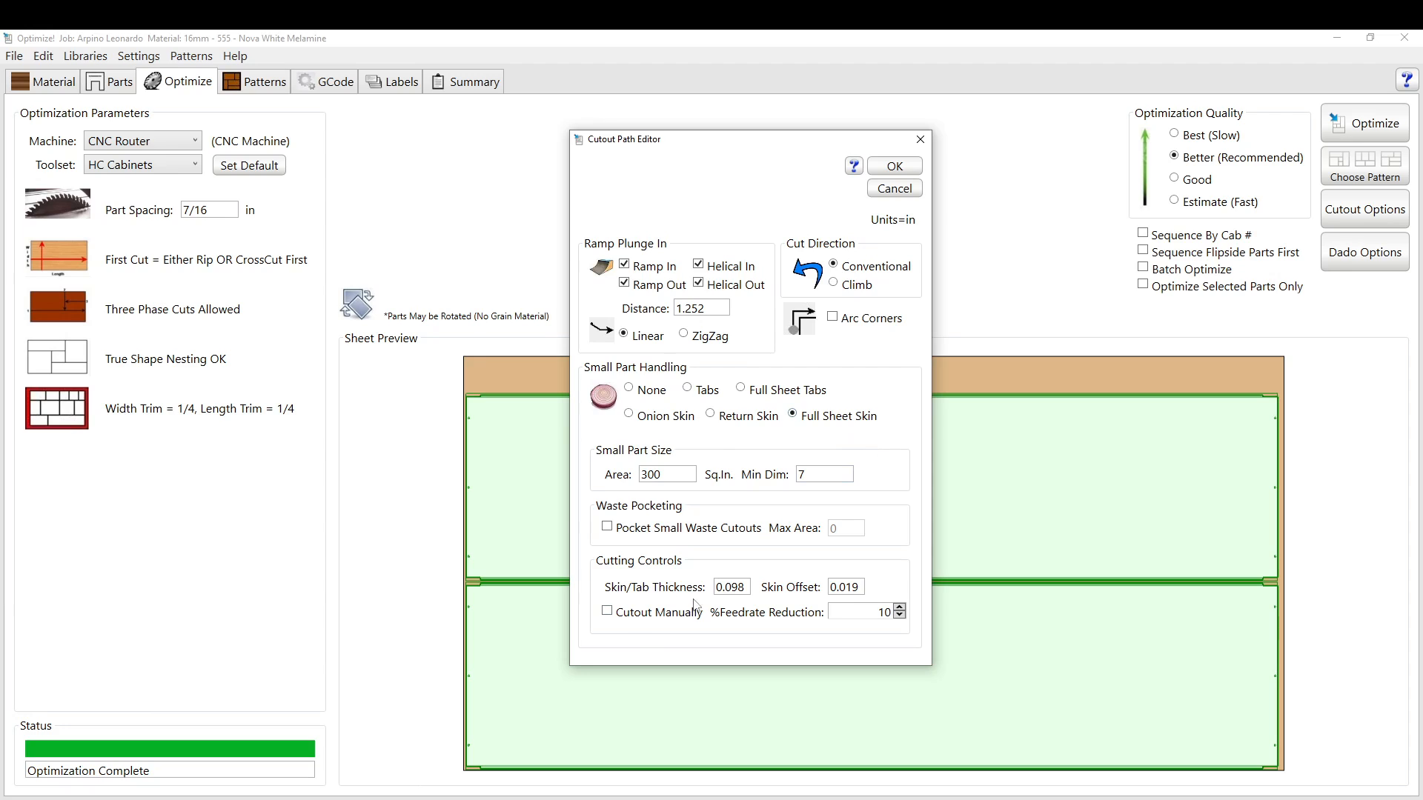
{"action": "left_click_drag", "start_coordinate": [741, 589], "coordinate": [713, 589]}
{"action": "type", "text": "4"}
{"action": "left_click", "coordinate": [808, 474]}
{"action": "left_click", "coordinate": [895, 189]}
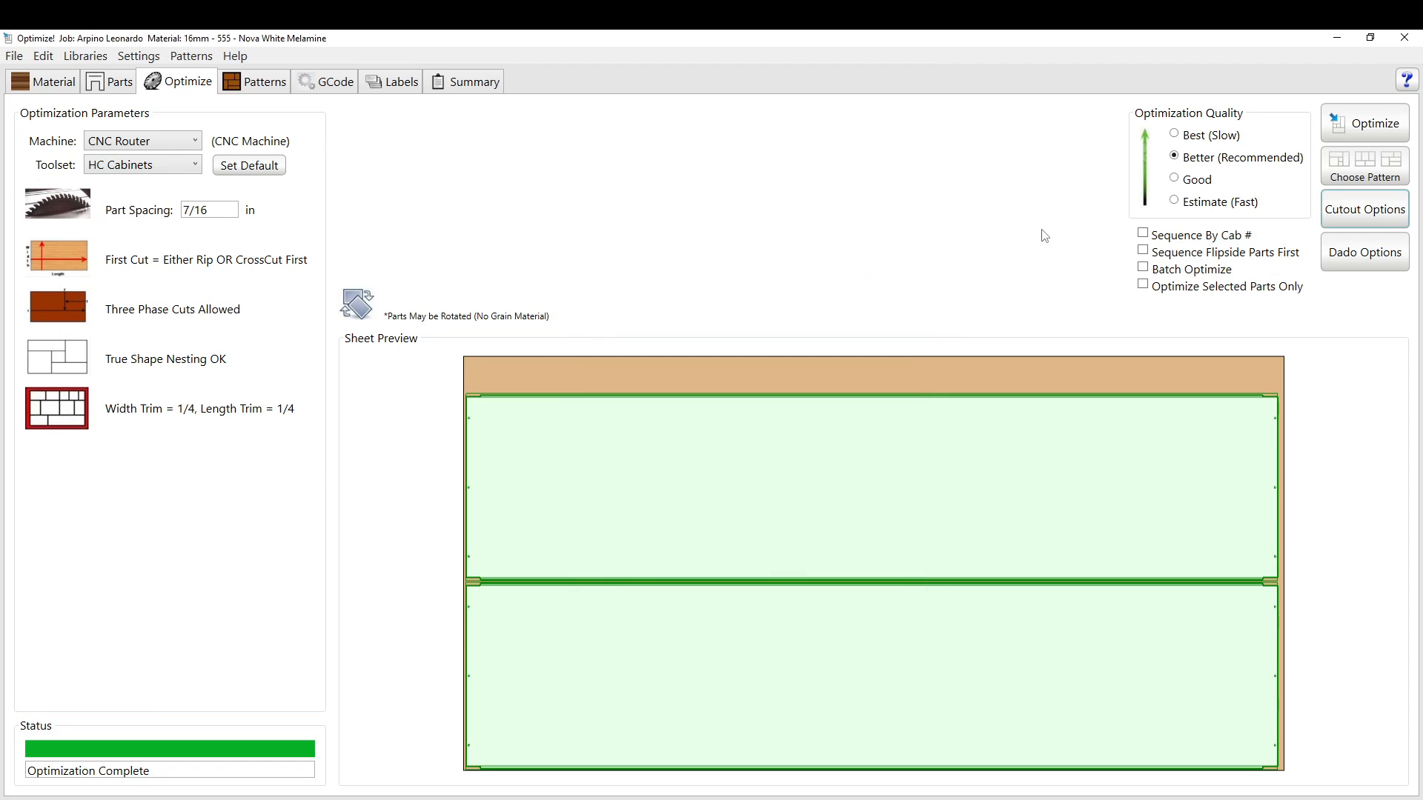
Examine the available dado corner types and leave the current type selected.
{"action": "left_click", "coordinate": [1378, 260]}
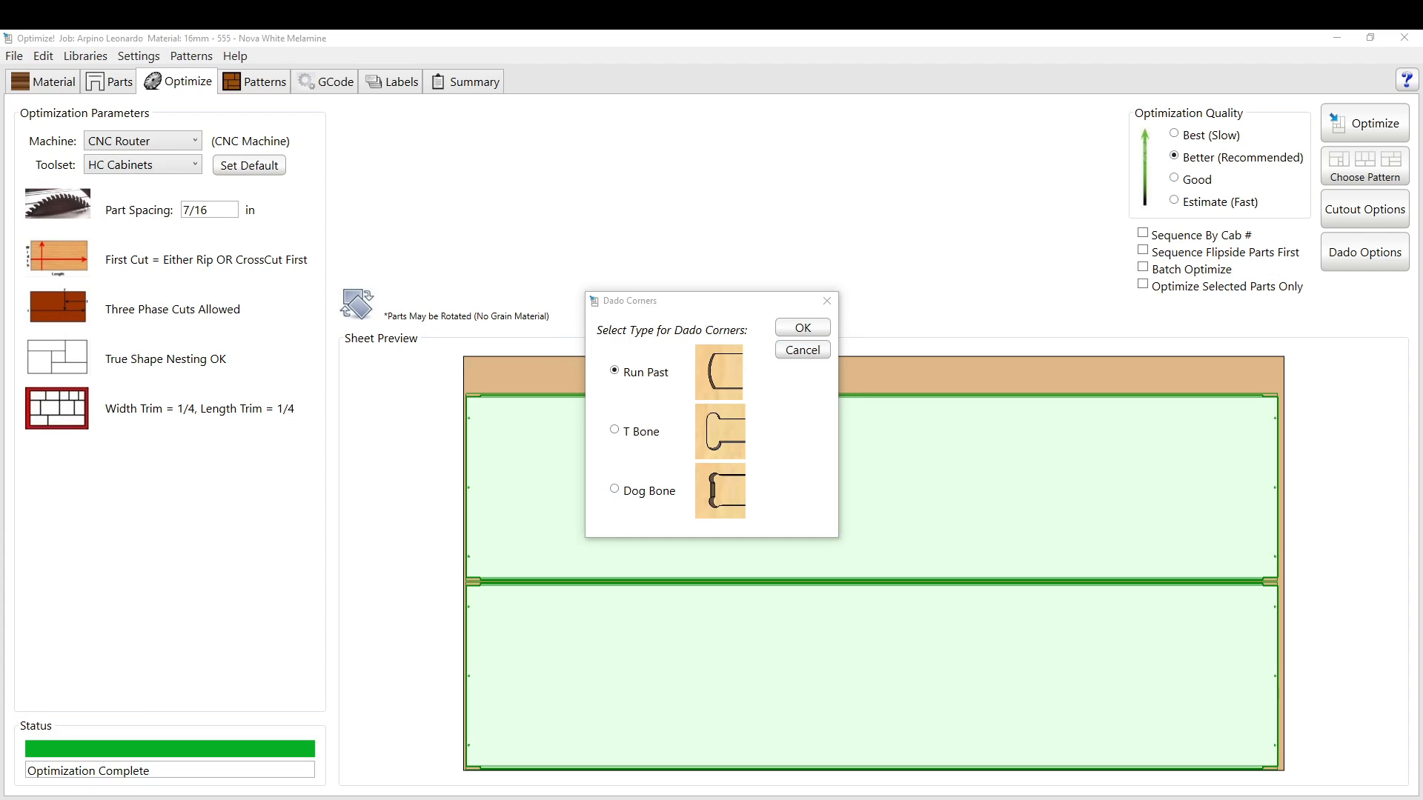
{"action": "left_click", "coordinate": [801, 351]}
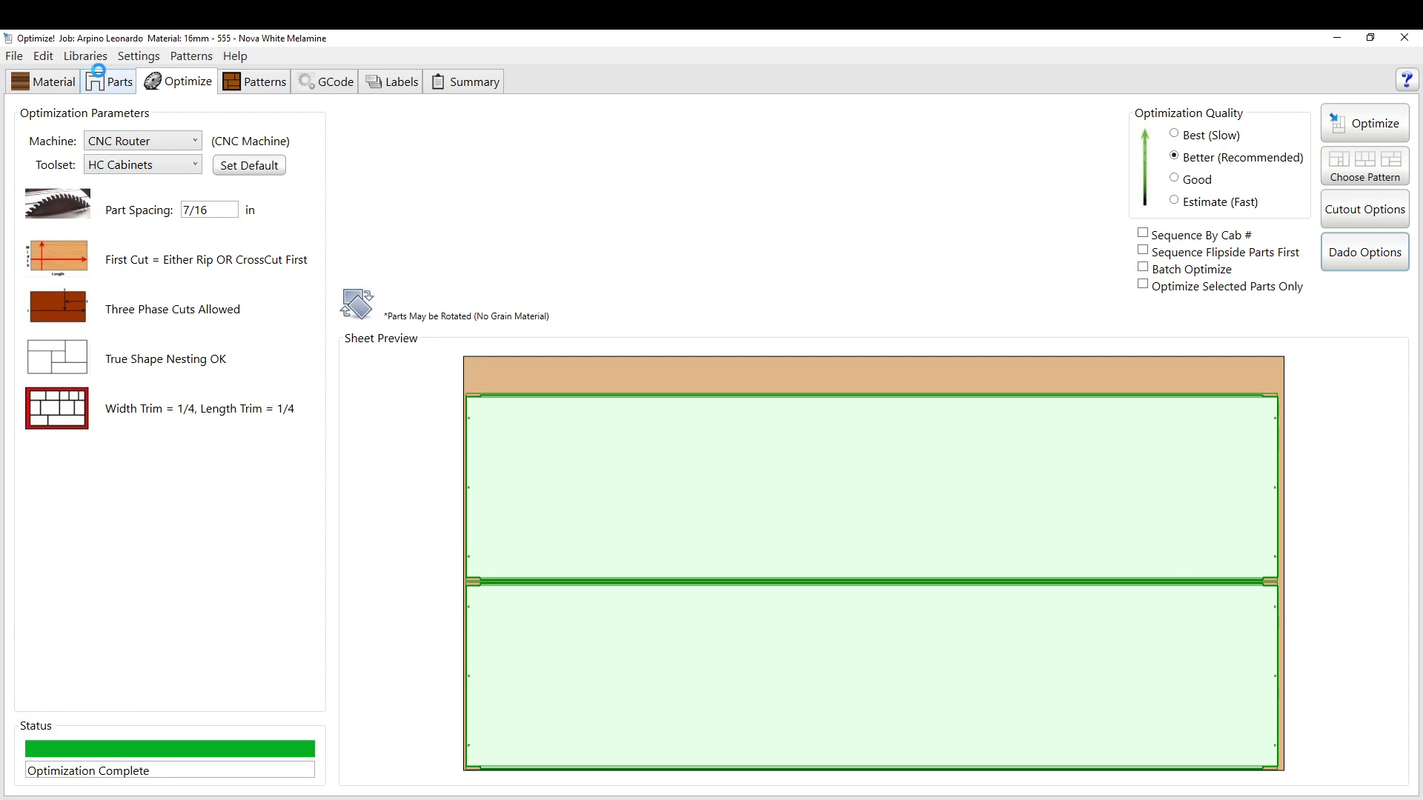
Re-optimize all of the melamine parts, deleting the uncut patterns, and look through all resulting patterns.
{"action": "left_click", "coordinate": [115, 88]}
{"action": "left_click", "coordinate": [188, 89]}
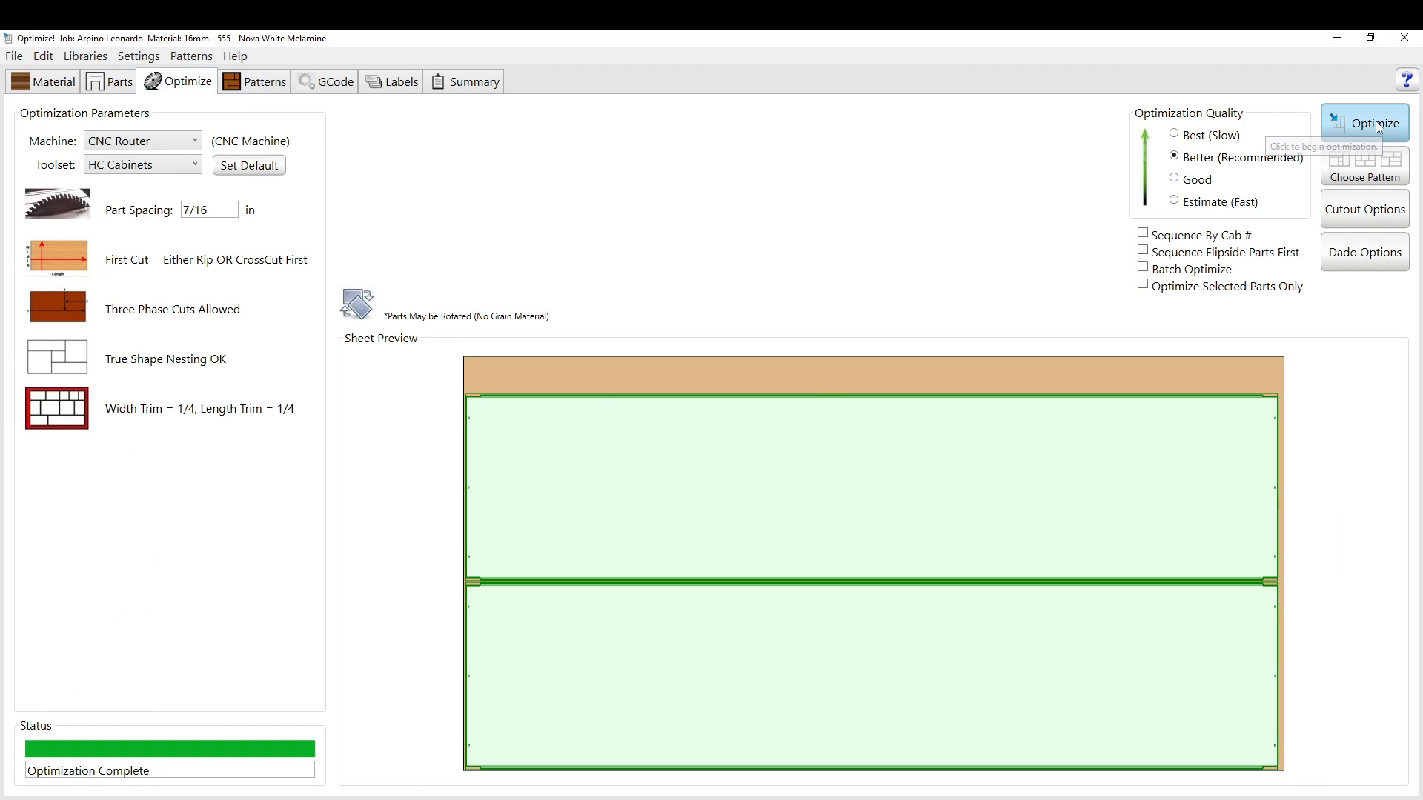
{"action": "left_click", "coordinate": [1351, 122]}
{"action": "left_click", "coordinate": [671, 445]}
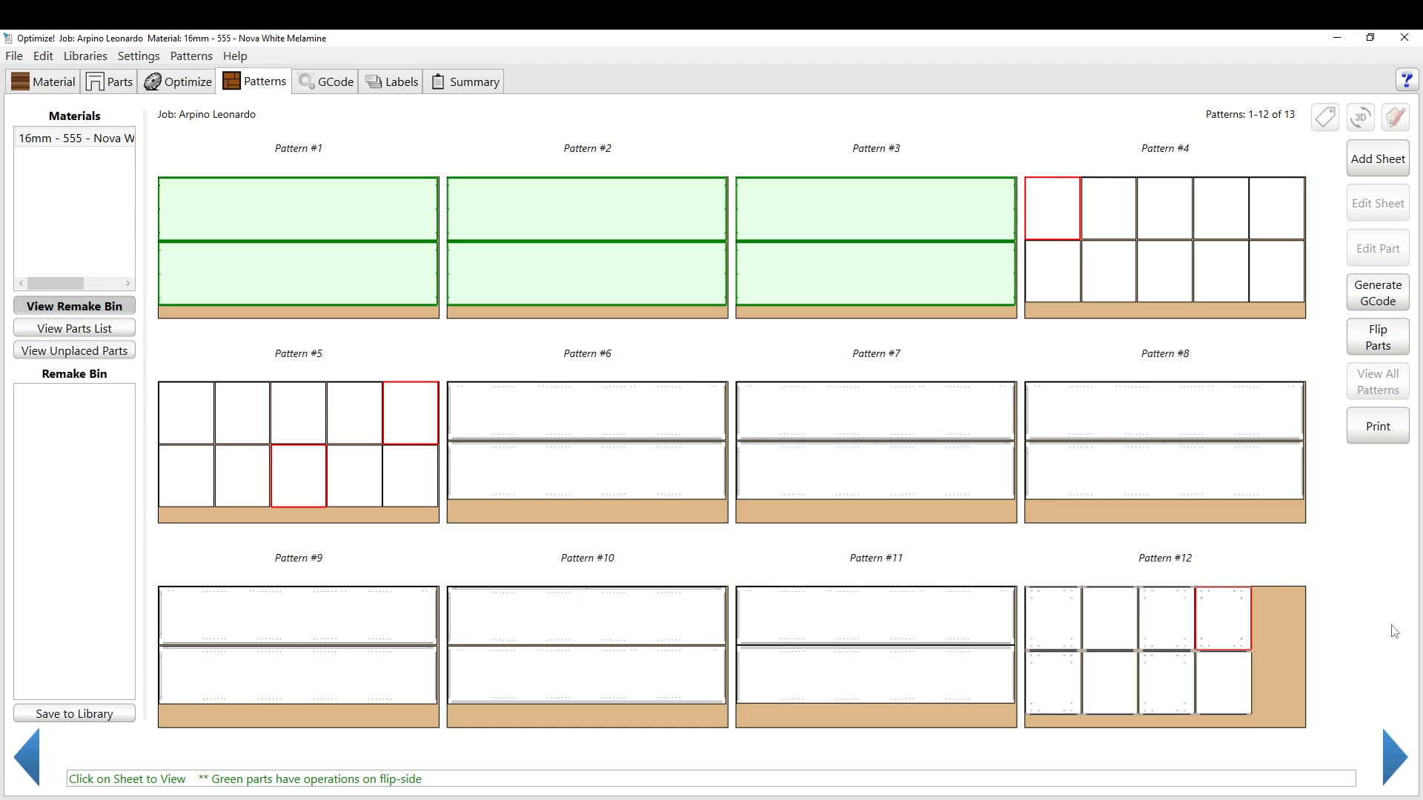
{"action": "left_click", "coordinate": [1398, 768]}
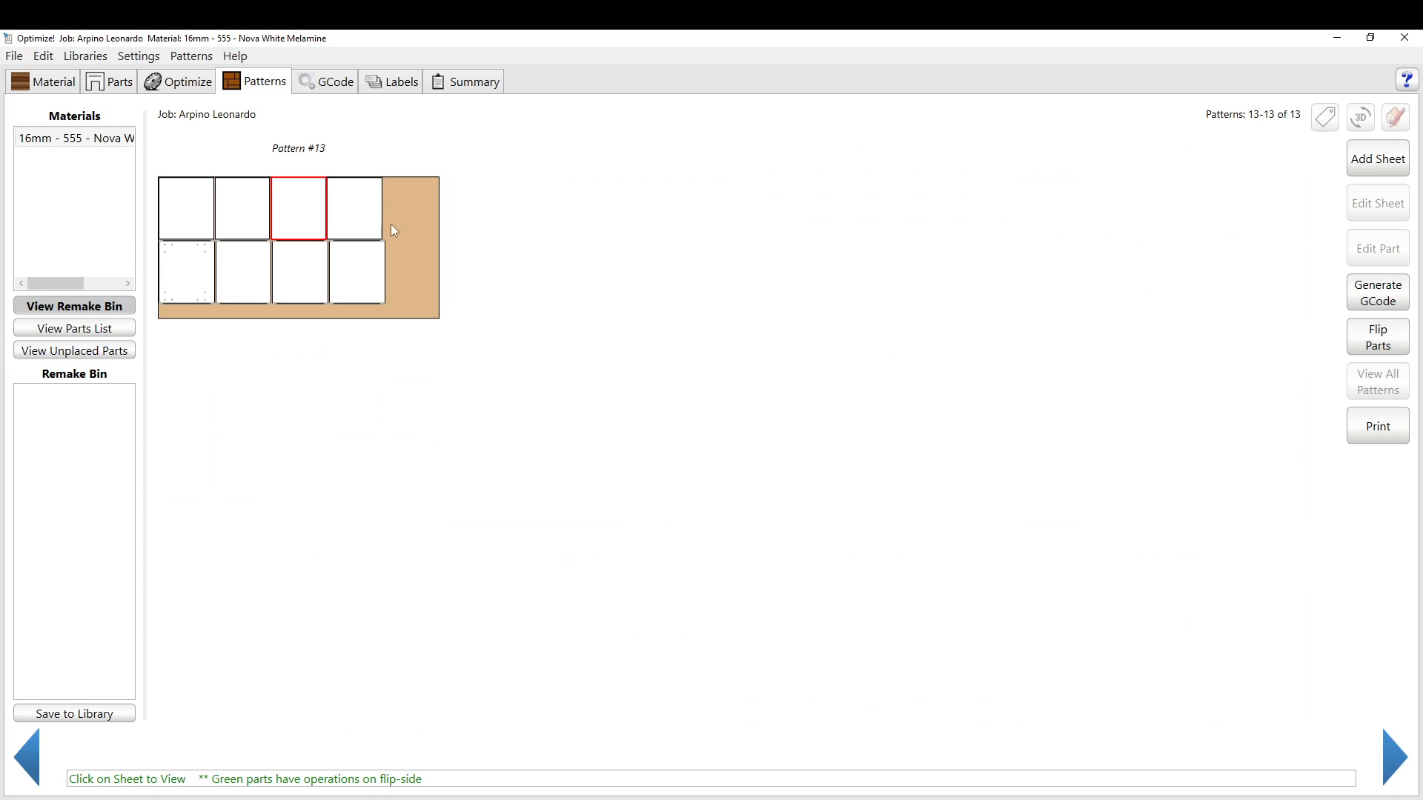
{"action": "left_click", "coordinate": [29, 759]}
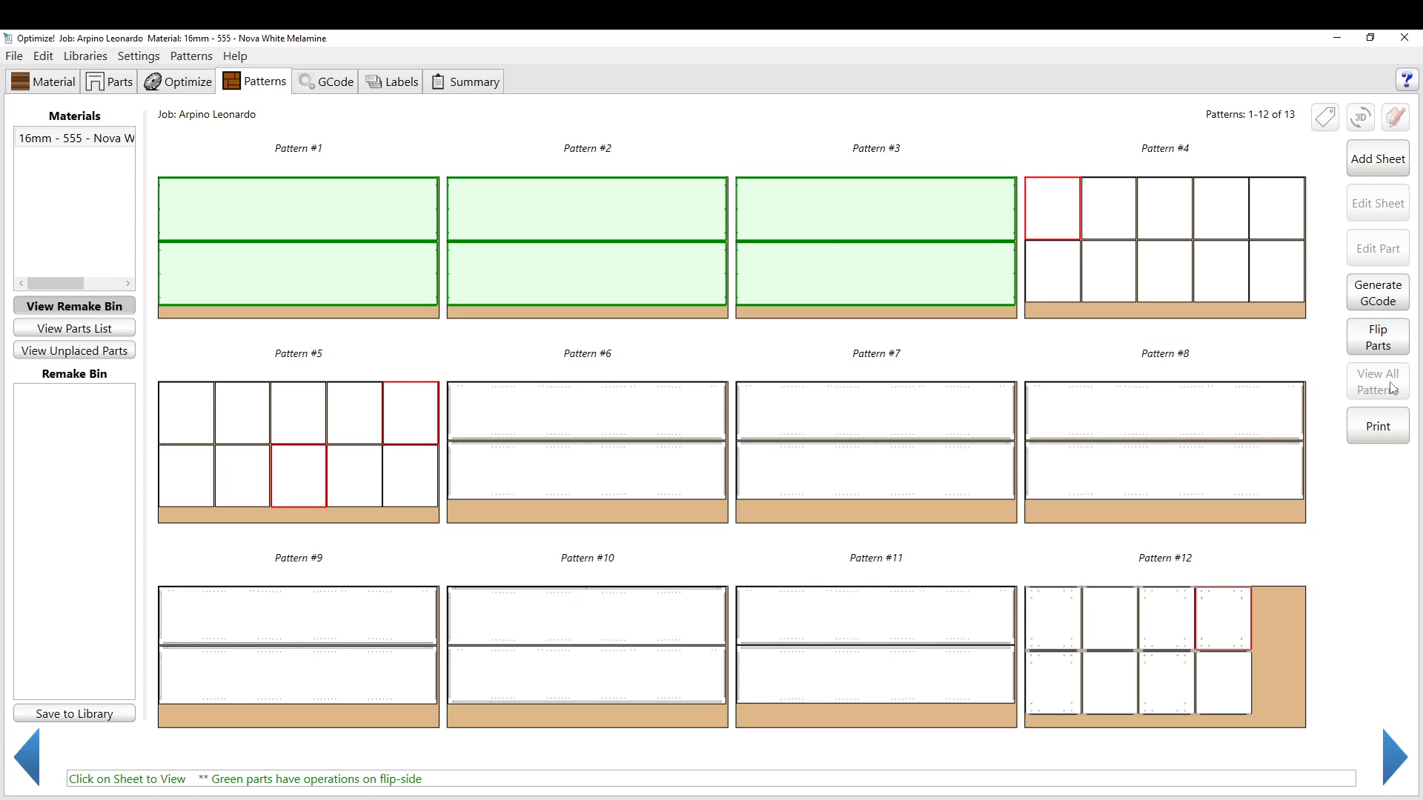
Flip the parts with backside operations on pattern 1 and on all other patterns, and look over the sheets.
{"action": "left_click", "coordinate": [308, 247]}
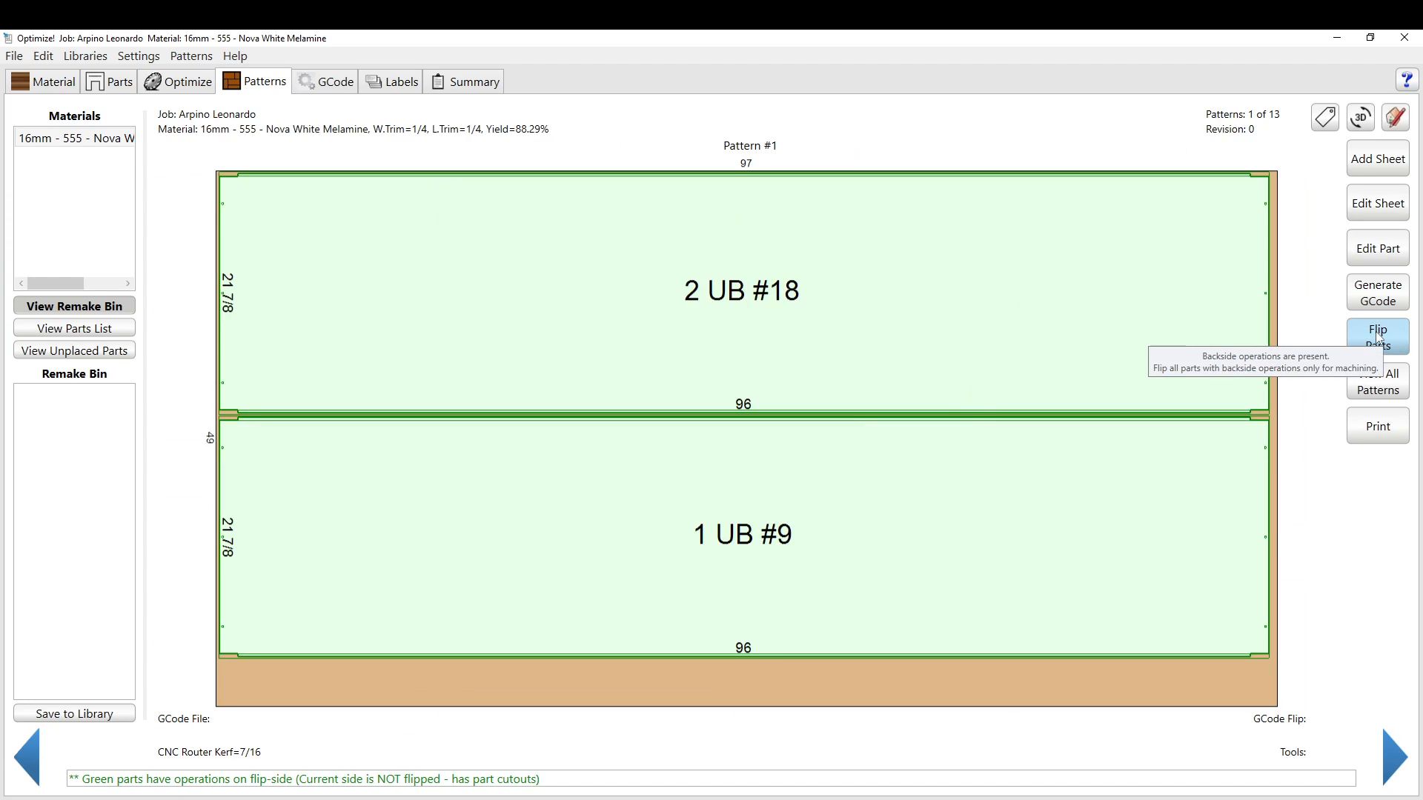
{"action": "left_click", "coordinate": [1350, 350]}
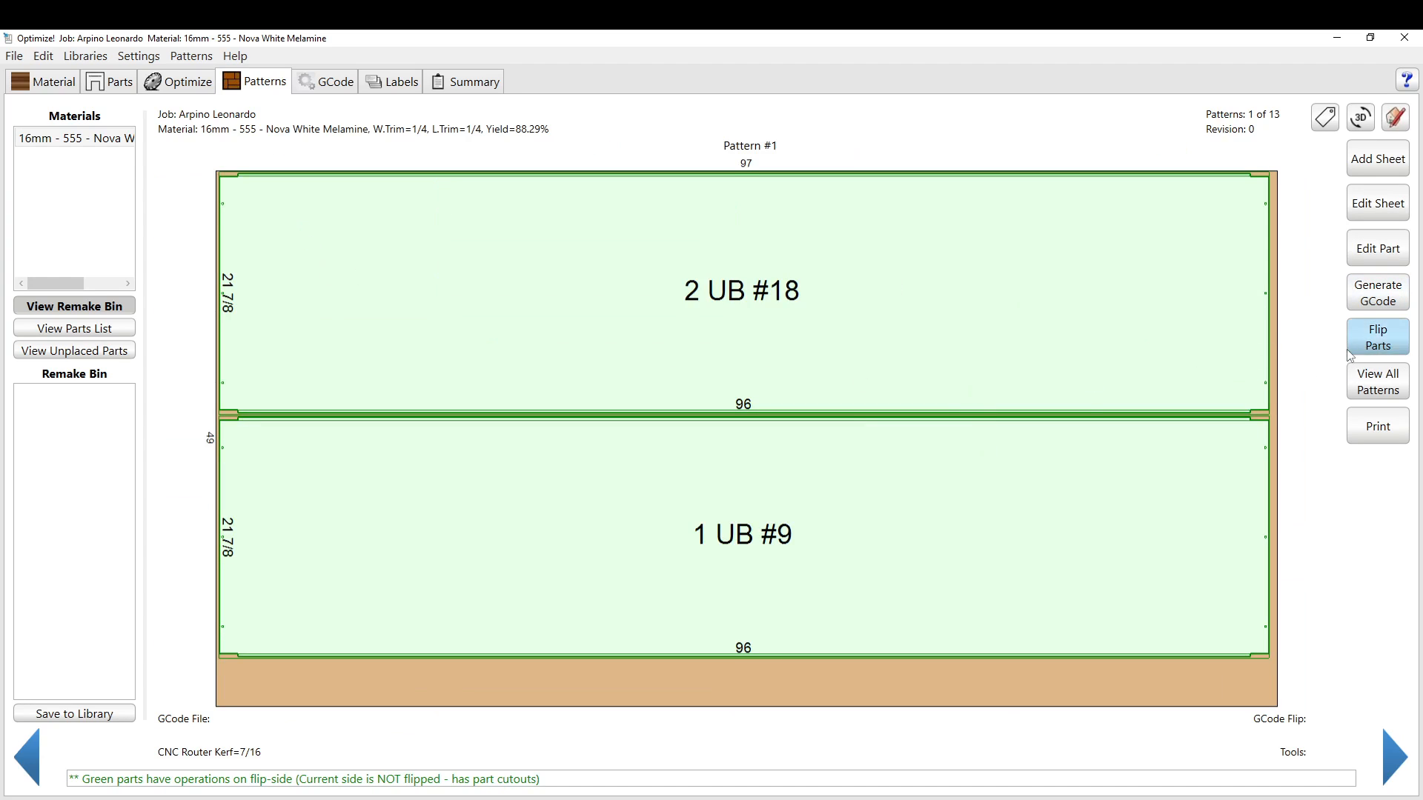
{"action": "left_click", "coordinate": [1377, 382]}
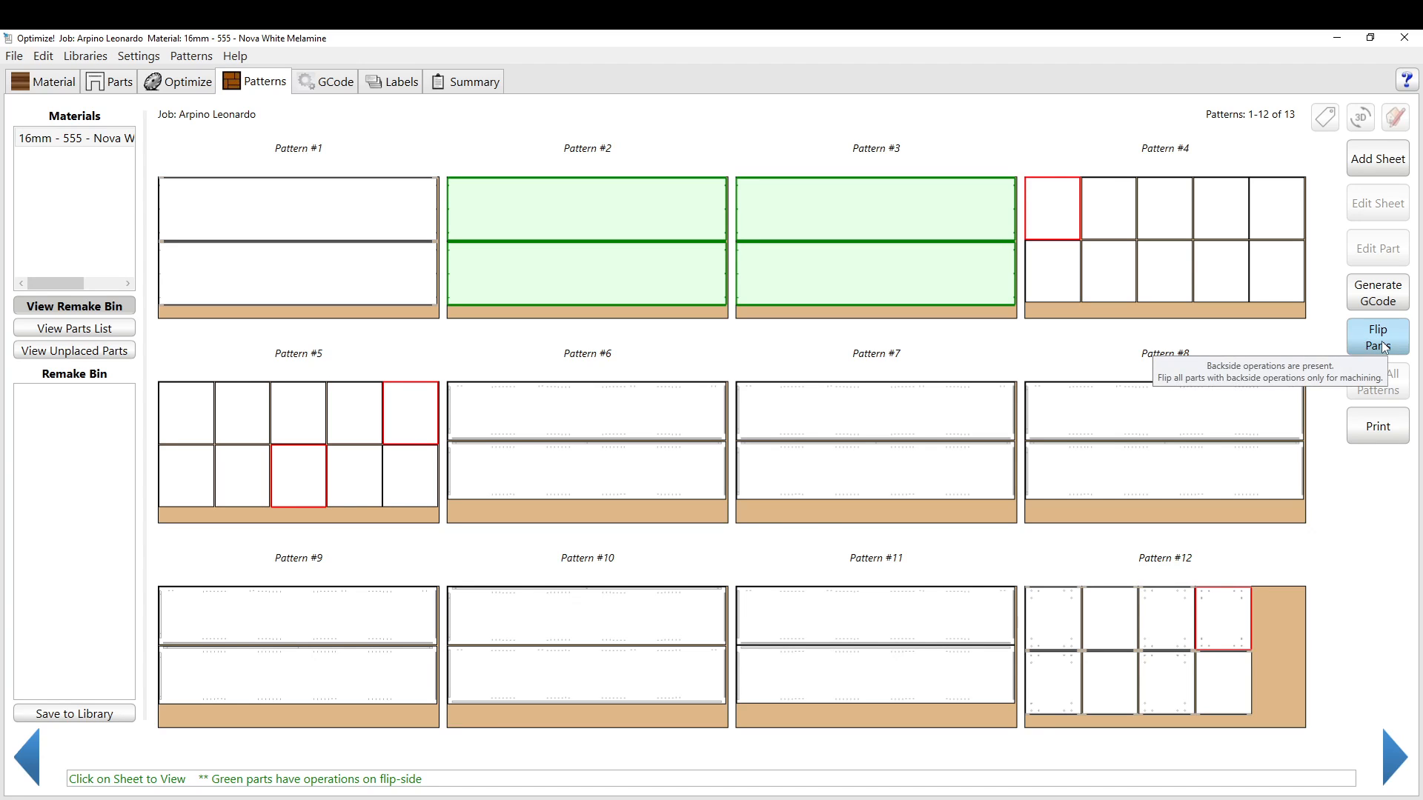
{"action": "left_click", "coordinate": [1382, 347]}
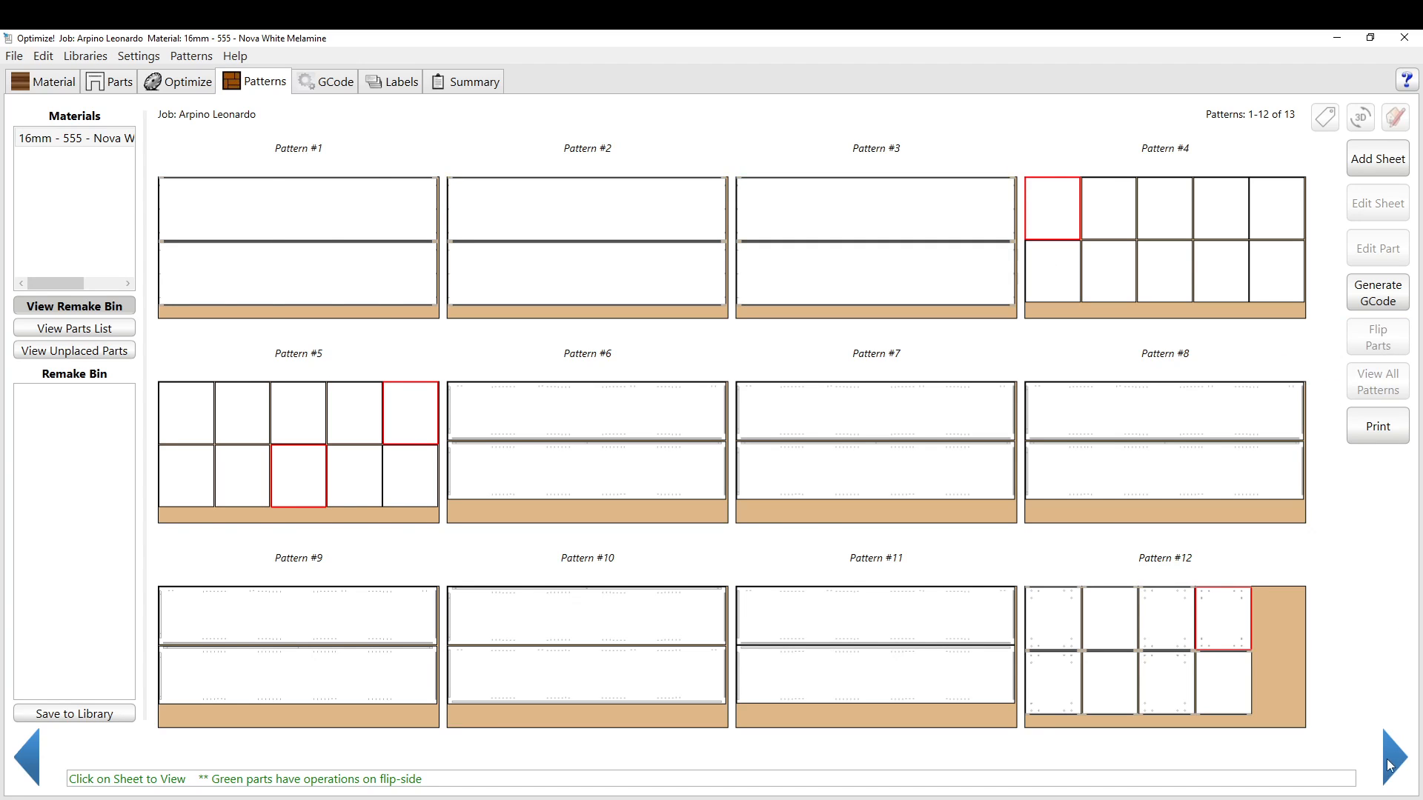
{"action": "left_click", "coordinate": [1390, 765]}
{"action": "left_click", "coordinate": [28, 756]}
Review the list of parts placed on the sheets and the list of unplaced parts.
{"action": "left_click", "coordinate": [102, 330]}
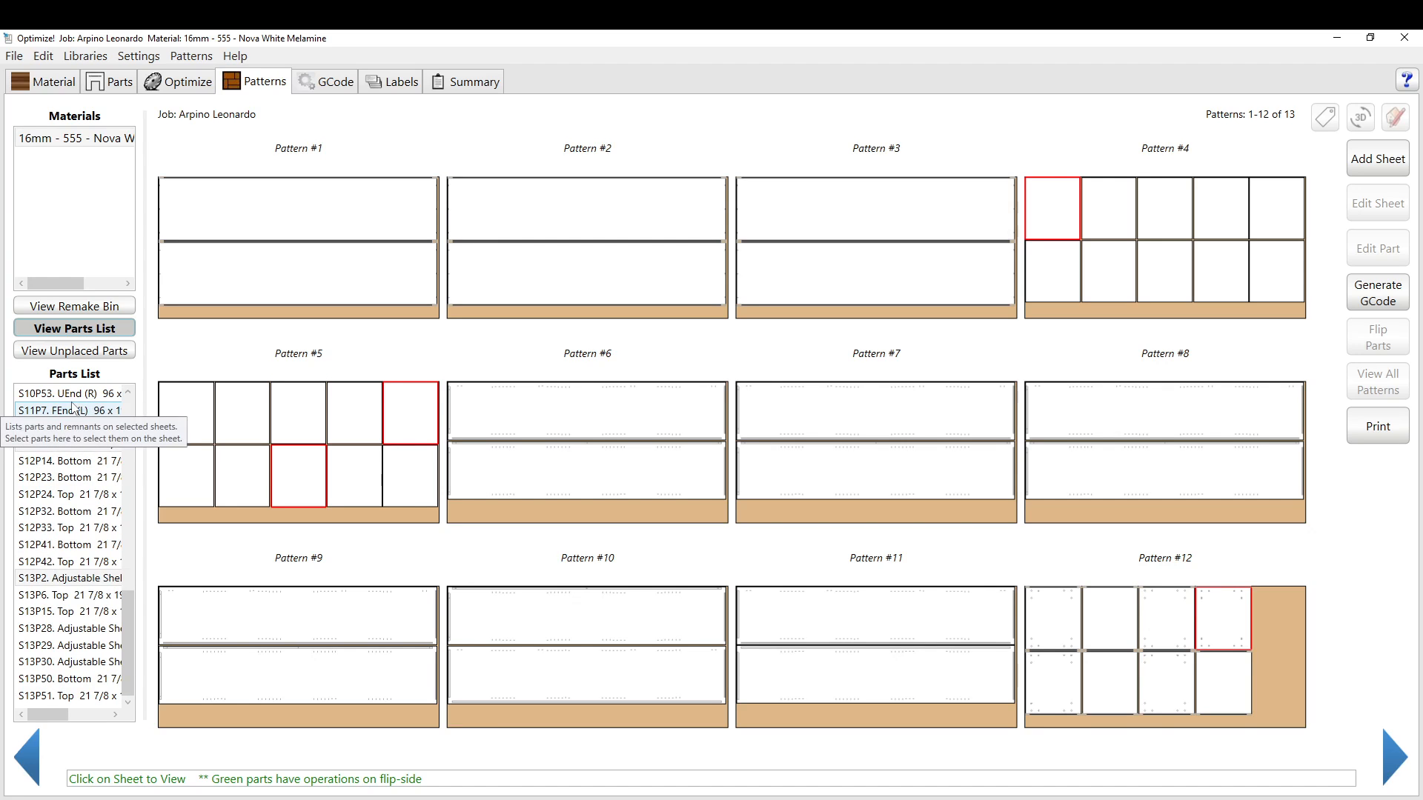
{"action": "scroll", "coordinate": [74, 412], "scroll_direction": "up", "scroll_amount": 10}
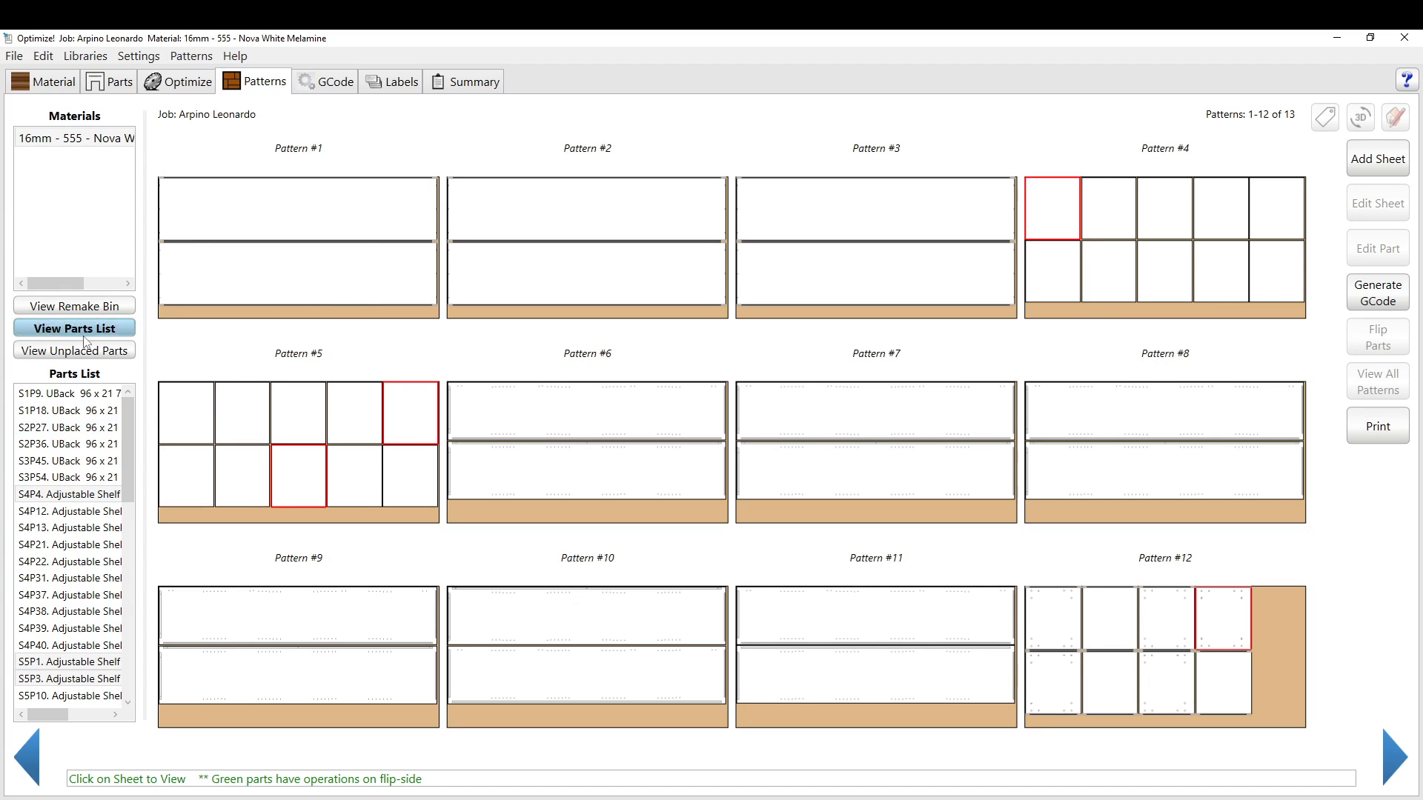
{"action": "left_click", "coordinate": [111, 351]}
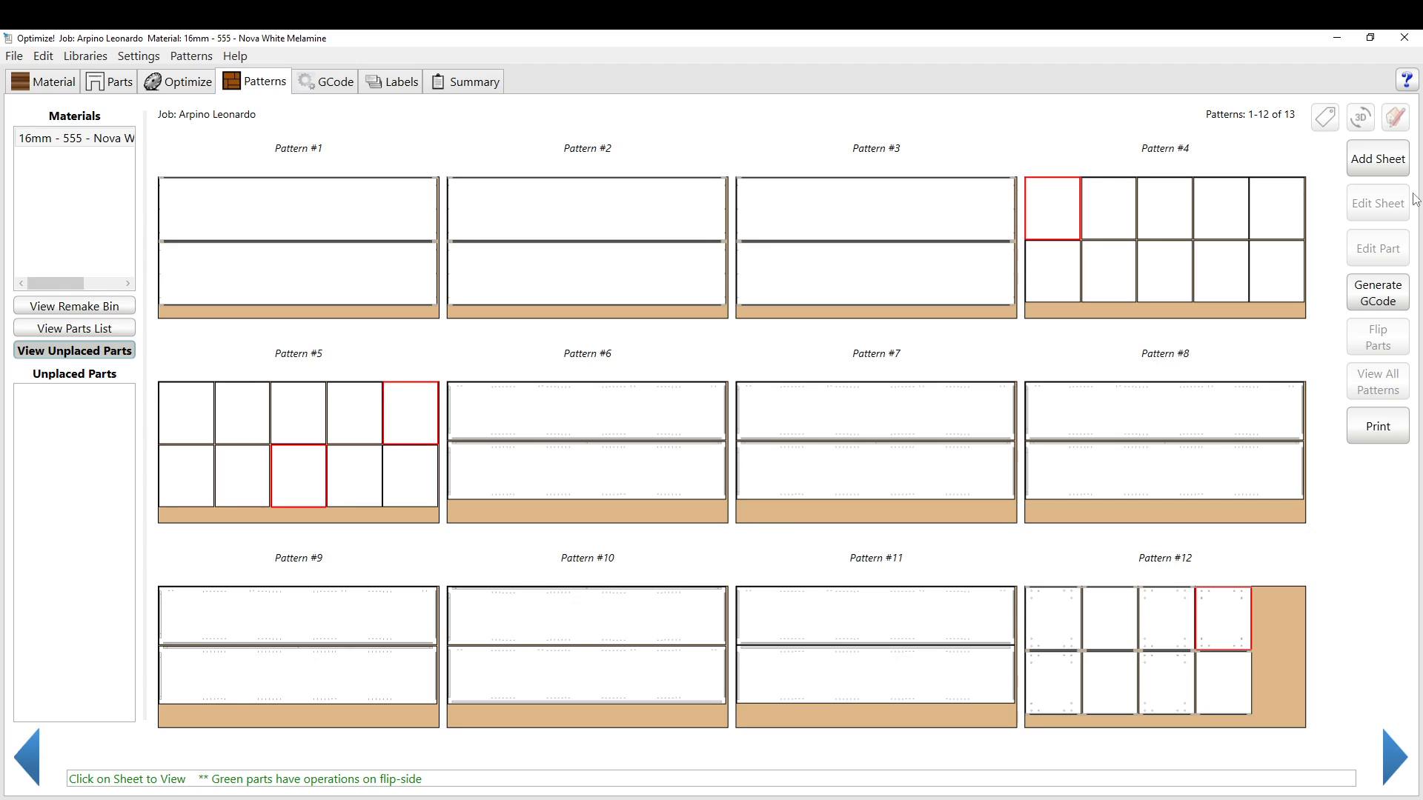
Add a blank sheet to the patterns, check it in the overview, and reopen it.
{"action": "left_click", "coordinate": [1371, 176]}
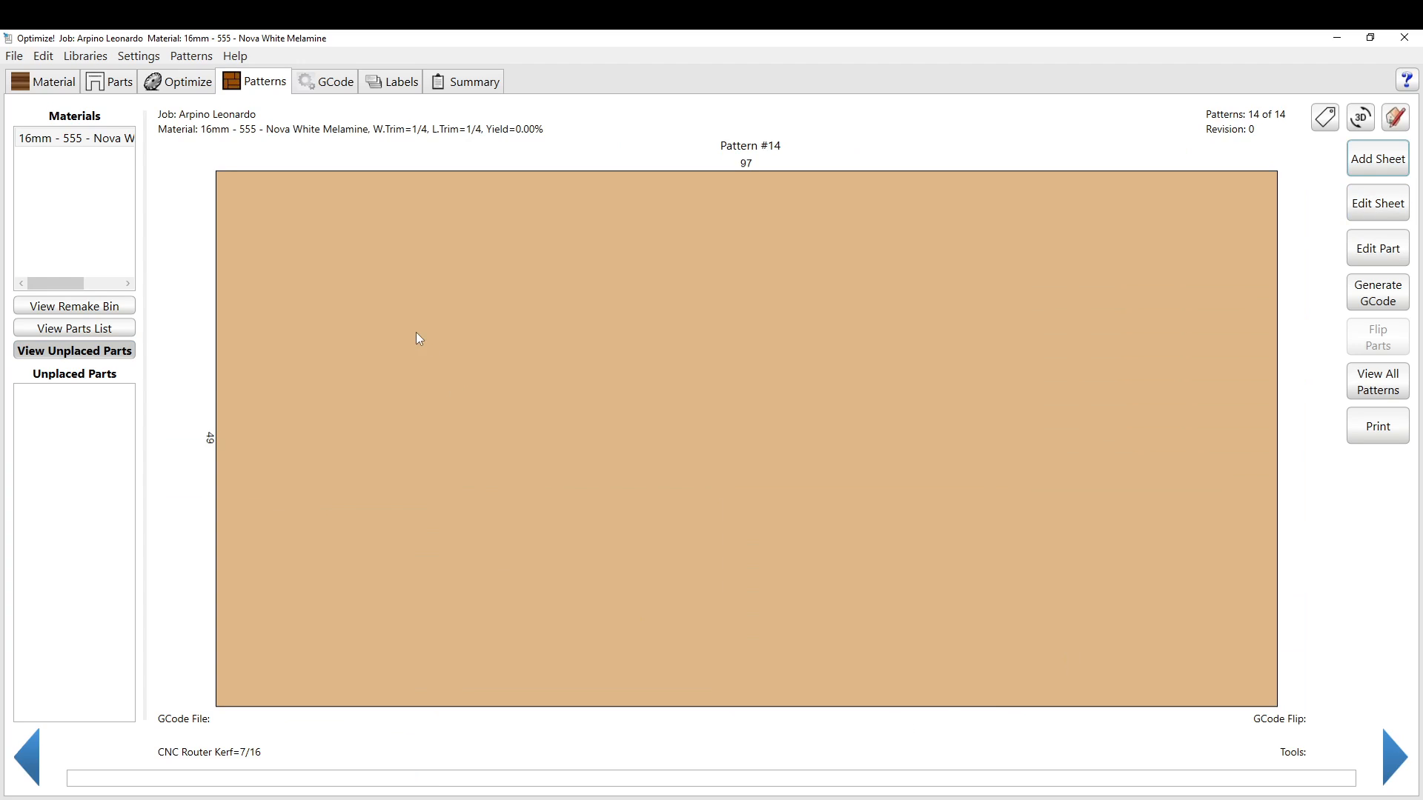
{"action": "left_click", "coordinate": [1377, 381]}
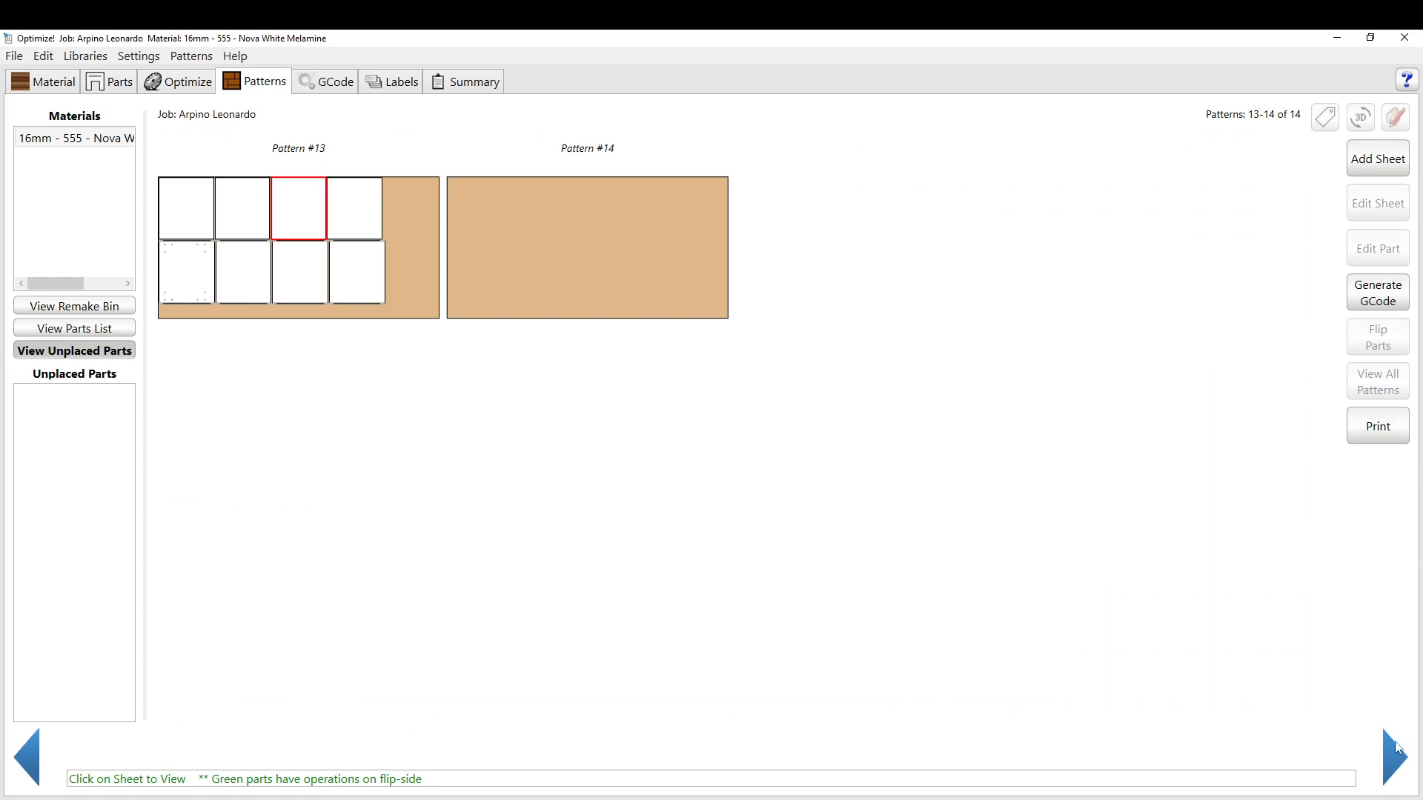
{"action": "left_click", "coordinate": [548, 234]}
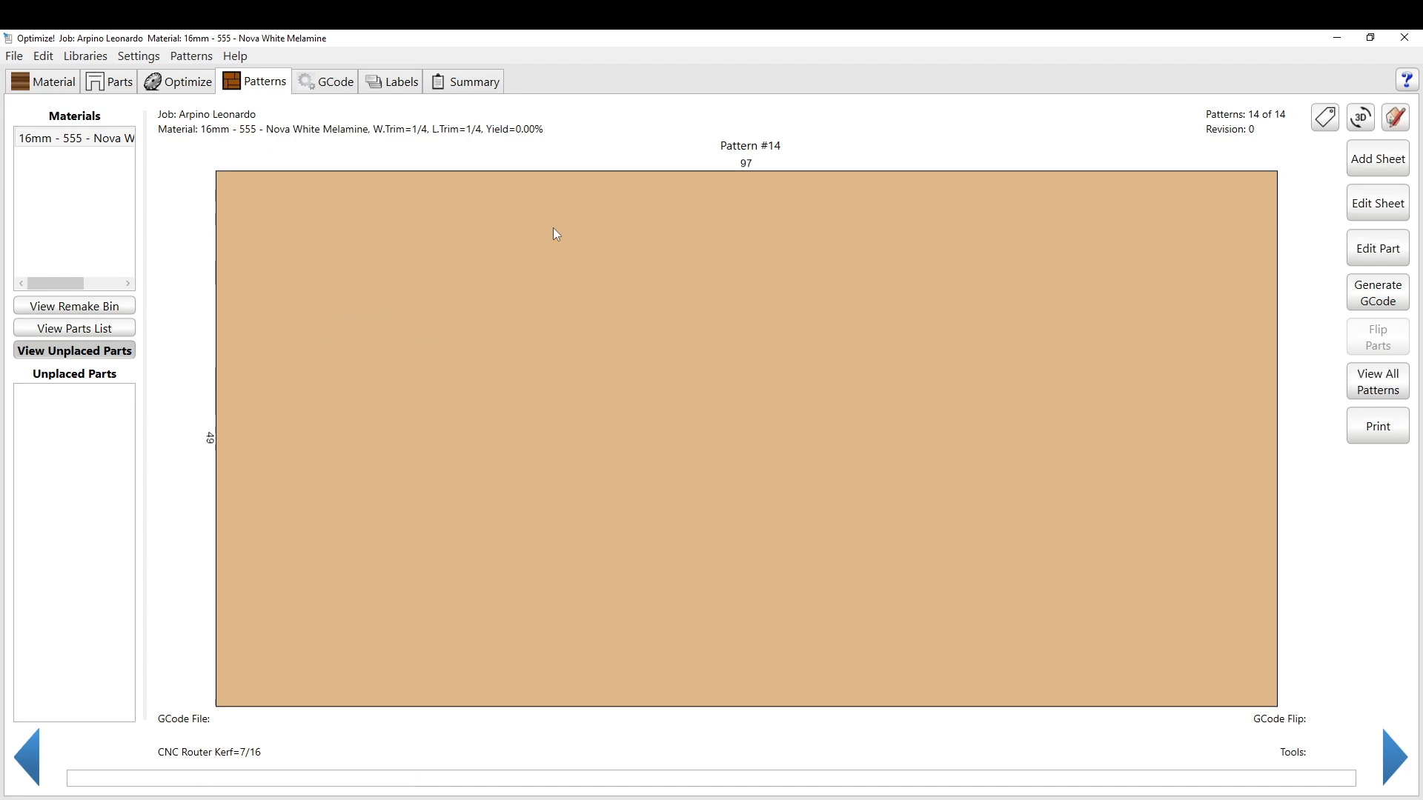
Add a part to the end of the parts list with width 4 3/4 and length 96.
{"action": "left_click", "coordinate": [118, 83]}
{"action": "scroll", "coordinate": [712, 504], "scroll_direction": "down", "scroll_amount": 9}
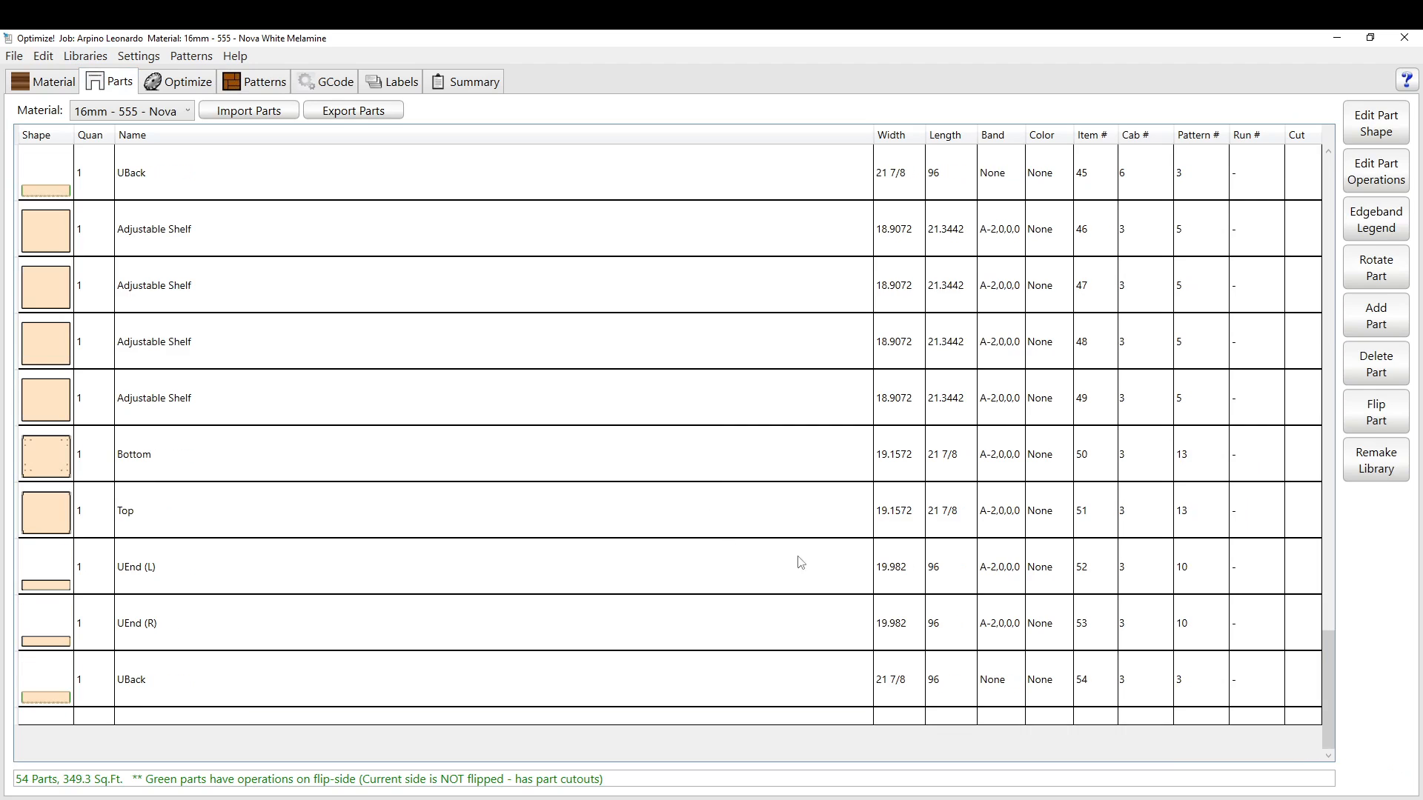
{"action": "left_click", "coordinate": [1369, 322]}
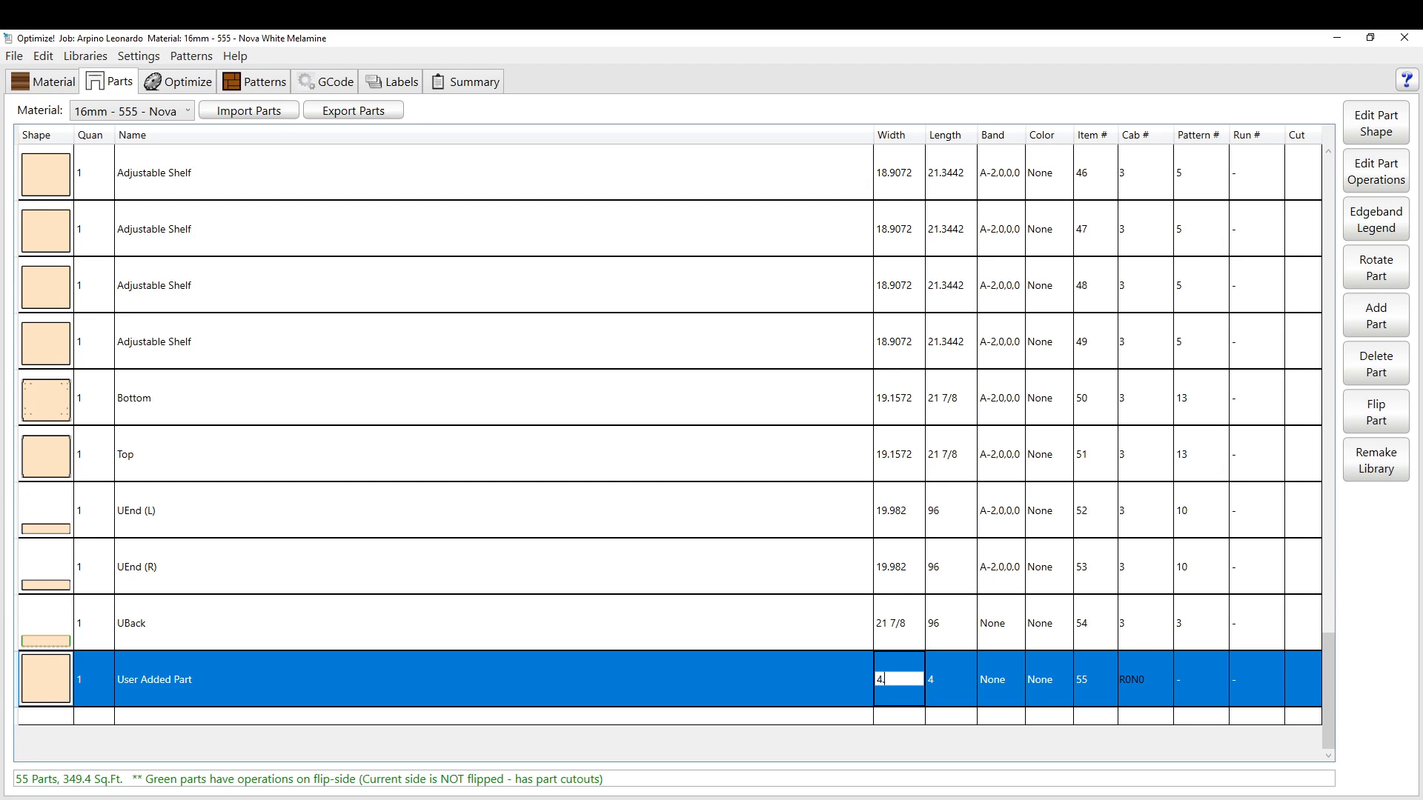
{"action": "left_click", "coordinate": [952, 688]}
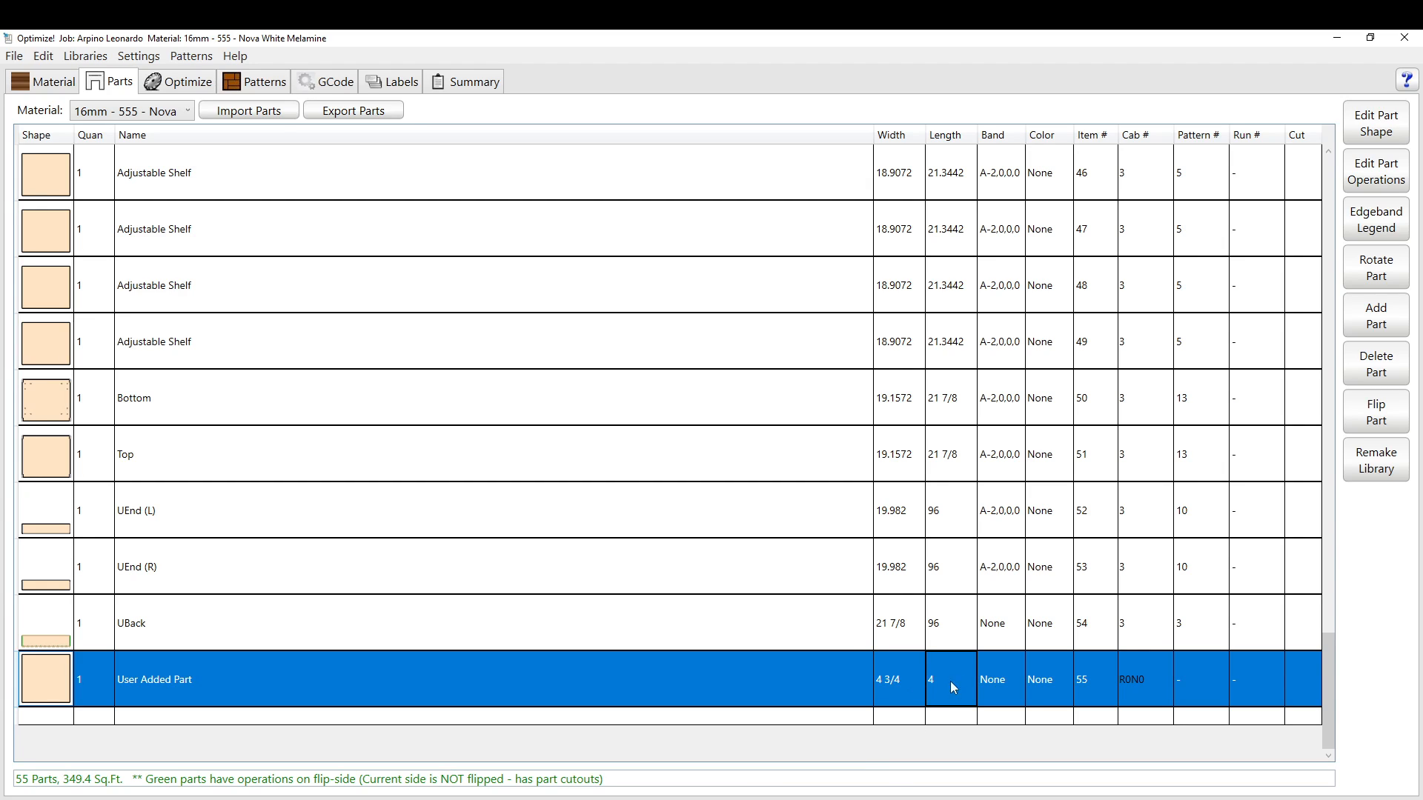
{"action": "type", "text": "96"}
{"action": "key", "text": "Return"}
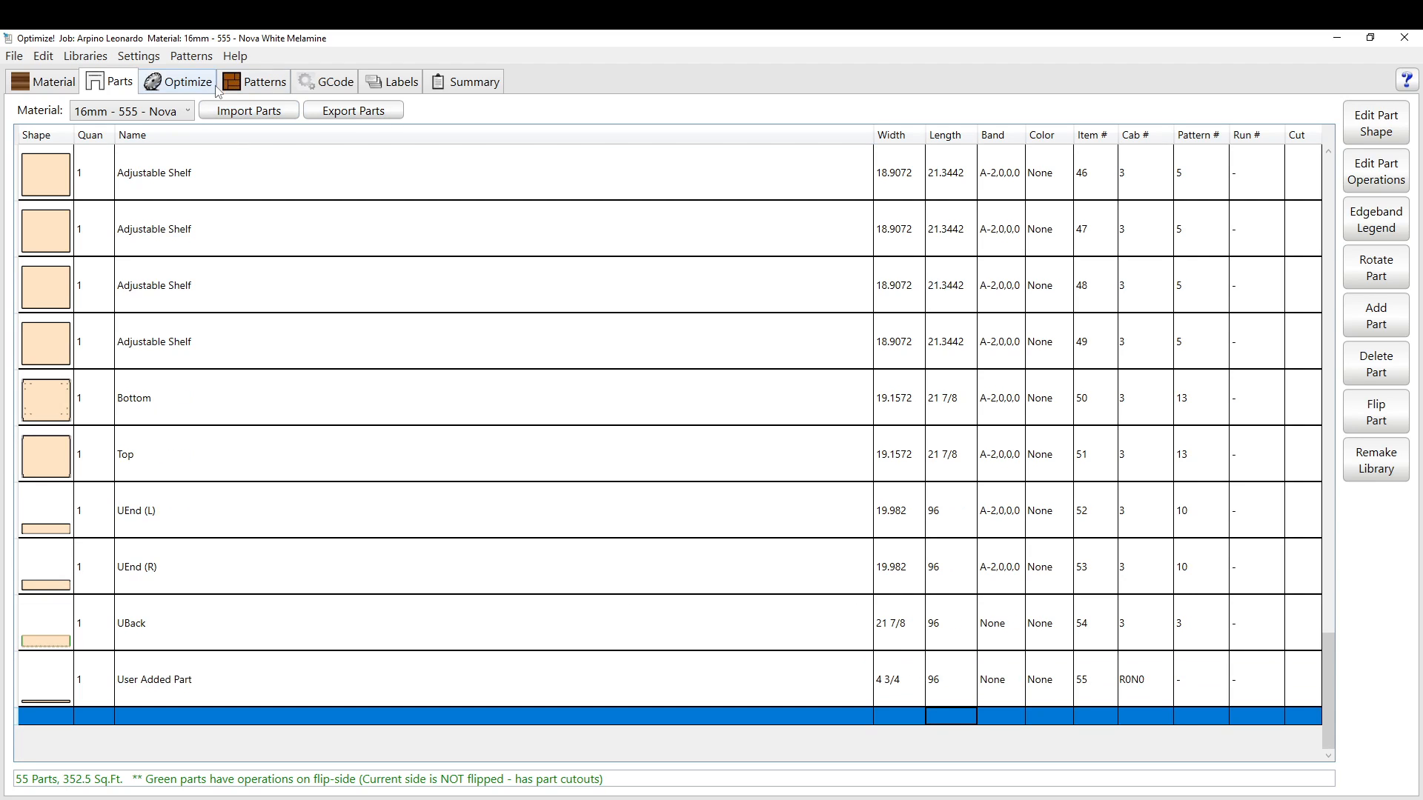
Place the unplaced User Added Part along the lower edge of the blank sheet, pattern 14.
{"action": "left_click", "coordinate": [243, 83]}
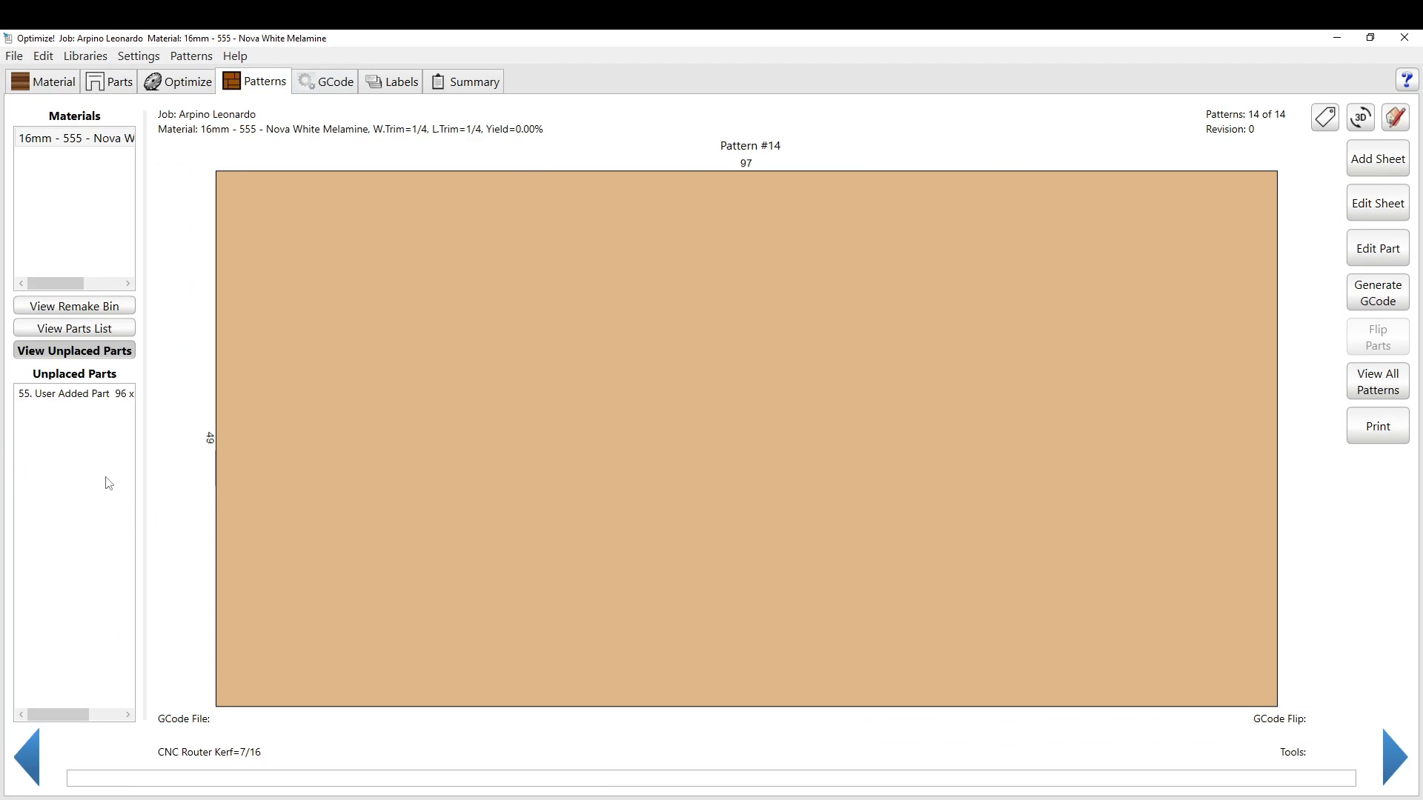
{"action": "left_click", "coordinate": [57, 393]}
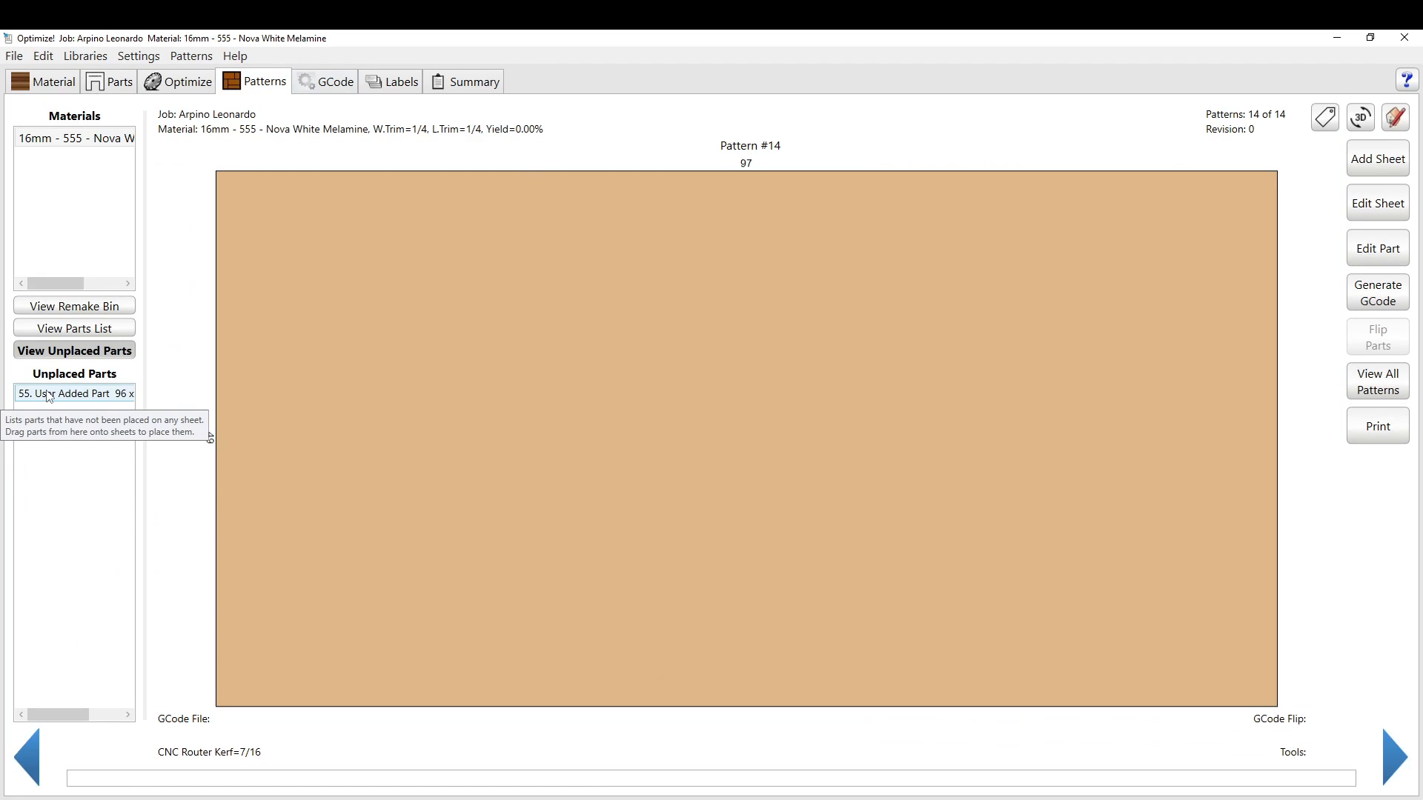
{"action": "left_click_drag", "start_coordinate": [49, 396], "coordinate": [693, 645]}
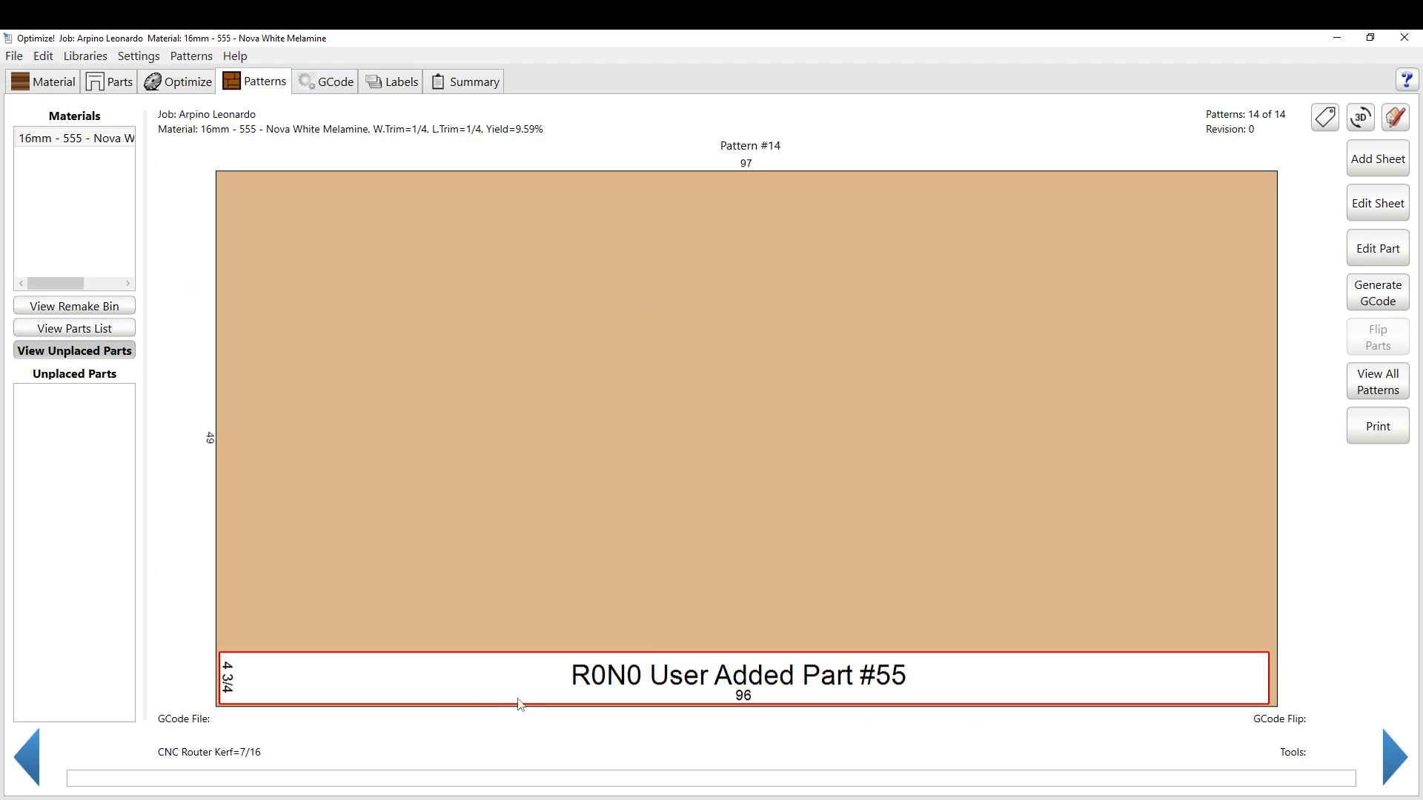
Move the User Added Part up the sheet to about Y 6 13/16 and bump it left and down.
{"action": "left_click_drag", "start_coordinate": [497, 683], "coordinate": [500, 604]}
{"action": "double_click", "coordinate": [507, 607]}
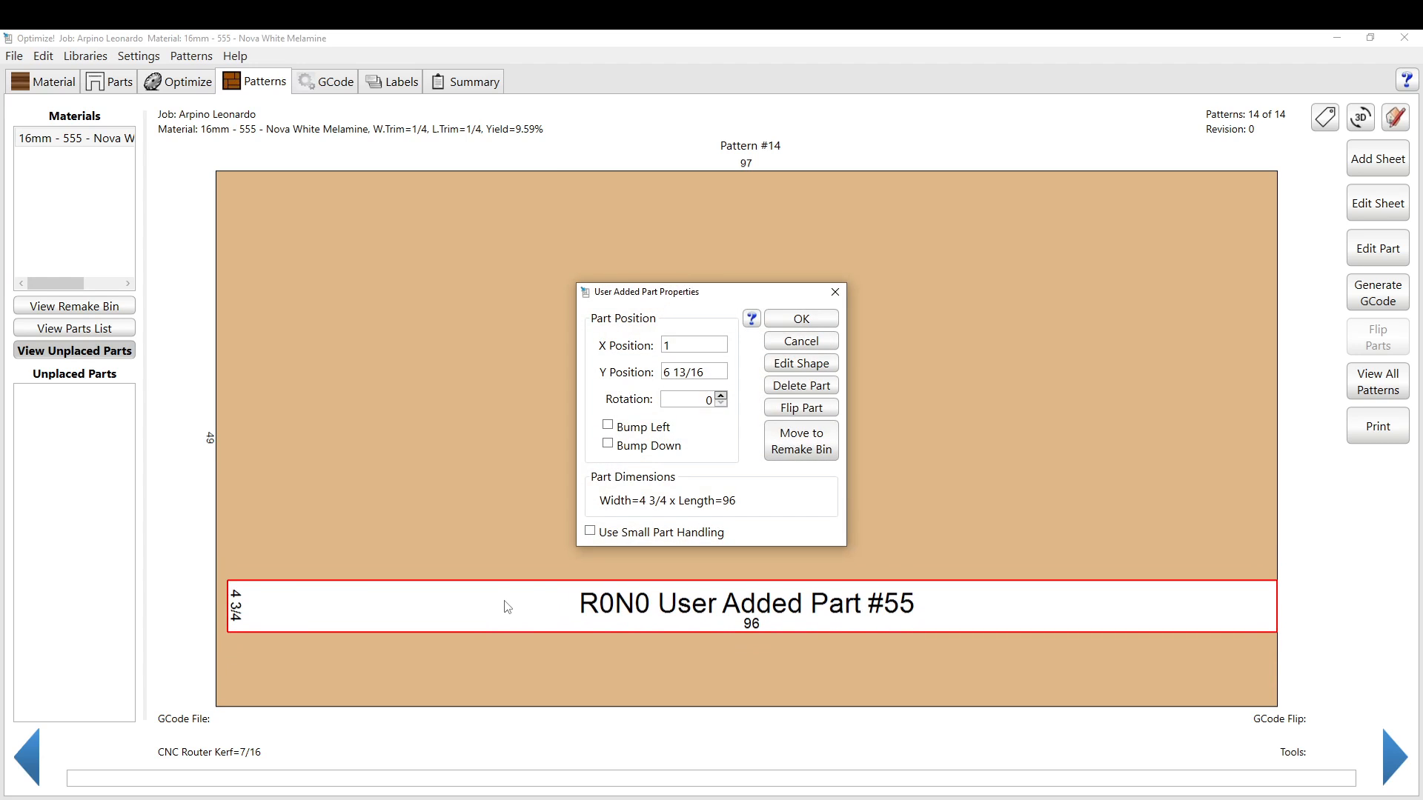
{"action": "left_click", "coordinate": [608, 426]}
{"action": "left_click", "coordinate": [608, 444]}
{"action": "left_click", "coordinate": [802, 320]}
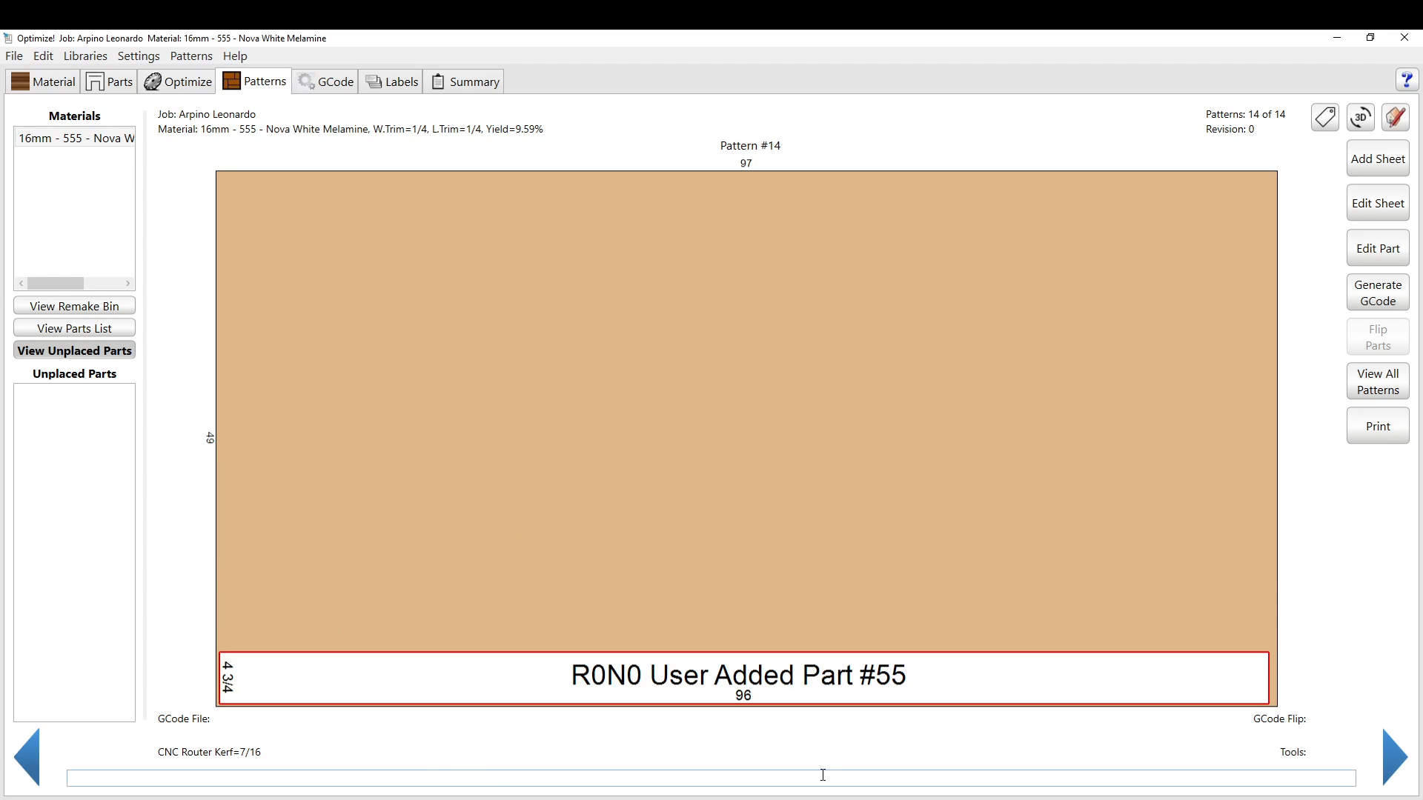
Move the User Added Part up the sheet and set both its X and Y positions to .25.
{"action": "left_click_drag", "start_coordinate": [431, 677], "coordinate": [449, 632]}
{"action": "double_click", "coordinate": [448, 632]}
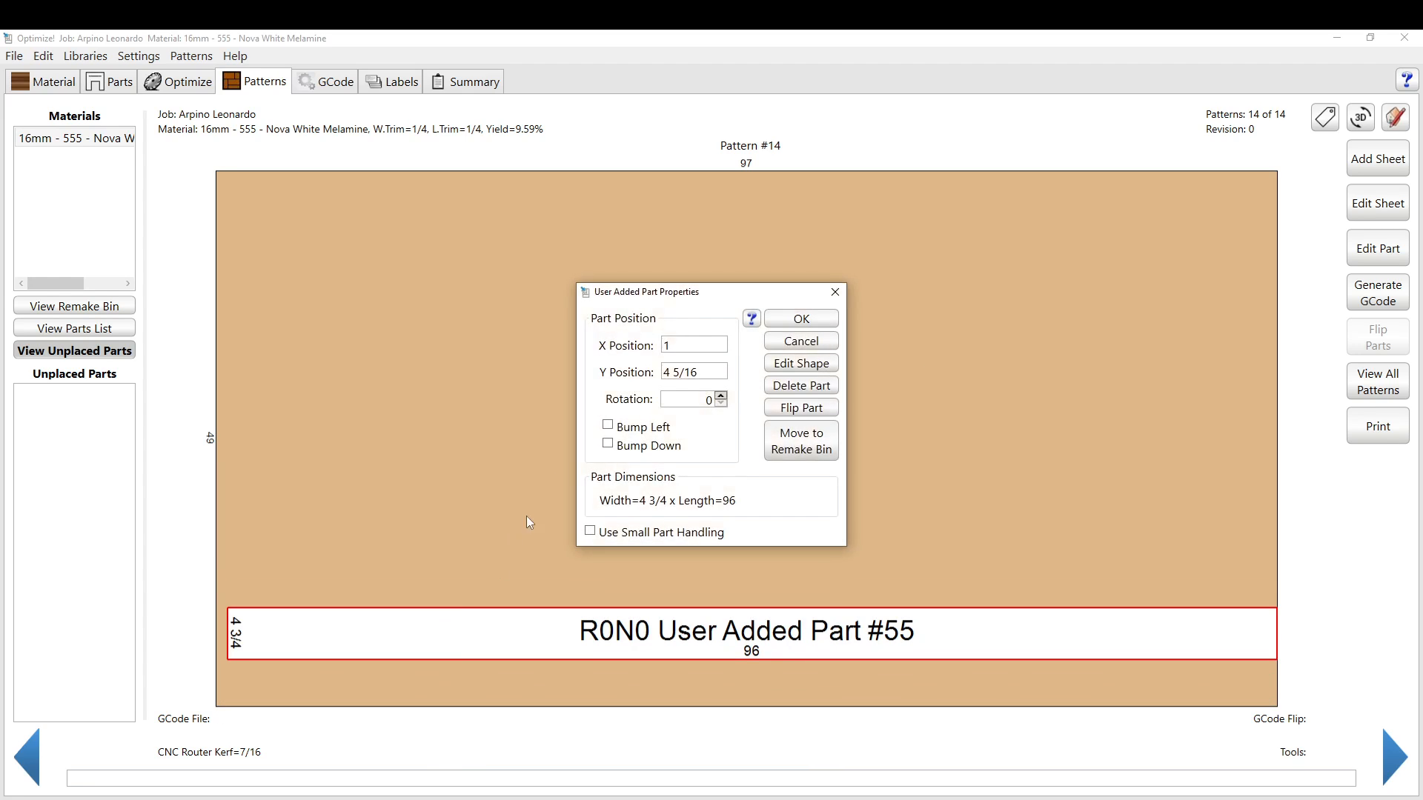
{"action": "left_click", "coordinate": [703, 372]}
{"action": "double_click", "coordinate": [703, 371]}
{"action": "type", "text": "."}
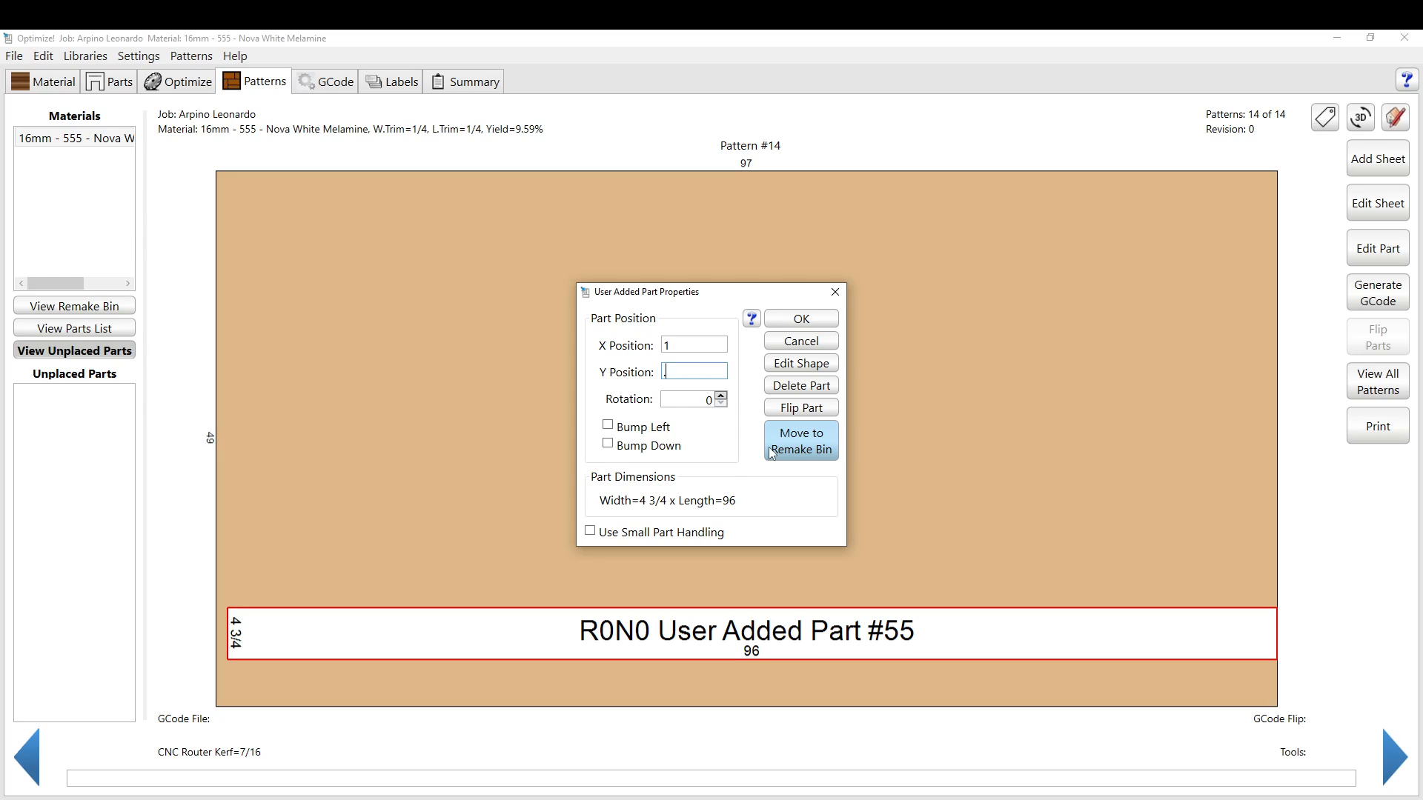
{"action": "type", "text": "25"}
{"action": "key", "text": "shift+Tab"}
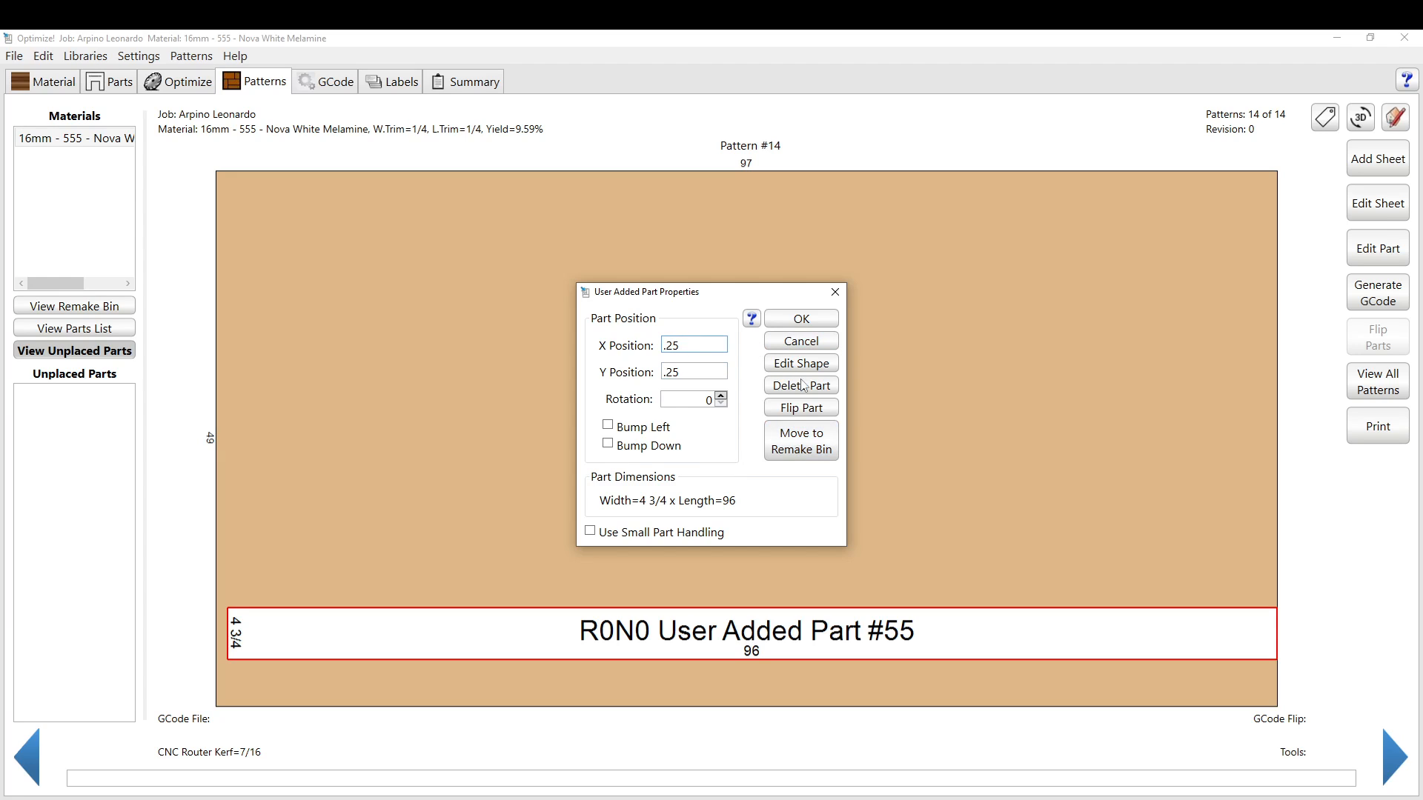
{"action": "left_click", "coordinate": [801, 318]}
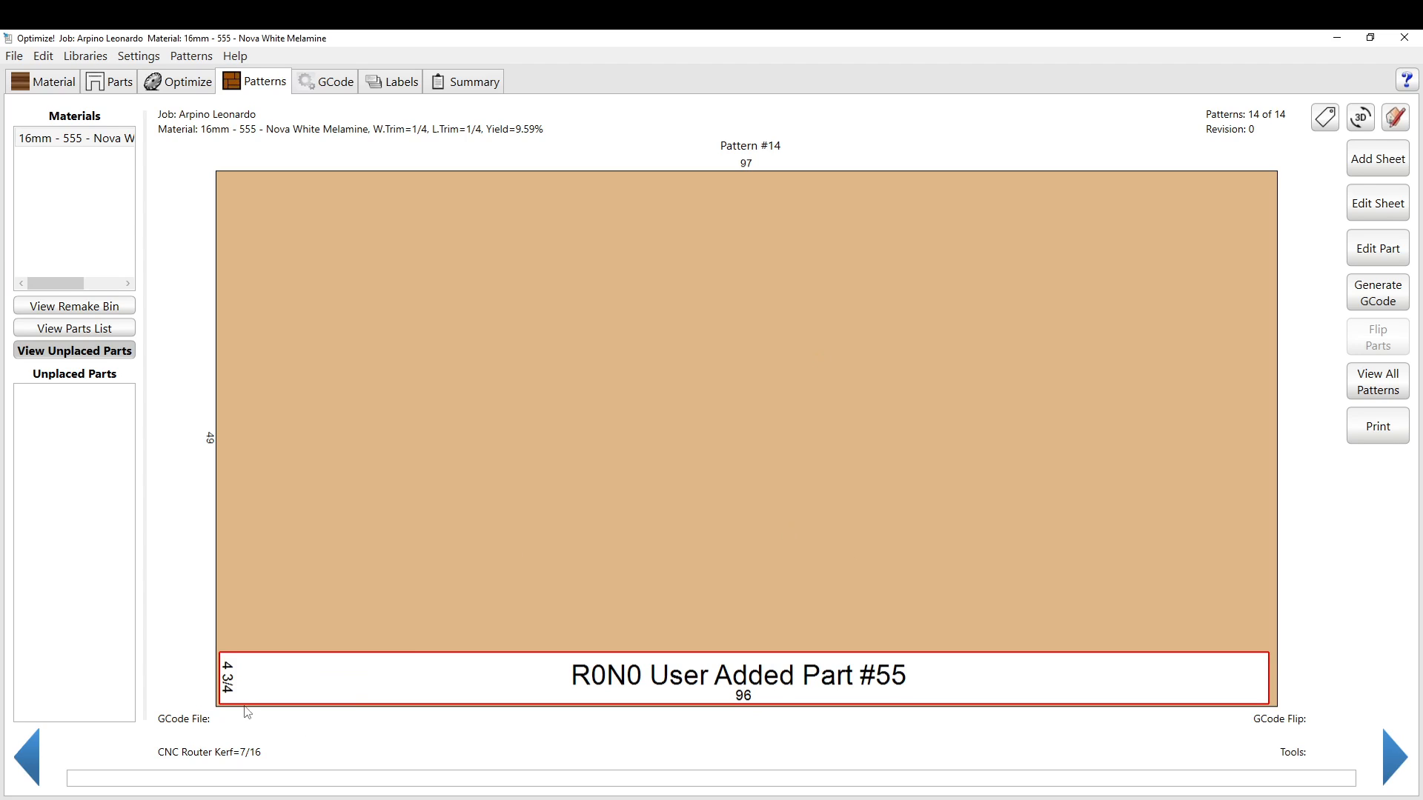
Try rotating the User Added Part to 90 degrees and set its rotation back to 0.
{"action": "double_click", "coordinate": [371, 674]}
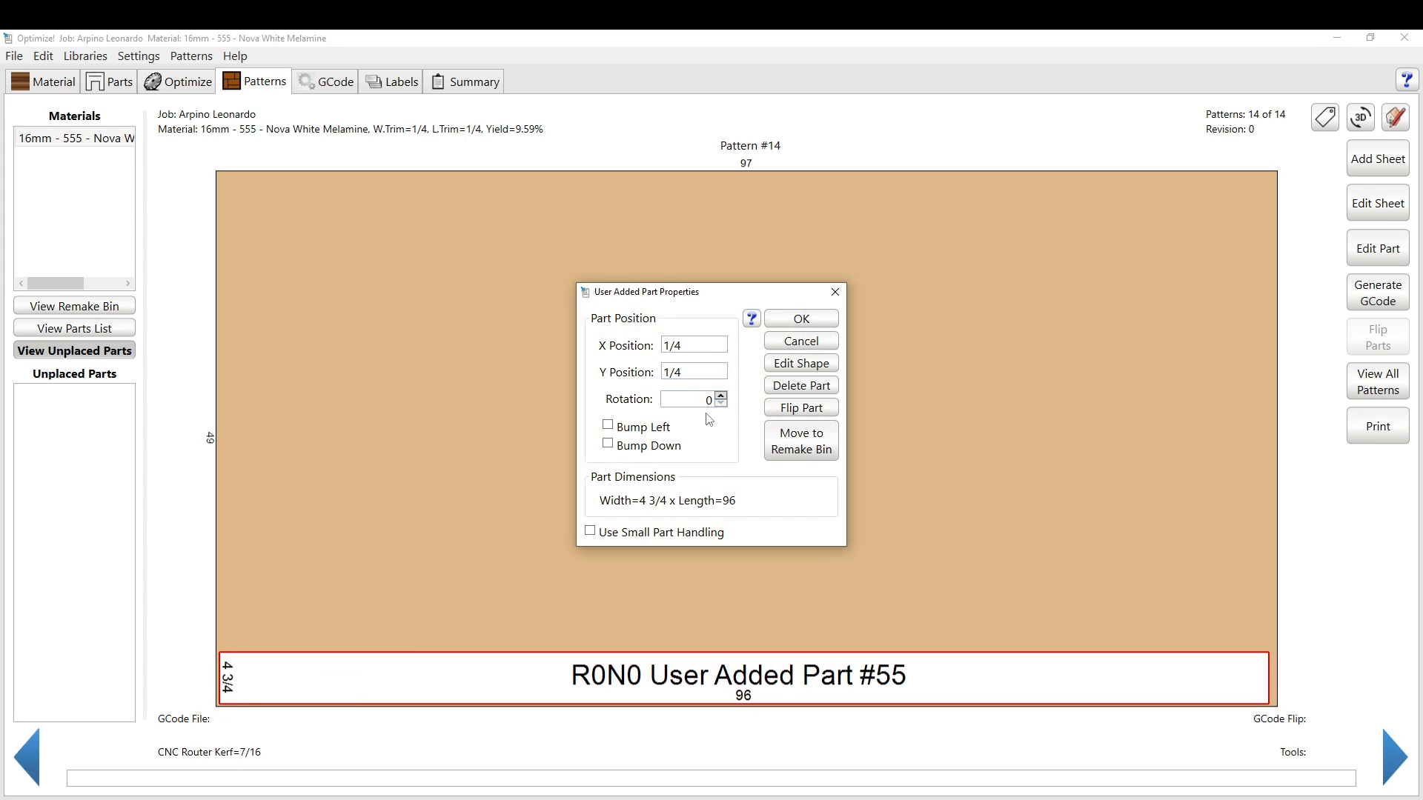
{"action": "left_click", "coordinate": [721, 396]}
{"action": "left_click", "coordinate": [801, 319]}
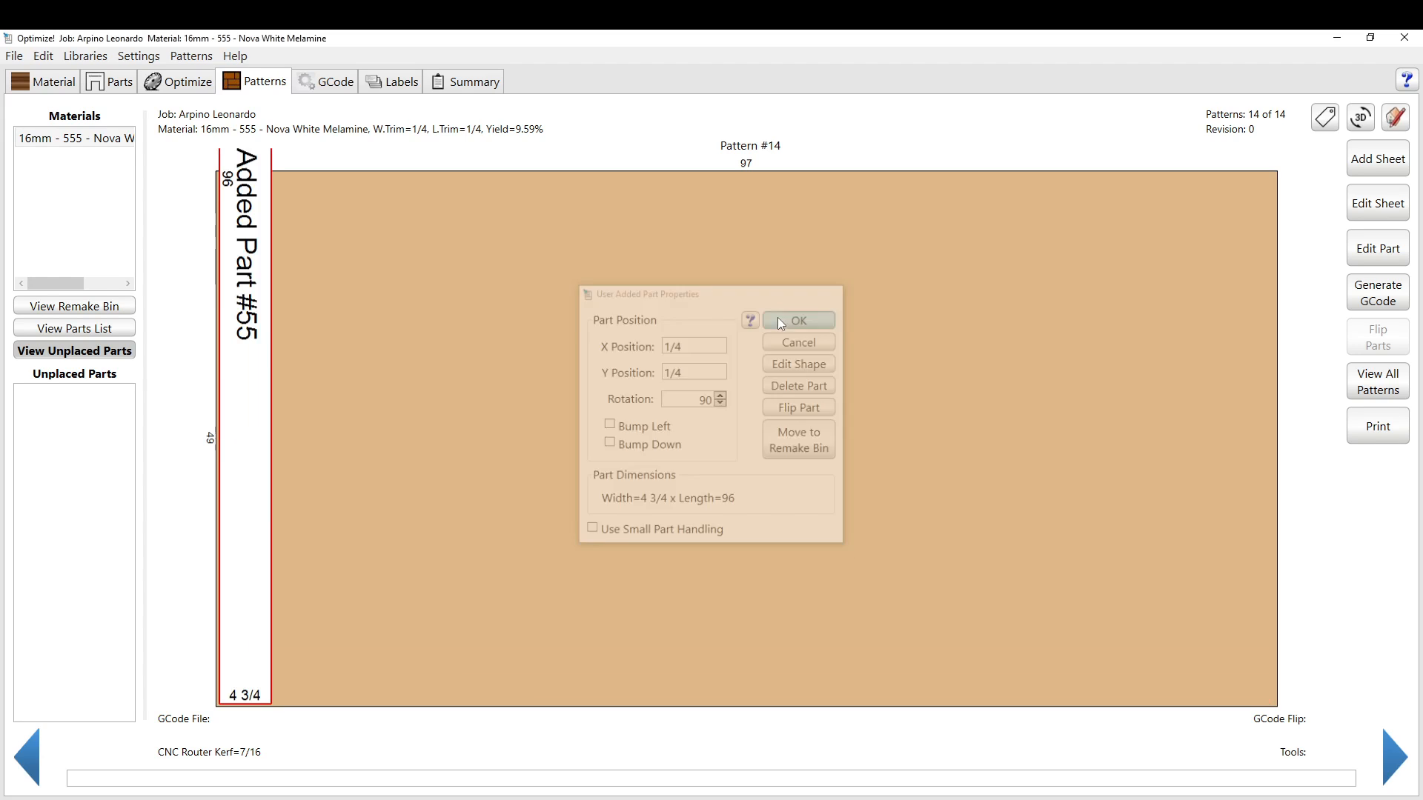
{"action": "left_click", "coordinate": [723, 397]}
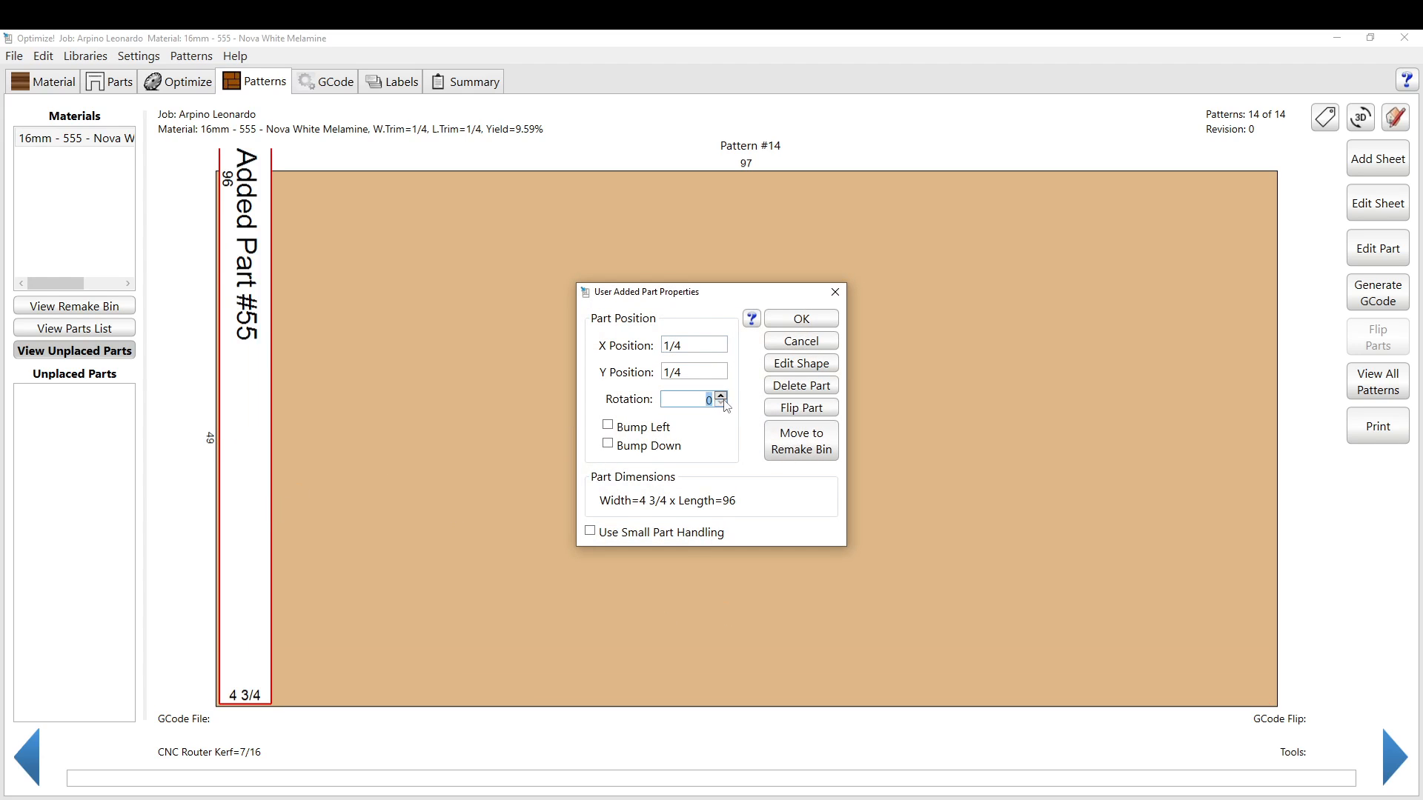
{"action": "left_click", "coordinate": [803, 318]}
Edit the User Added Part's shape by adding a midpoint on its upper edge and pulling it up into a peak, about 25 7/8 wide overall.
{"action": "double_click", "coordinate": [678, 670]}
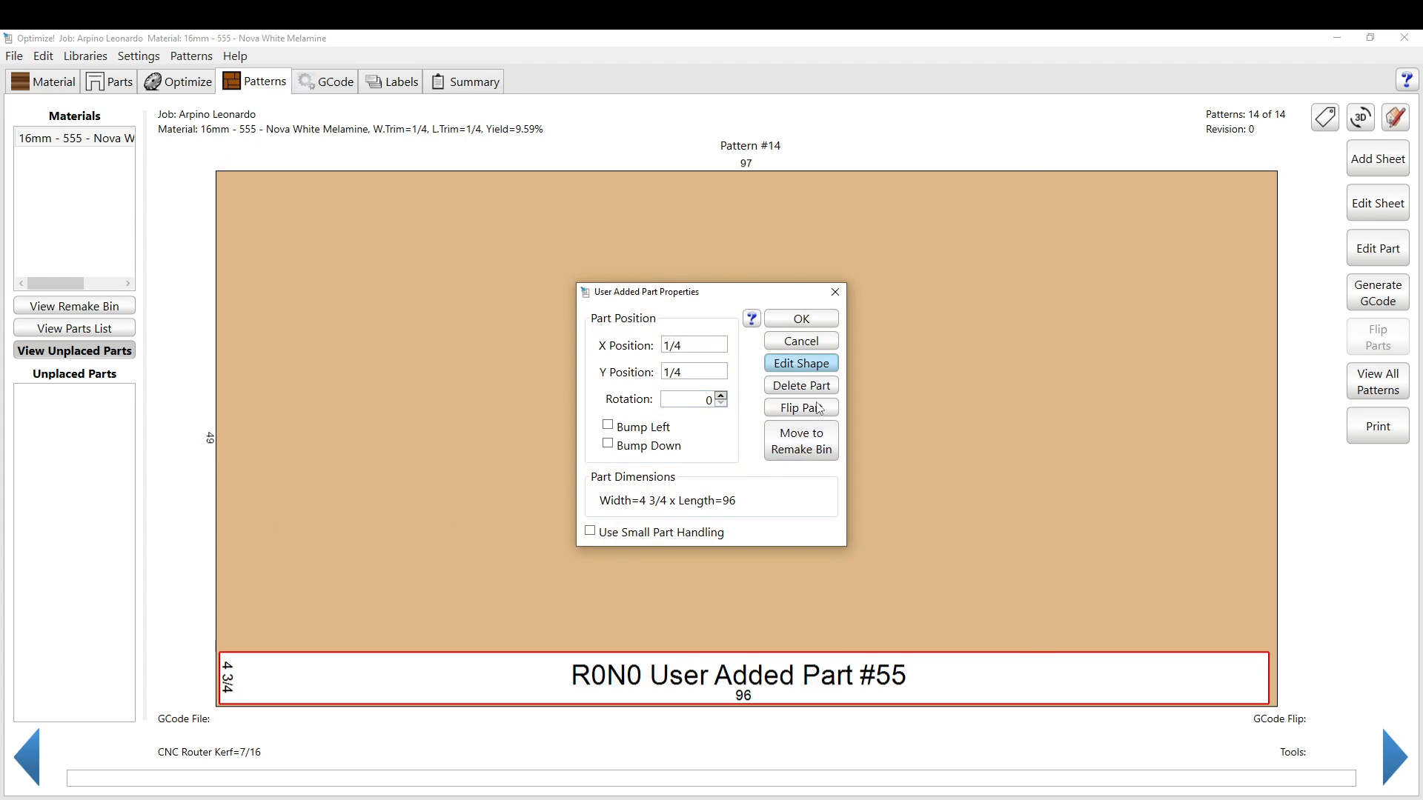
{"action": "left_click", "coordinate": [801, 363]}
{"action": "left_click", "coordinate": [531, 493]}
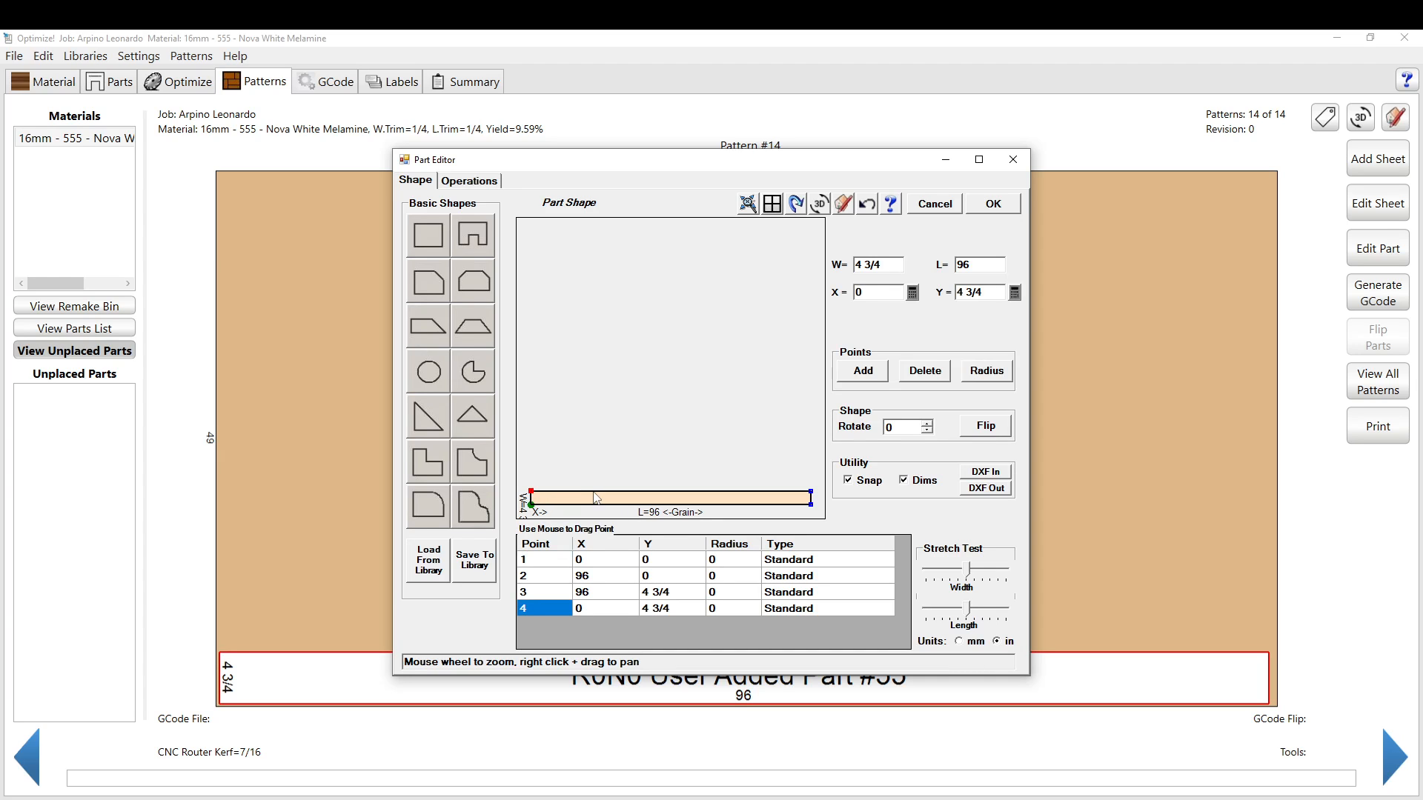
{"action": "left_click", "coordinate": [597, 493]}
{"action": "left_click", "coordinate": [864, 371]}
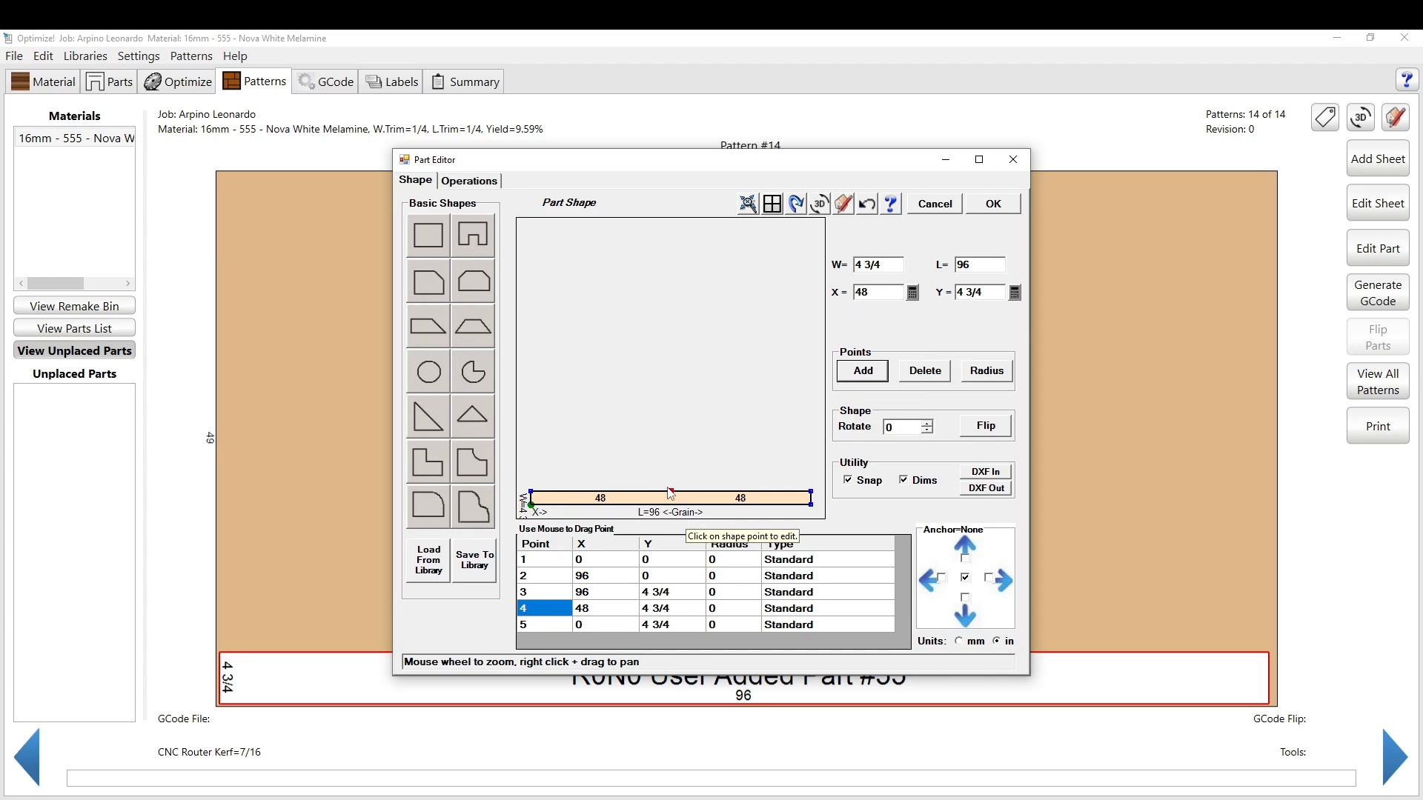
{"action": "left_click_drag", "start_coordinate": [675, 495], "coordinate": [687, 430]}
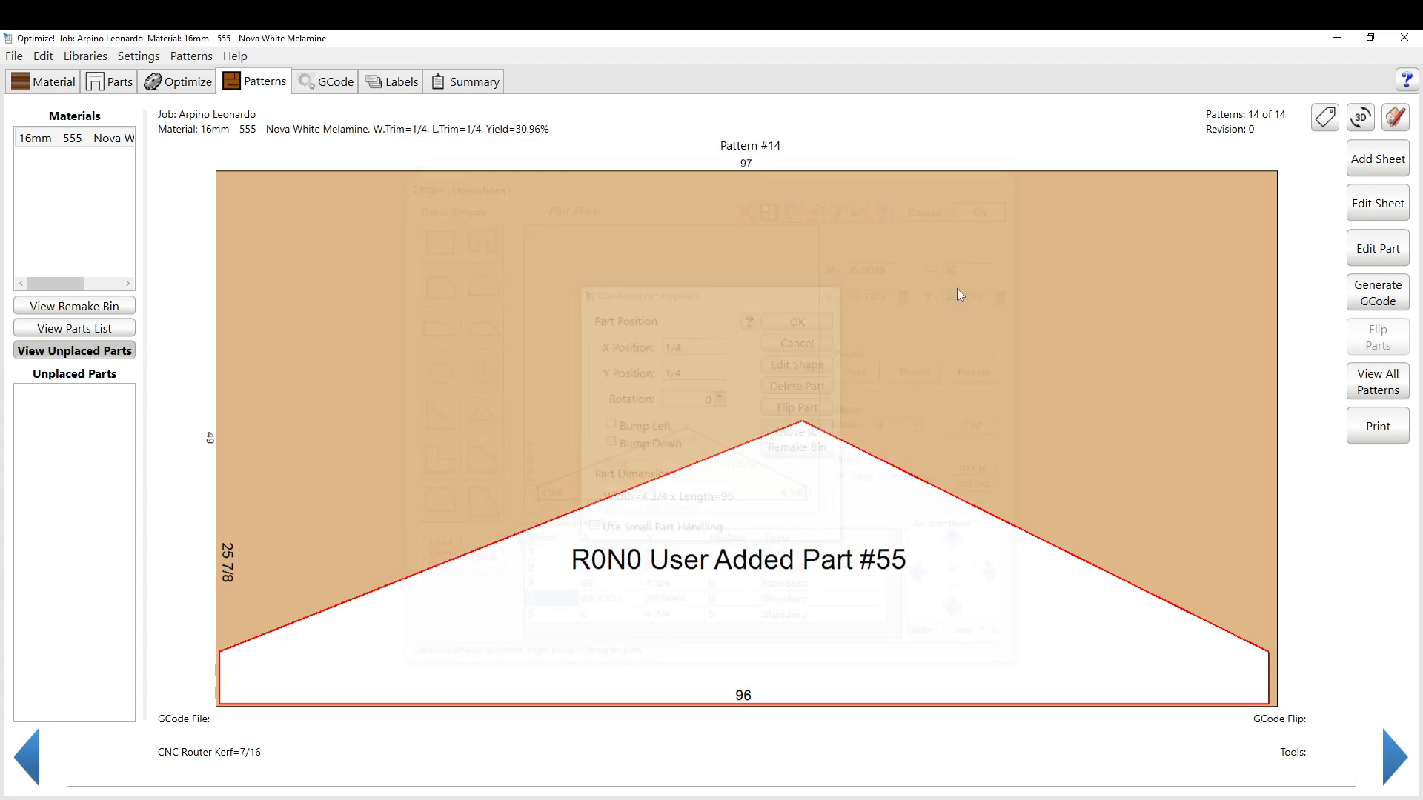
{"action": "left_click", "coordinate": [993, 204]}
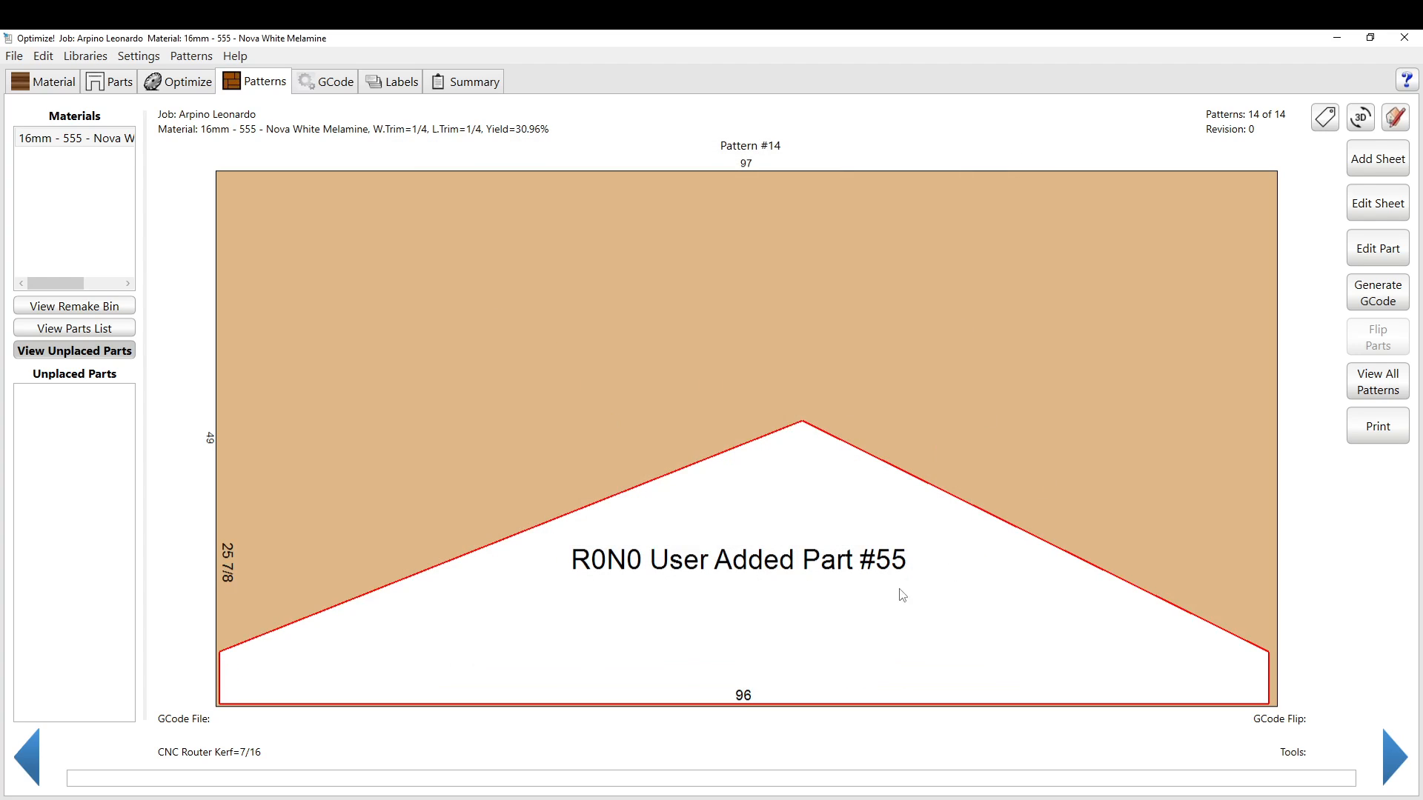
Try to move the User Added Part to the remake bin and leave its properties.
{"action": "double_click", "coordinate": [818, 621]}
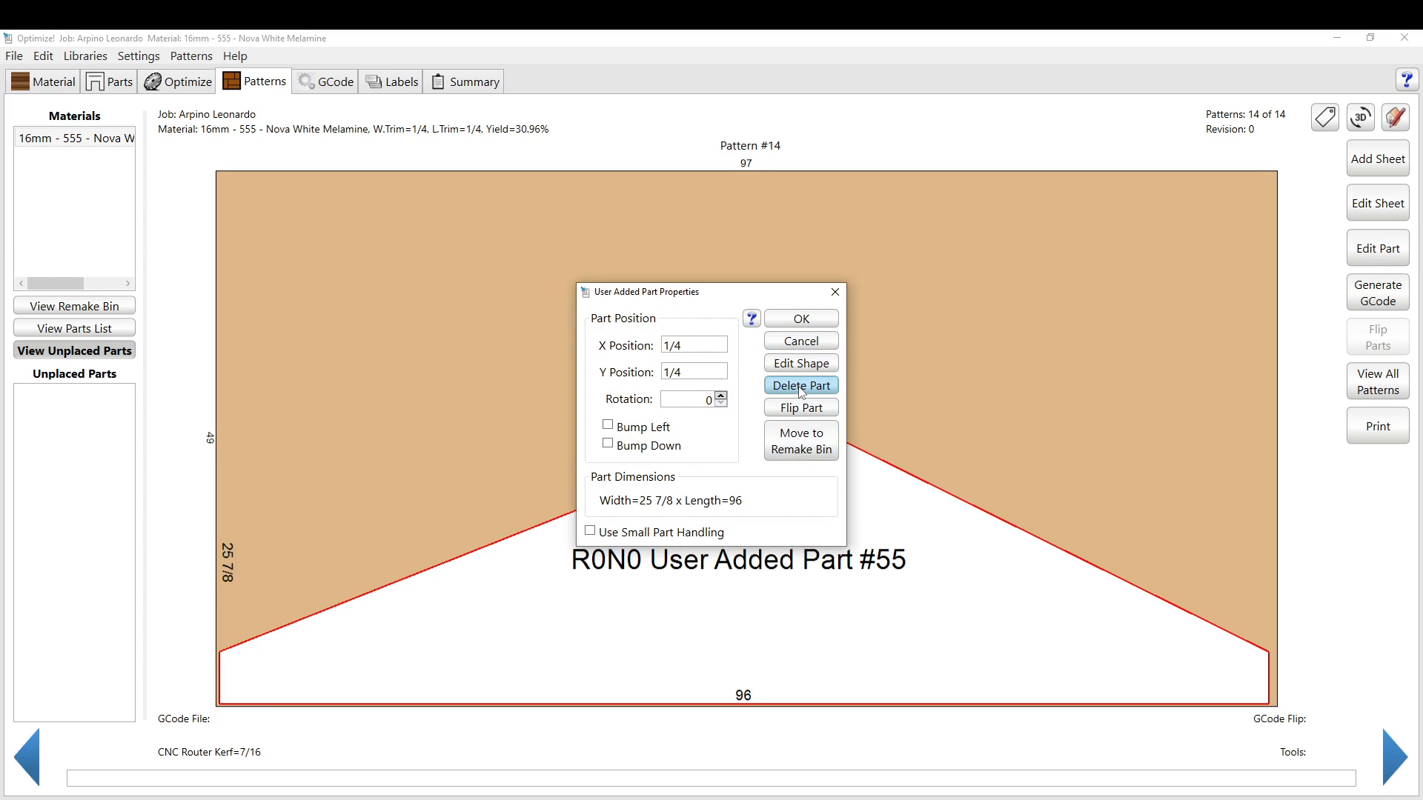
{"action": "left_click", "coordinate": [807, 452]}
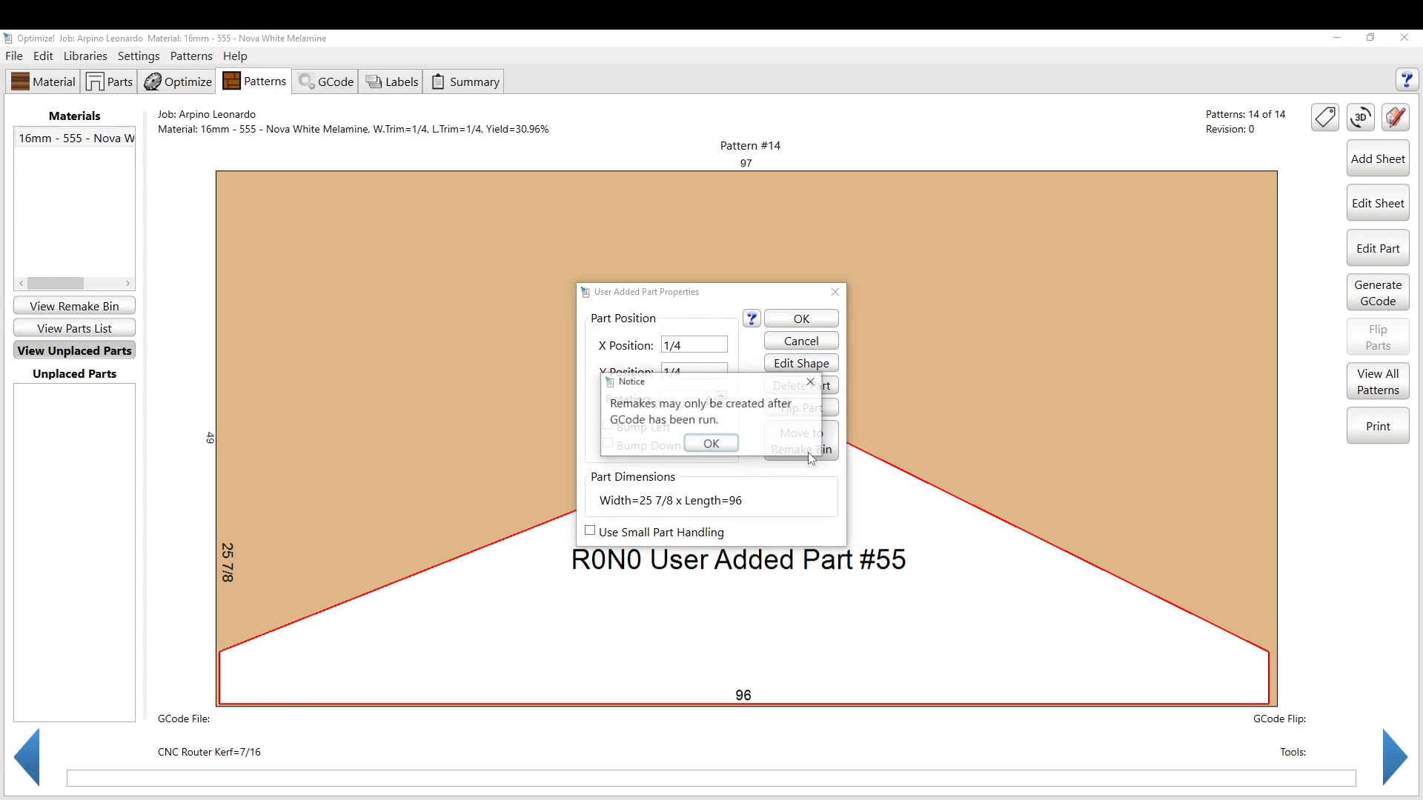
{"action": "left_click", "coordinate": [710, 444]}
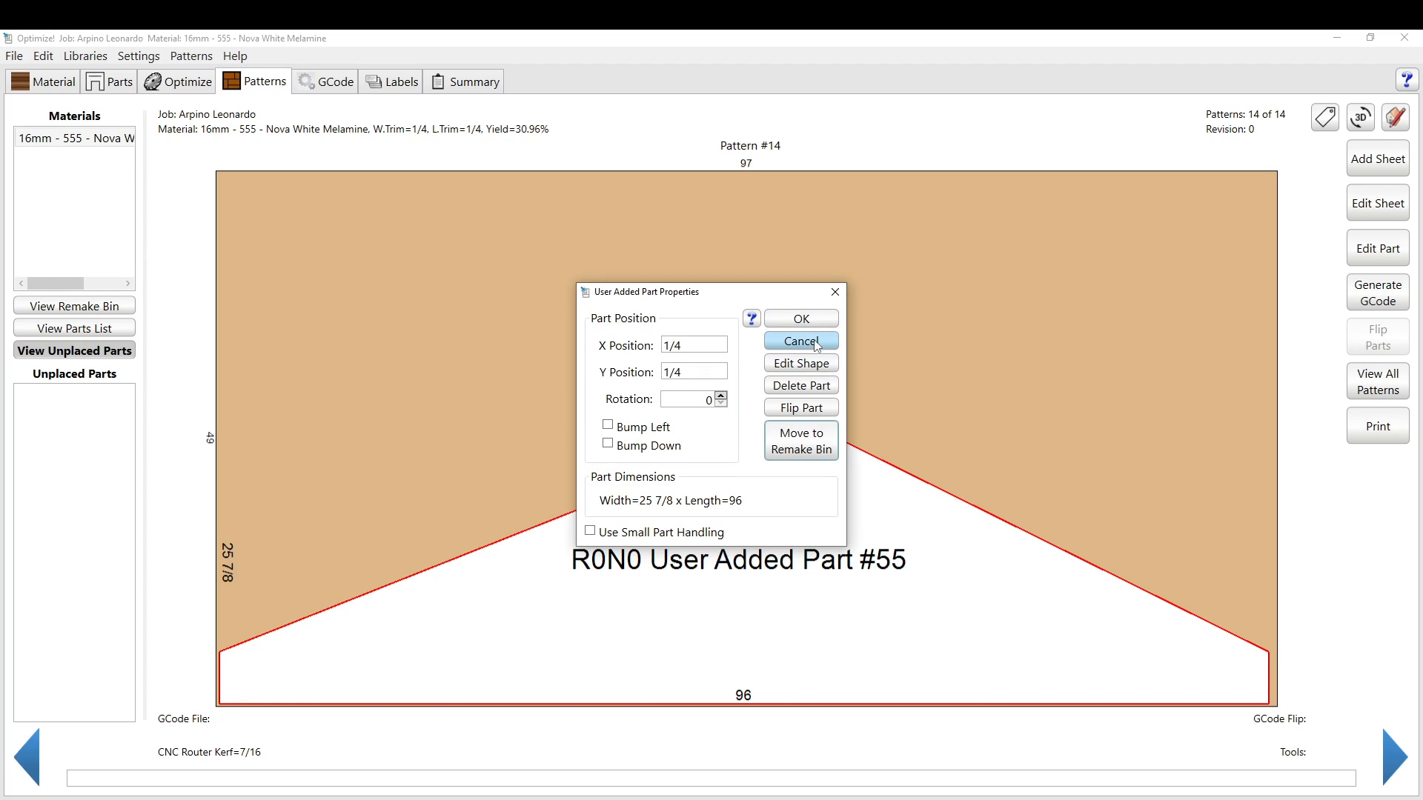
{"action": "left_click", "coordinate": [835, 292]}
Generate GCode from the all-patterns overview for all sheets of the 16mm Nova White Melamine, creating primary sheet programs only.
{"action": "left_click", "coordinate": [1378, 293]}
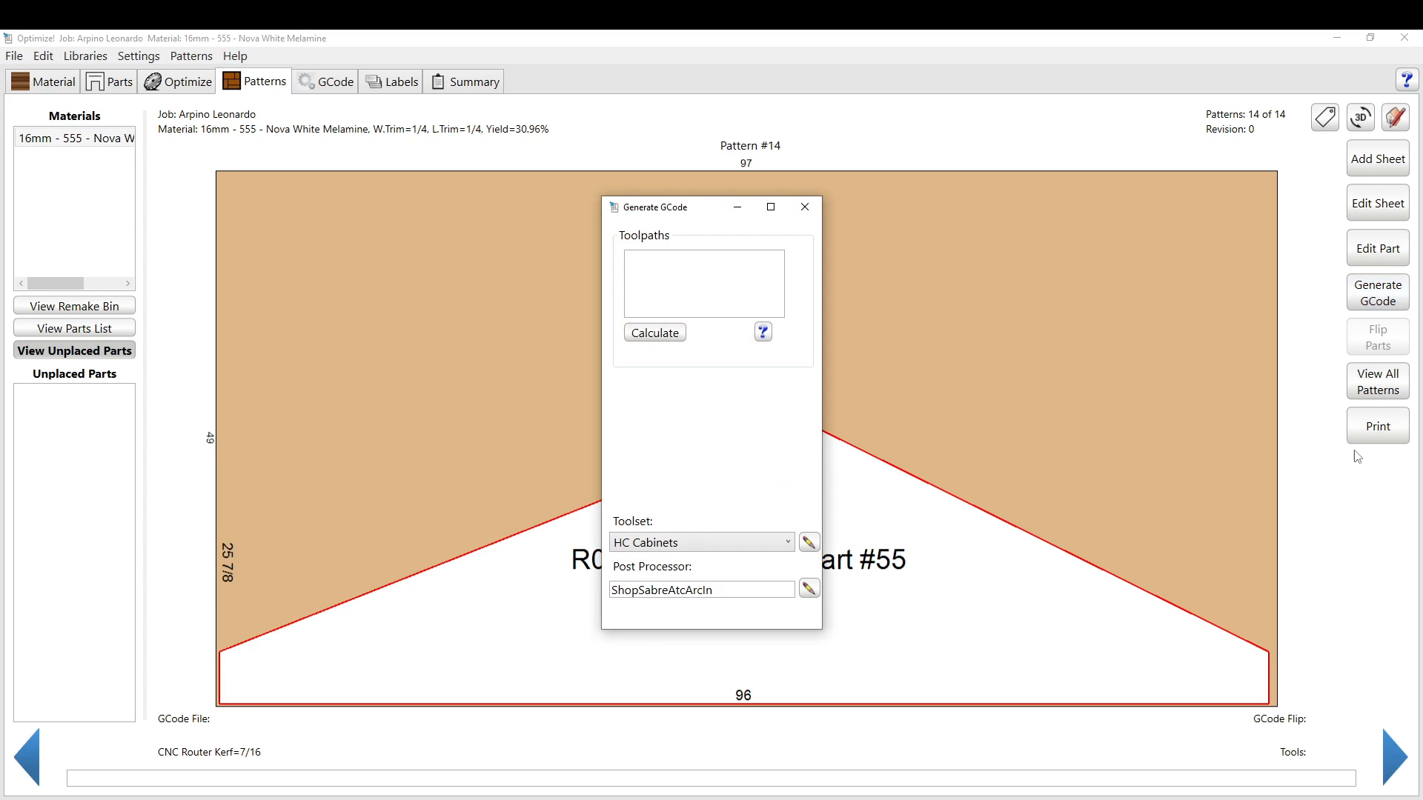
{"action": "left_click", "coordinate": [805, 206]}
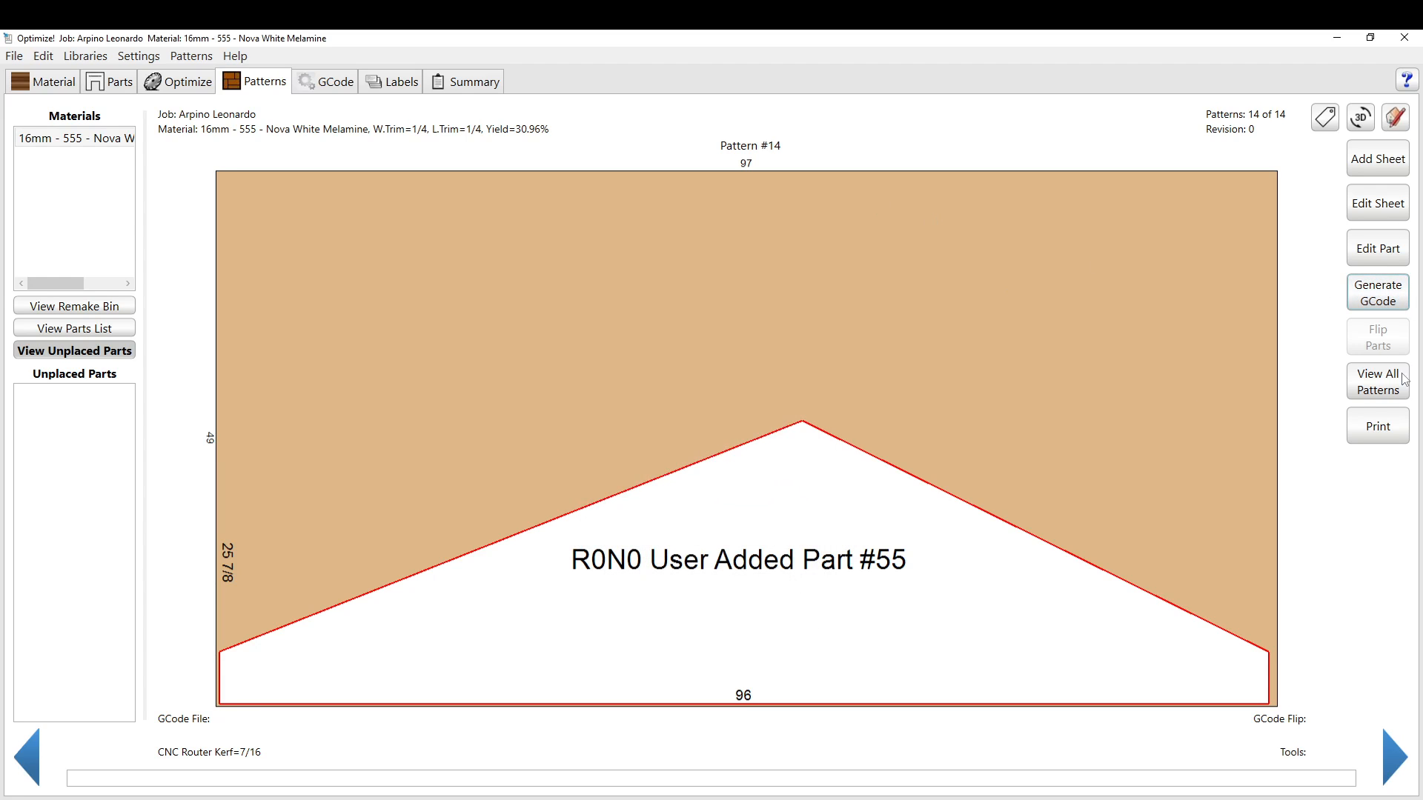
{"action": "left_click", "coordinate": [1394, 391]}
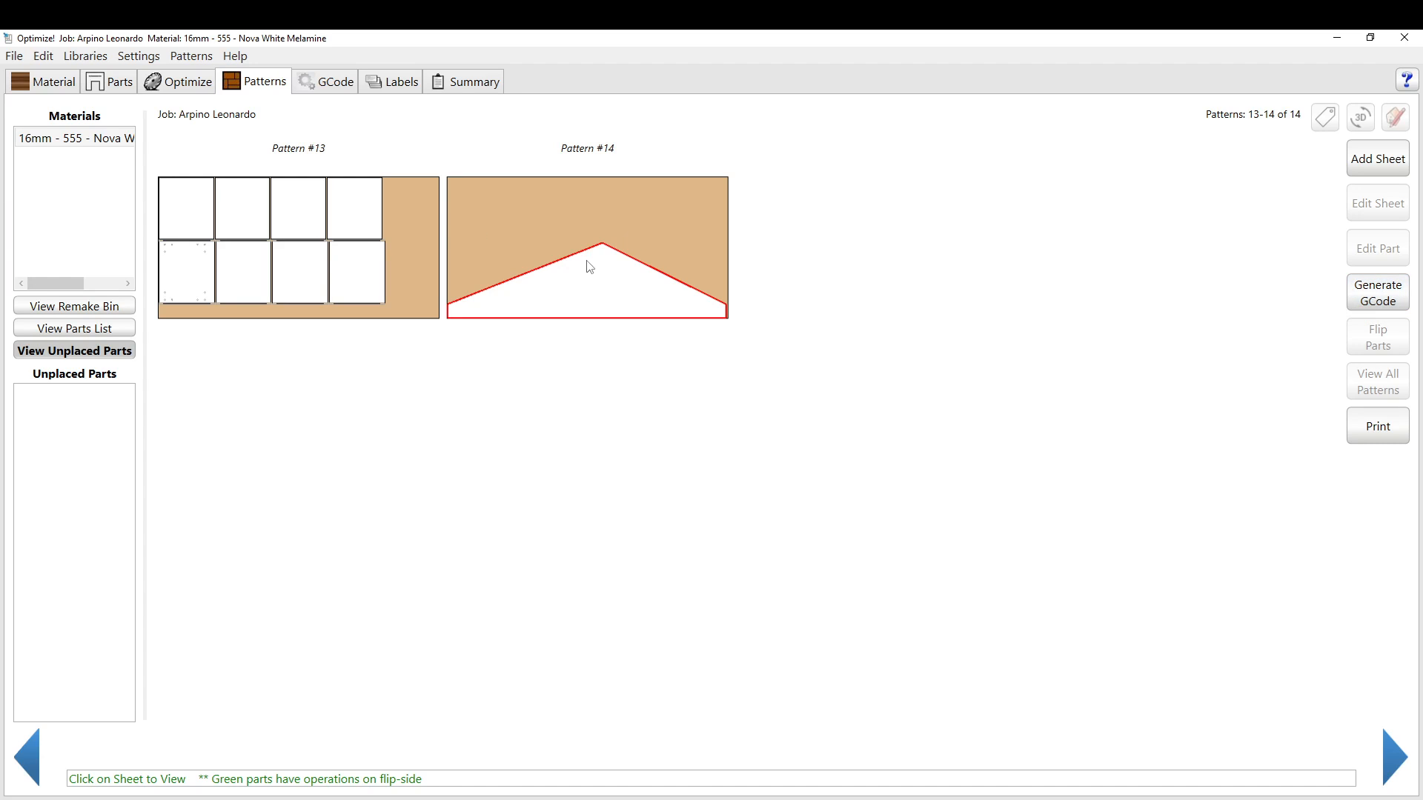
{"action": "left_click", "coordinate": [1383, 296]}
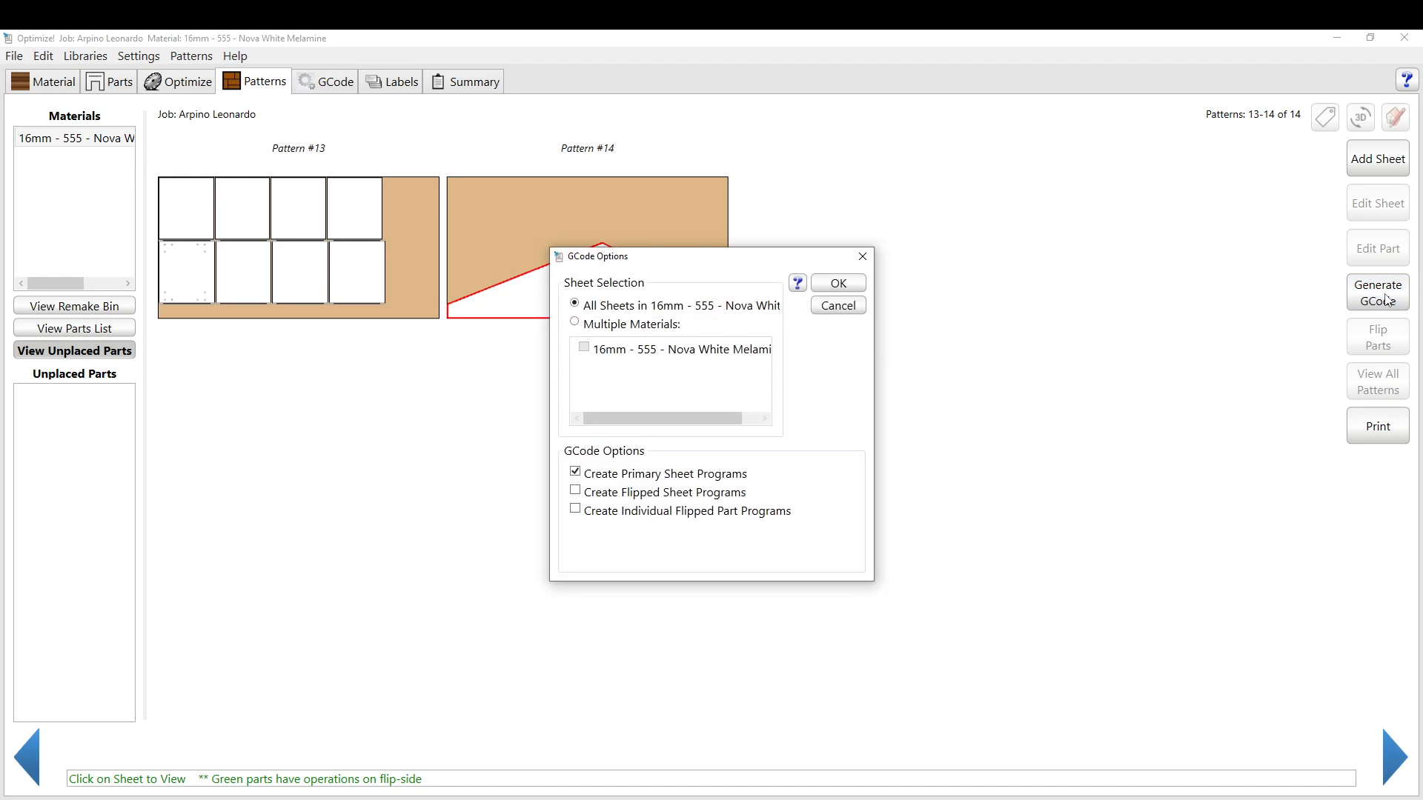
{"action": "left_click", "coordinate": [575, 324]}
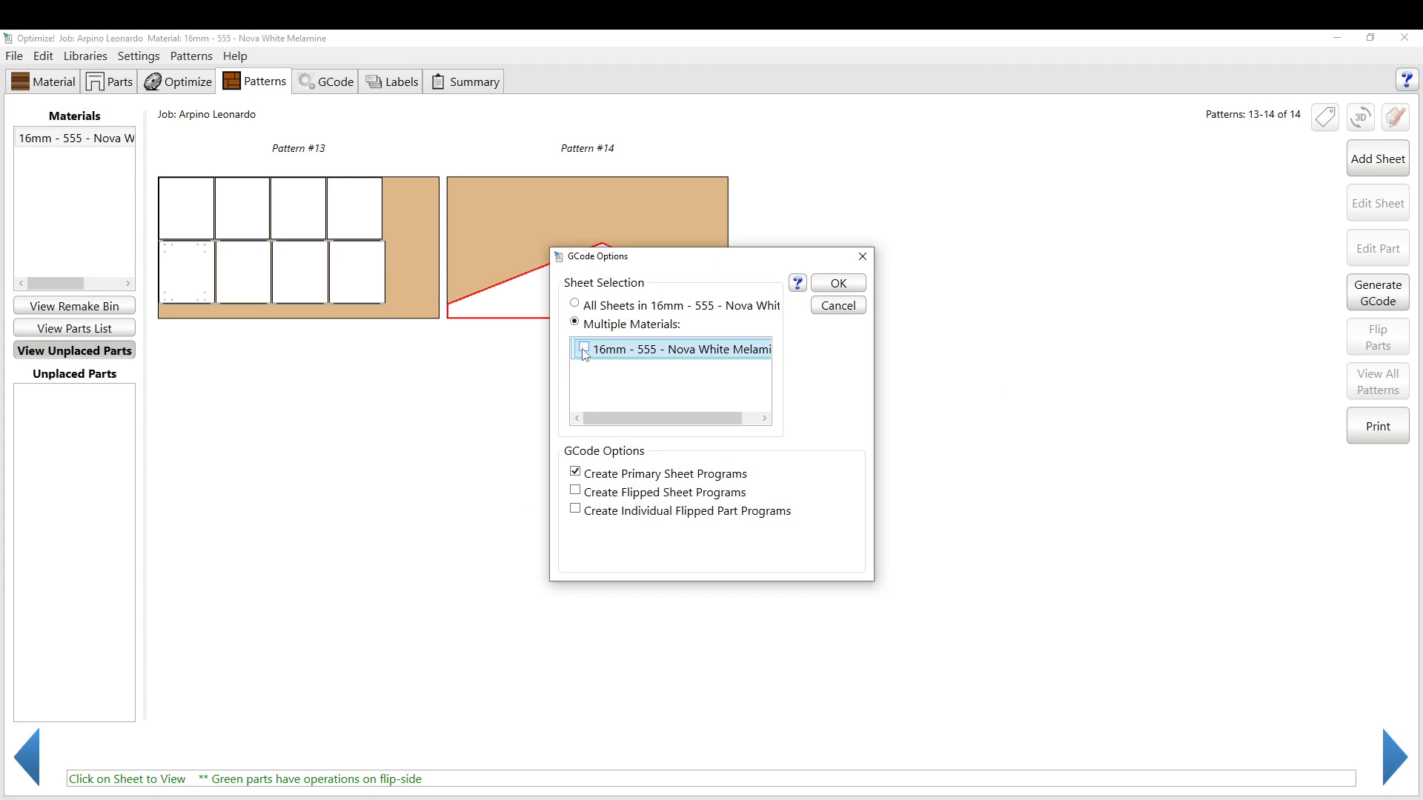
{"action": "left_click", "coordinate": [575, 304]}
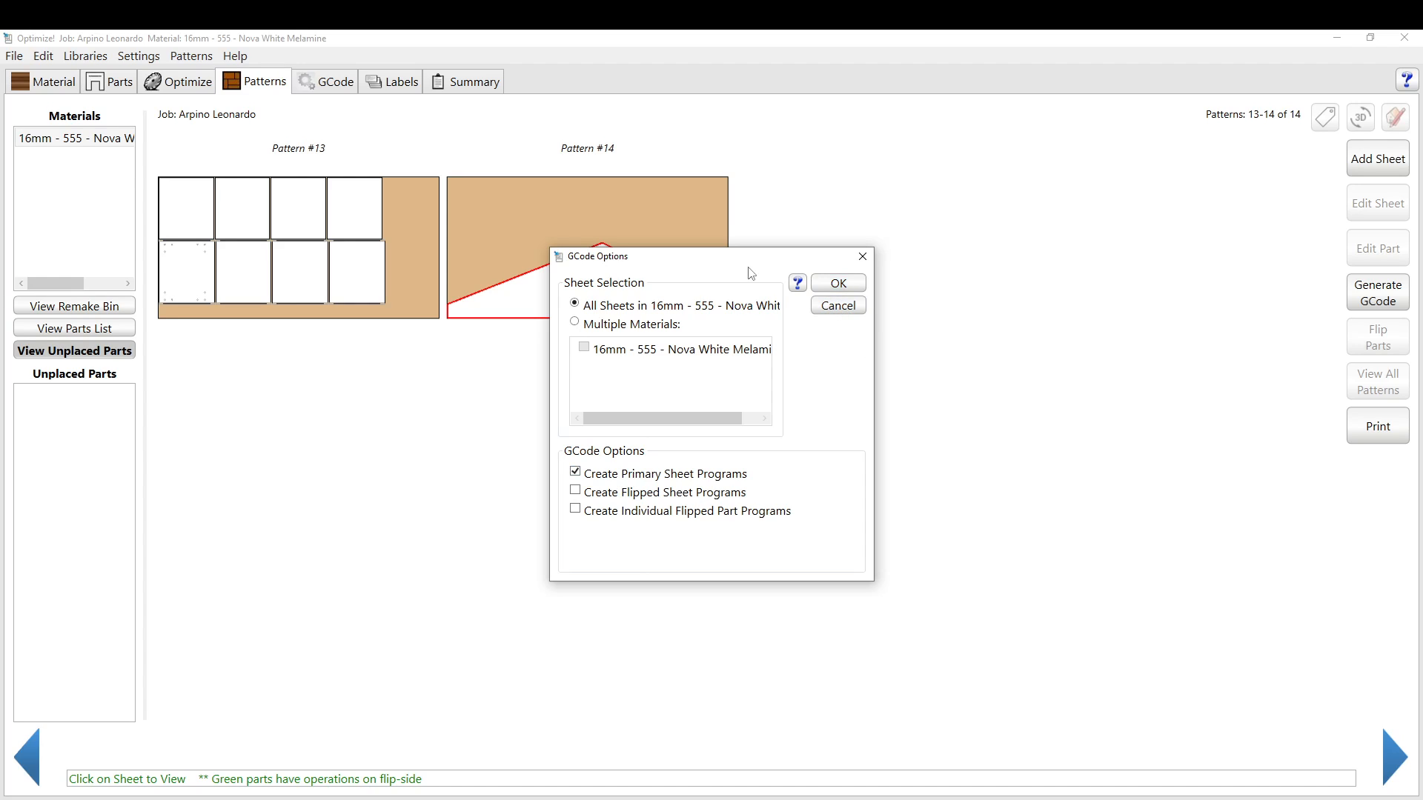
{"action": "left_click", "coordinate": [840, 284]}
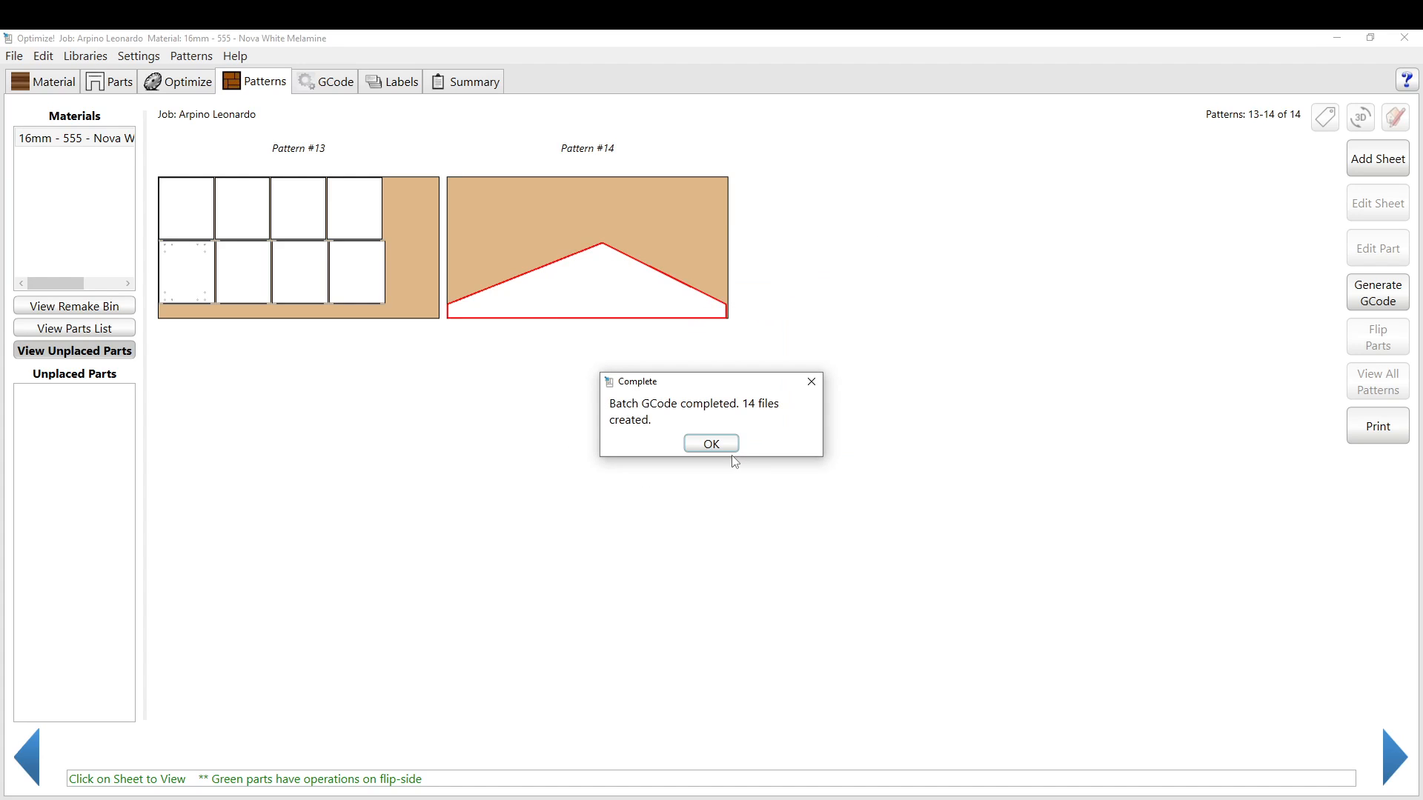
{"action": "left_click", "coordinate": [705, 443]}
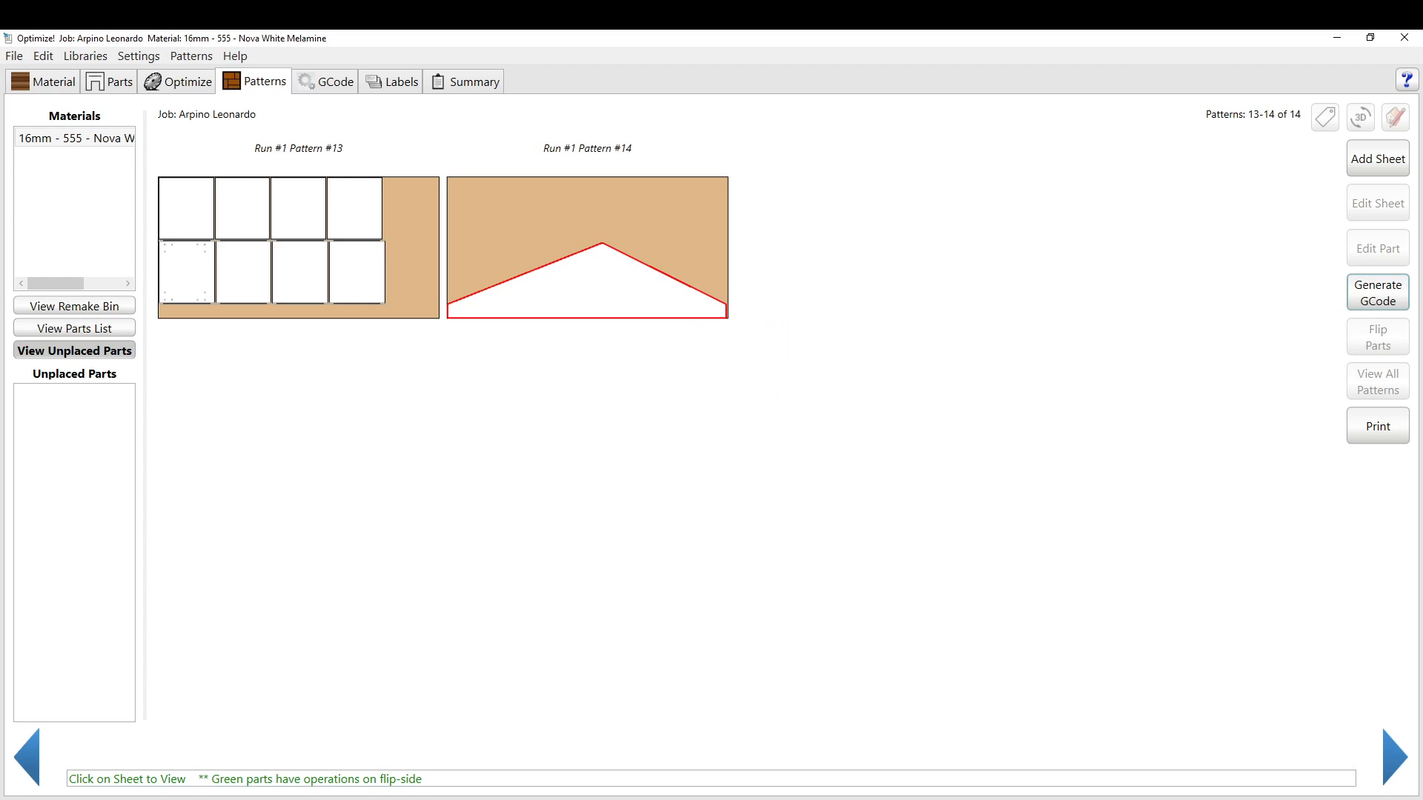
Check the jobs directory and GCode output directory paths in the optimizer preferences.
{"action": "left_click", "coordinate": [139, 56]}
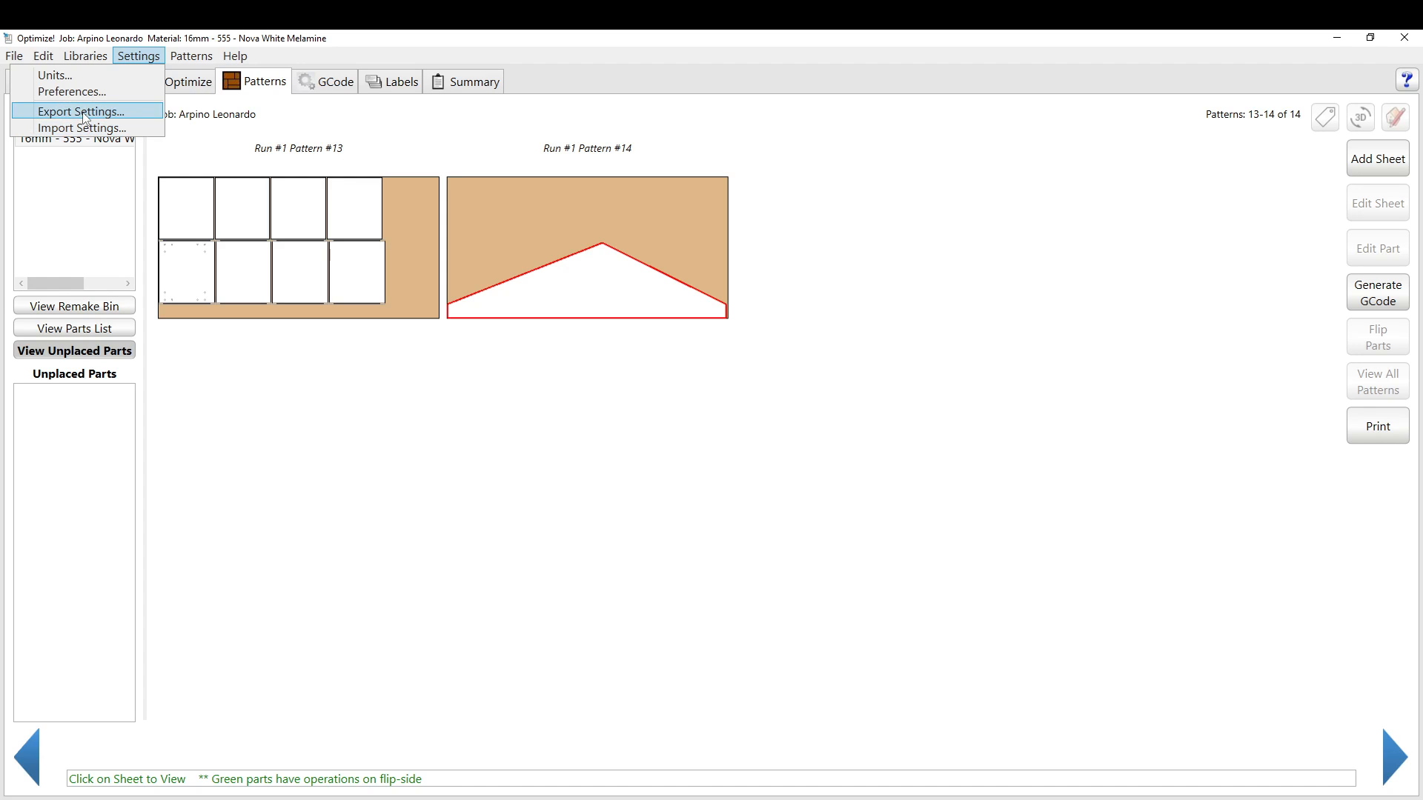
{"action": "left_click", "coordinate": [74, 92]}
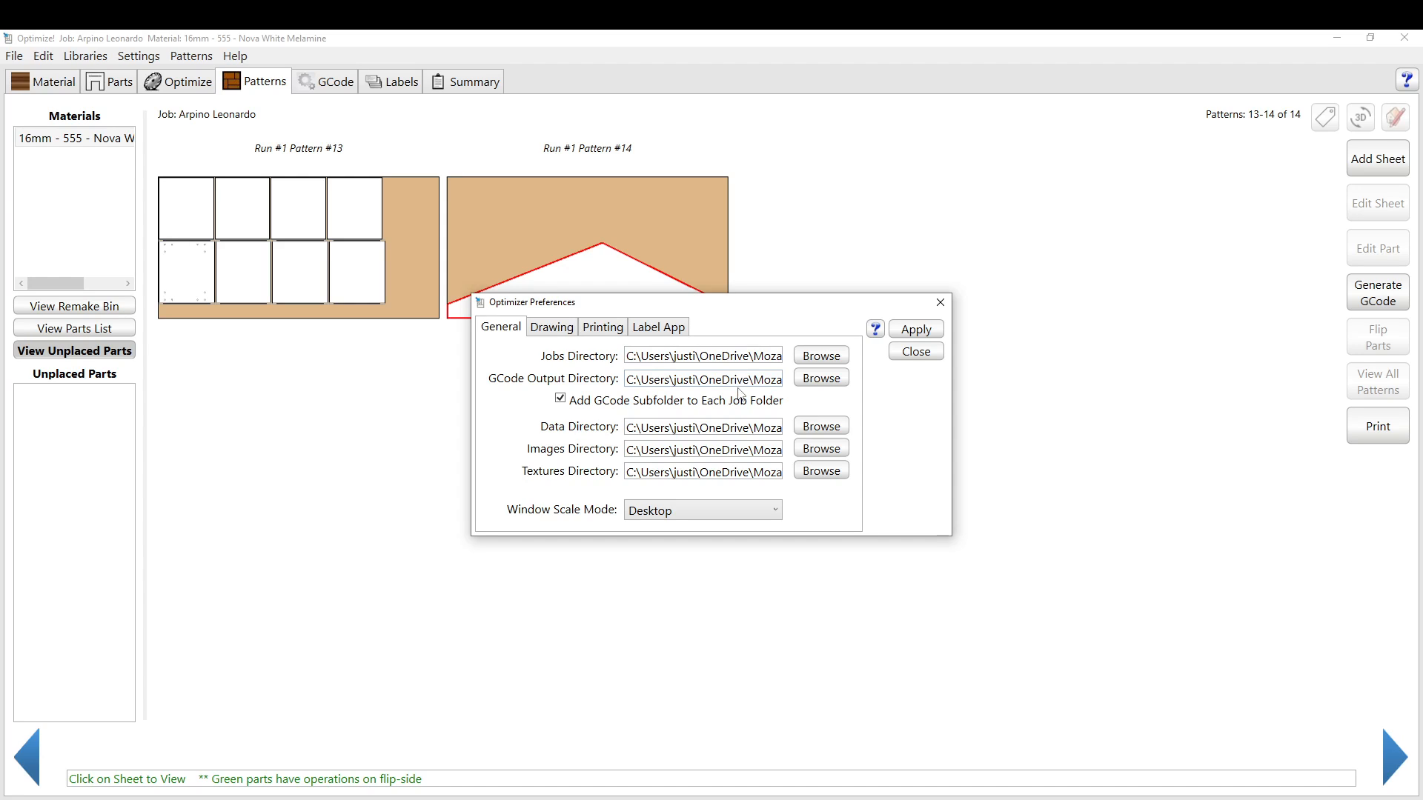
{"action": "left_click", "coordinate": [917, 352]}
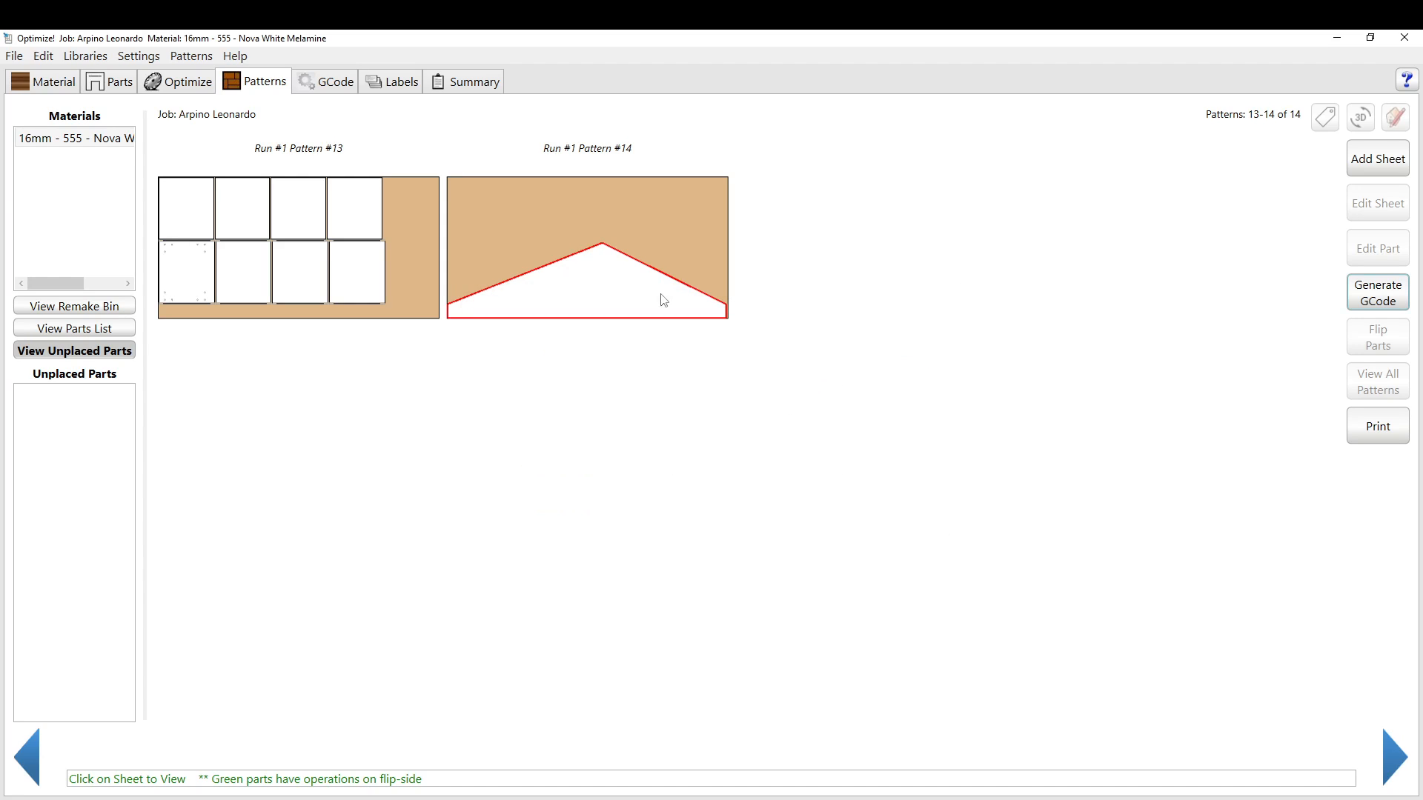
{"action": "left_click", "coordinate": [123, 60]}
{"action": "mouse_move", "coordinate": [63, 62]}
{"action": "left_click", "coordinate": [106, 91]}
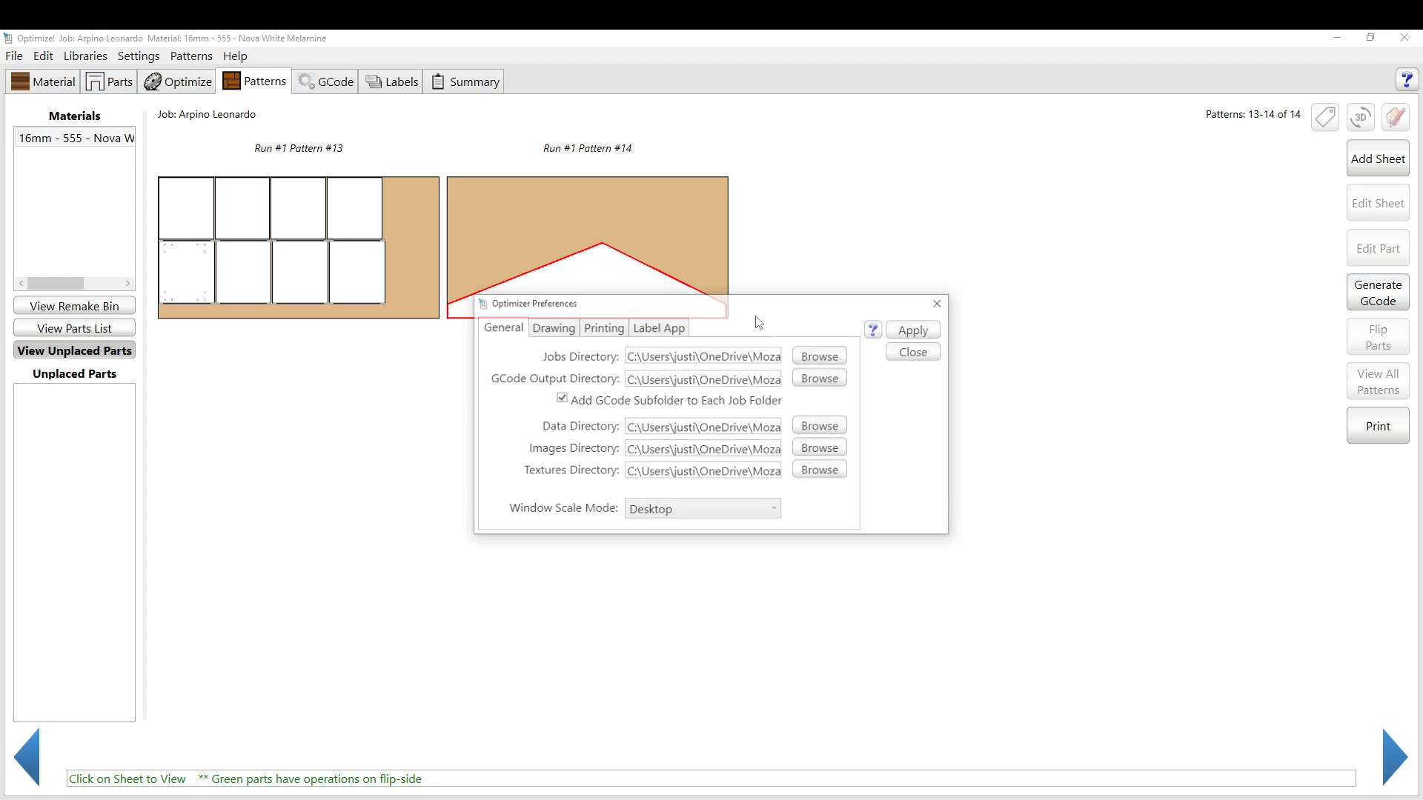
{"action": "left_click", "coordinate": [735, 379]}
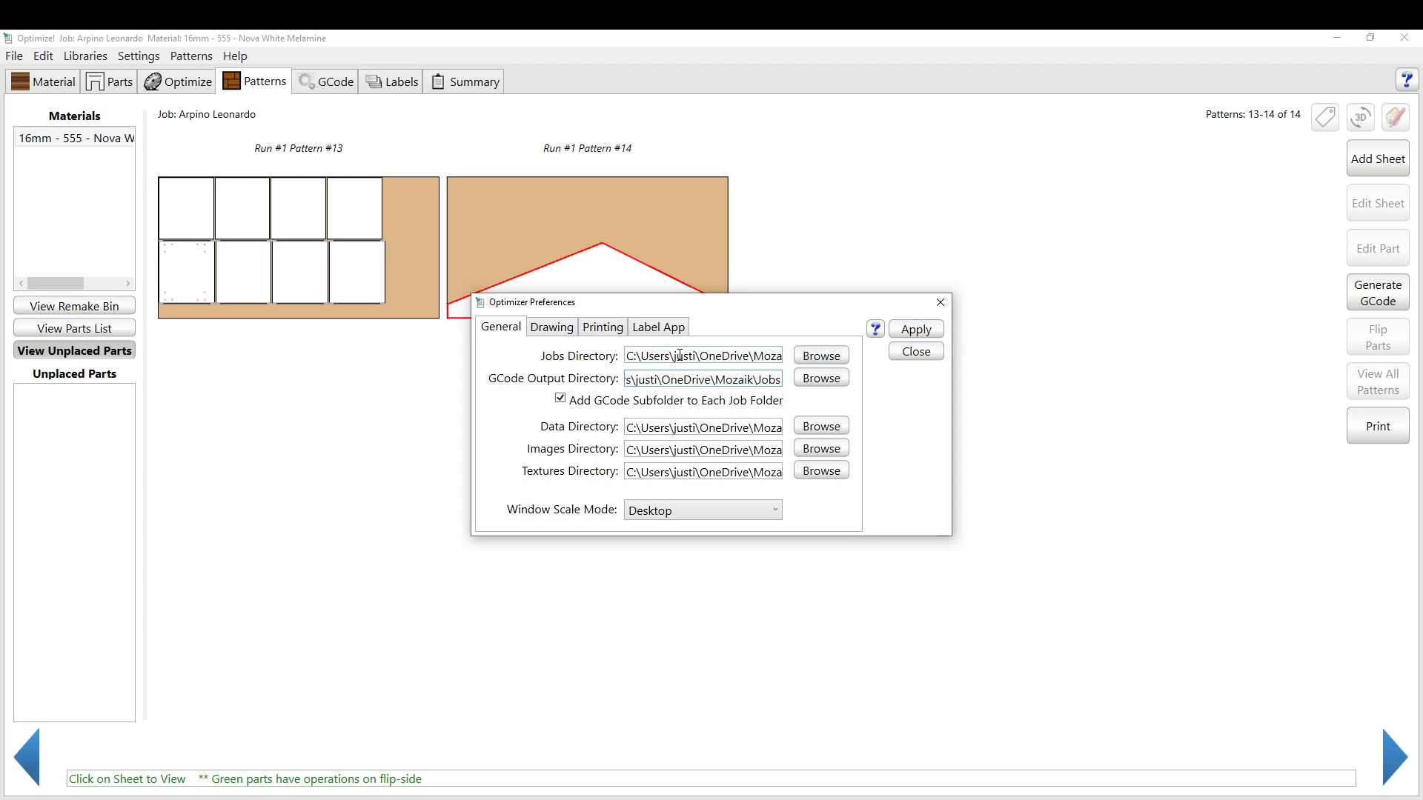
{"action": "left_click_drag", "start_coordinate": [682, 356], "coordinate": [904, 358]}
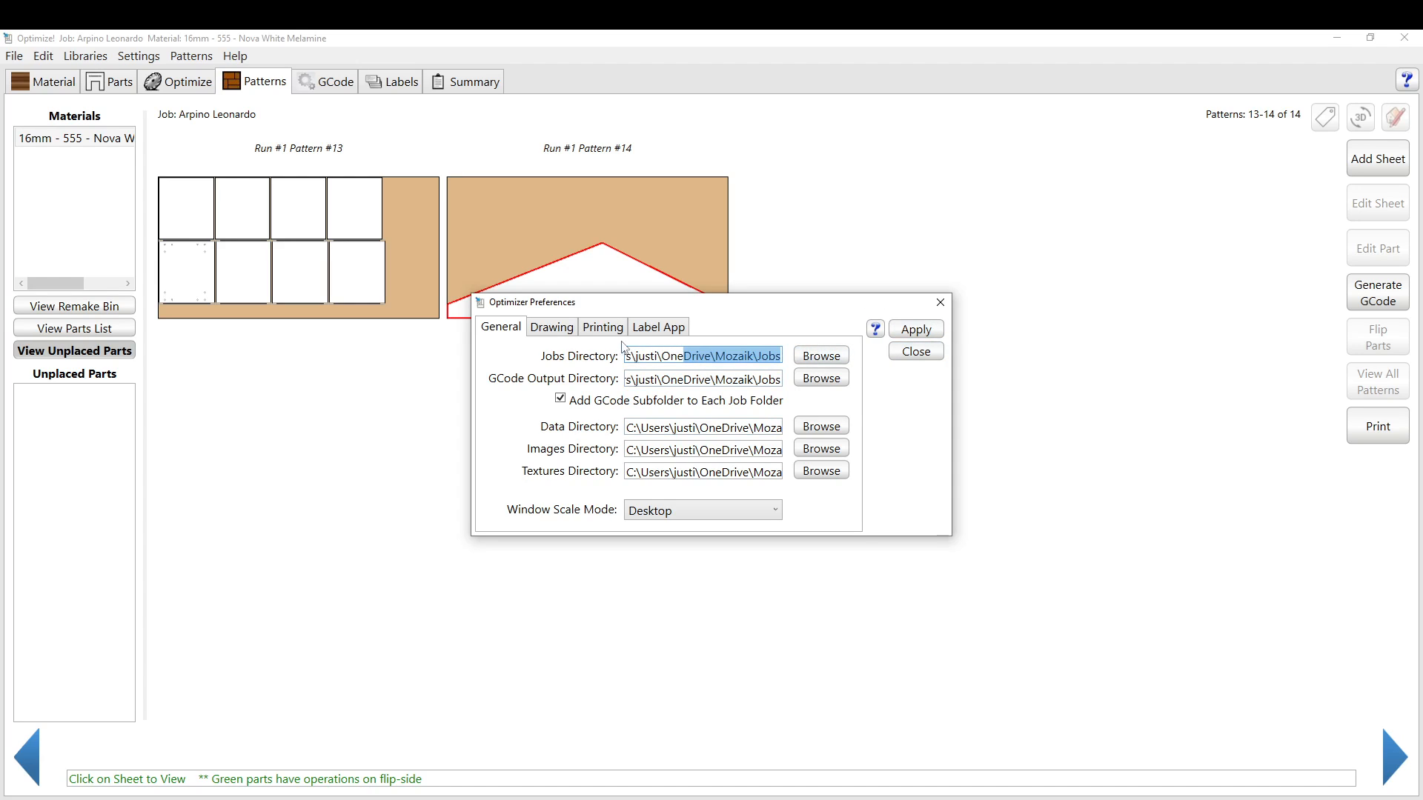
{"action": "left_click_drag", "start_coordinate": [632, 379], "coordinate": [786, 381]}
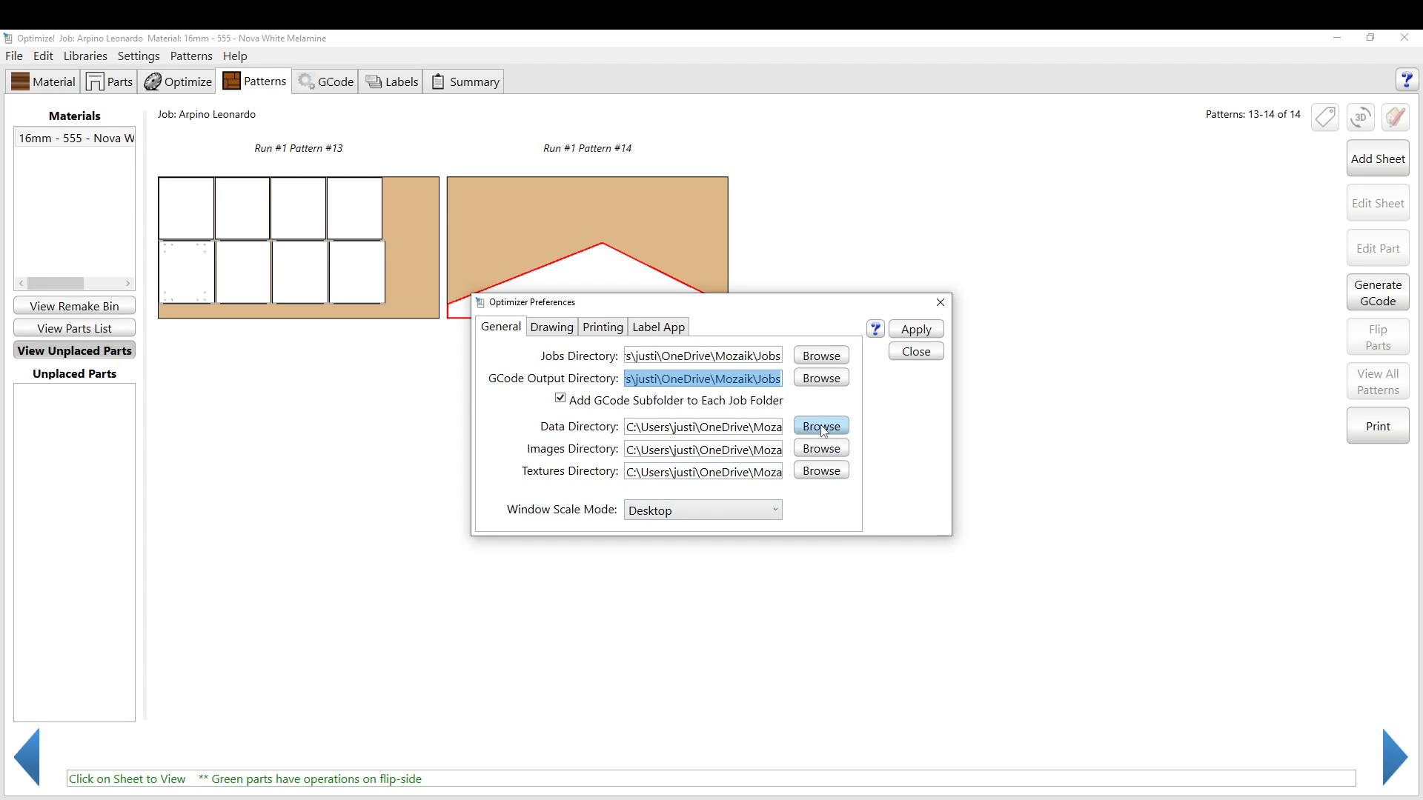
Check the data, images and textures directory paths and leave the preferences.
{"action": "left_click", "coordinate": [629, 427]}
{"action": "left_click", "coordinate": [778, 427]}
{"action": "left_click", "coordinate": [644, 449]}
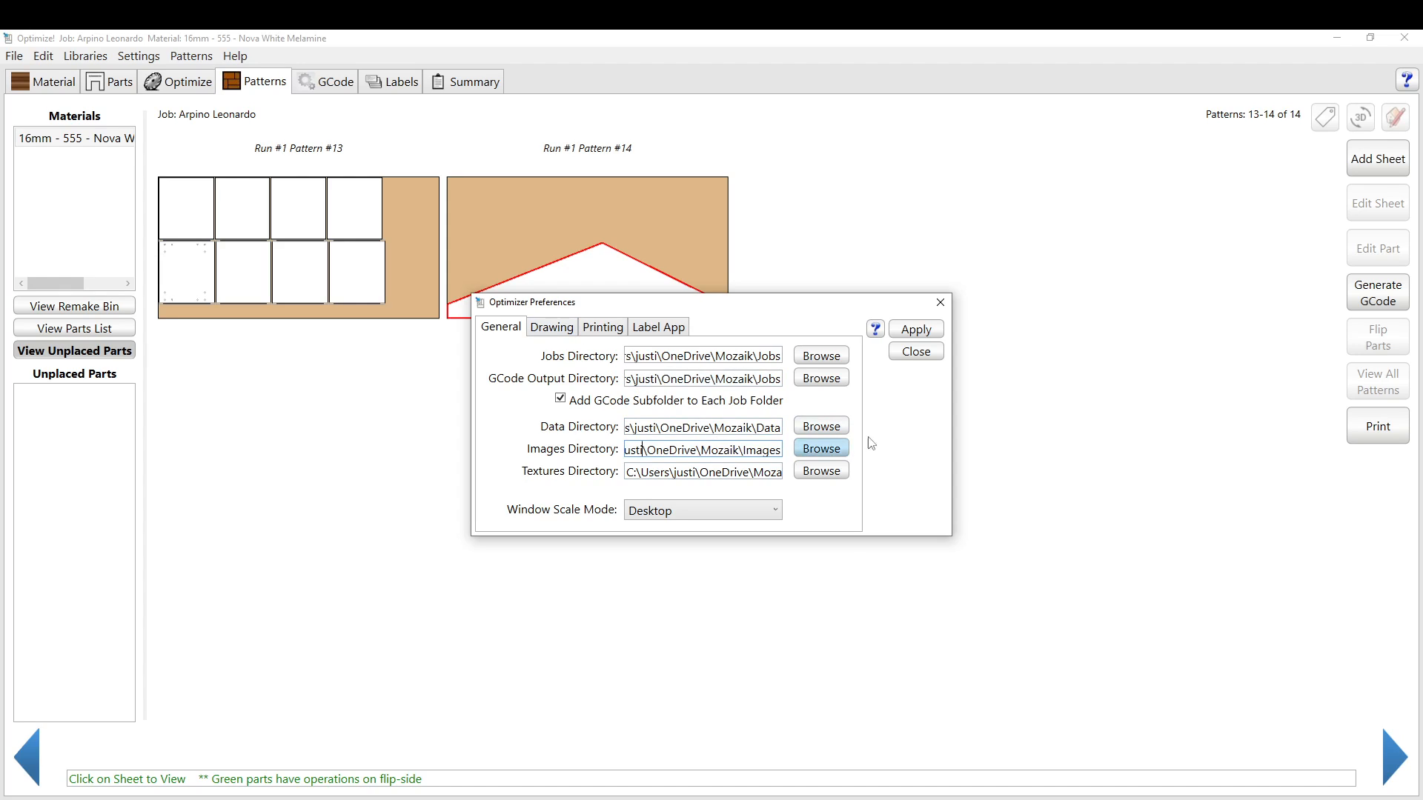
{"action": "left_click", "coordinate": [655, 469]}
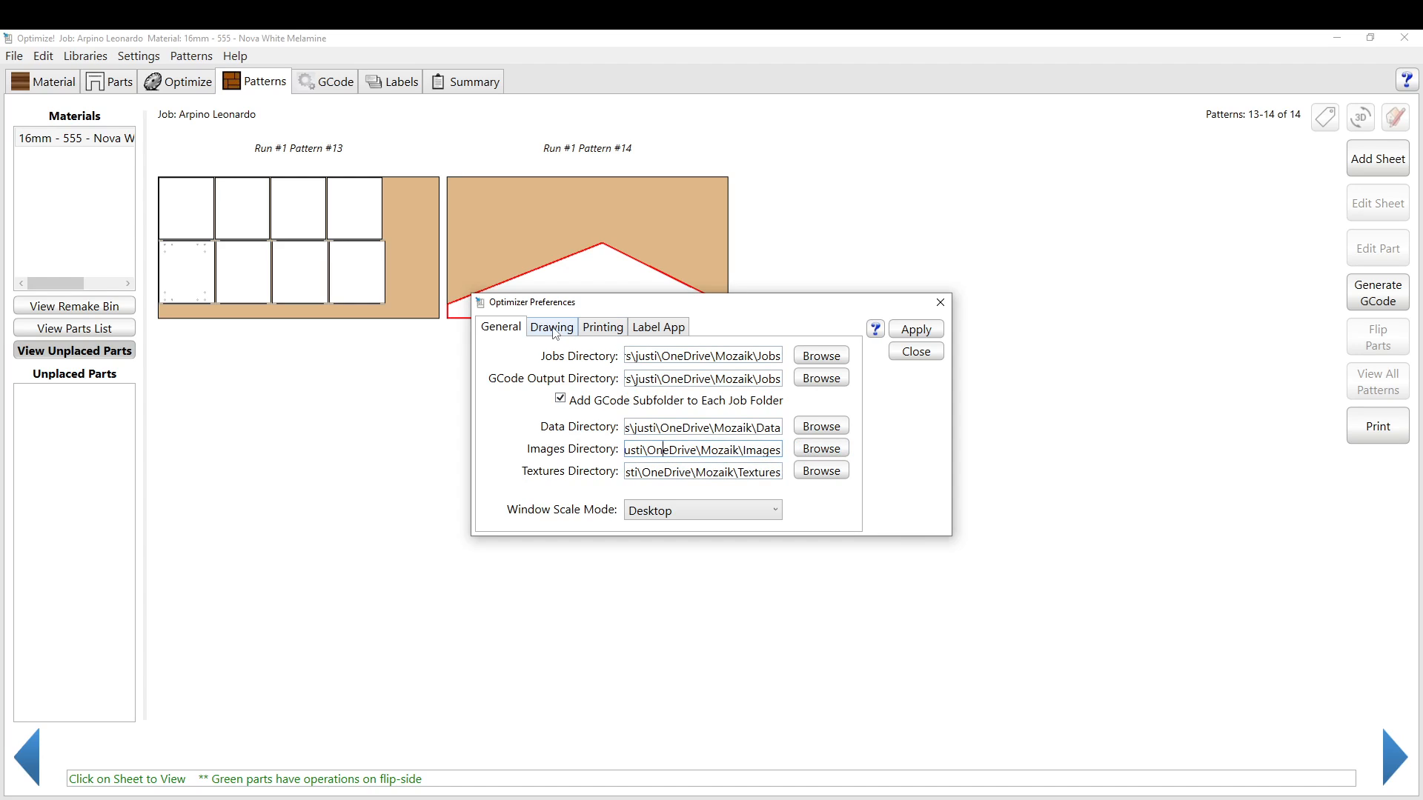
{"action": "left_click", "coordinate": [914, 352]}
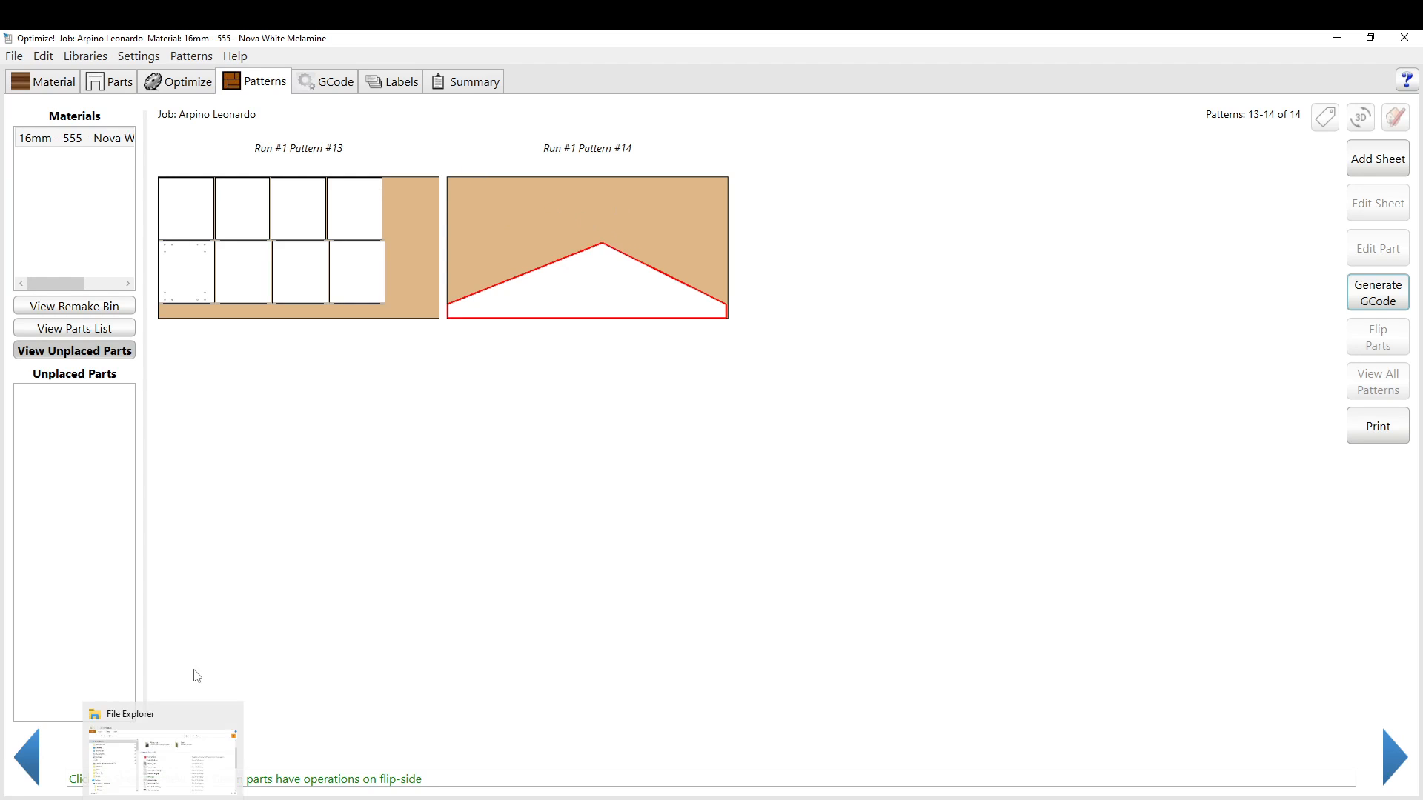
Switch to File Explorer and browse the Jobs folder inside OneDrive's Mozaik folder for the current job.
{"action": "mouse_move", "coordinate": [166, 799]}
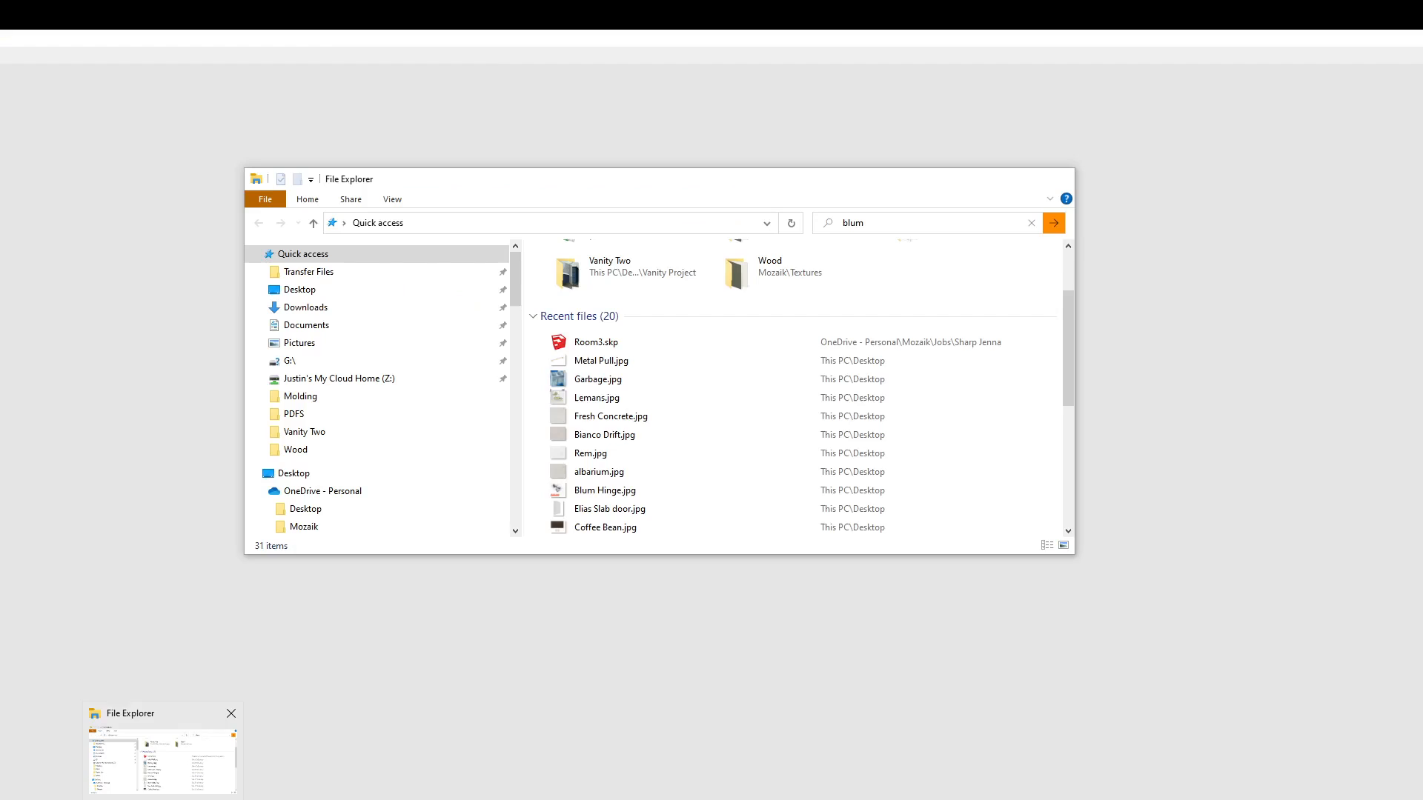
{"action": "left_click", "coordinate": [167, 756]}
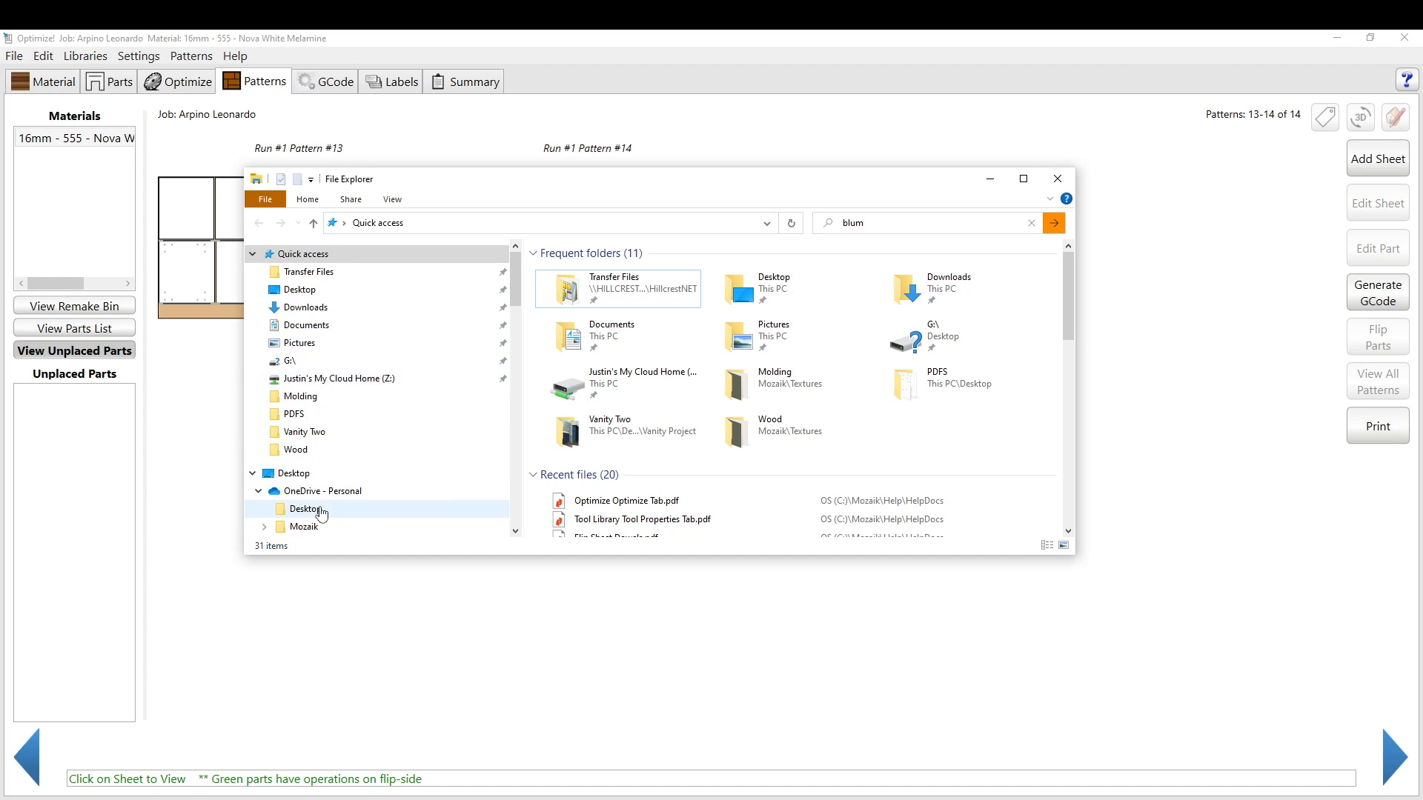
{"action": "left_click", "coordinate": [303, 526]}
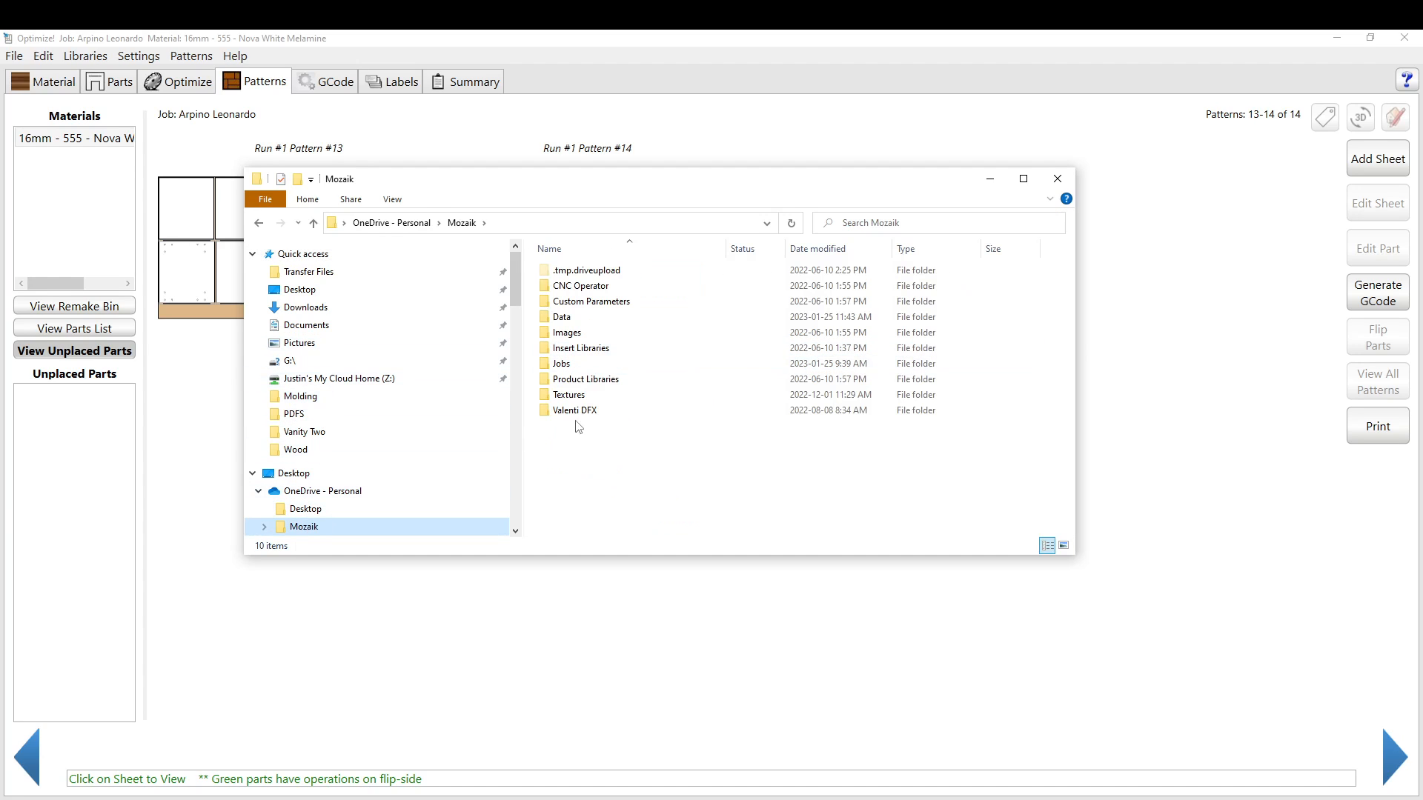
{"action": "left_click", "coordinate": [582, 362]}
{"action": "double_click", "coordinate": [583, 363]}
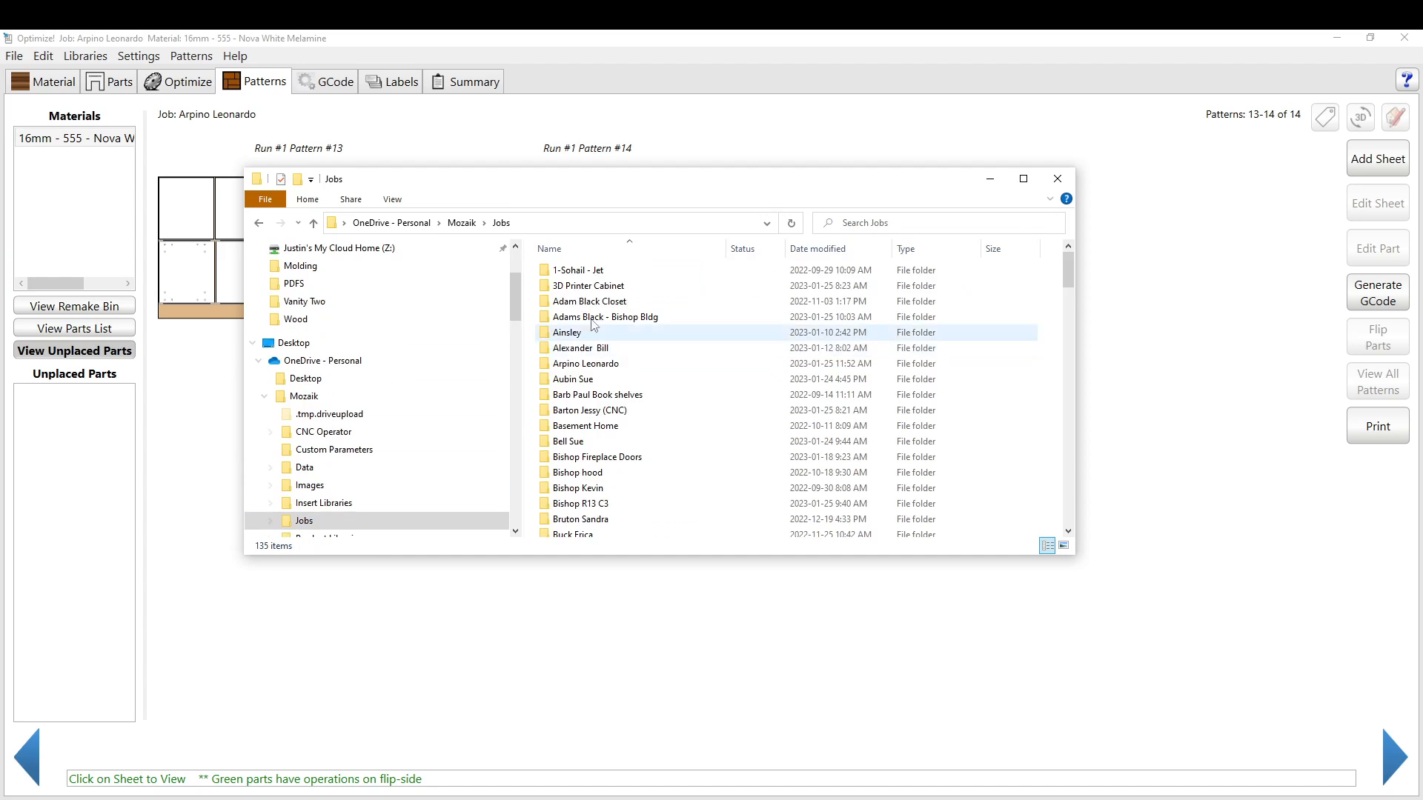
{"action": "scroll", "coordinate": [619, 334], "scroll_direction": "down", "scroll_amount": 6}
{"action": "scroll", "coordinate": [619, 333], "scroll_direction": "down", "scroll_amount": 4}
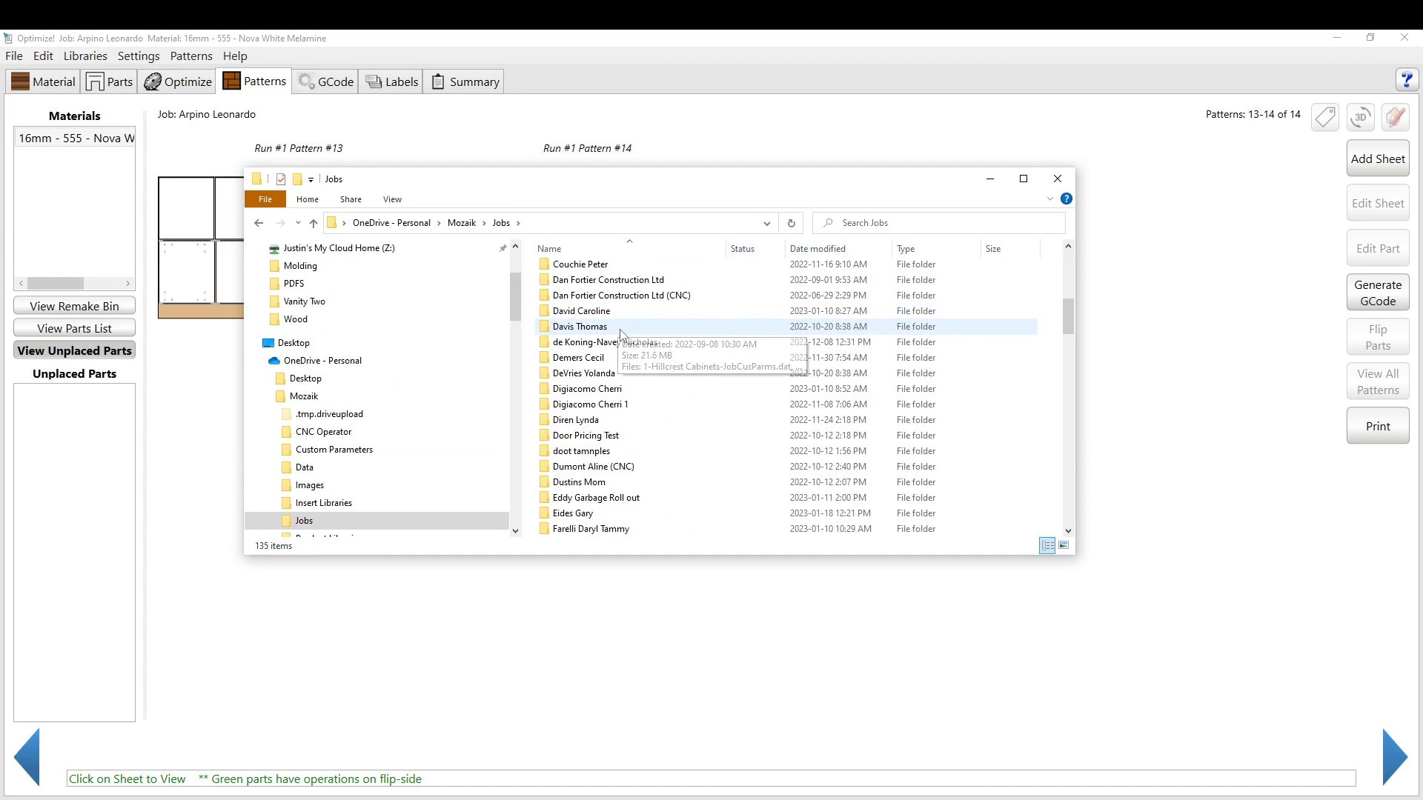
{"action": "scroll", "coordinate": [614, 335], "scroll_direction": "up", "scroll_amount": 5}
{"action": "scroll", "coordinate": [614, 335], "scroll_direction": "up", "scroll_amount": 5}
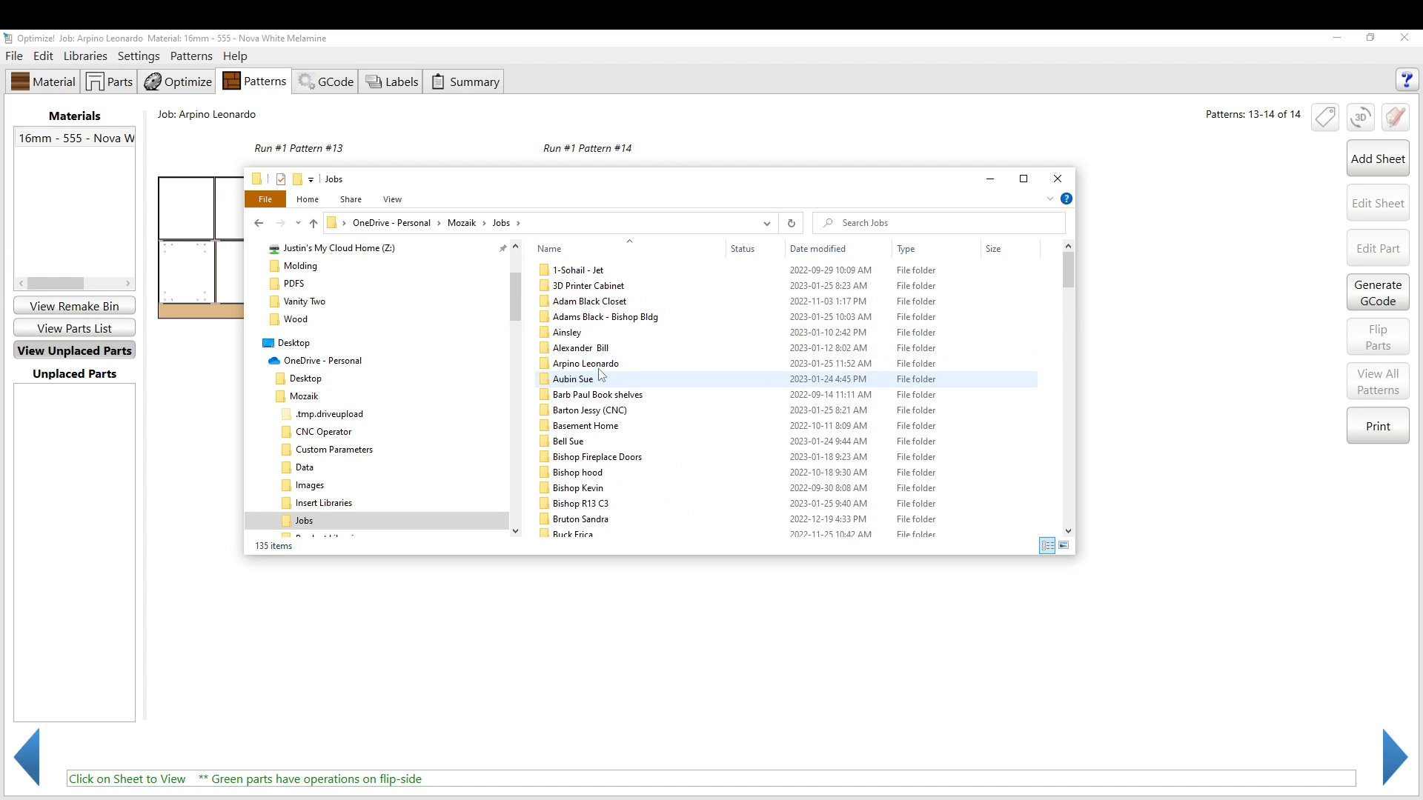
Open the job's GCode folder for 16mm - 555 - Nova White Melamine, look over the sheets' TAP files, and close File Explorer.
{"action": "double_click", "coordinate": [602, 364]}
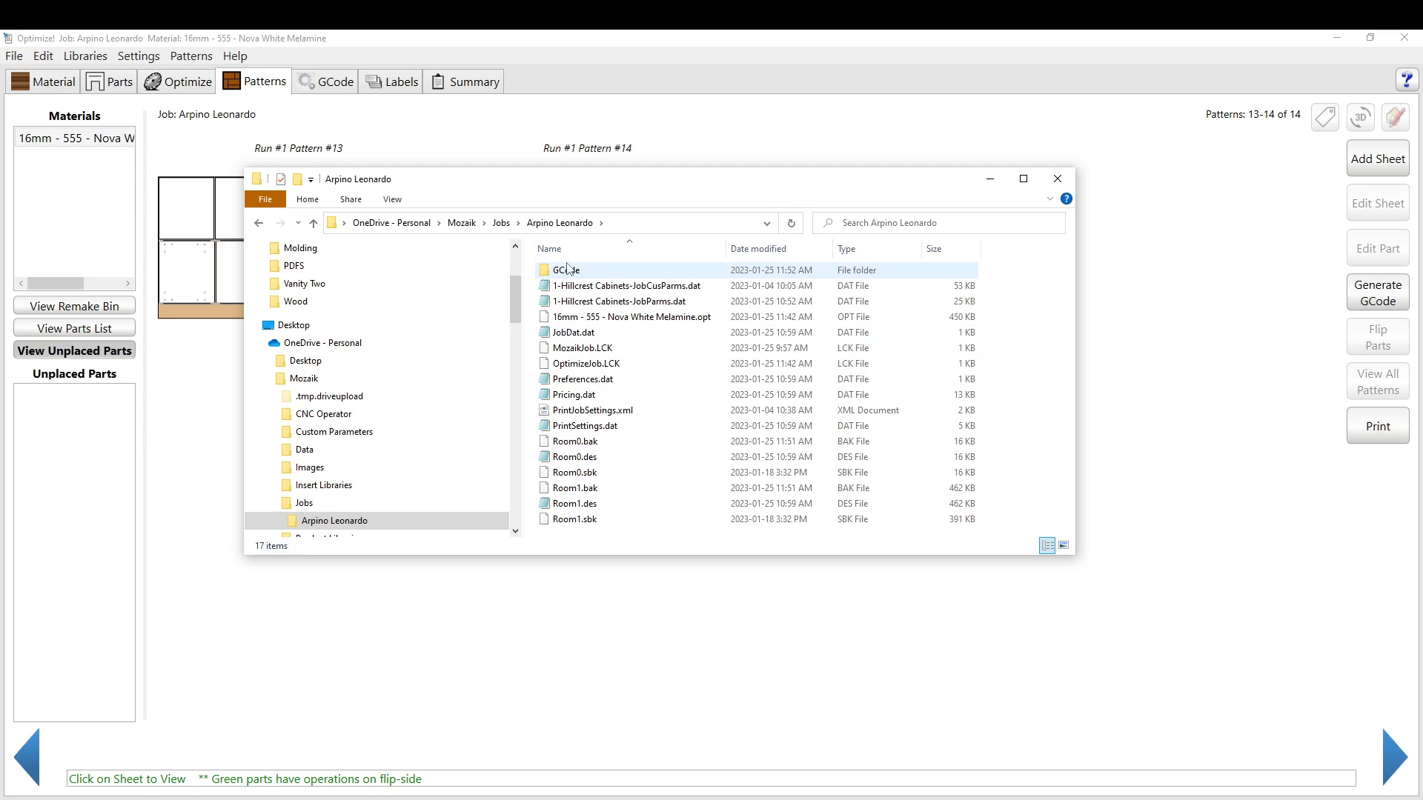
{"action": "double_click", "coordinate": [619, 272]}
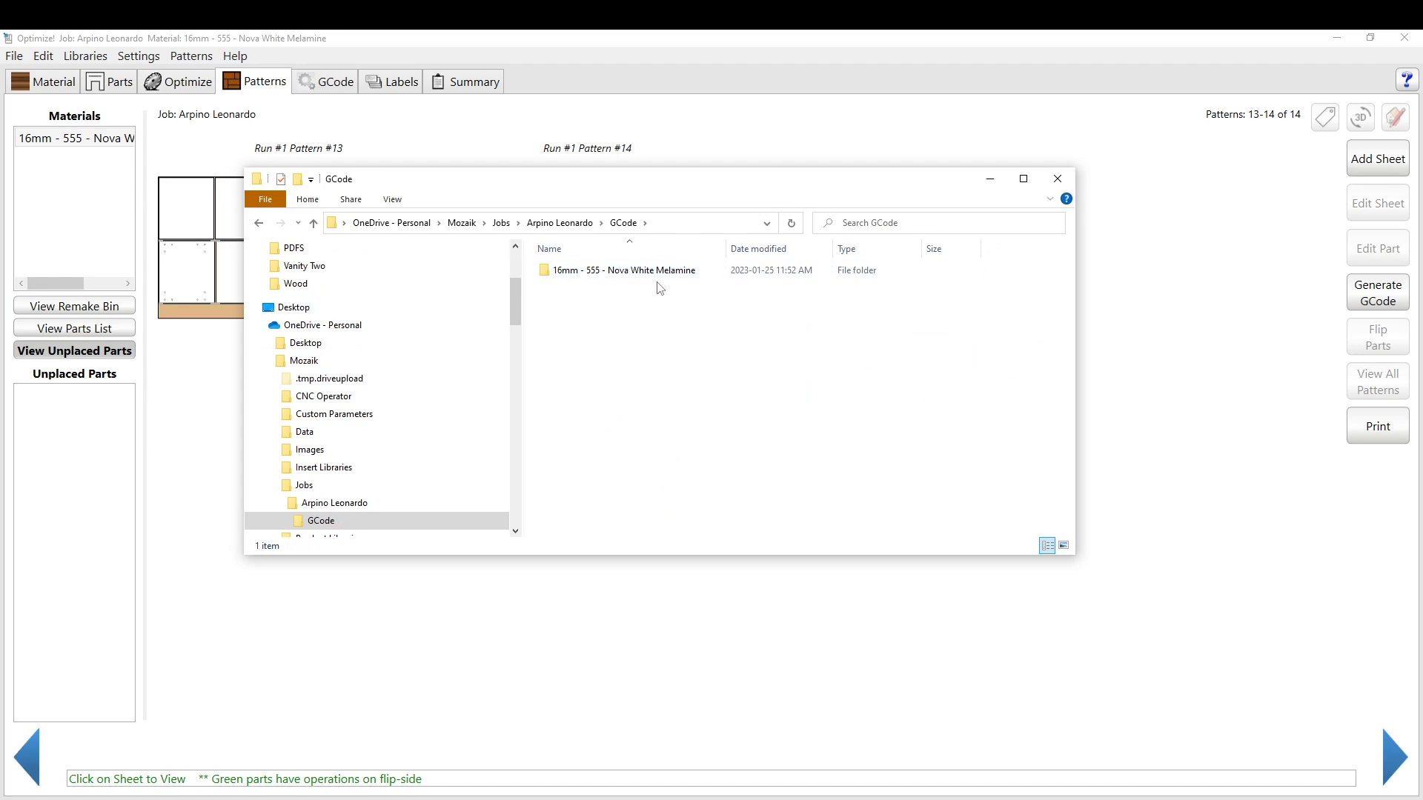
{"action": "double_click", "coordinate": [606, 274]}
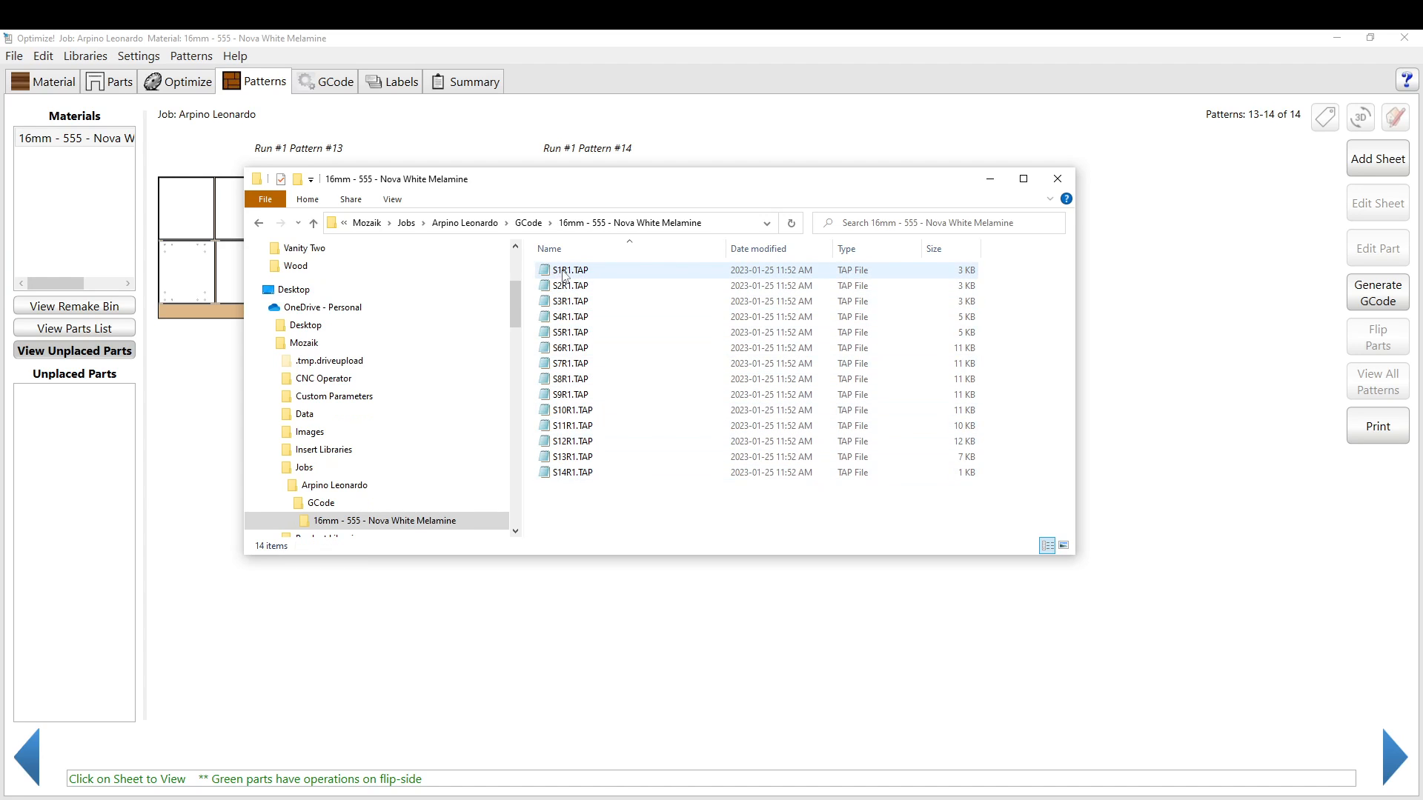
{"action": "left_click", "coordinate": [567, 286]}
{"action": "left_click", "coordinate": [565, 303]}
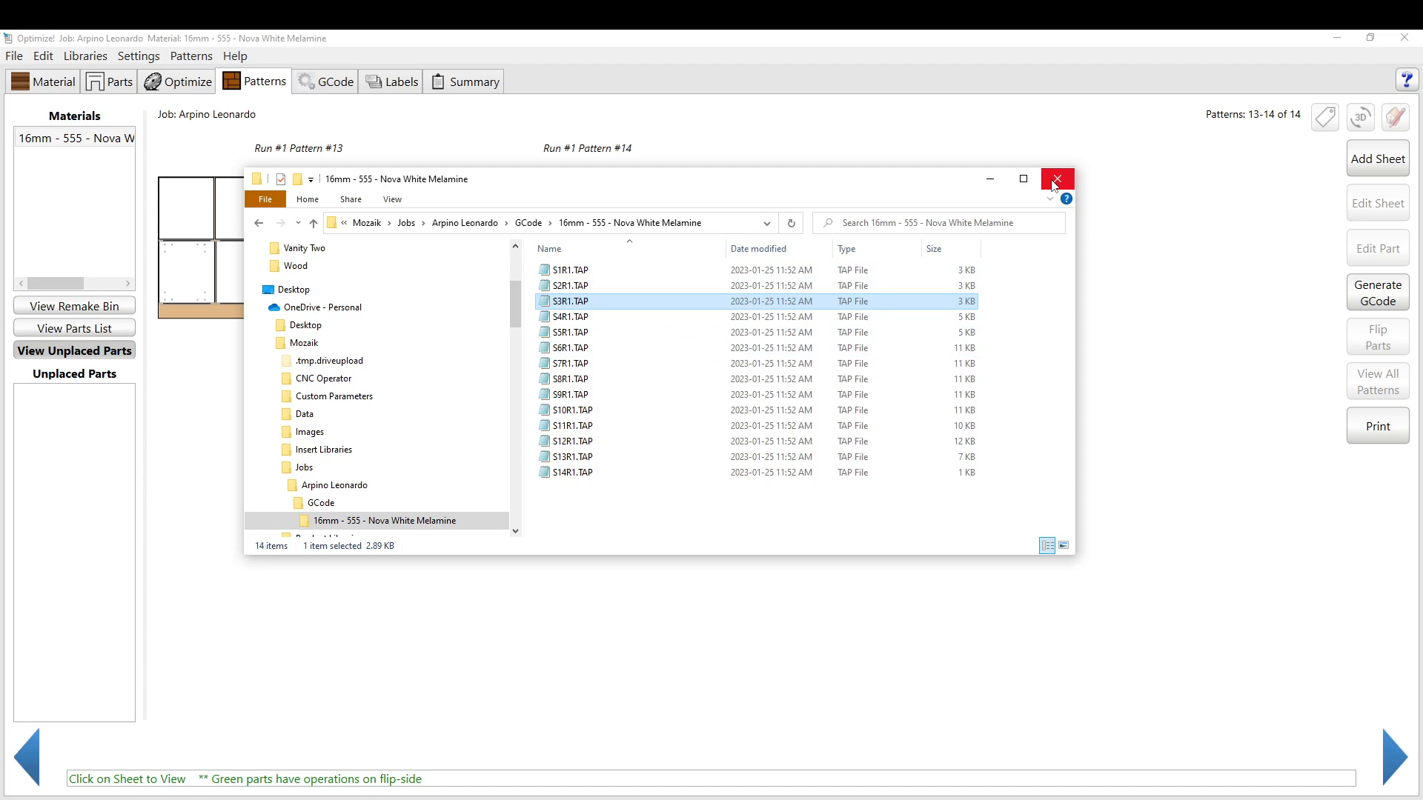
{"action": "left_click", "coordinate": [1057, 181]}
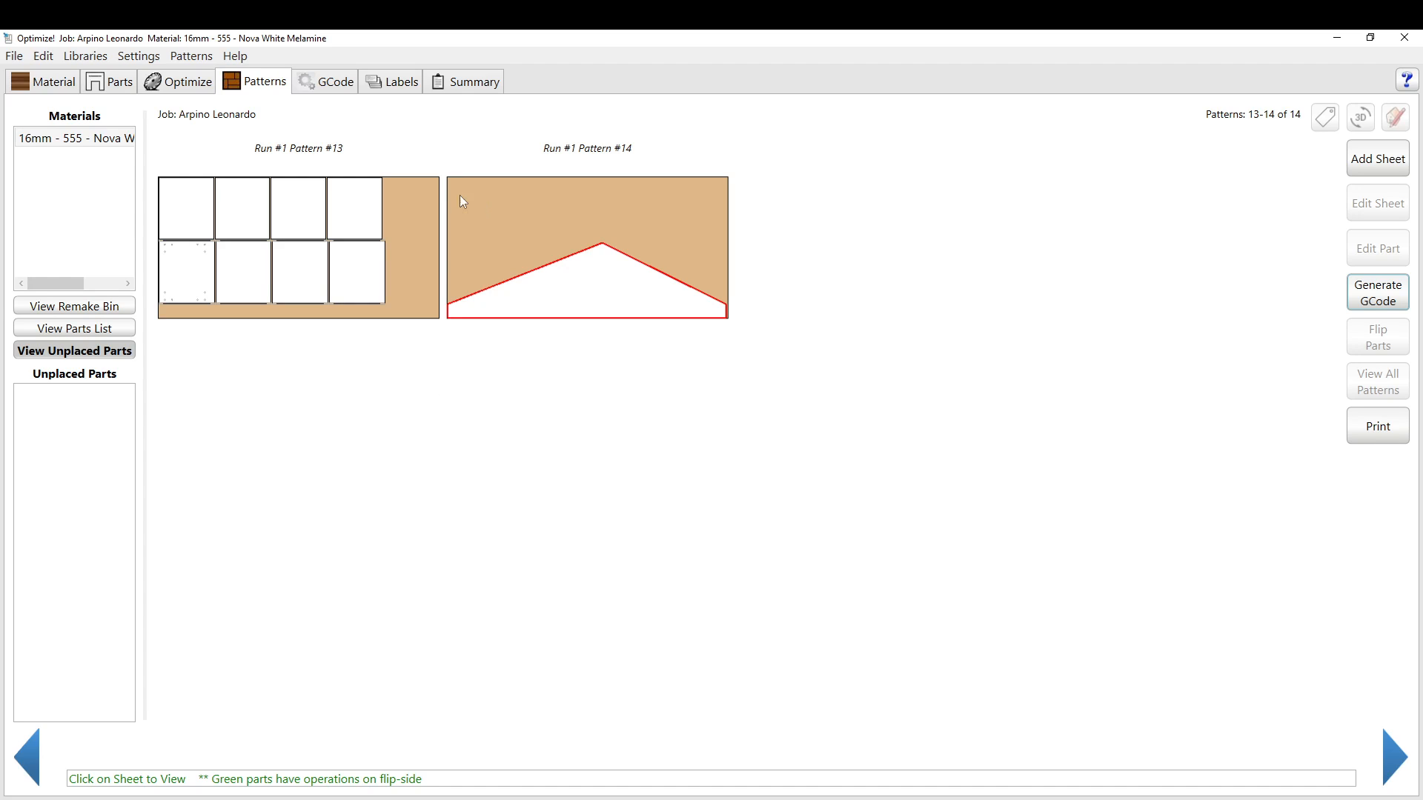
Move the User Added Part on pattern 14 and Adjustable Shelf #30 on pattern 13 to the remake bin.
{"action": "left_click", "coordinate": [590, 275]}
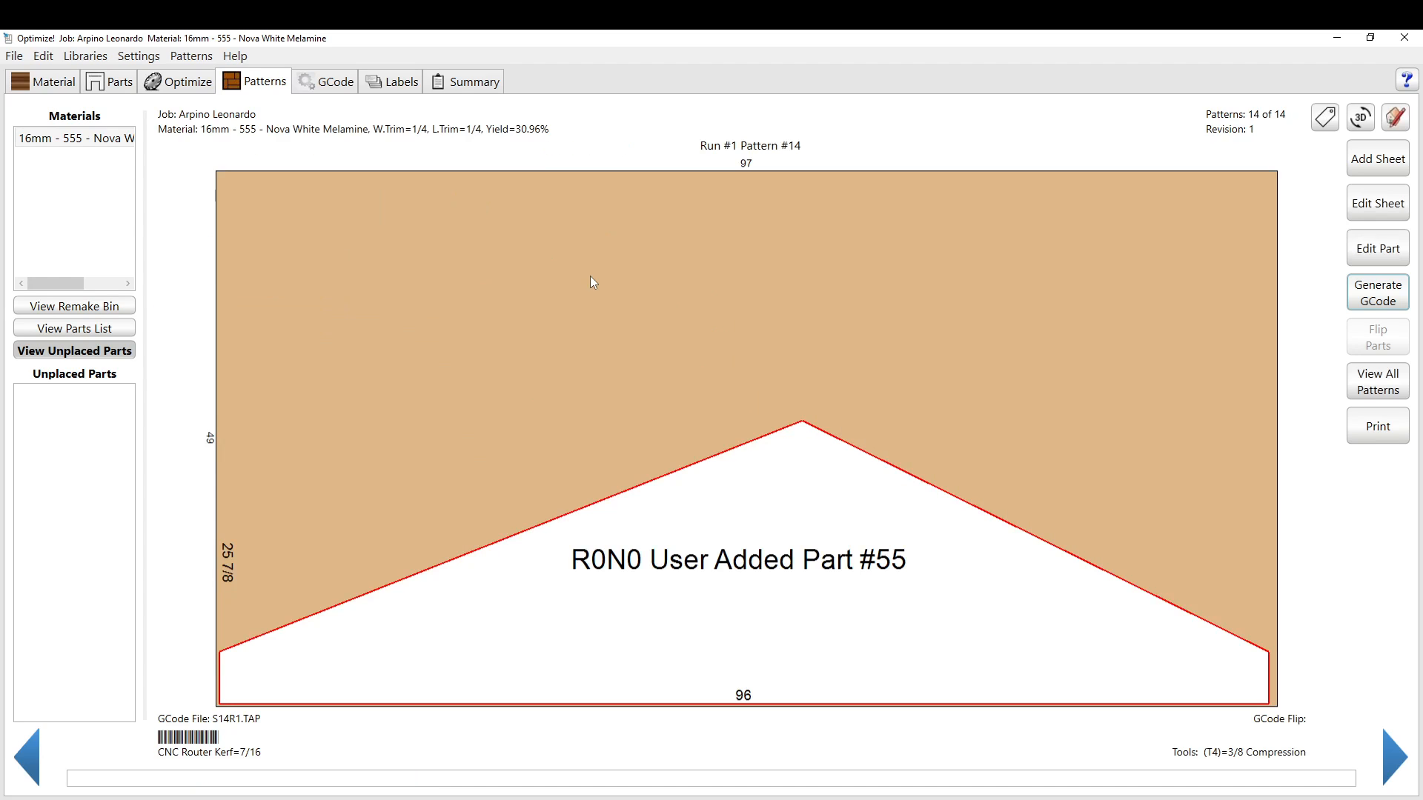
{"action": "double_click", "coordinate": [756, 594]}
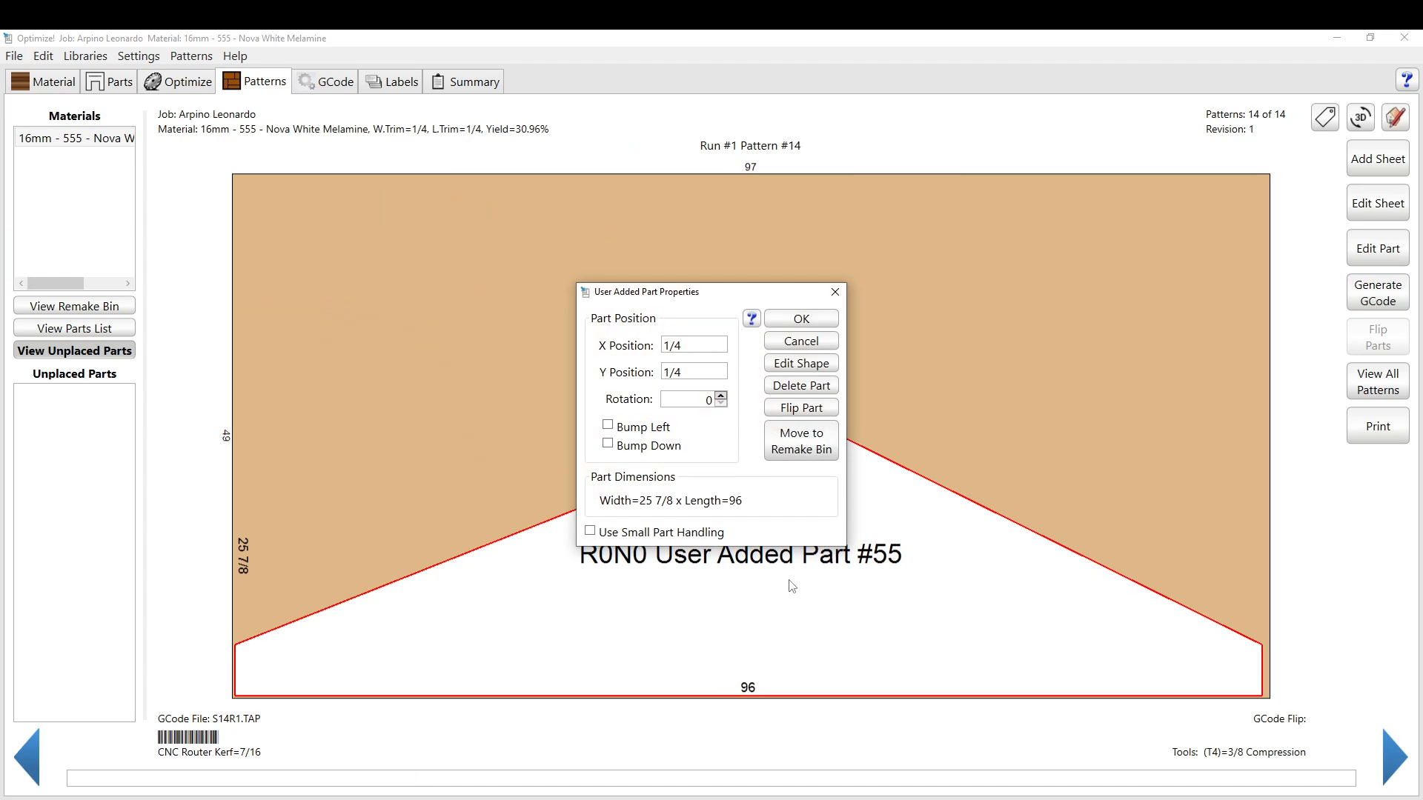
{"action": "left_click", "coordinate": [796, 444]}
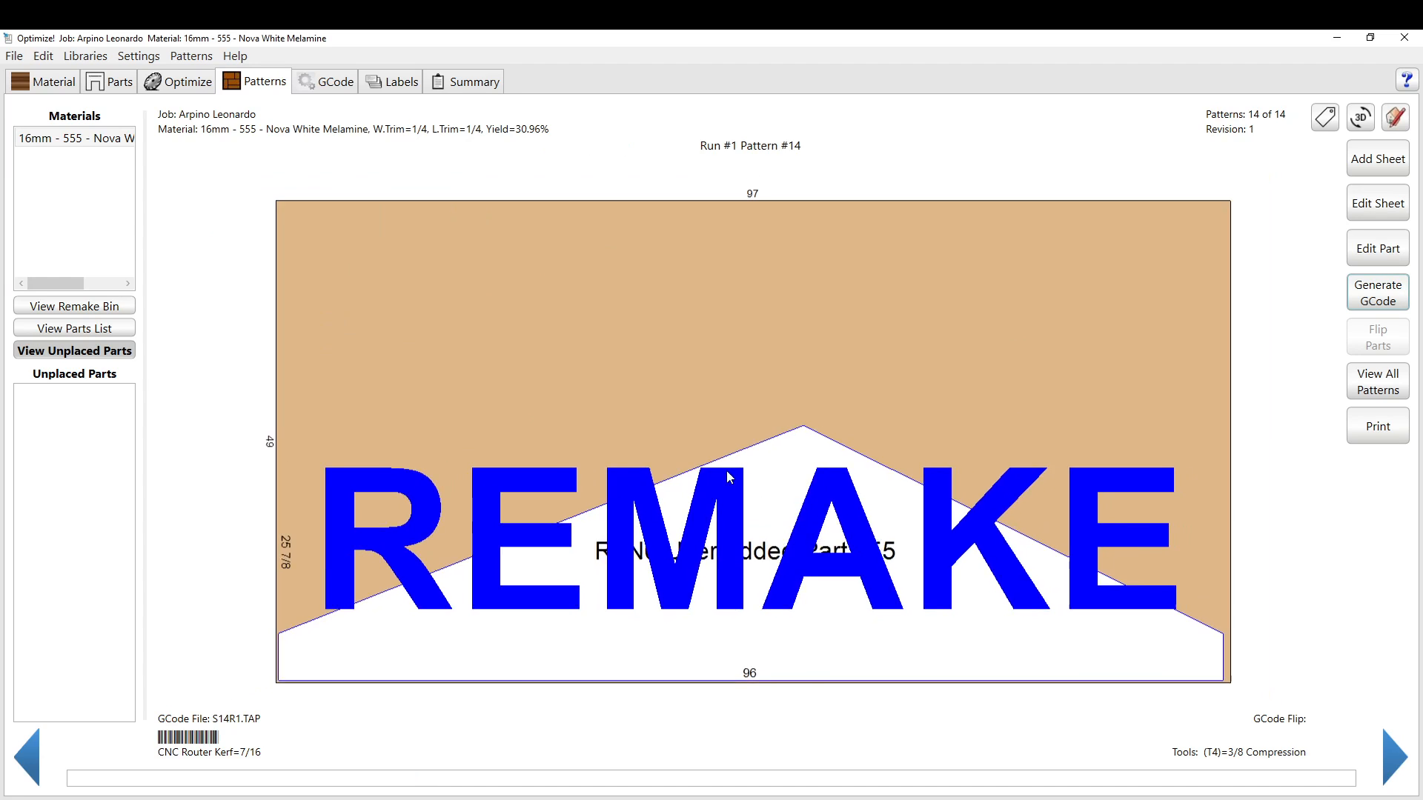
{"action": "left_click", "coordinate": [32, 763]}
{"action": "double_click", "coordinate": [957, 312]}
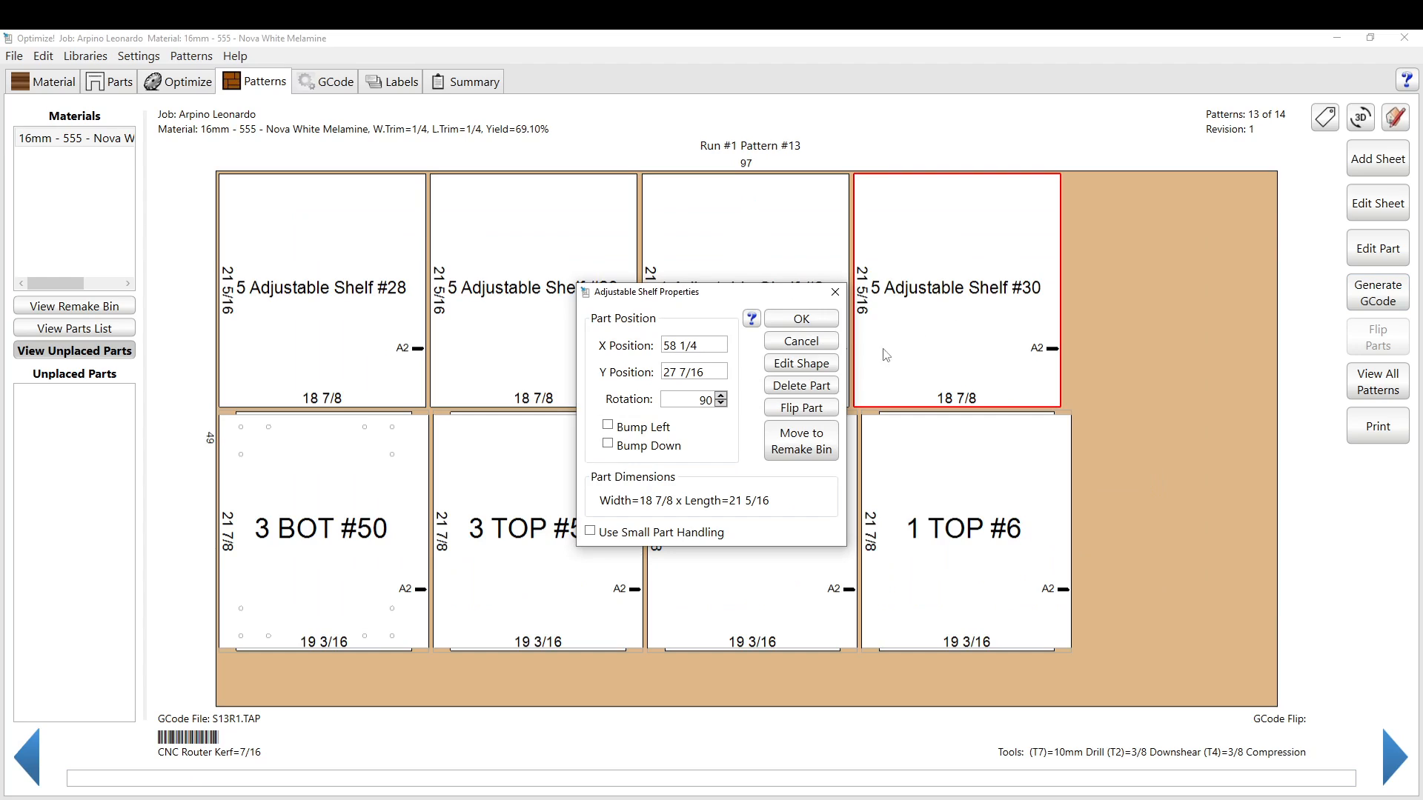
{"action": "left_click", "coordinate": [801, 444]}
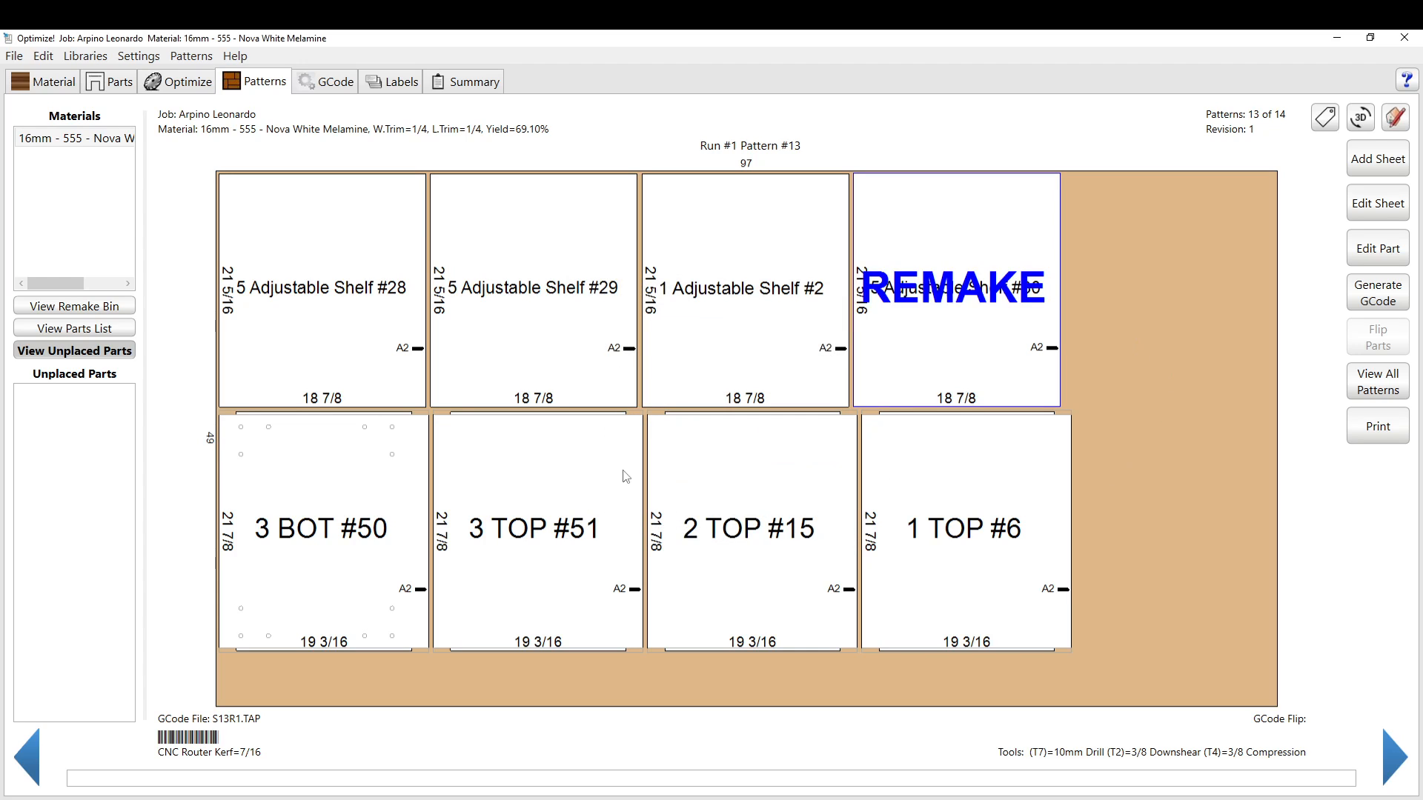
Add a new sheet and place Adjustable Shelf #30 and the User Added Part on it from the remake bin.
{"action": "left_click", "coordinate": [74, 306]}
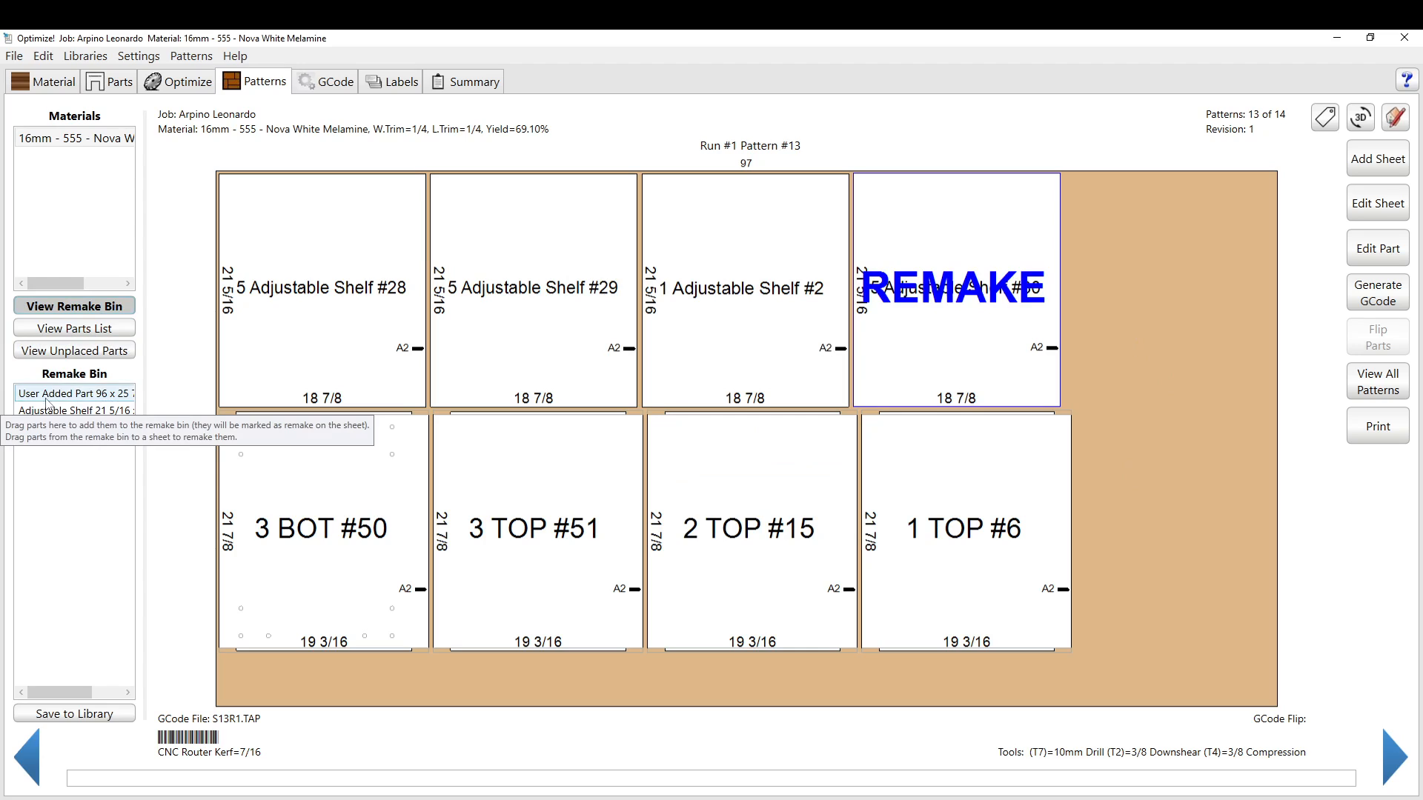
{"action": "left_click", "coordinate": [1373, 380]}
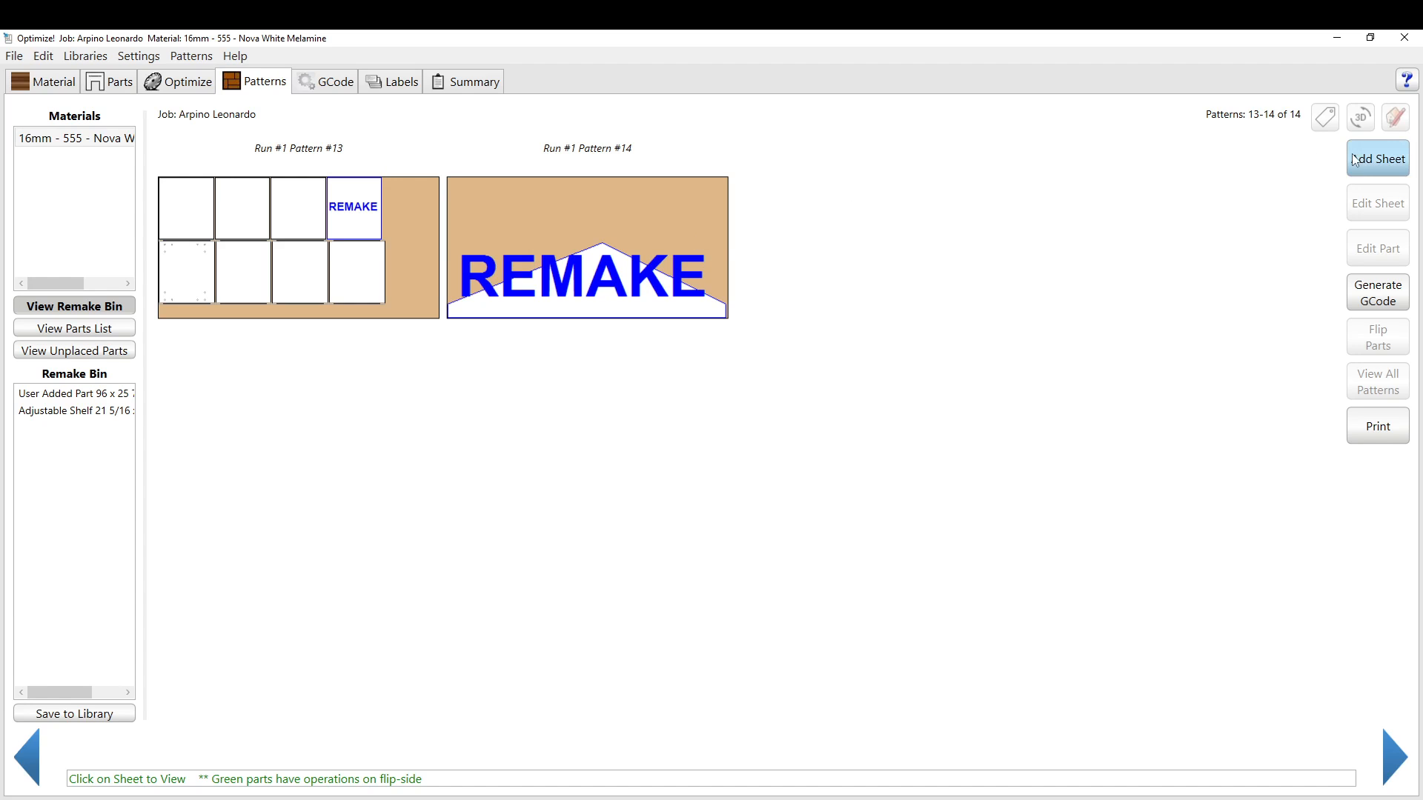
{"action": "left_click", "coordinate": [1377, 159]}
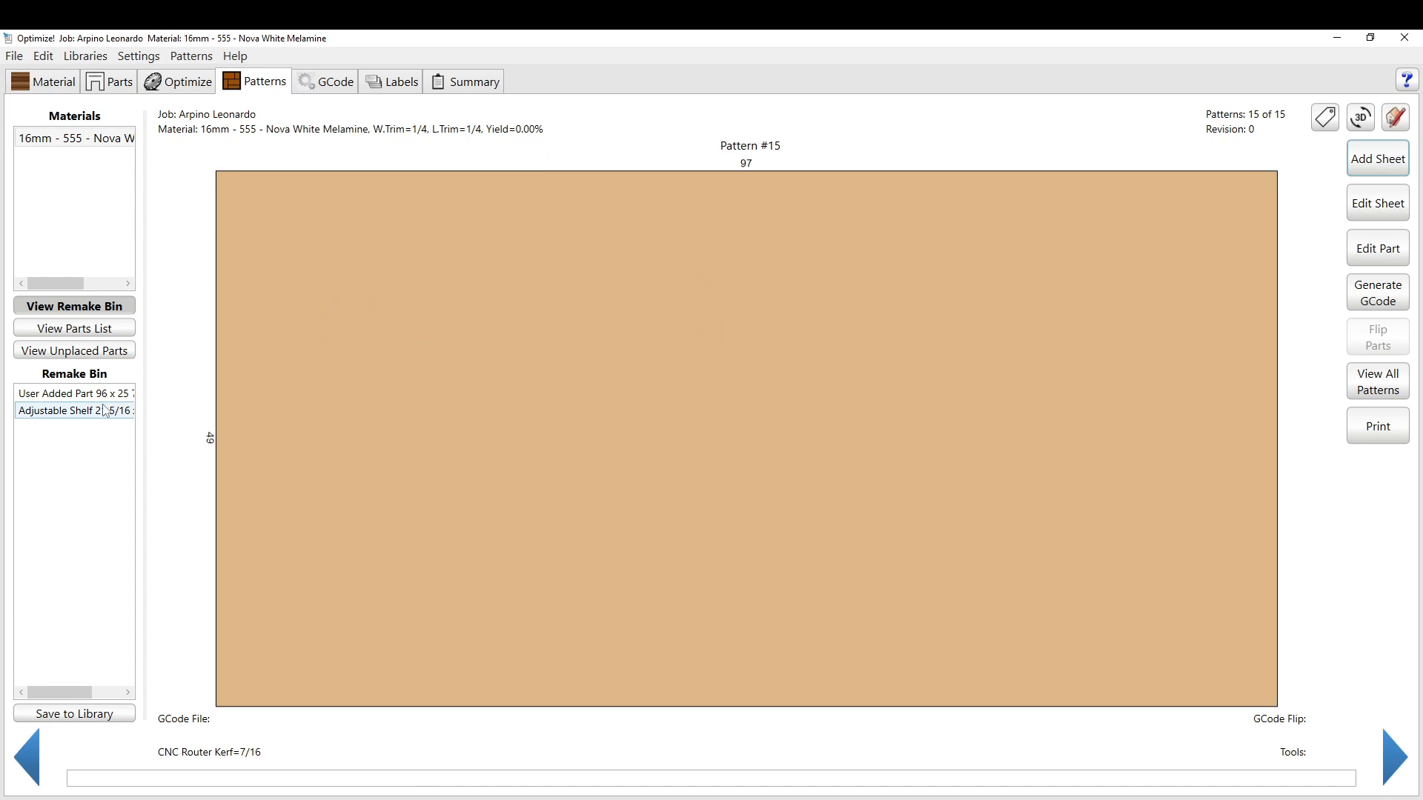
{"action": "left_click_drag", "start_coordinate": [100, 410], "coordinate": [330, 372]}
{"action": "left_click_drag", "start_coordinate": [80, 400], "coordinate": [689, 371]}
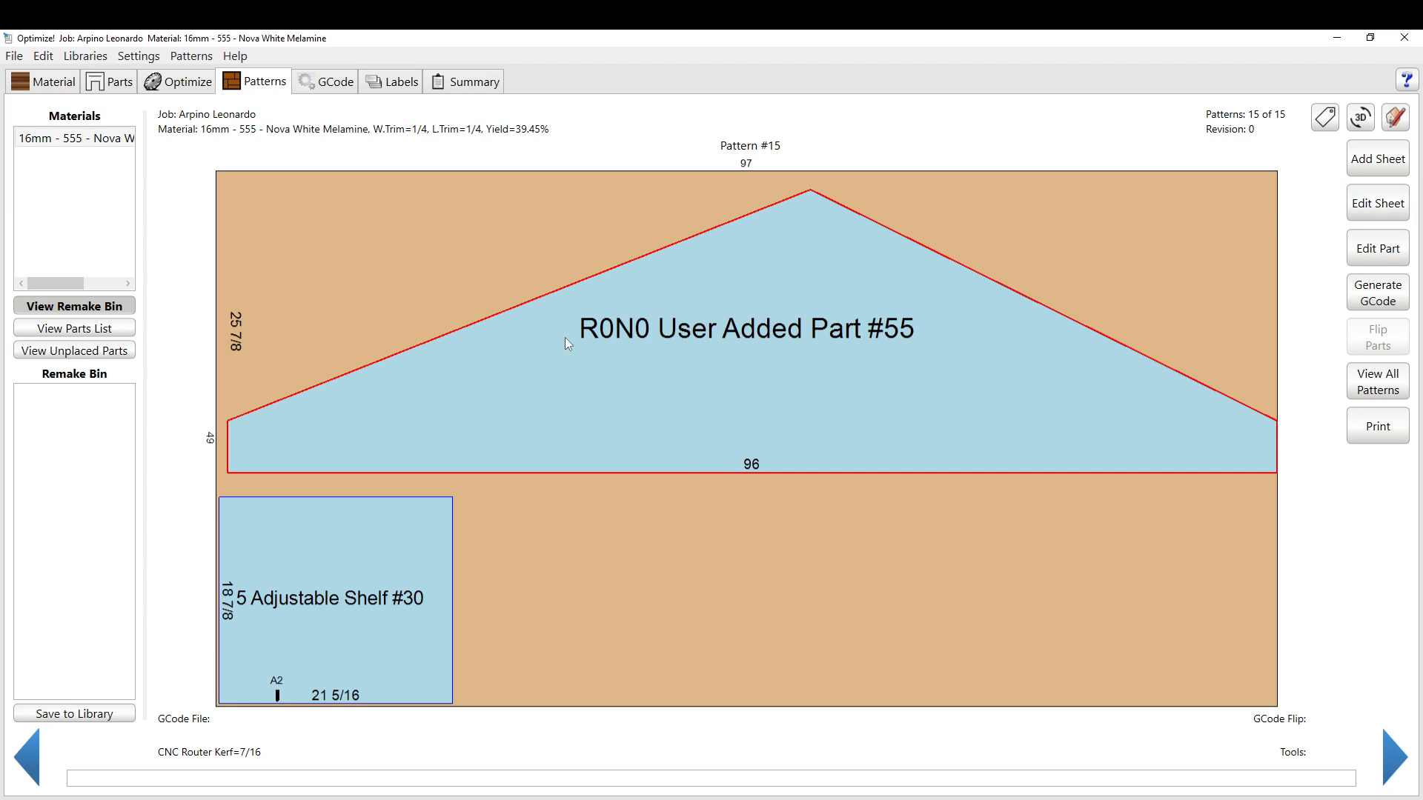
{"action": "left_click_drag", "start_coordinate": [836, 349], "coordinate": [987, 479]}
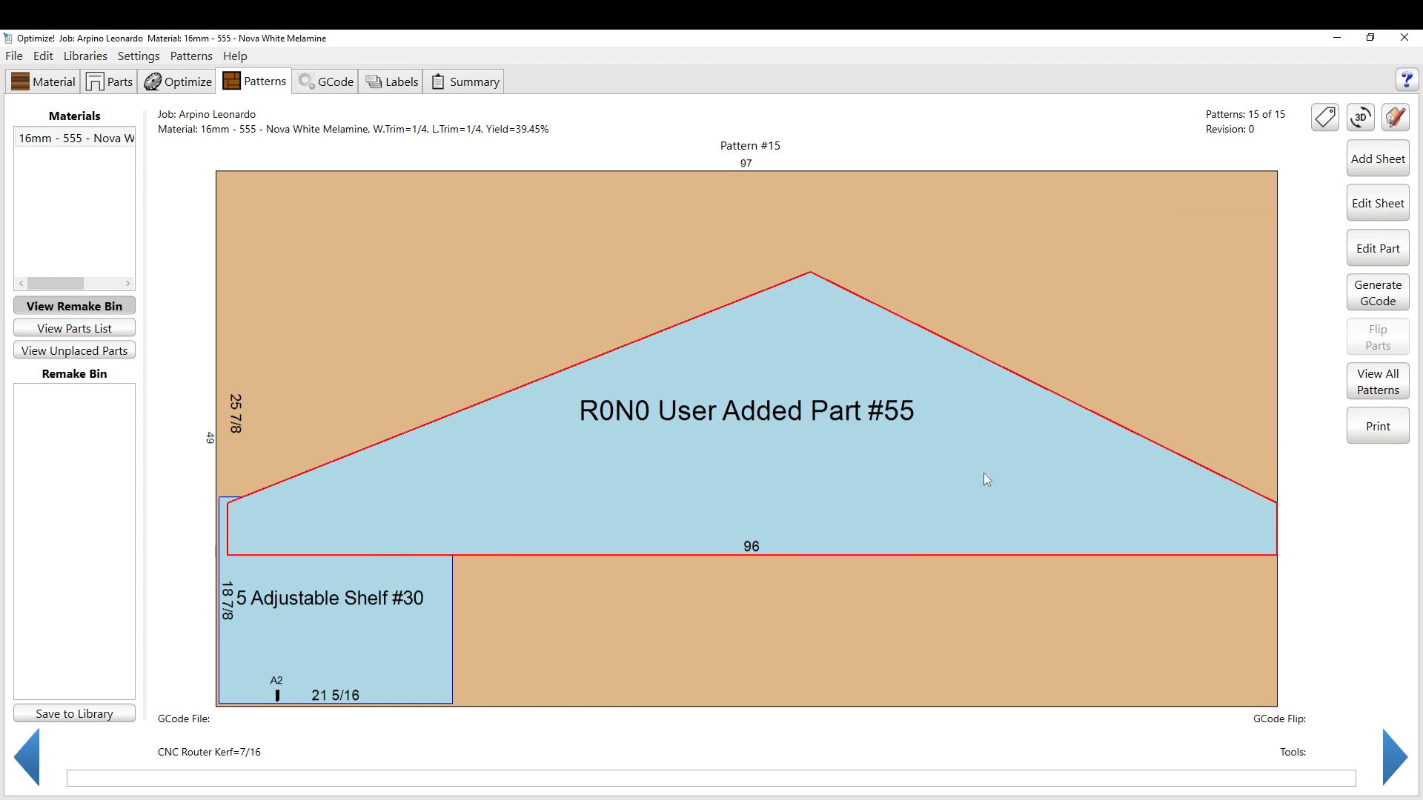
Re-optimize the newly added sheet, pattern 15, and acknowledge the notice.
{"action": "left_click", "coordinate": [1378, 203]}
{"action": "left_click", "coordinate": [806, 405]}
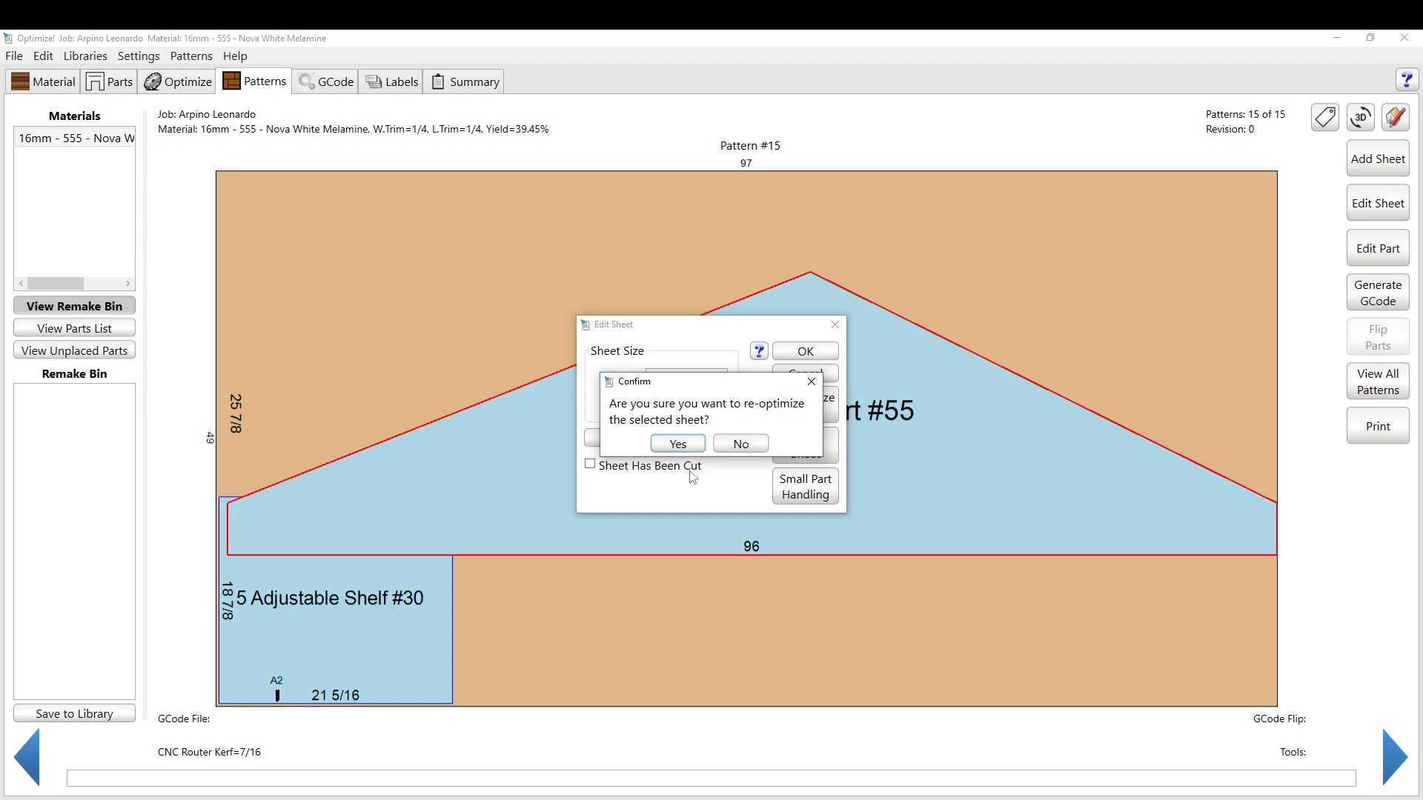
{"action": "left_click", "coordinate": [673, 445]}
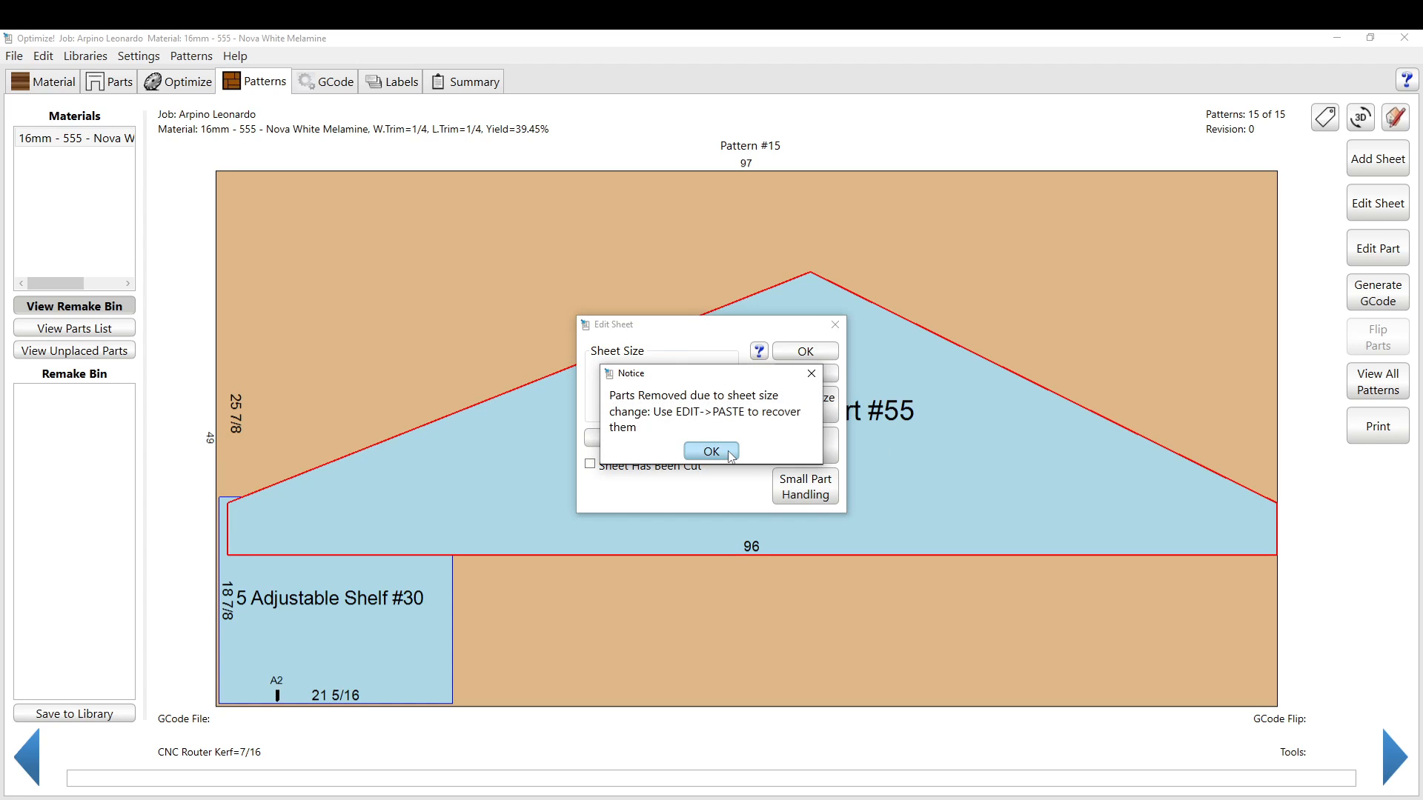
{"action": "left_click", "coordinate": [711, 452]}
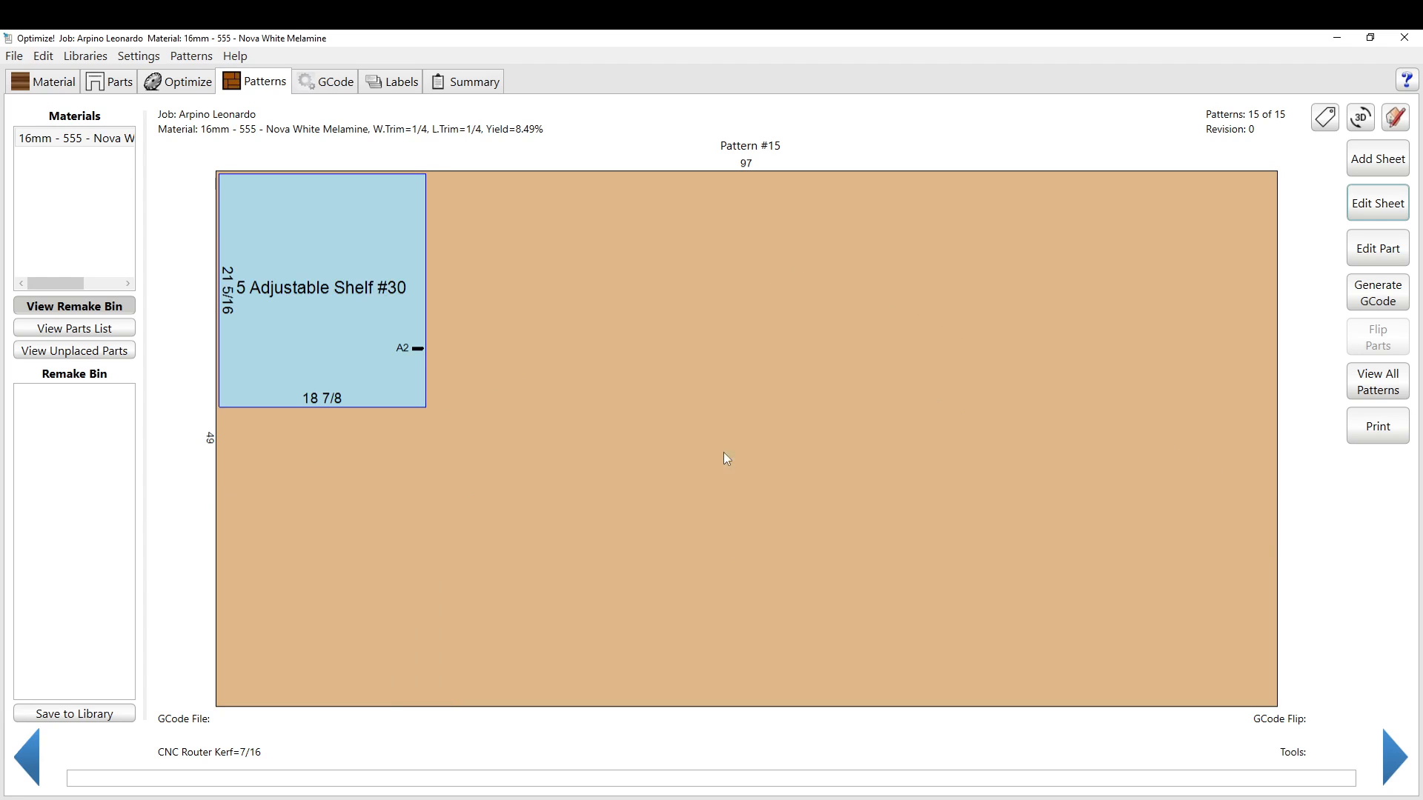
Look for the User Added Part among the unplaced parts, the parts list and the remake bin.
{"action": "left_click", "coordinate": [74, 351]}
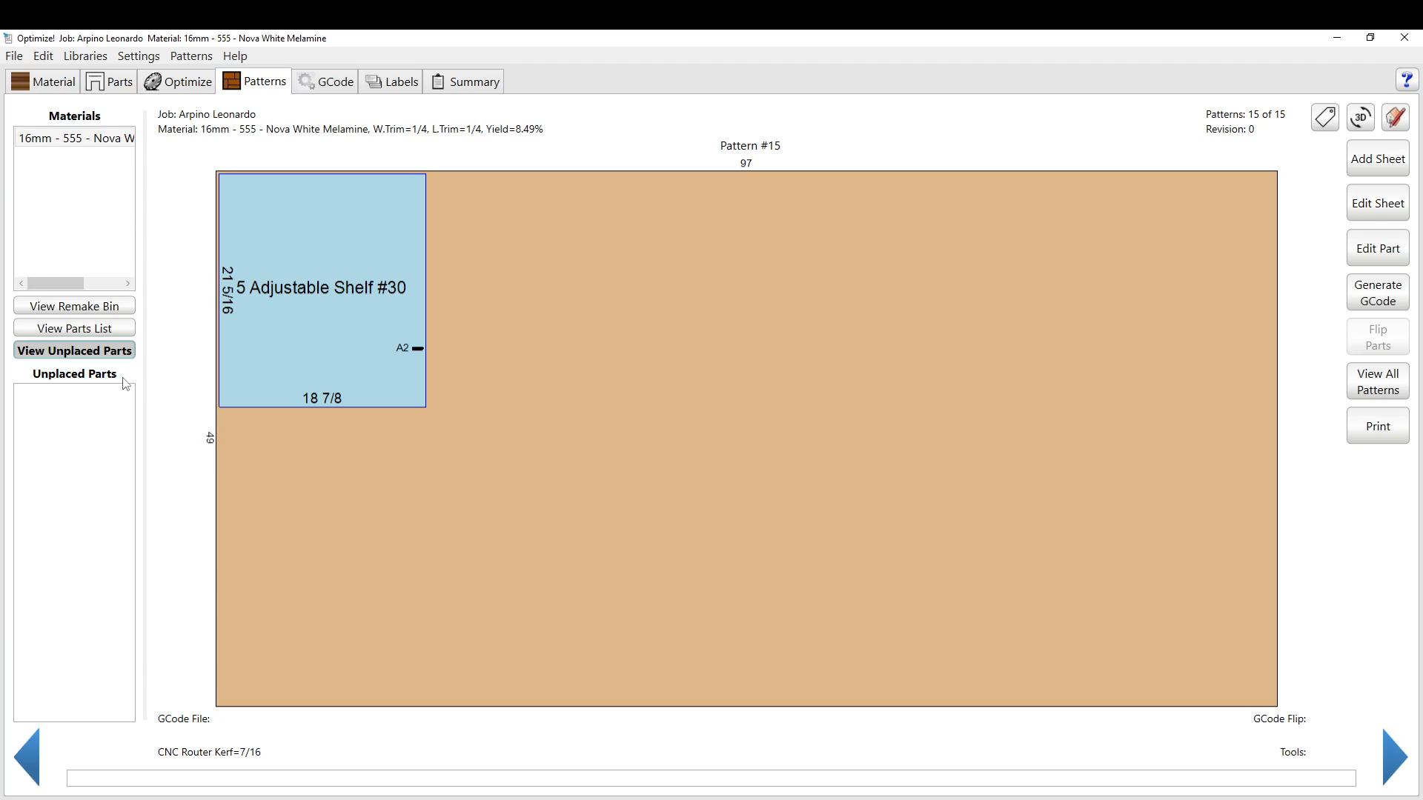
{"action": "left_click", "coordinate": [74, 327]}
{"action": "left_click", "coordinate": [67, 392]}
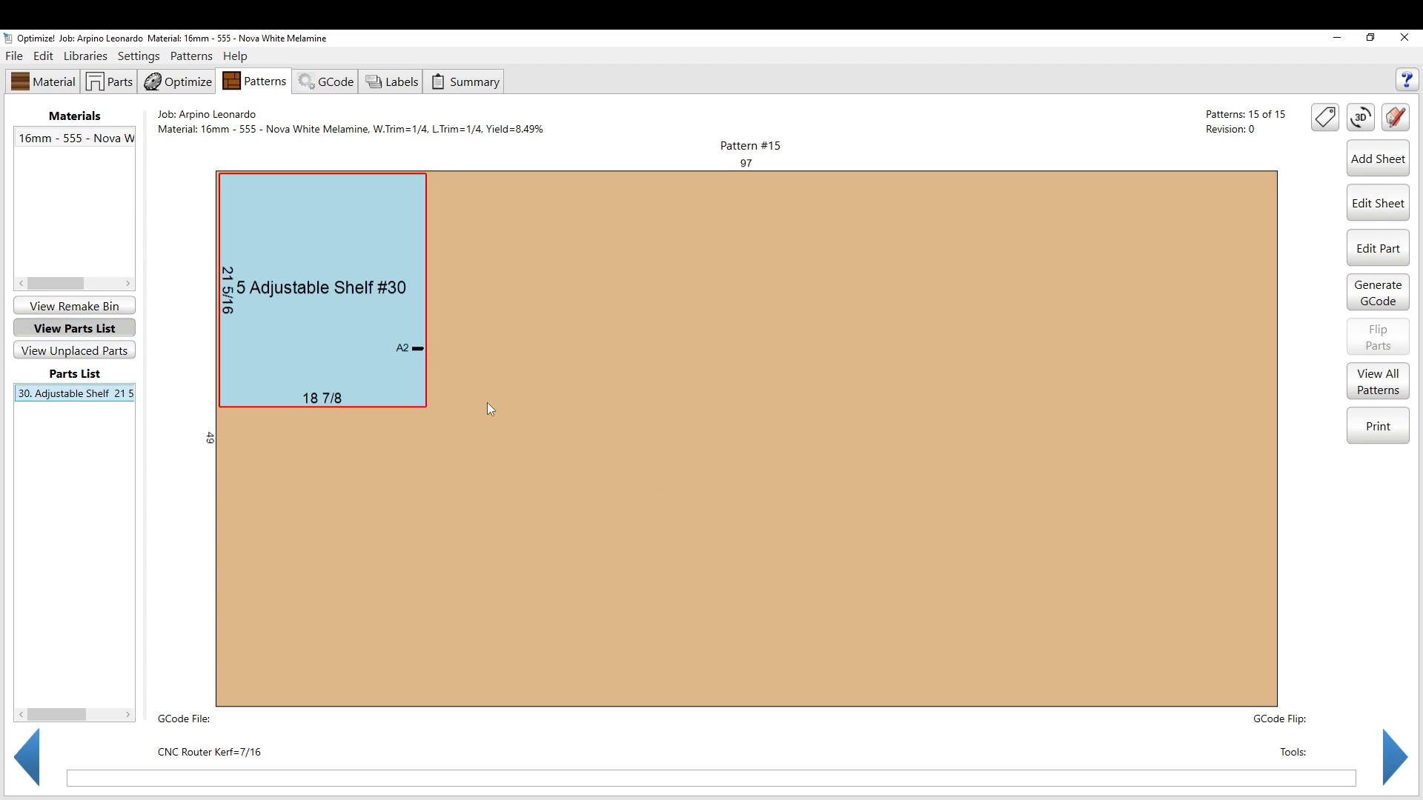
{"action": "left_click", "coordinate": [82, 304]}
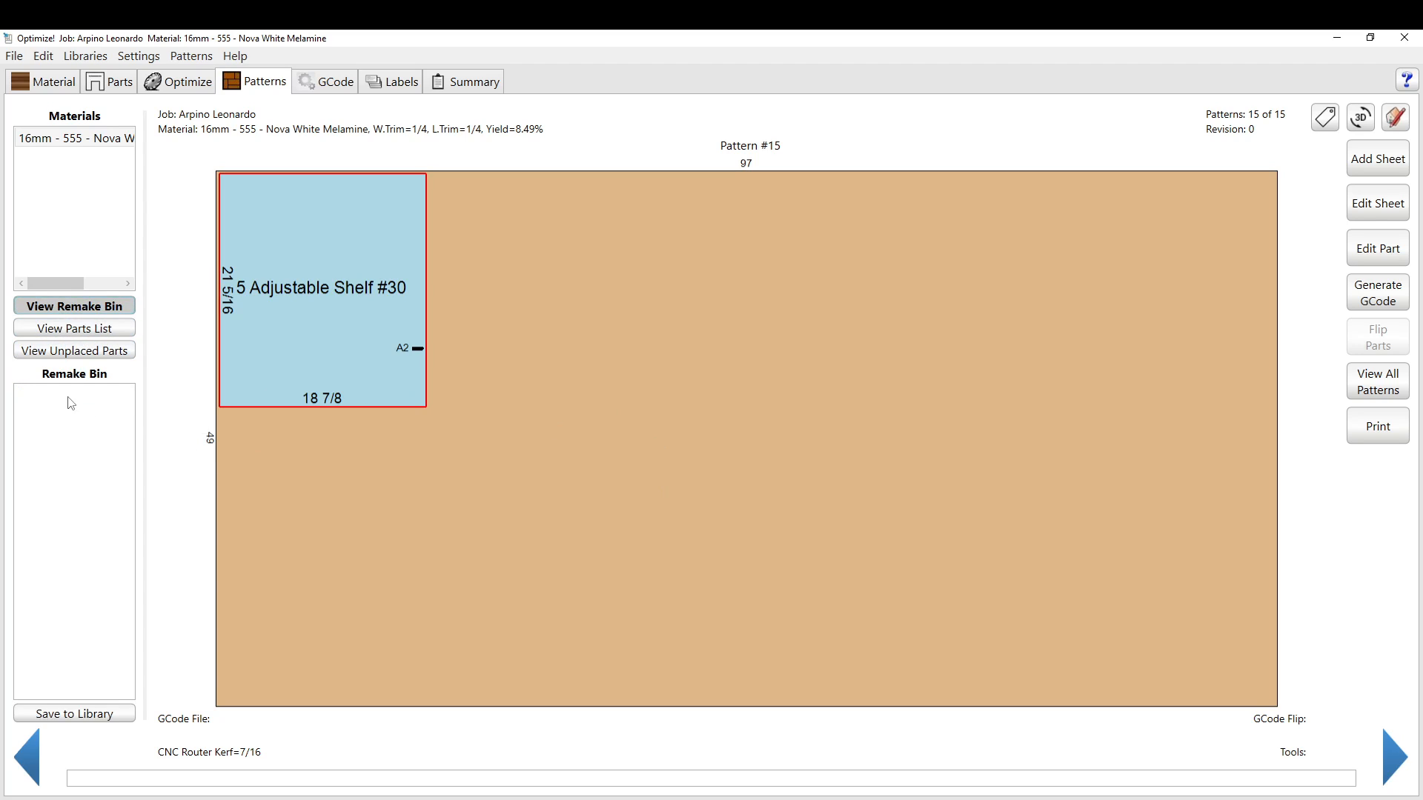
{"action": "left_click", "coordinate": [86, 351]}
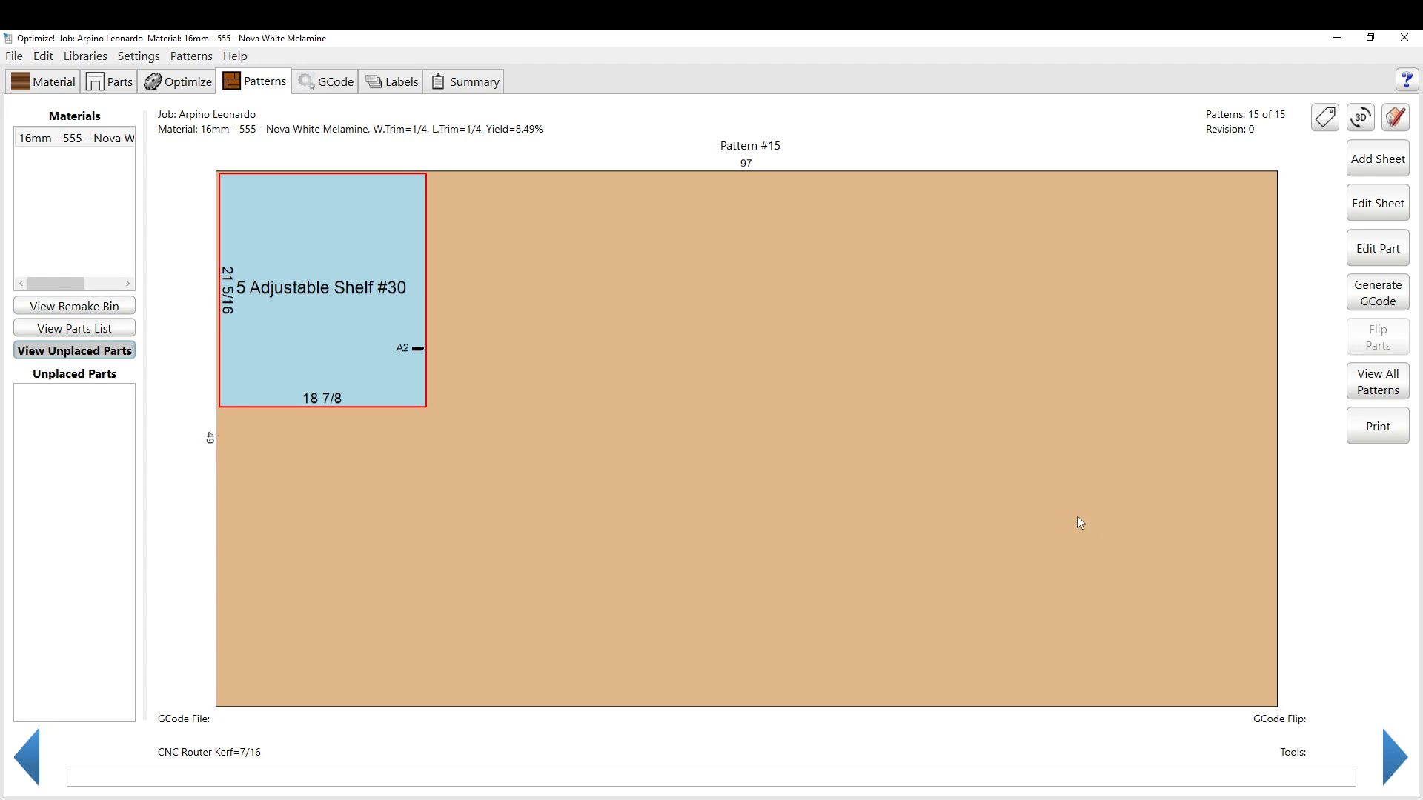
Clear the remake mark from the User Added Part on pattern 14, move it to the remake bin again, and show the bin.
{"action": "left_click", "coordinate": [29, 753]}
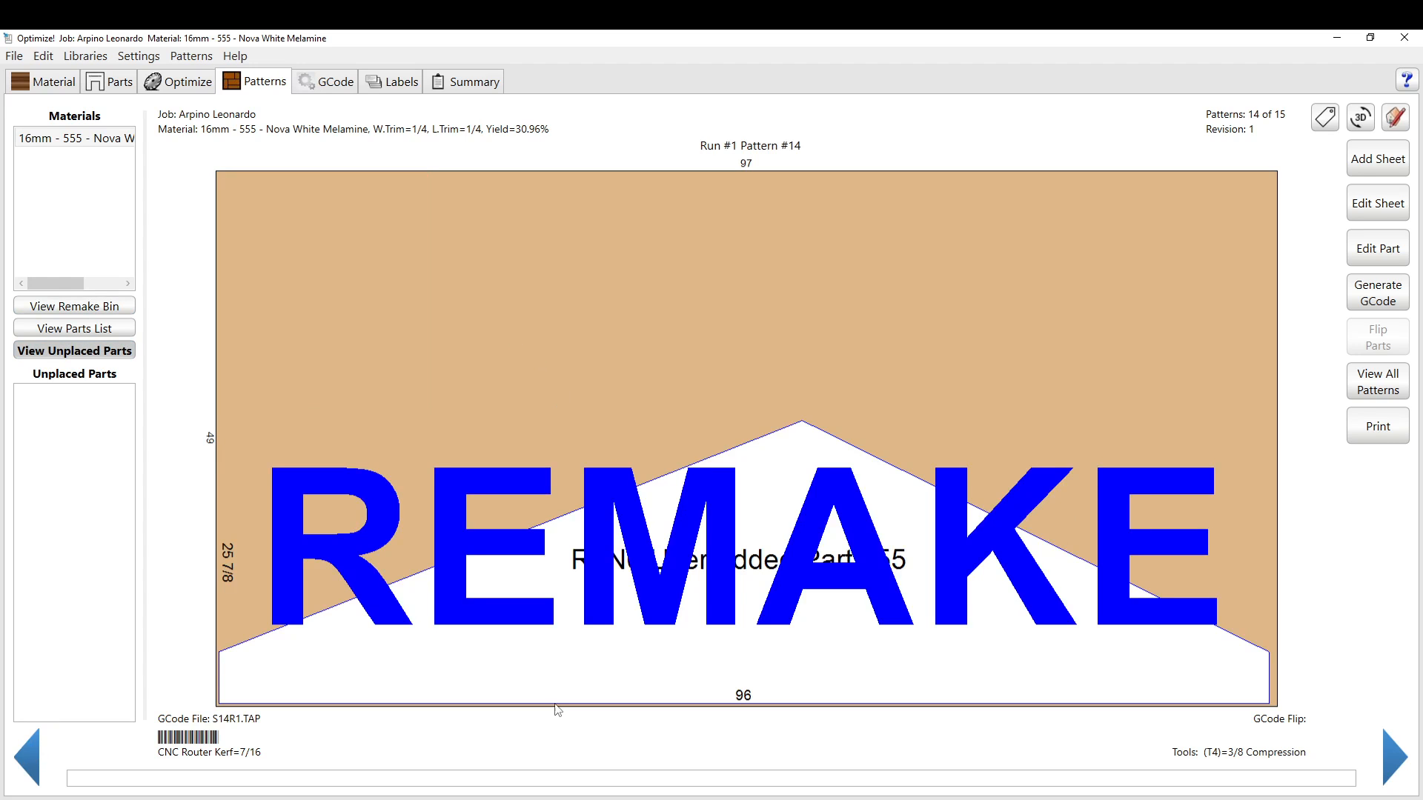
{"action": "double_click", "coordinate": [895, 600]}
{"action": "left_click", "coordinate": [770, 441]}
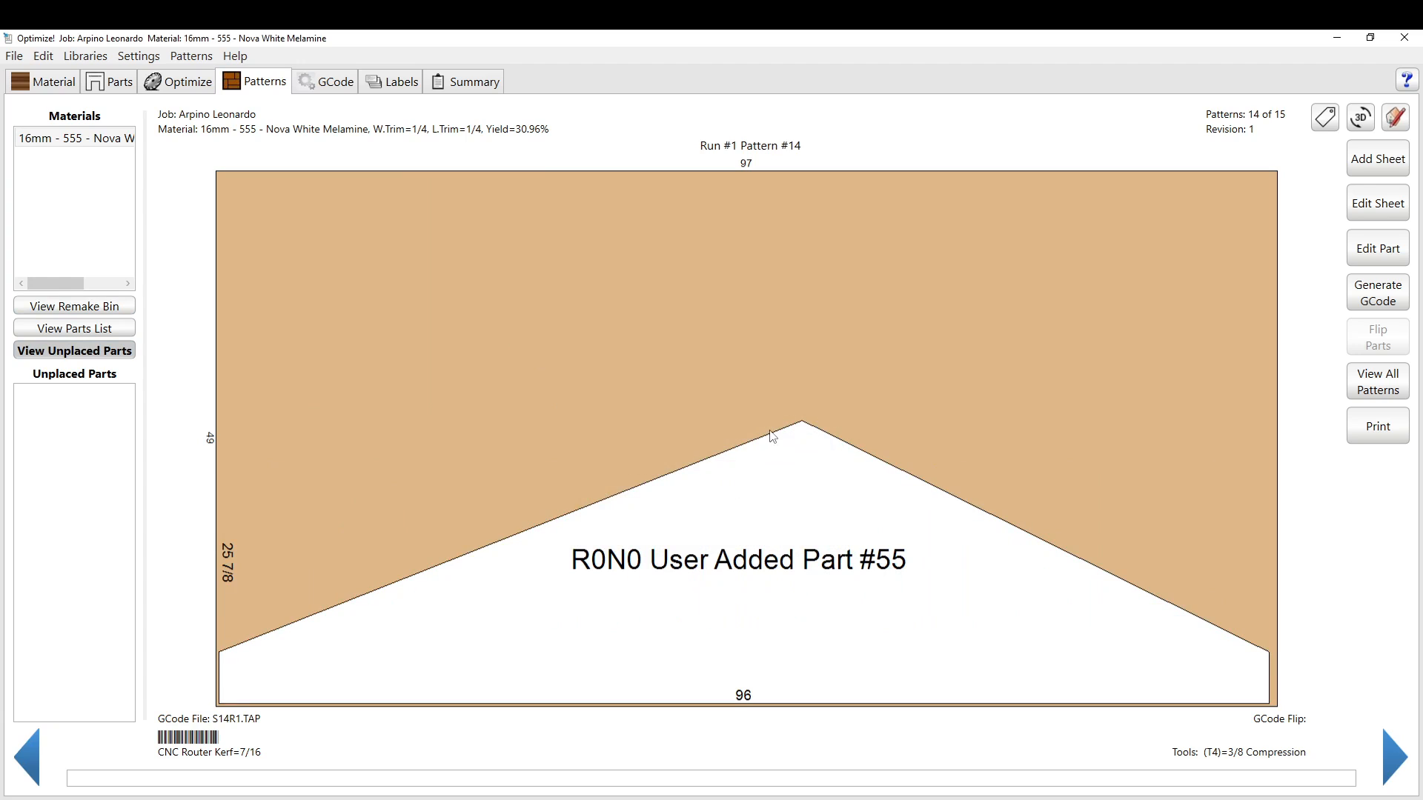
{"action": "double_click", "coordinate": [771, 437]}
{"action": "left_click", "coordinate": [792, 447]}
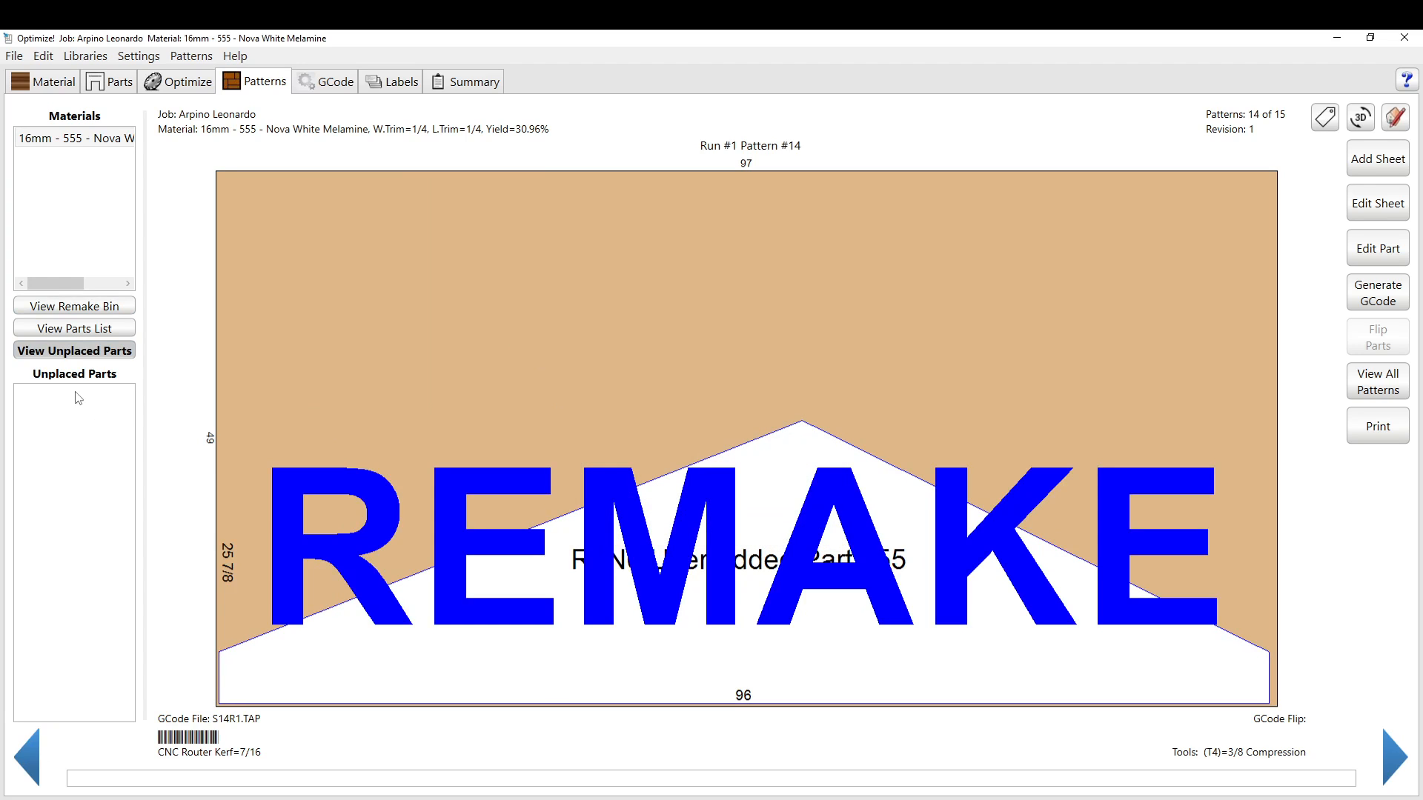
{"action": "left_click", "coordinate": [72, 307]}
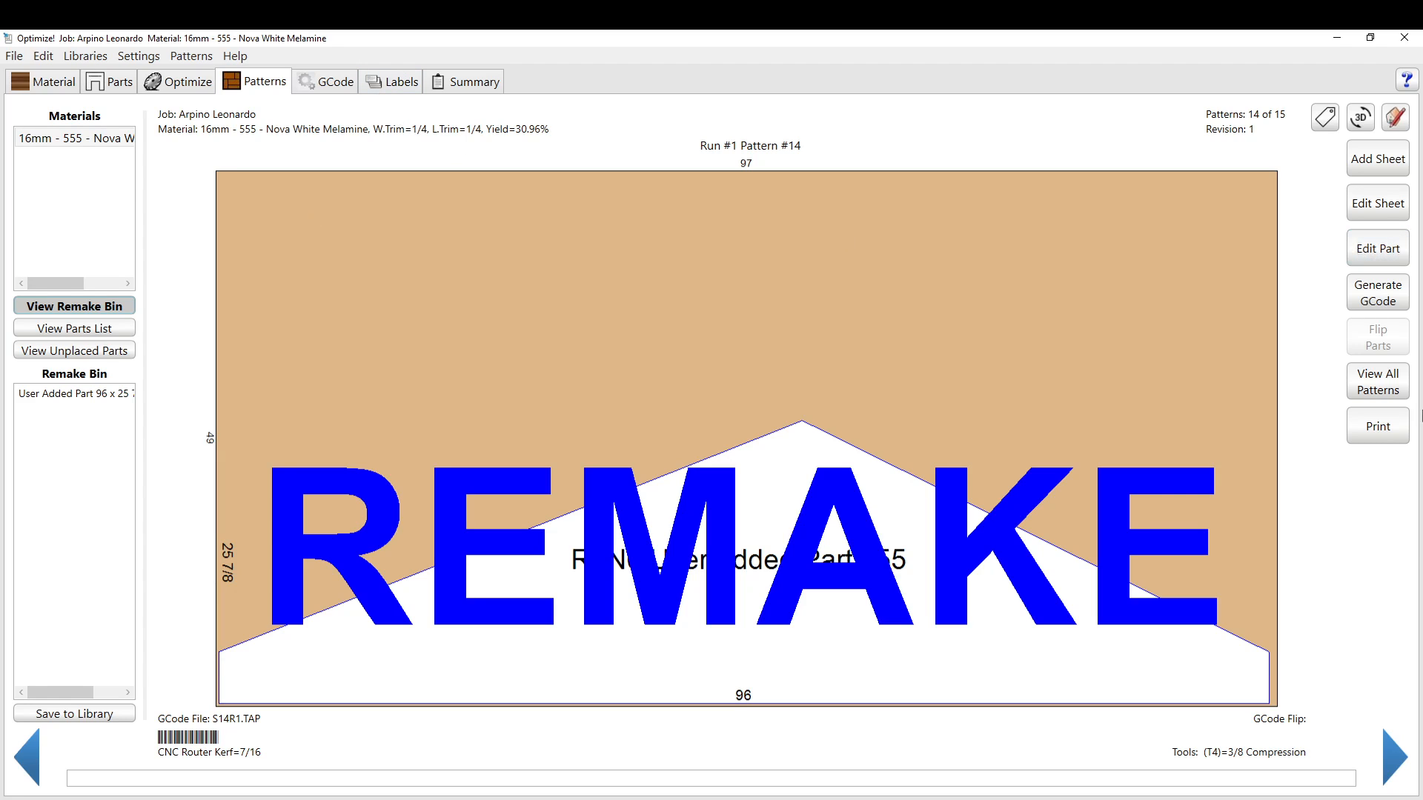
Place the User Added Part from the remake bin on pattern 15 and delete its peak point so the shape is rectangular.
{"action": "left_click", "coordinate": [1395, 753]}
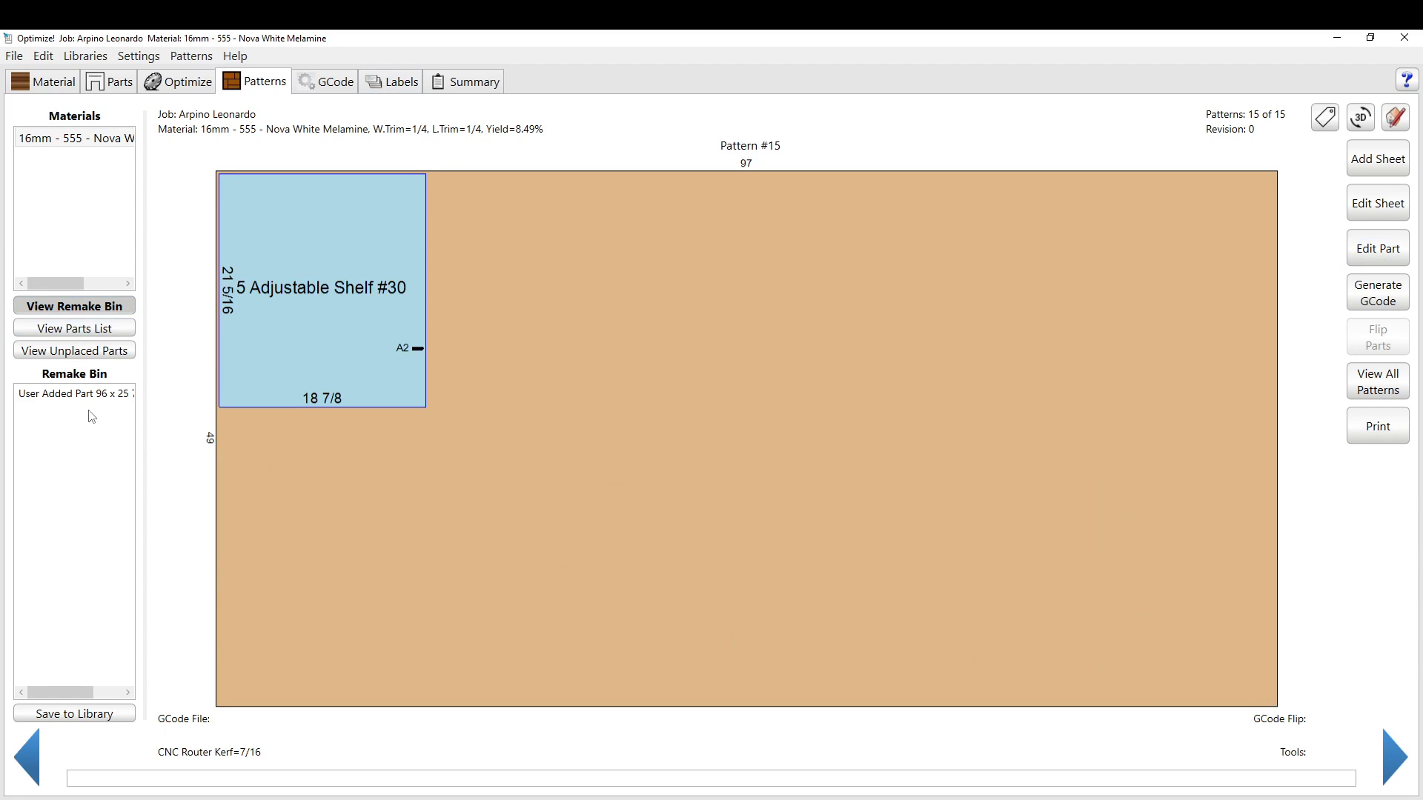
{"action": "left_click_drag", "start_coordinate": [88, 394], "coordinate": [809, 541]}
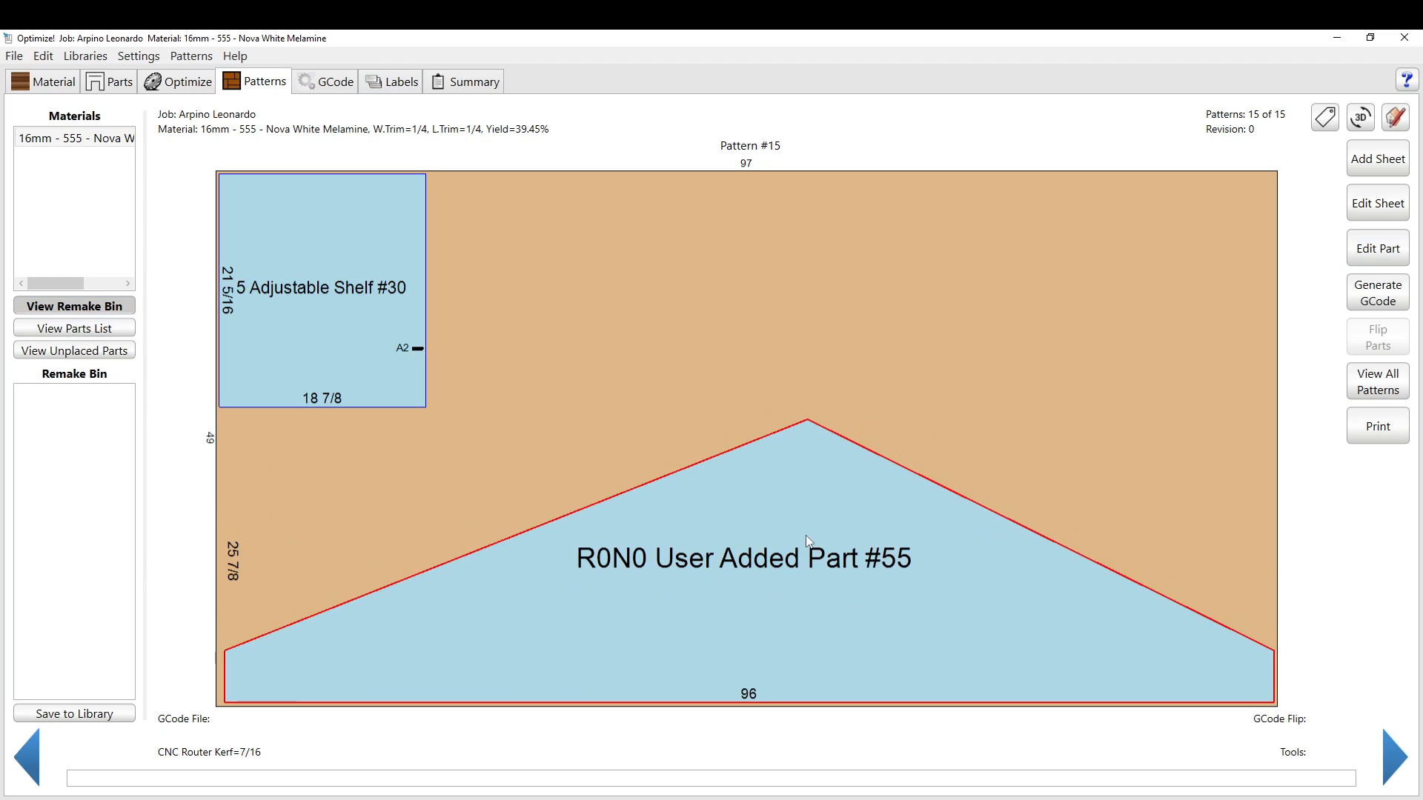
{"action": "double_click", "coordinate": [773, 573]}
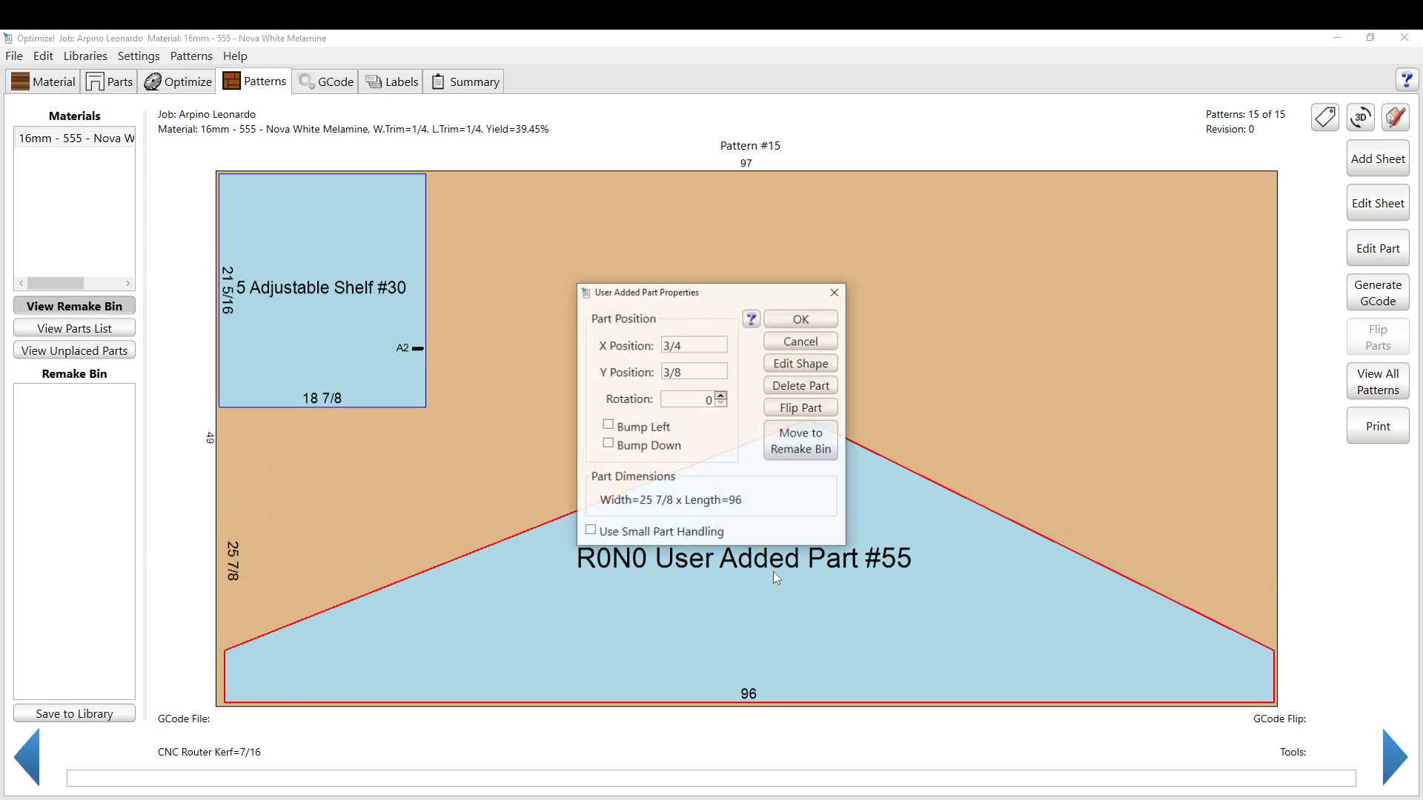
{"action": "left_click", "coordinate": [789, 364]}
{"action": "left_click", "coordinate": [689, 430]}
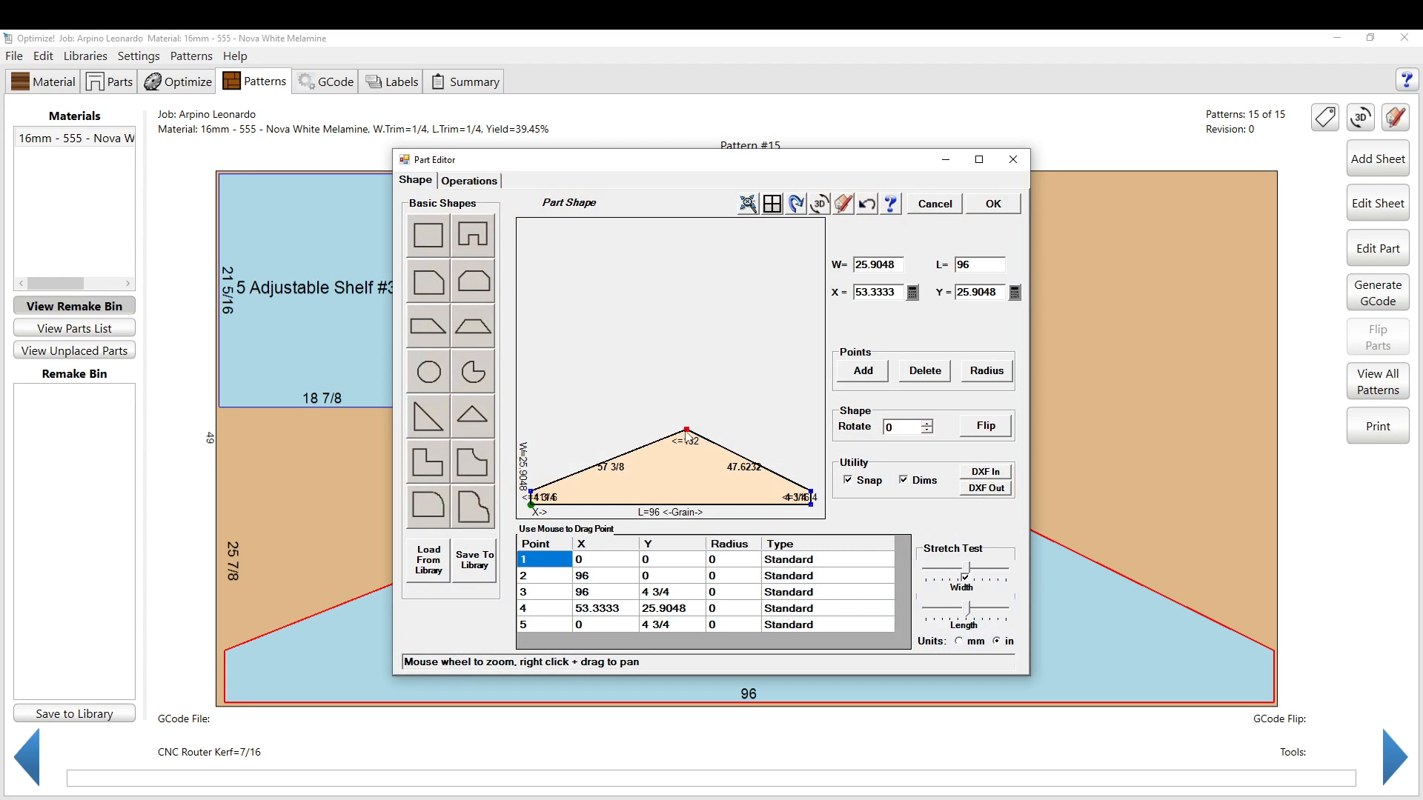
{"action": "left_click", "coordinate": [930, 373]}
{"action": "left_click", "coordinate": [1002, 209]}
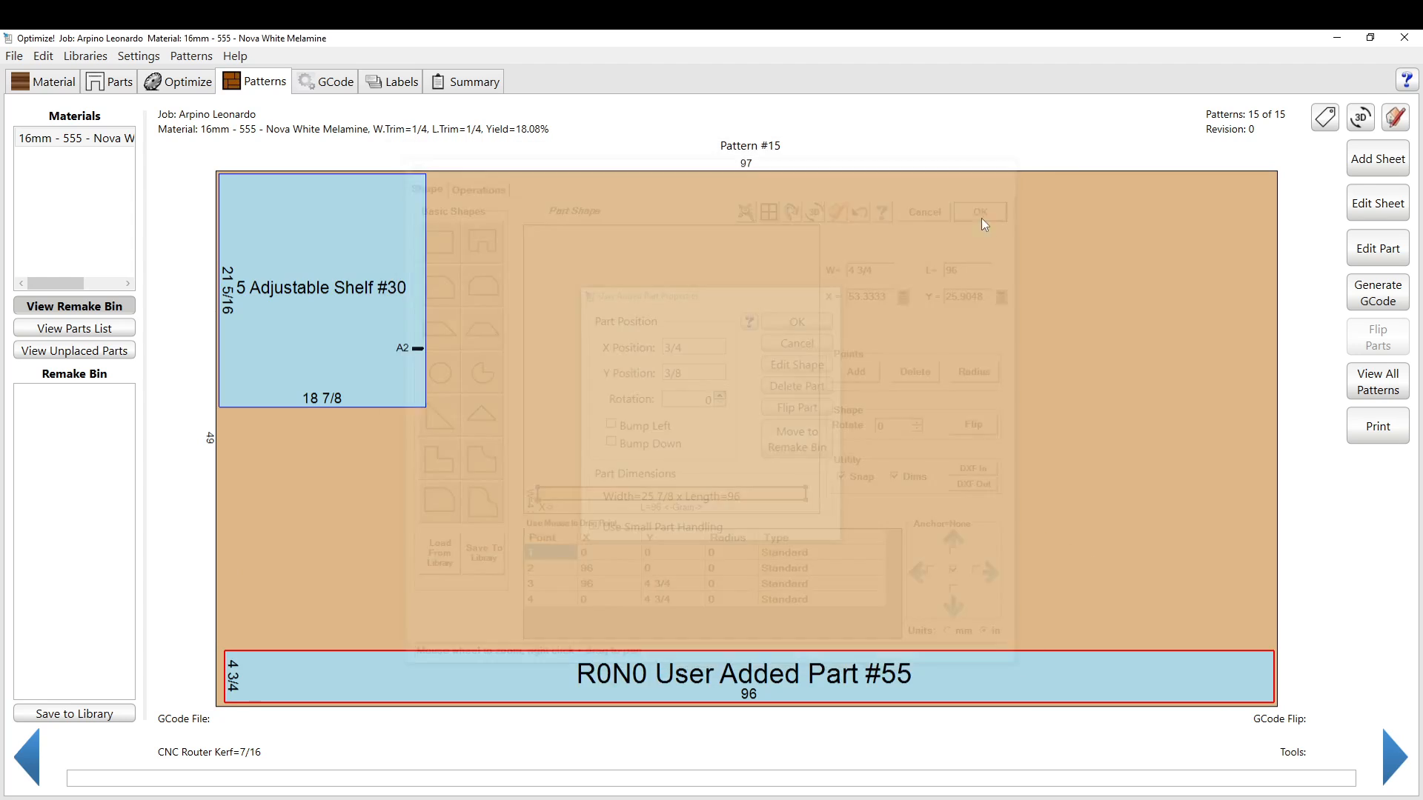
Re-optimize the pattern 15 sheet with the reshaped User Added Part.
{"action": "left_click", "coordinate": [1377, 203]}
{"action": "left_click", "coordinate": [805, 404]}
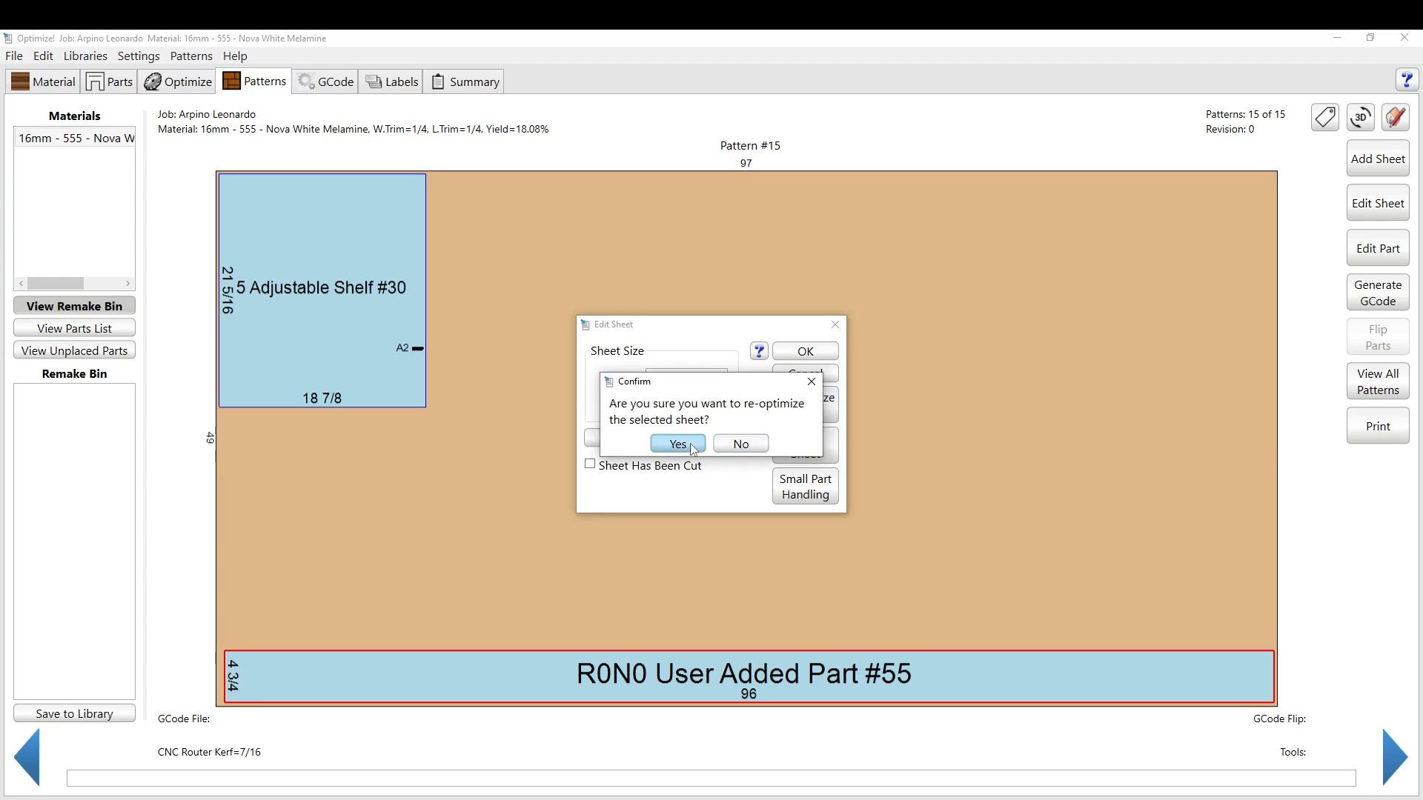
{"action": "left_click", "coordinate": [690, 443]}
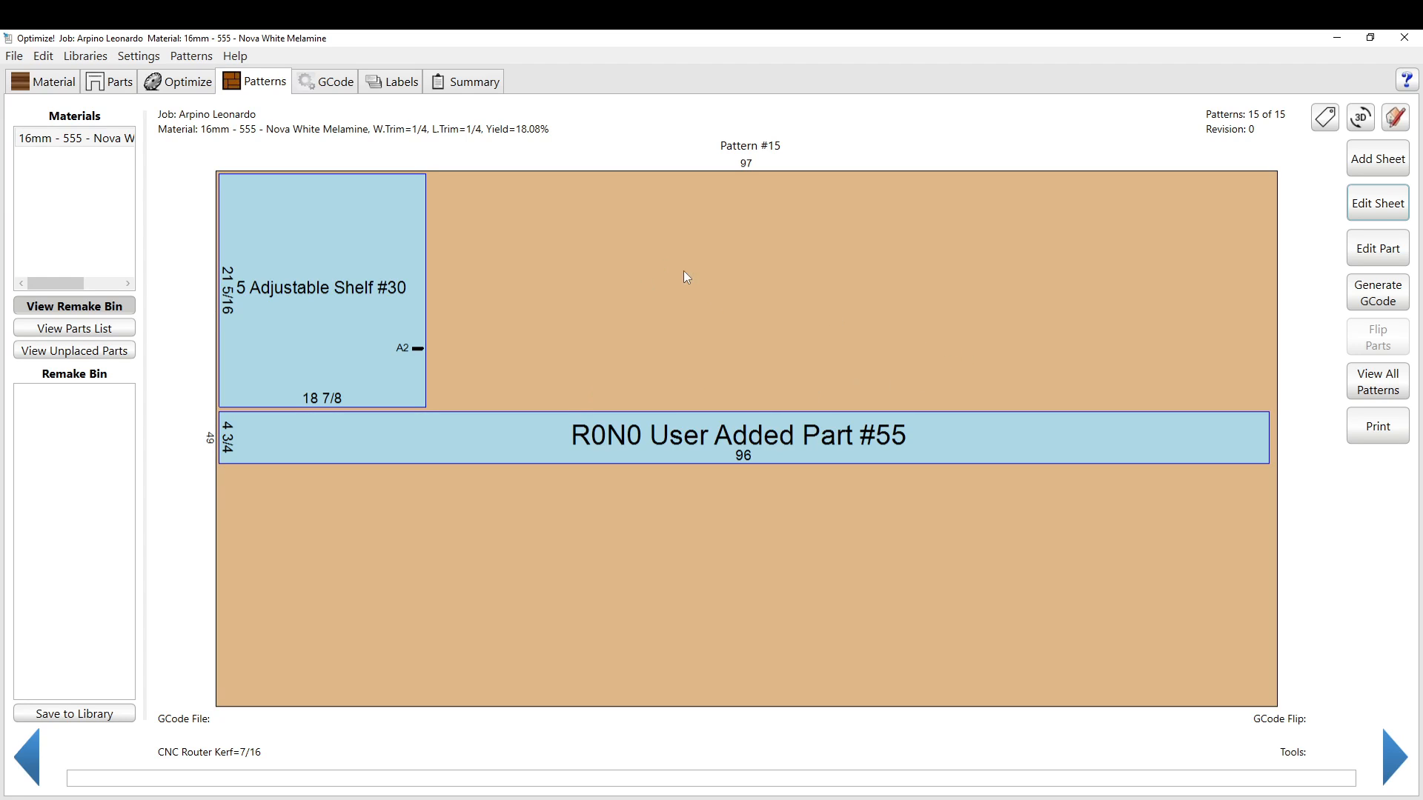
Mark the empty area beside Adjustable Shelf #30 as a cut remnant and save it to the remnants library.
{"action": "left_click", "coordinate": [726, 305]}
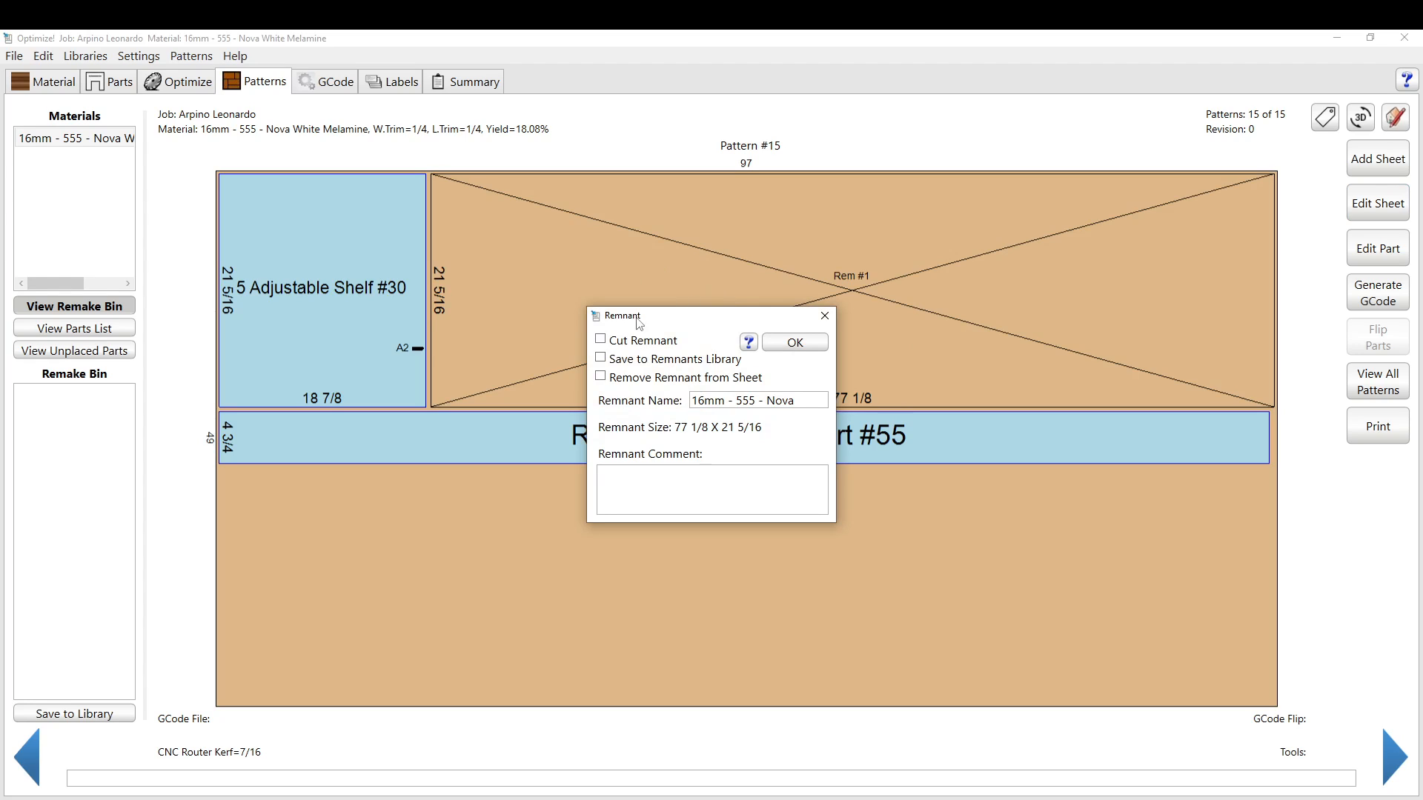
{"action": "left_click", "coordinate": [601, 340]}
{"action": "left_click", "coordinate": [601, 359]}
{"action": "left_click", "coordinate": [808, 341]}
{"action": "left_click", "coordinate": [733, 444]}
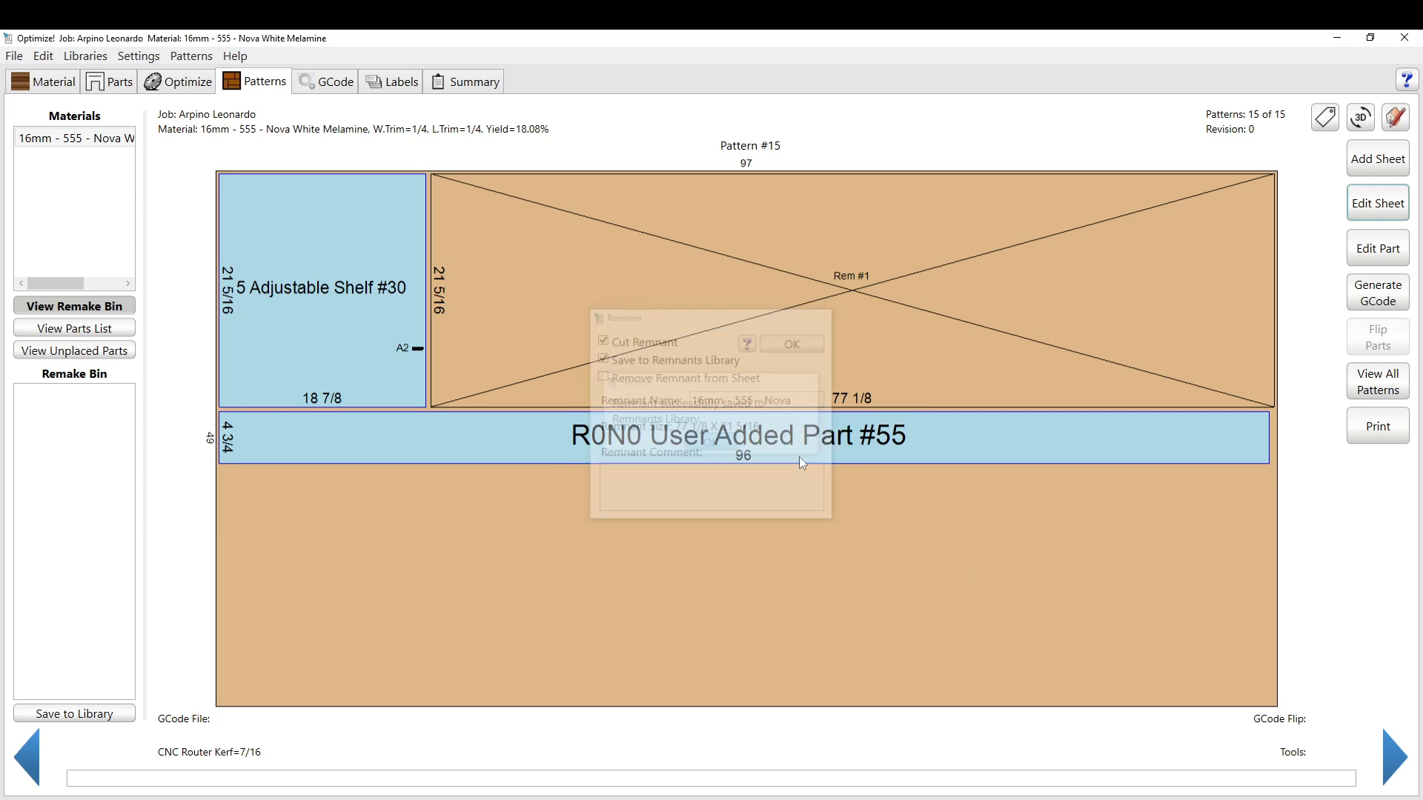
Remove the remnant beside Adjustable Shelf #30 from the pattern 15 sheet.
{"action": "left_click", "coordinate": [718, 270]}
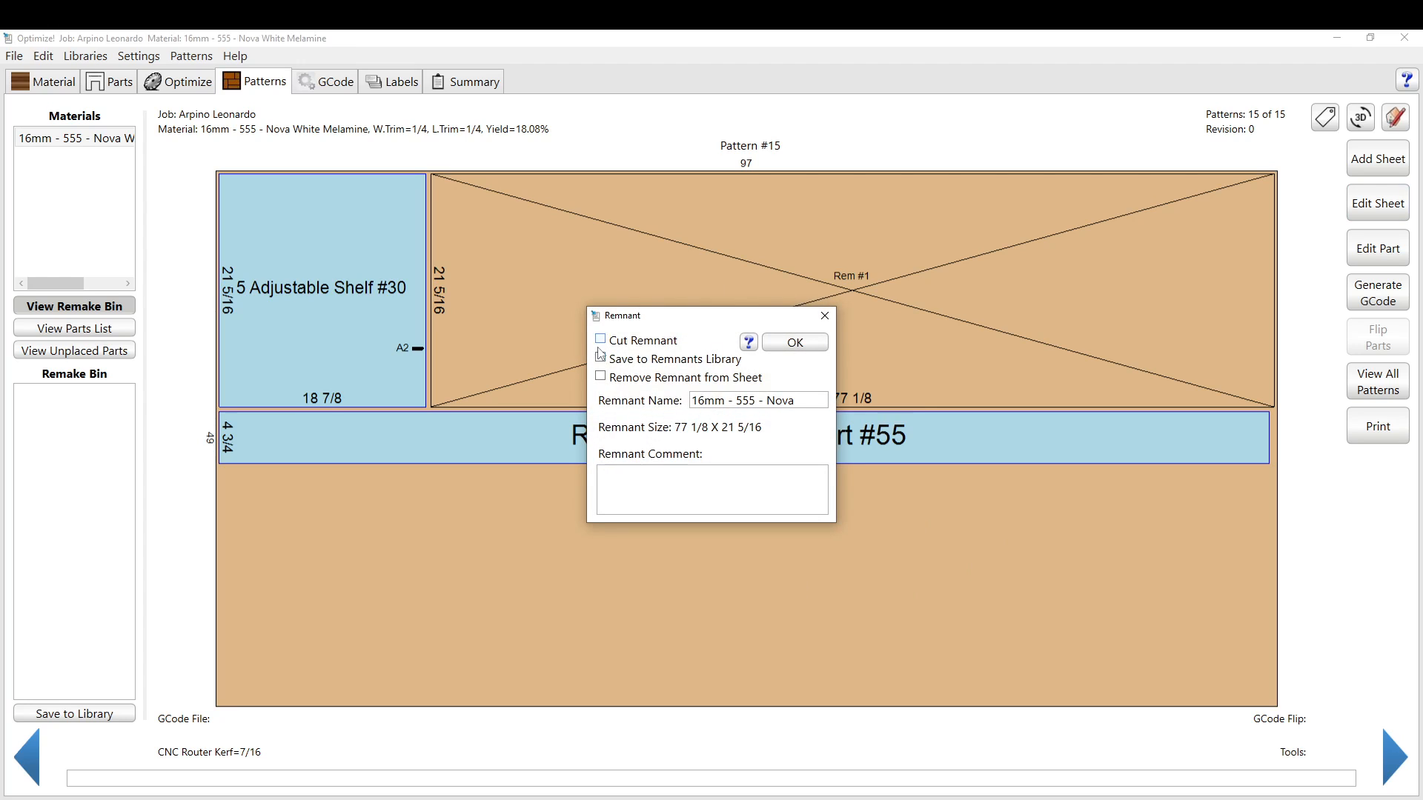
{"action": "left_click", "coordinate": [601, 377]}
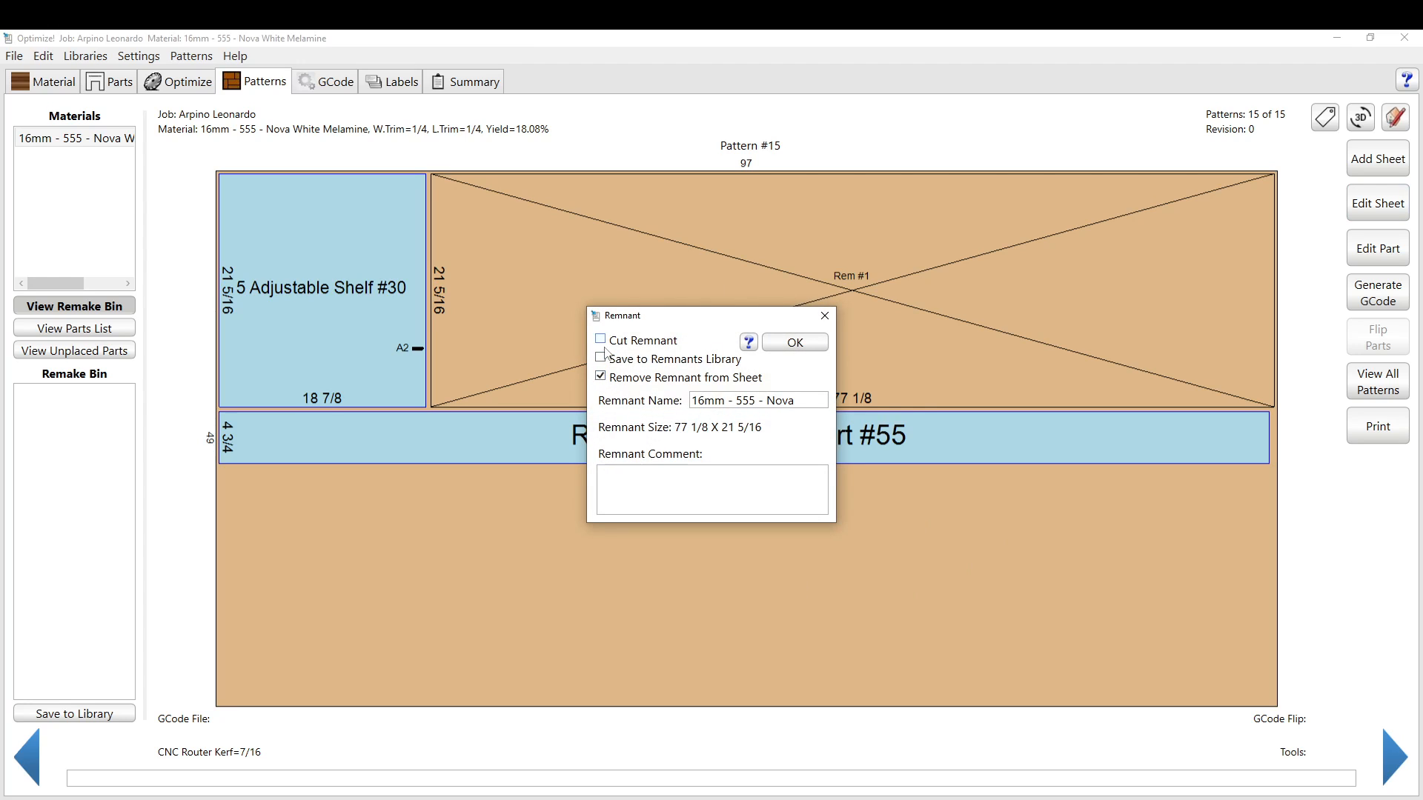
{"action": "left_click", "coordinate": [795, 342]}
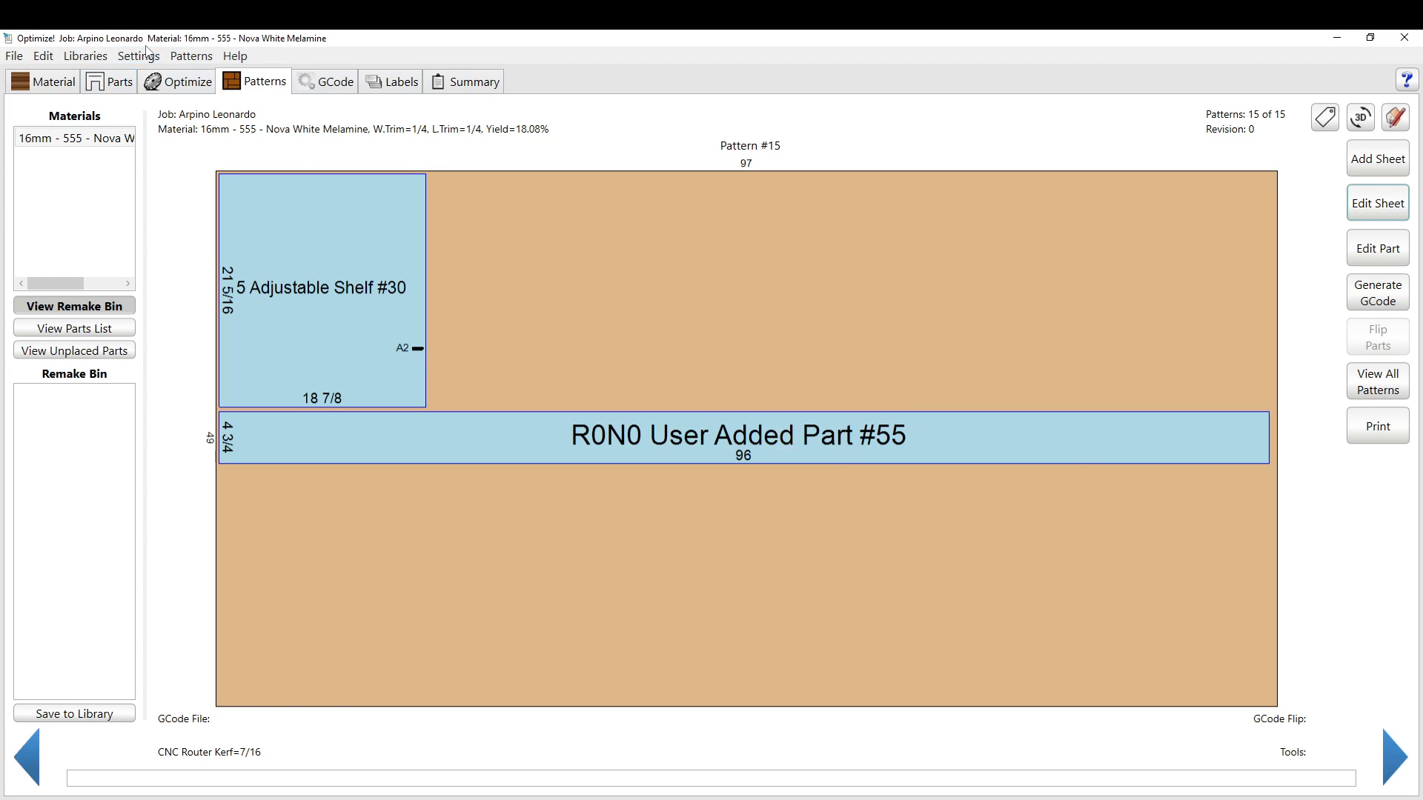
Move the whole part layout of pattern 15 down to the lower edge of the sheet.
{"action": "left_click", "coordinate": [190, 56]}
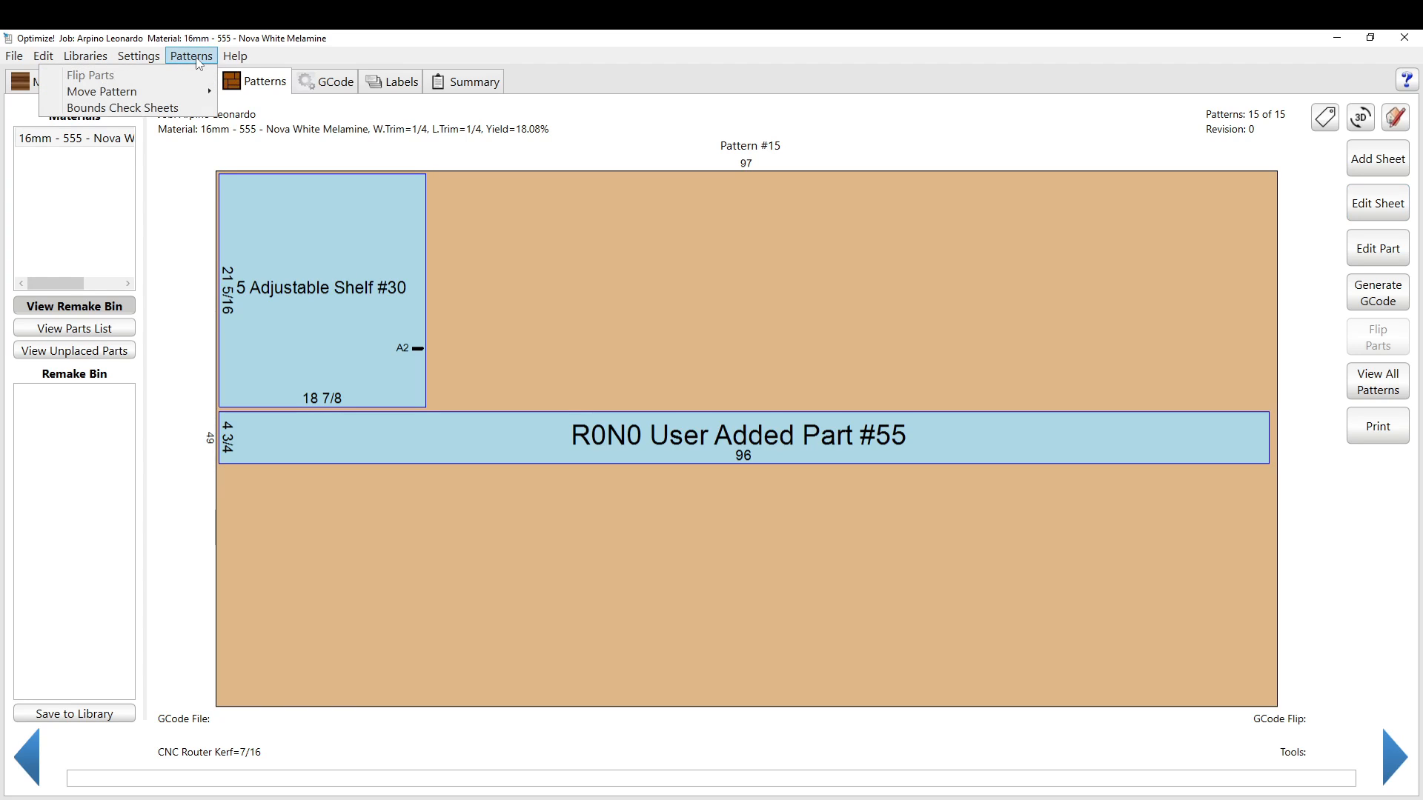
{"action": "mouse_move", "coordinate": [173, 91]}
{"action": "left_click", "coordinate": [261, 108]}
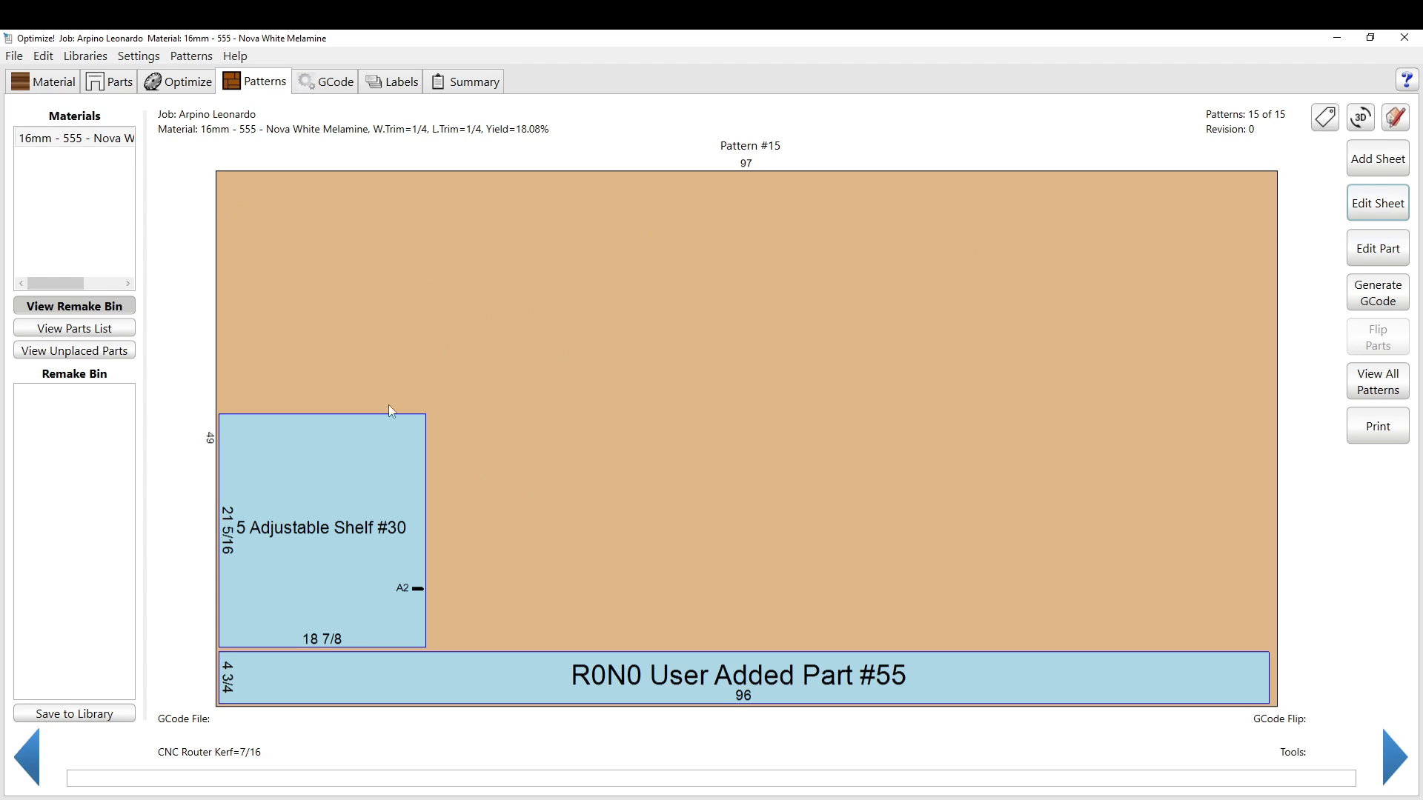
Review the optimization parameters, the overview of all patterns, patterns 1 to 5 and the unplaced parts.
{"action": "left_click", "coordinate": [168, 87]}
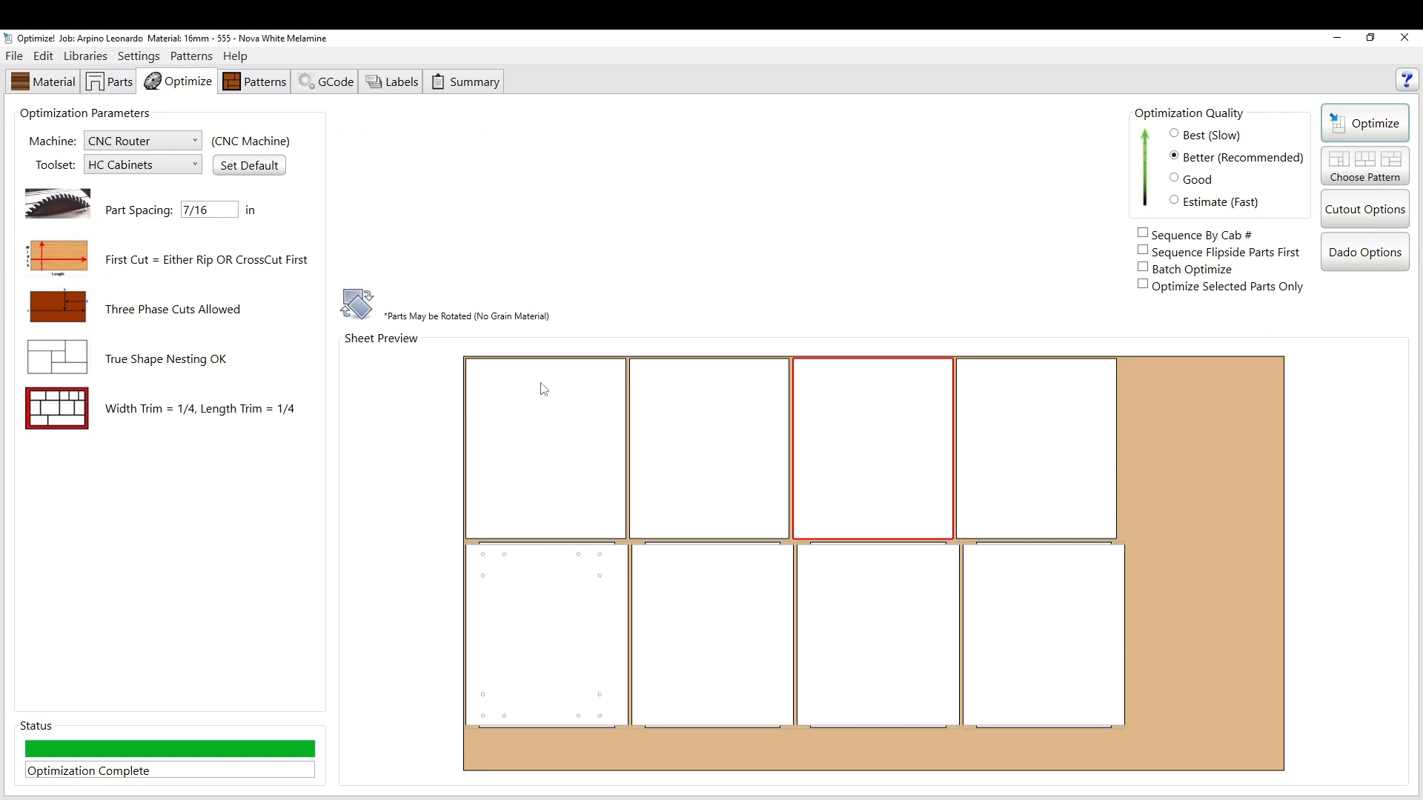
{"action": "left_click", "coordinate": [286, 78]}
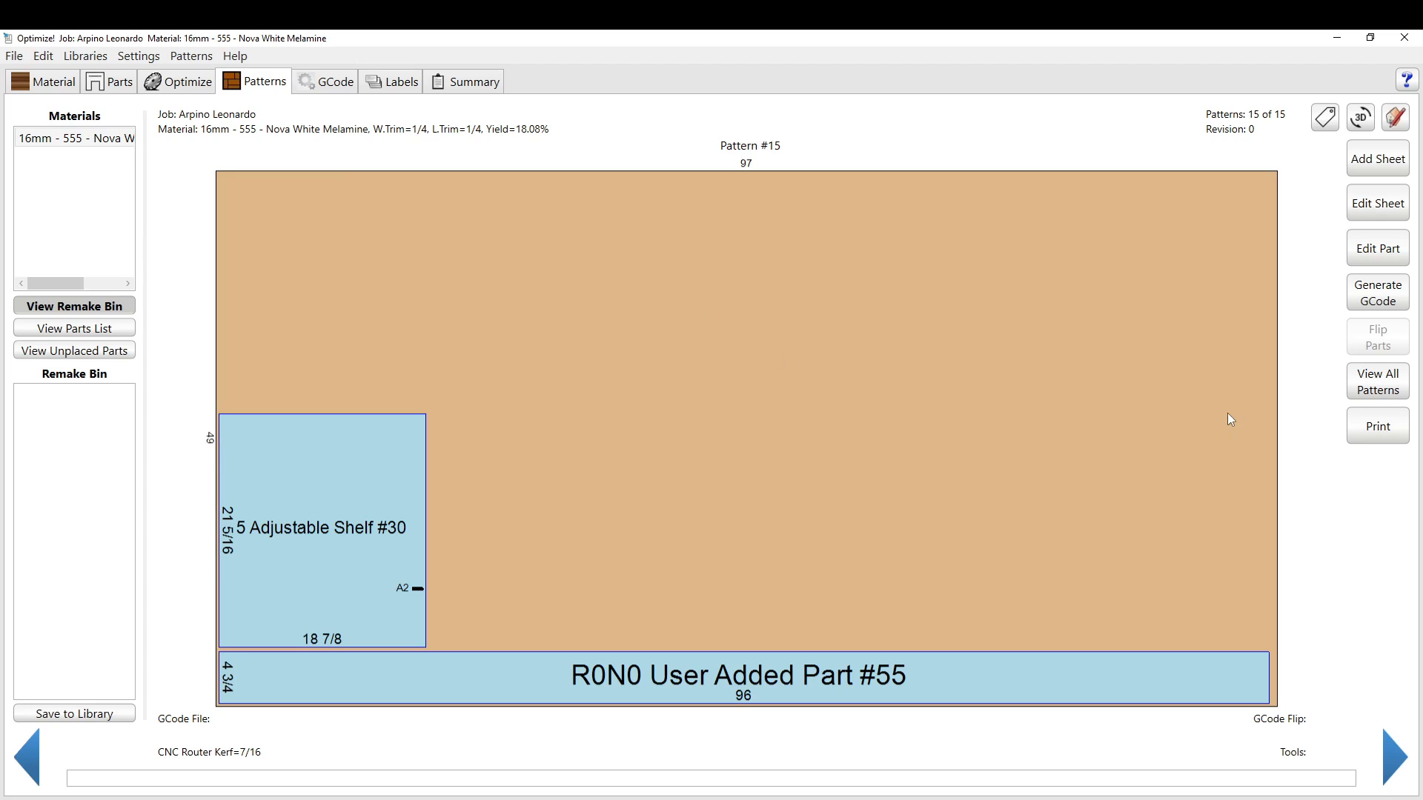
{"action": "left_click", "coordinate": [1371, 381]}
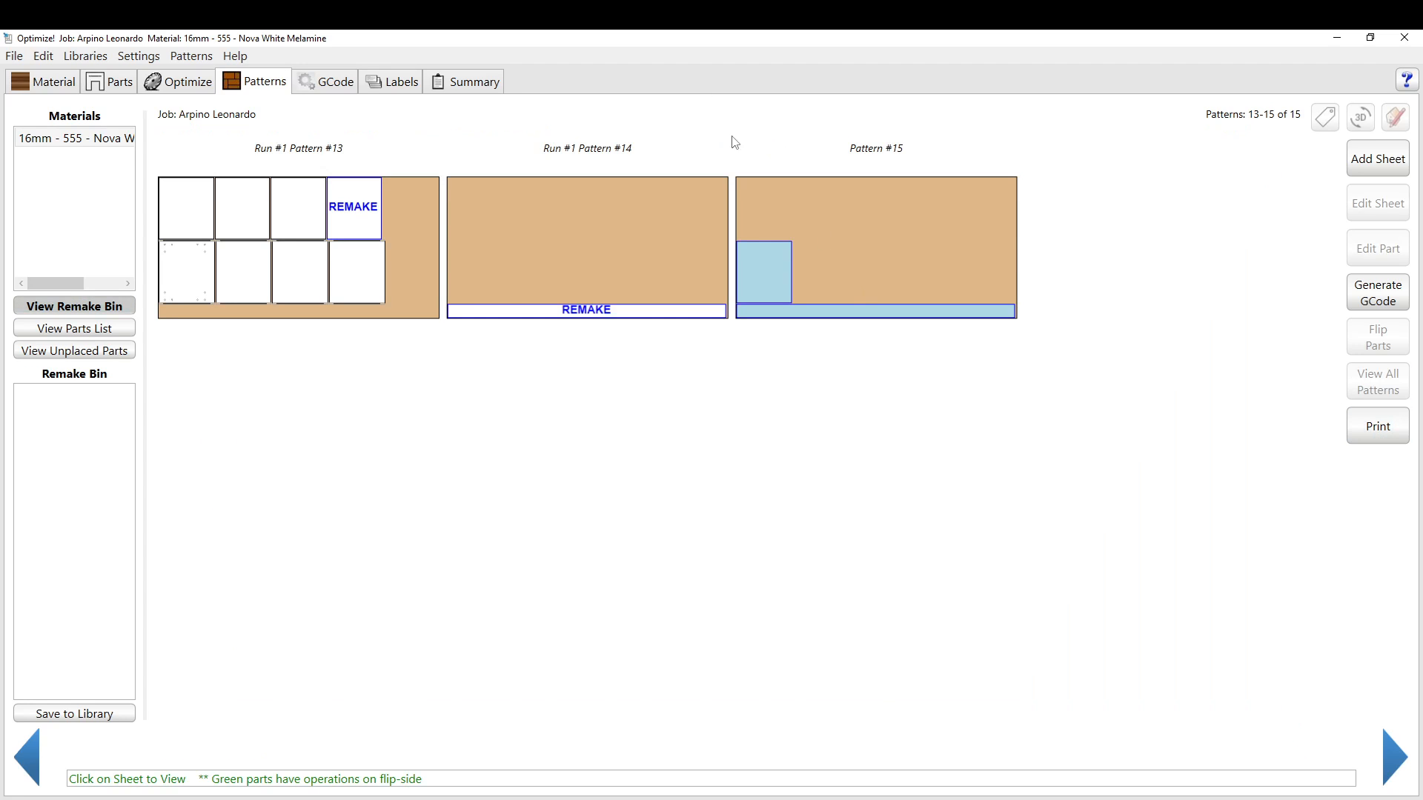
{"action": "left_click", "coordinate": [34, 759]}
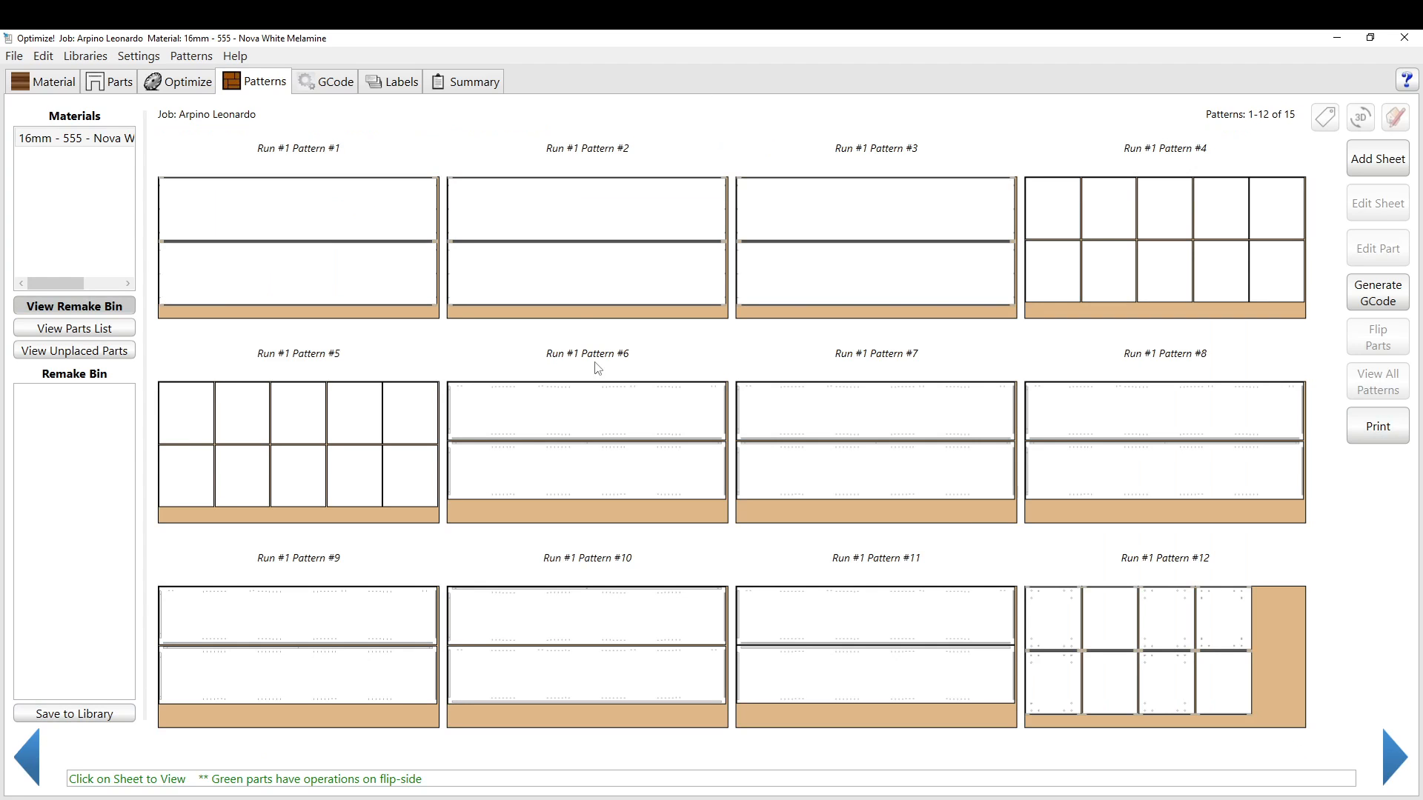
{"action": "left_click", "coordinate": [373, 268]}
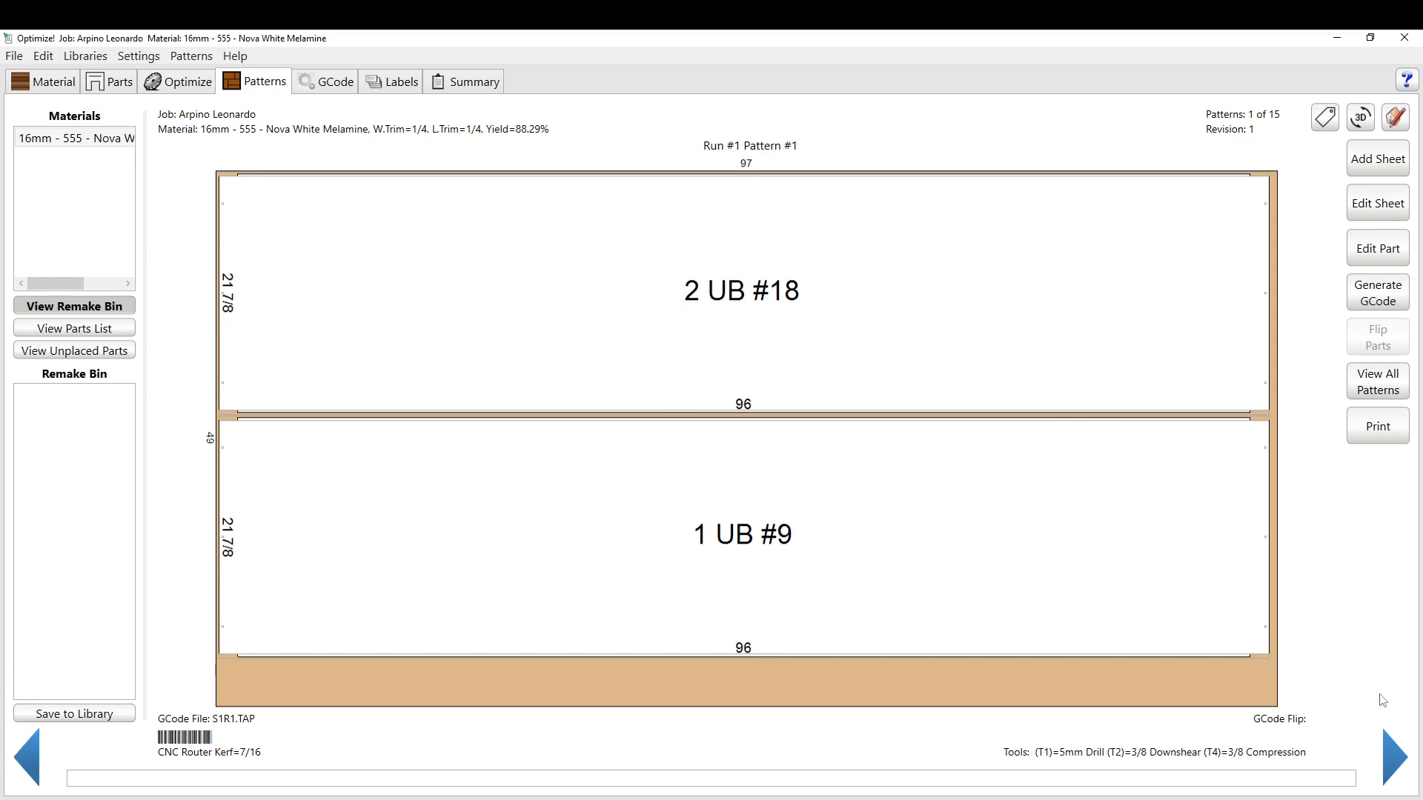
{"action": "left_click", "coordinate": [1393, 755]}
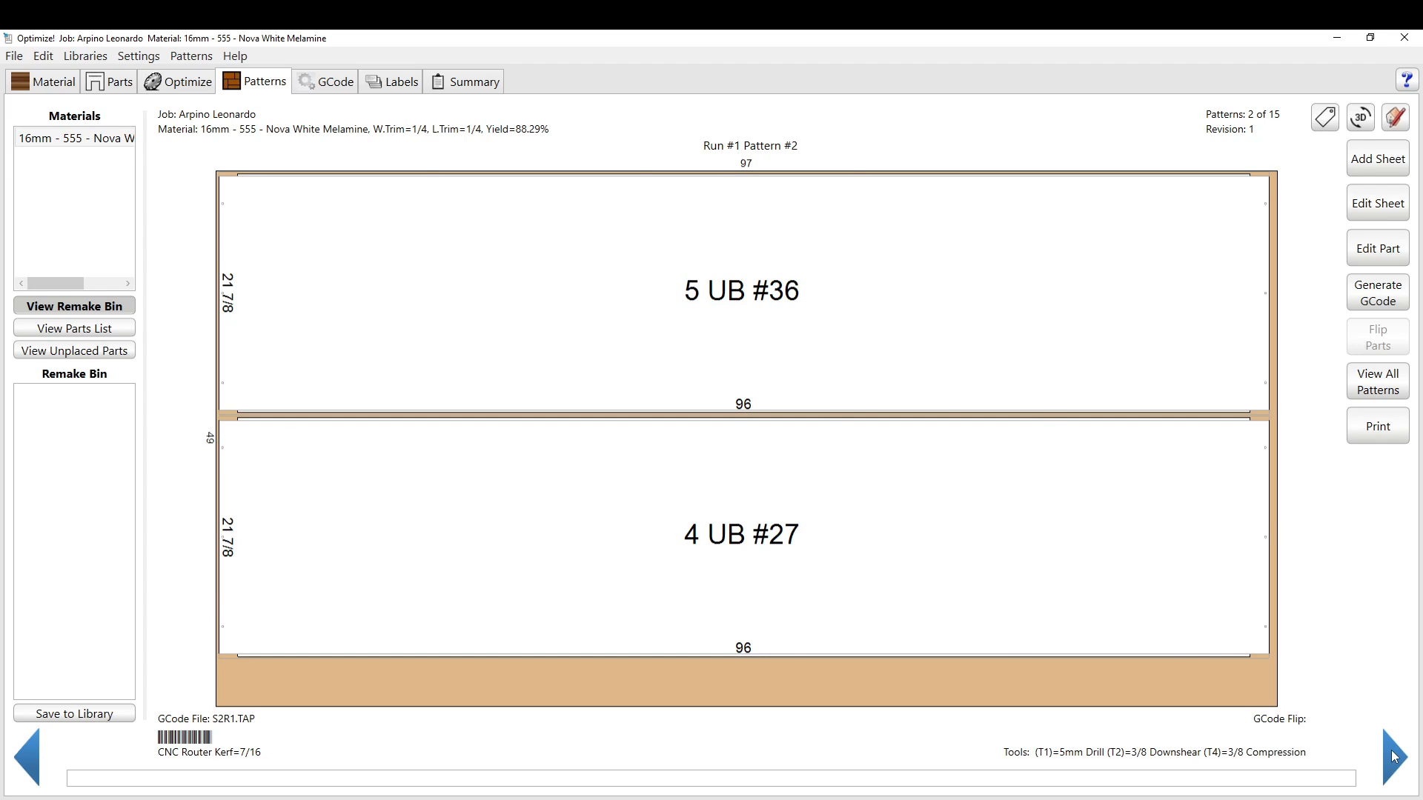
{"action": "left_click", "coordinate": [1394, 756]}
{"action": "left_click", "coordinate": [1394, 756]}
{"action": "left_click", "coordinate": [1394, 755]}
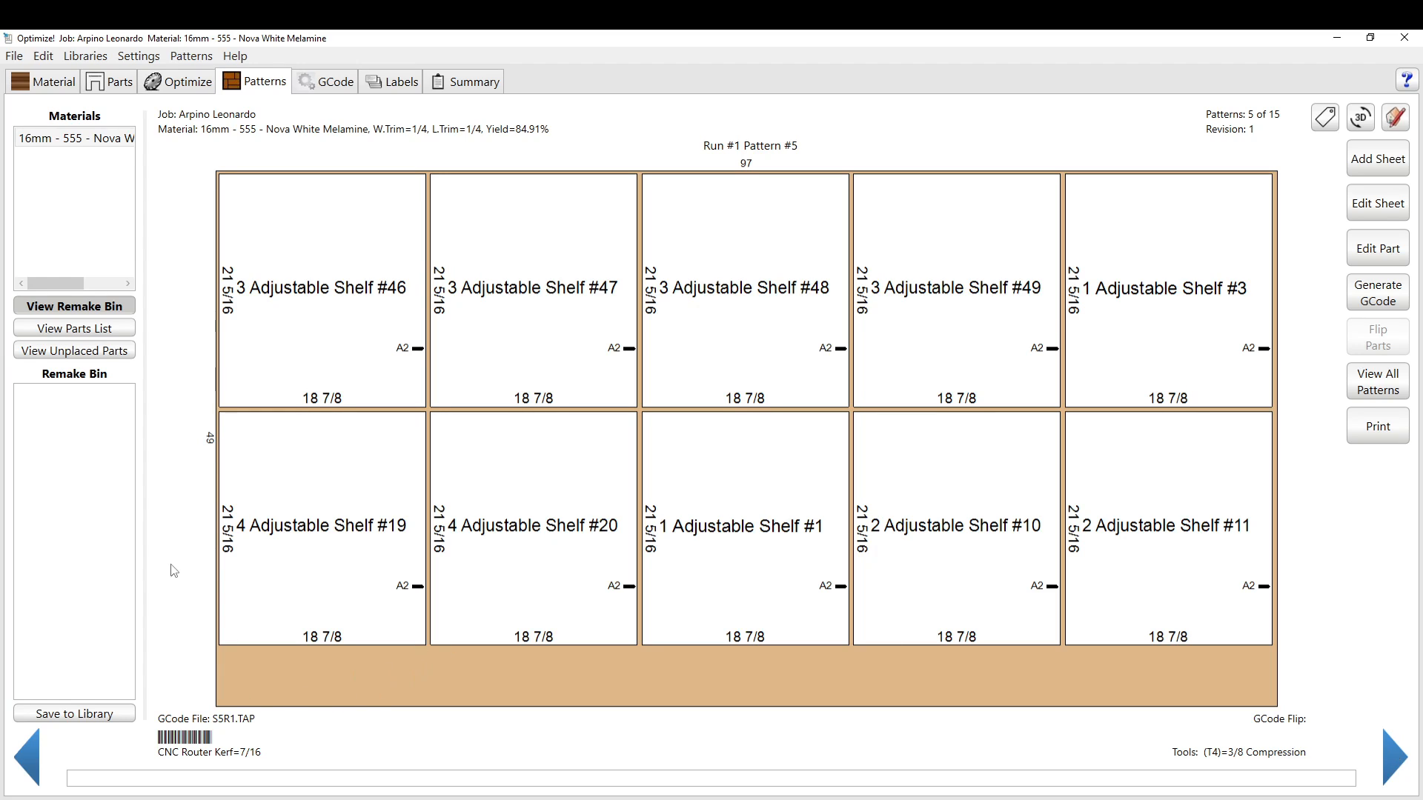
{"action": "left_click", "coordinate": [81, 348]}
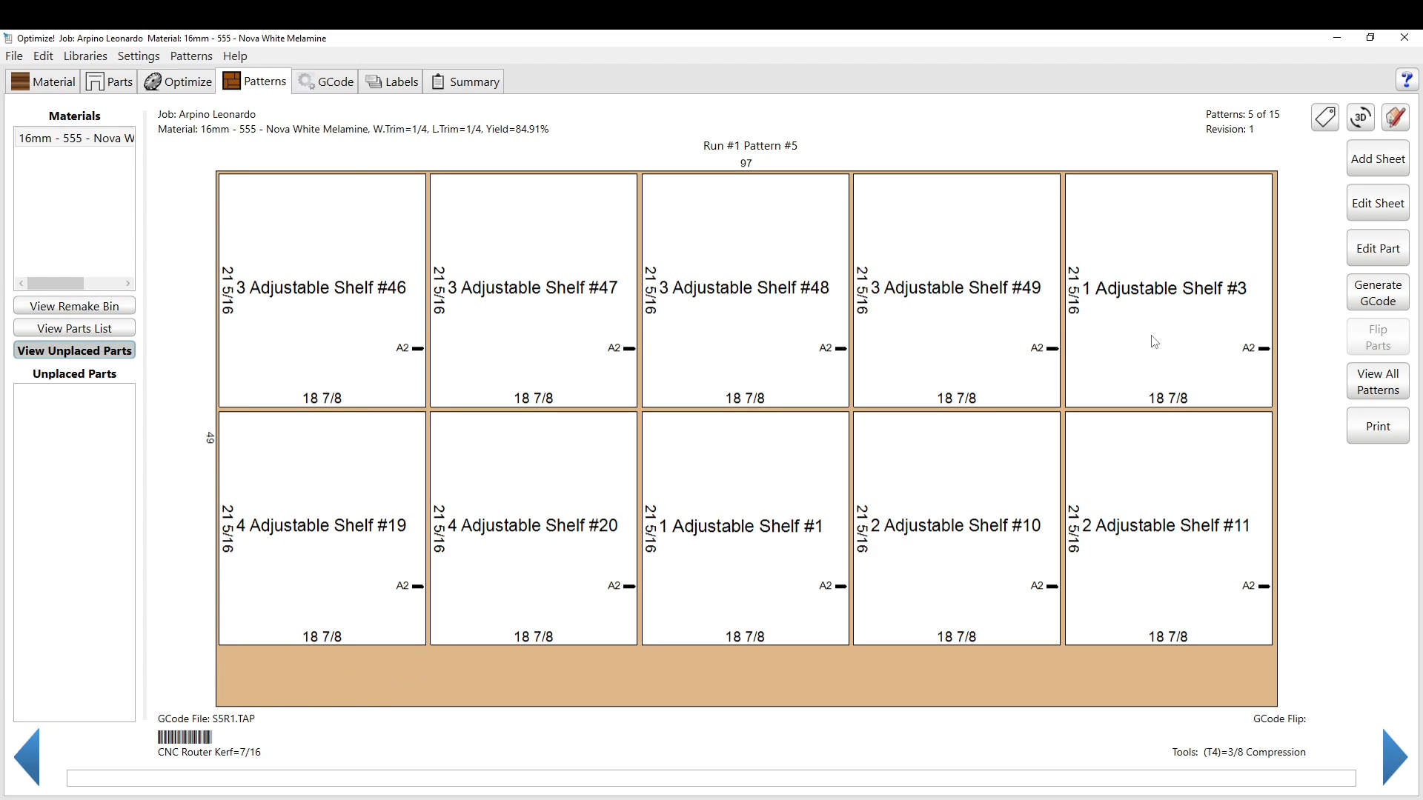
Try to move the User Added Part on pattern 15 to the remake bin, and close its properties.
{"action": "left_click", "coordinate": [1378, 382]}
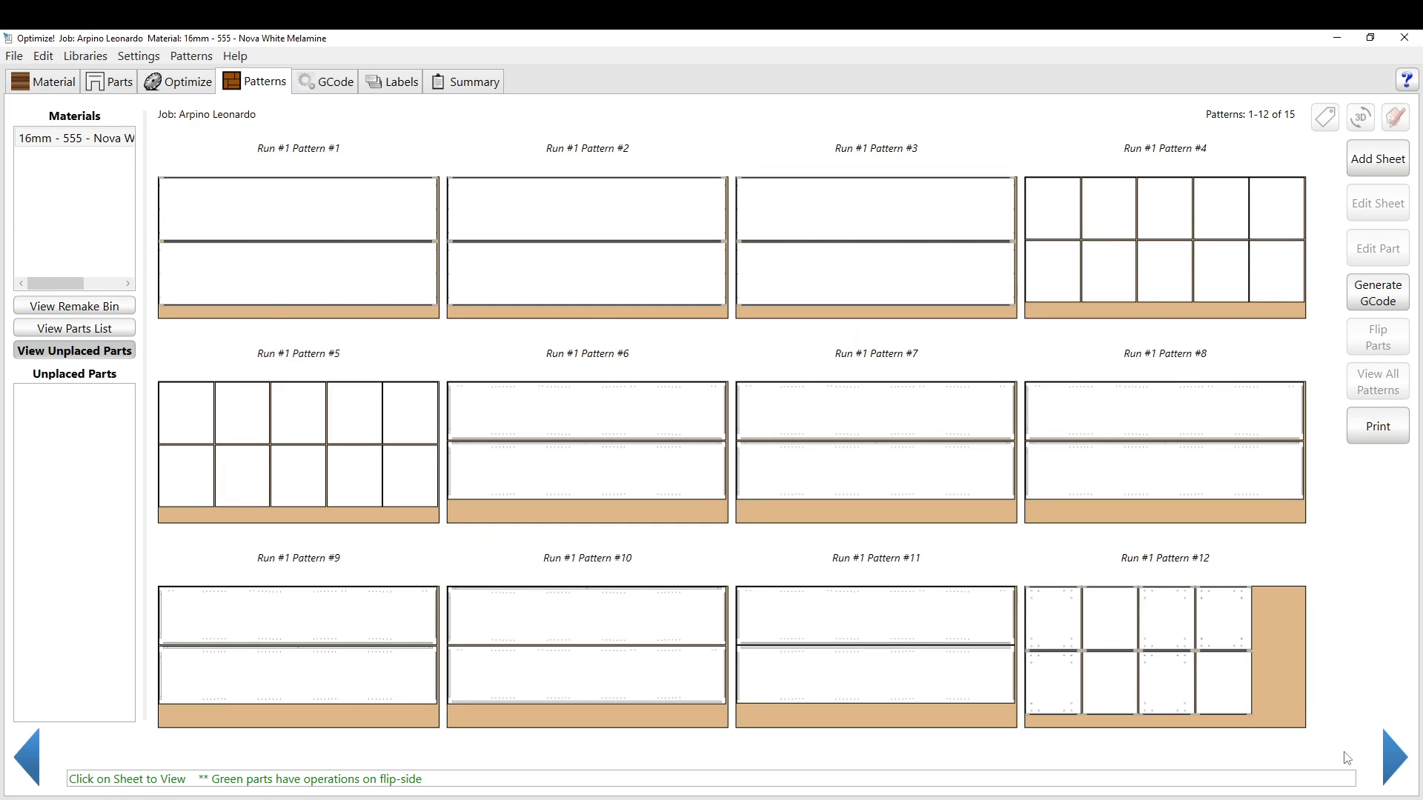
{"action": "left_click", "coordinate": [1393, 763]}
{"action": "left_click", "coordinate": [827, 316]}
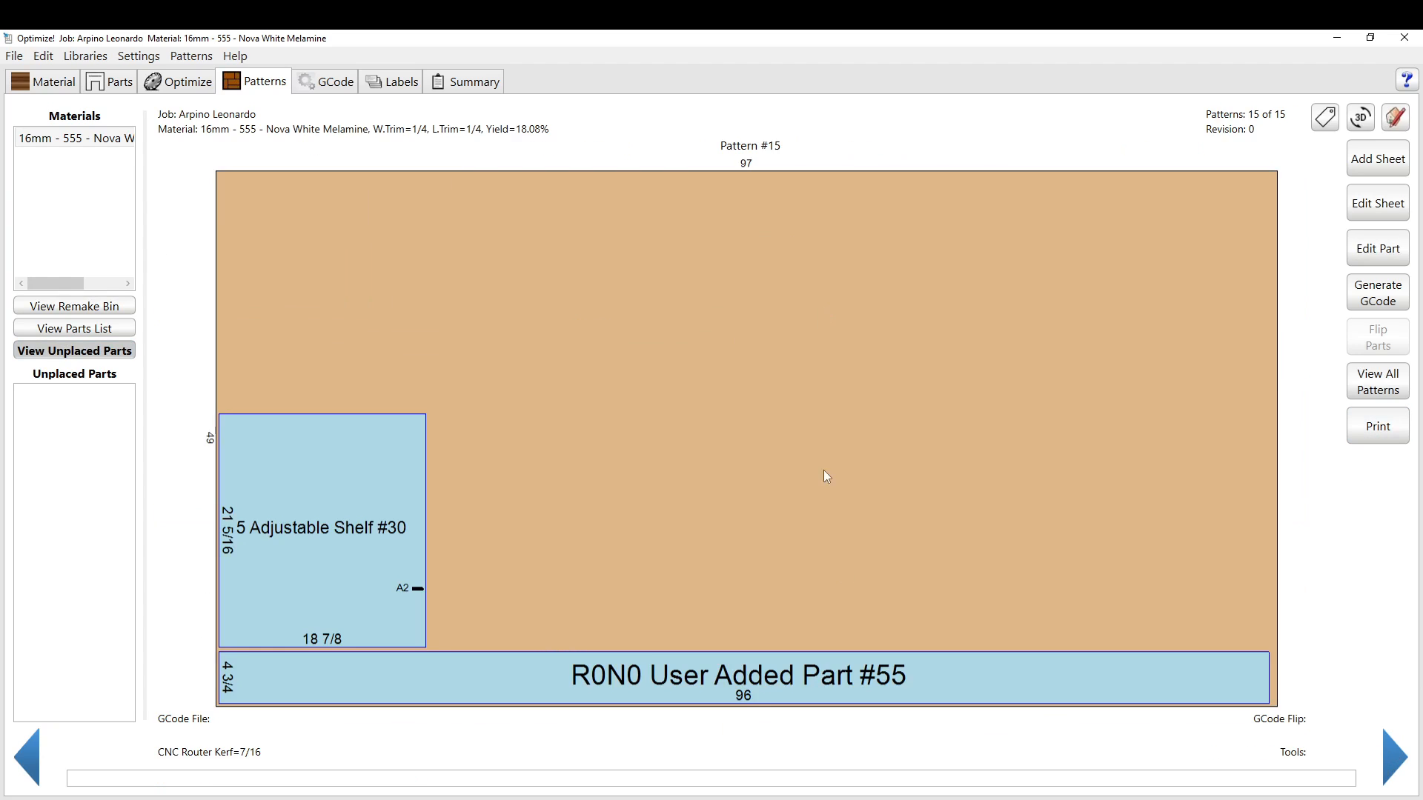
{"action": "double_click", "coordinate": [792, 680]}
{"action": "left_click", "coordinate": [787, 448]}
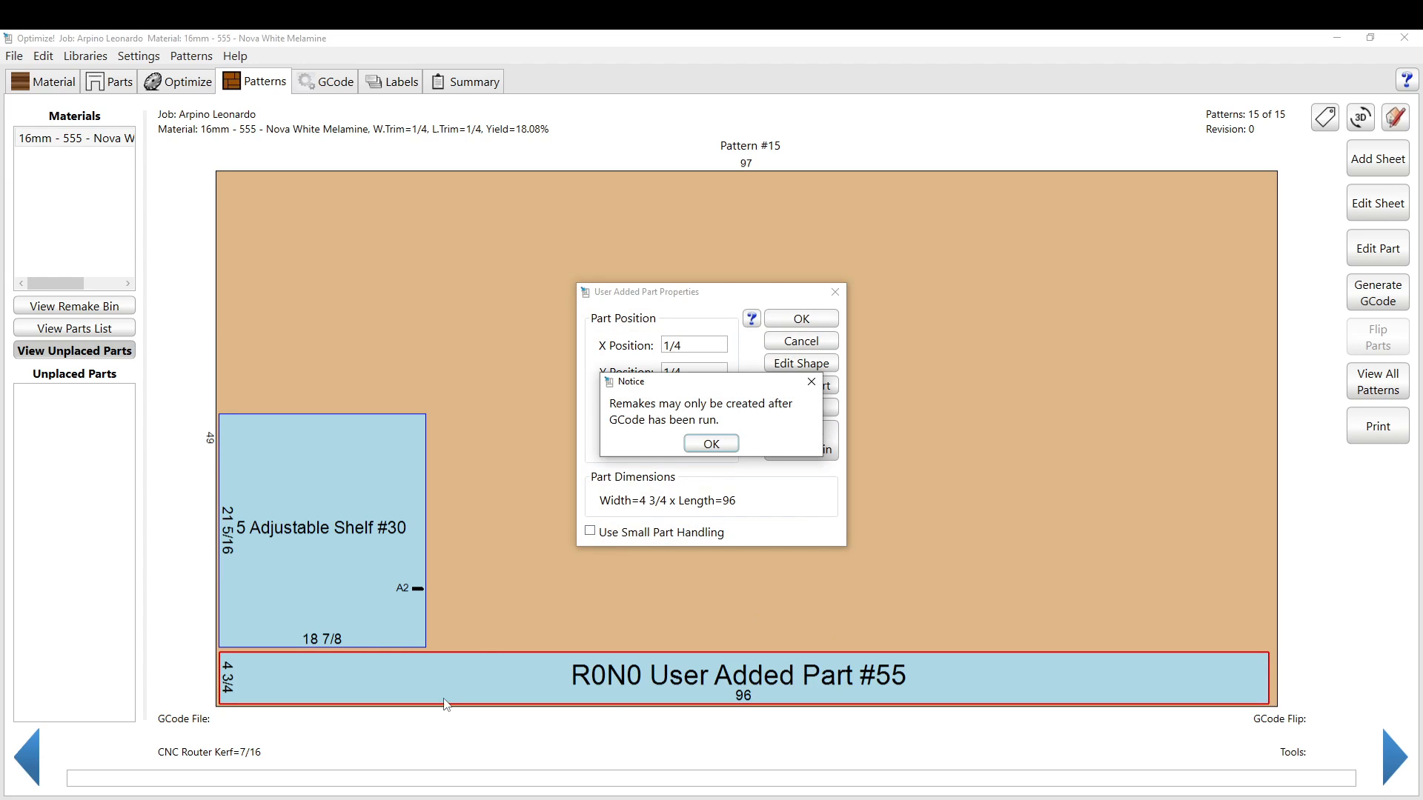
{"action": "left_click", "coordinate": [710, 443]}
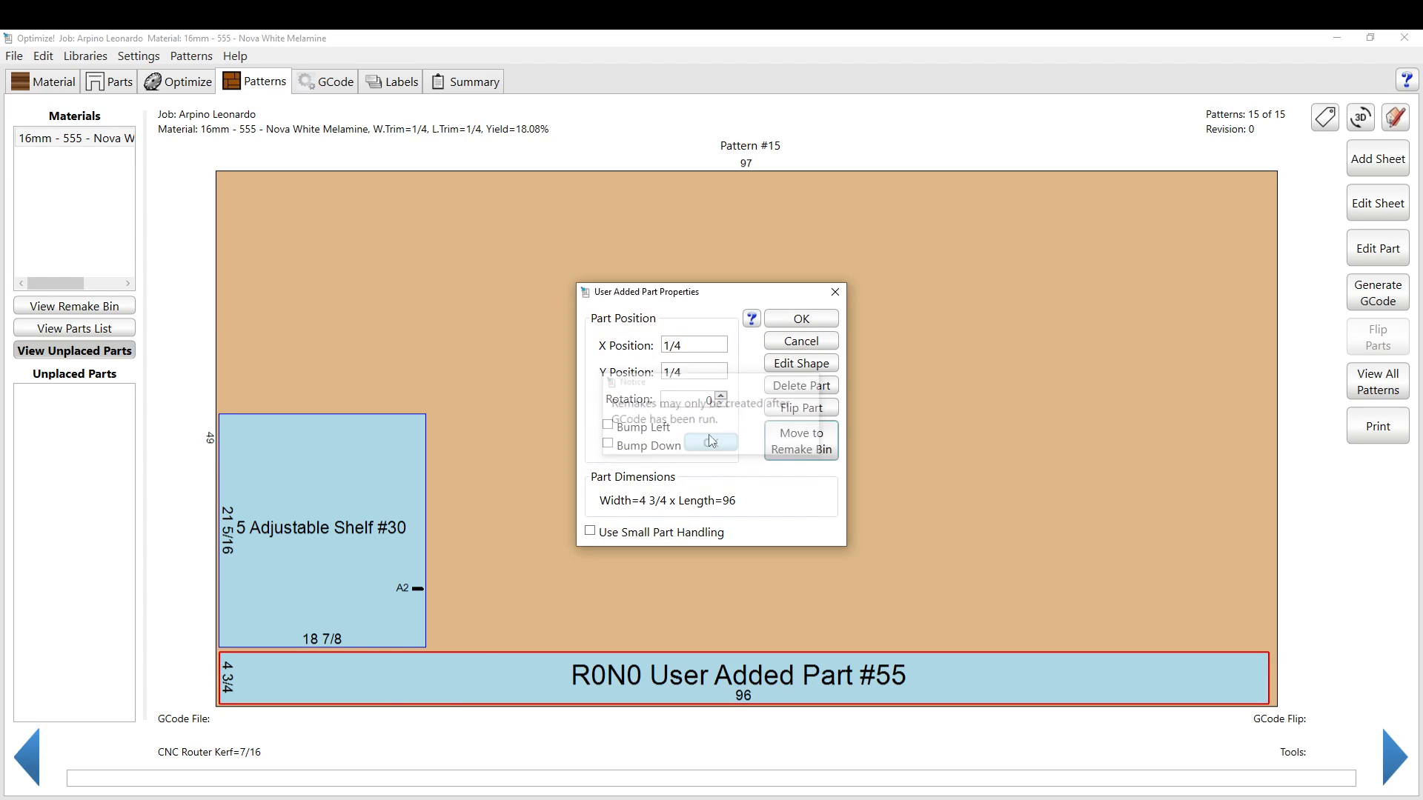
{"action": "left_click", "coordinate": [835, 292]}
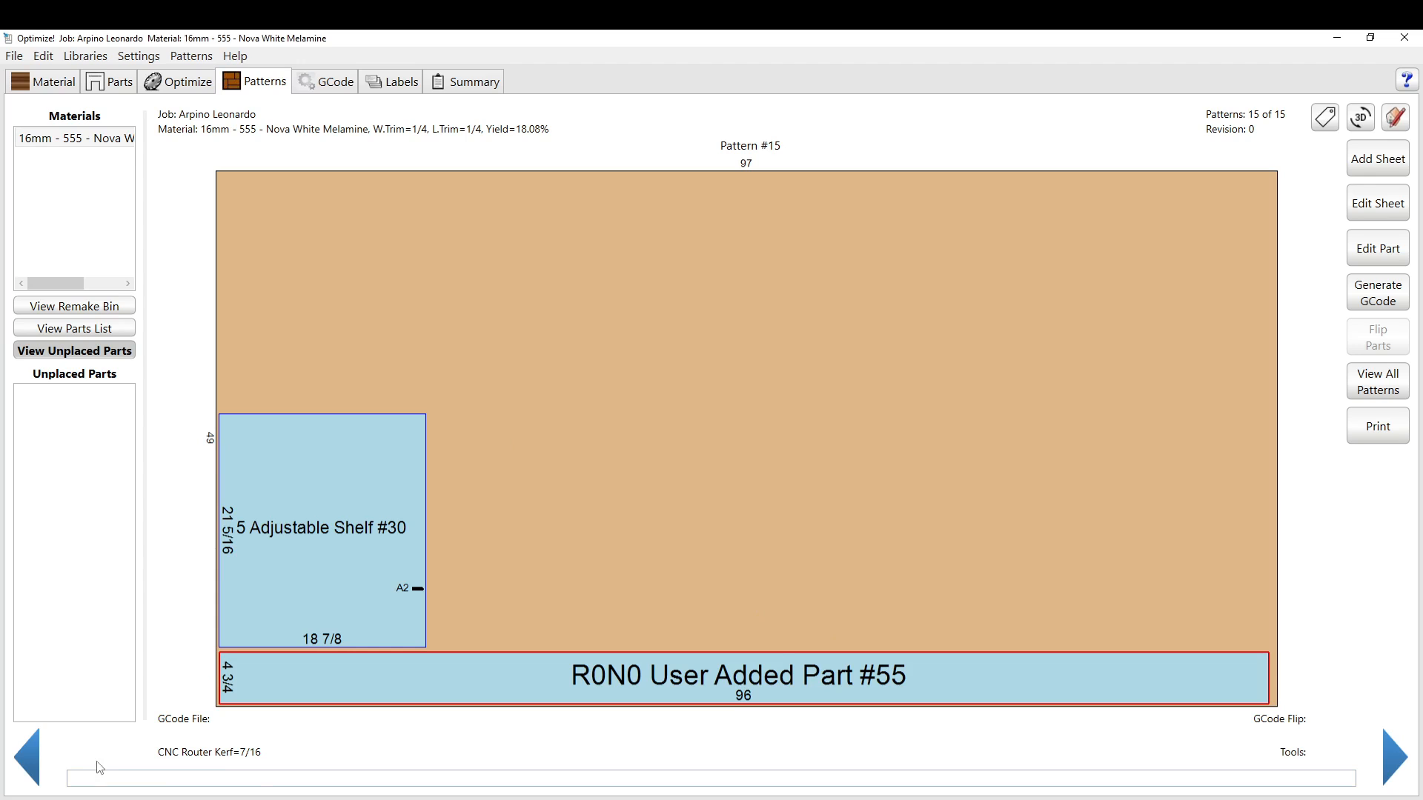
Remove the User Added Part on pattern 14 from the remake bin and move it to the bin again.
{"action": "left_click", "coordinate": [33, 759]}
{"action": "double_click", "coordinate": [678, 676]}
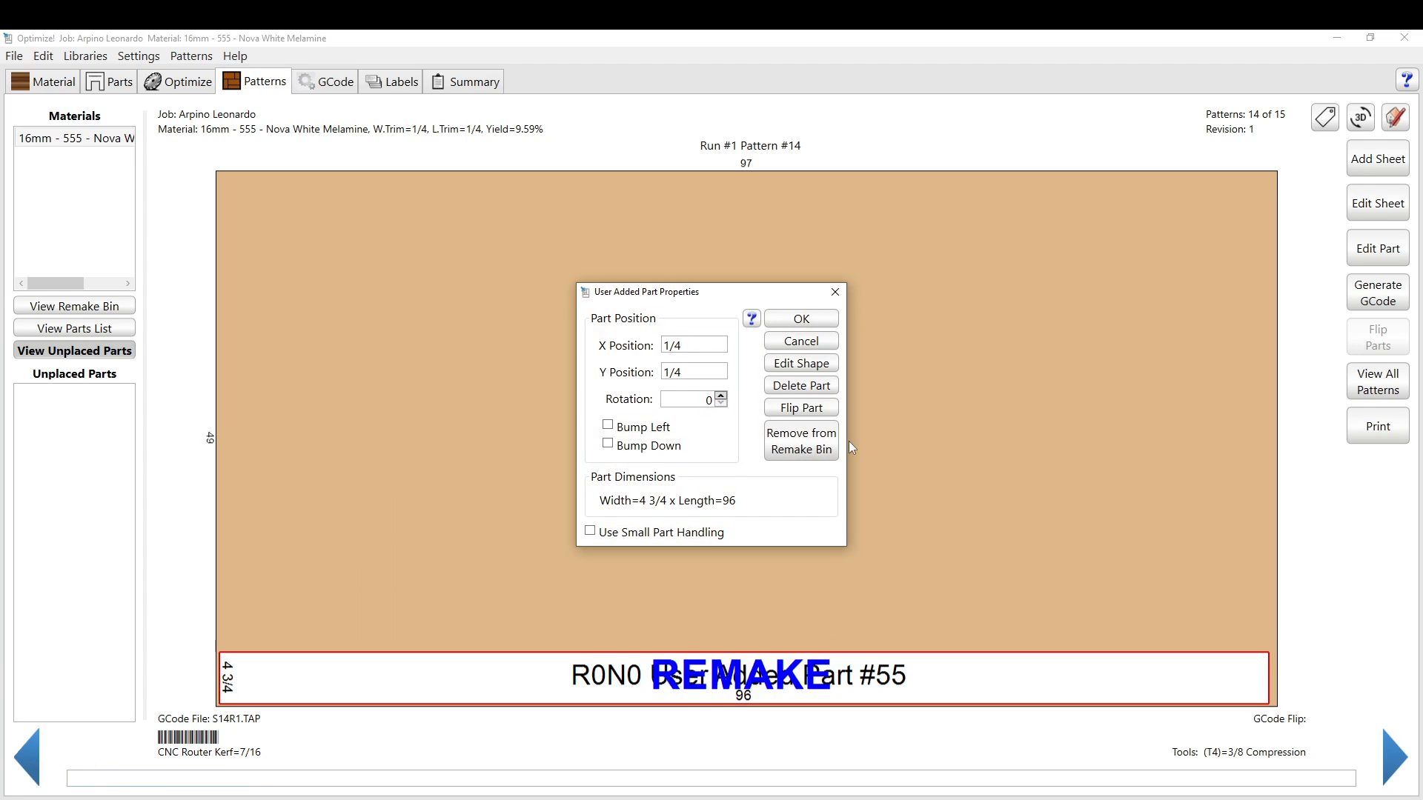
{"action": "left_click", "coordinate": [807, 430]}
{"action": "double_click", "coordinate": [741, 661]}
{"action": "left_click", "coordinate": [790, 437]}
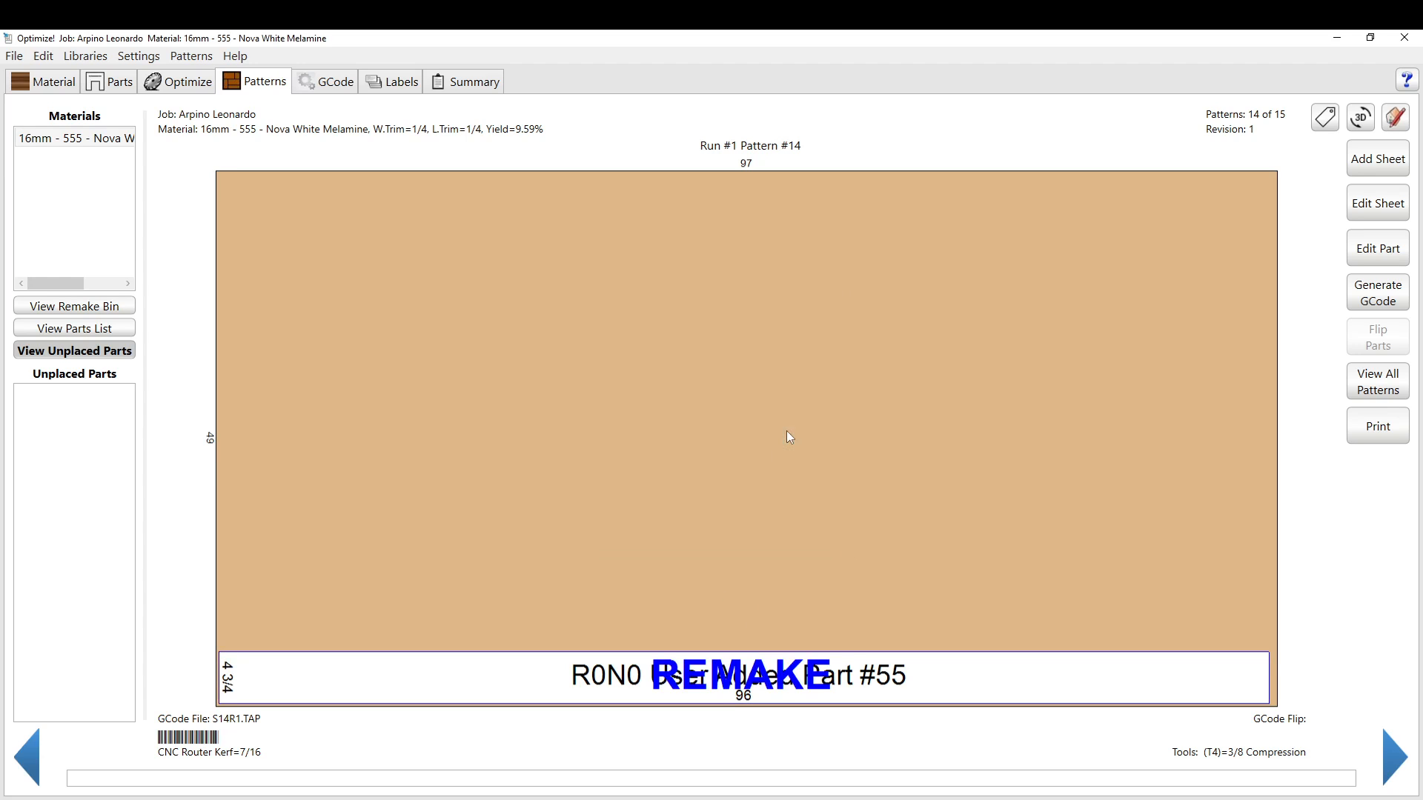
Place the User Added Part from the remake bin on pattern 13, in the free strip along the sheet's lower edge.
{"action": "left_click", "coordinate": [1388, 382]}
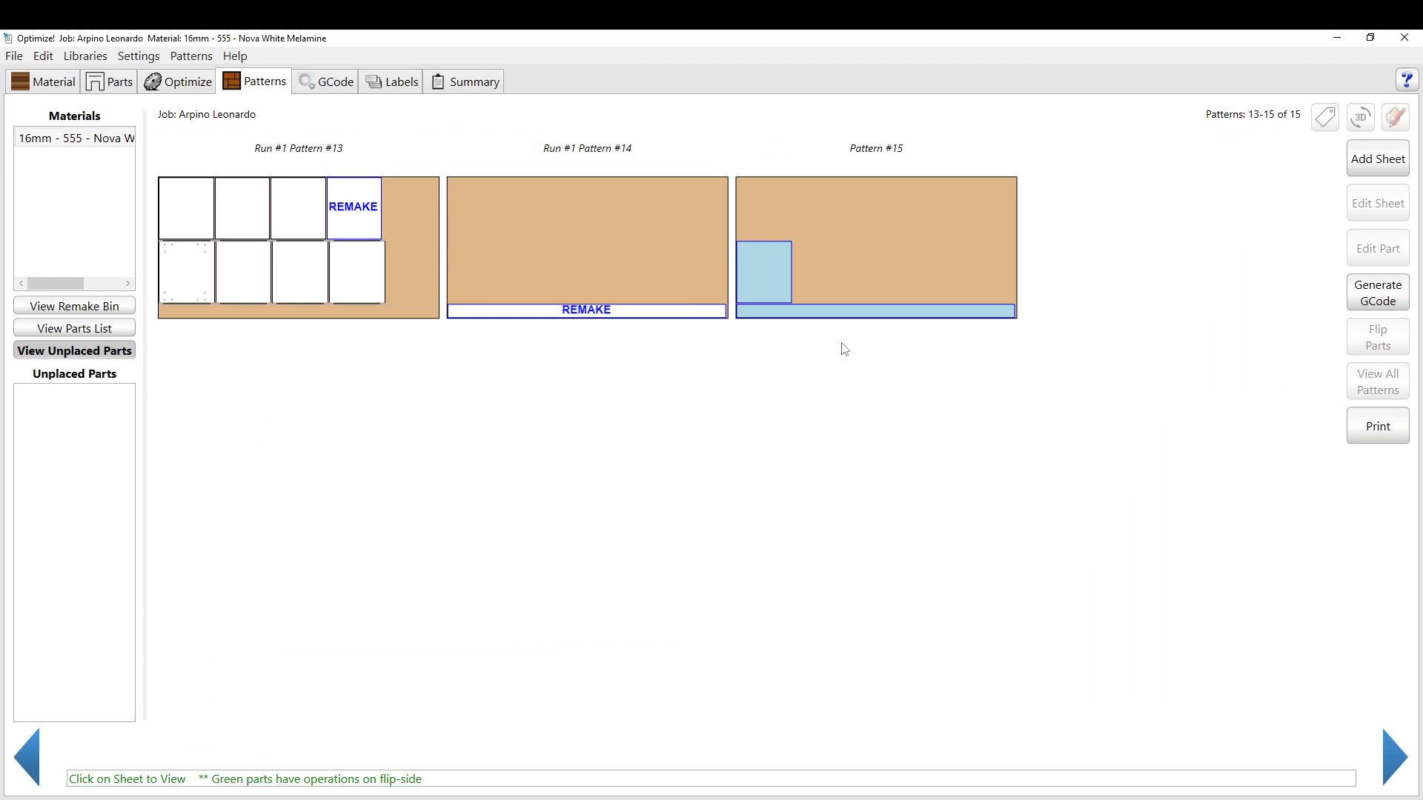
{"action": "left_click", "coordinate": [186, 286]}
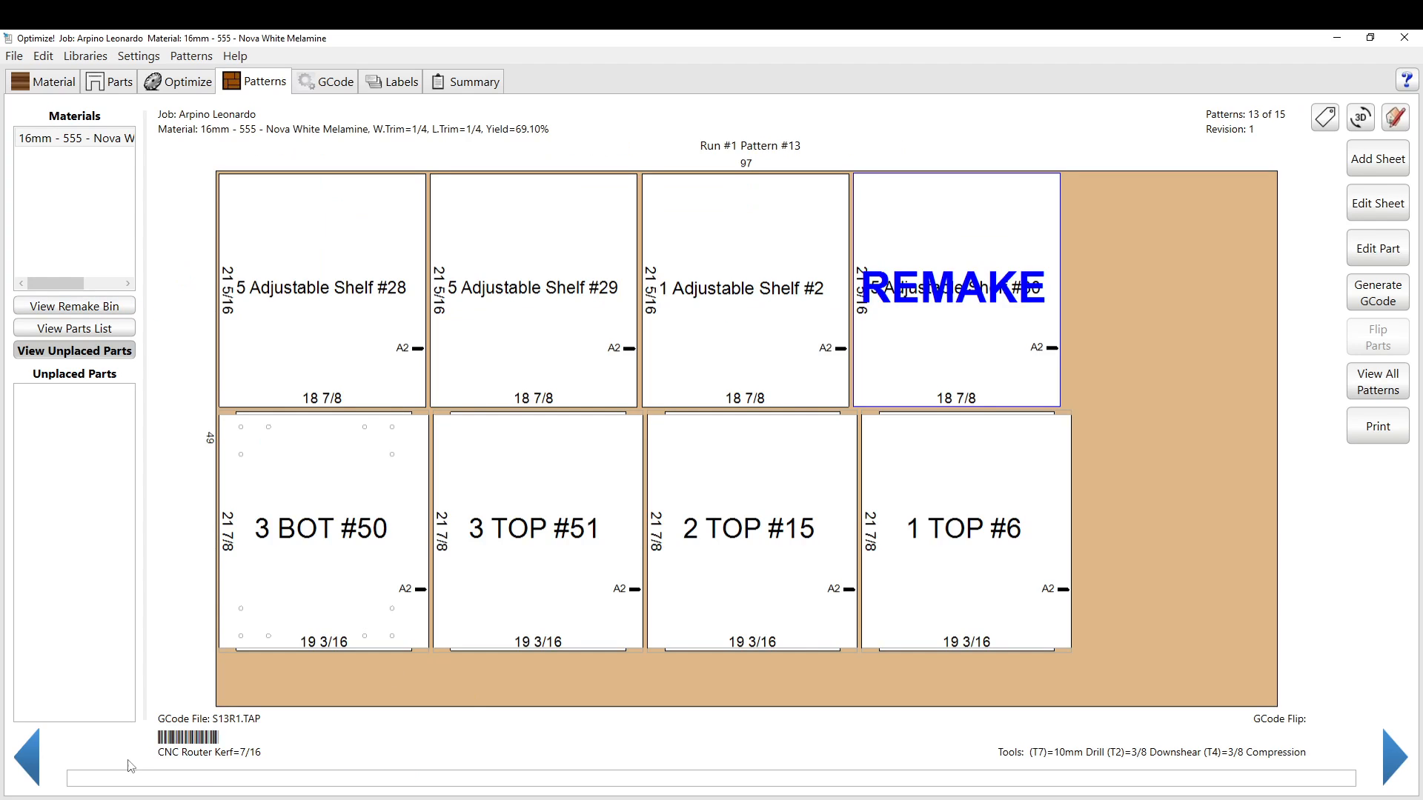
{"action": "left_click", "coordinate": [67, 306]}
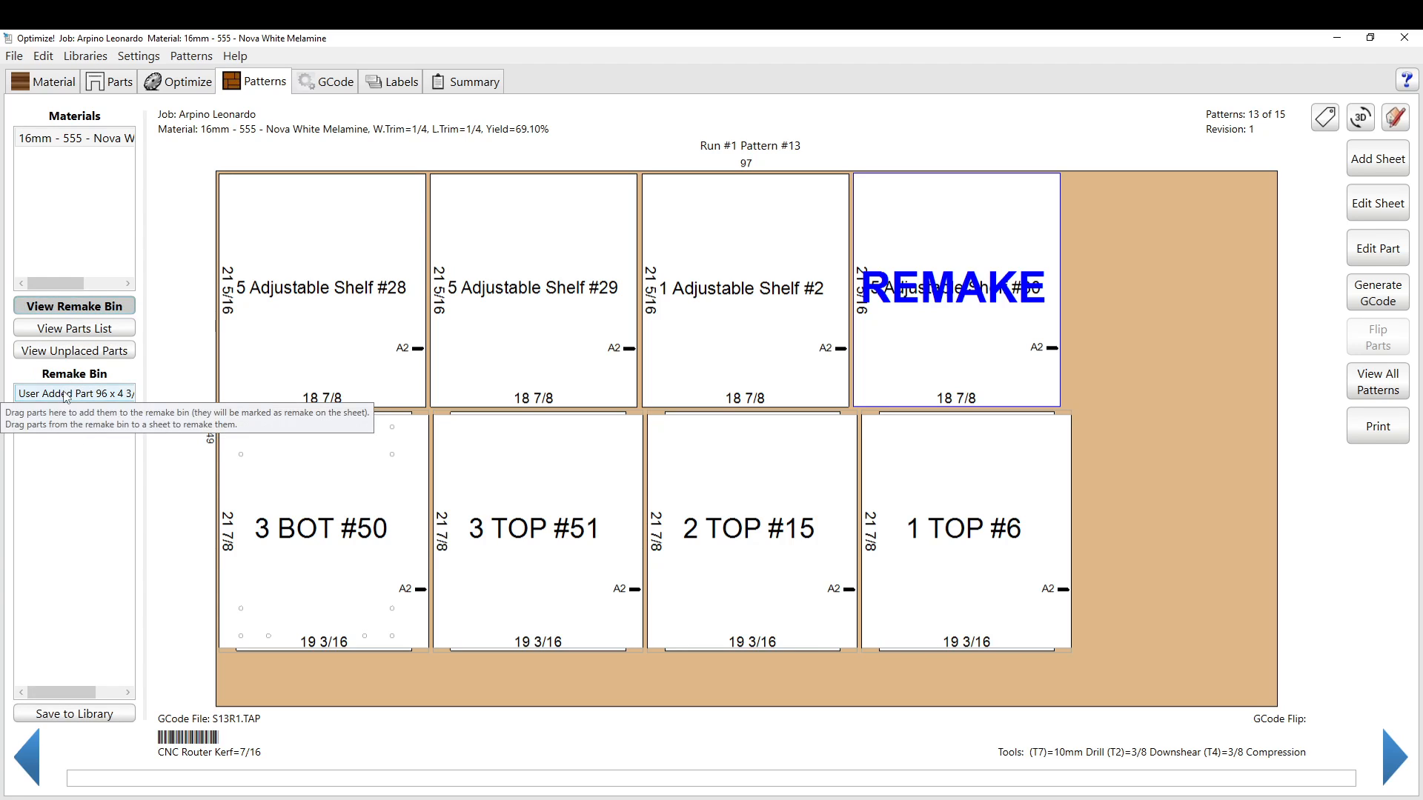
{"action": "left_click_drag", "start_coordinate": [63, 393], "coordinate": [686, 690]}
{"action": "left_click_drag", "start_coordinate": [583, 676], "coordinate": [582, 672]}
Apply Bump Left and Bump Down to the User Added Part on pattern 13 and inspect its placement.
{"action": "double_click", "coordinate": [582, 676]}
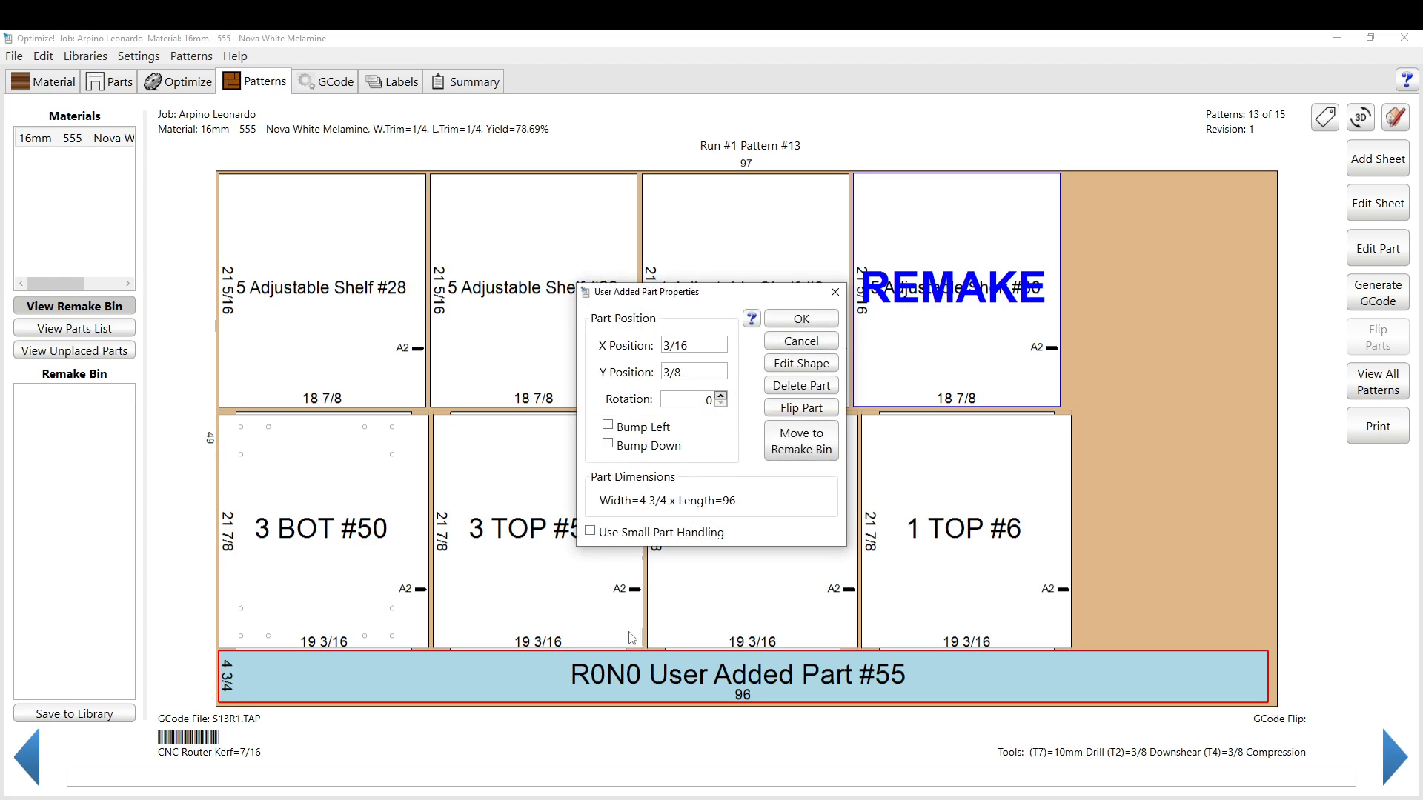
{"action": "left_click", "coordinate": [607, 425]}
{"action": "left_click", "coordinate": [607, 443]}
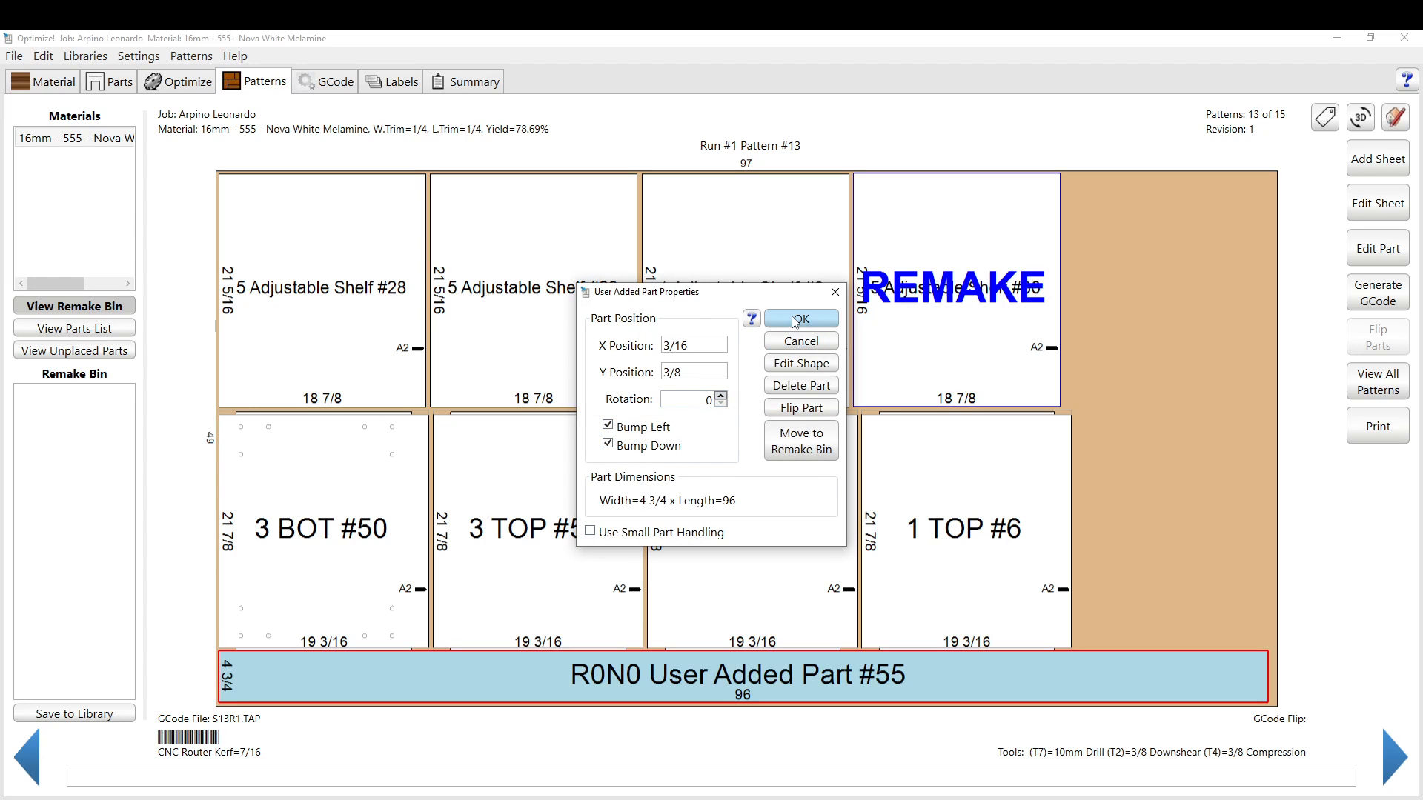
{"action": "left_click", "coordinate": [795, 320]}
{"action": "scroll", "coordinate": [375, 669], "scroll_direction": "up", "scroll_amount": 5}
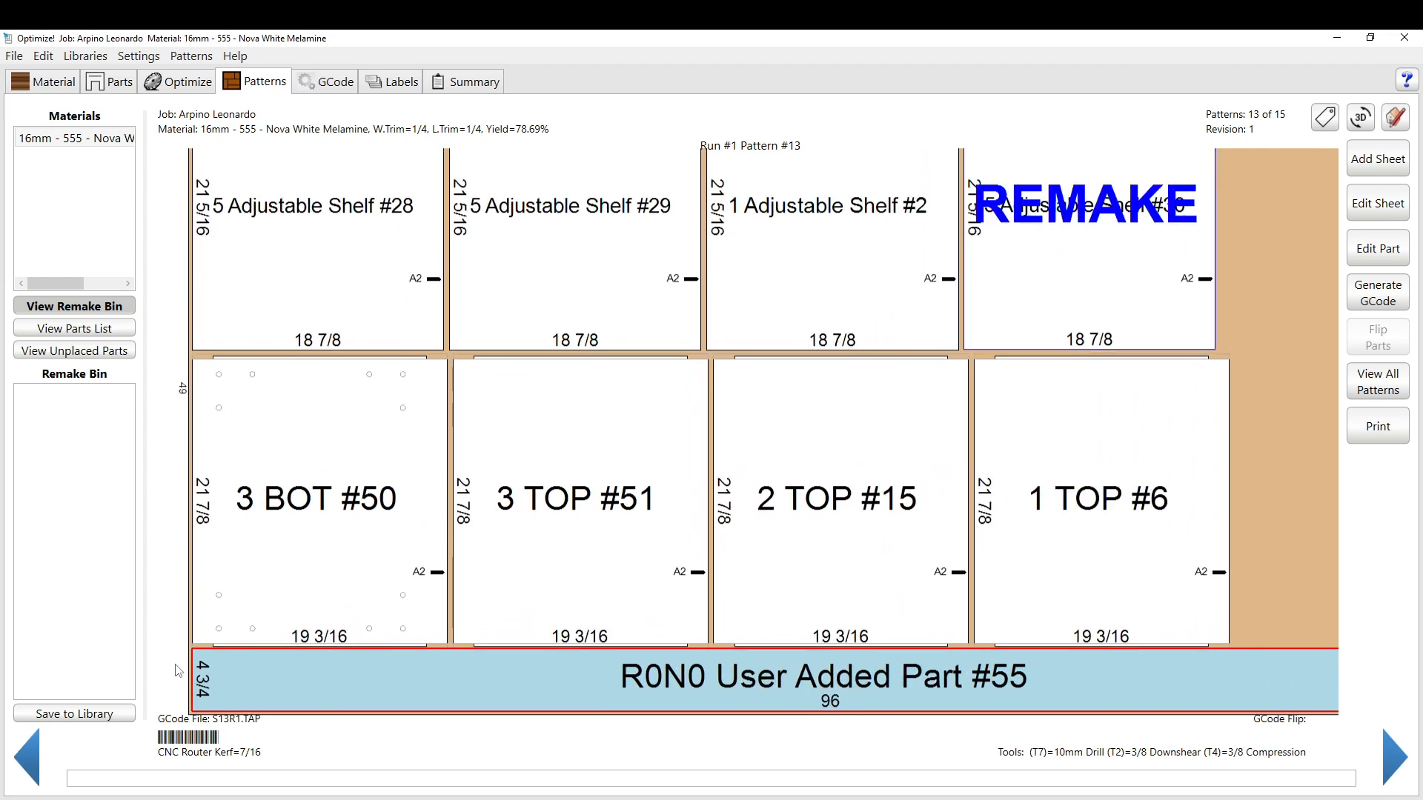
Re-optimize the sheet of pattern 13 and keep layout Pattern A for it.
{"action": "scroll", "coordinate": [250, 653], "scroll_direction": "up", "scroll_amount": 2}
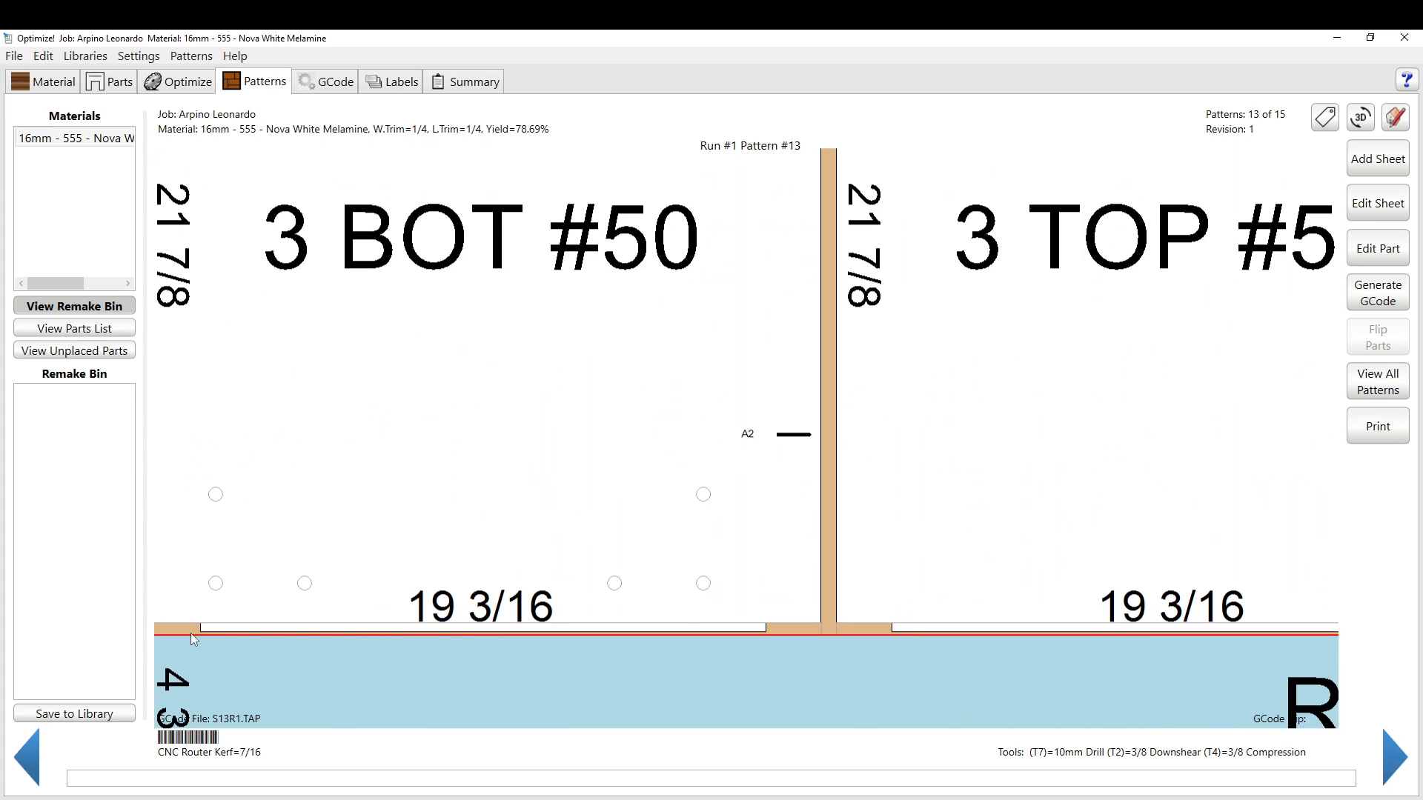
{"action": "scroll", "coordinate": [732, 663], "scroll_direction": "down", "scroll_amount": 6}
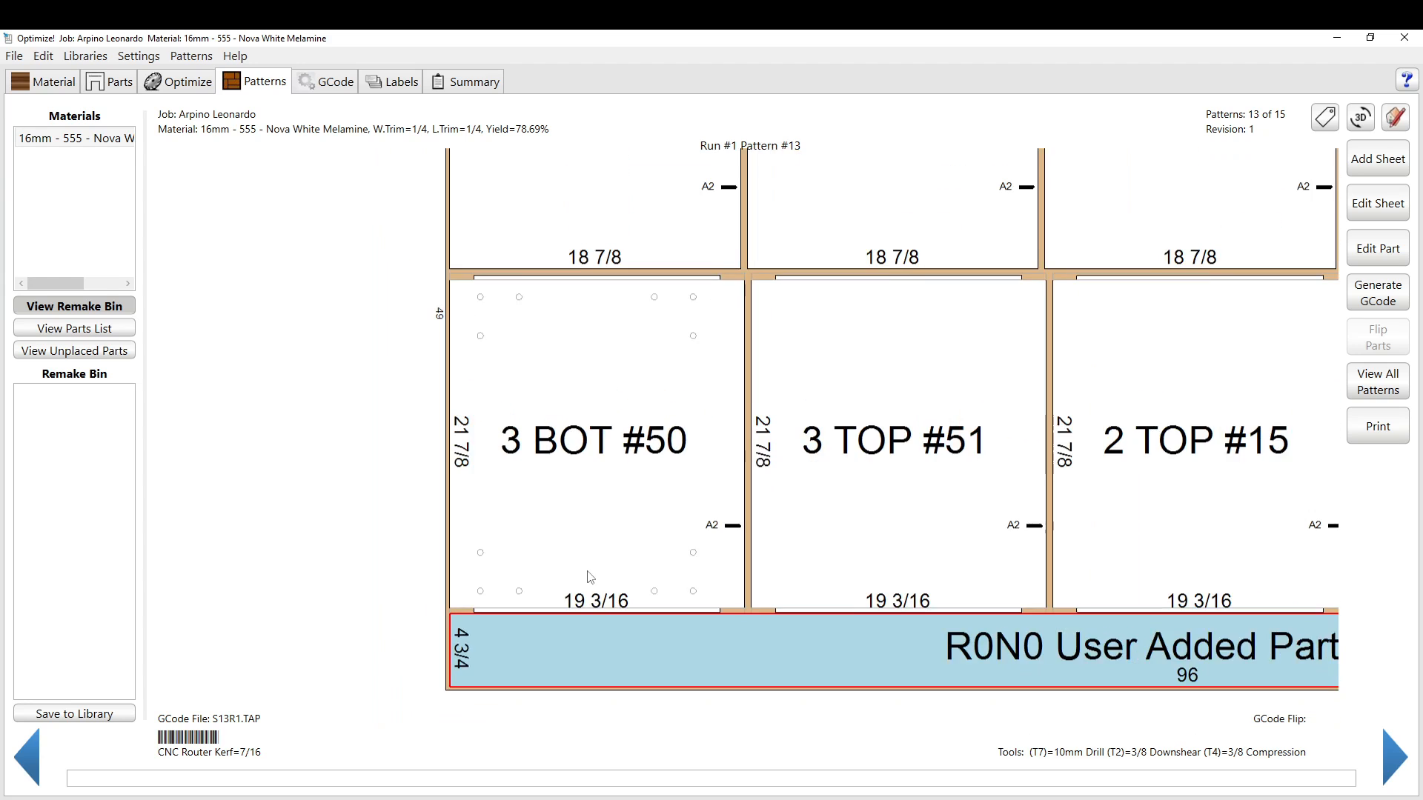
{"action": "scroll", "coordinate": [589, 583], "scroll_direction": "down", "scroll_amount": 5}
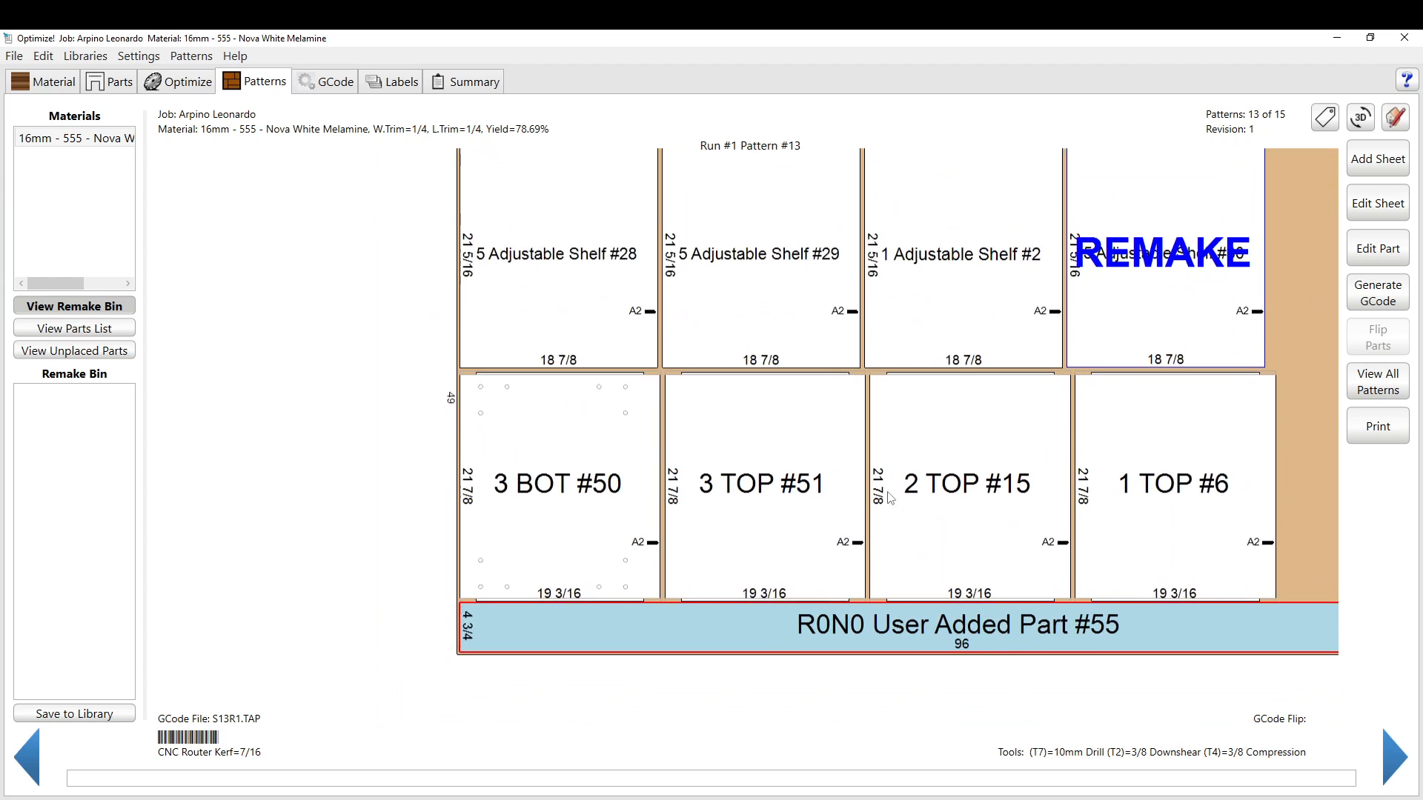
{"action": "scroll", "coordinate": [1278, 289], "scroll_direction": "down", "scroll_amount": 3}
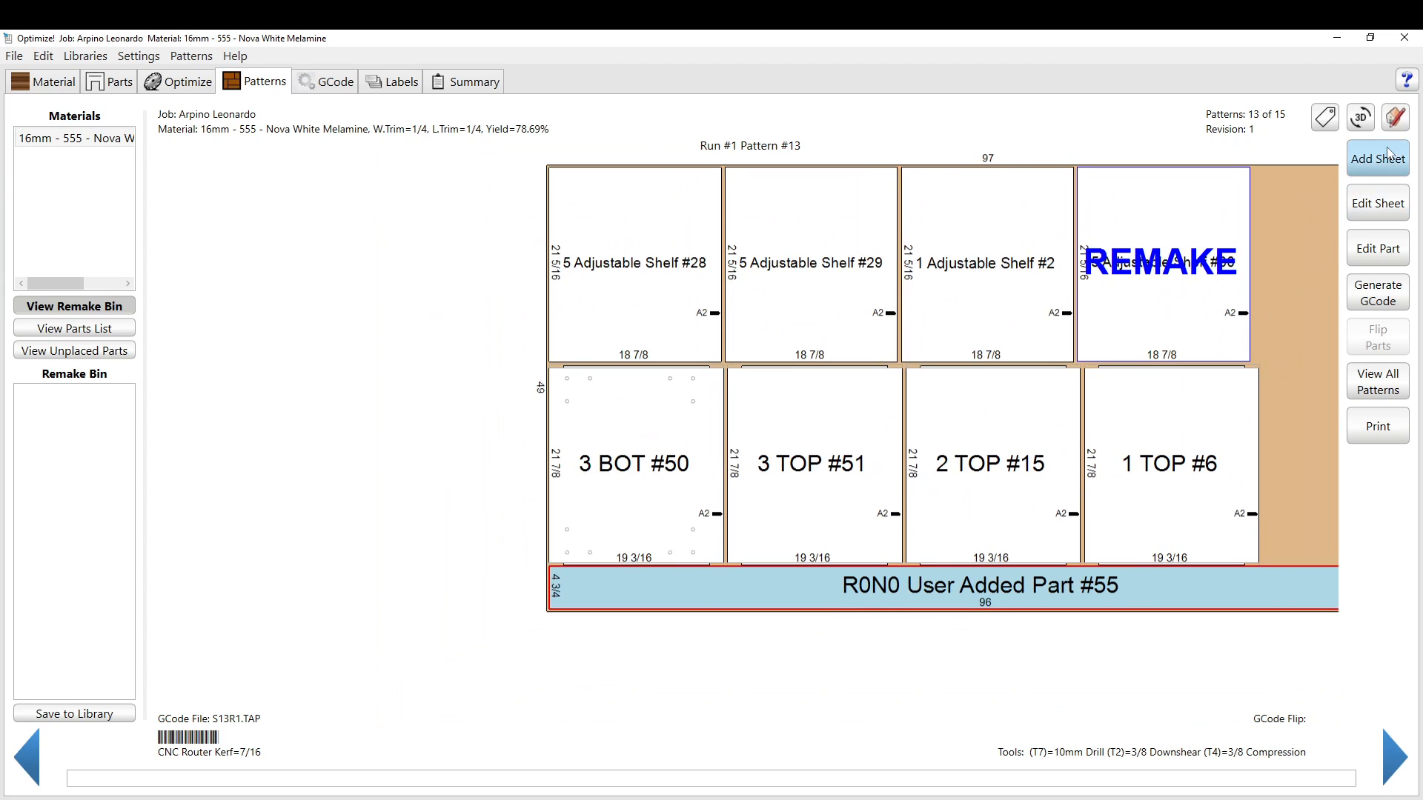
{"action": "left_click", "coordinate": [1378, 203]}
{"action": "left_click", "coordinate": [808, 404]}
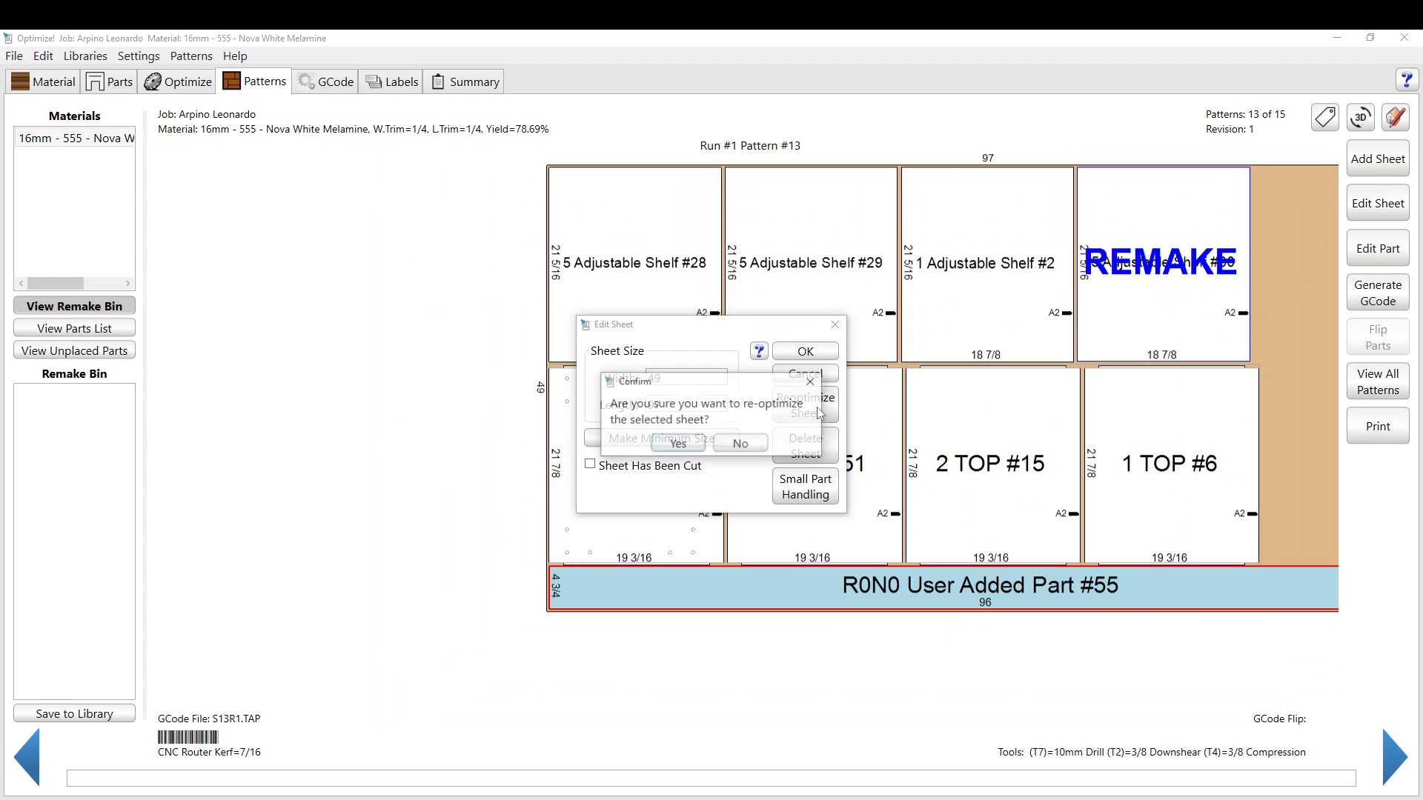
{"action": "left_click", "coordinate": [678, 444]}
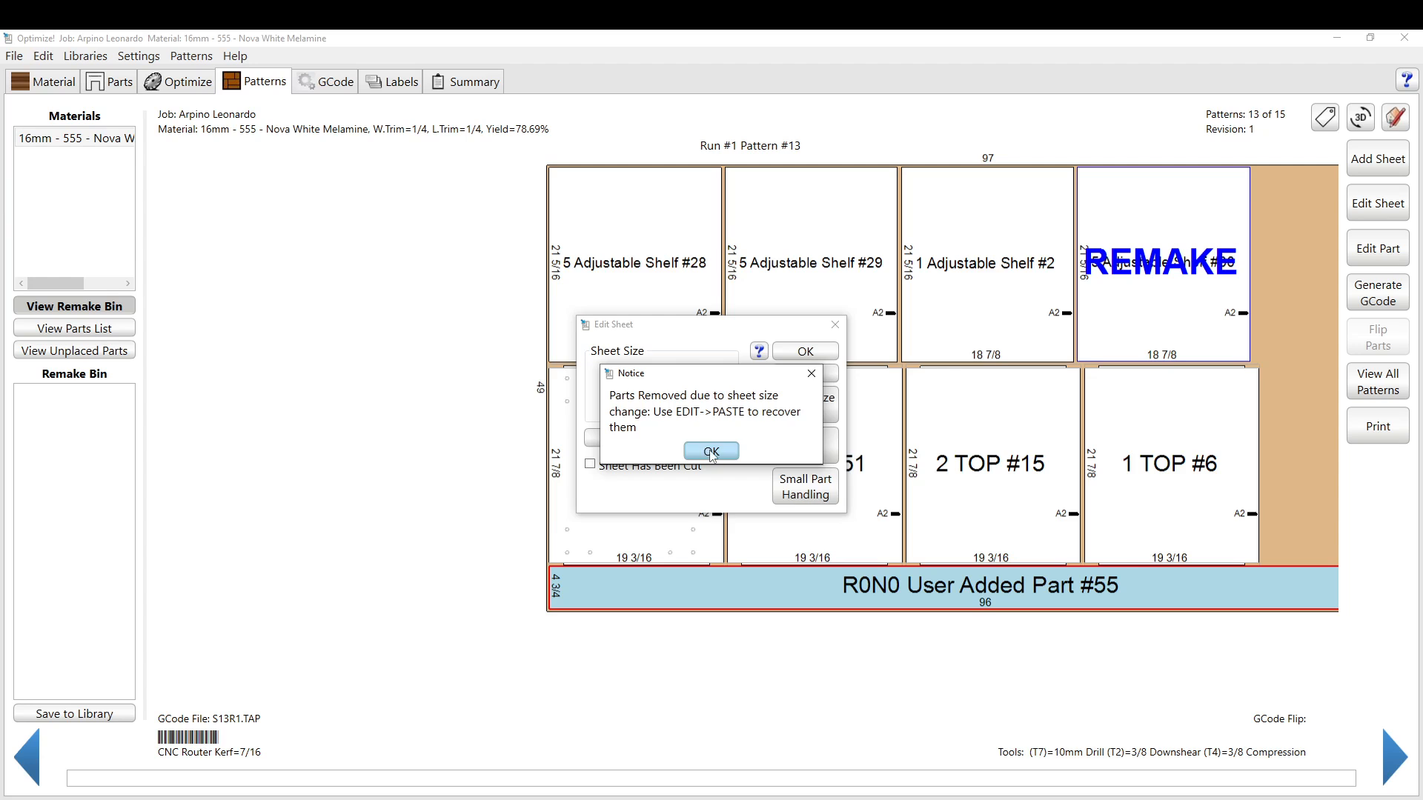
{"action": "left_click", "coordinate": [711, 451]}
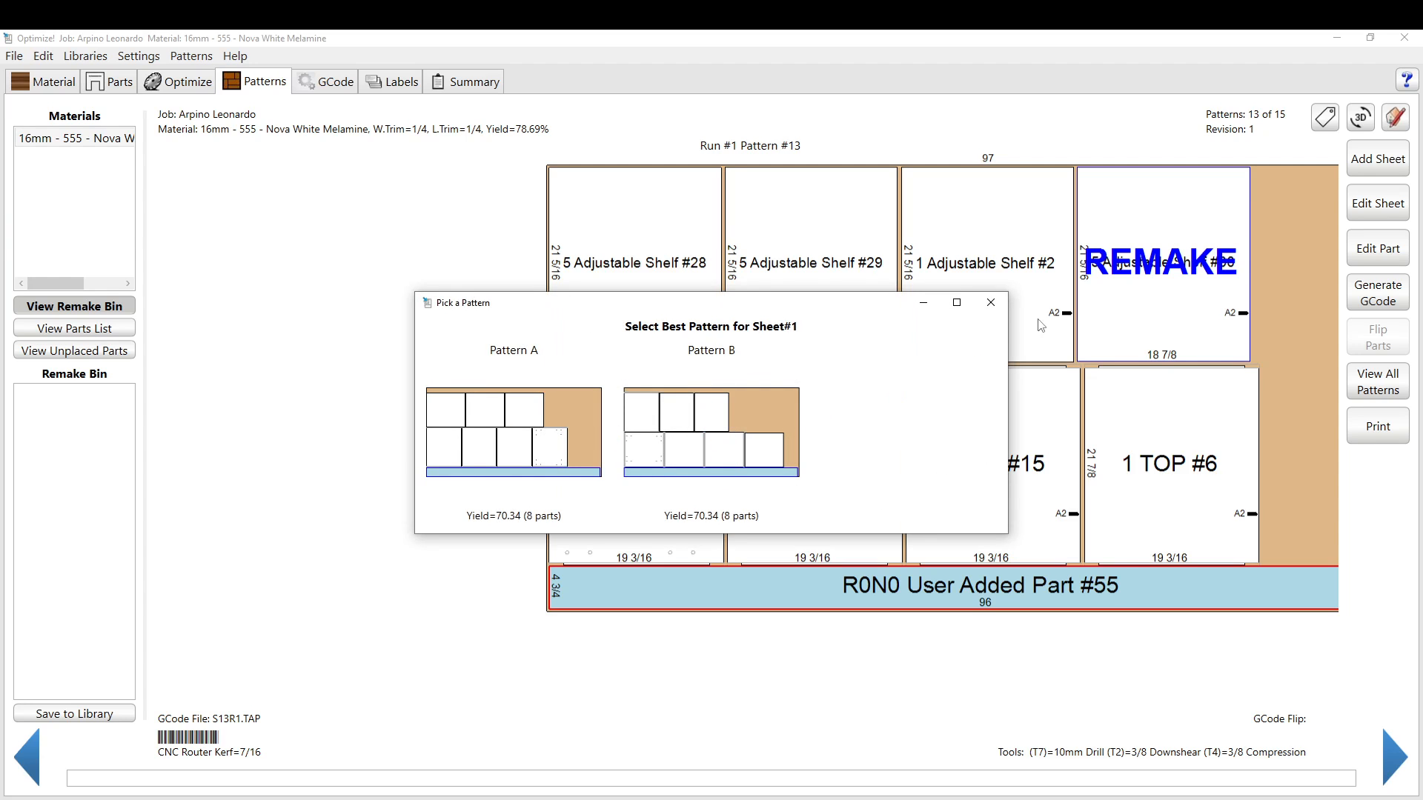
{"action": "left_click", "coordinate": [991, 302]}
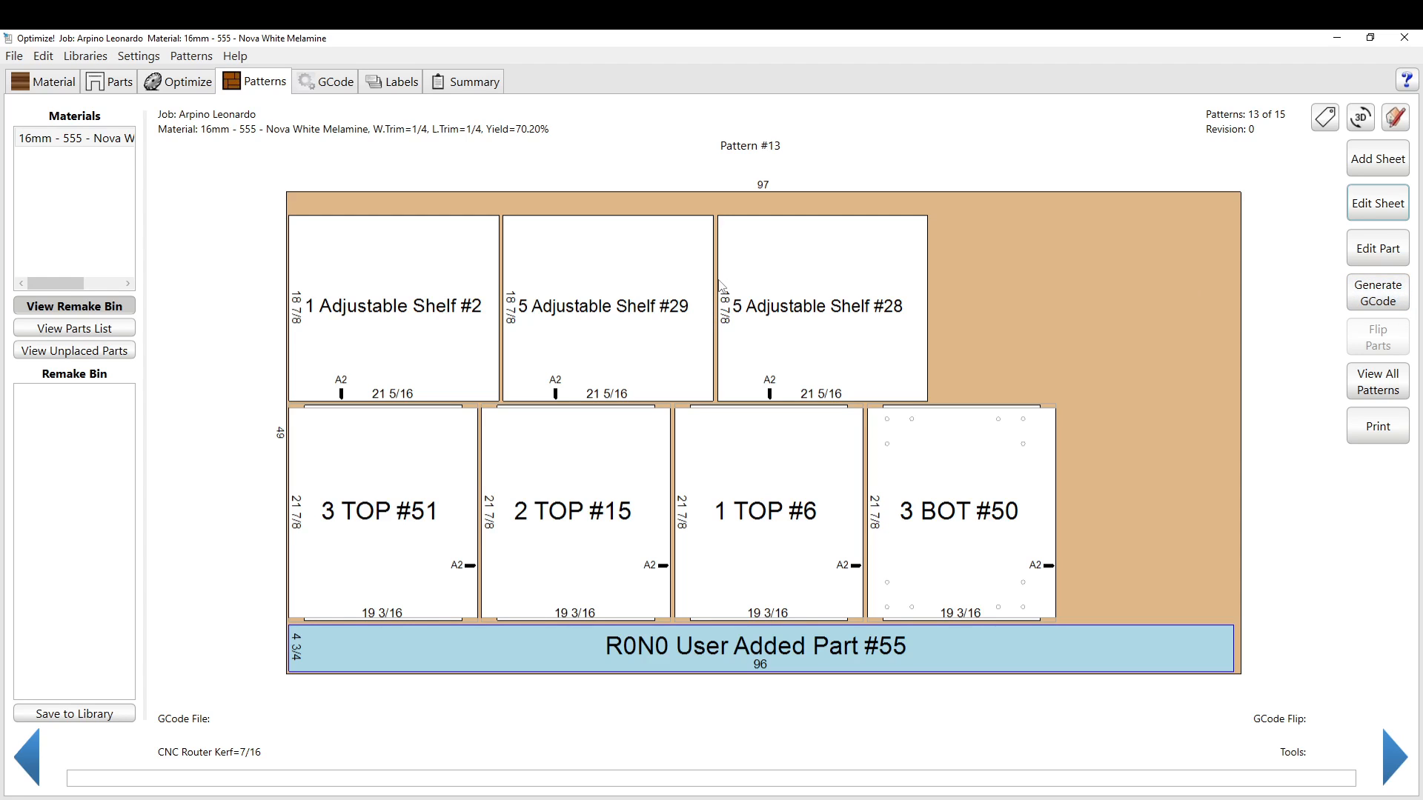
Open pattern 13 from the overview of all patterns and calculate its toolpaths for GCode generation.
{"action": "left_click", "coordinate": [1377, 382]}
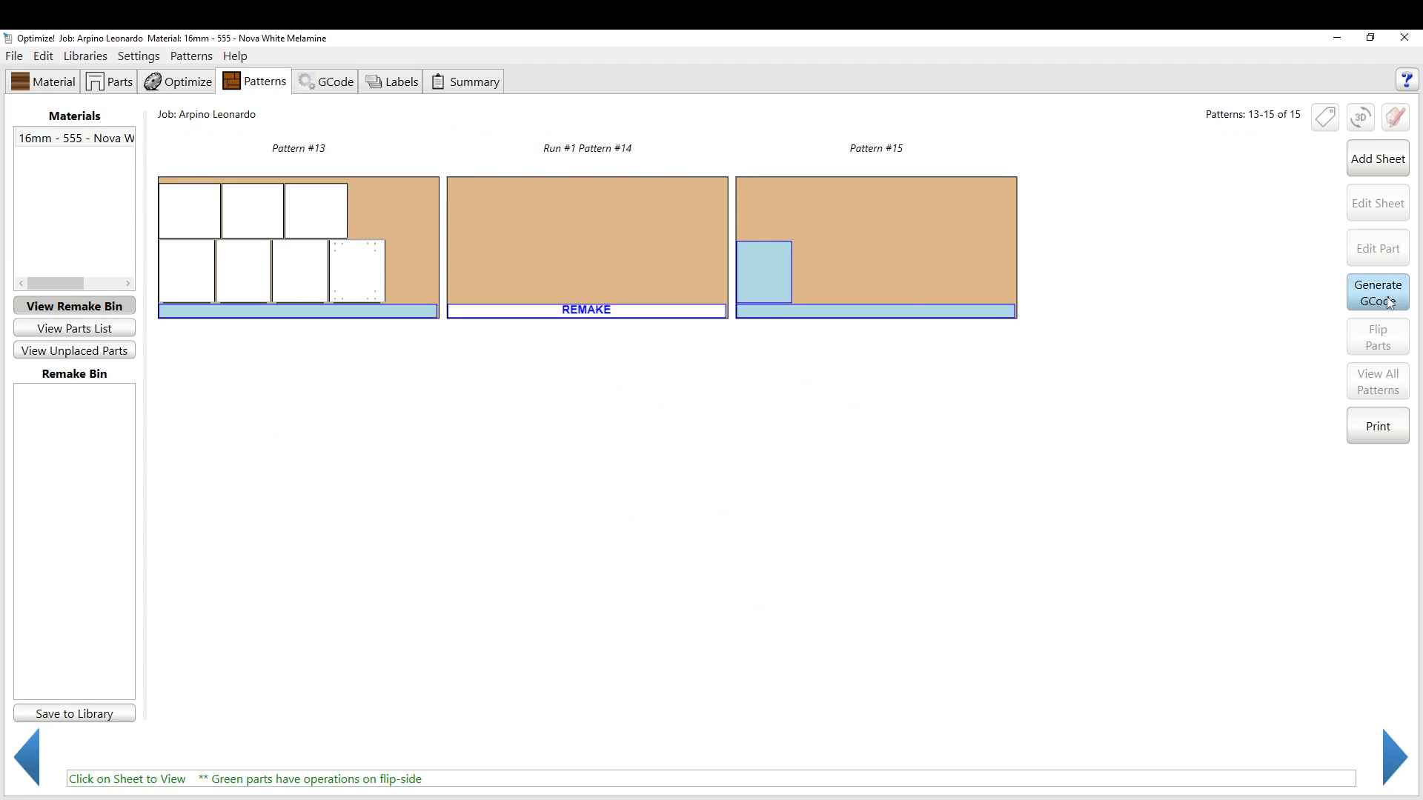
{"action": "left_click", "coordinate": [317, 248]}
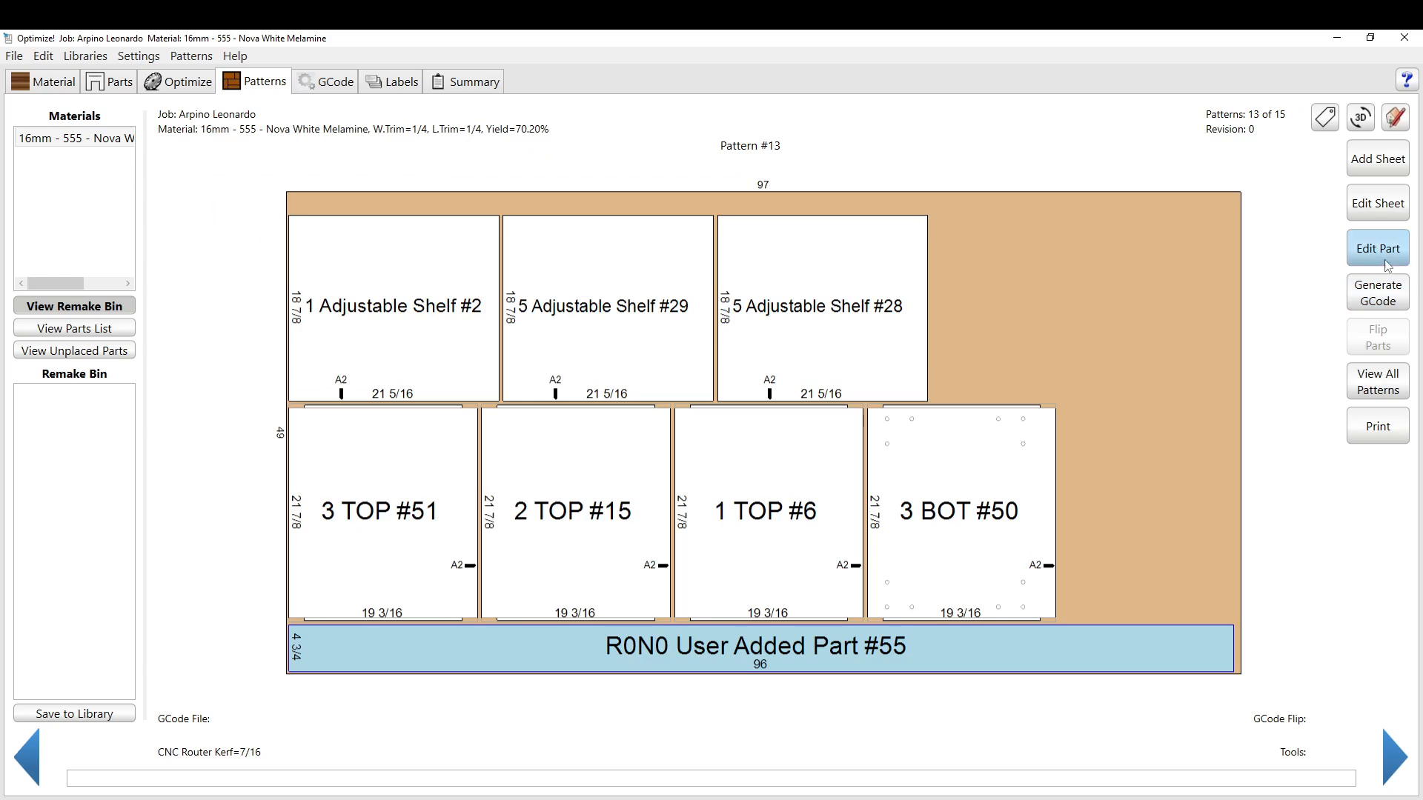
{"action": "left_click", "coordinate": [1381, 298]}
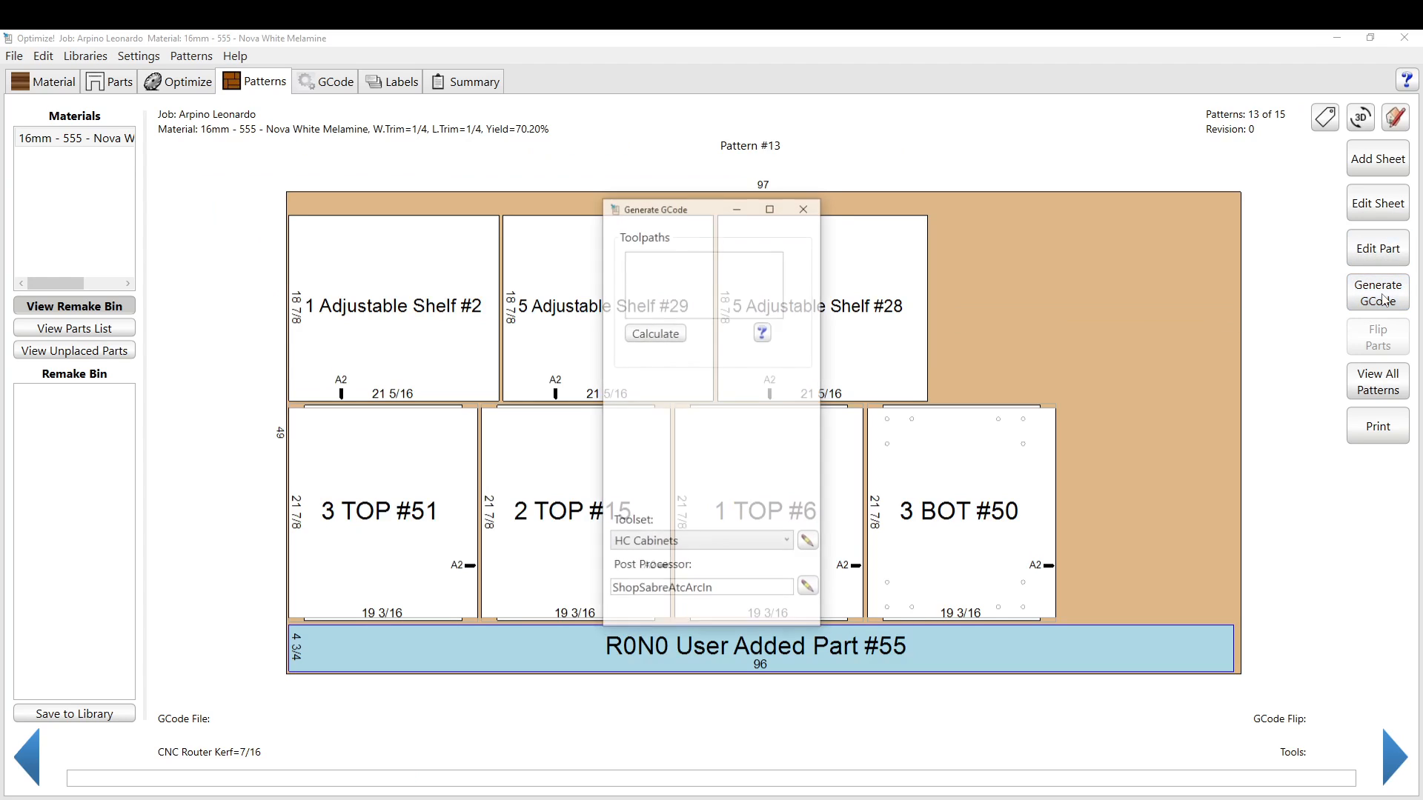
{"action": "left_click", "coordinate": [656, 335]}
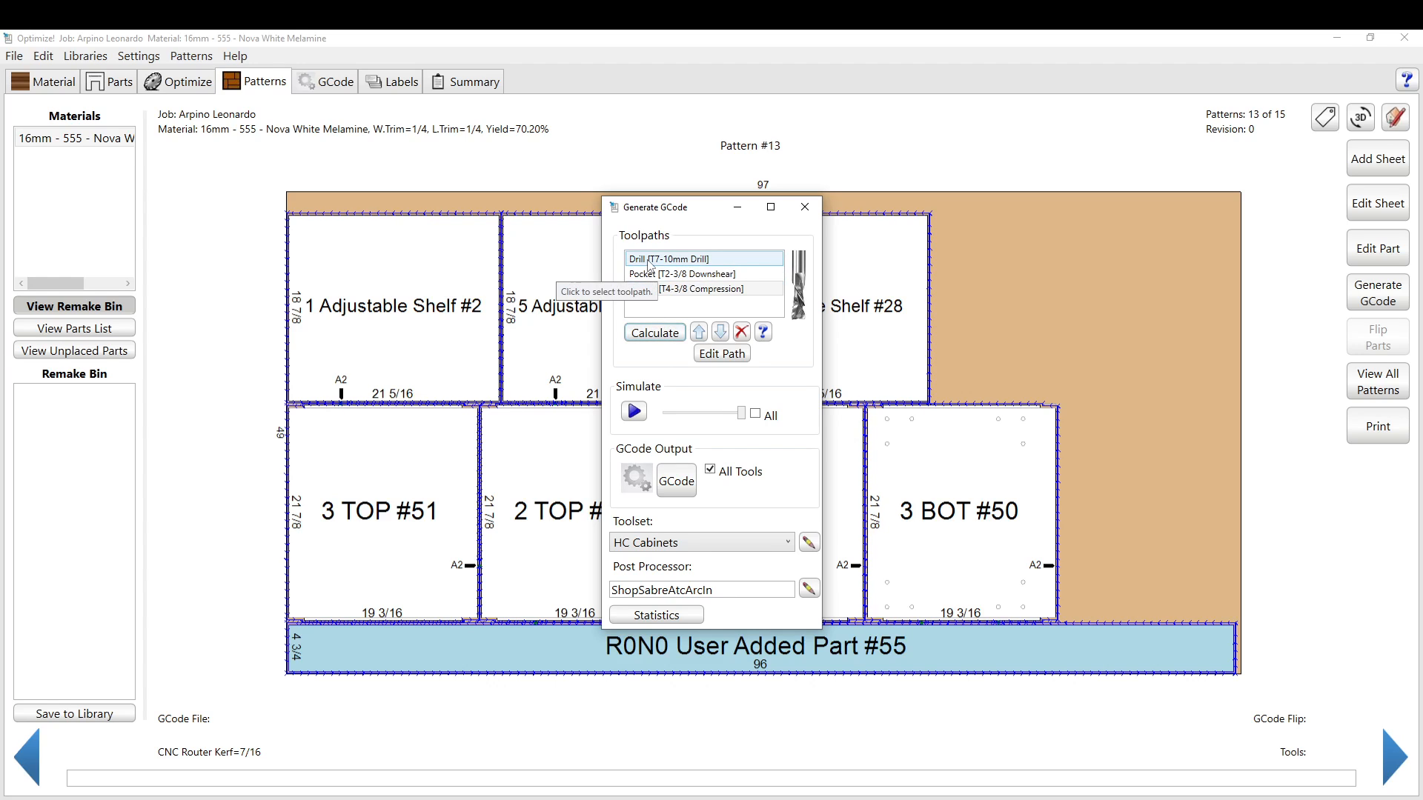
Examine the Drill and Pocket toolpaths of pattern 13 on the sheet drawing.
{"action": "left_click", "coordinate": [649, 261]}
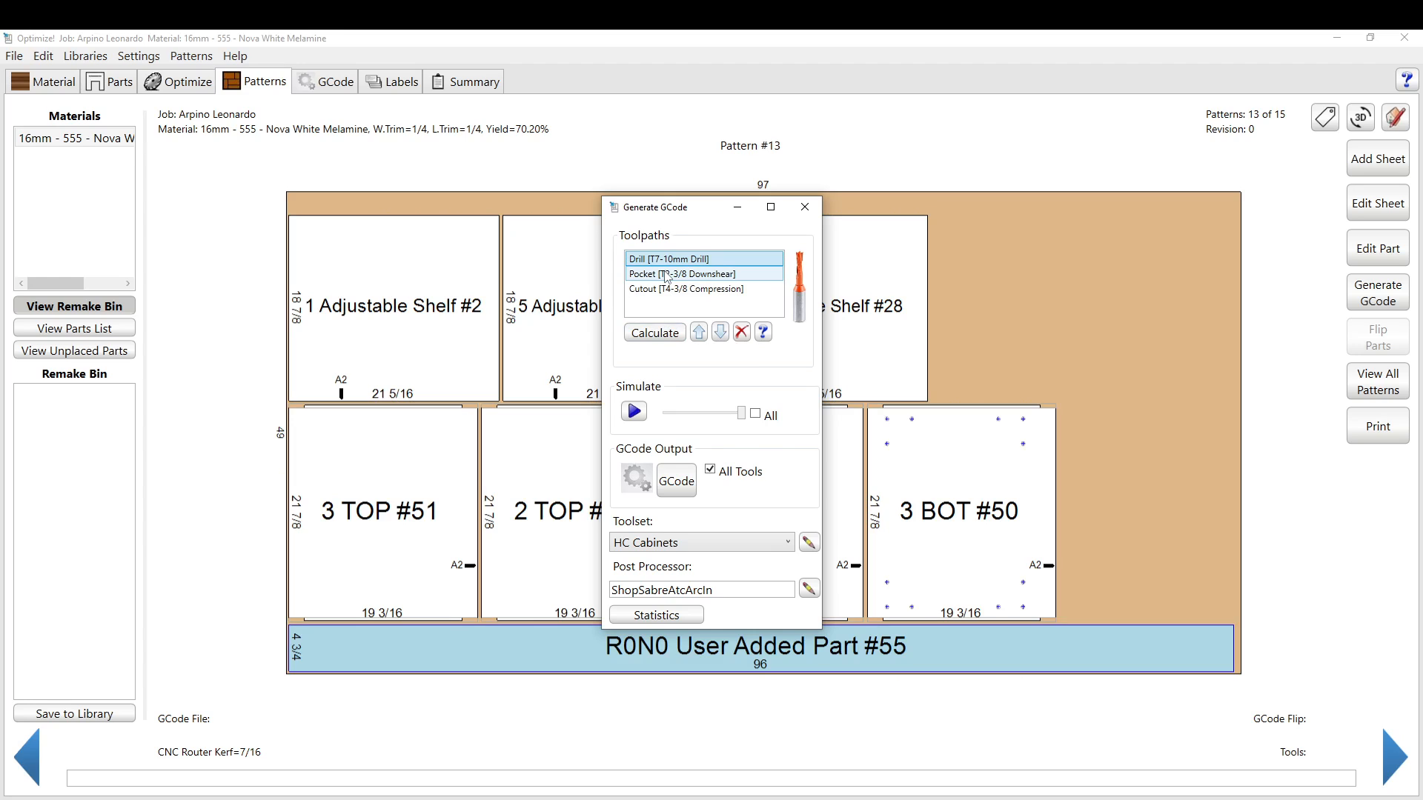
{"action": "left_click", "coordinate": [665, 275]}
{"action": "left_click", "coordinate": [686, 260]}
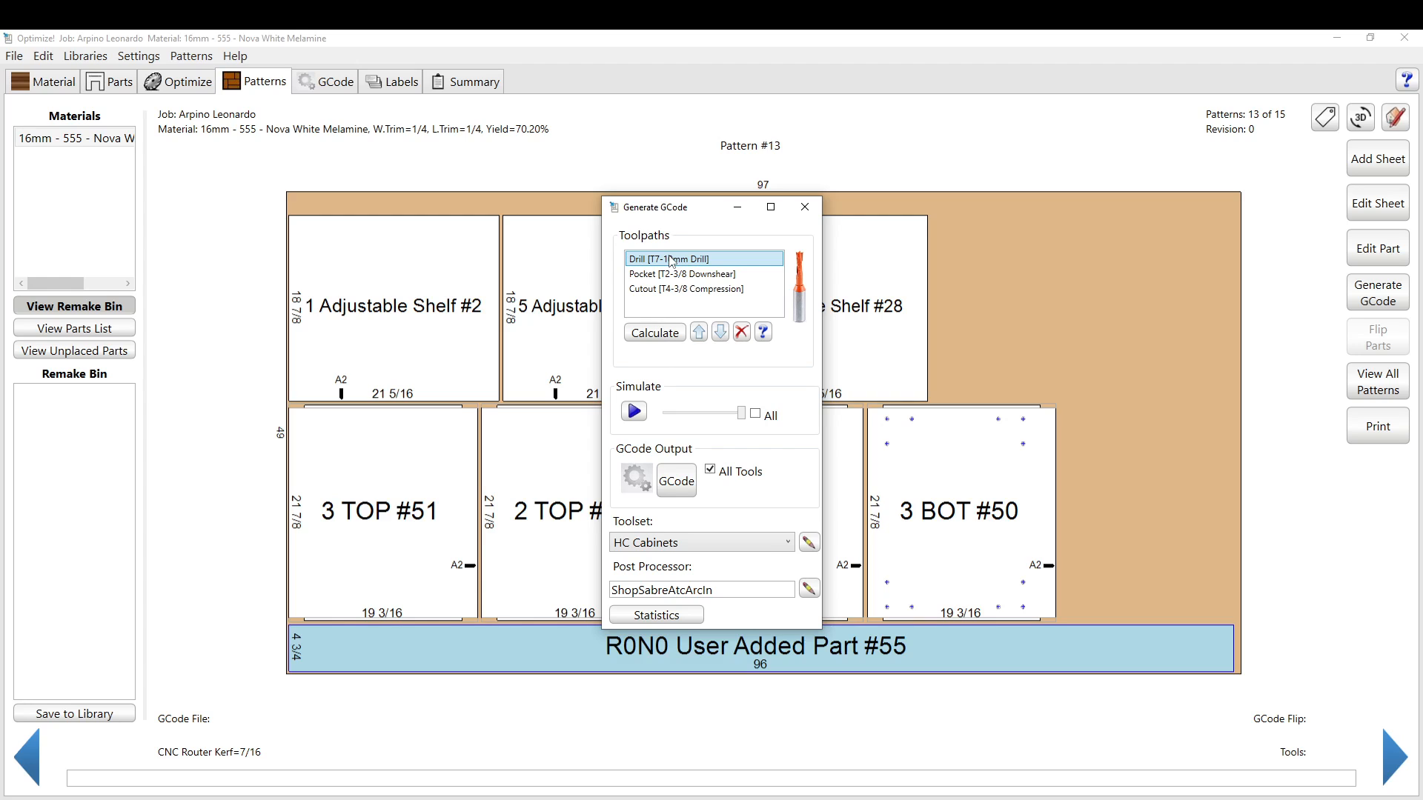
{"action": "left_click", "coordinate": [663, 275]}
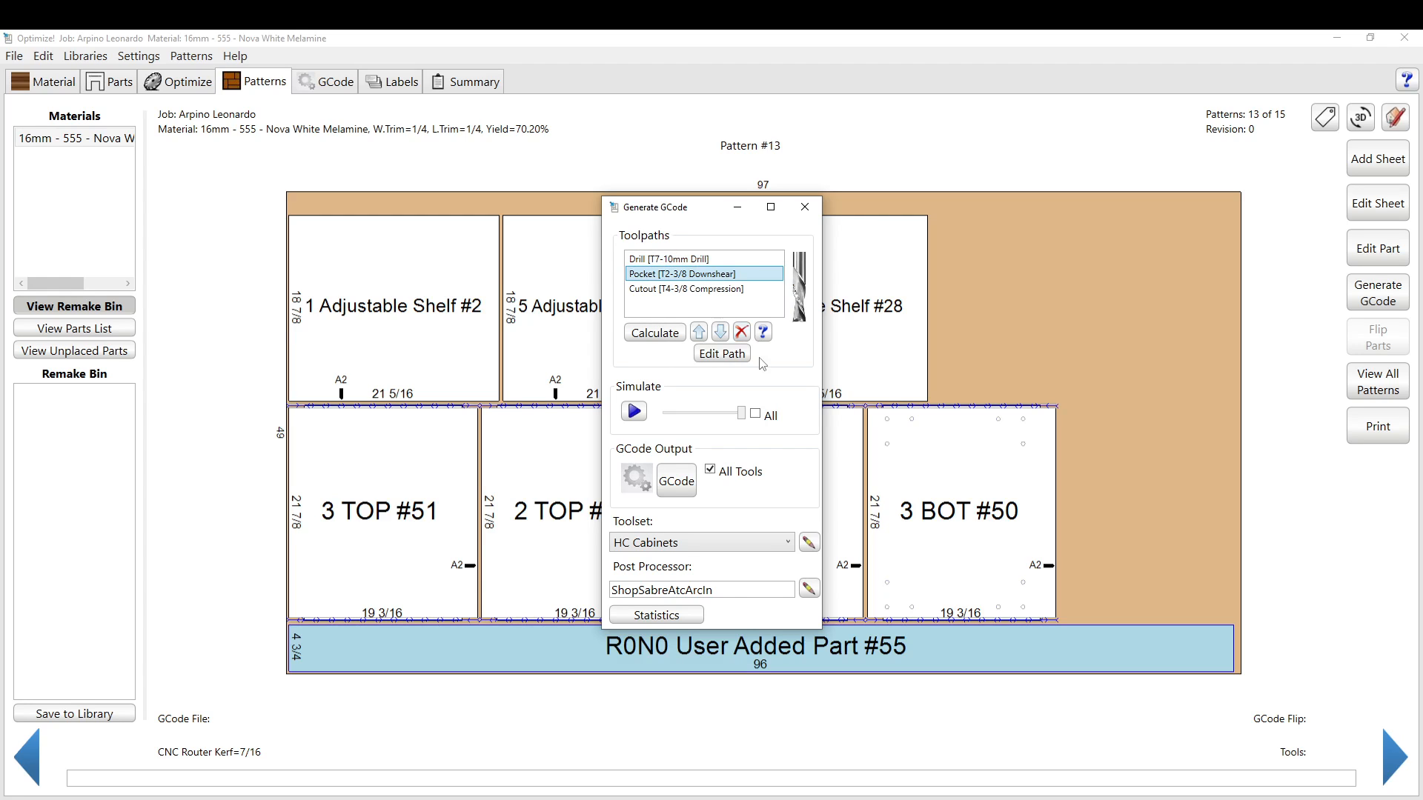
Turn off All Tools, start saving GCode for only the Pocket toolpath as S13T2R2.TAP, and cancel the save.
{"action": "left_click", "coordinate": [710, 470]}
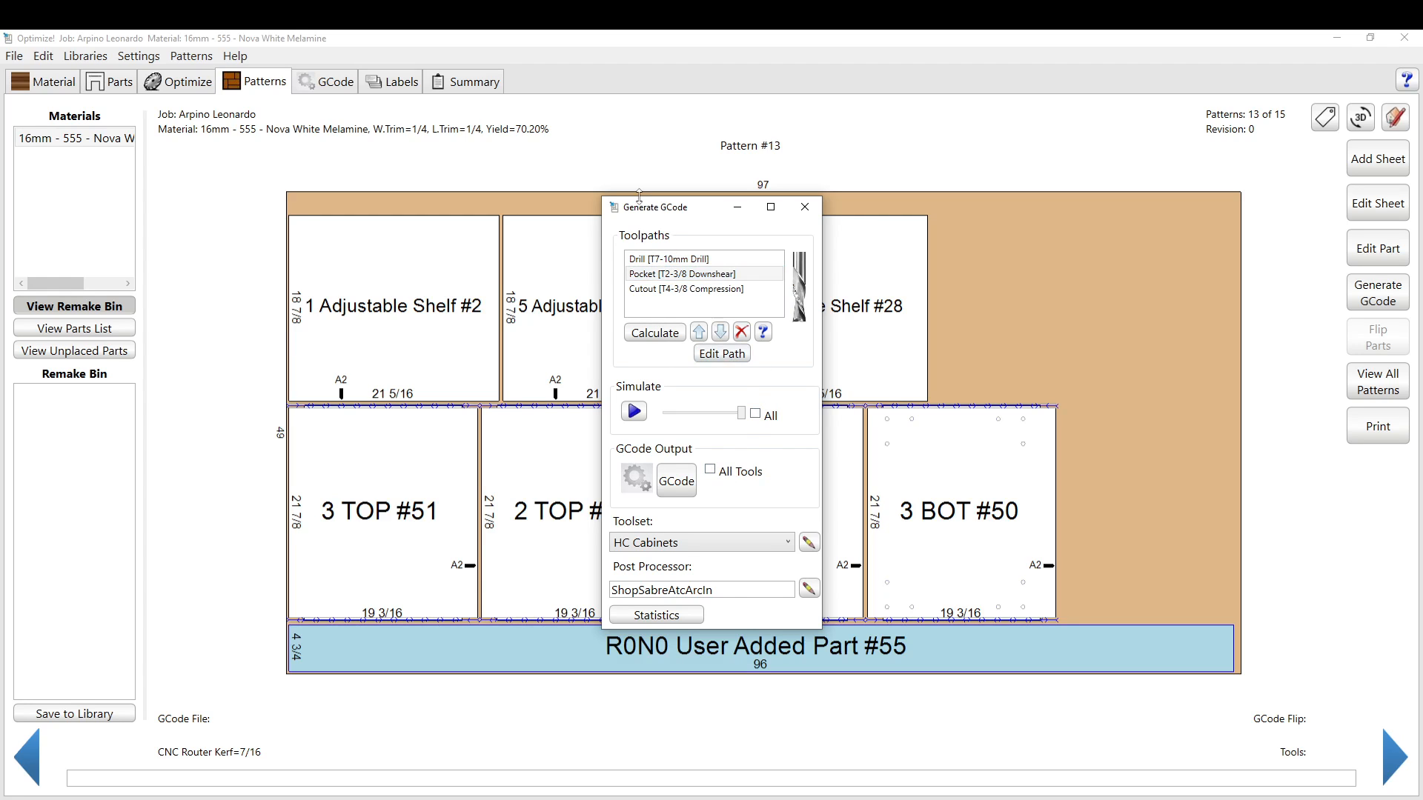
{"action": "left_click", "coordinate": [682, 289]}
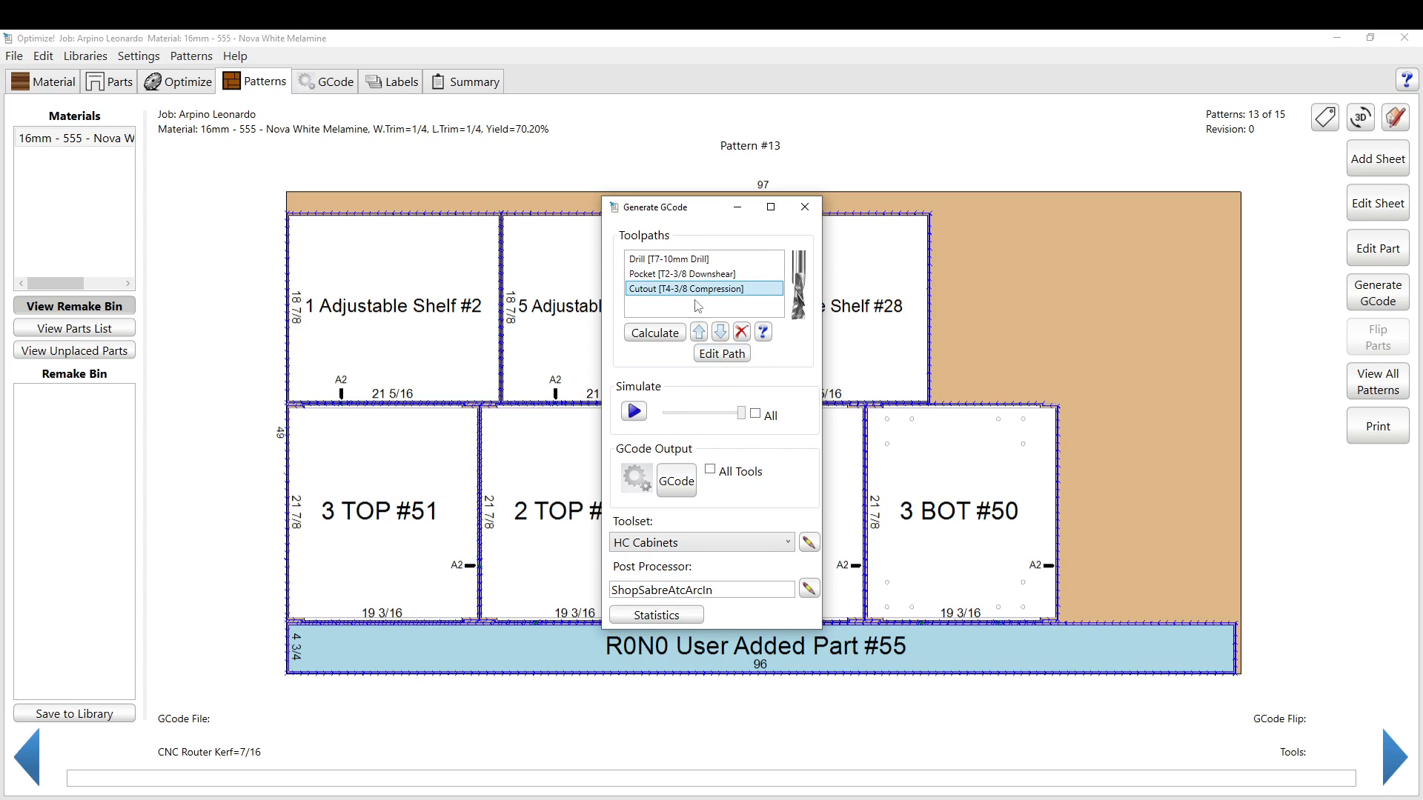
{"action": "left_click", "coordinate": [688, 275]}
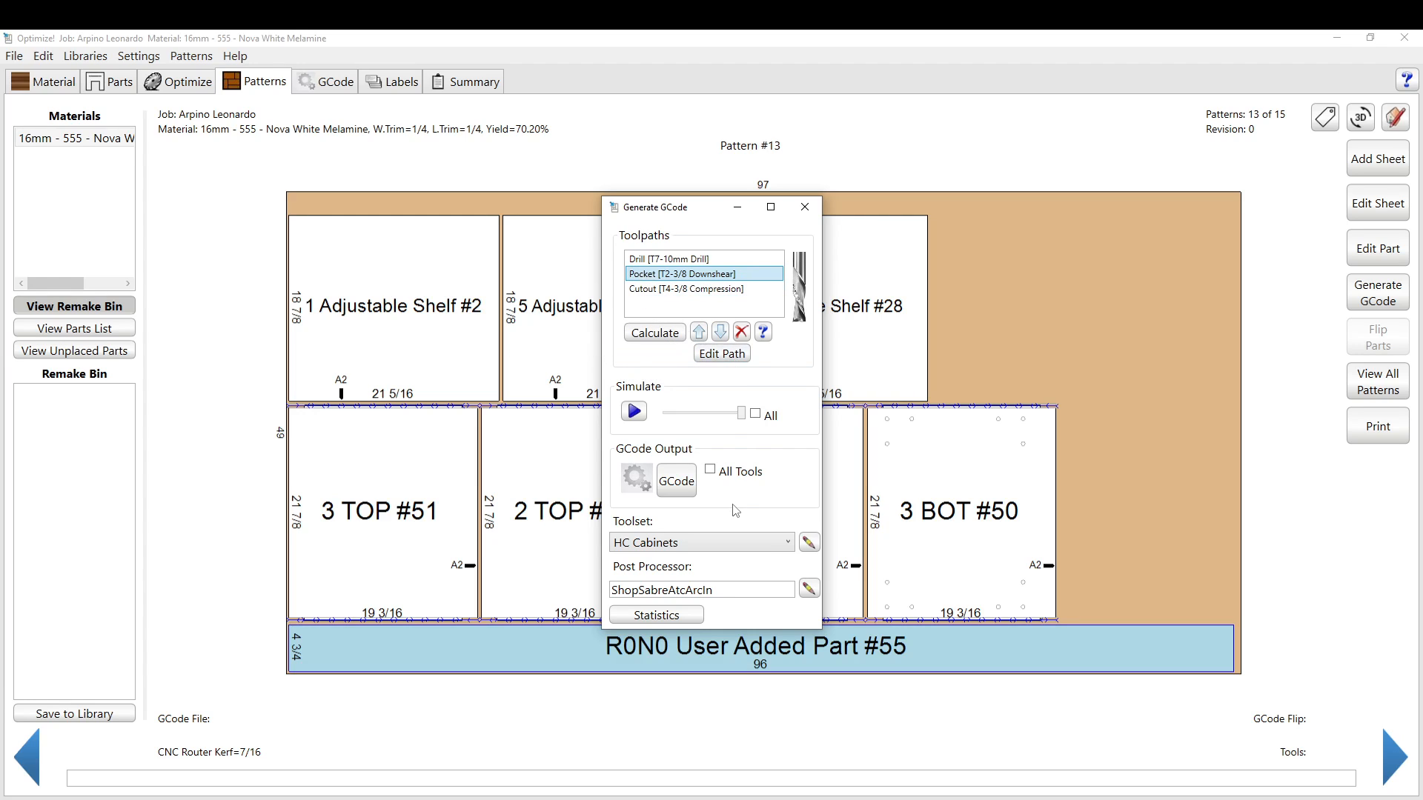
{"action": "left_click", "coordinate": [678, 482]}
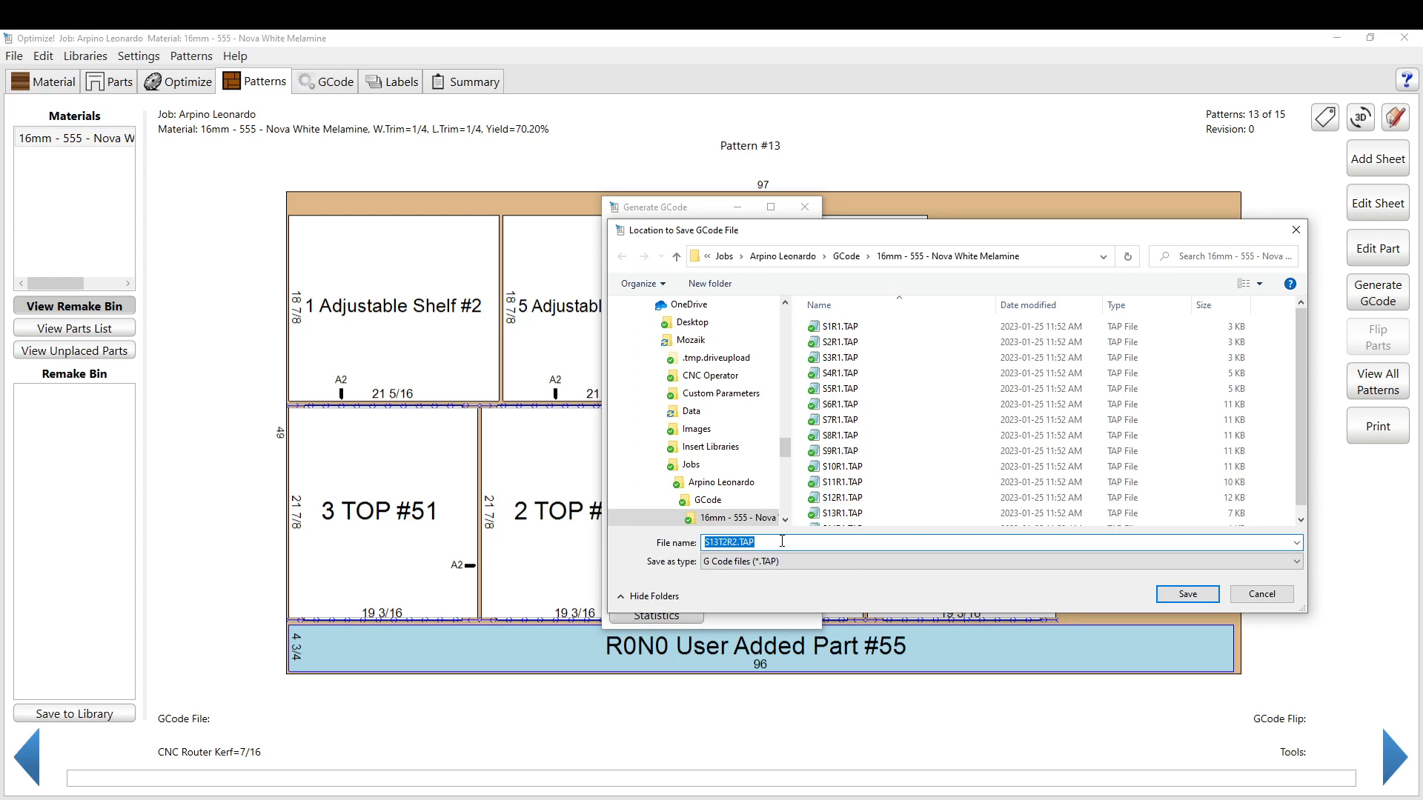
{"action": "left_click", "coordinate": [1276, 597]}
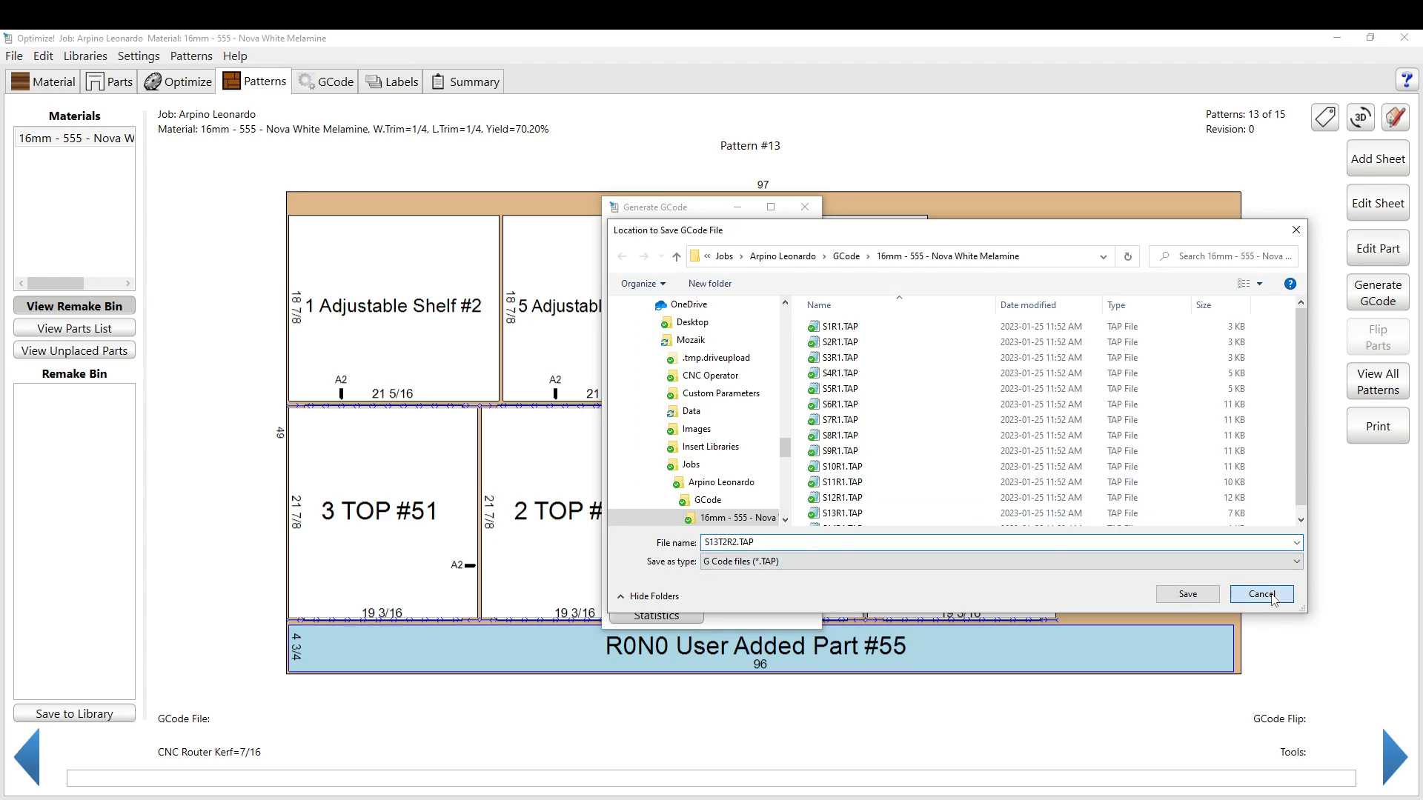
Start saving GCode for only the Cutout toolpath as S13T4R2.TAP, and cancel the save.
{"action": "left_click", "coordinate": [678, 289]}
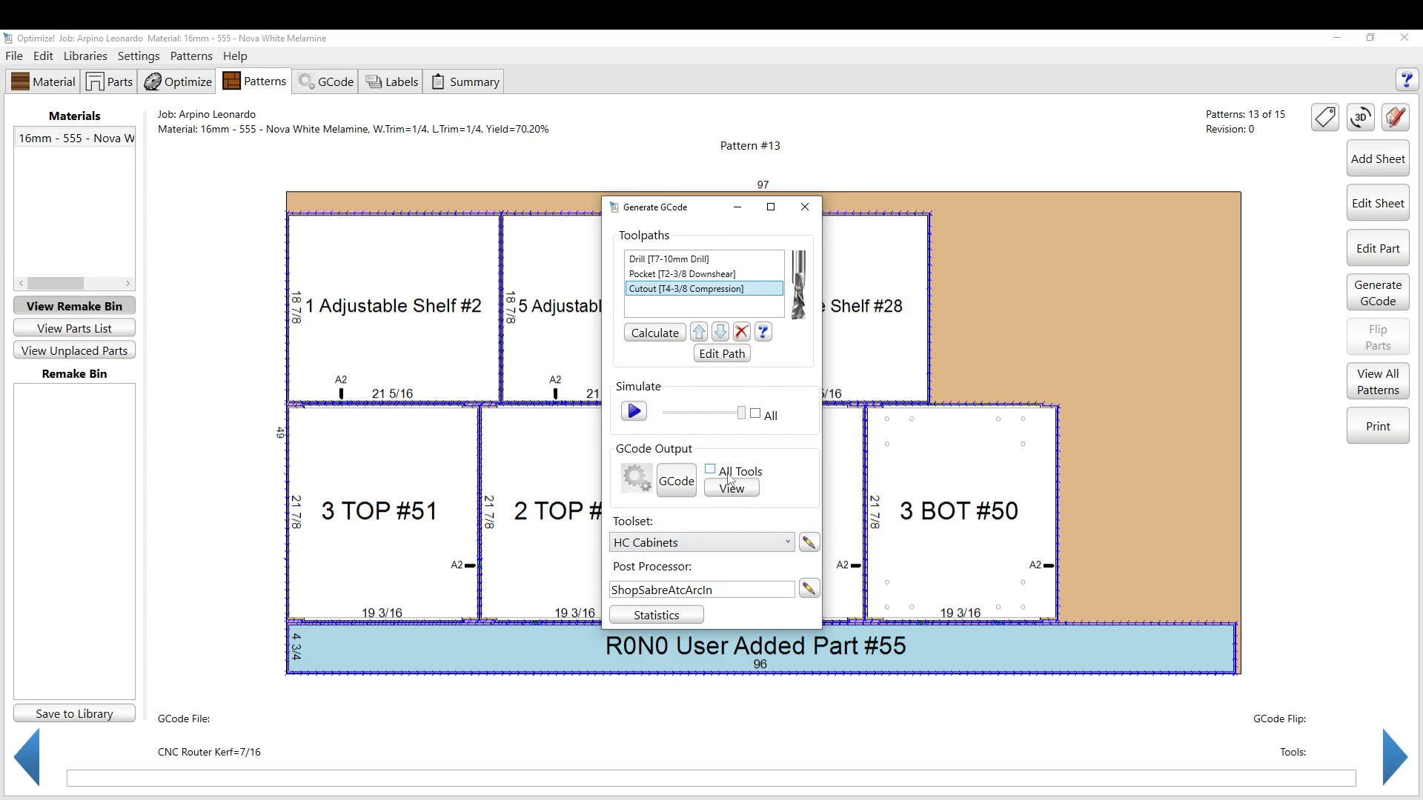
{"action": "left_click", "coordinate": [676, 481]}
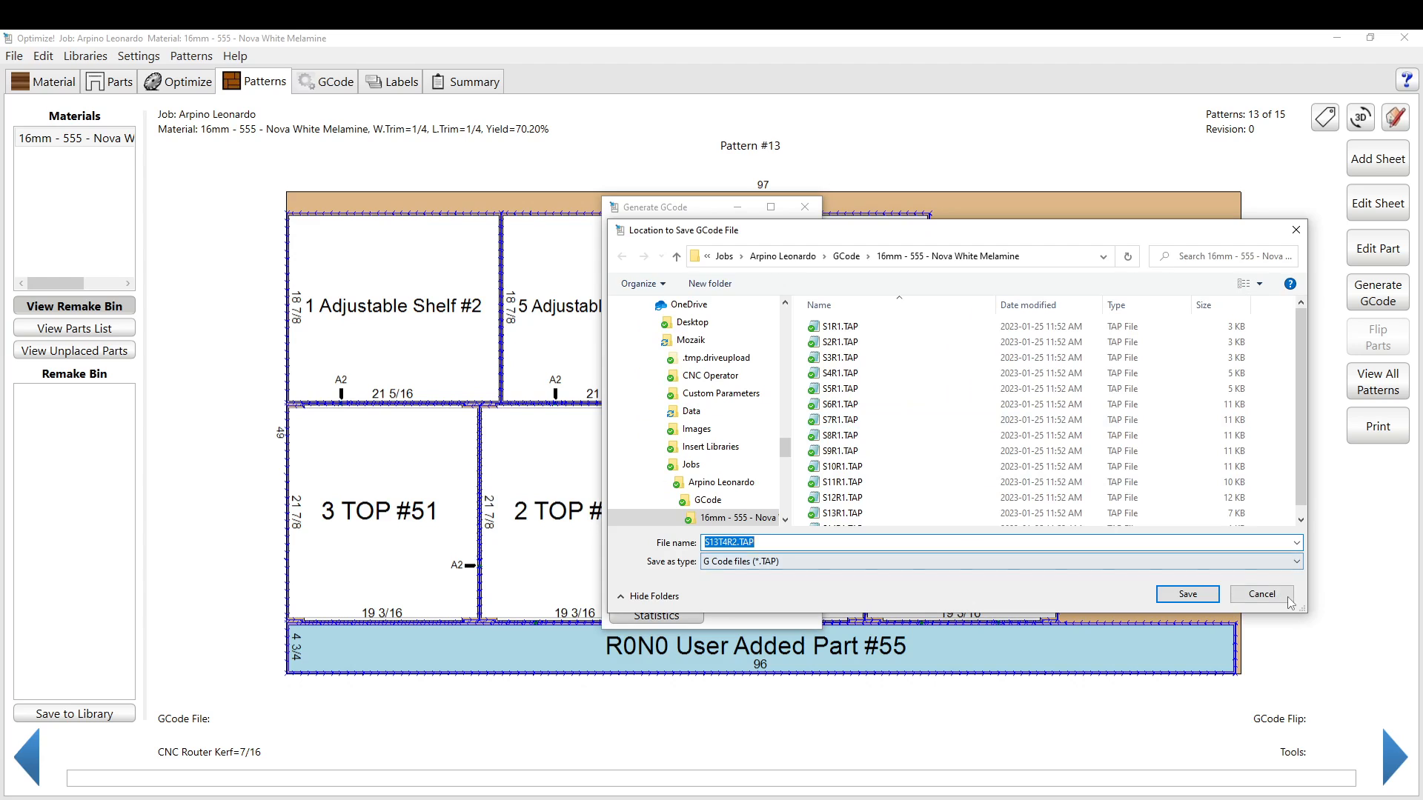
{"action": "left_click", "coordinate": [1263, 595]}
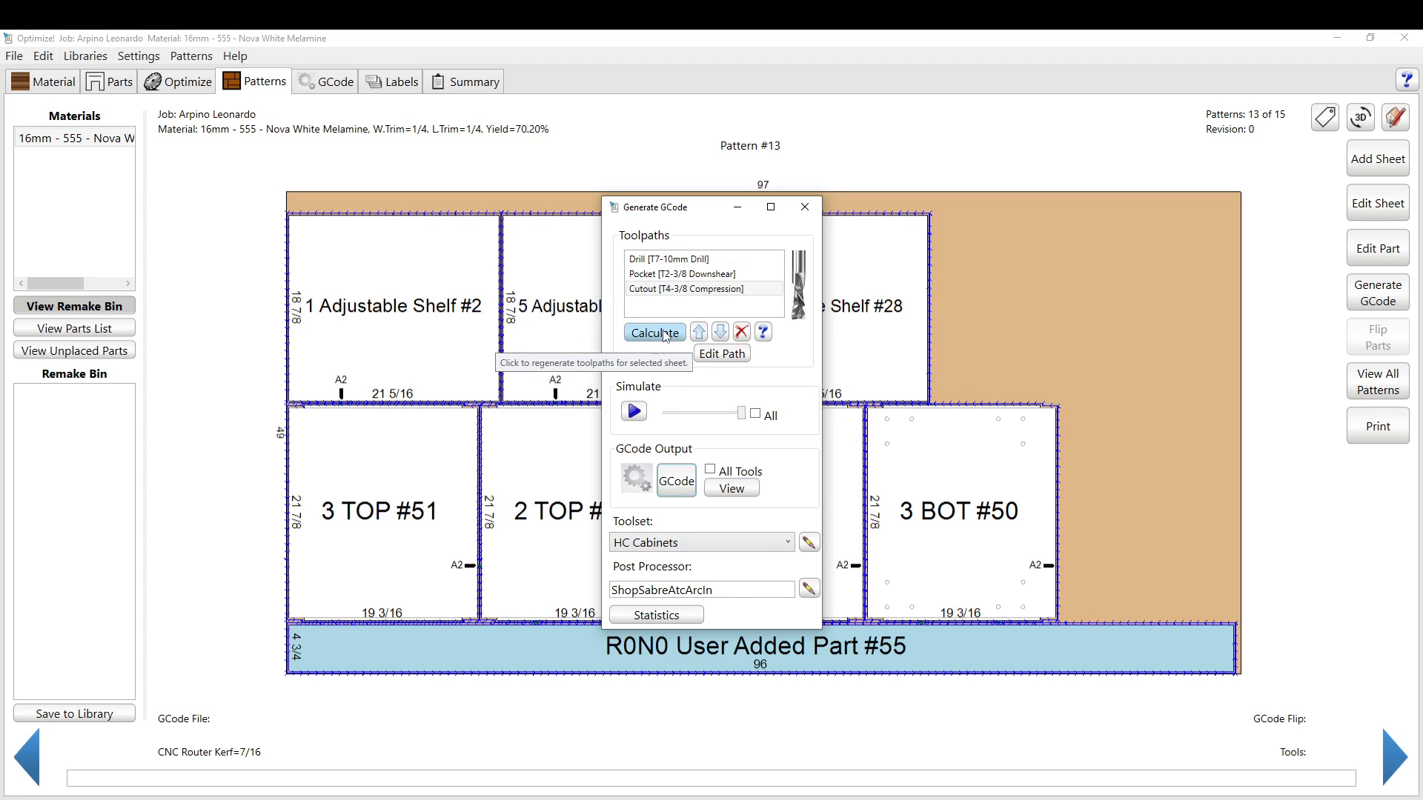
Review the path settings of the Cutout toolpath's 3/8 Compression tool, and close them without changes.
{"action": "left_click", "coordinate": [722, 354]}
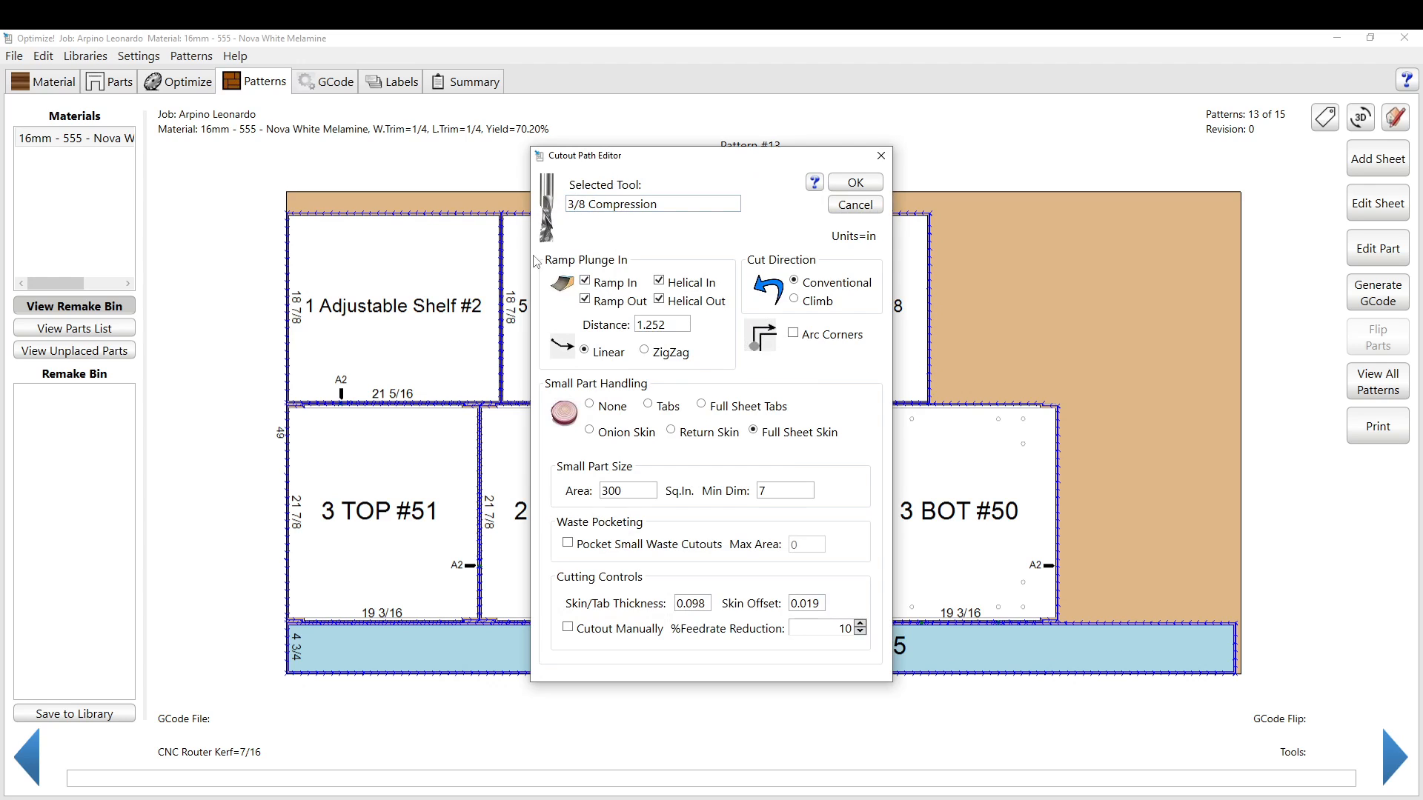
{"action": "left_click_drag", "start_coordinate": [748, 164], "coordinate": [1047, 109]}
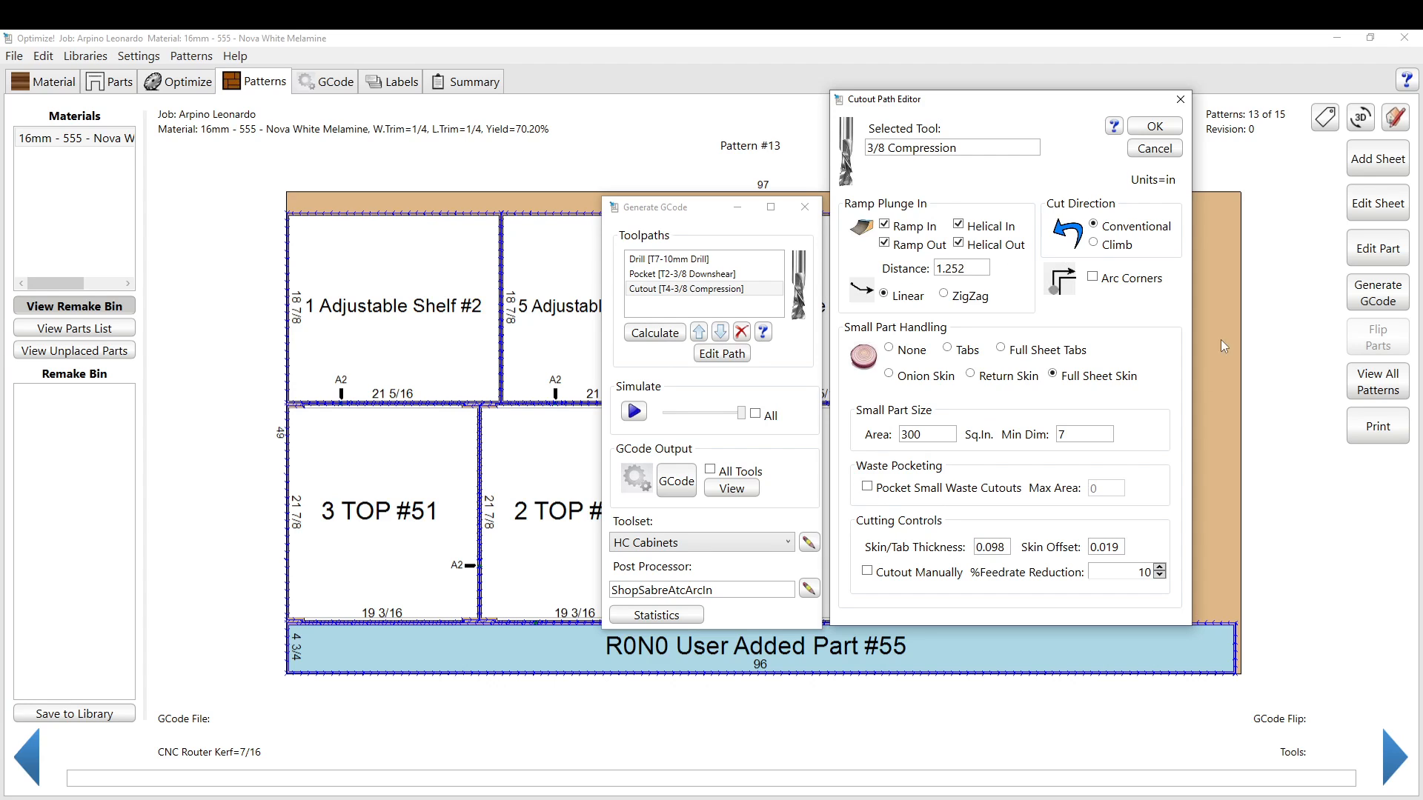
{"action": "left_click", "coordinate": [1155, 149]}
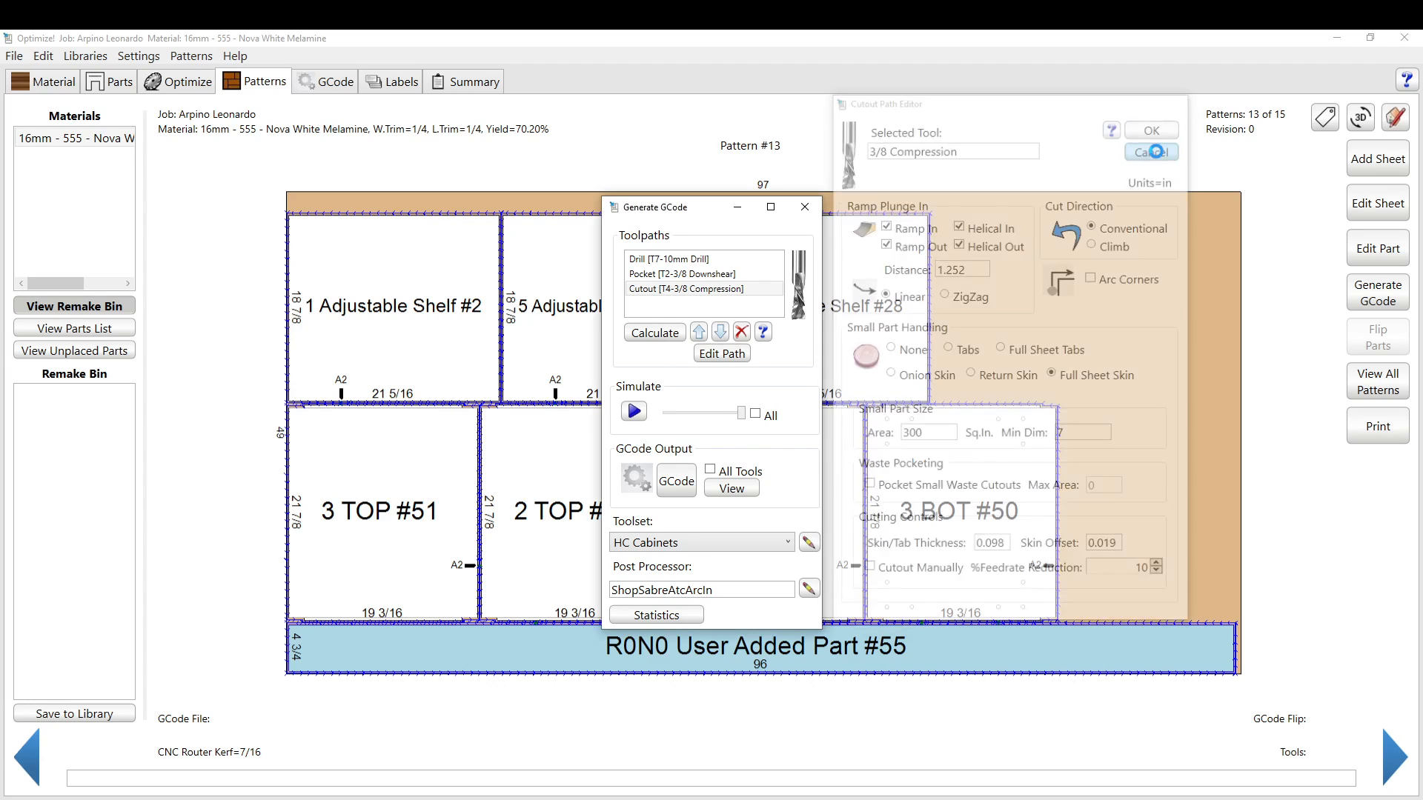
Try moving toolpaths up and down in the cutting order, with All Tools turned back on.
{"action": "left_click", "coordinate": [699, 331]}
{"action": "left_click", "coordinate": [699, 331]}
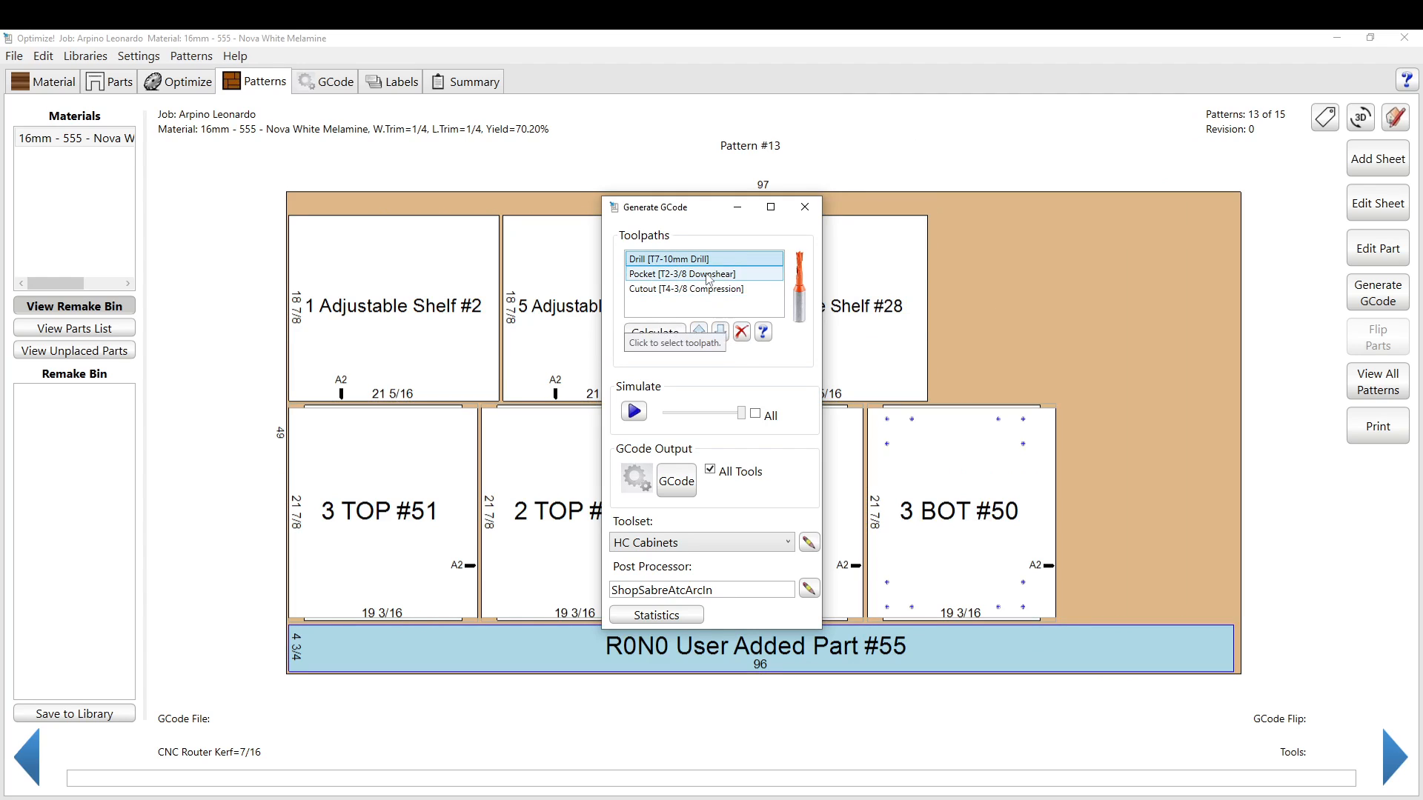
{"action": "left_click", "coordinate": [720, 332]}
{"action": "left_click", "coordinate": [699, 332]}
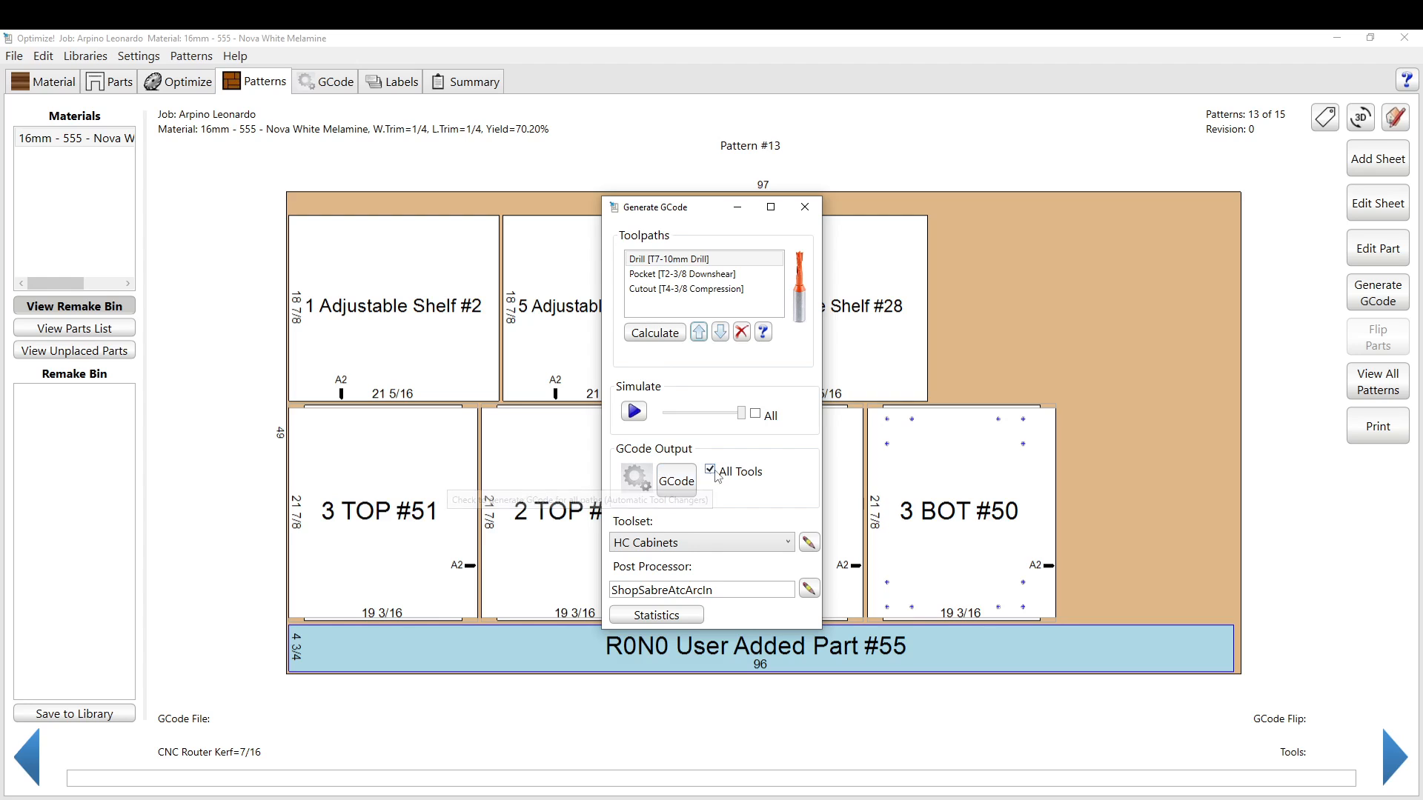
Review the GCode program options for all tools without generating, and look through the available toolsets.
{"action": "left_click", "coordinate": [678, 481]}
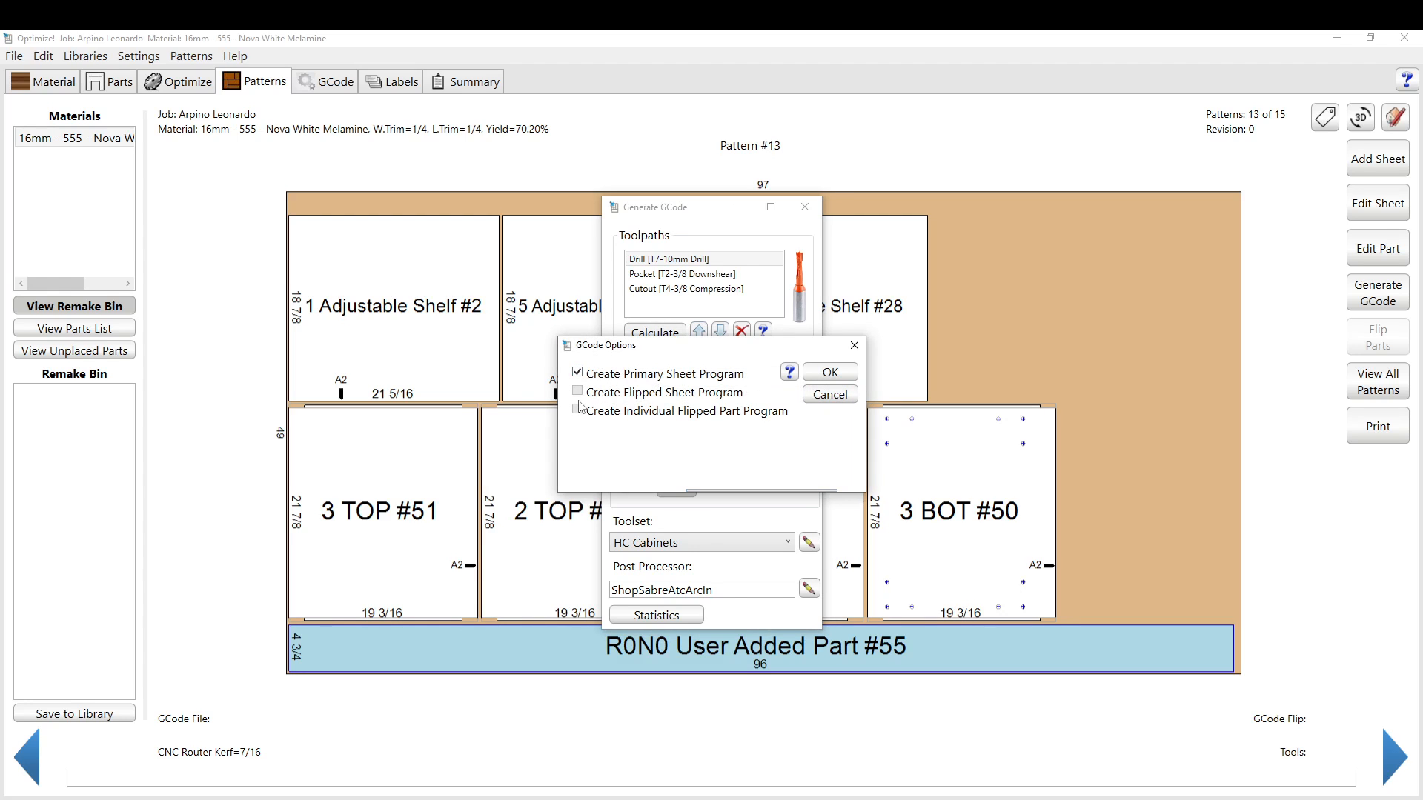
{"action": "left_click", "coordinate": [847, 399]}
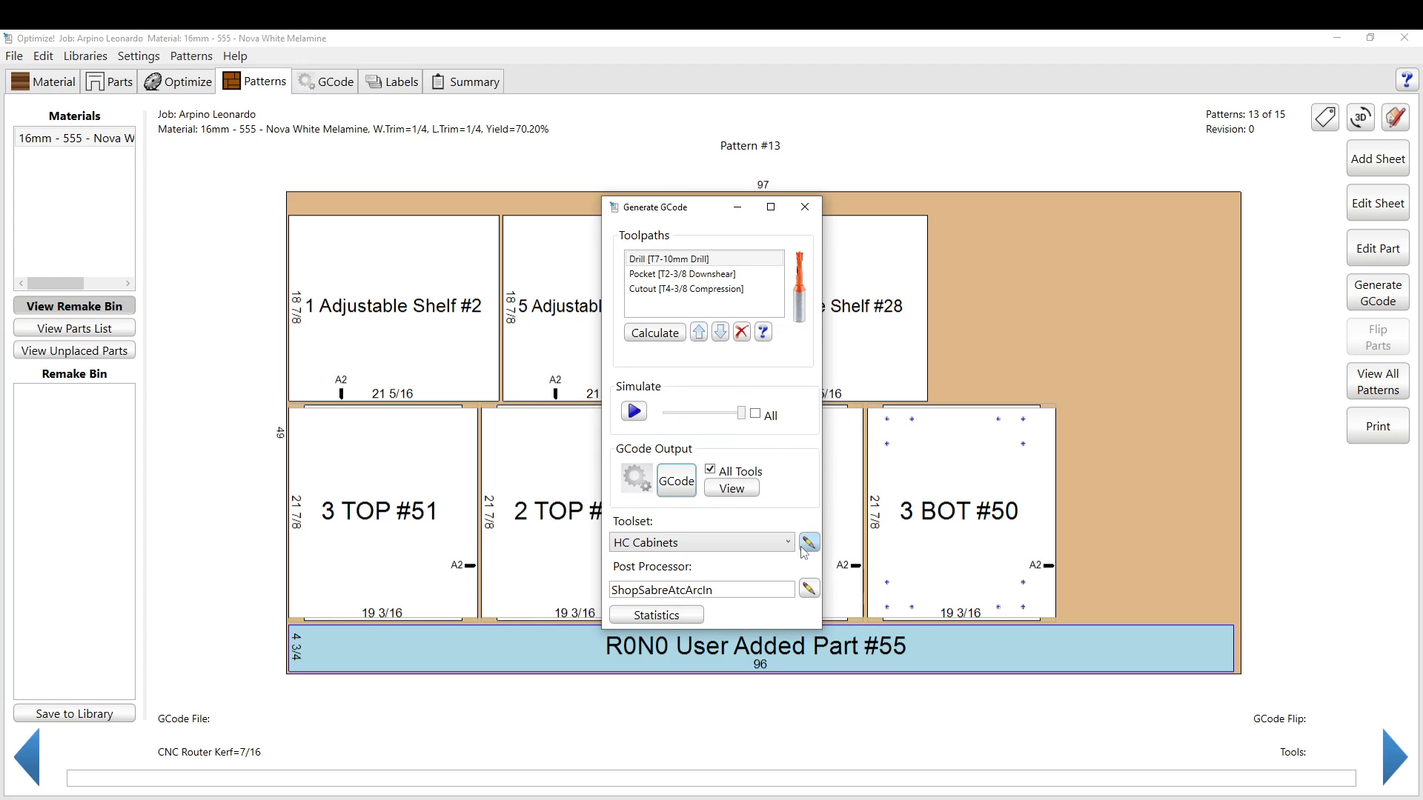
{"action": "left_click", "coordinate": [786, 545]}
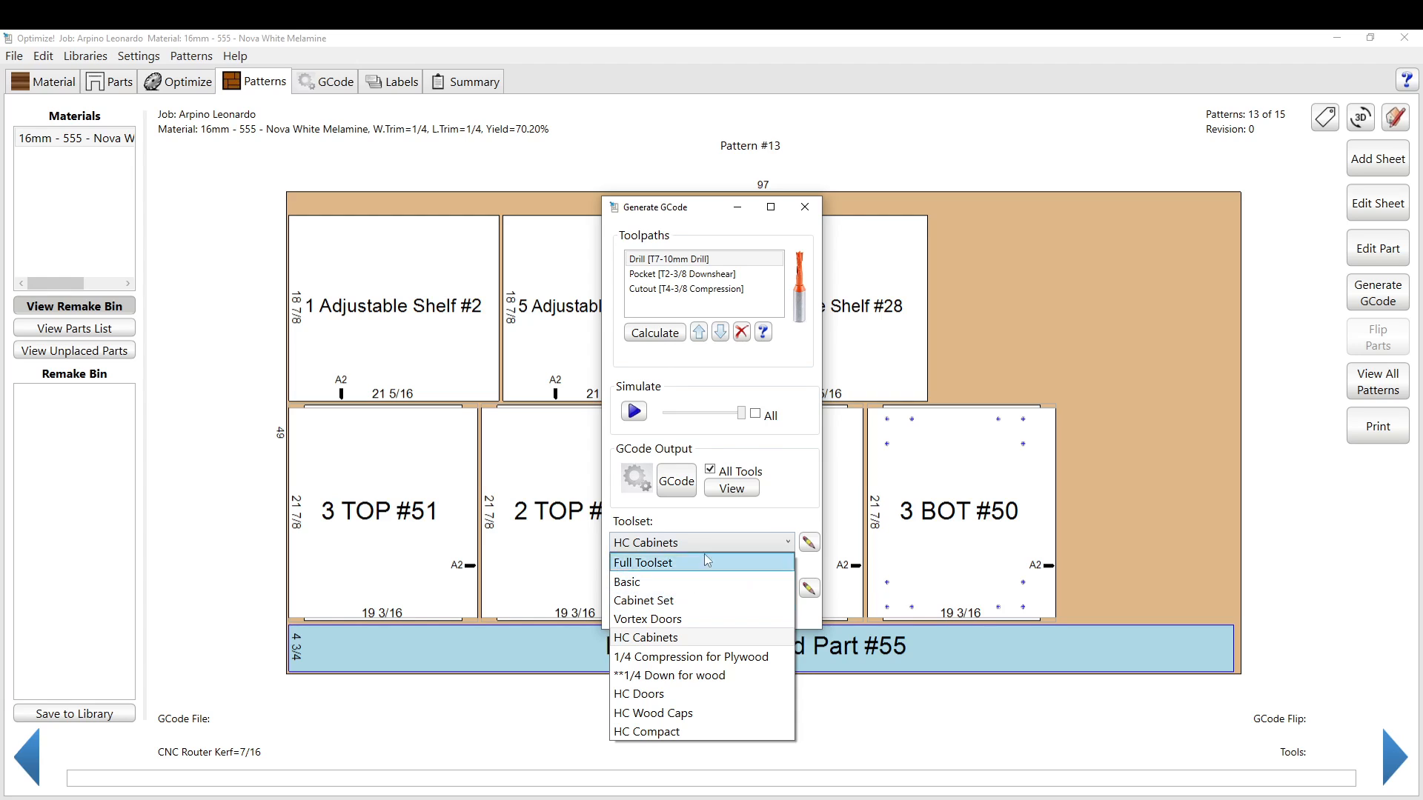
{"action": "left_click", "coordinate": [768, 520]}
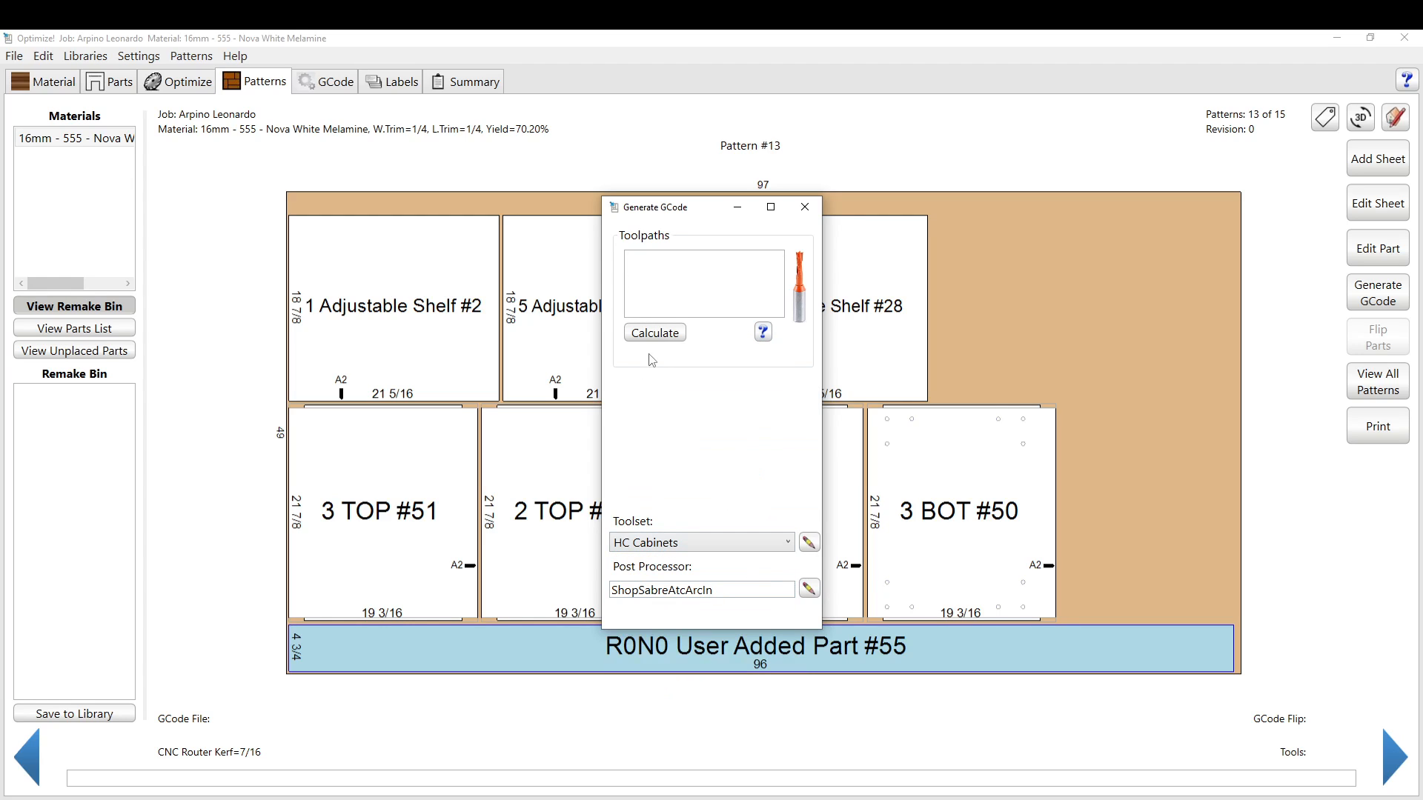
Close GCode generation, and reopen pattern 13 from the overview of all patterns.
{"action": "left_click", "coordinate": [803, 207]}
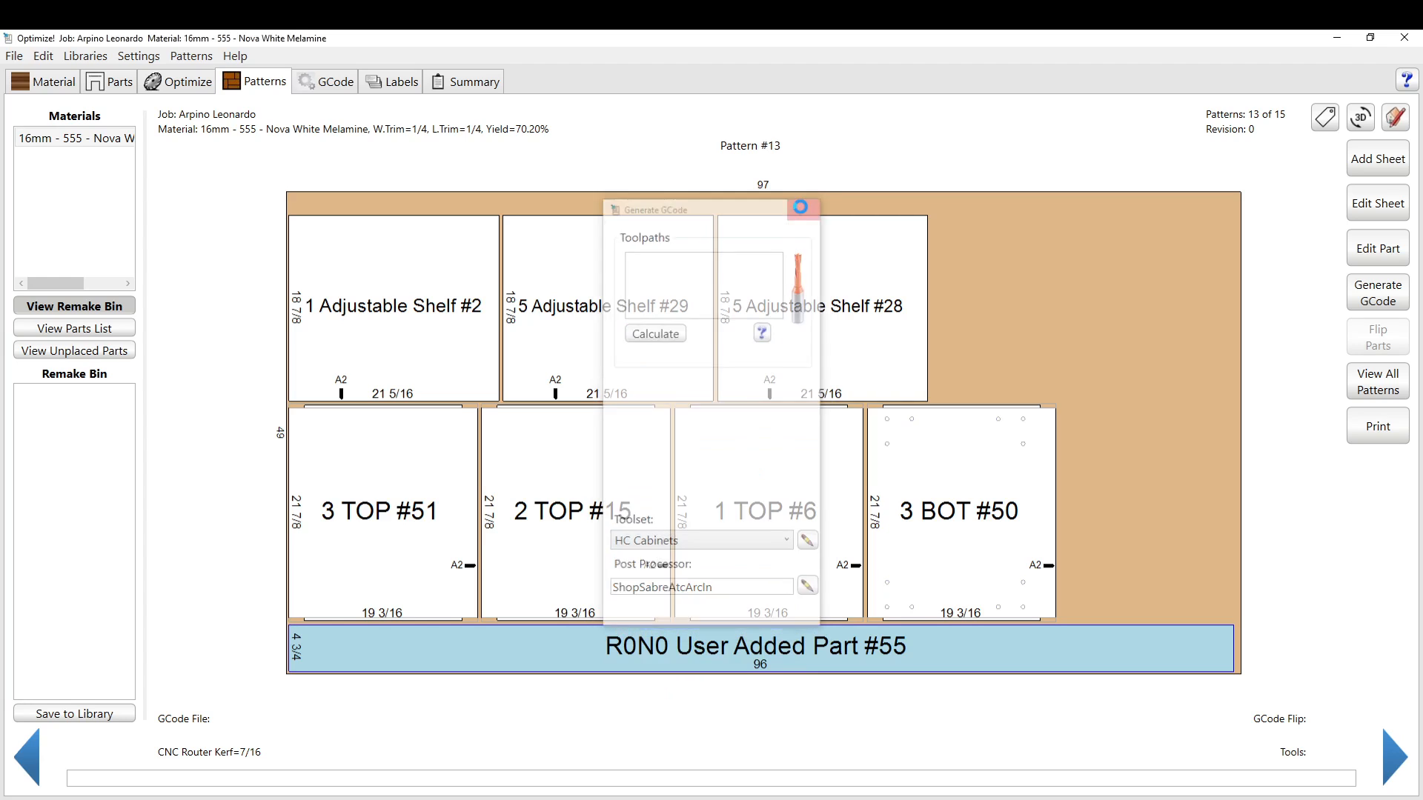
{"action": "left_click", "coordinate": [1388, 382]}
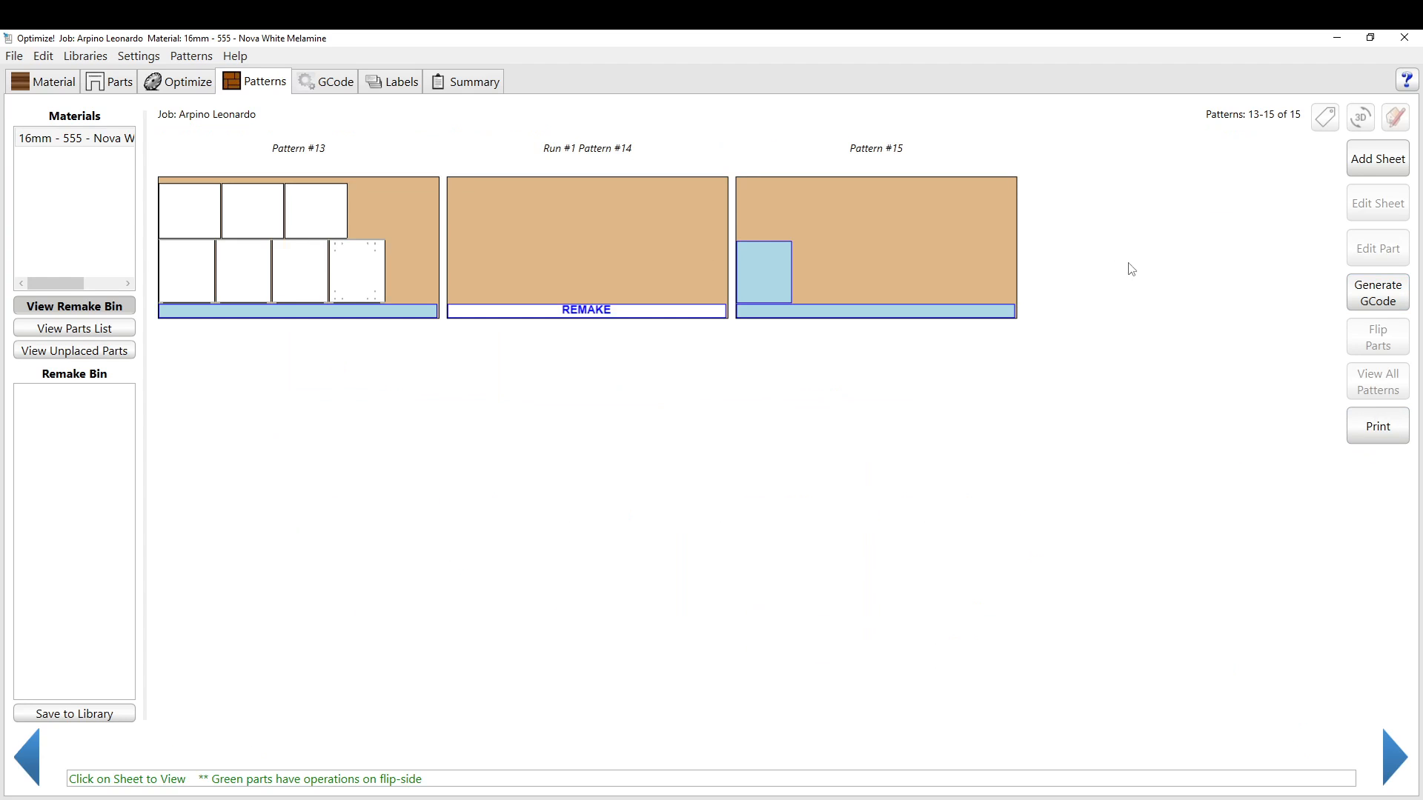
{"action": "left_click", "coordinate": [345, 245]}
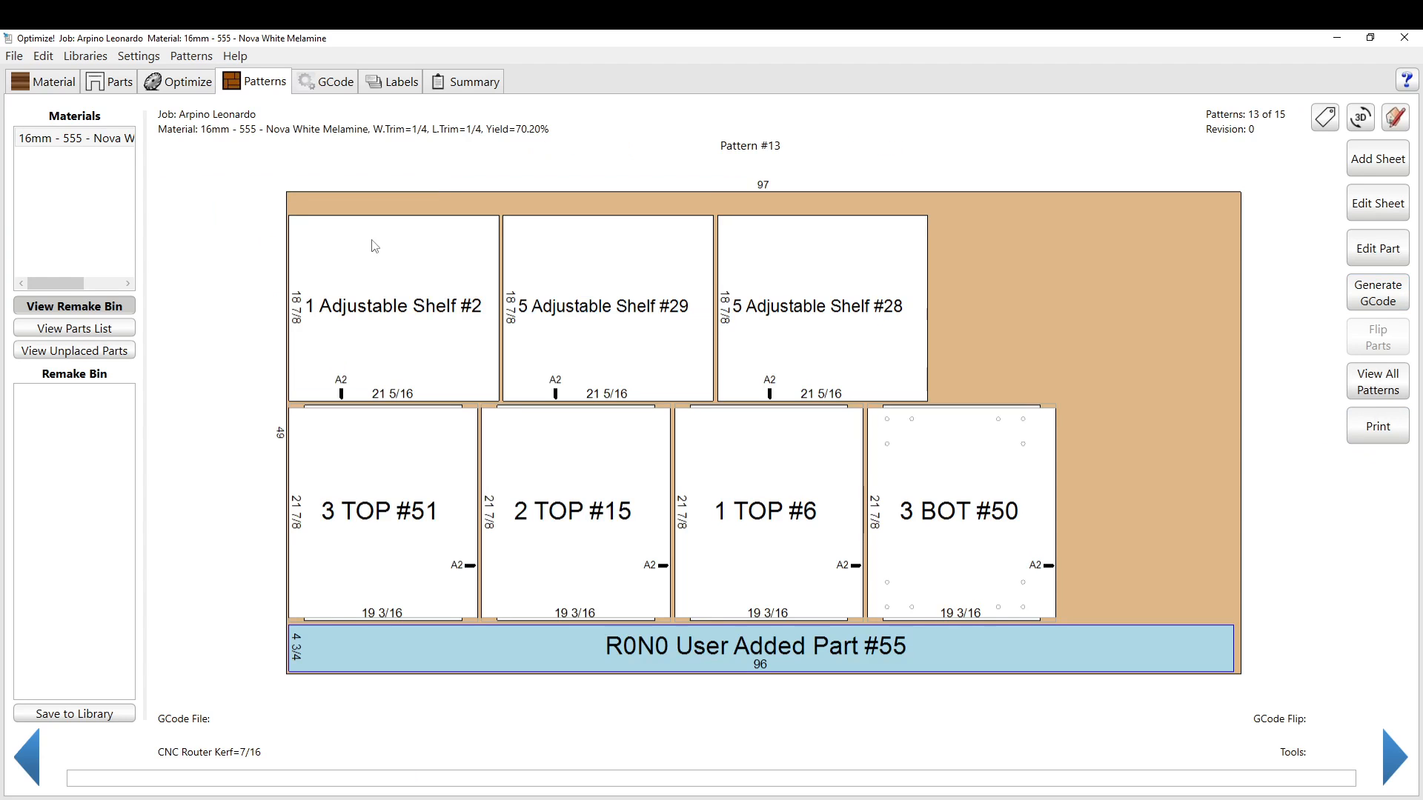
Review the GCode files and tools listed for patterns 1 to 4, and return to pattern 13.
{"action": "left_click", "coordinate": [327, 84]}
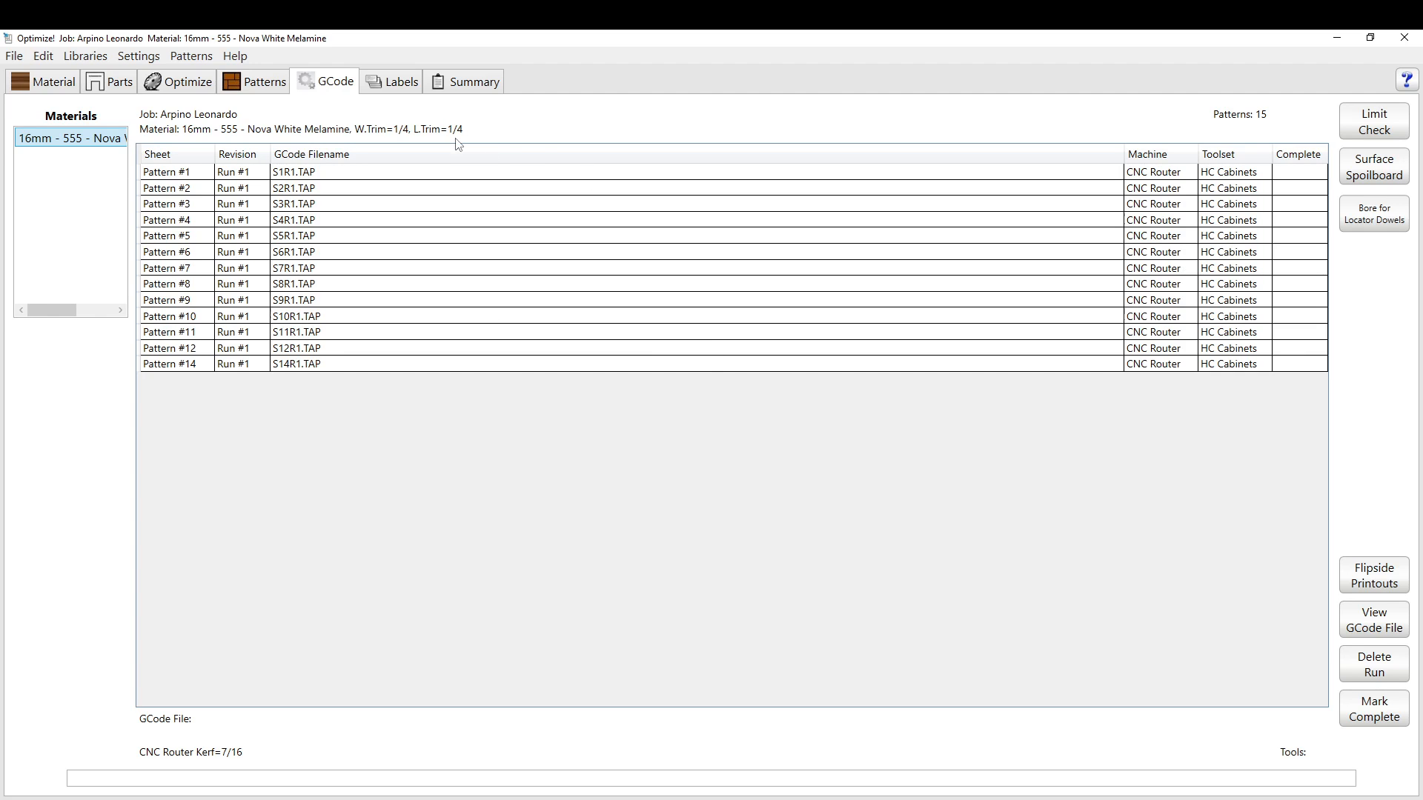
{"action": "left_click", "coordinate": [274, 83]}
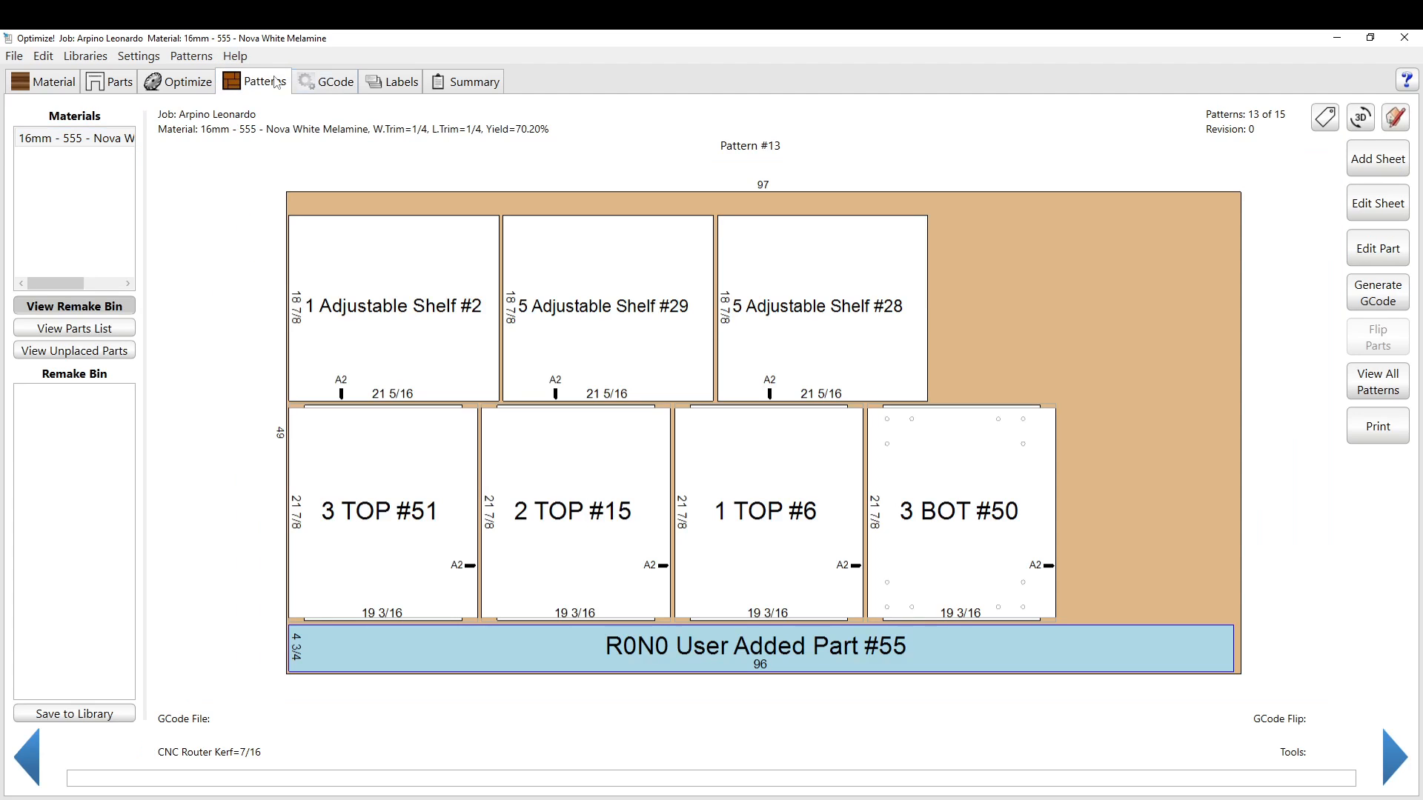
{"action": "left_click", "coordinate": [336, 83]}
{"action": "left_click", "coordinate": [172, 171]}
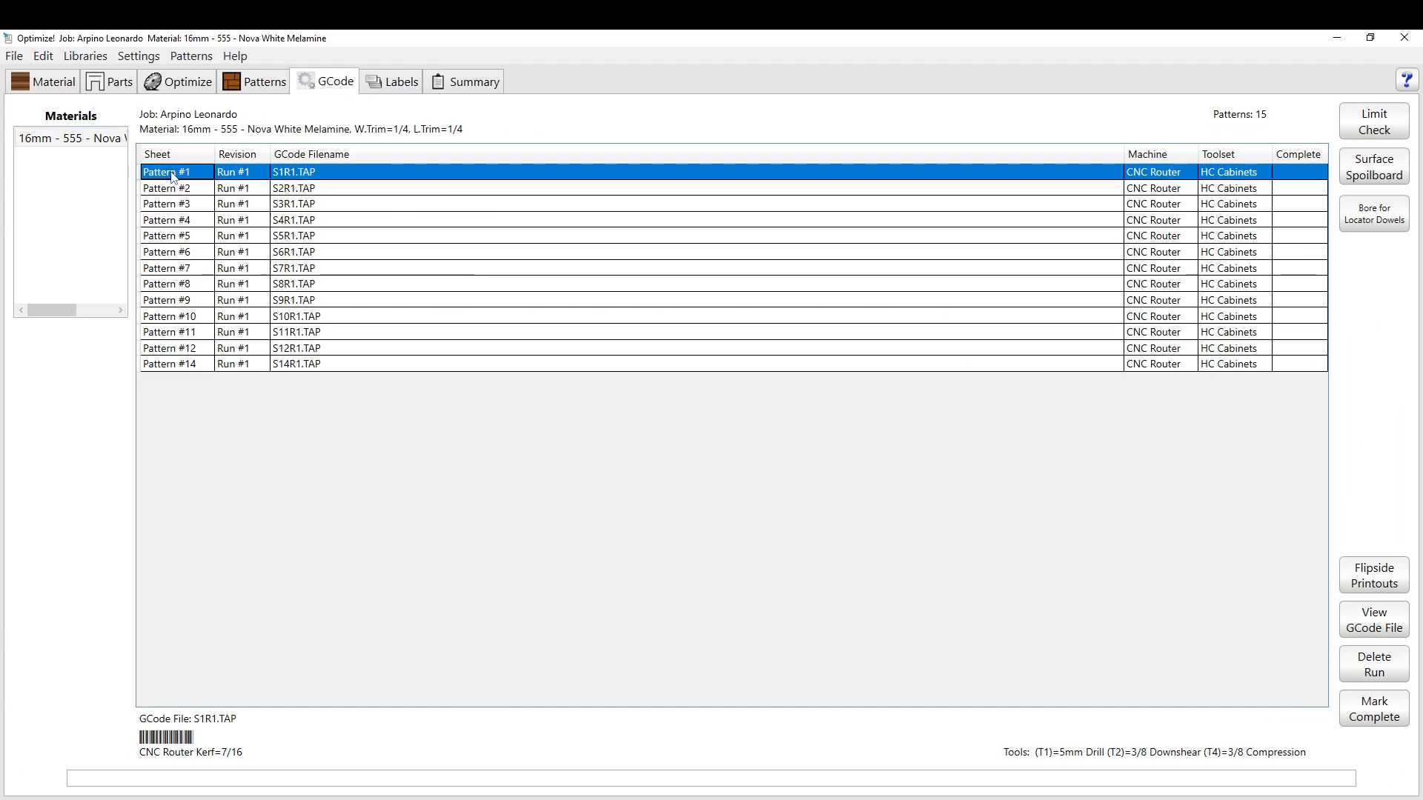
{"action": "left_click", "coordinate": [175, 188]}
{"action": "left_click", "coordinate": [183, 205]}
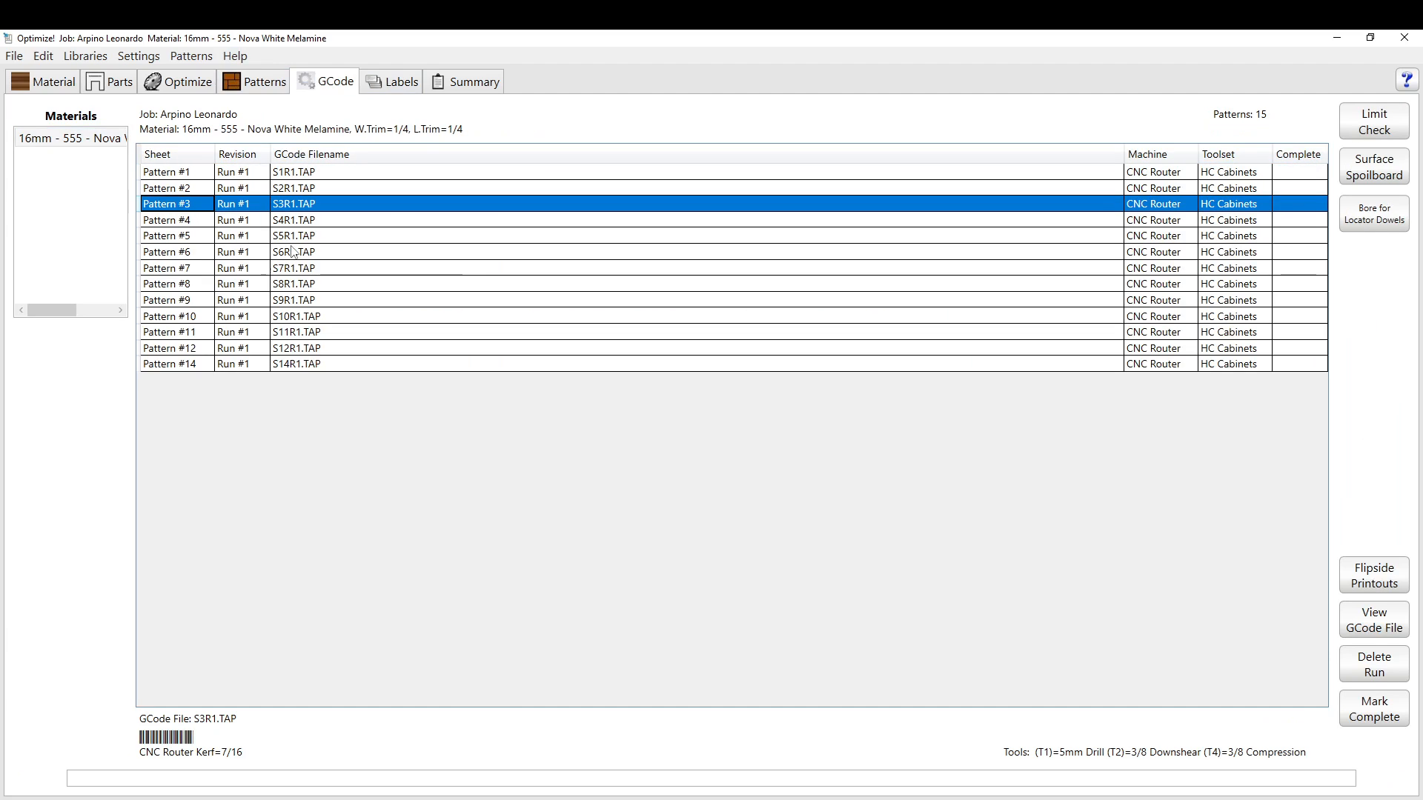
{"action": "left_click", "coordinate": [179, 223]}
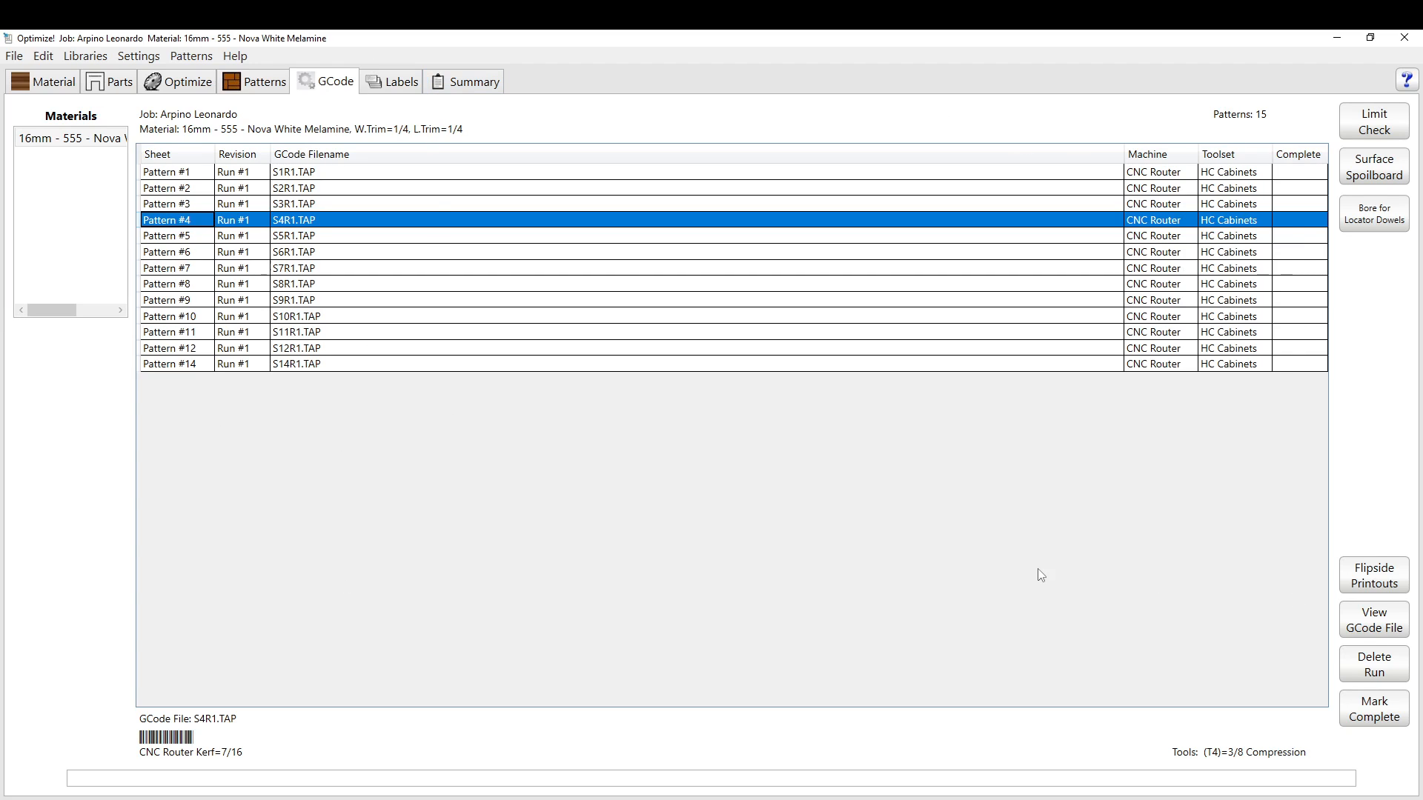
{"action": "left_click", "coordinate": [257, 79]}
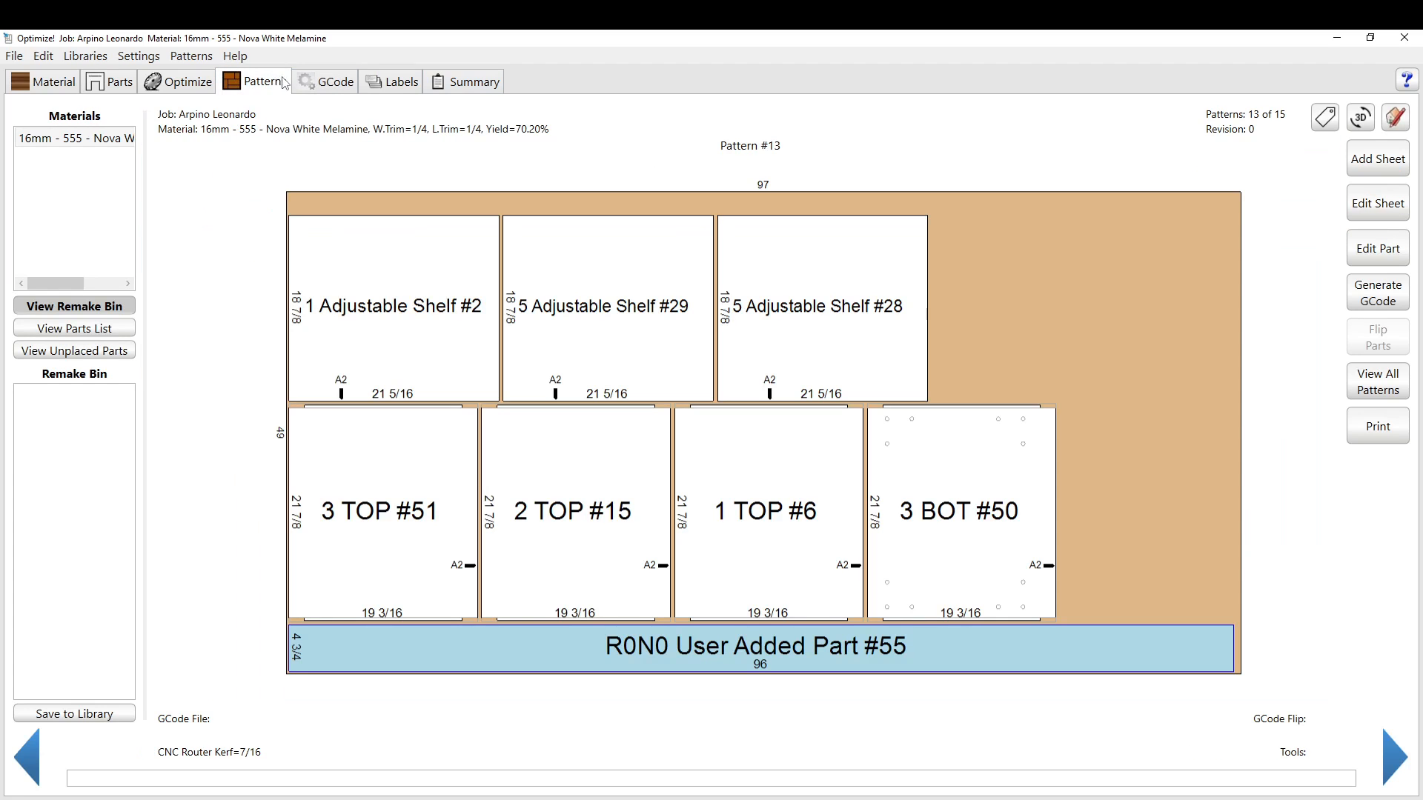
Check the printing and label template, printer and layout preferences for part labels, and close them without changes.
{"action": "left_click", "coordinate": [400, 83]}
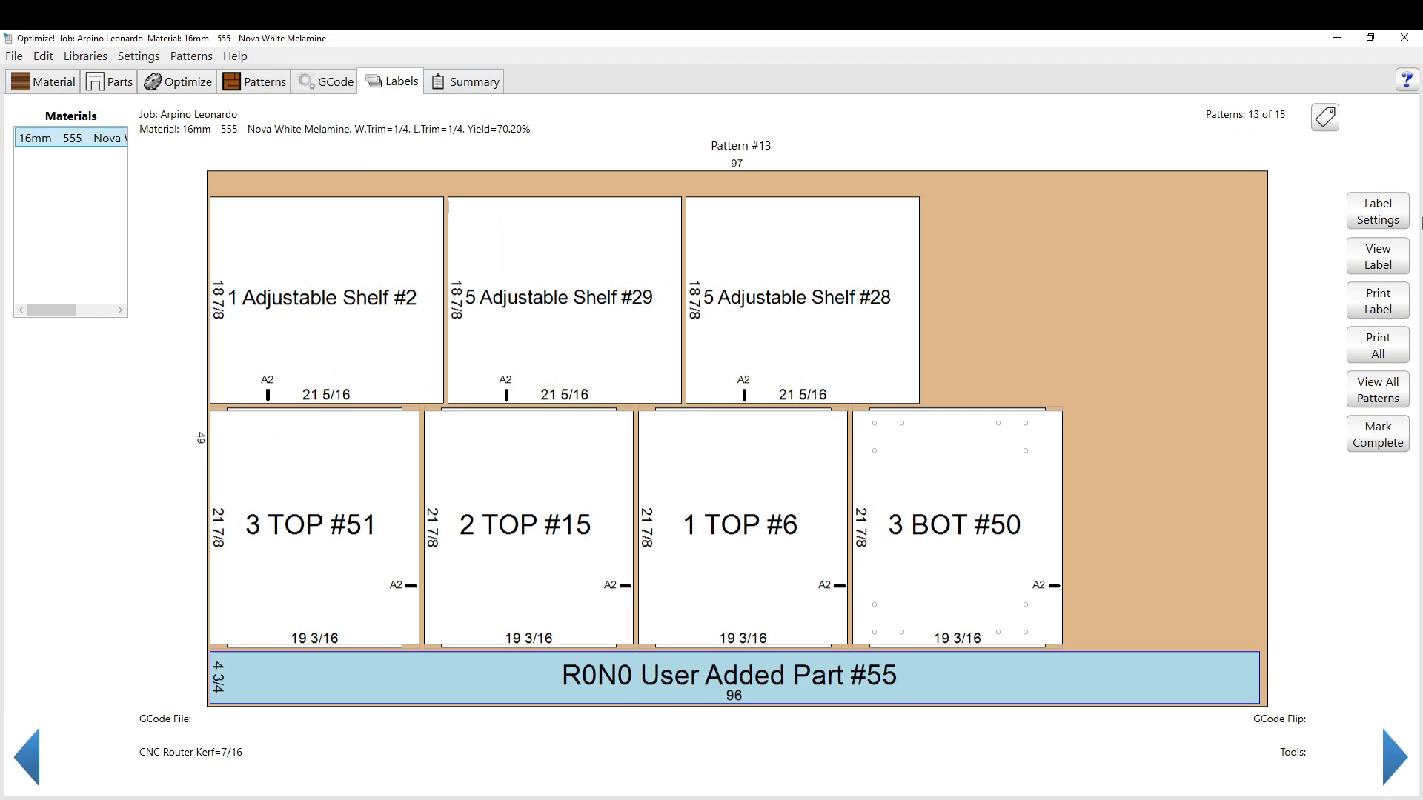
{"action": "left_click", "coordinate": [179, 59]}
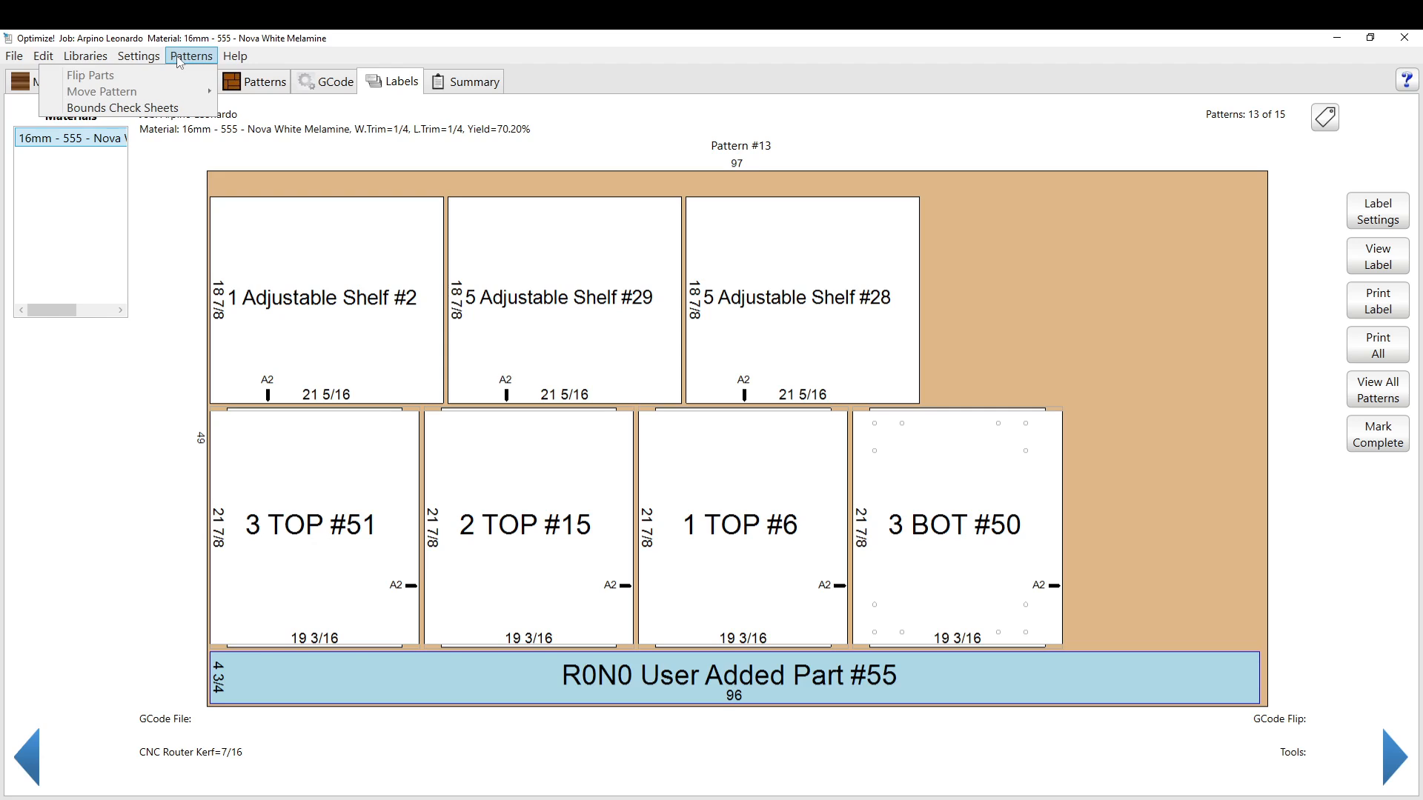
{"action": "left_click", "coordinate": [88, 92]}
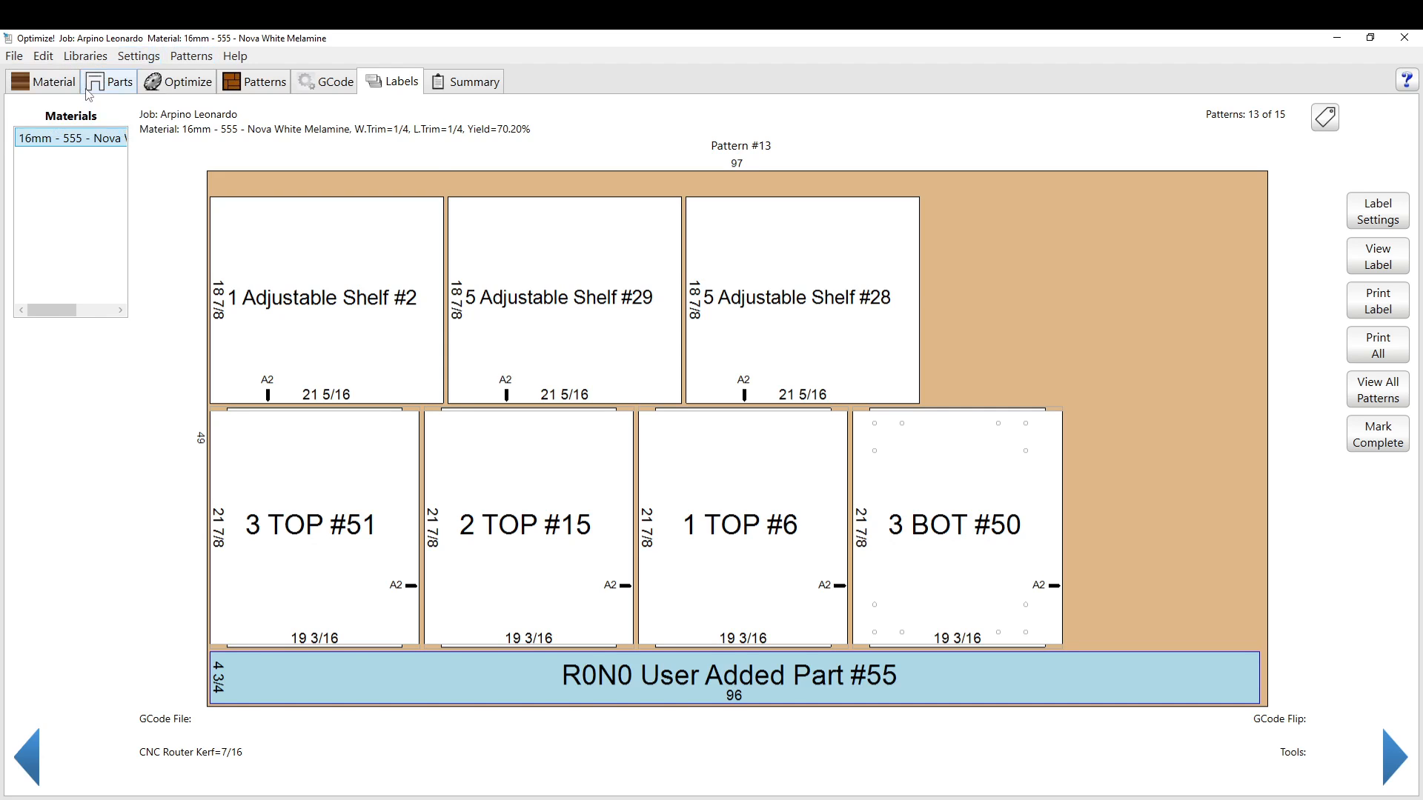
{"action": "left_click", "coordinate": [602, 327]}
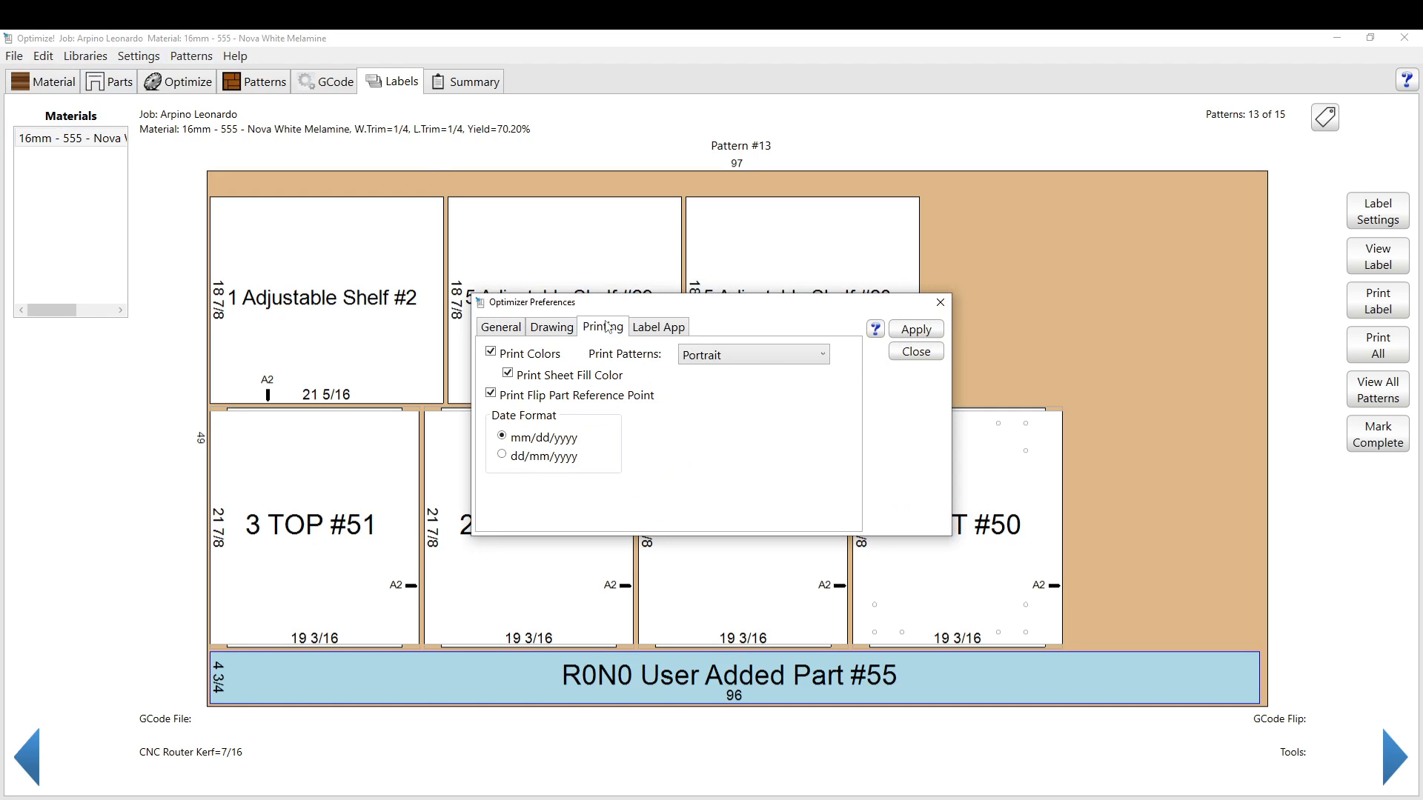
{"action": "left_click", "coordinate": [655, 331]}
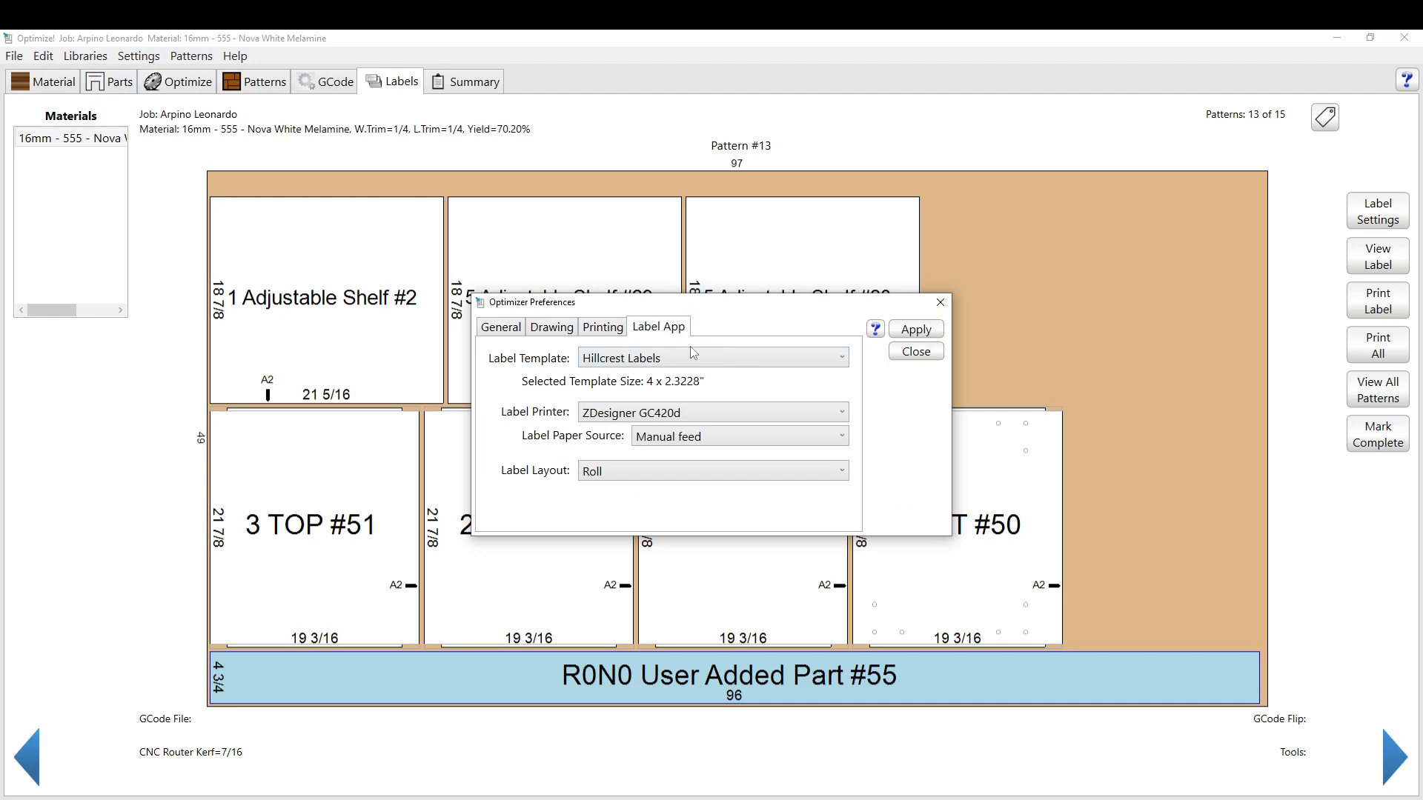
{"action": "left_click", "coordinate": [738, 360]}
{"action": "left_click", "coordinate": [756, 363]}
{"action": "left_click", "coordinate": [639, 412]}
{"action": "left_click", "coordinate": [642, 413]}
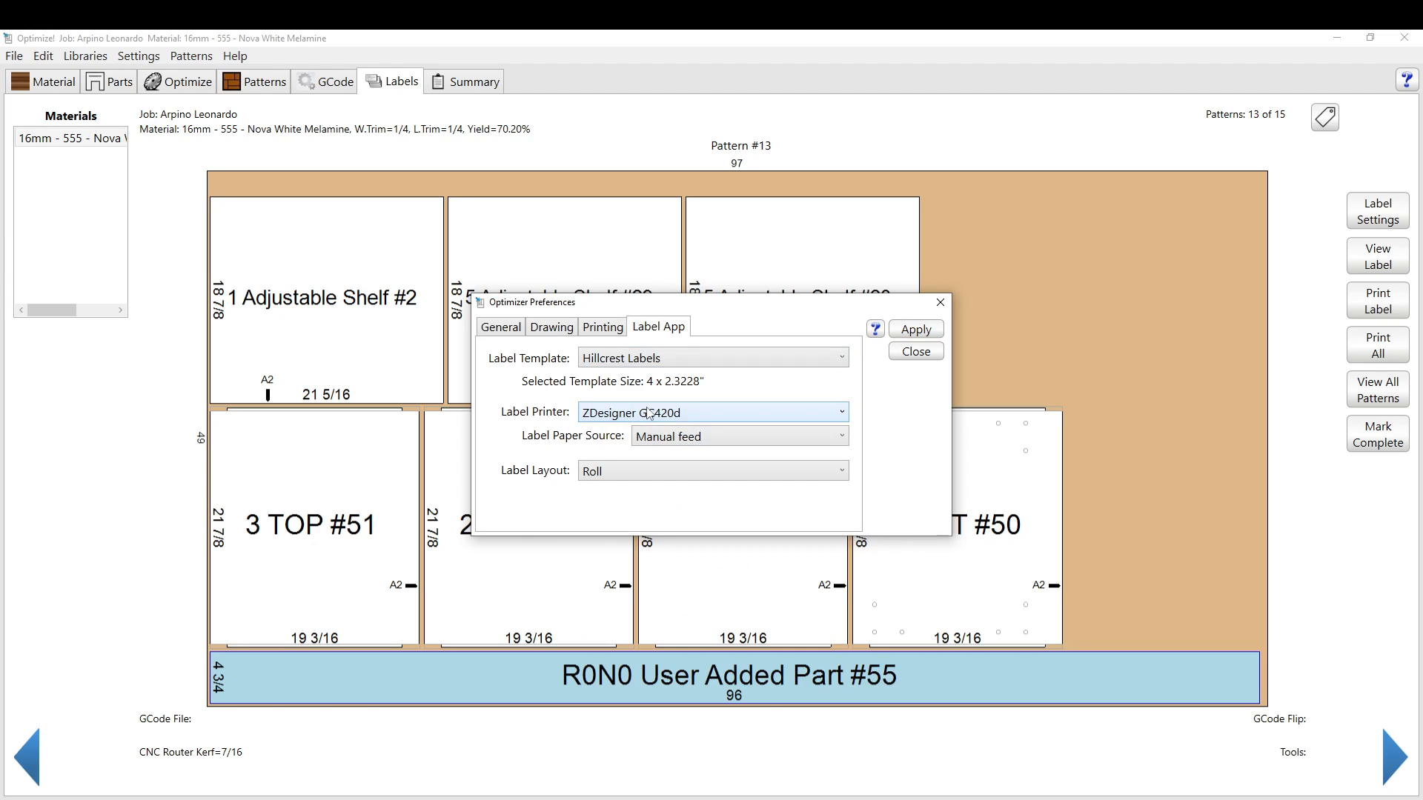
{"action": "left_click", "coordinate": [917, 353]}
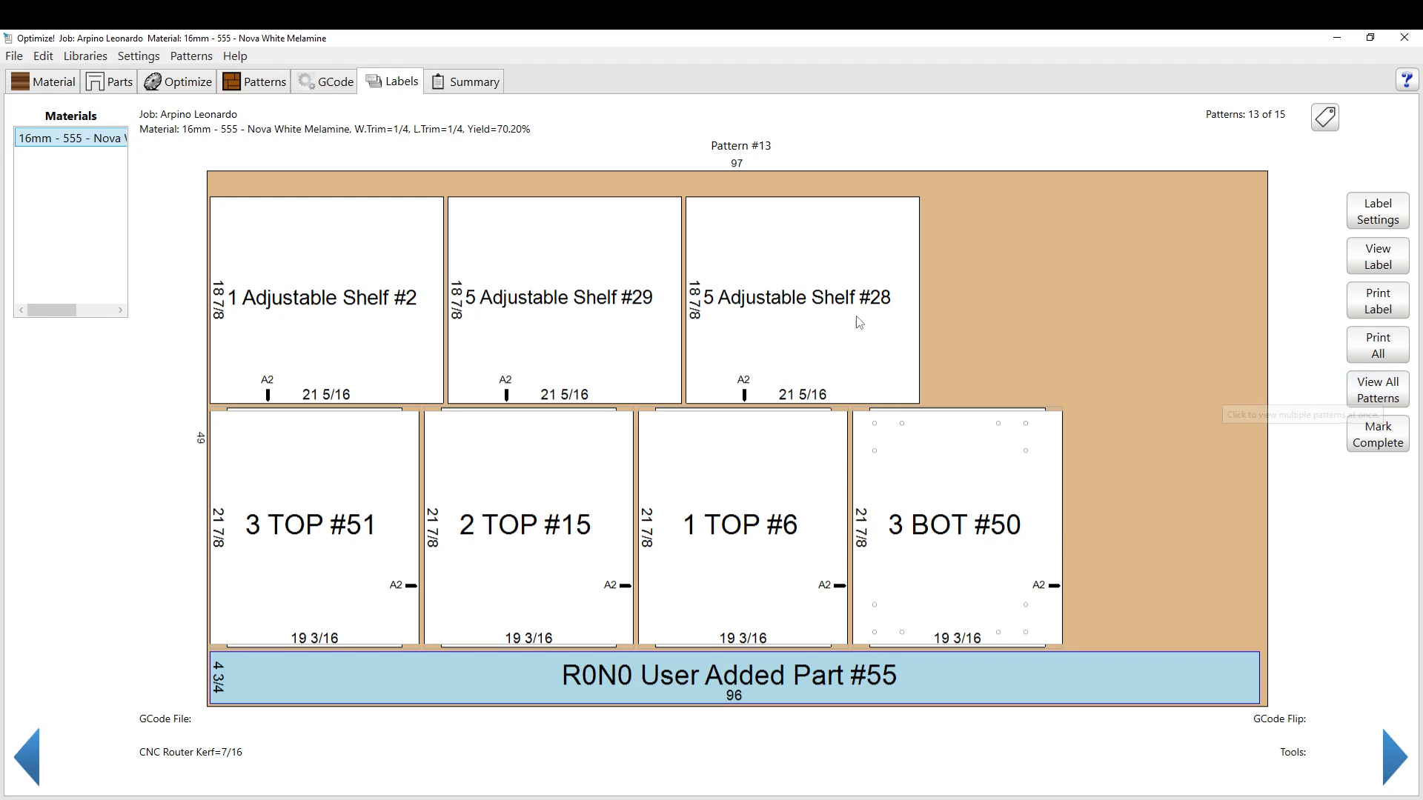
Preview the label for 5 Adjustable Shelf #28 on pattern 13, and close it without printing.
{"action": "left_click", "coordinate": [746, 282]}
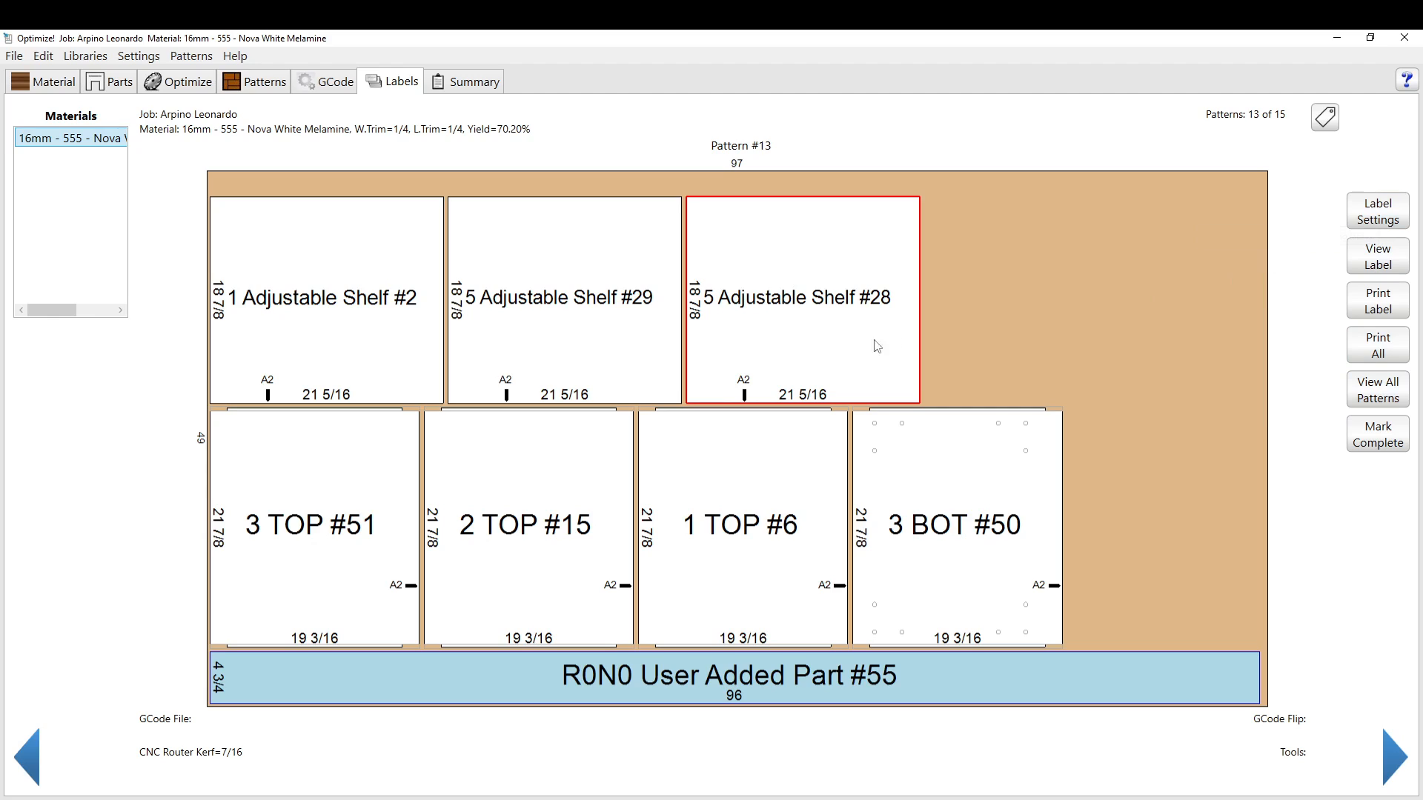
{"action": "left_click", "coordinate": [1375, 264]}
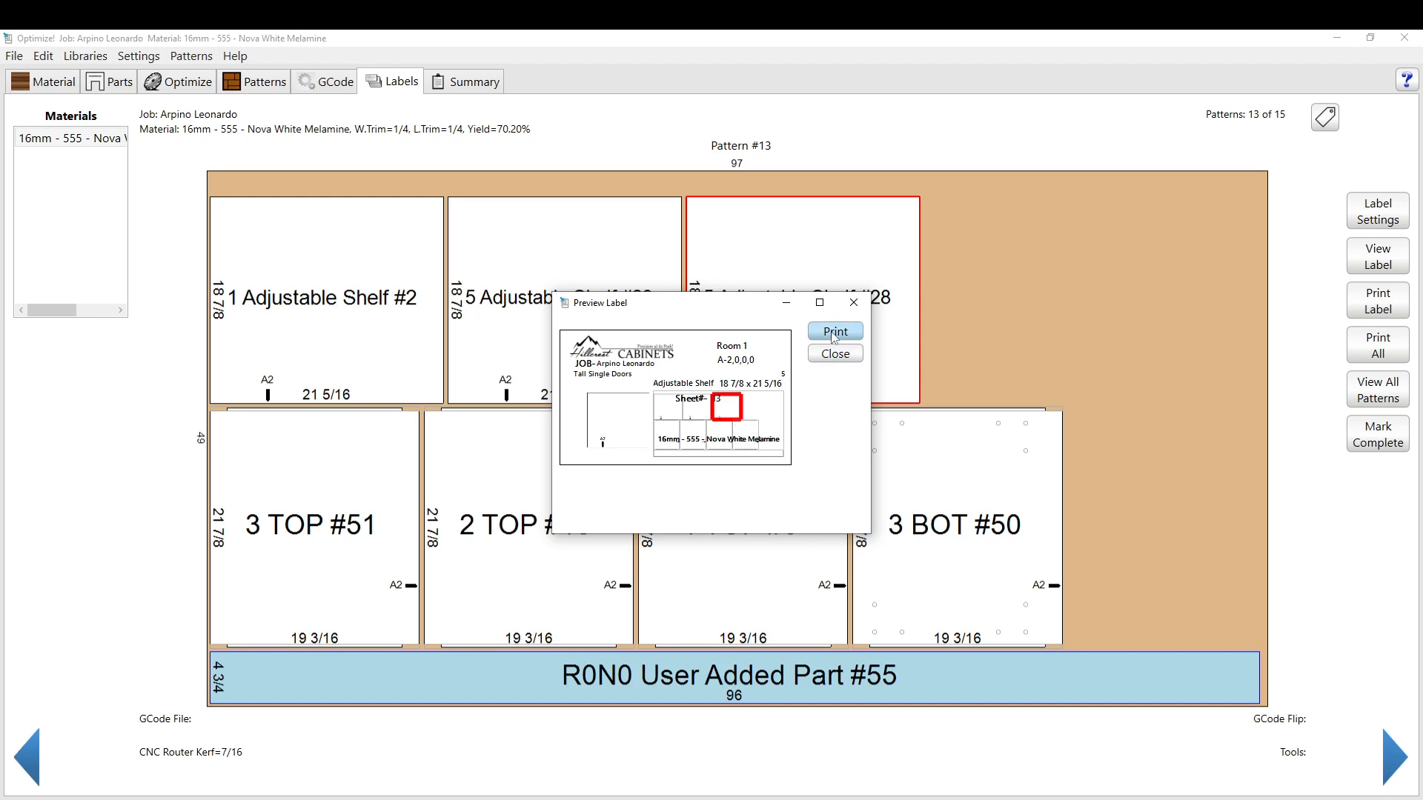
{"action": "left_click", "coordinate": [835, 354]}
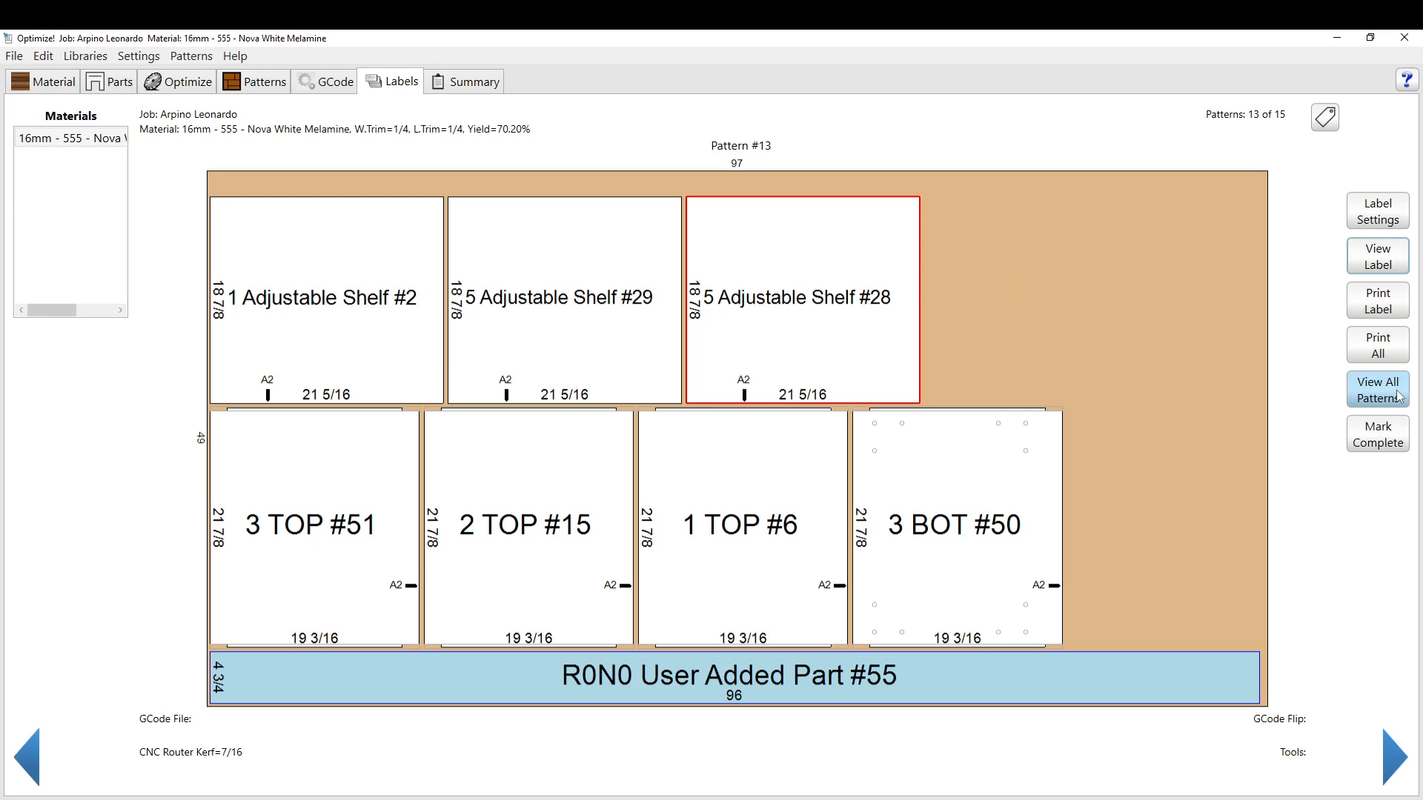
Mark all parts on pattern 13 complete, clear their completed status, and mark them complete again.
{"action": "left_click", "coordinate": [1373, 427]}
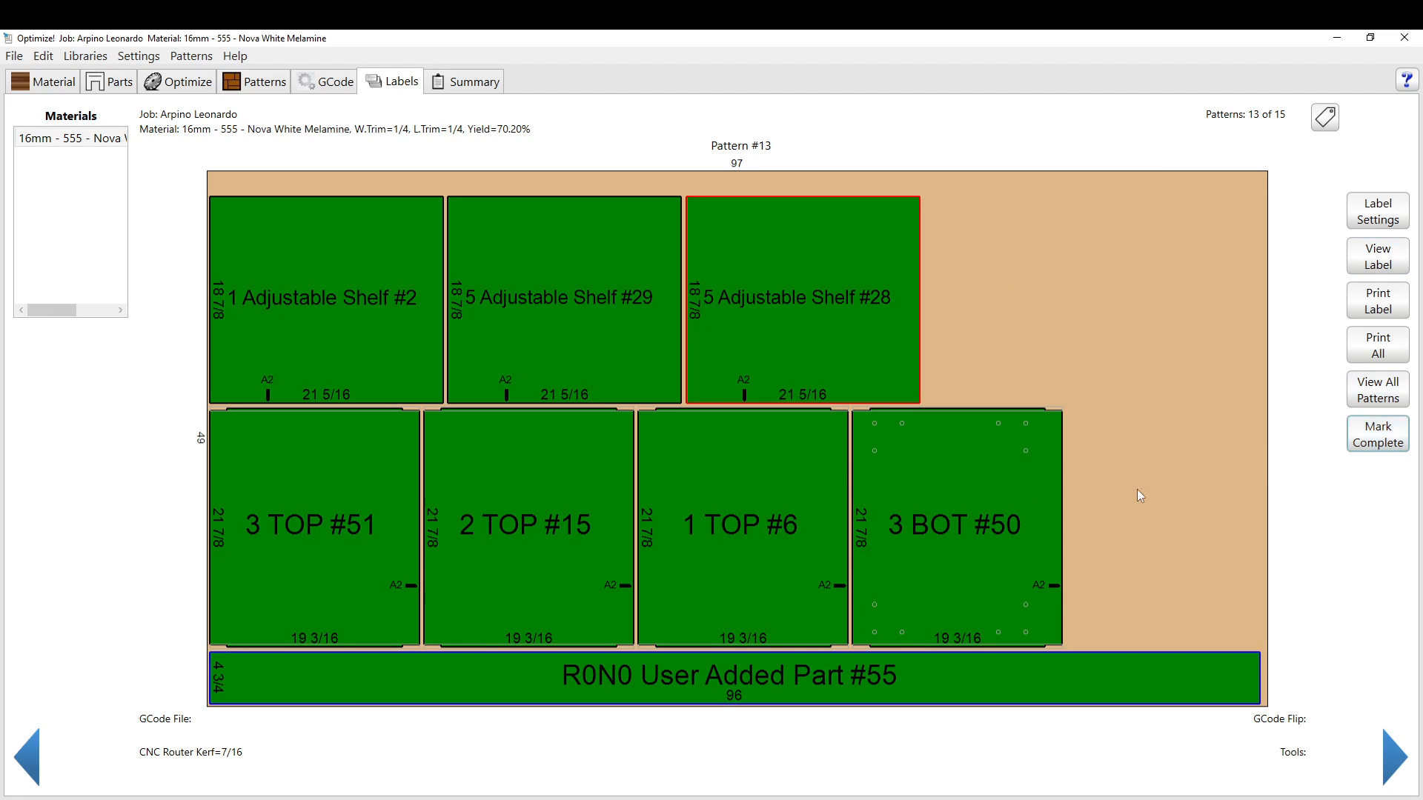
{"action": "left_click", "coordinate": [1382, 440]}
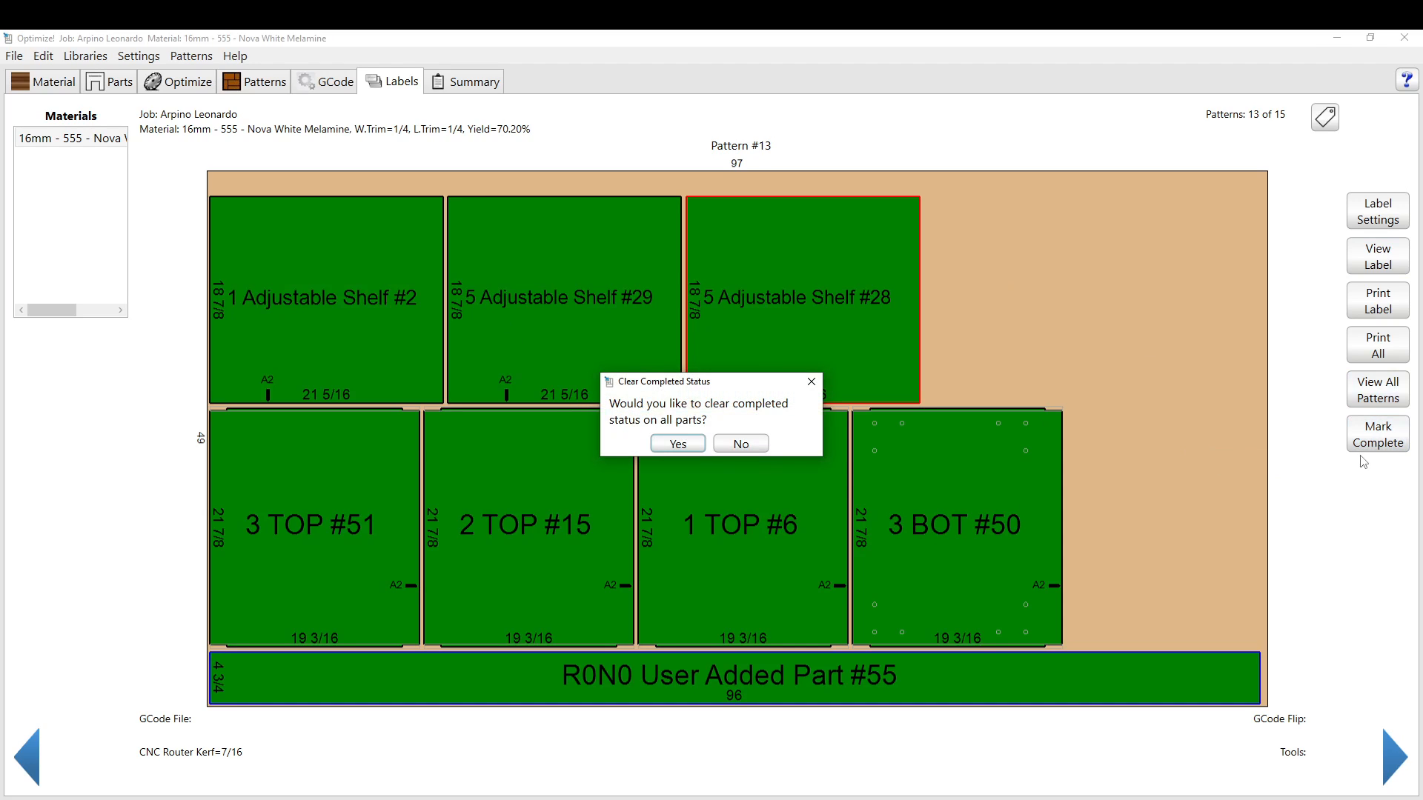
{"action": "left_click", "coordinate": [663, 445]}
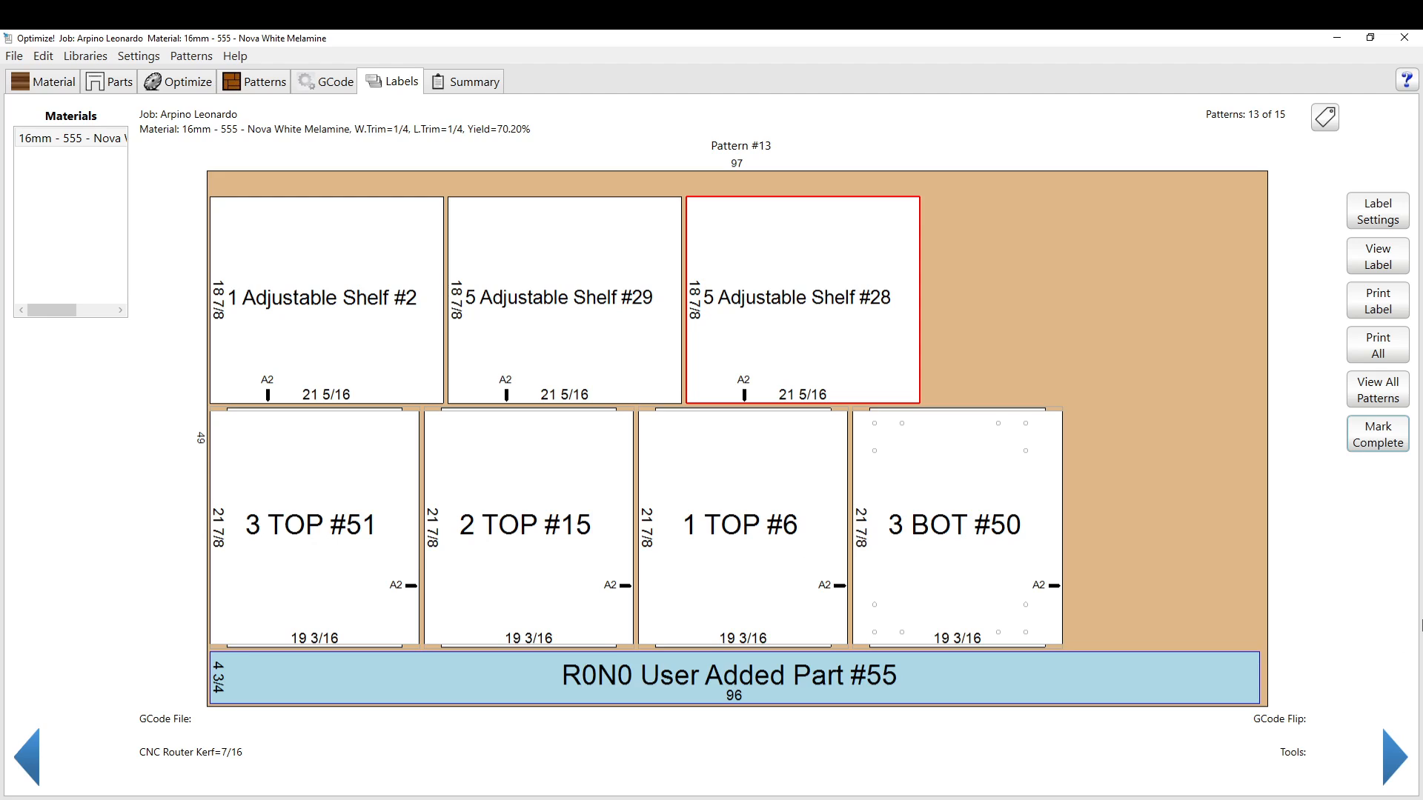
{"action": "left_click", "coordinate": [1382, 429]}
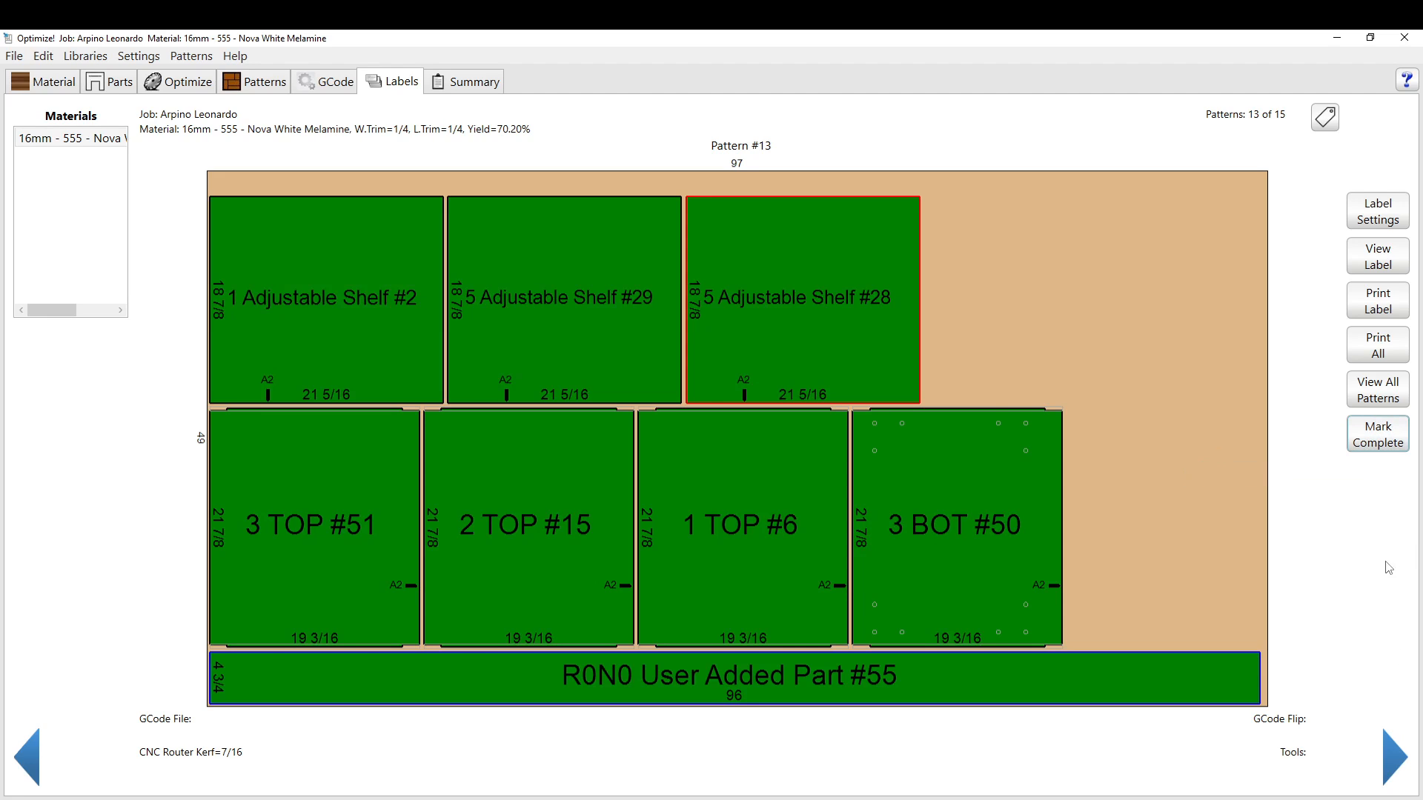
Look through the label overview of all patterns to compare completed and open sheets, reopening pattern 13 in between.
{"action": "left_click", "coordinate": [1368, 397]}
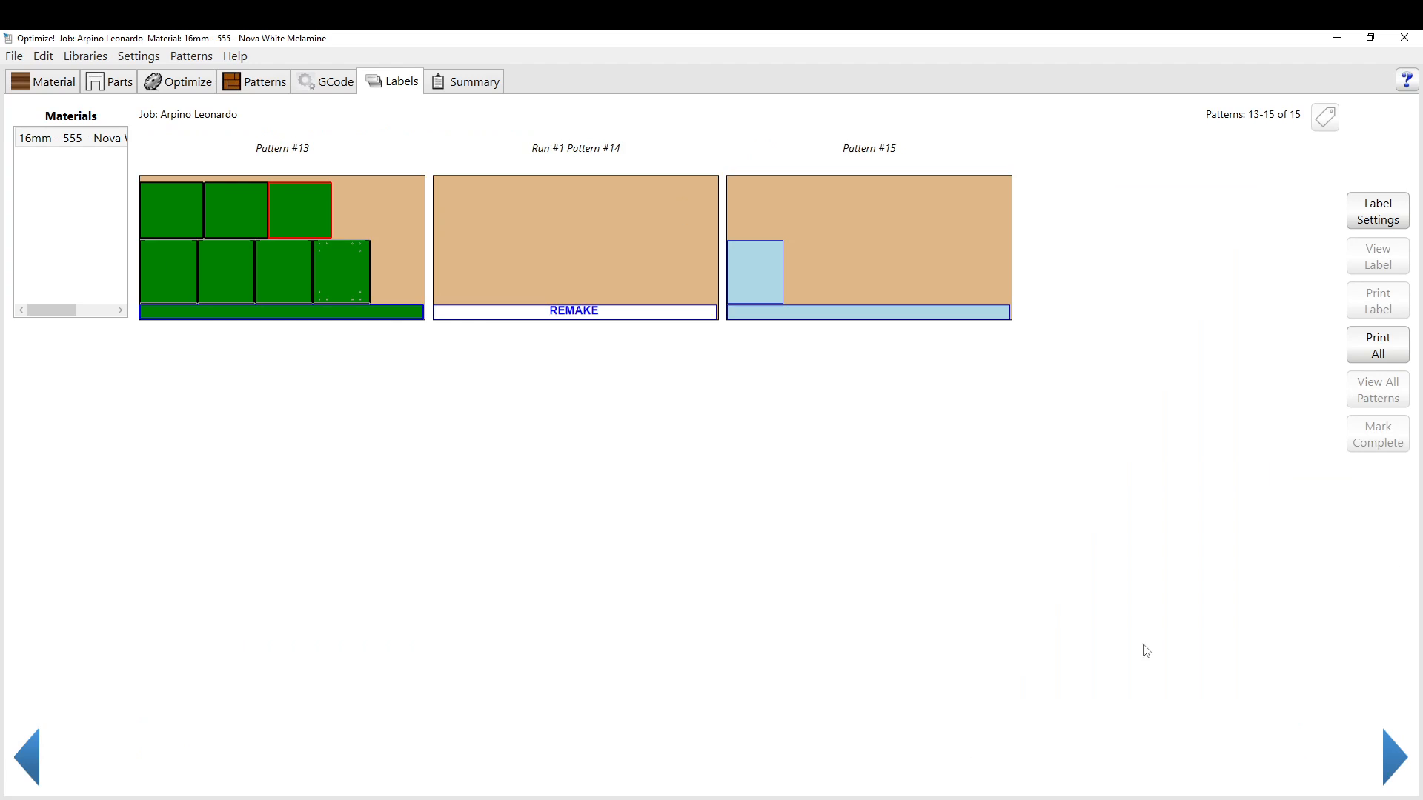
{"action": "left_click", "coordinate": [33, 757]}
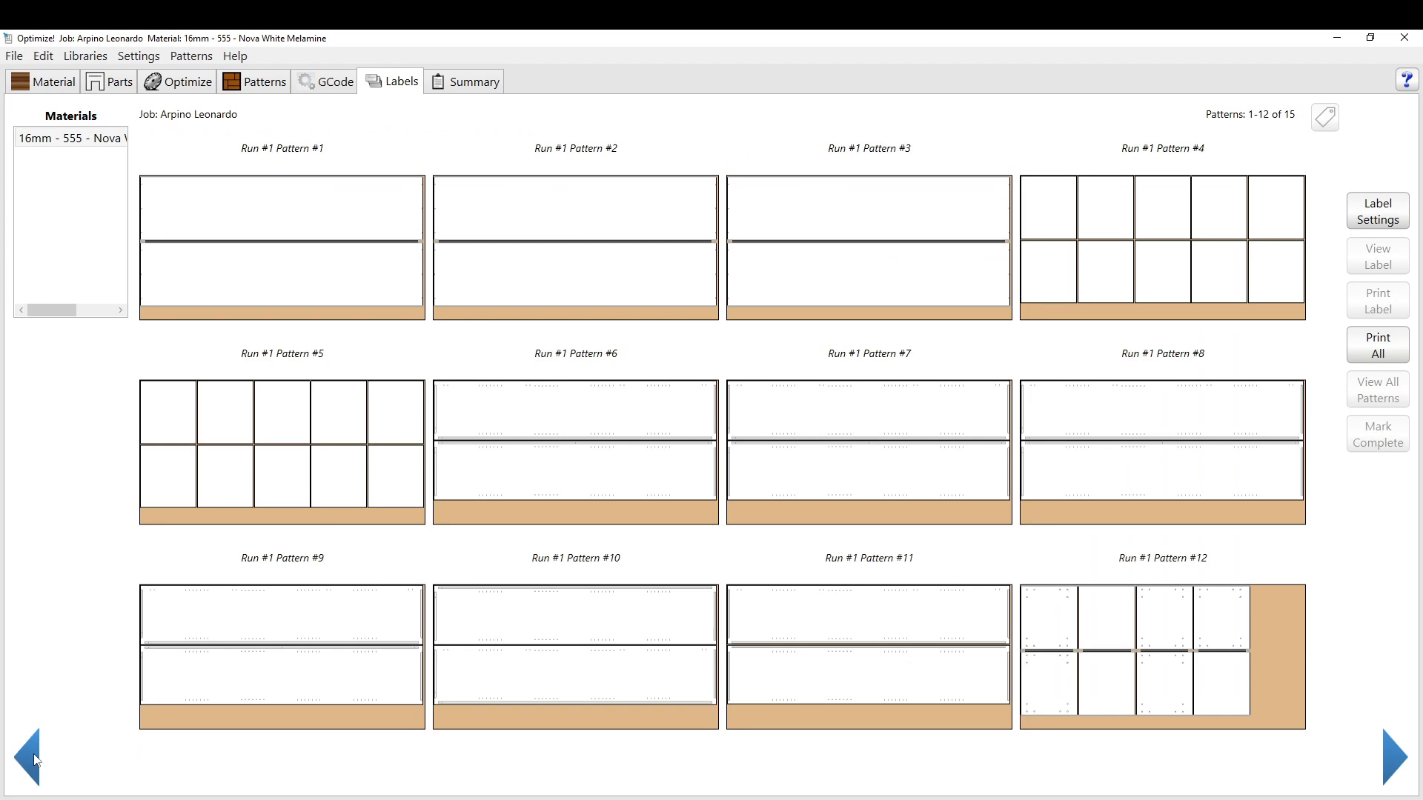
{"action": "left_click", "coordinate": [1394, 773]}
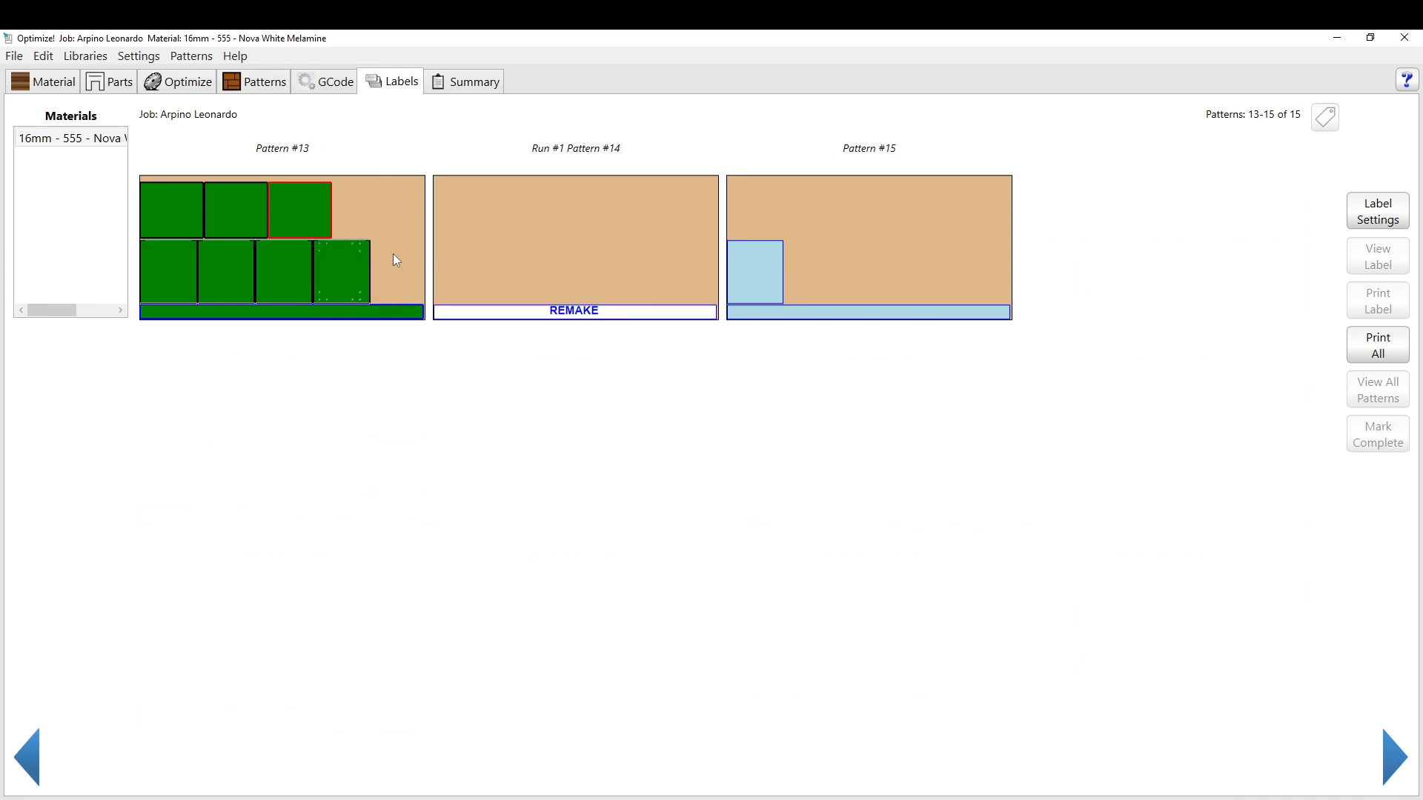
{"action": "left_click", "coordinate": [397, 259]}
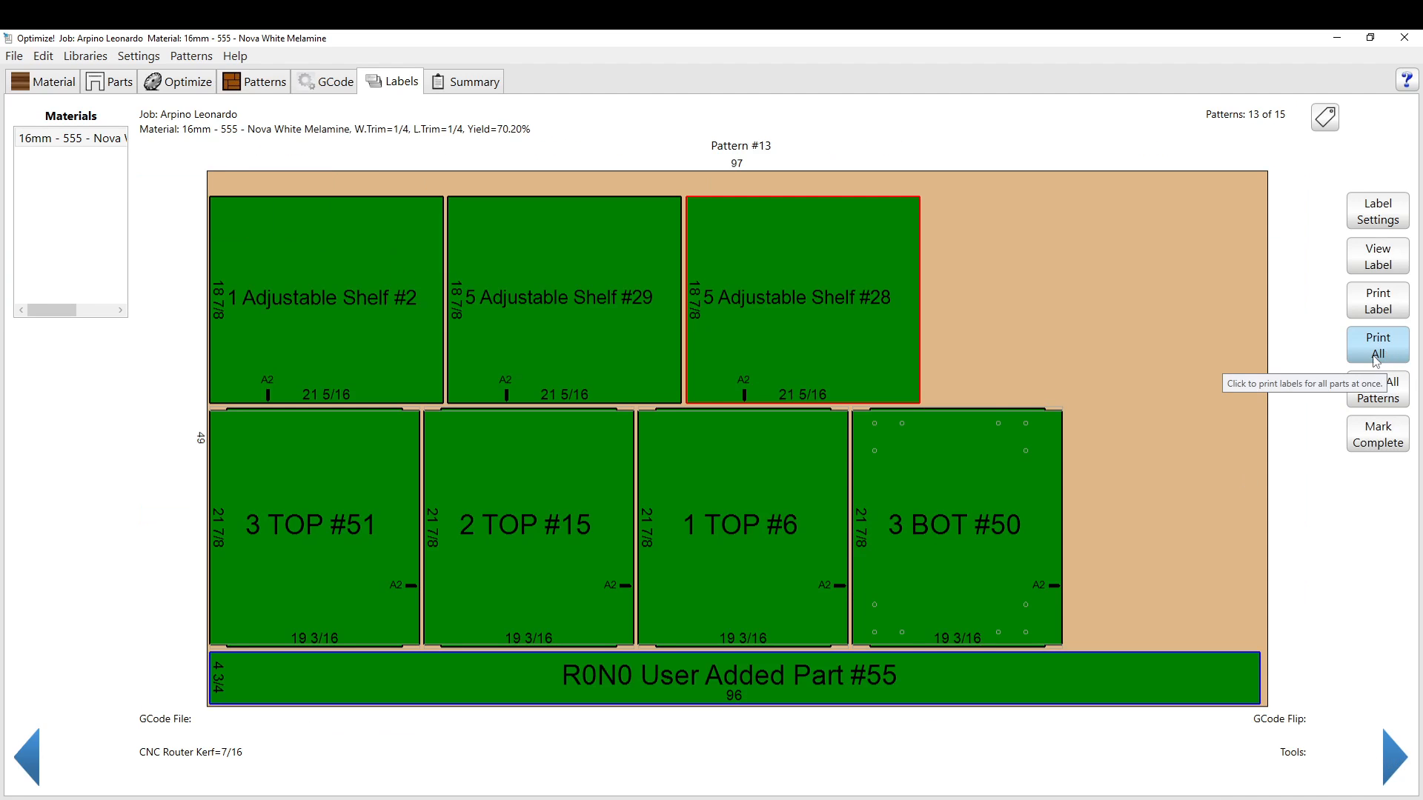
{"action": "left_click", "coordinate": [1380, 396]}
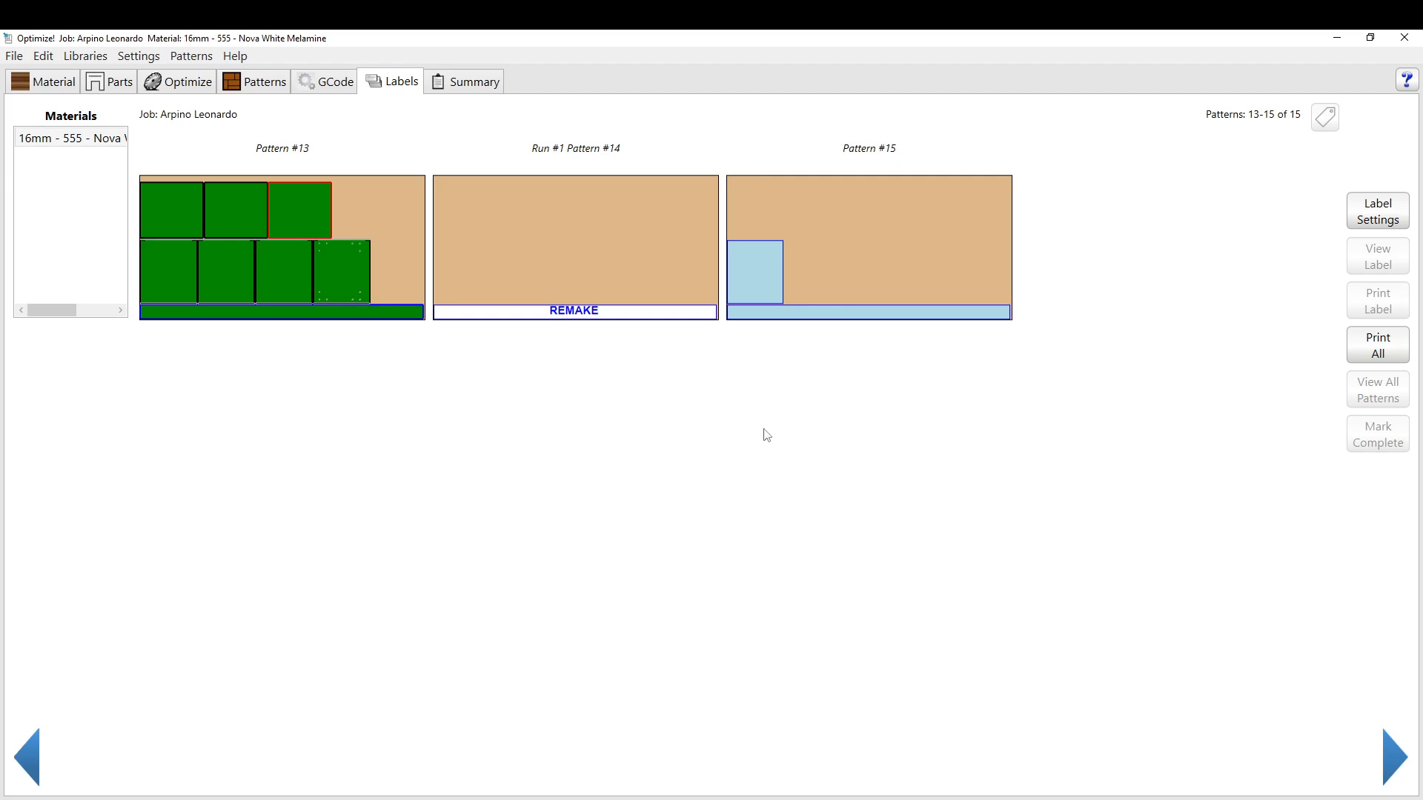
{"action": "left_click", "coordinate": [1398, 765]}
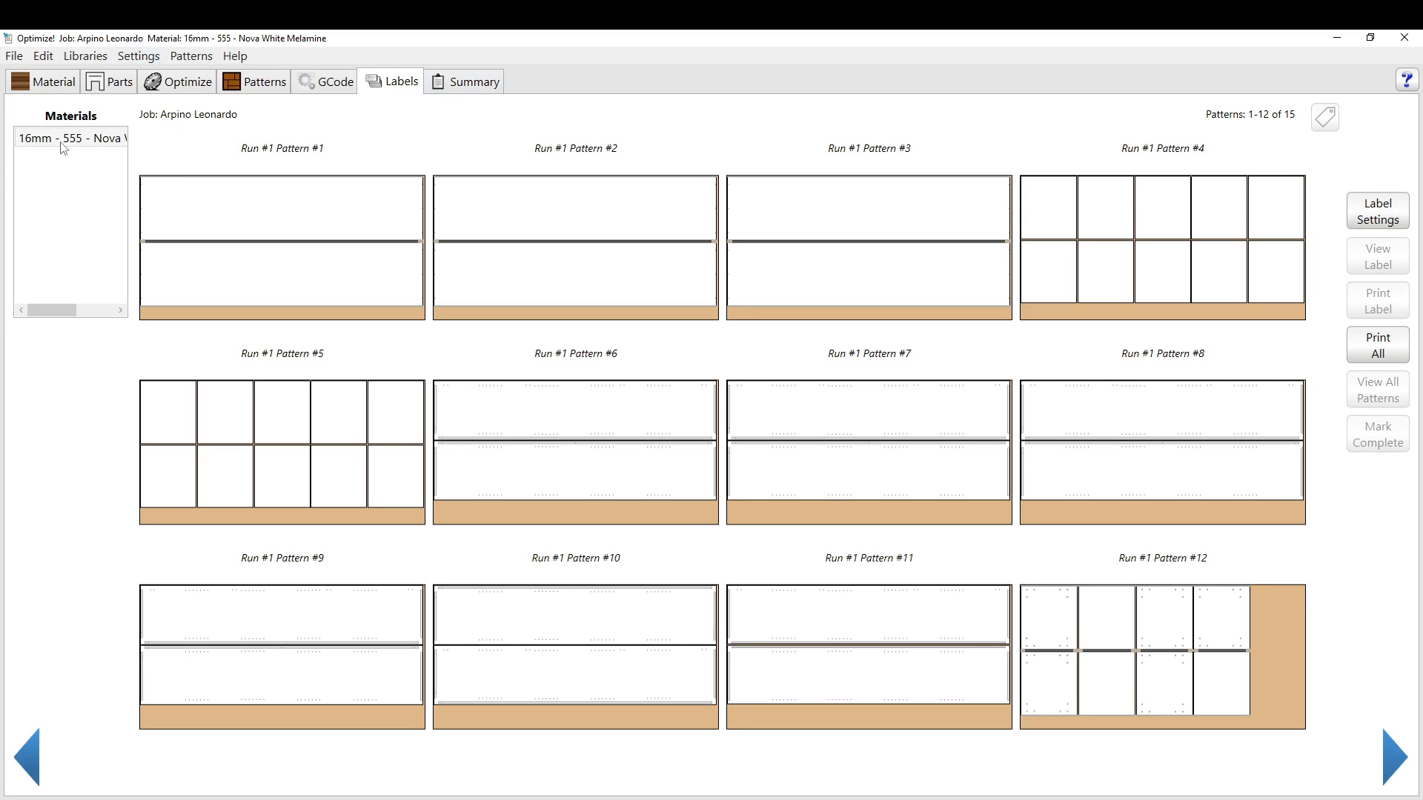
Review the per-sheet yield and material cost summary, and check the units, display format and rounding options without changes.
{"action": "left_click", "coordinate": [477, 87]}
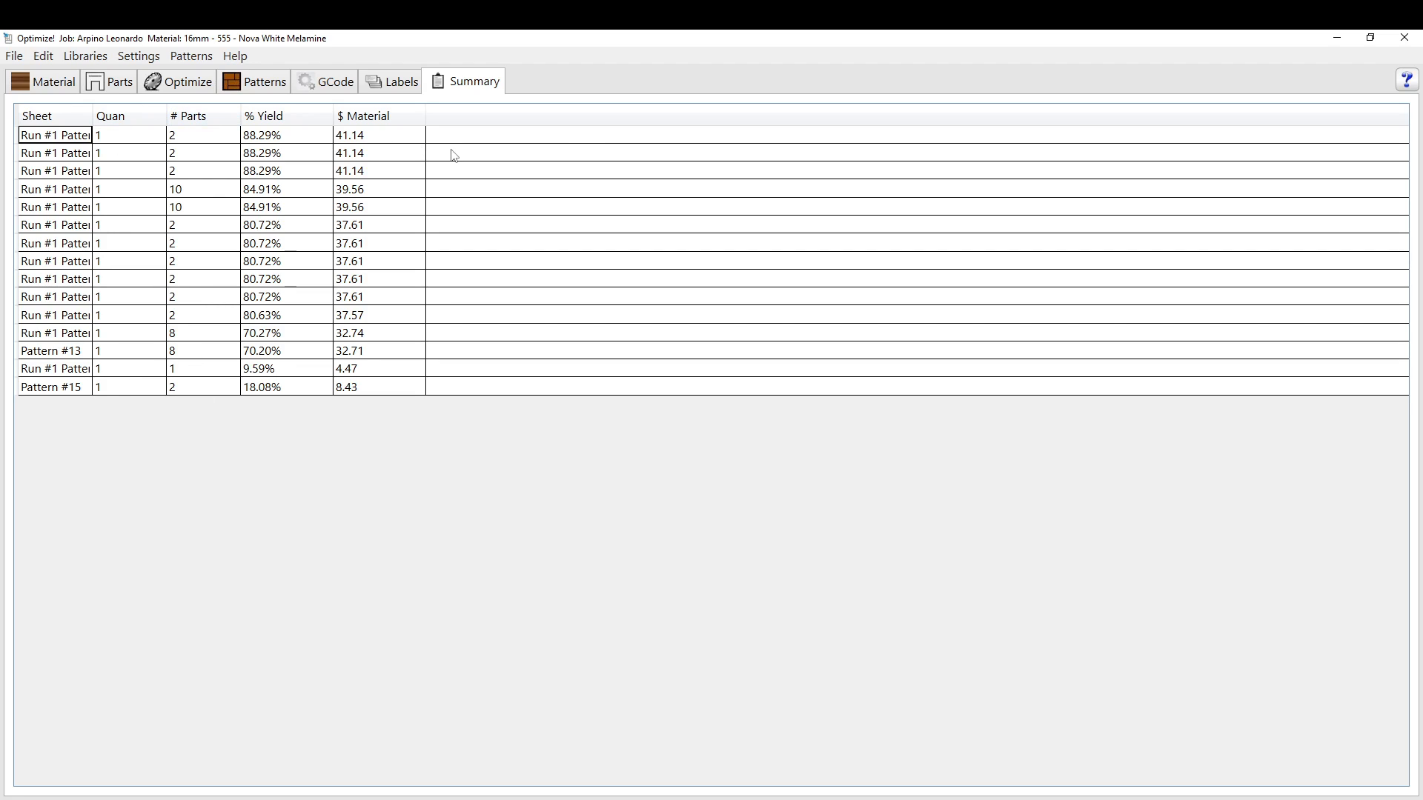
{"action": "left_click", "coordinate": [222, 81]}
{"action": "left_click", "coordinate": [192, 56]}
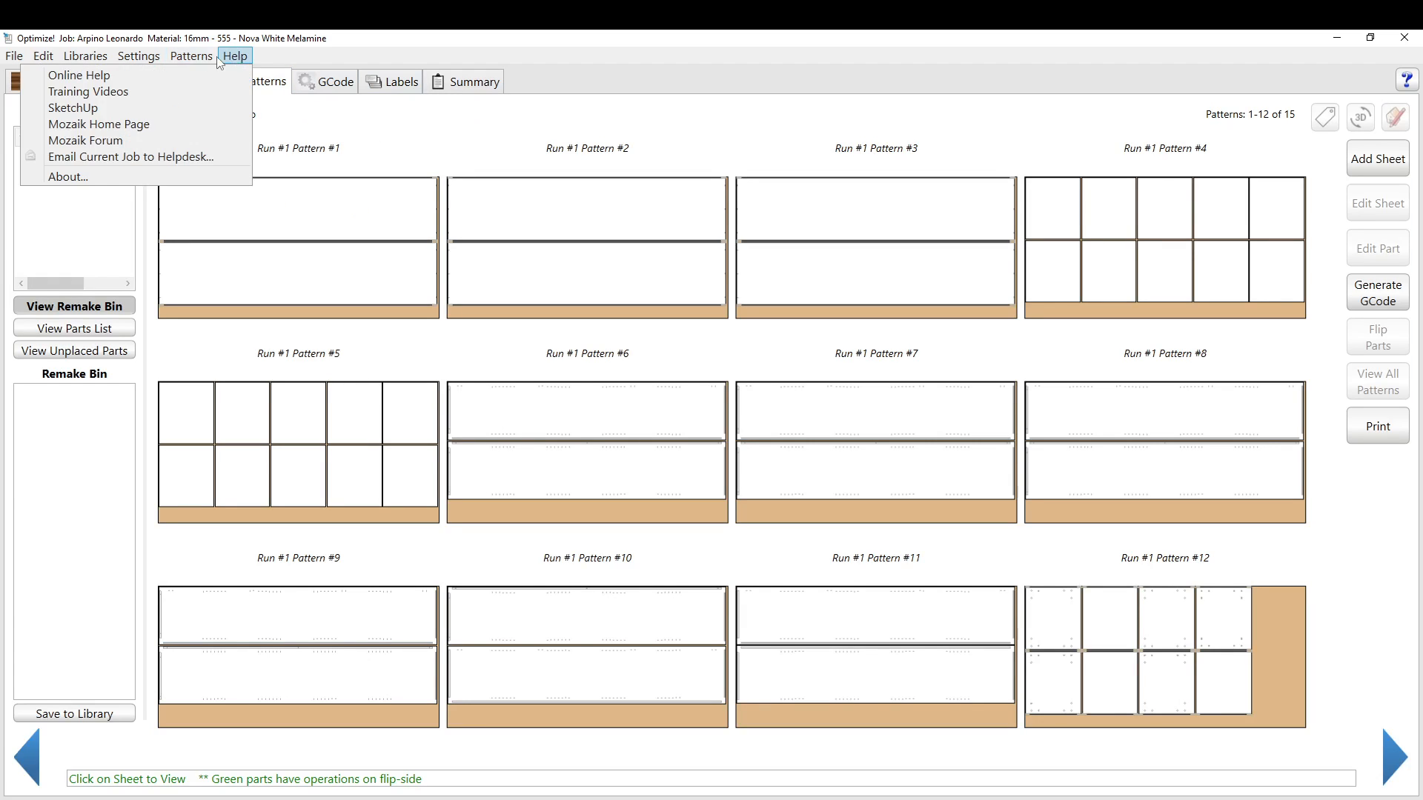
{"action": "mouse_move", "coordinate": [156, 52]}
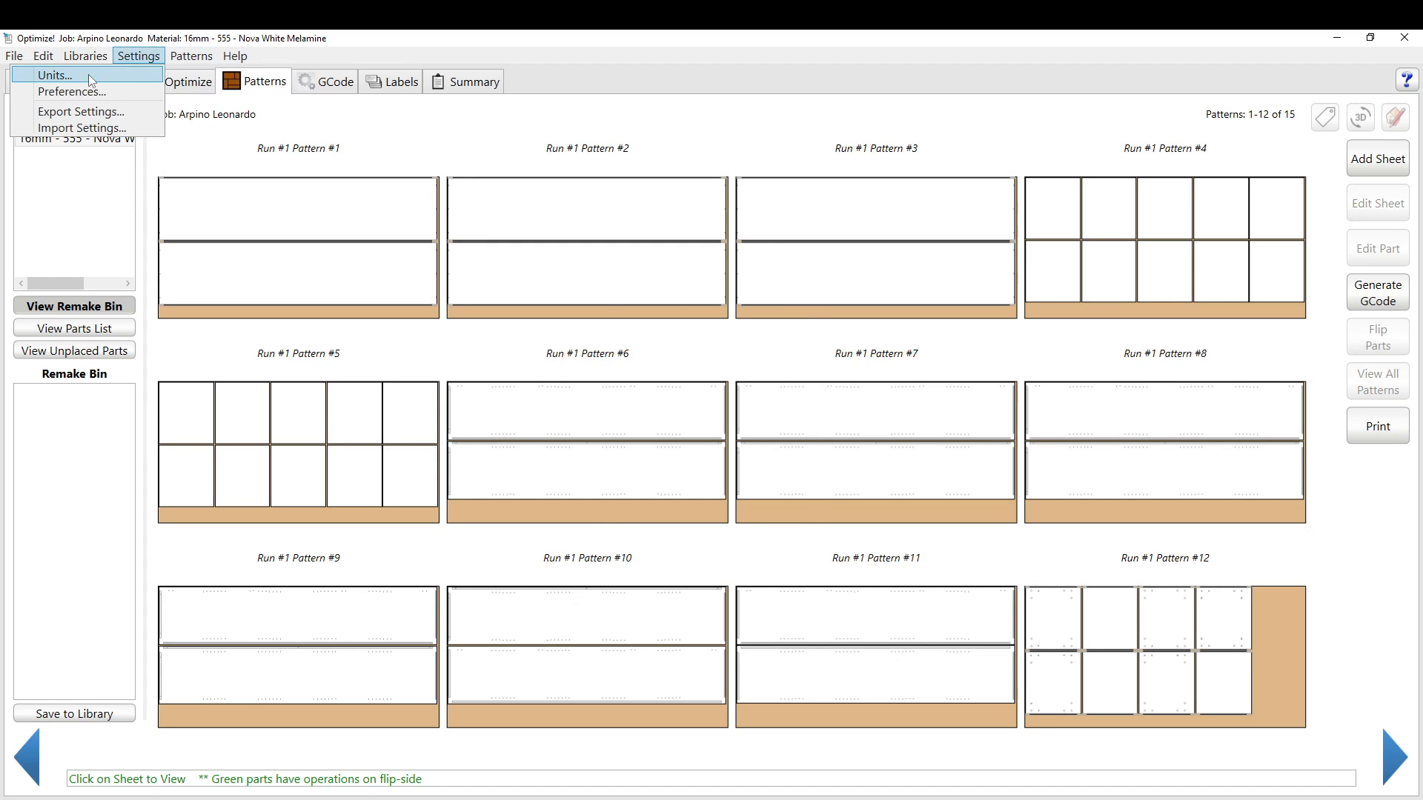
{"action": "left_click", "coordinate": [88, 74]}
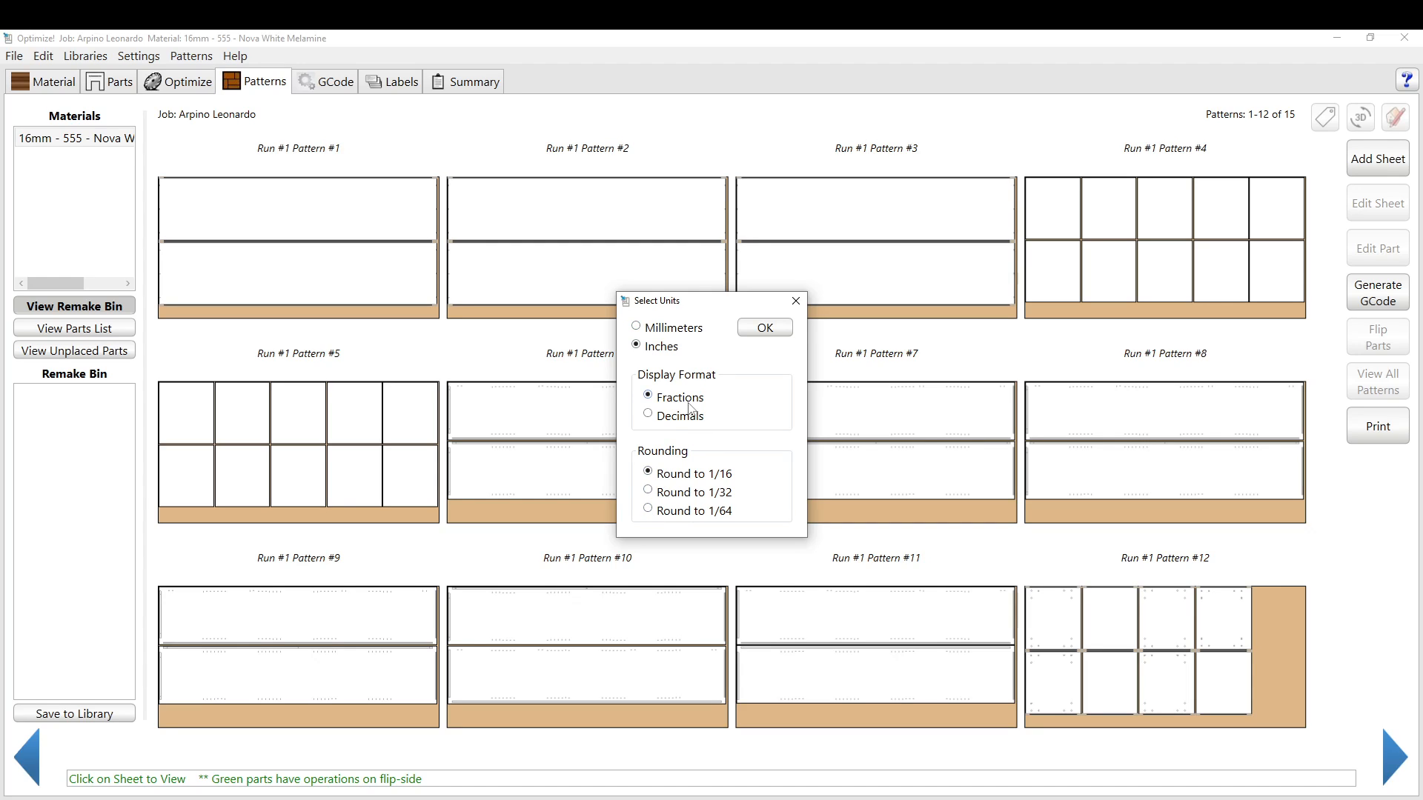
{"action": "left_click", "coordinate": [797, 302]}
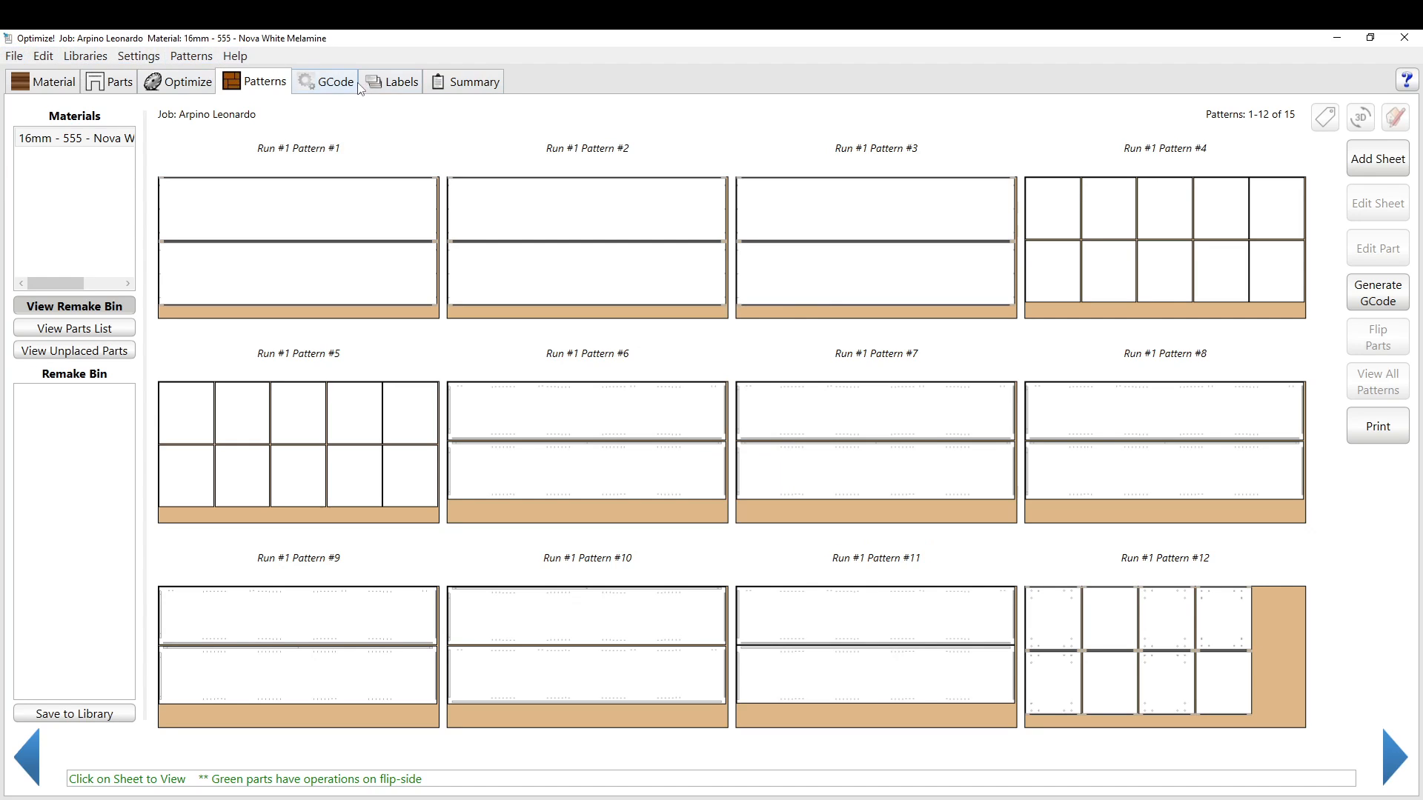
{"action": "left_click", "coordinate": [138, 55]}
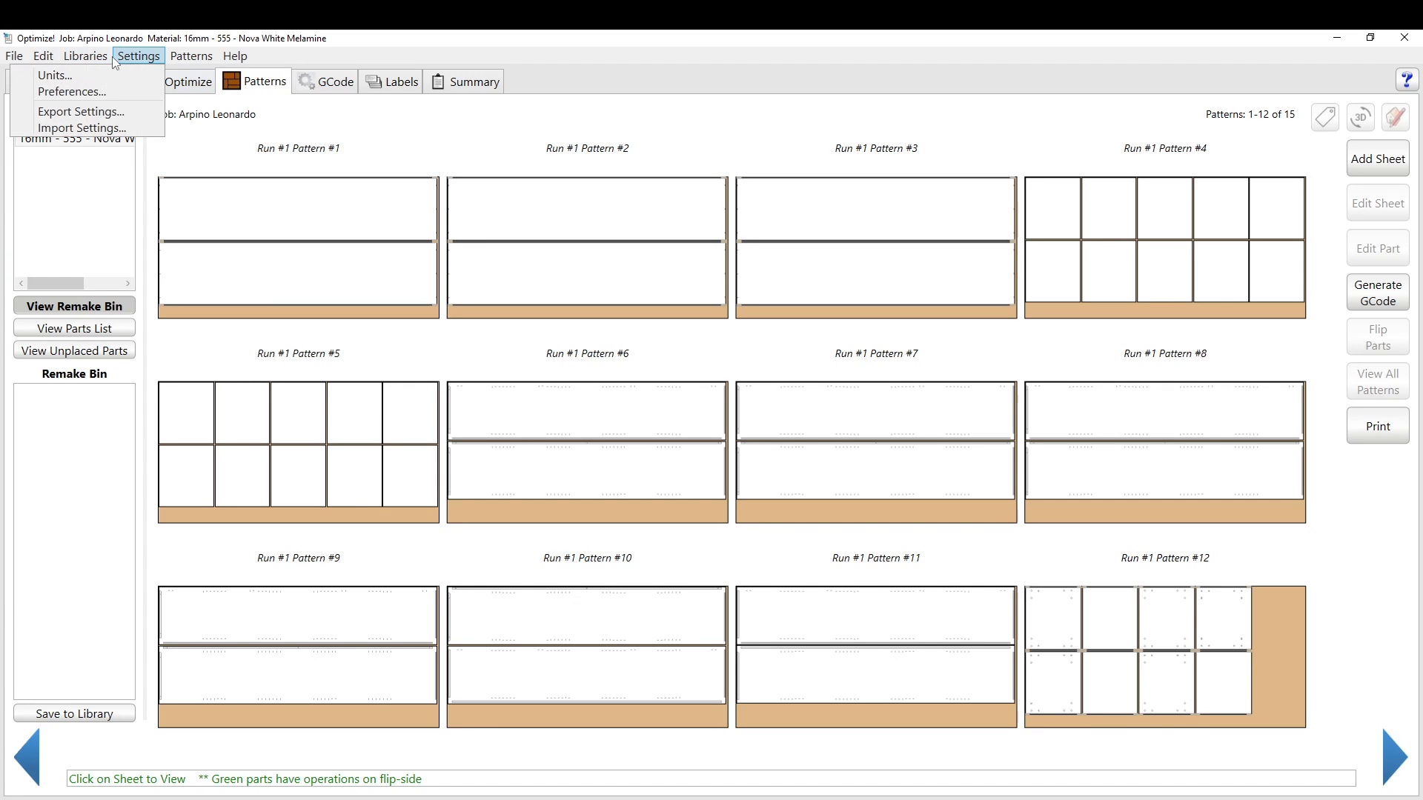
{"action": "mouse_move", "coordinate": [31, 55]}
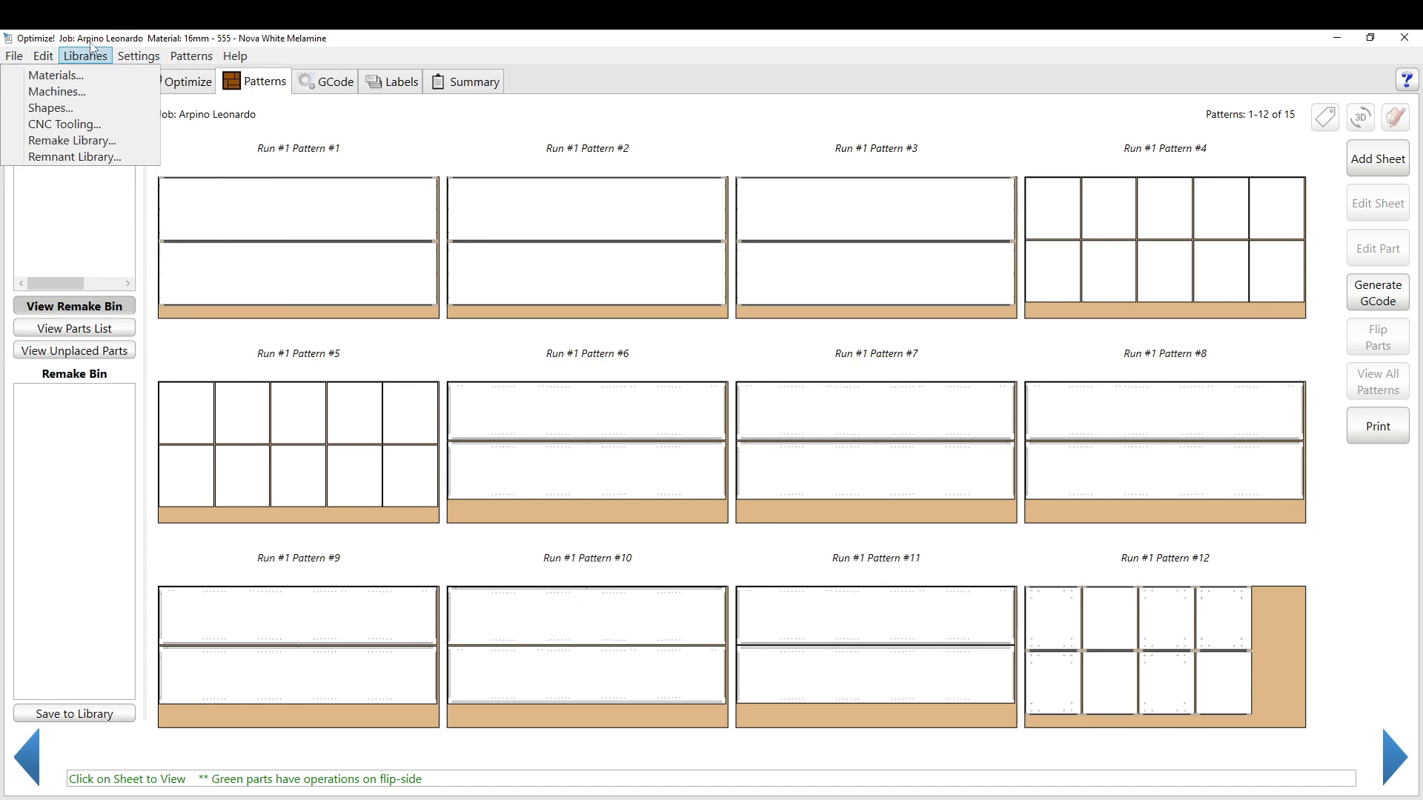
{"action": "mouse_move", "coordinate": [235, 56]}
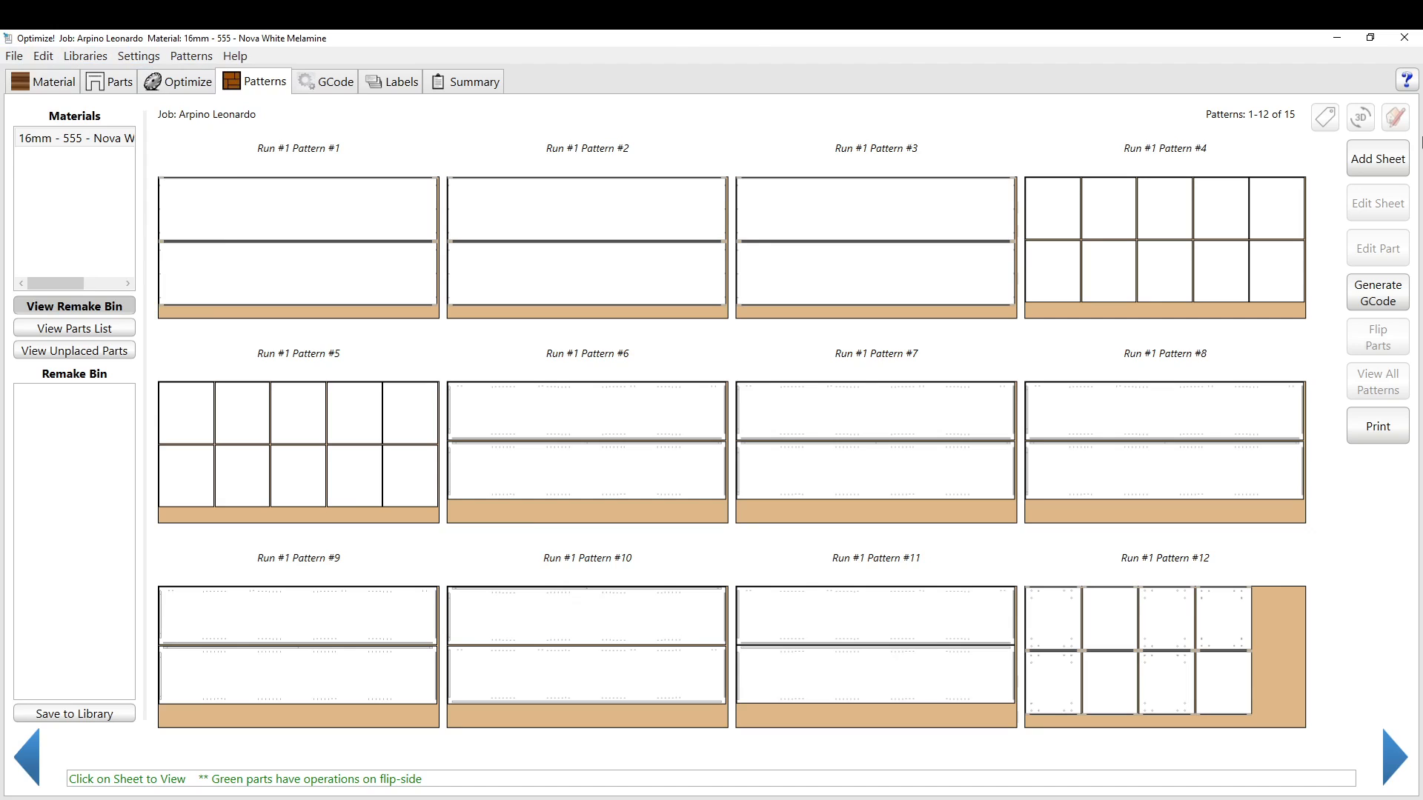